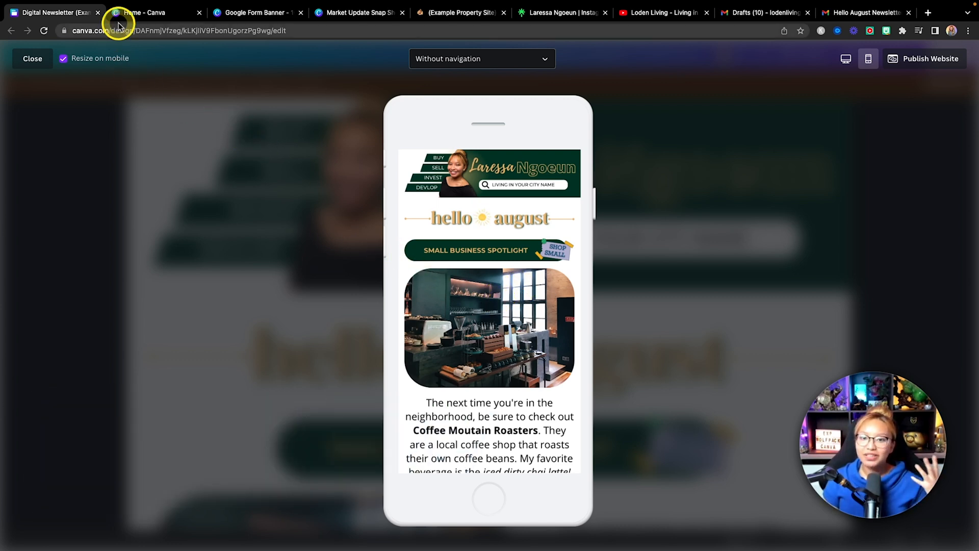
Step: Switch to the Canva home page and create a blank Website design at 1366 × 768 px
click(146, 15)
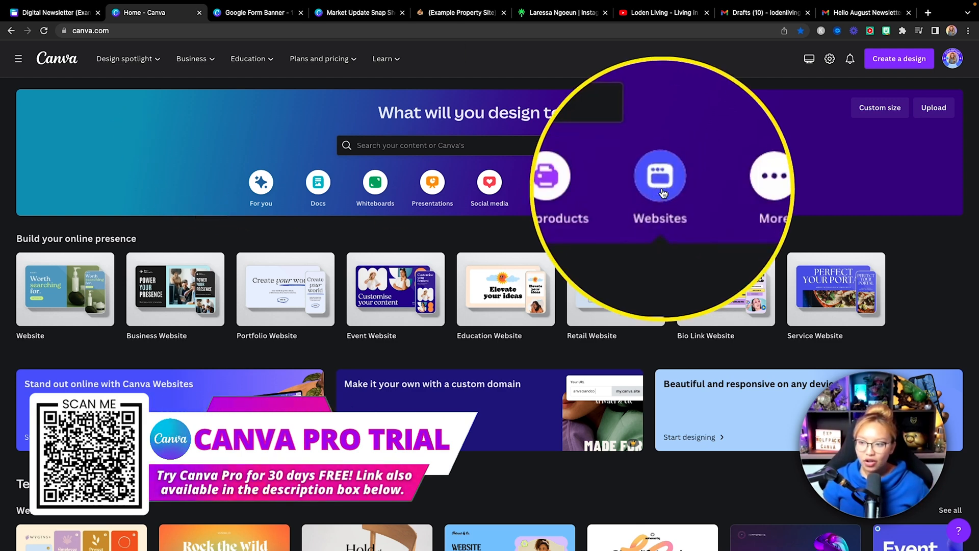
scroll(492, 318, down, 7)
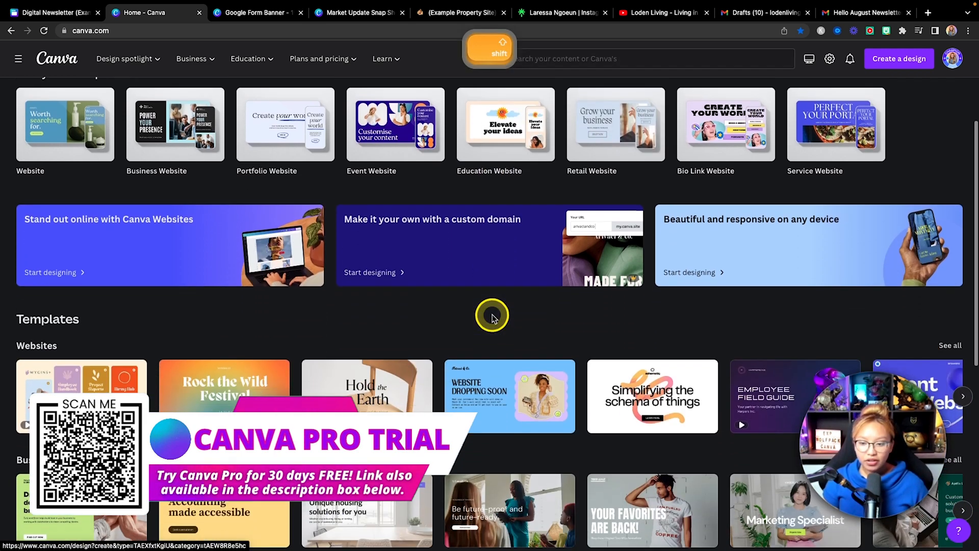
scroll(492, 319, up, 7)
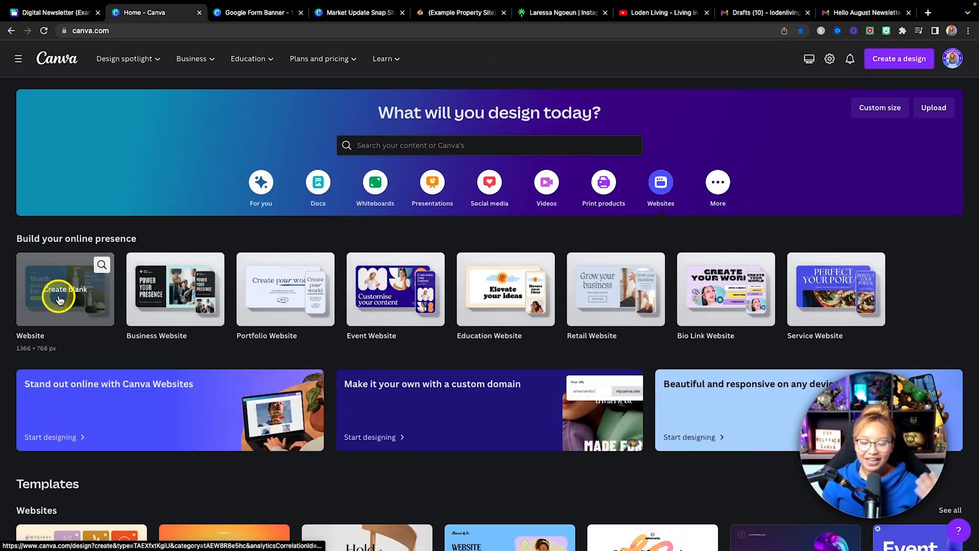
click(62, 298)
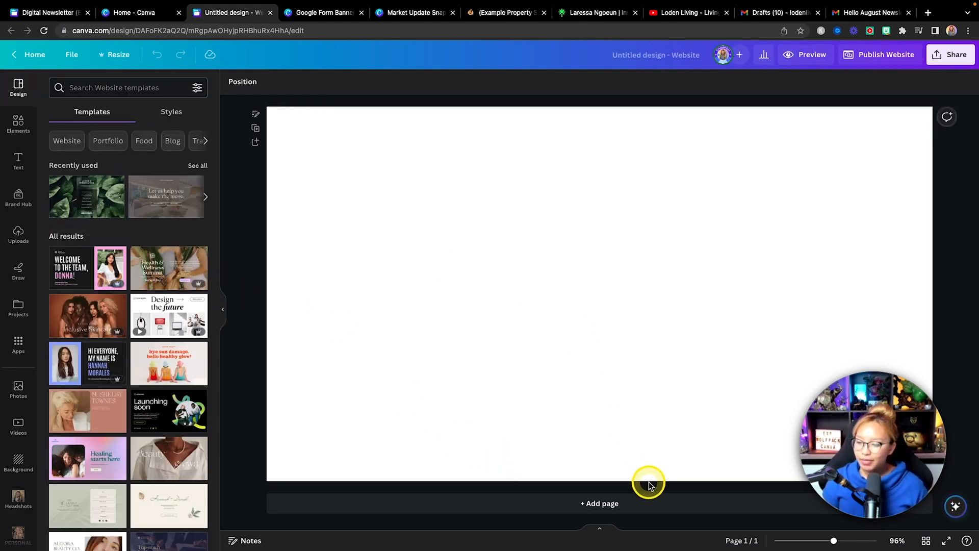
Step: Add two more blank pages to the website and shorten the first page to about 327 px high as a header
click(648, 505)
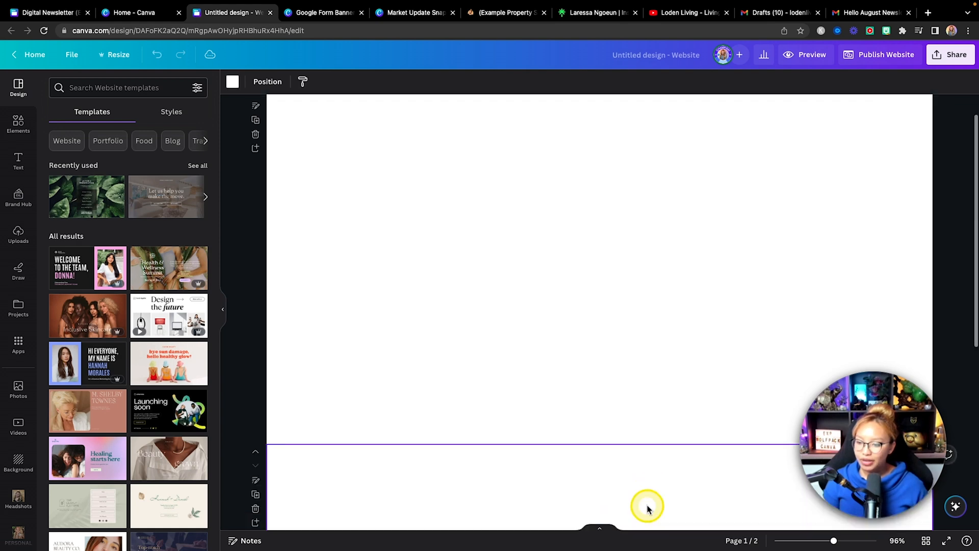
click(647, 505)
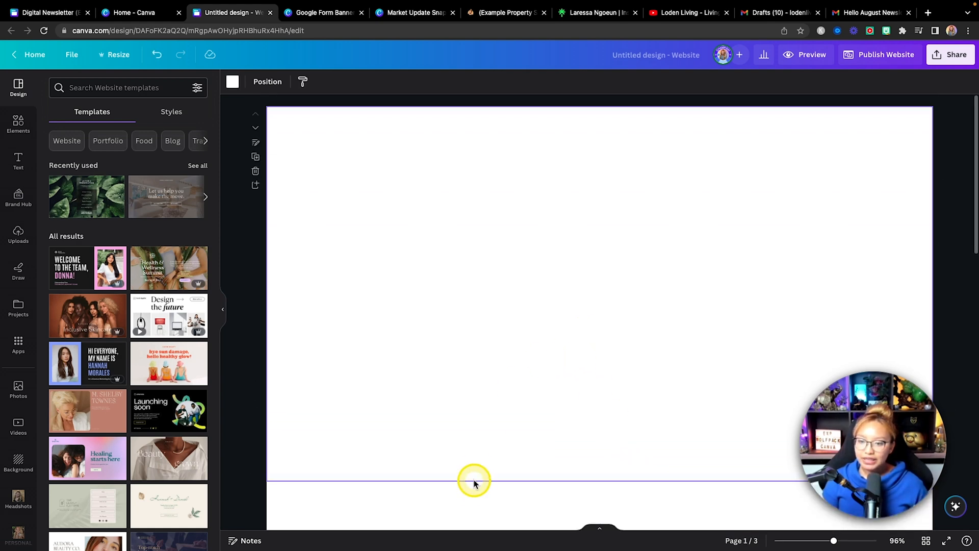
drag(470, 477, 490, 248)
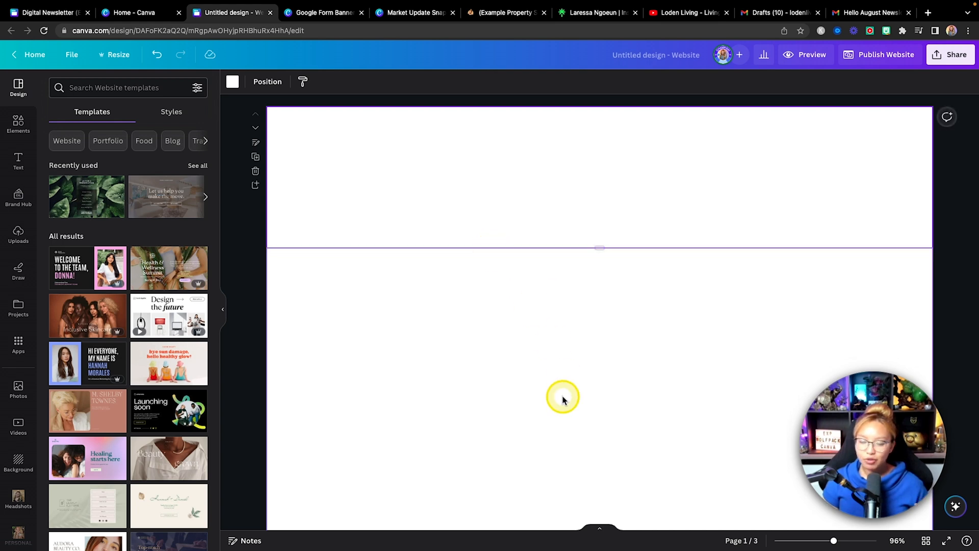
drag(601, 248, 601, 264)
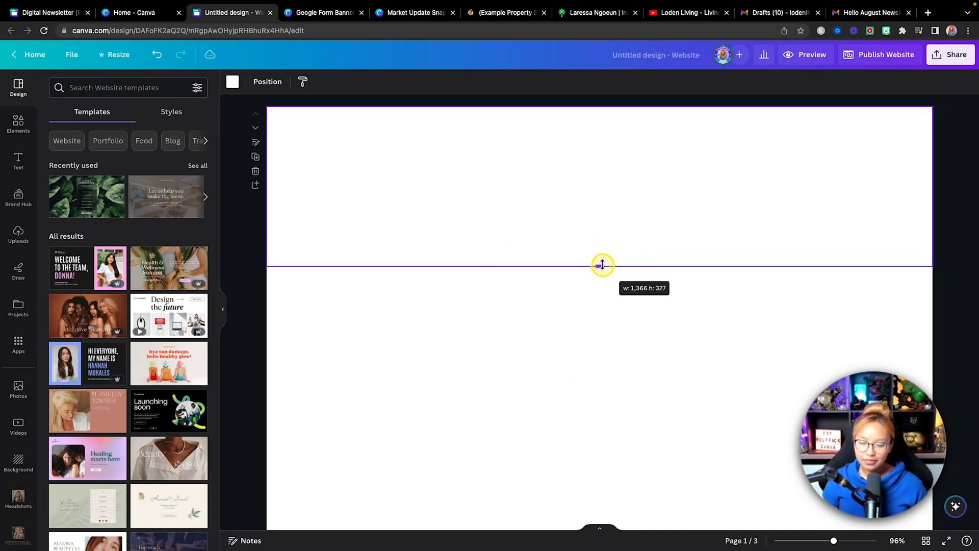
Step: Shorten the third page to a narrow footer strip and fill its background with the brand palette's dark green
scroll(583, 346, down, 10)
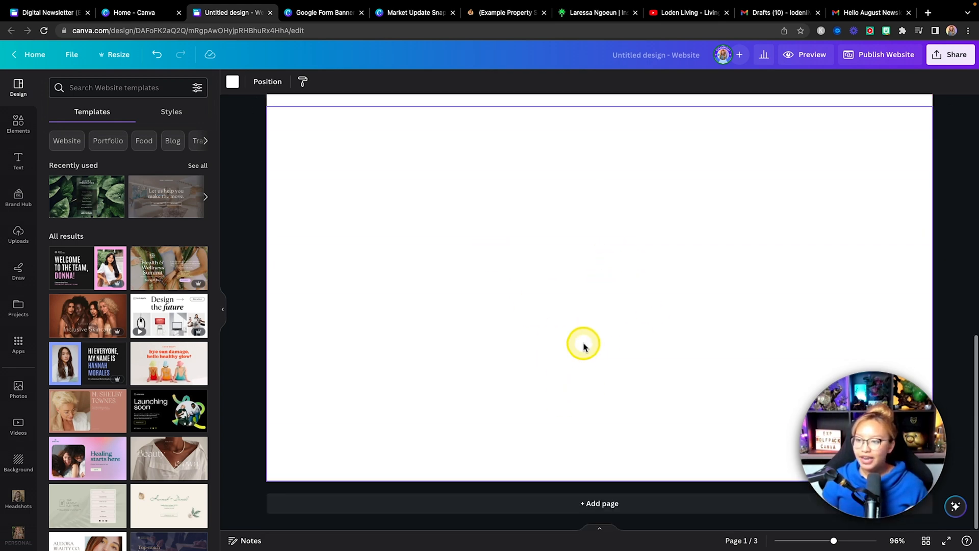
click(451, 109)
drag(466, 113, 467, 120)
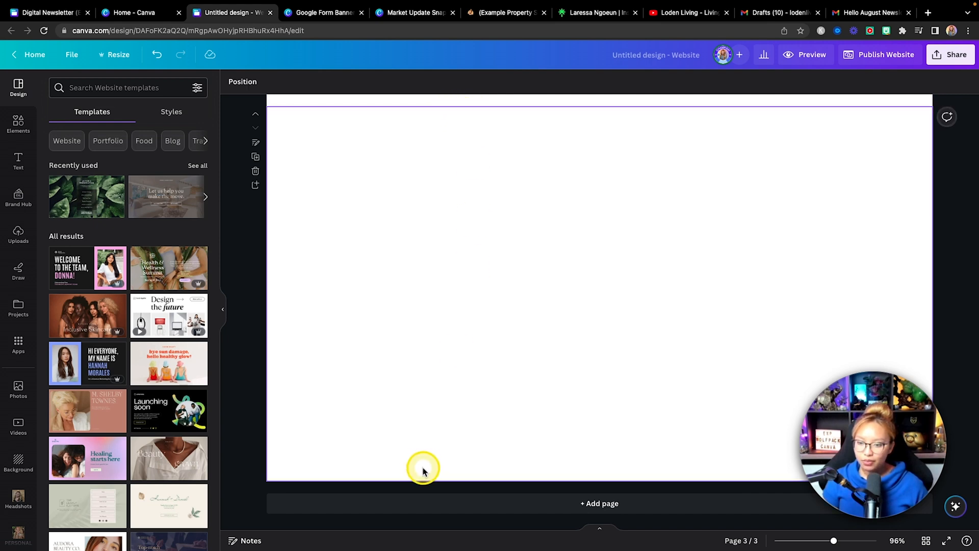
click(616, 479)
mouse_move(590, 479)
mouse_down()
mouse_move(595, 442)
mouse_move(584, 487)
mouse_move(586, 460)
mouse_move(590, 479)
mouse_up()
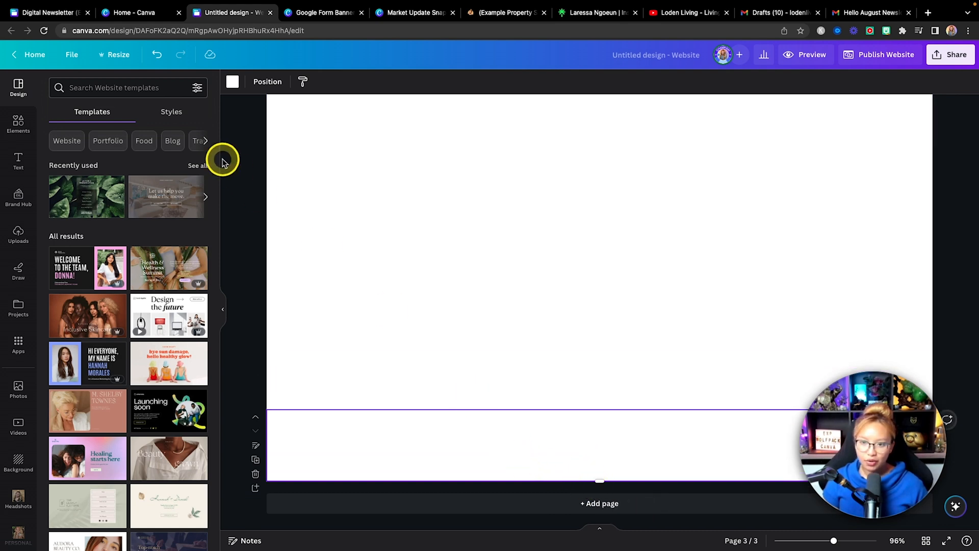
click(232, 81)
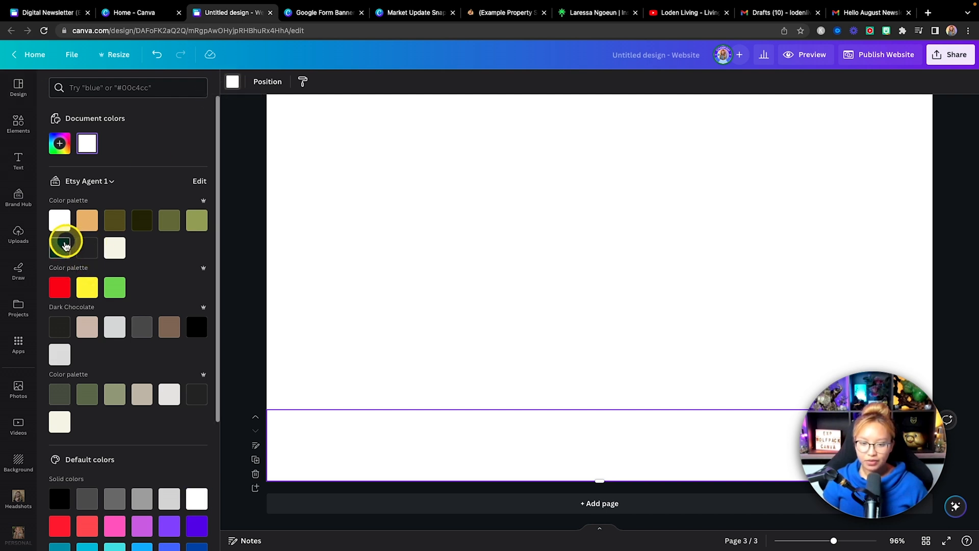
click(59, 248)
Step: Open the Google Form Banner design, check its custom size, and browse the banner templates for header ideas
scroll(744, 283, up, 10)
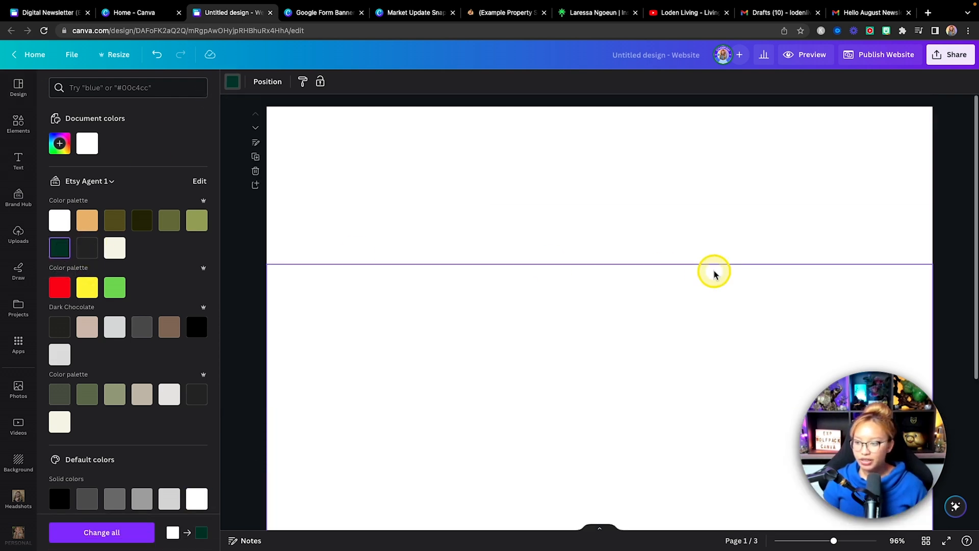
click(493, 173)
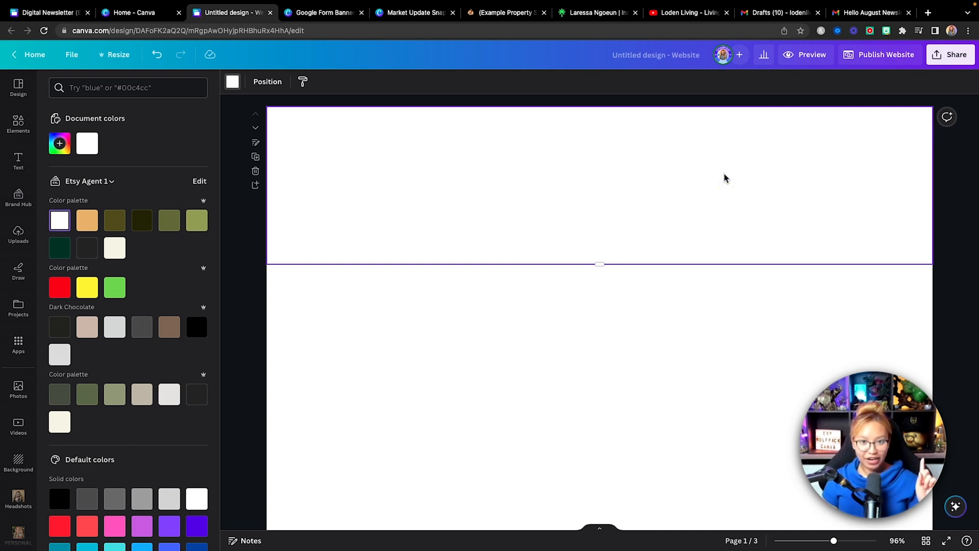
click(326, 13)
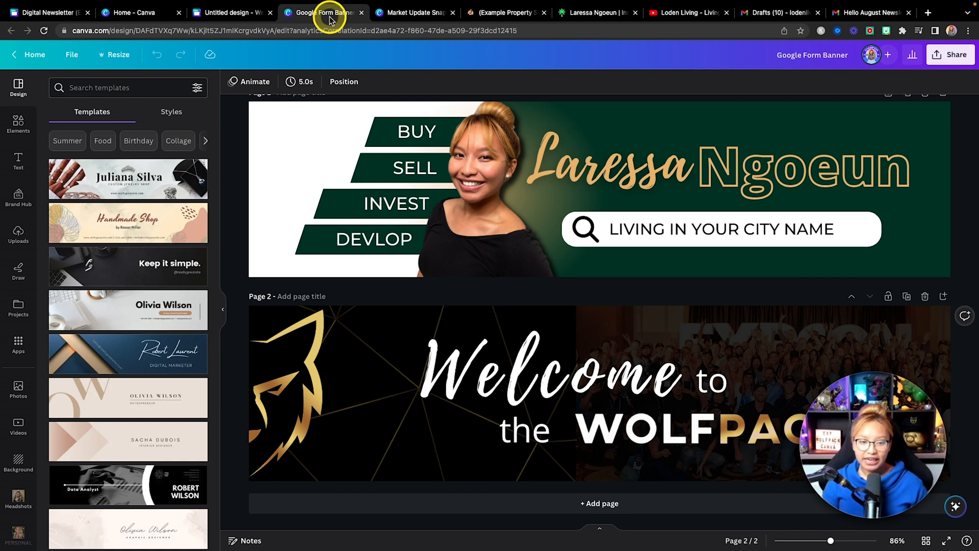
scroll(503, 207, up, 1)
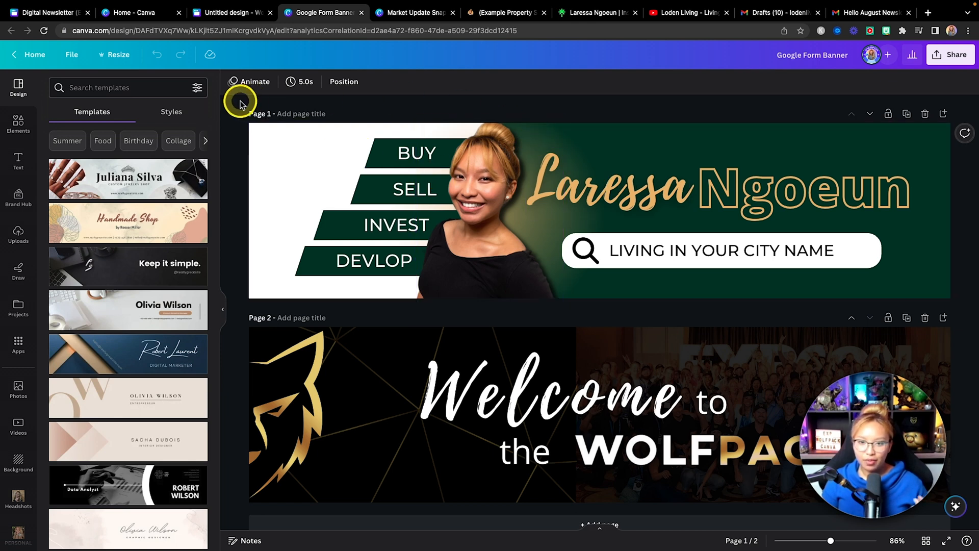
click(109, 55)
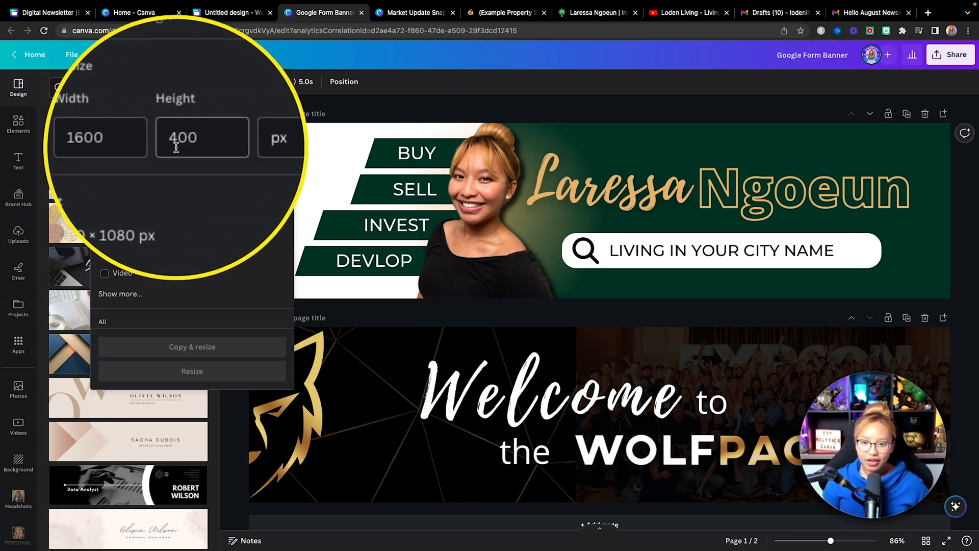
click(542, 104)
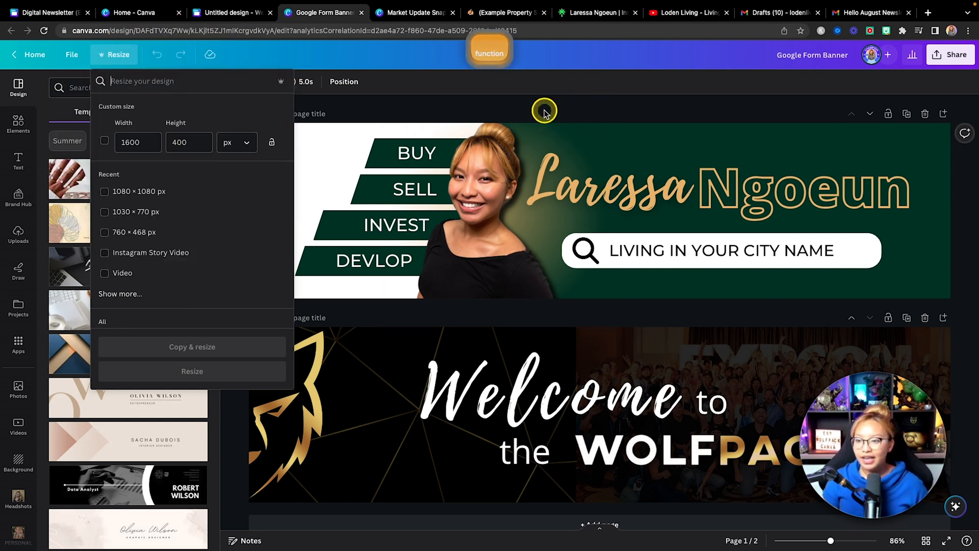
click(420, 213)
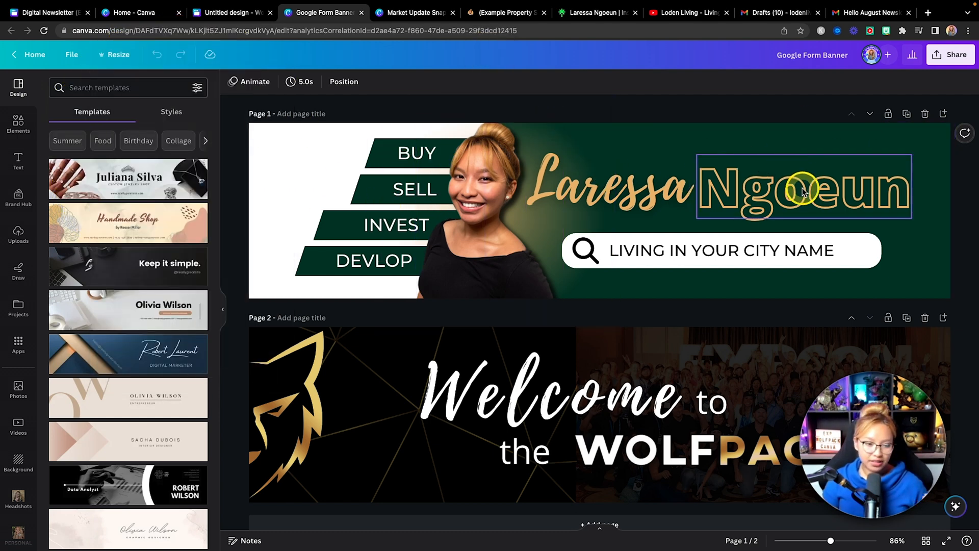
scroll(155, 239, down, 6)
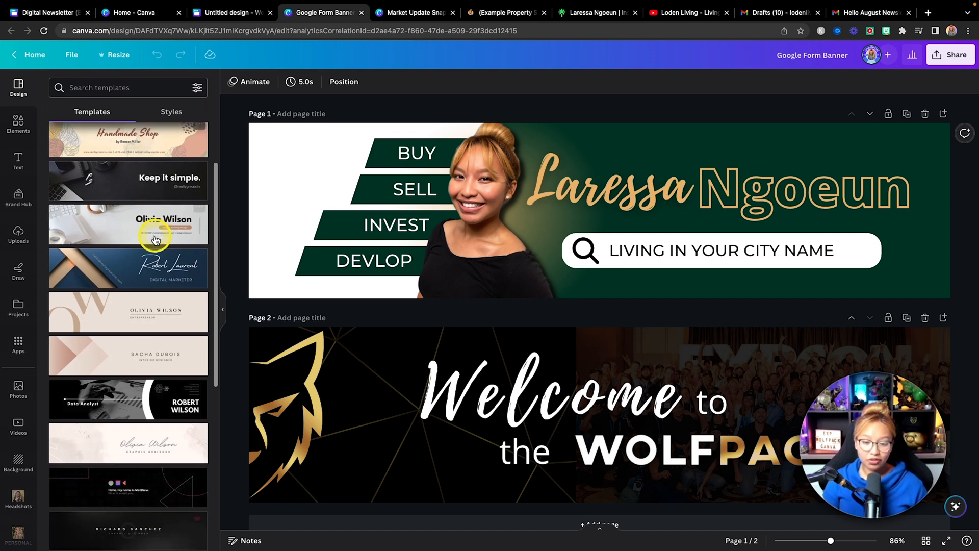
scroll(156, 239, down, 6)
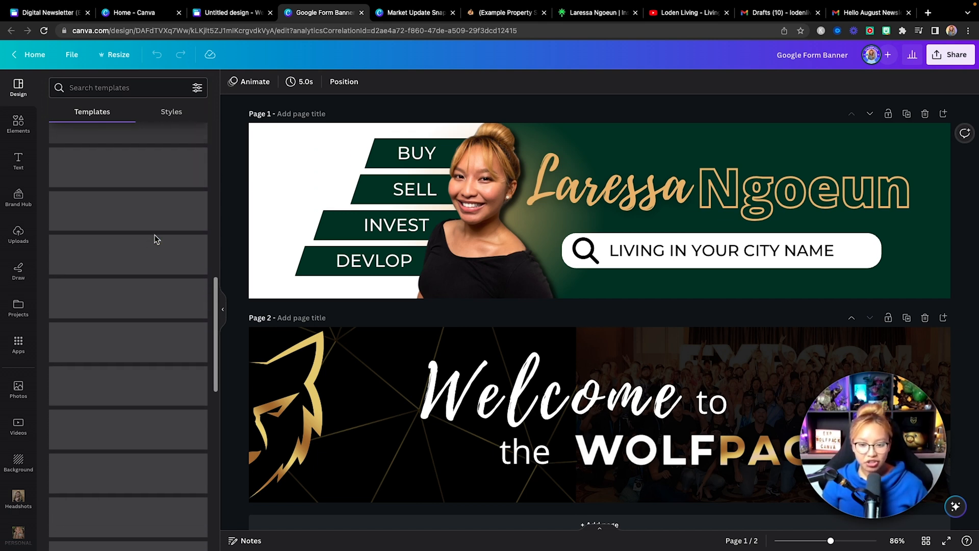
scroll(156, 240, up, 5)
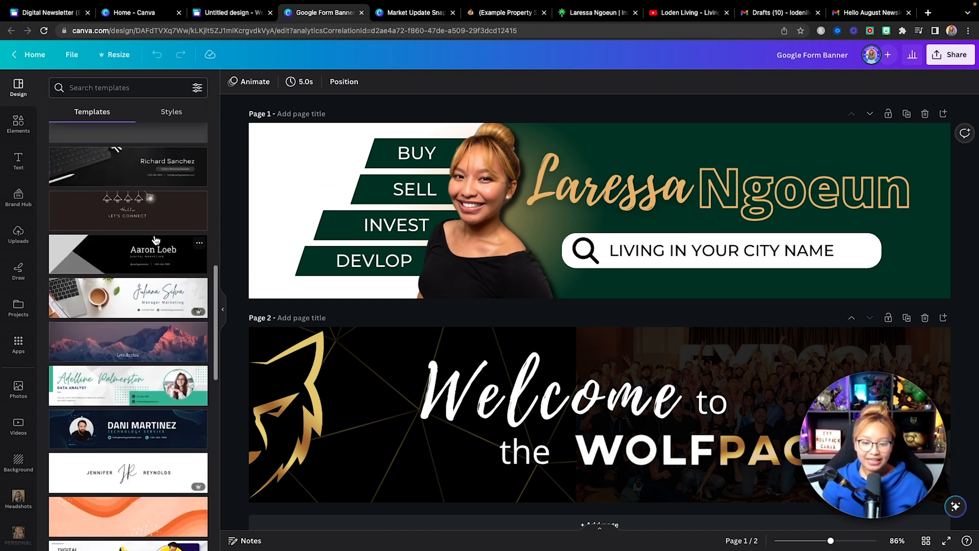
scroll(155, 239, up, 10)
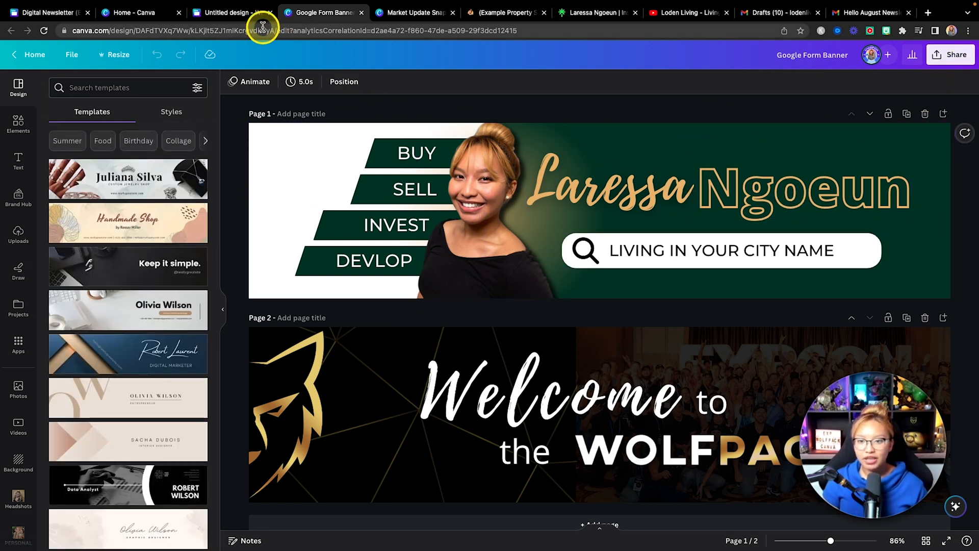
Step: Place the brand kit's real estate banner graphic on the website's first page and set it as the page background
click(244, 15)
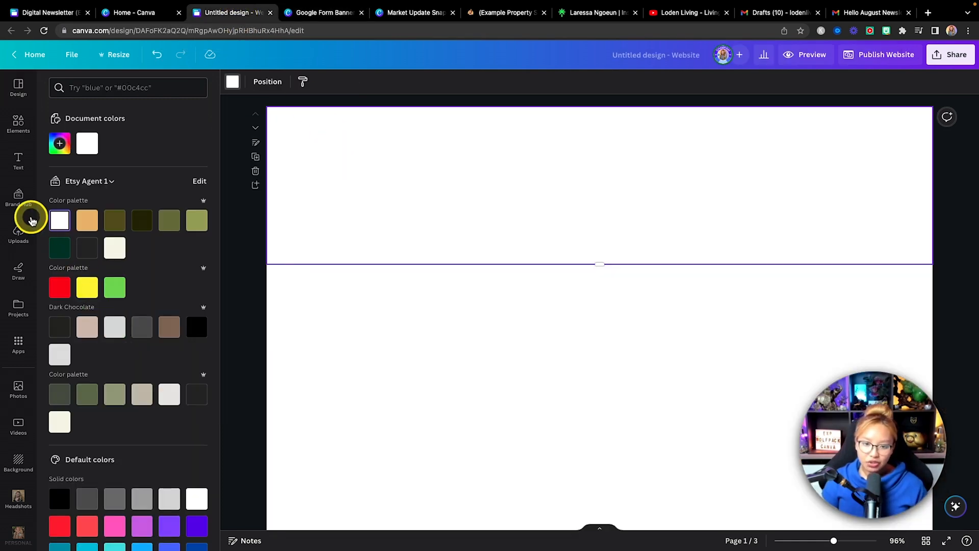
click(16, 198)
scroll(111, 313, down, 4)
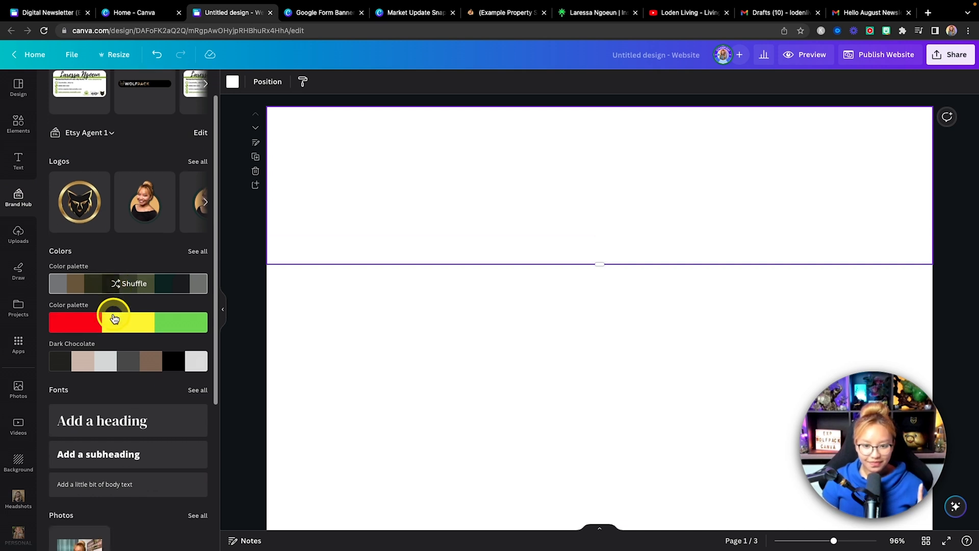
scroll(113, 317, down, 2)
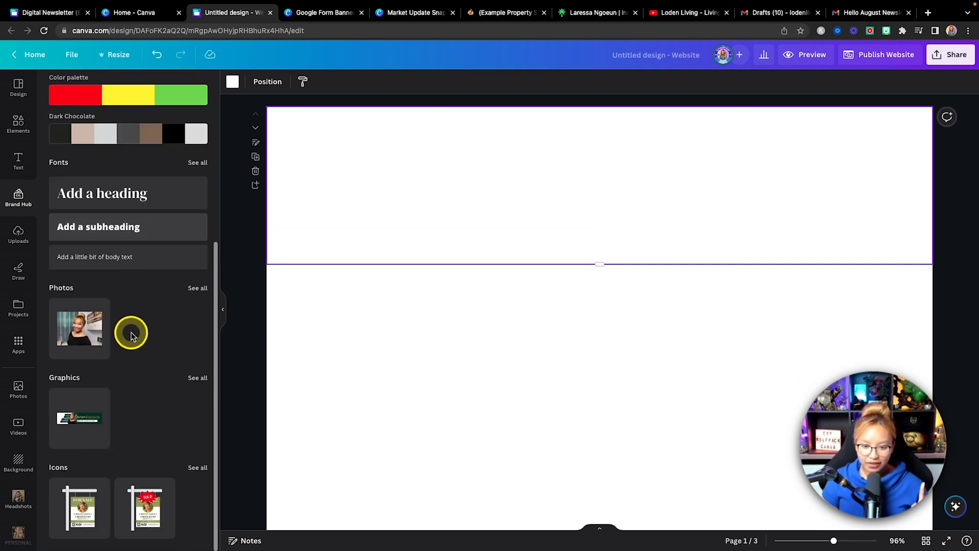
click(79, 421)
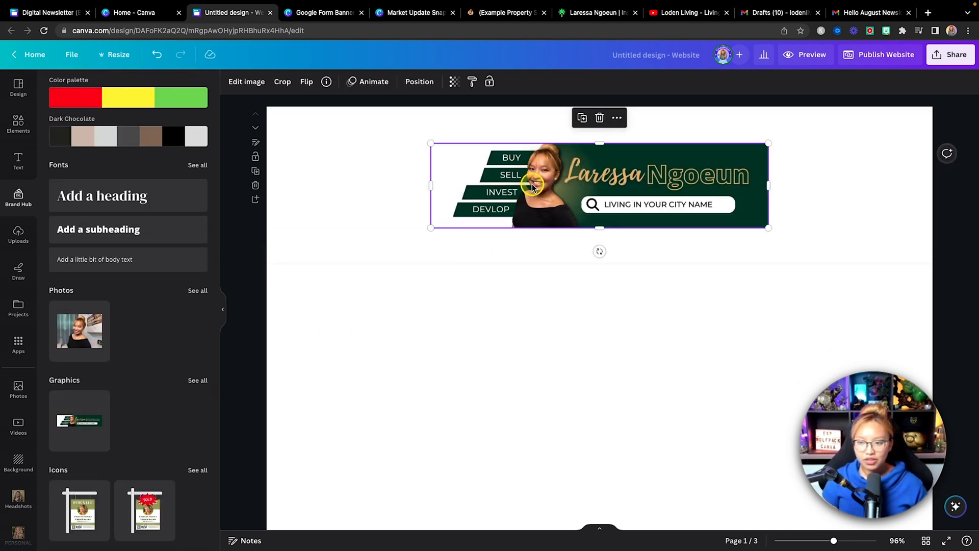
drag(532, 186, 375, 156)
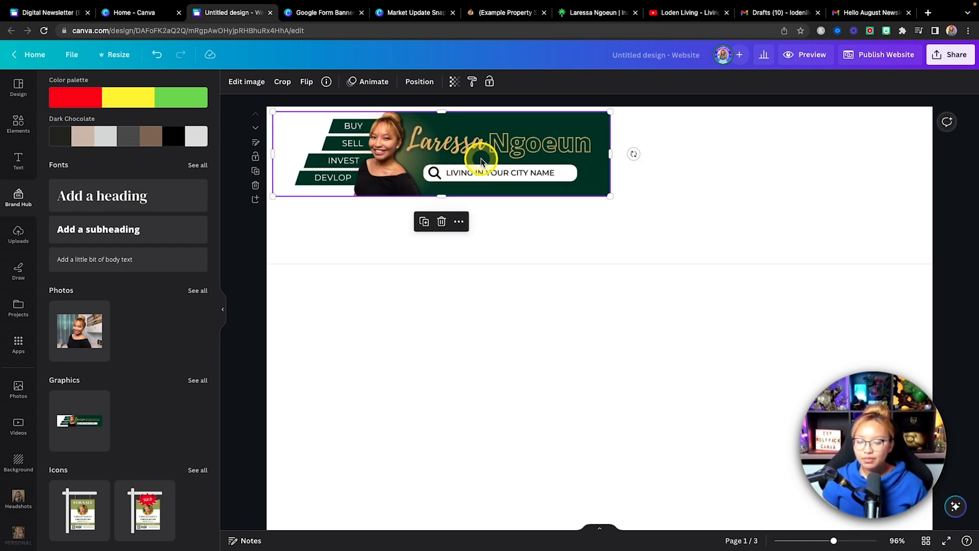
right_click(443, 155)
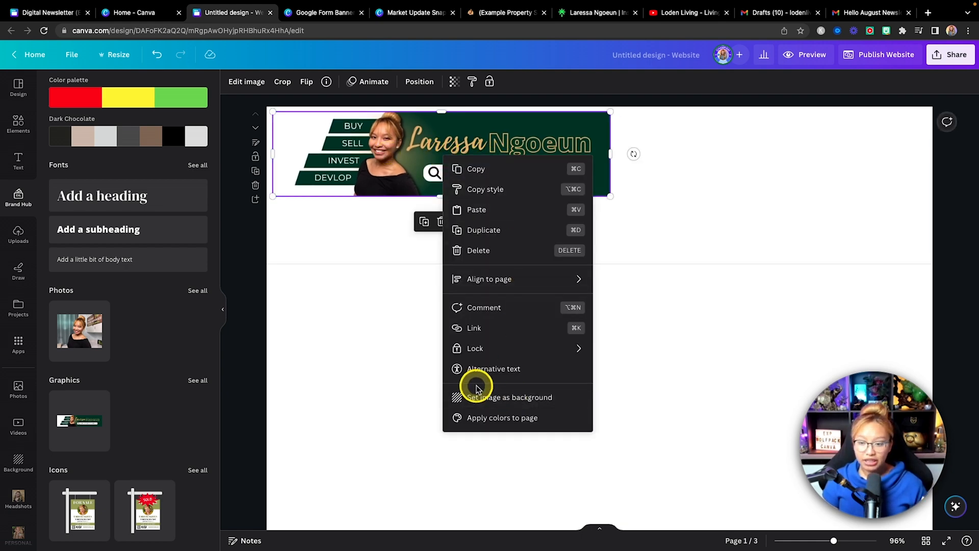
click(494, 397)
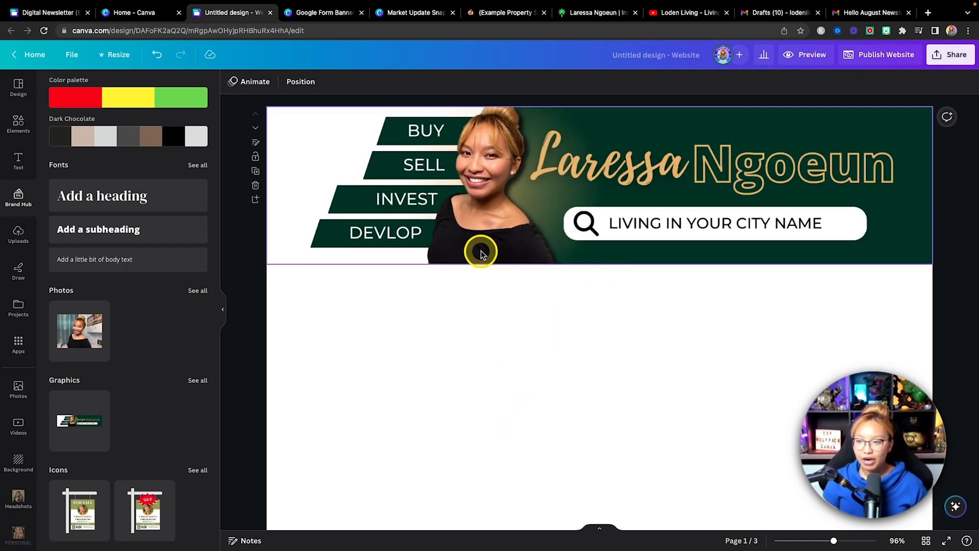
Step: Fine-tune the height of the header page so the banner background fits it
click(464, 269)
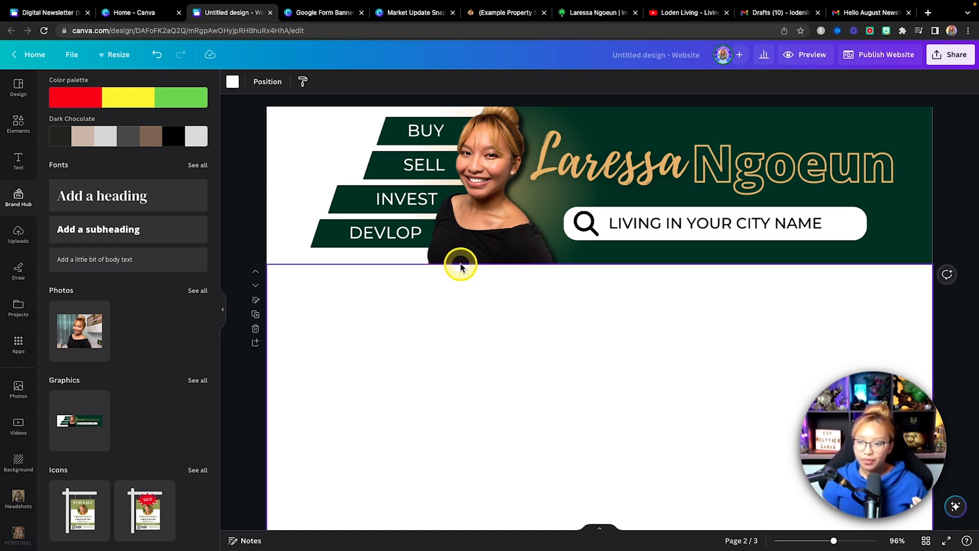
click(316, 196)
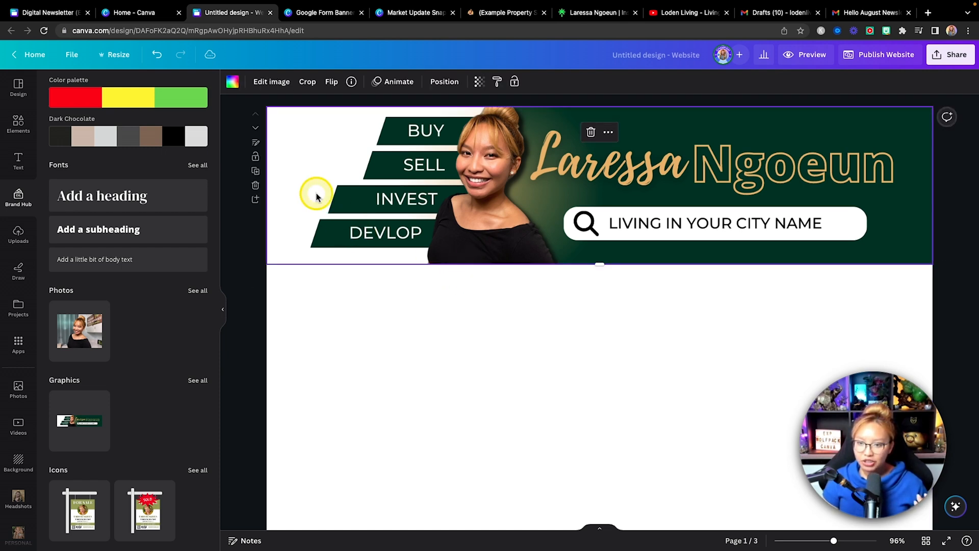
mouse_move(274, 264)
mouse_down()
mouse_move(272, 274)
mouse_move(278, 264)
mouse_up()
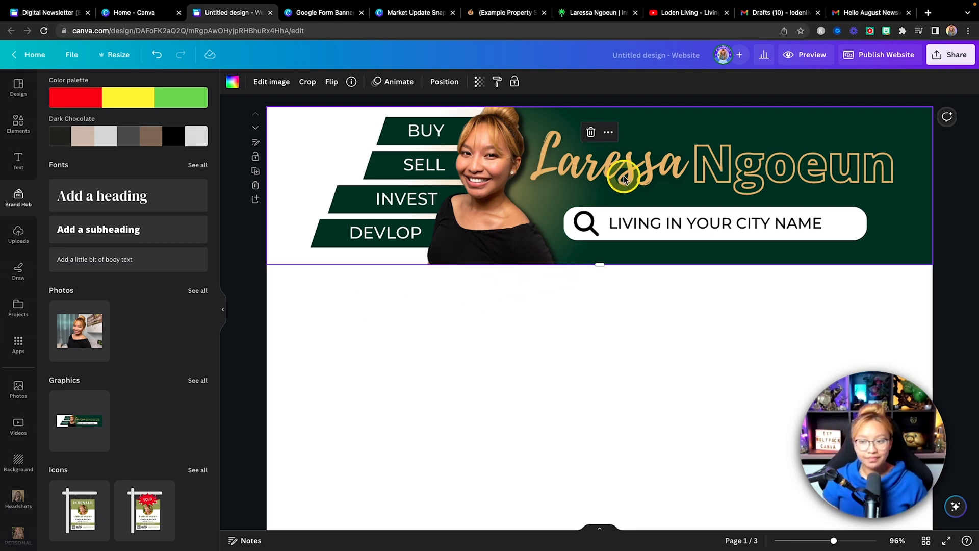
scroll(569, 370, down, 3)
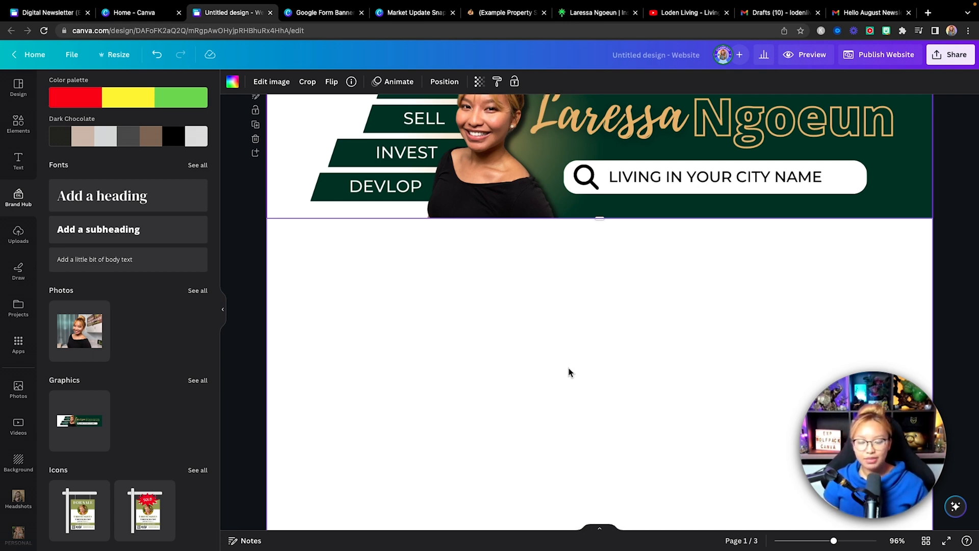
click(392, 198)
click(601, 397)
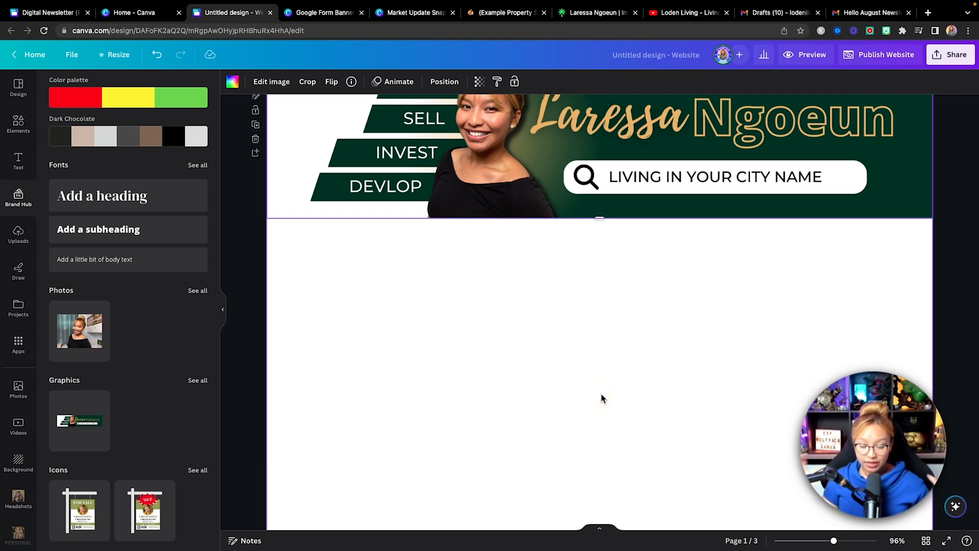
Step: Lengthen the blank second page in several stages to well over 1,709 px, making room for the newsletter sections
scroll(601, 397, down, 8)
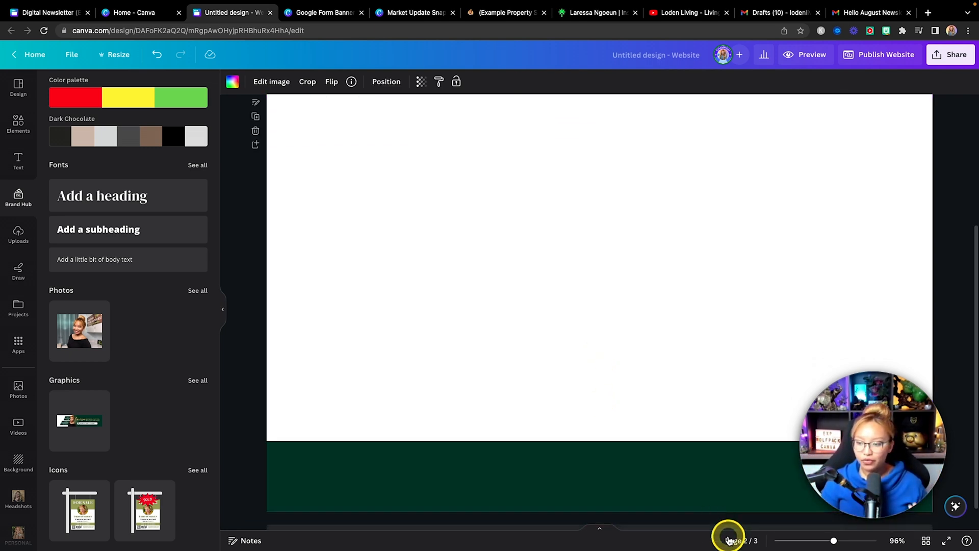
drag(832, 540, 811, 540)
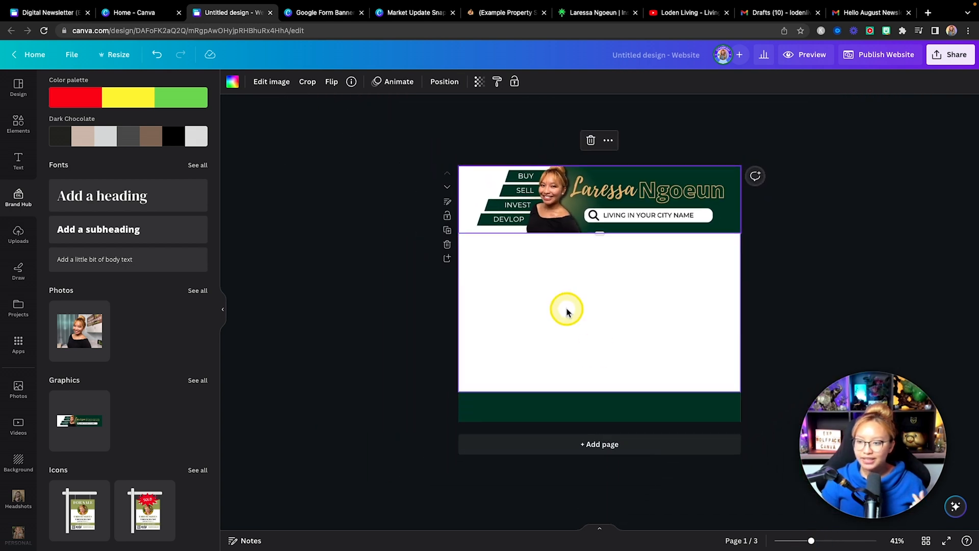
click(607, 365)
drag(601, 399, 602, 488)
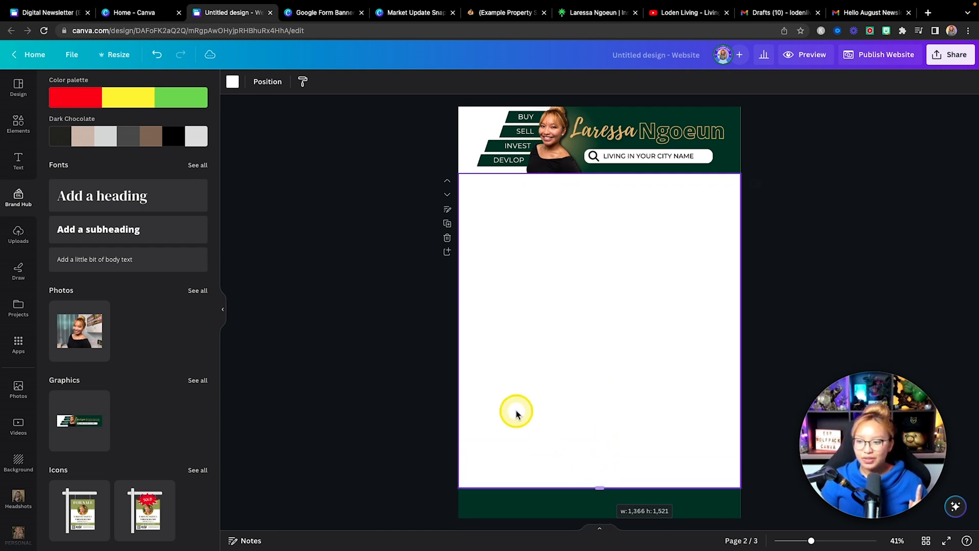
scroll(514, 378, down, 1)
drag(608, 450, 601, 487)
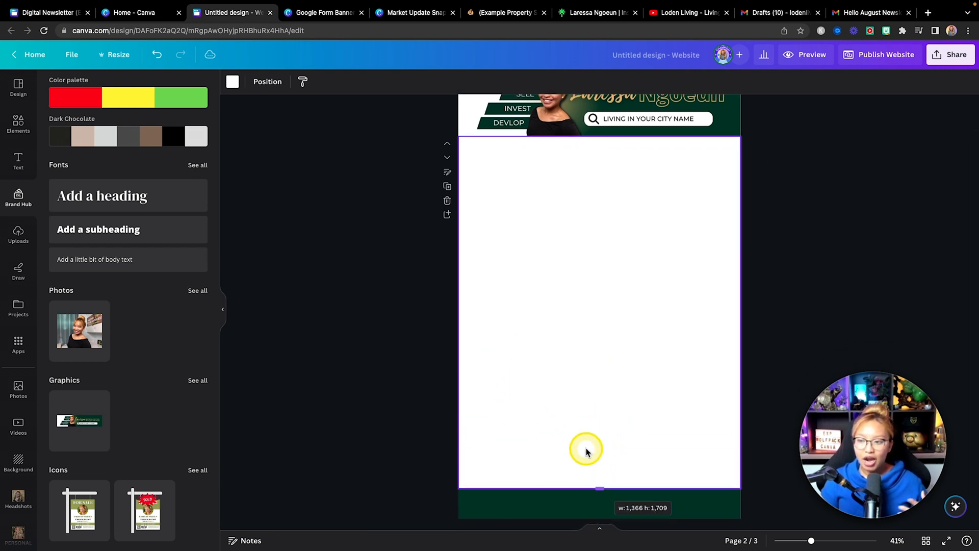
scroll(595, 363, down, 1)
drag(595, 447, 586, 503)
scroll(586, 376, down, 1)
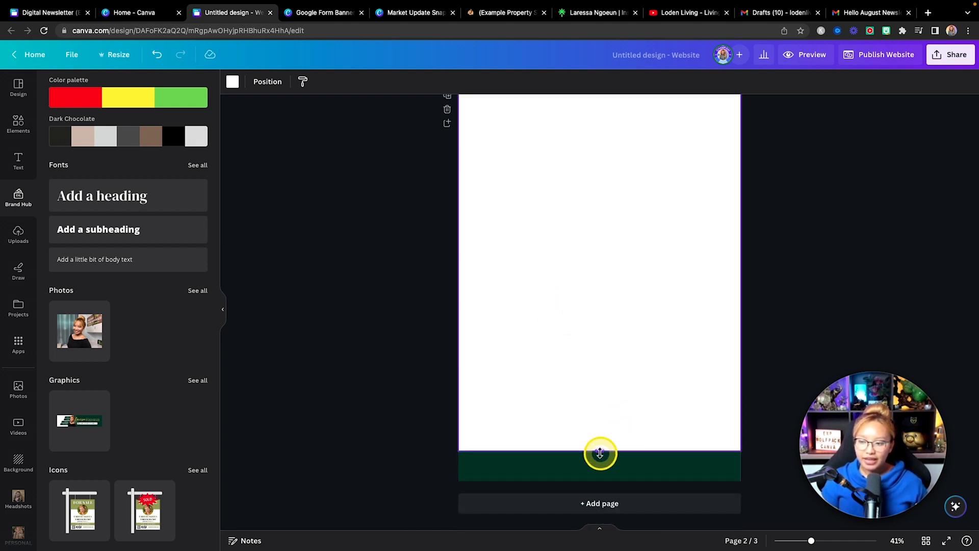
drag(599, 451, 593, 497)
scroll(597, 459, up, 3)
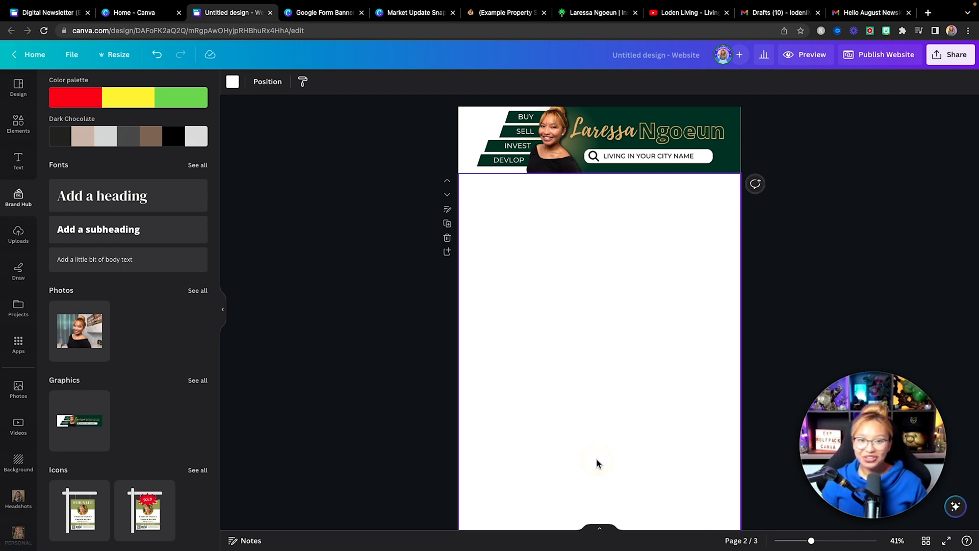
scroll(597, 462, down, 3)
drag(604, 449, 600, 485)
scroll(567, 344, up, 3)
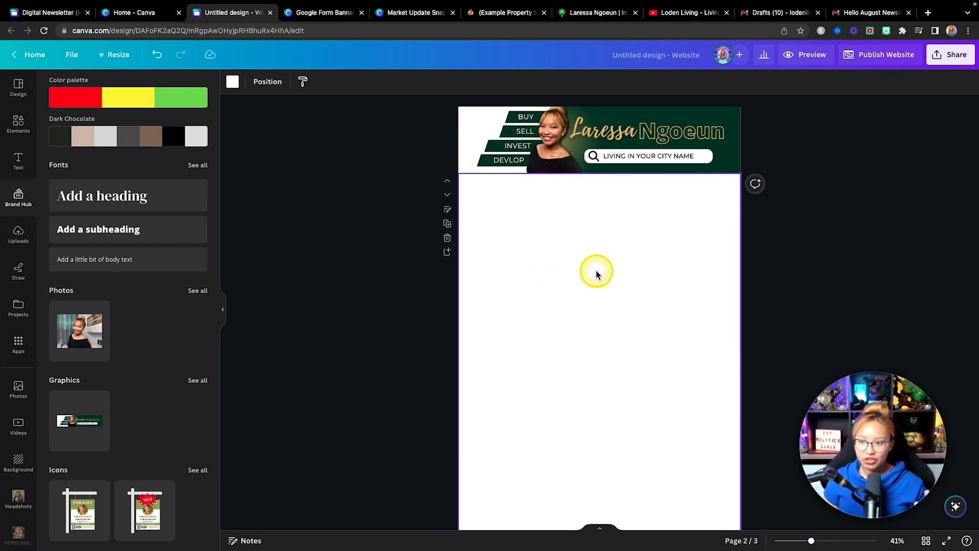
Step: Preview the finished Digital Newsletter design in desktop view and examine its sections from the header through Market Meter & Snapshot
click(34, 12)
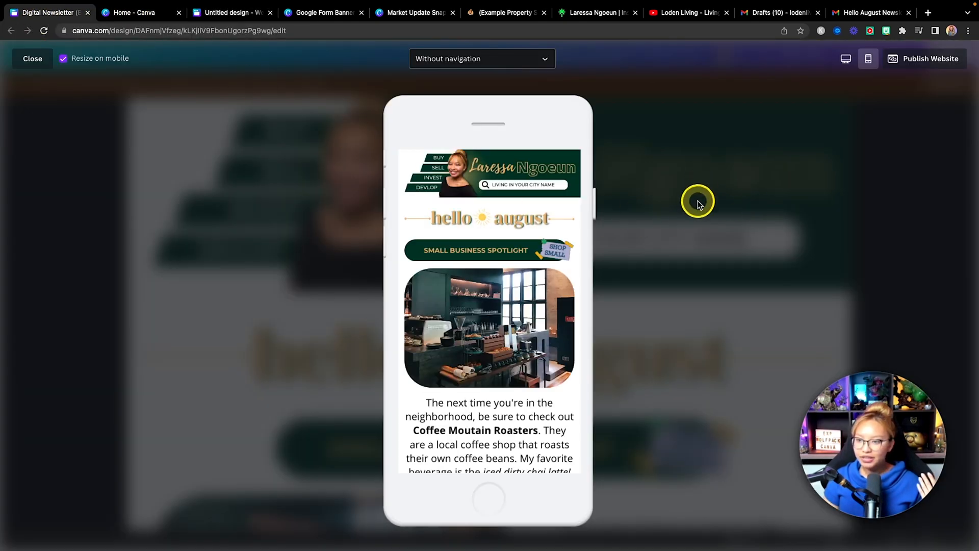
click(847, 60)
scroll(602, 245, down, 5)
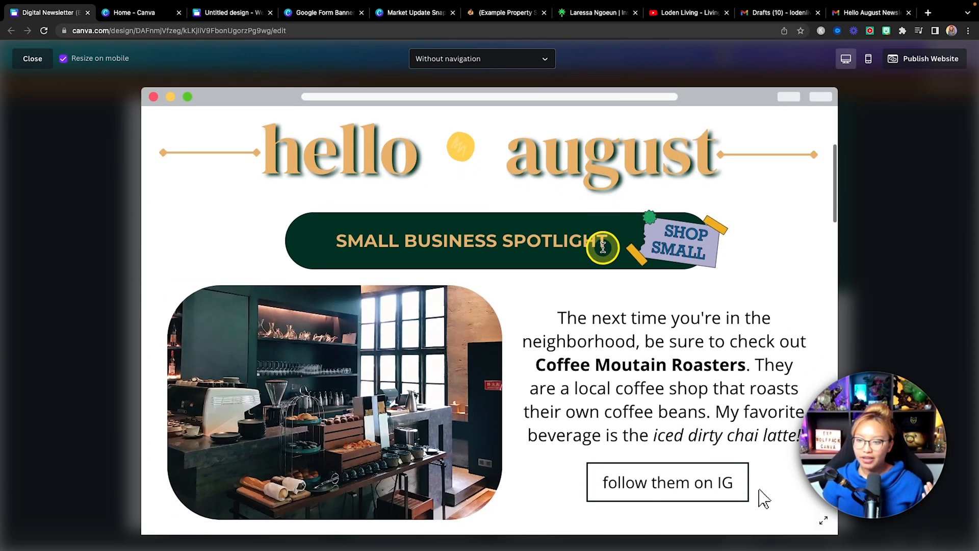
scroll(400, 295, down, 8)
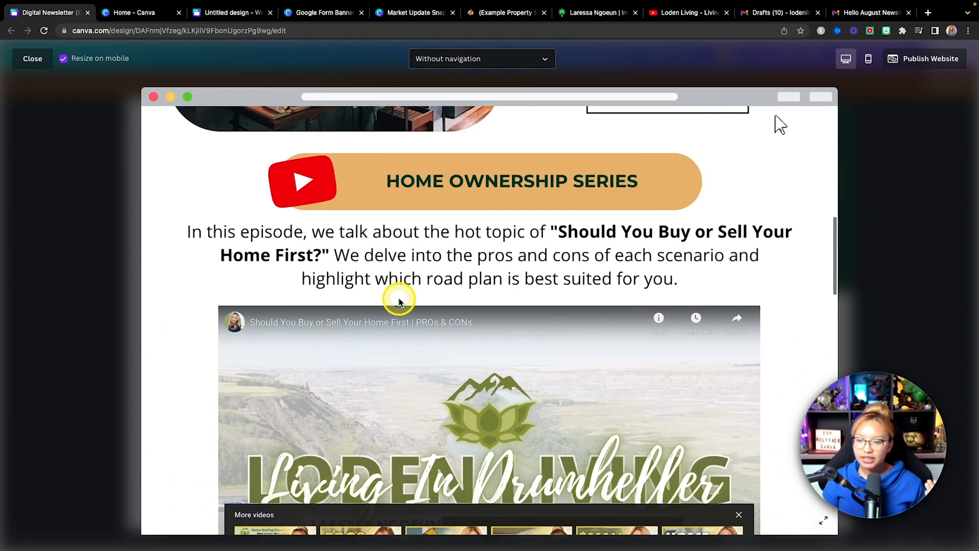
scroll(503, 398, up, 1)
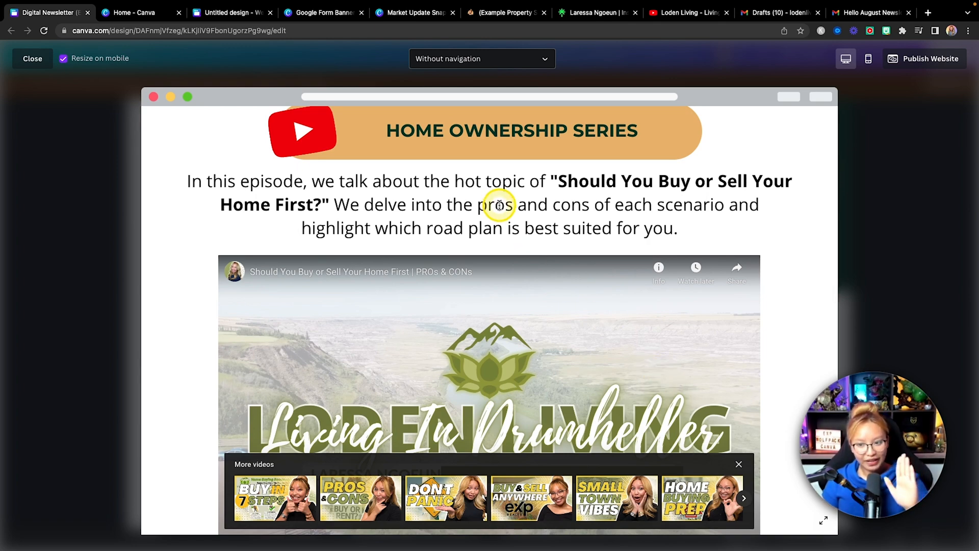
scroll(513, 229, down, 8)
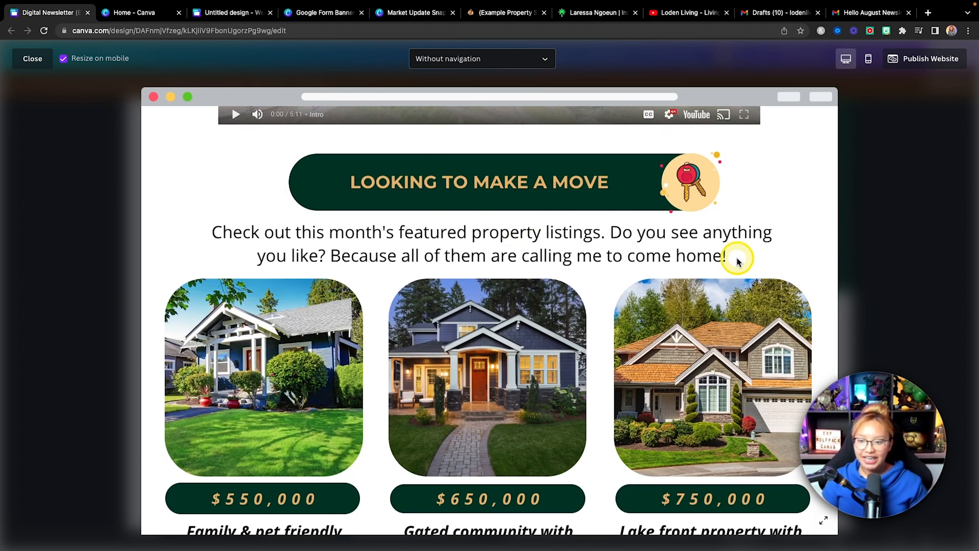
scroll(490, 438, down, 4)
scroll(490, 437, up, 3)
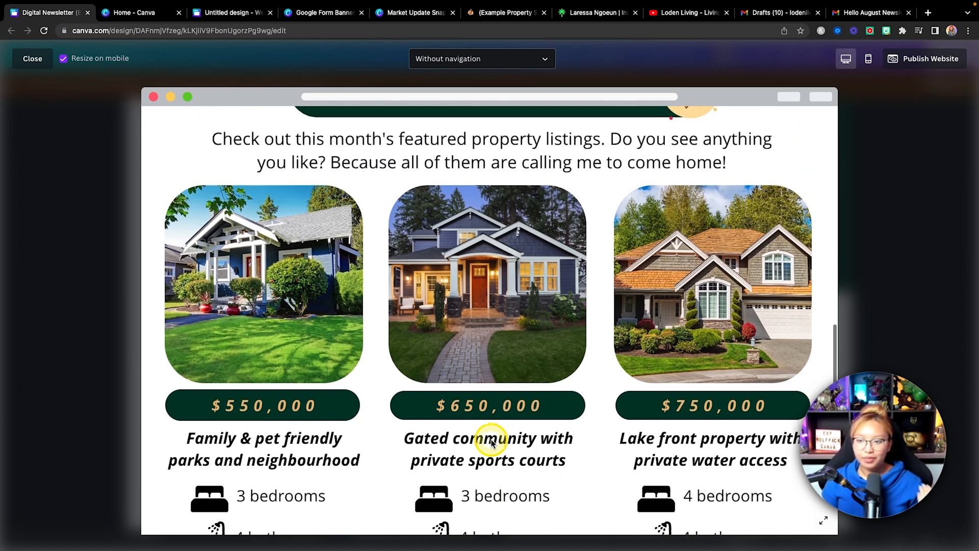
scroll(586, 193, down, 10)
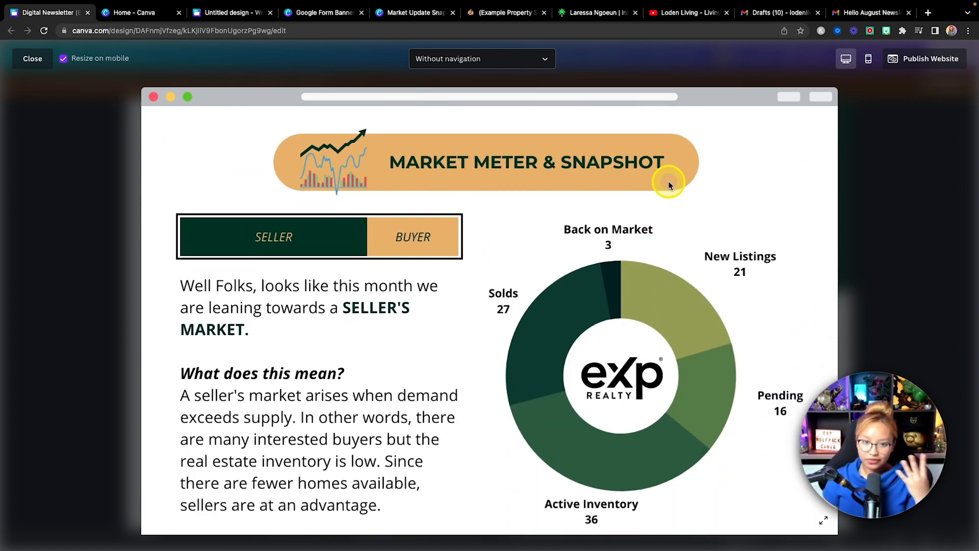
Step: Review the sample newsletter's sections back up to the hello august title, studying the Small Business Spotlight and Home Ownership Series layouts
scroll(669, 184, up, 12)
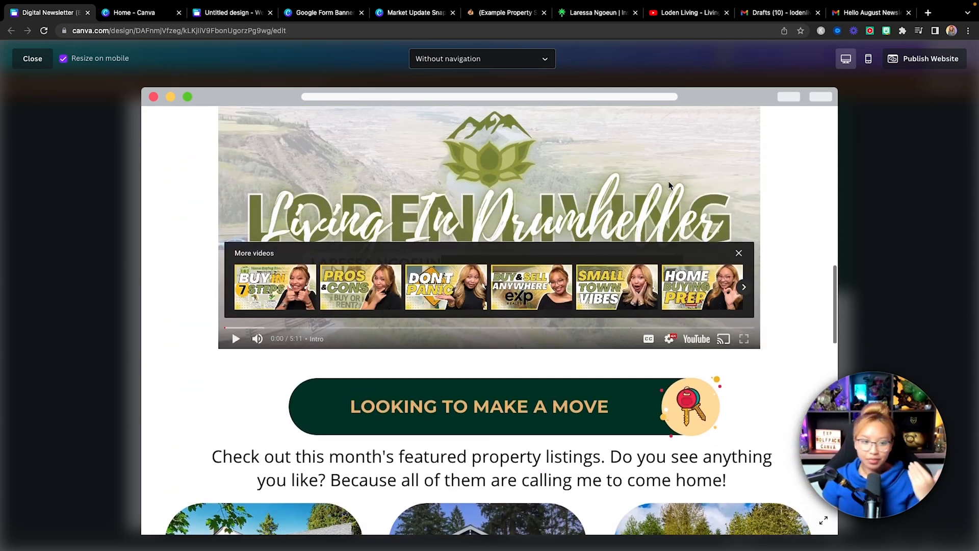
scroll(668, 185, up, 8)
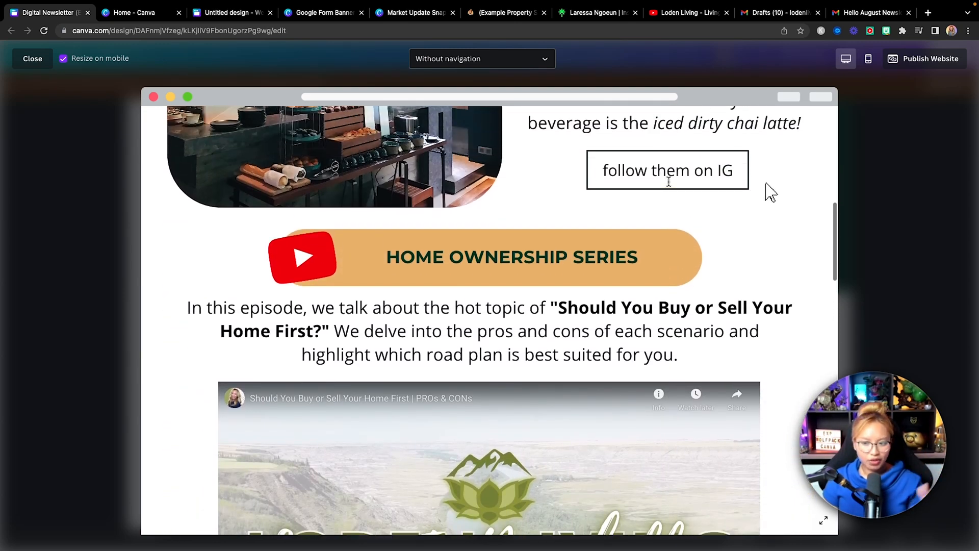
scroll(669, 182, up, 1)
scroll(670, 186, up, 4)
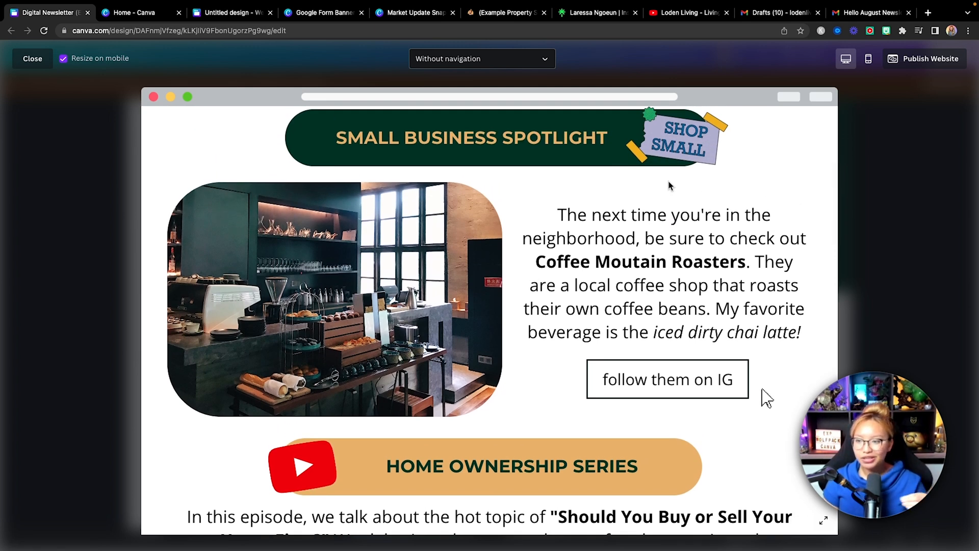
scroll(670, 184, up, 3)
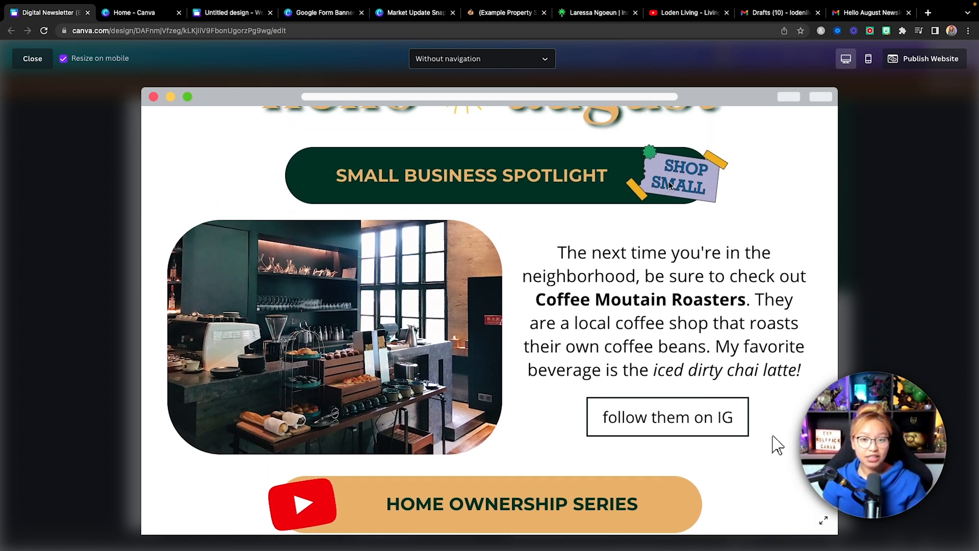
scroll(670, 185, up, 4)
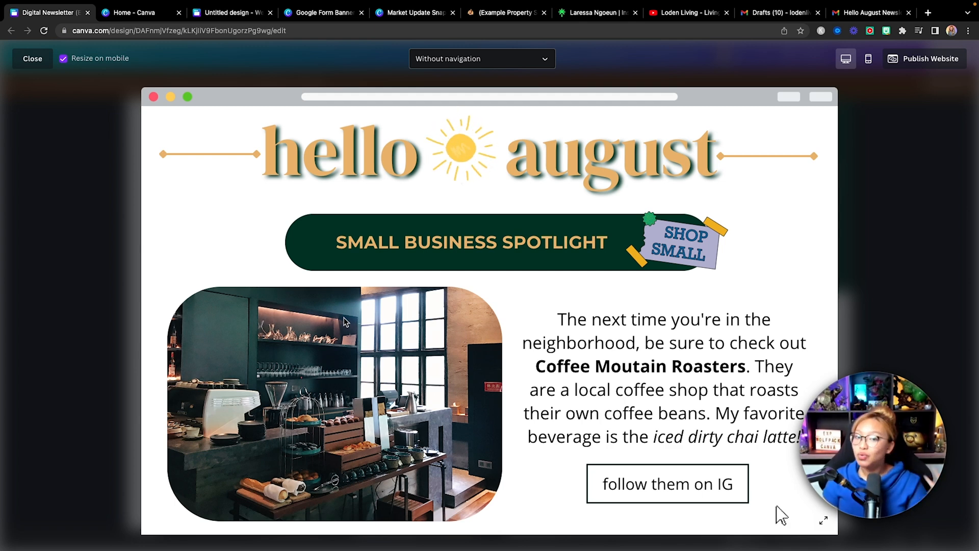
scroll(557, 272, down, 3)
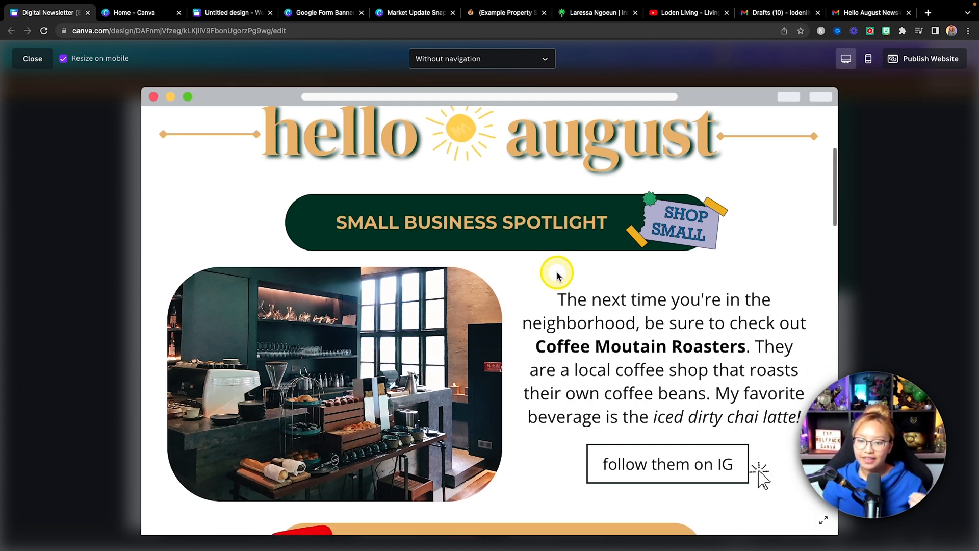
scroll(557, 271, up, 3)
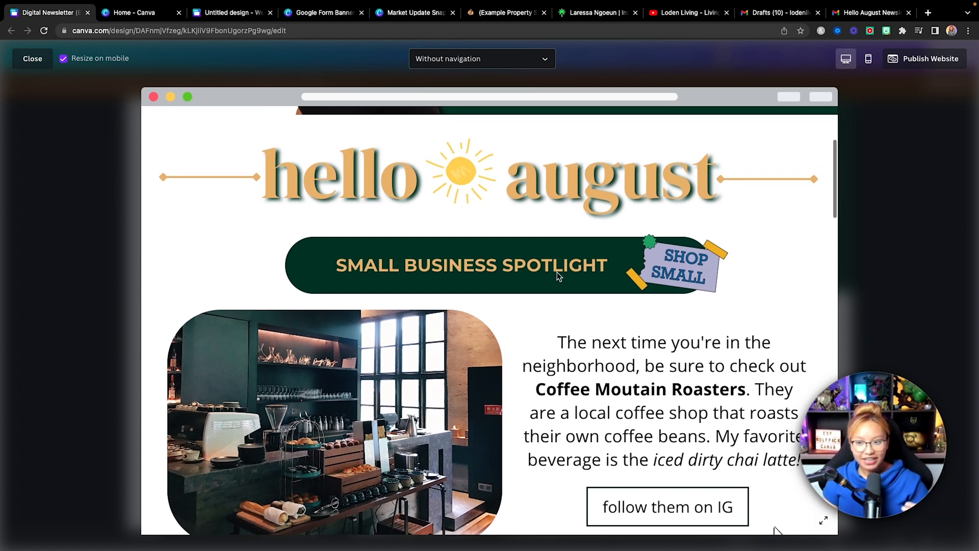
scroll(557, 276, down, 7)
scroll(559, 276, down, 3)
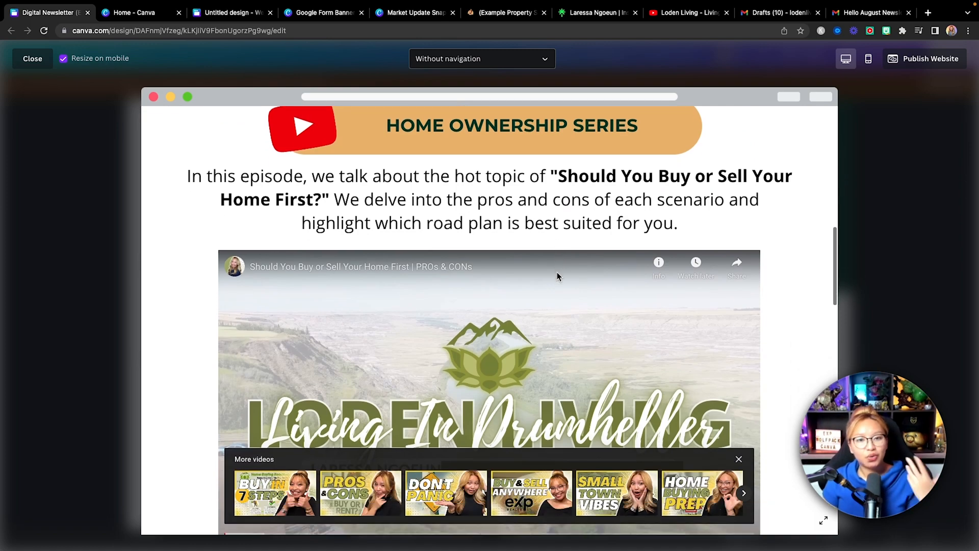
scroll(559, 276, up, 2)
scroll(557, 276, up, 6)
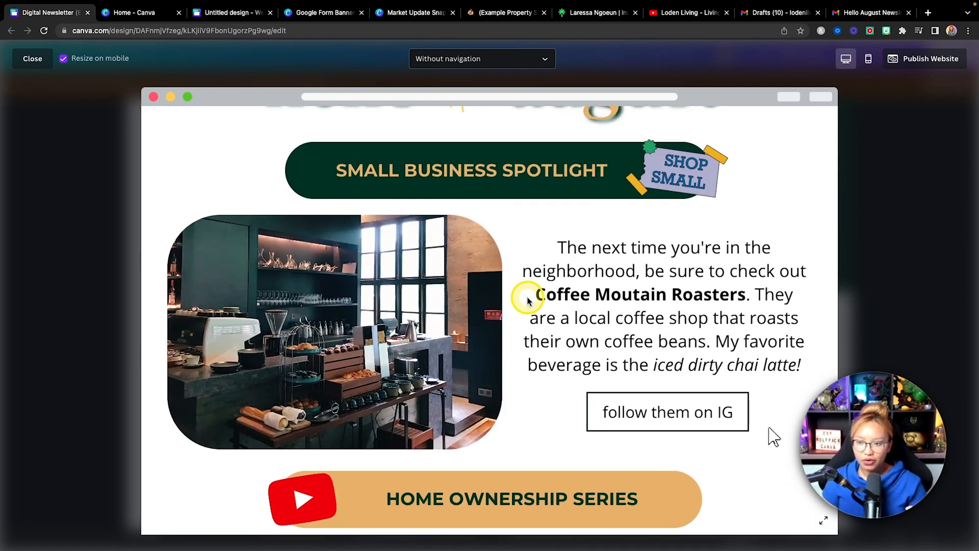
scroll(528, 299, up, 3)
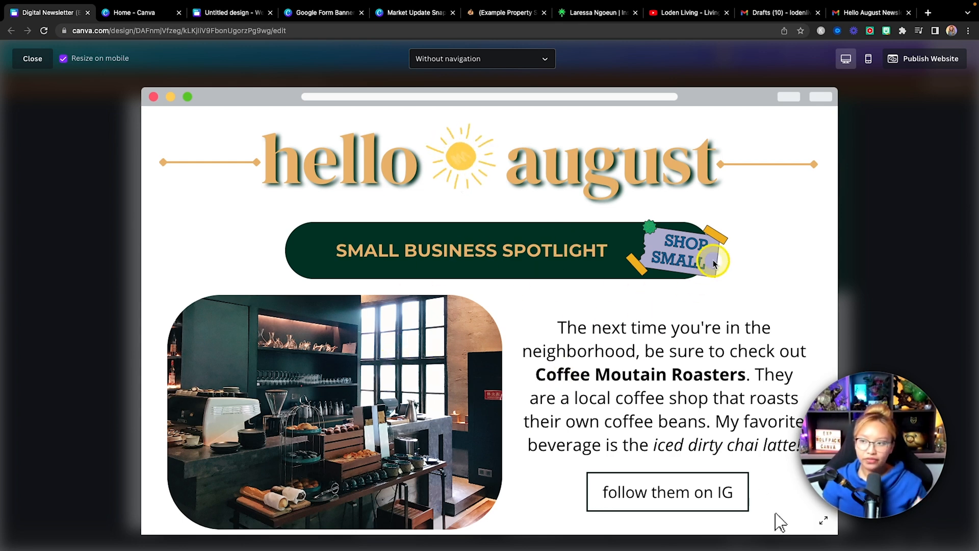
Step: Return to the untitled website design, add a rounded square near the second page's upper edge, and flatten it to about 410 by 108
click(245, 14)
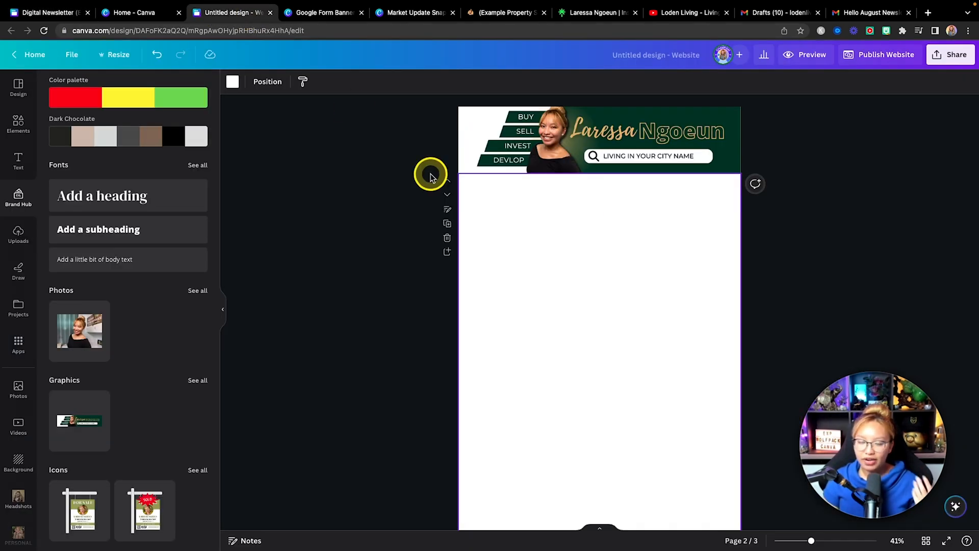
click(19, 122)
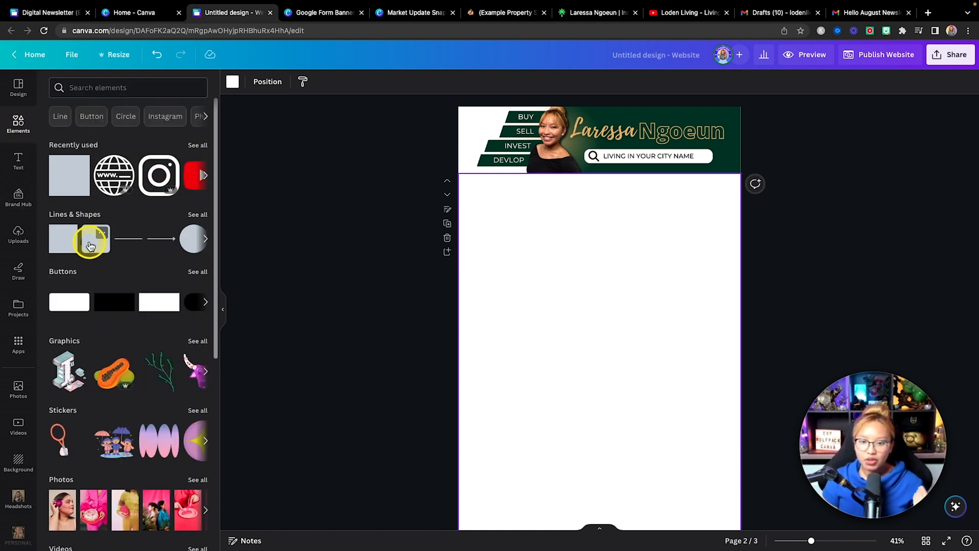
click(86, 247)
drag(610, 398, 565, 204)
drag(553, 265, 553, 201)
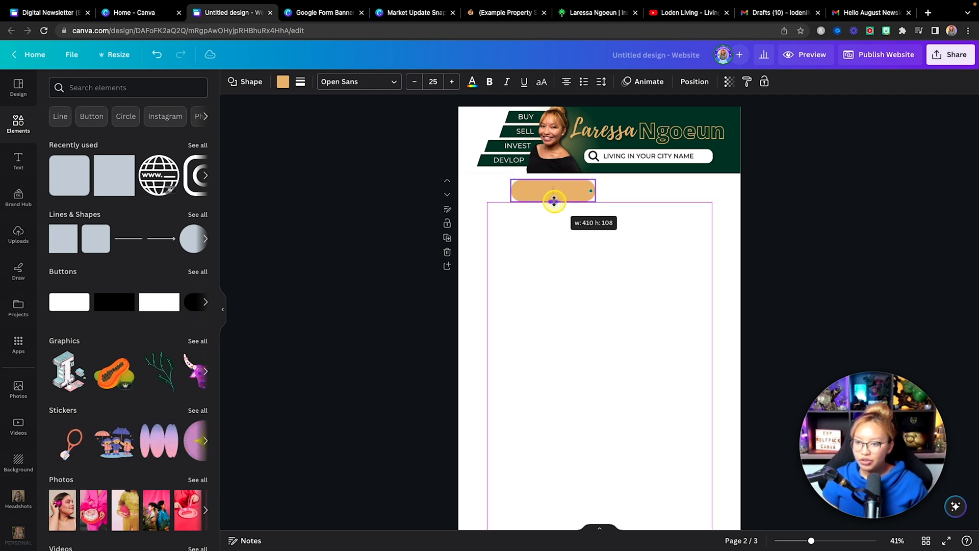
click(595, 192)
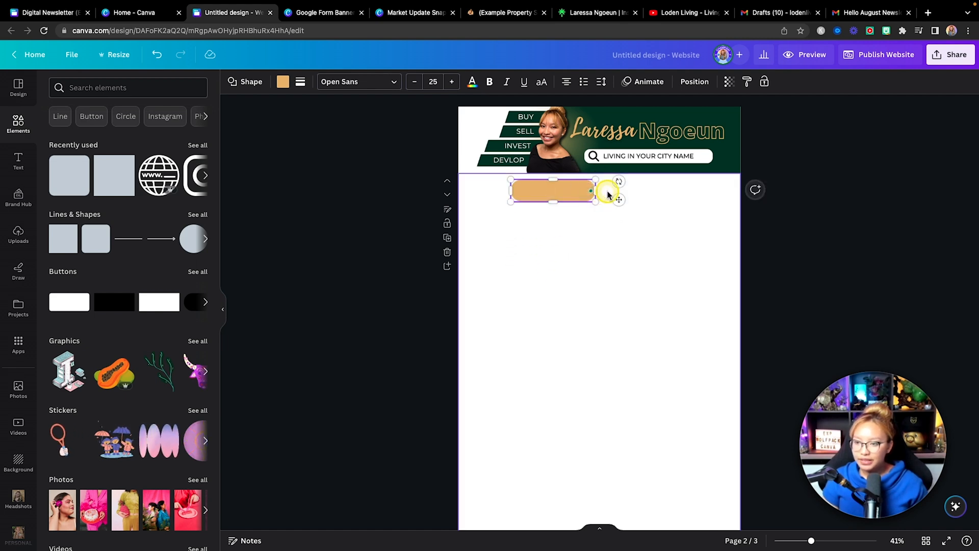
Step: Widen the gold rounded shape into a long section header bar and centre it horizontally just below the banner
super+scroll(631, 235, up, 3)
super+scroll(631, 234, up, 3)
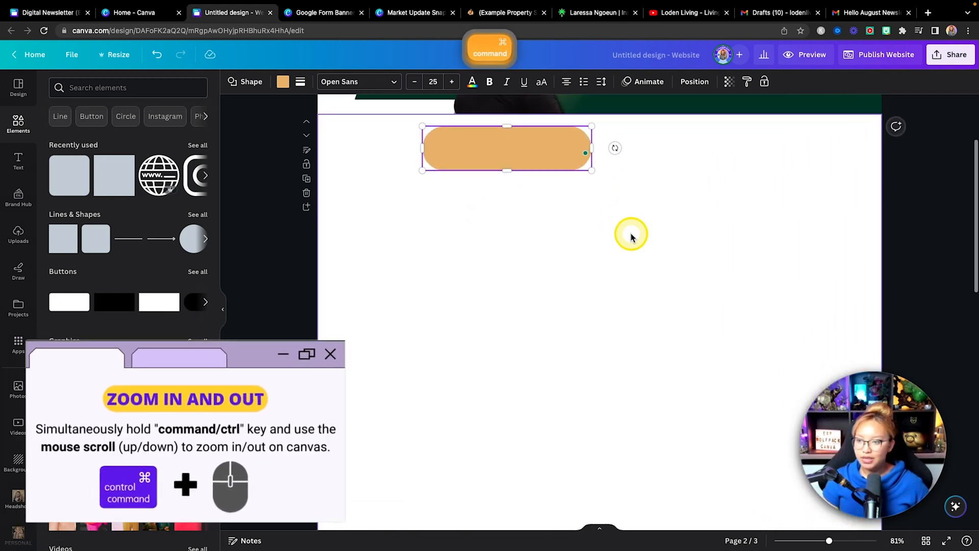
scroll(617, 225, up, 1)
drag(590, 177, 796, 182)
click(766, 242)
drag(684, 193, 661, 183)
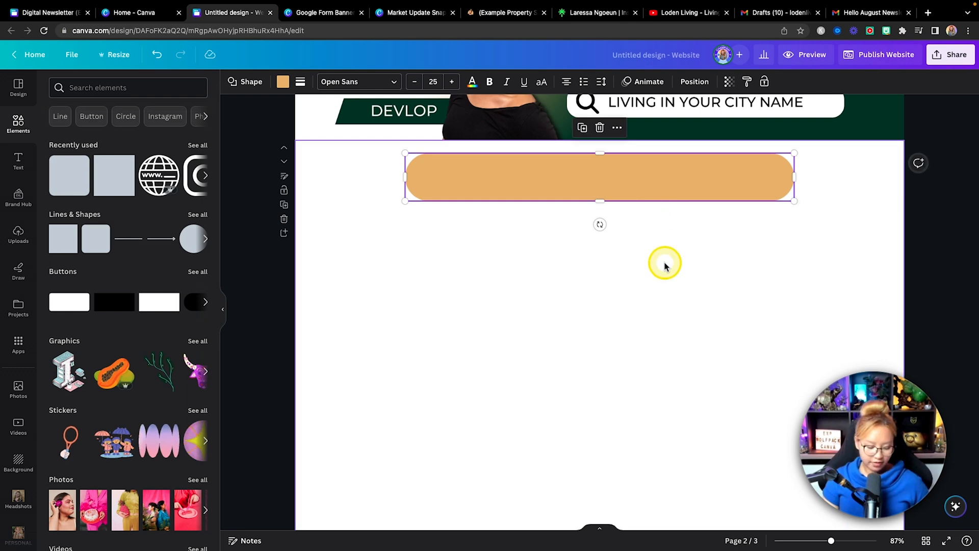
Step: Place three copies of the gold header bar down the second page, spaced apart and aligned with the original
super+scroll(665, 262, down, 5)
scroll(579, 146, up, 1)
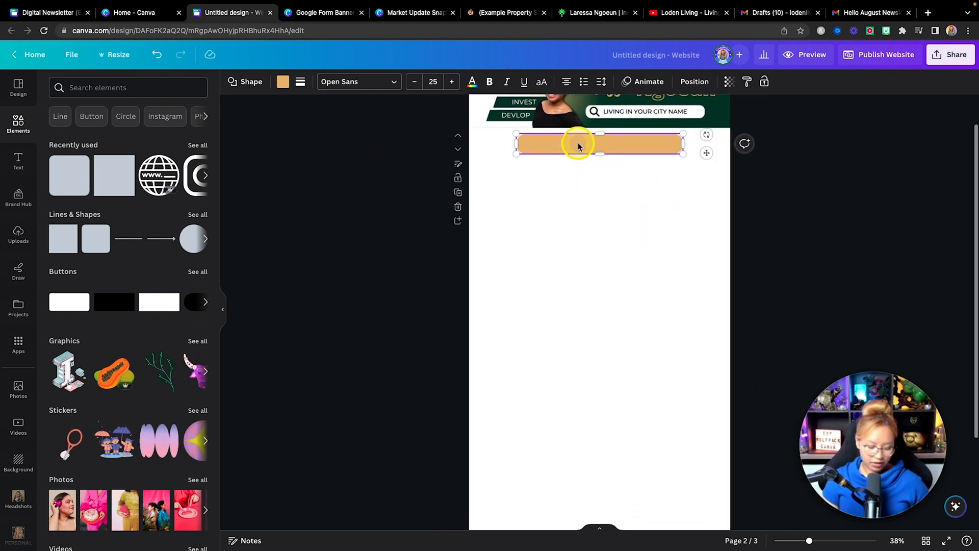
drag(579, 146, 577, 193)
key(super+z)
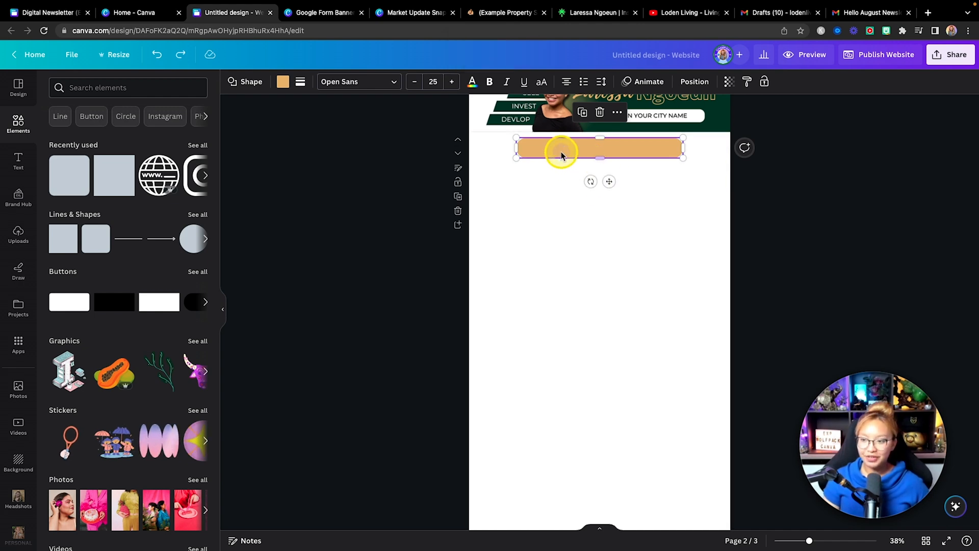
drag(560, 154, 564, 388)
scroll(564, 388, down, 5)
drag(563, 260, 564, 305)
scroll(549, 253, up, 2)
drag(557, 224, 572, 252)
scroll(545, 189, up, 4)
scroll(554, 244, down, 1)
scroll(554, 244, down, 4)
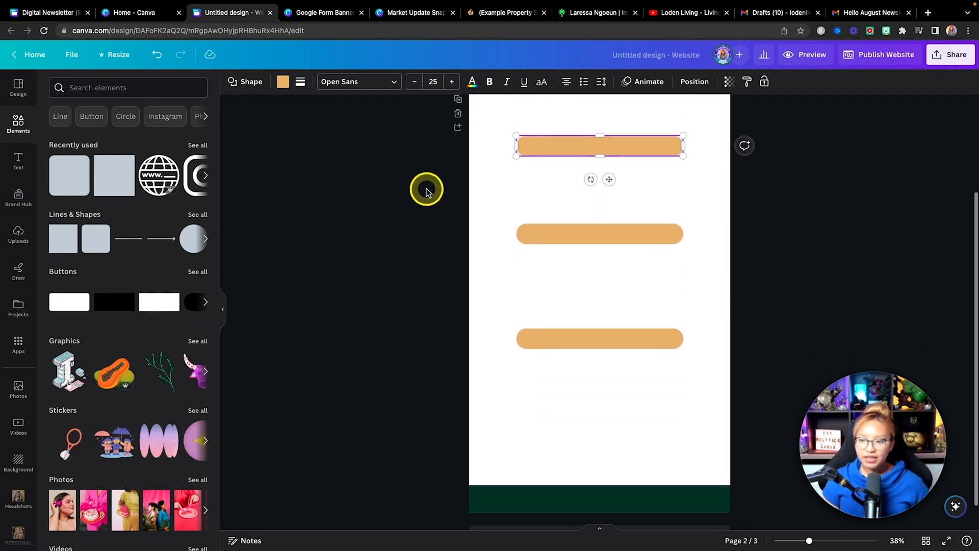
Step: Lengthen the second page a little further to leave more space between the last gold bar and the footer
click(600, 498)
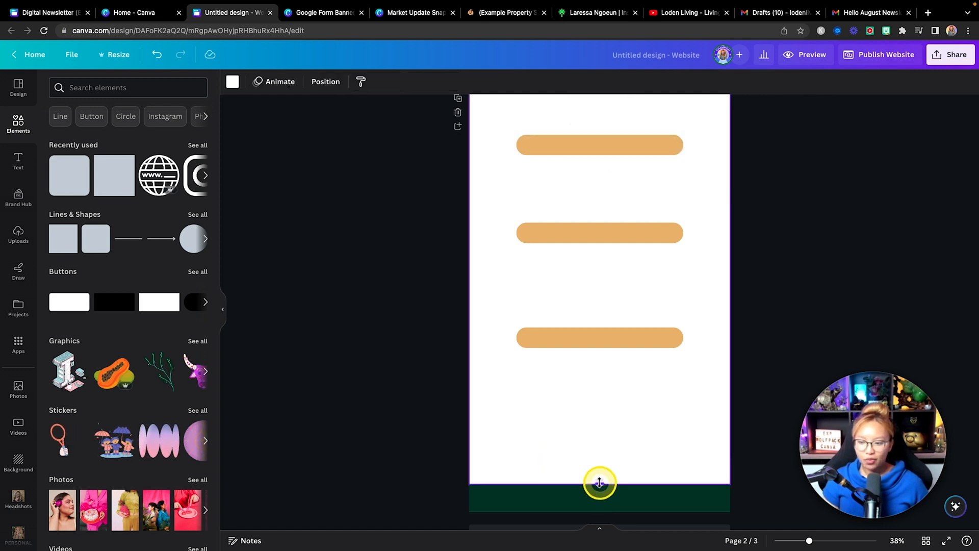
drag(600, 484, 597, 520)
scroll(559, 323, down, 3)
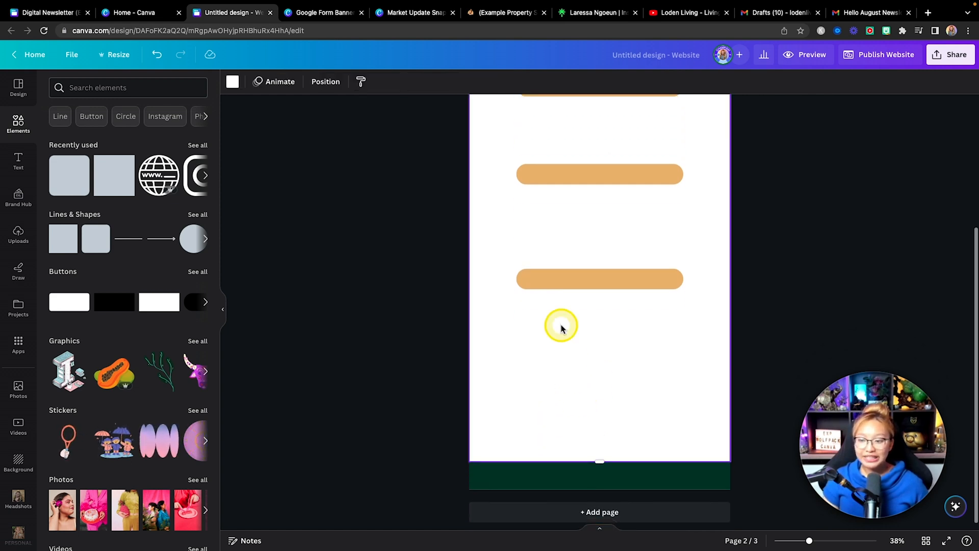
Step: Move the lower three gold header bars further down the second page to open up more space between sections
drag(571, 288, 571, 313)
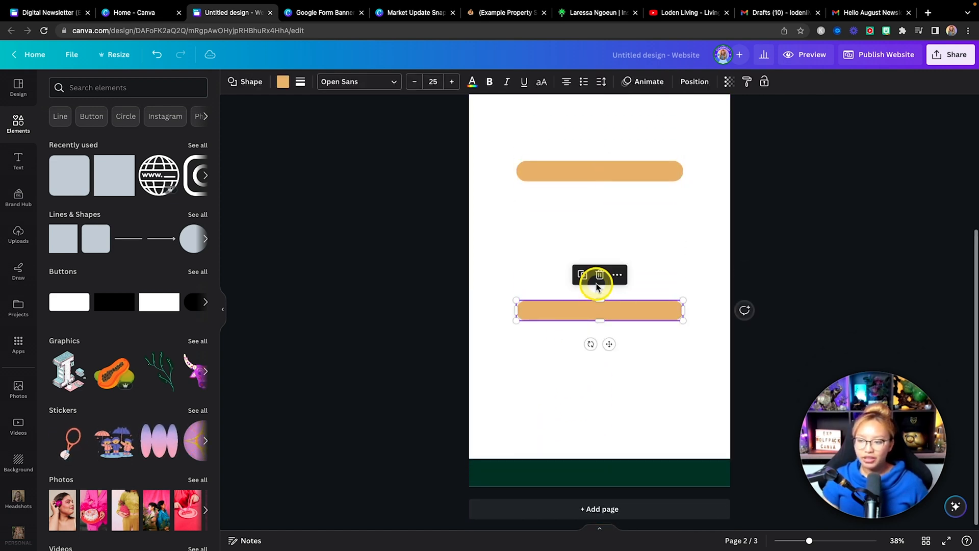
scroll(592, 280, up, 4)
drag(596, 276, 587, 304)
scroll(590, 266, up, 1)
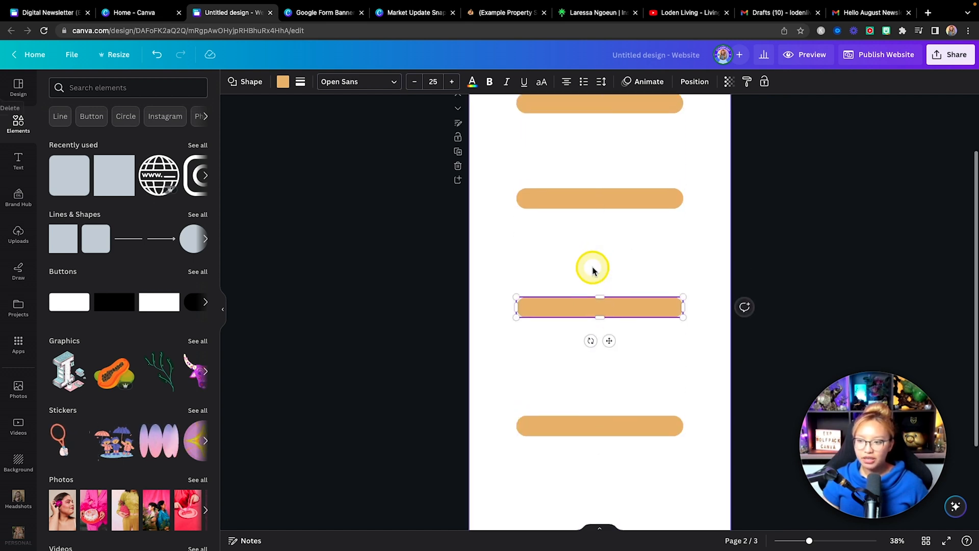
drag(497, 182, 629, 464)
click(709, 398)
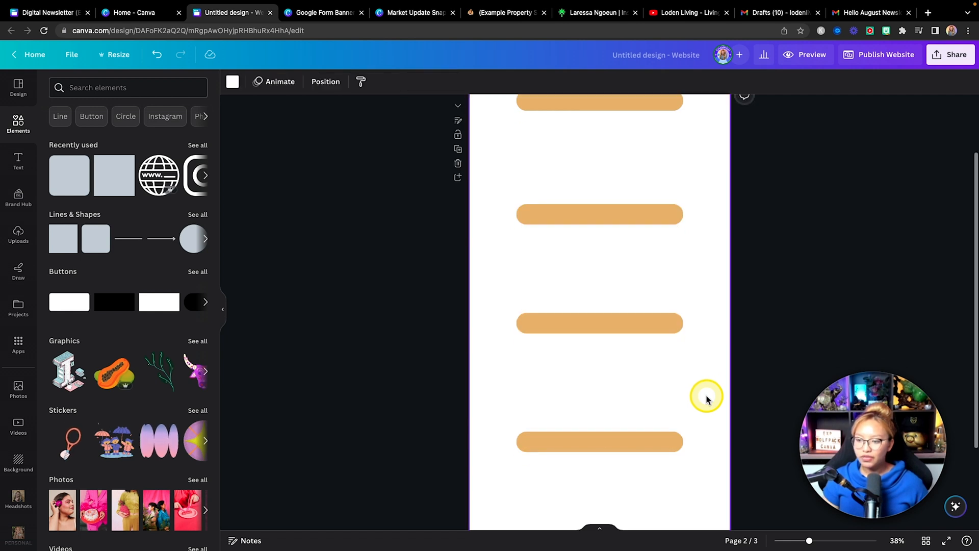
Step: Select all four gold header bars together and shift them slightly down, away from the banner
scroll(708, 397, up, 3)
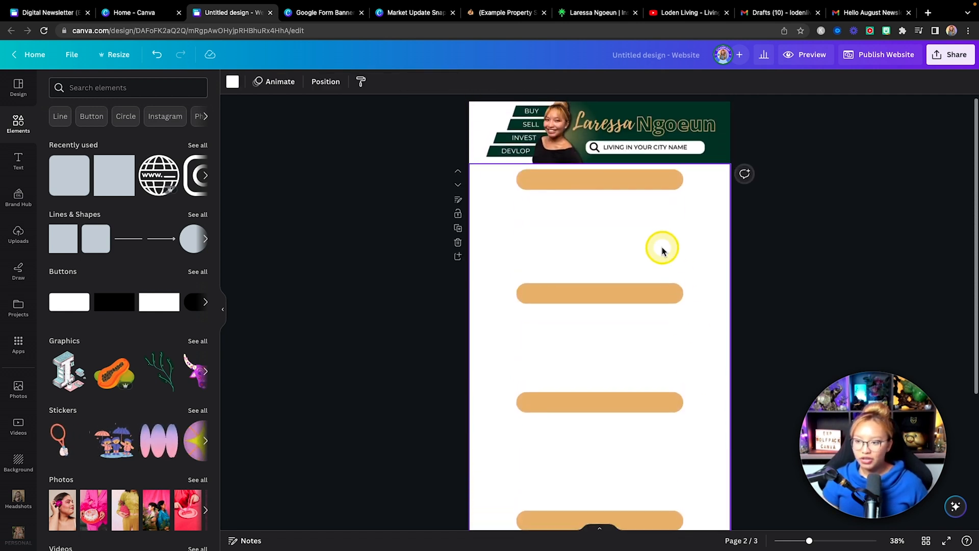
scroll(661, 249, down, 5)
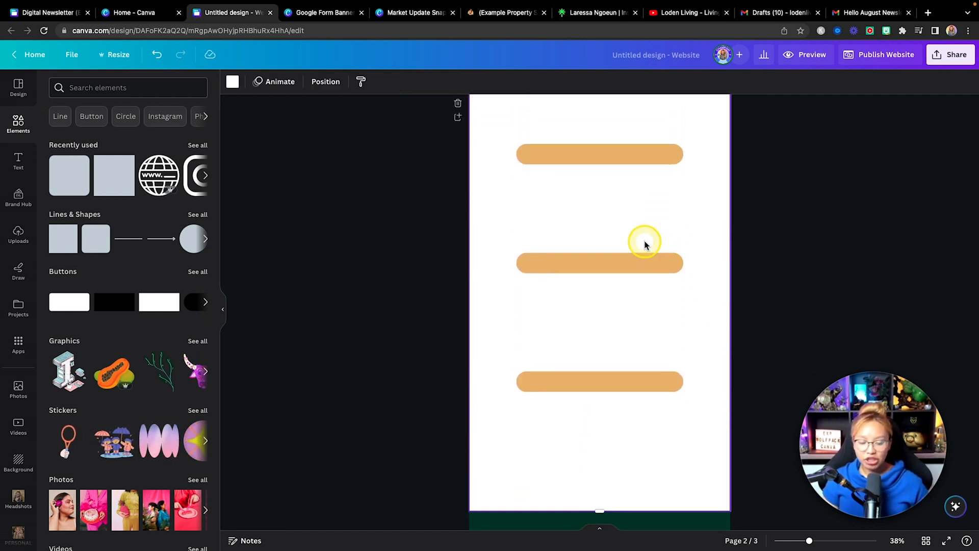
scroll(645, 245, up, 2)
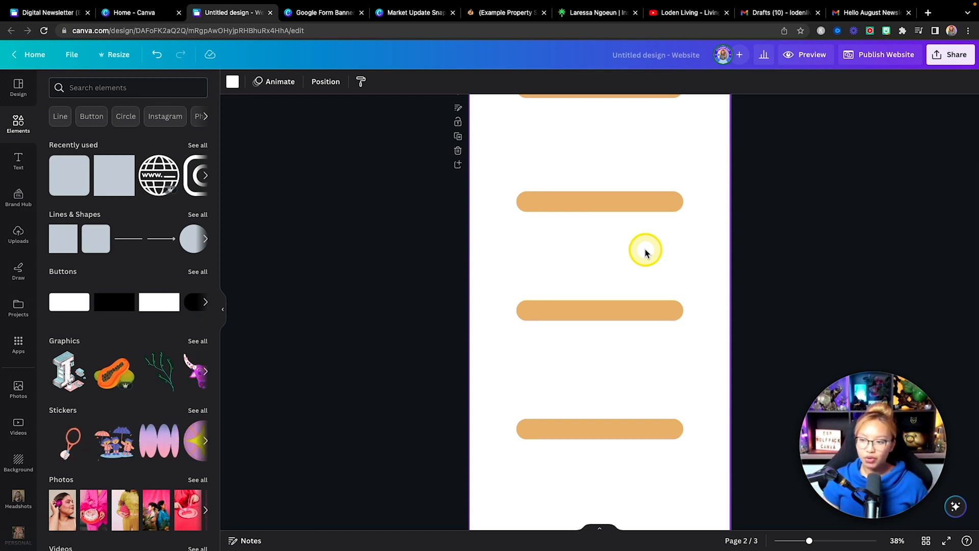
super+scroll(645, 252, down, 2)
drag(506, 105, 656, 411)
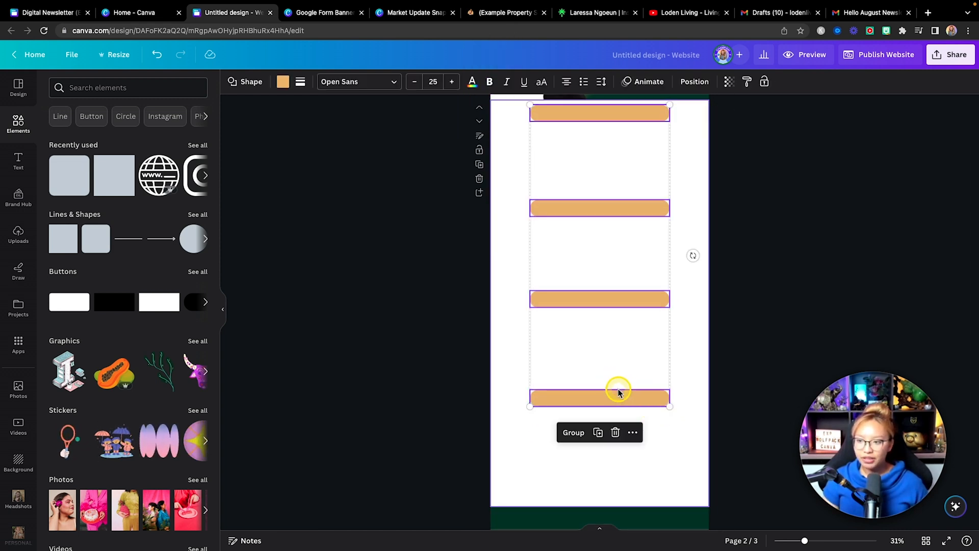
click(676, 446)
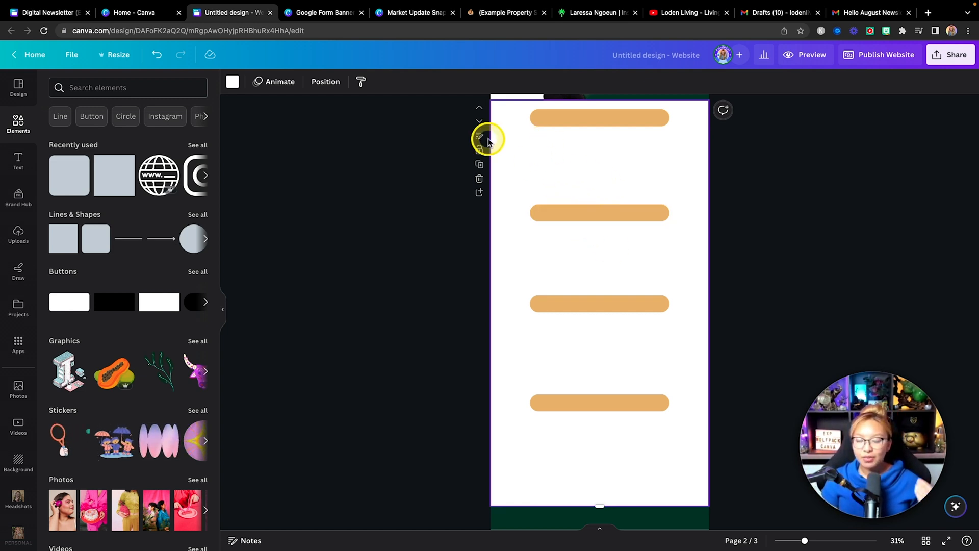
scroll(543, 175, up, 2)
click(544, 180)
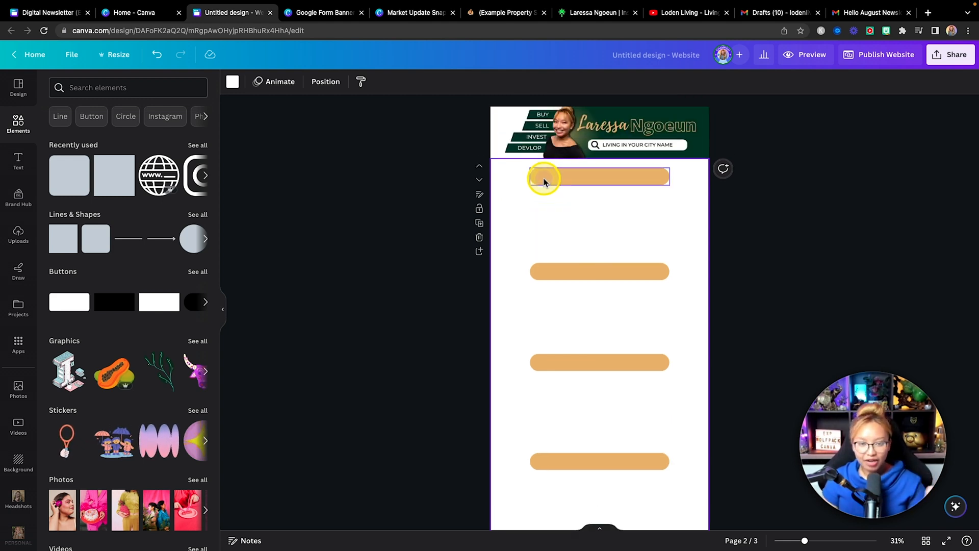
scroll(544, 180, down, 1)
scroll(543, 180, up, 1)
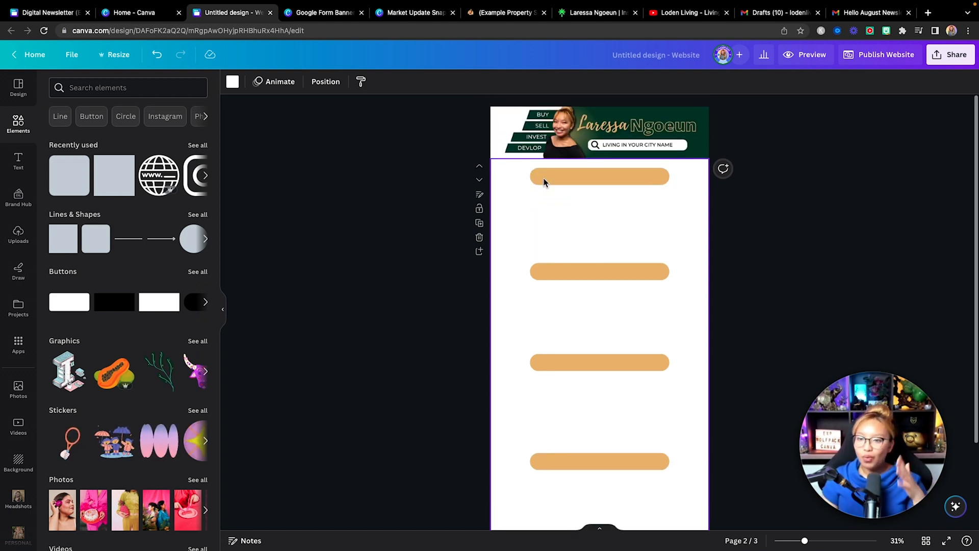
click(549, 181)
click(637, 191)
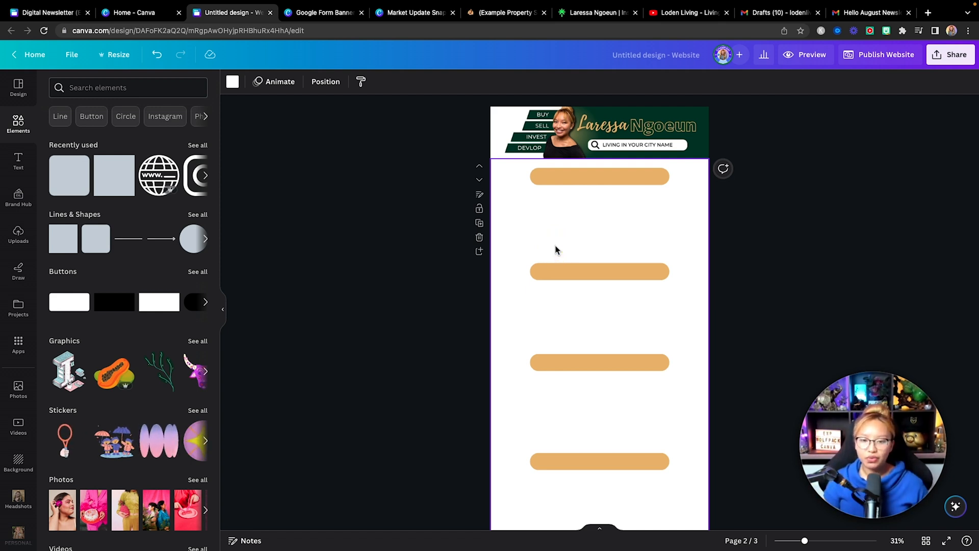
scroll(563, 232, down, 2)
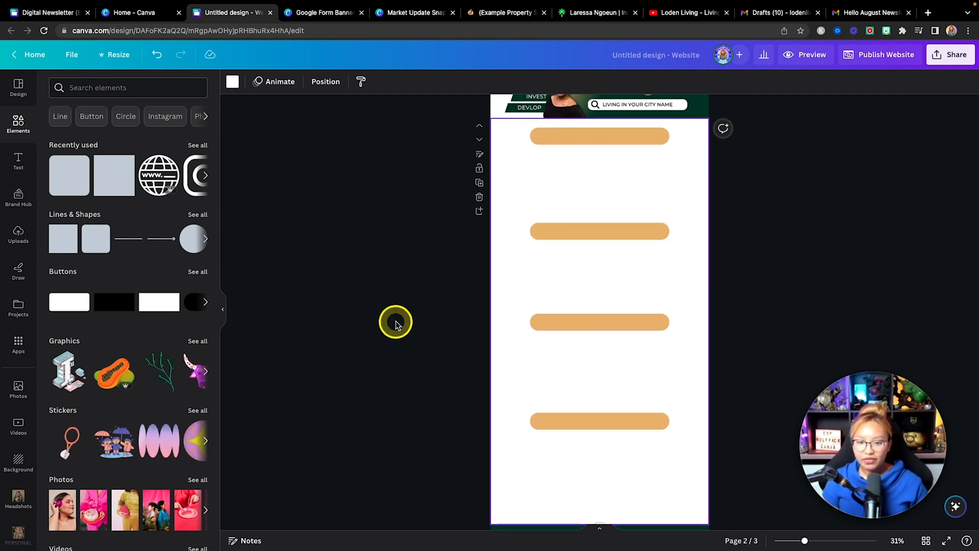
Step: Open the full collection of frames in the elements library and search it for "rounded rectangle"
scroll(126, 240, right, 1)
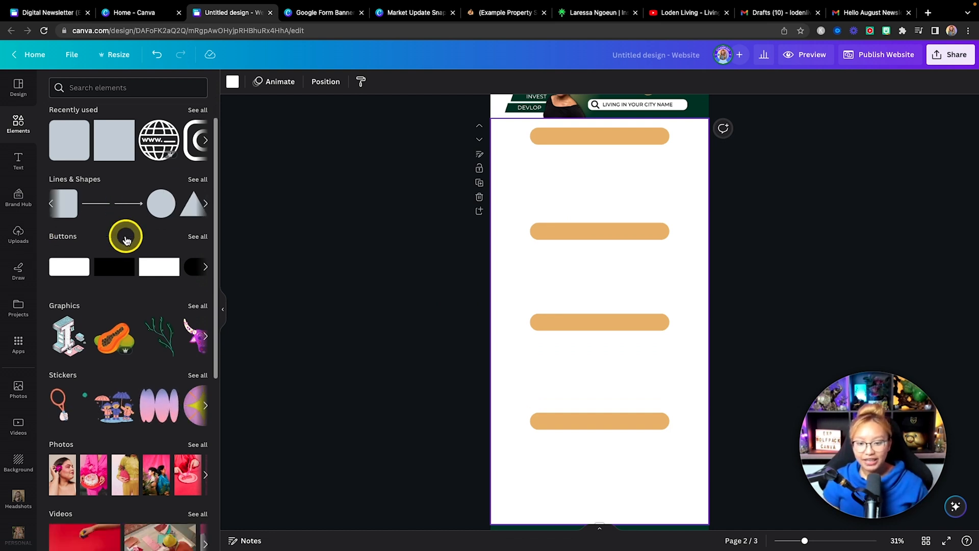
scroll(127, 240, down, 5)
scroll(127, 240, down, 1)
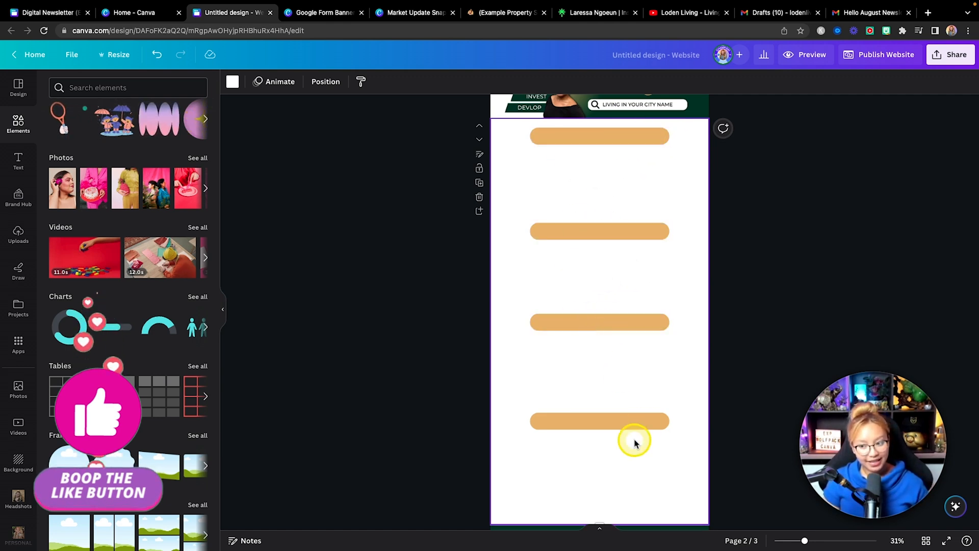
scroll(172, 414, down, 3)
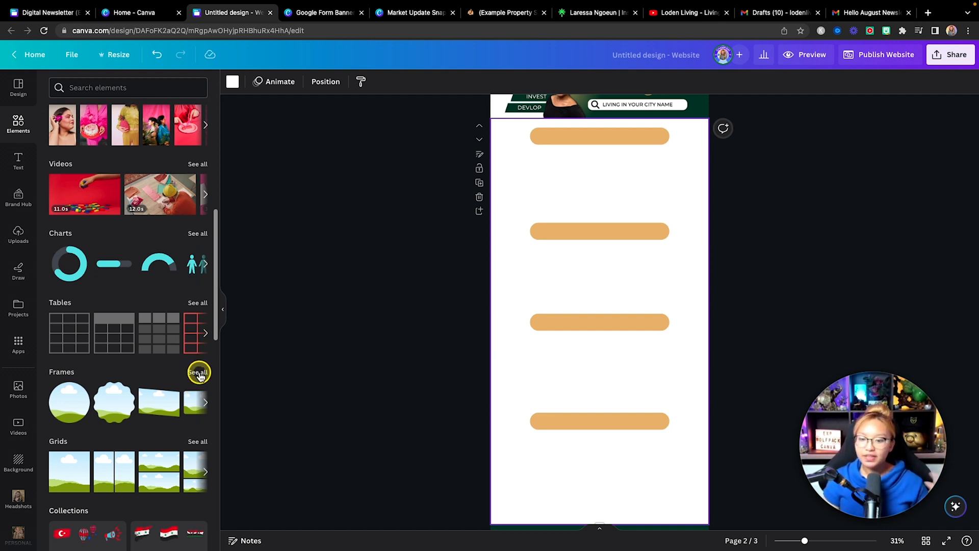
click(199, 373)
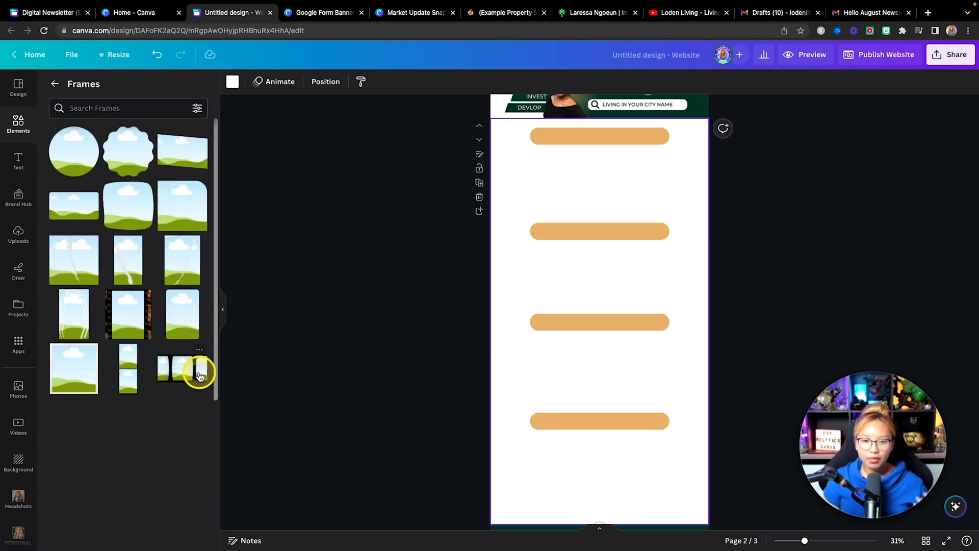
click(106, 107)
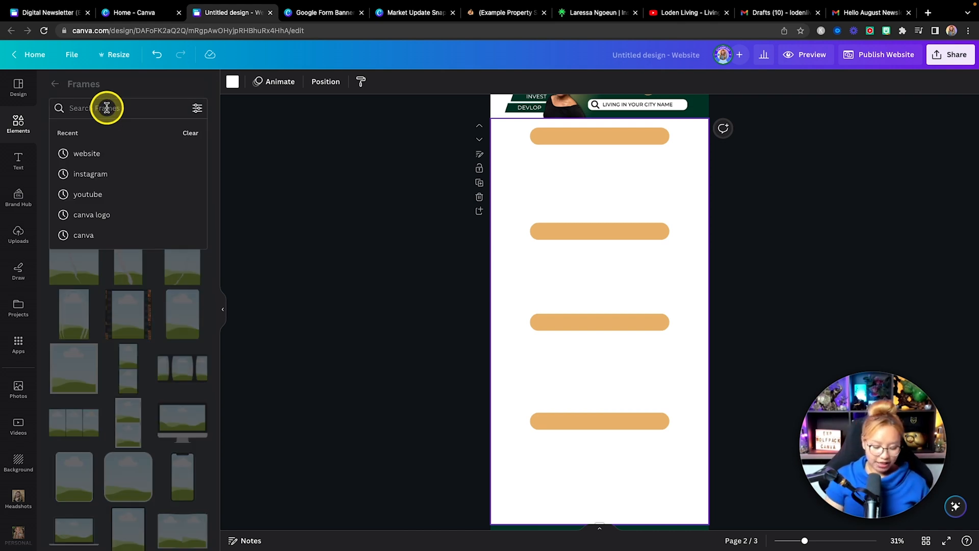
text(rou)
key(Down)
key(Return)
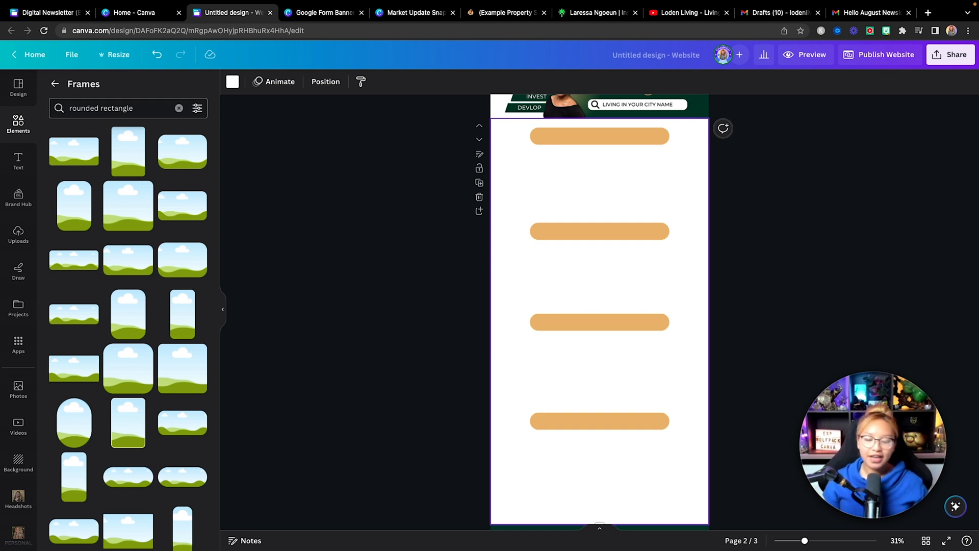
scroll(490, 201, up, 1)
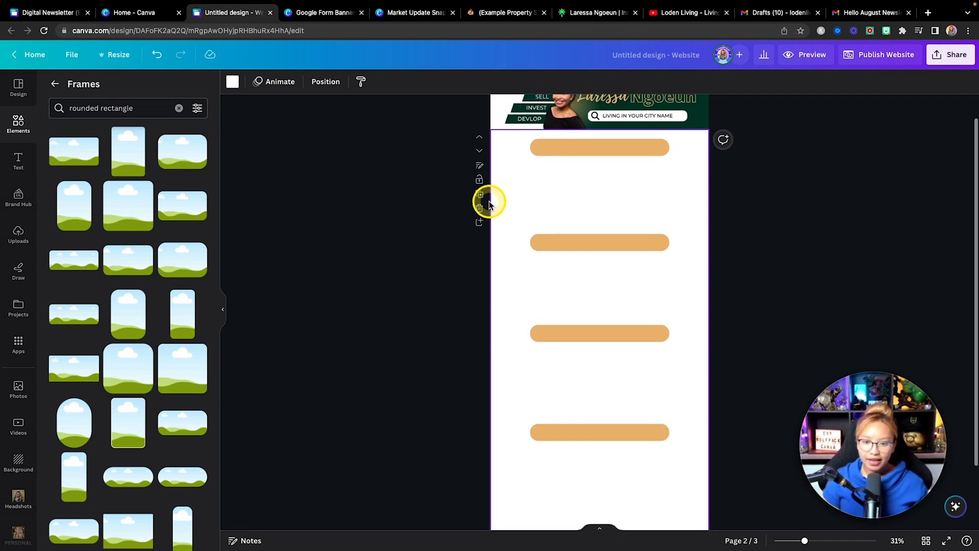
drag(124, 380, 610, 221)
scroll(601, 212, up, 5)
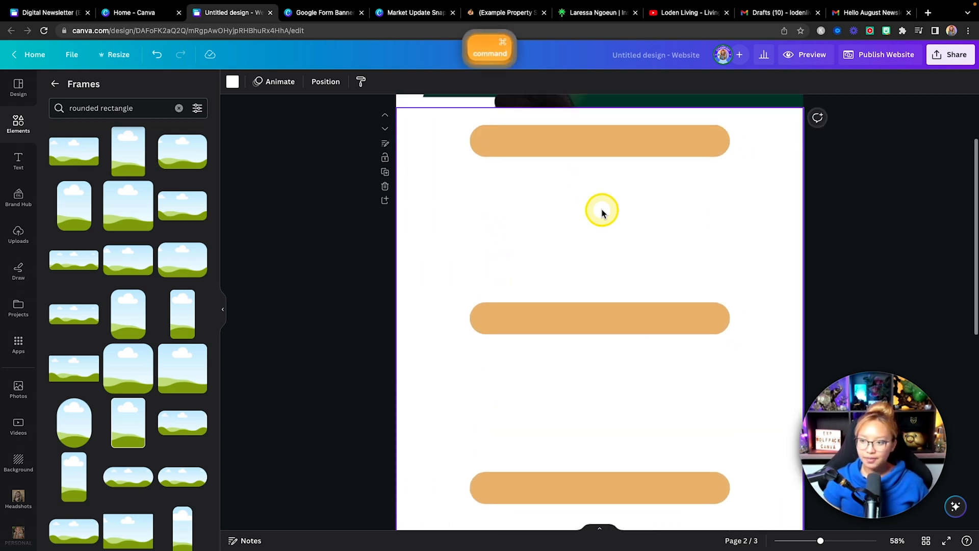
drag(135, 368, 531, 243)
drag(623, 408, 553, 332)
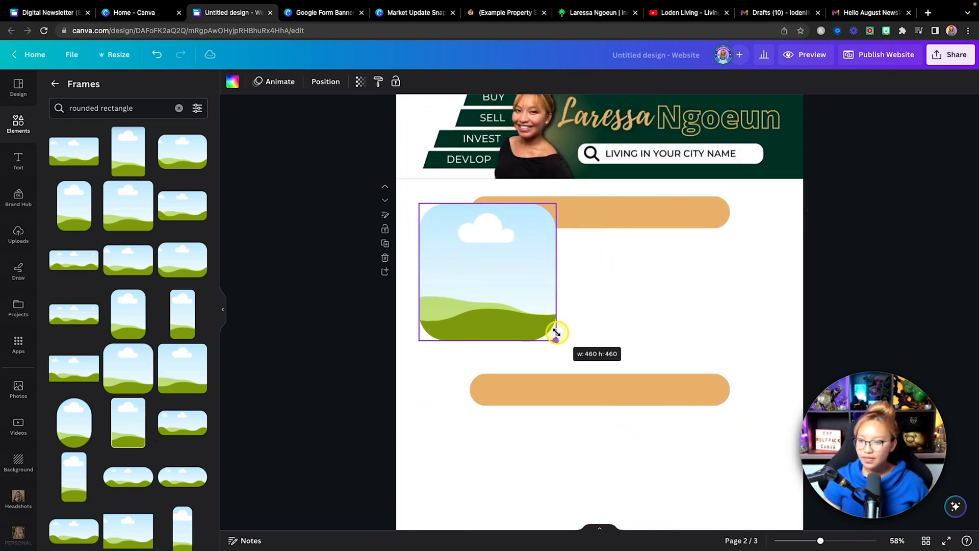
drag(475, 269, 495, 297)
drag(574, 365, 560, 354)
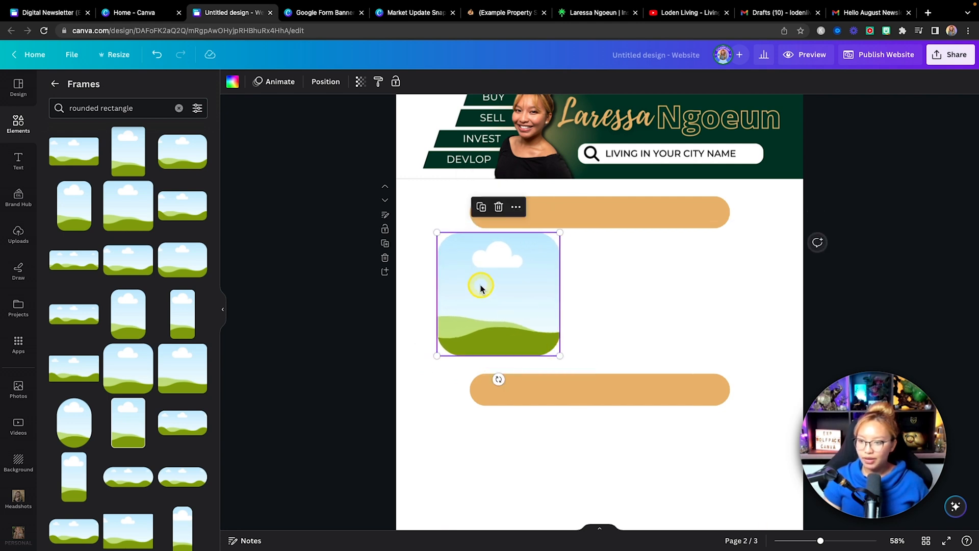
drag(479, 286, 489, 290)
click(629, 310)
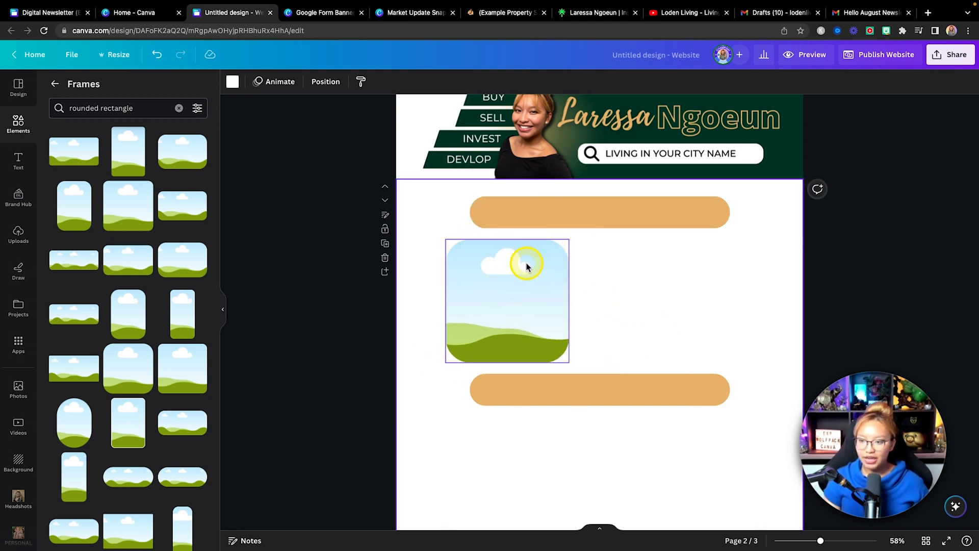
click(537, 305)
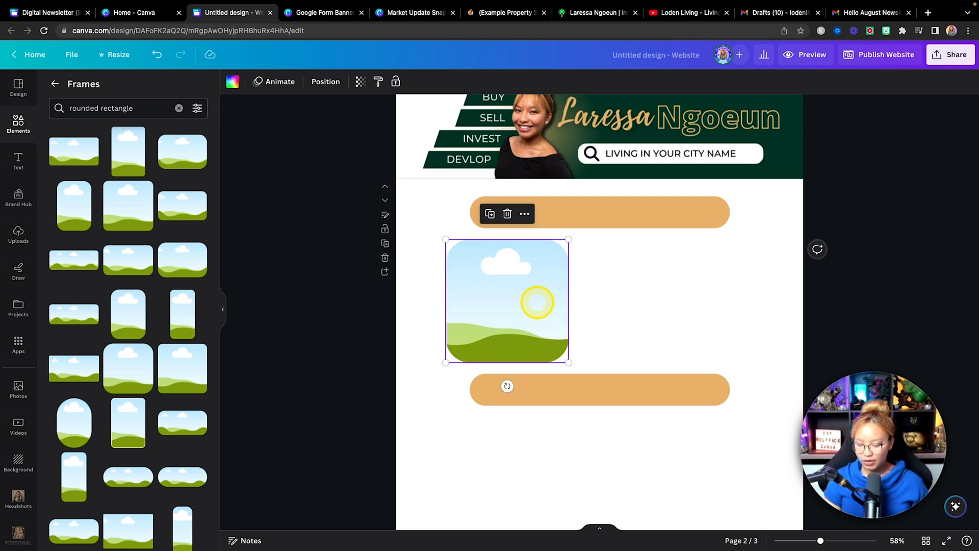
key(Delete)
Step: Add a wide rounded rectangle frame, enlarge it, and place it on the left, midway between the first two gold bars
click(199, 159)
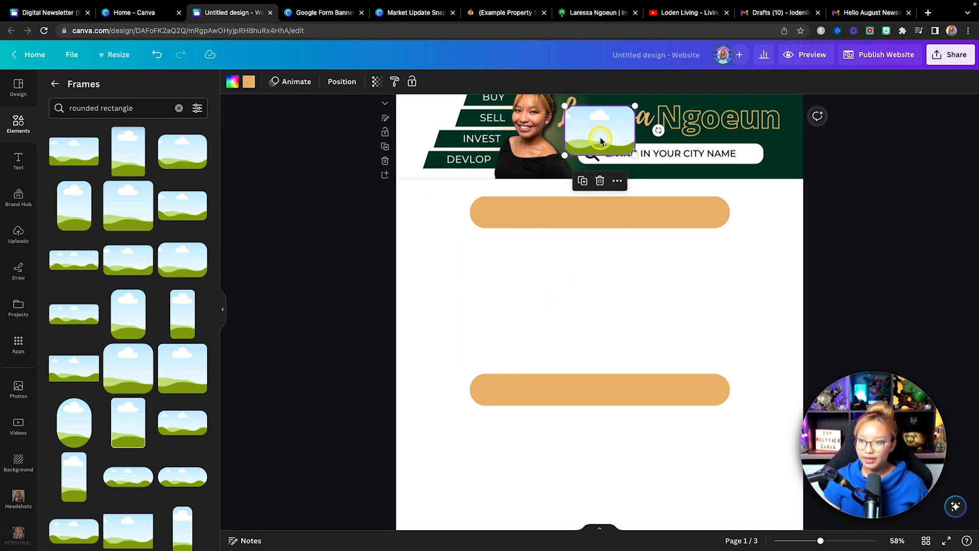
drag(600, 132, 609, 367)
drag(476, 284, 473, 286)
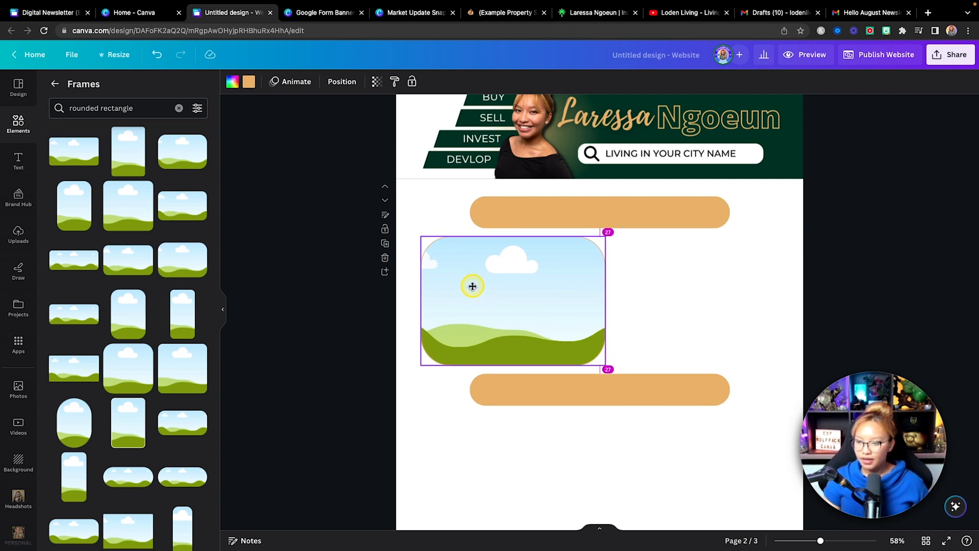
click(720, 315)
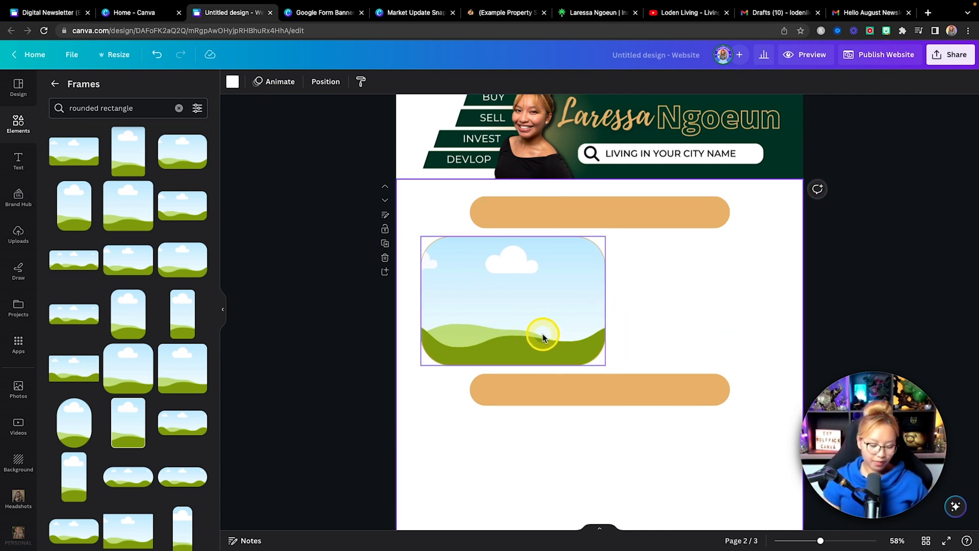
Step: Show the rulers and add vertical margin guides near both side edges of the page, the right one at about 1308
key(shift)
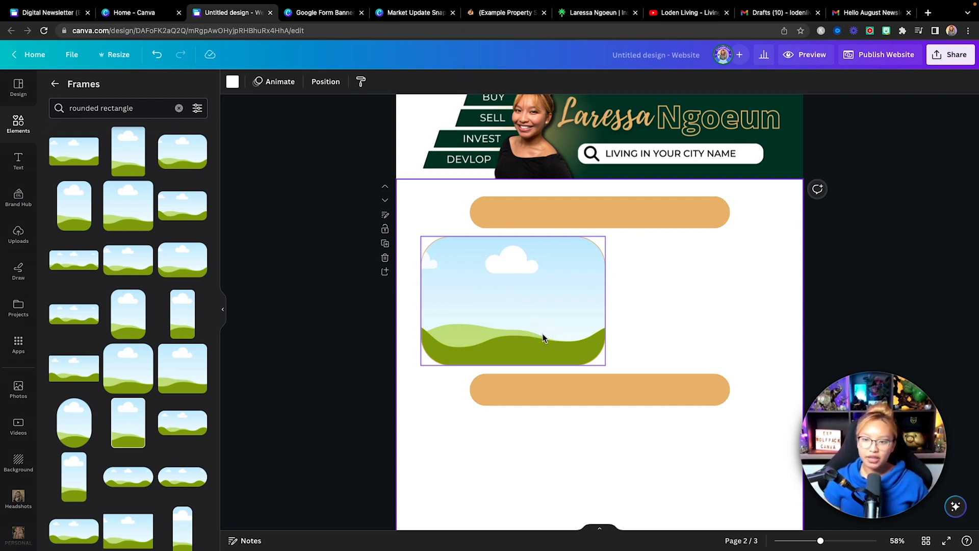
key(shift+r)
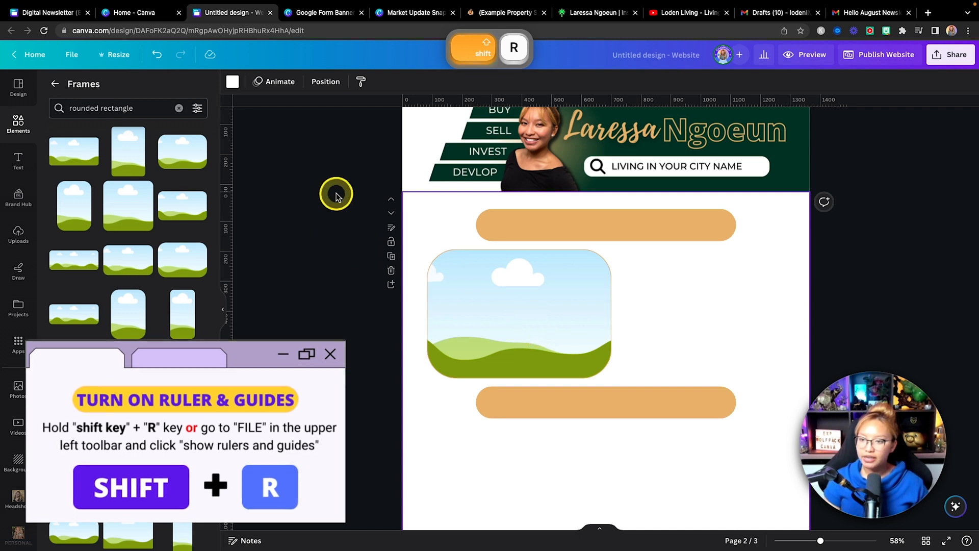
scroll(684, 303, down, 1)
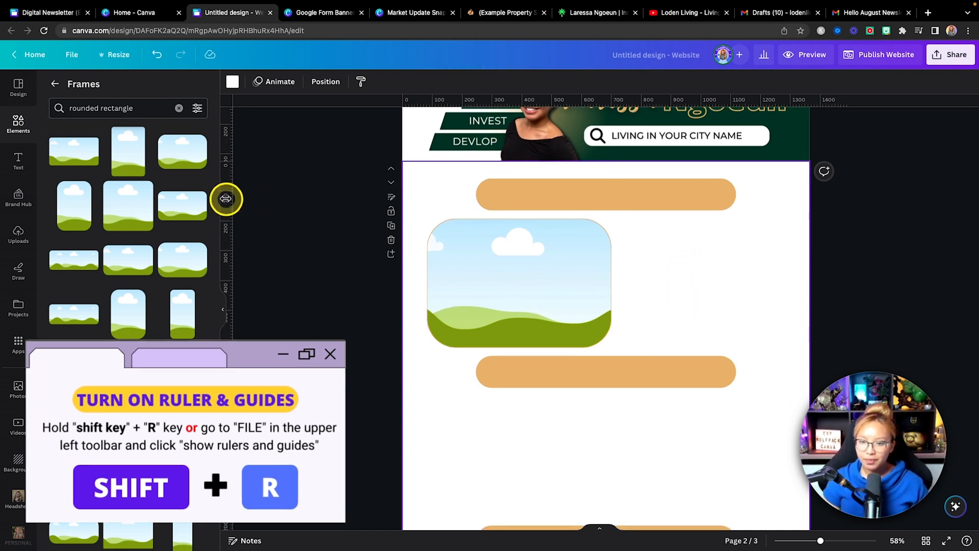
drag(225, 197, 419, 205)
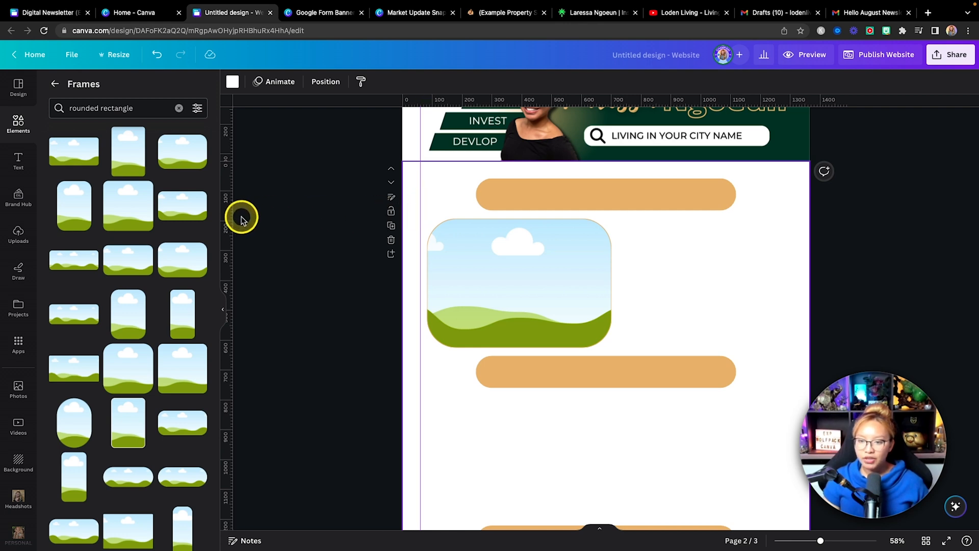
drag(233, 221, 745, 232)
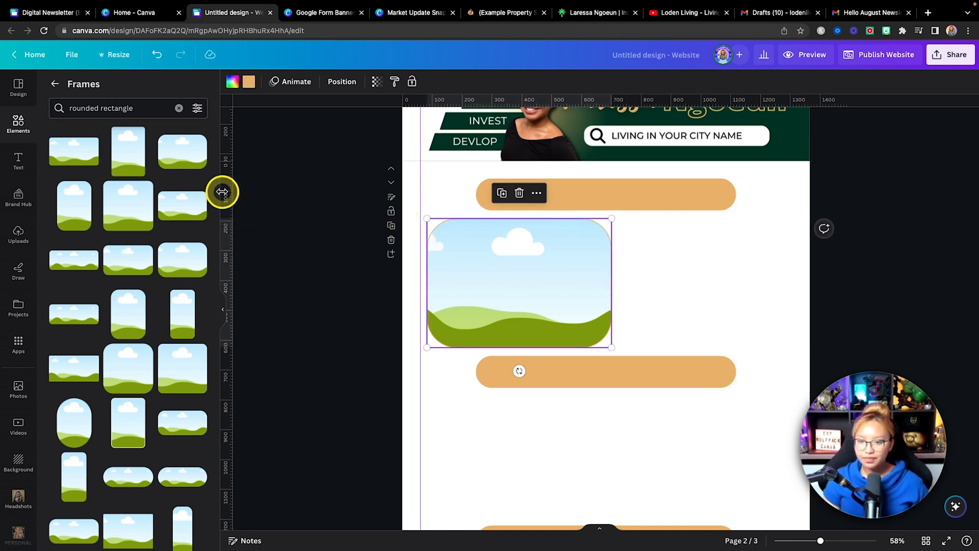
drag(223, 191, 790, 231)
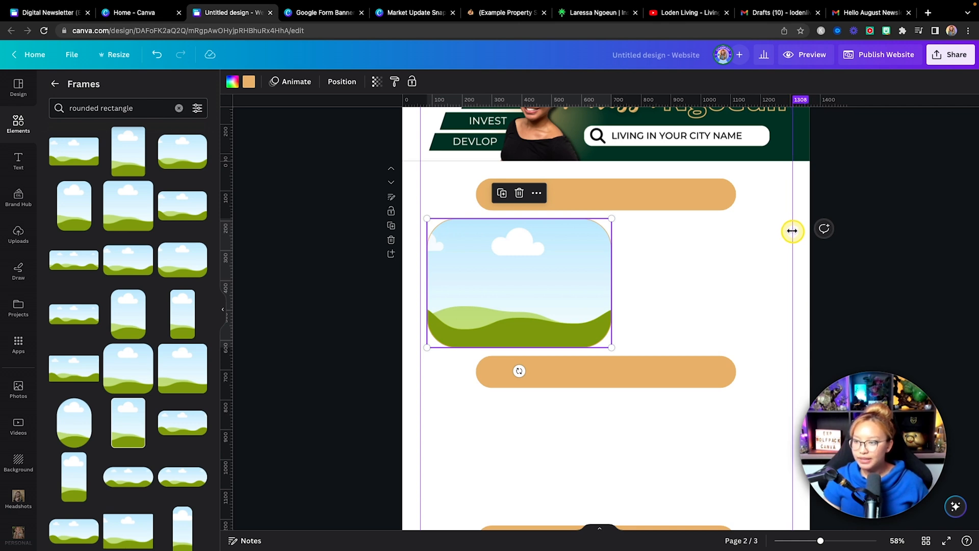
Step: Align the left edge of the rounded rectangle frame with the left margin guide
scroll(619, 284, down, 1)
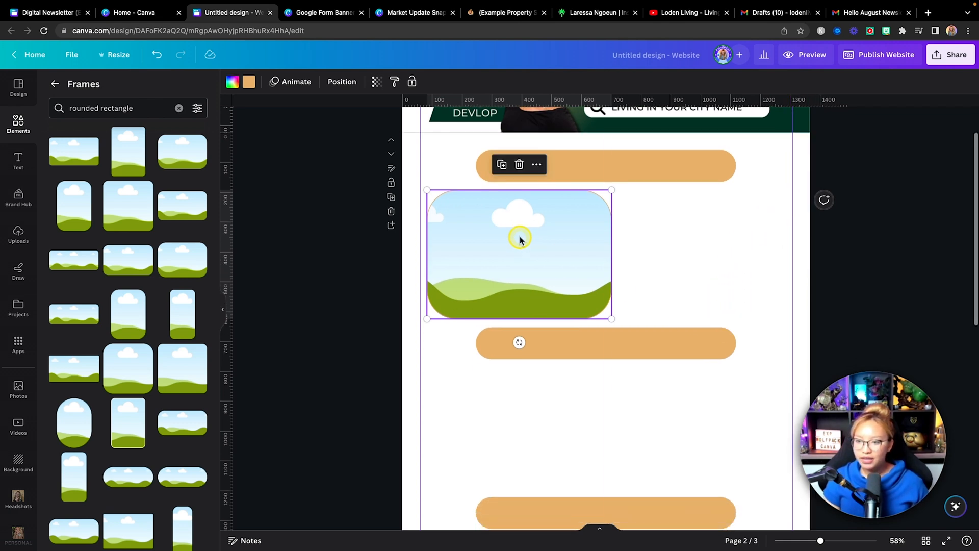
drag(520, 236, 517, 237)
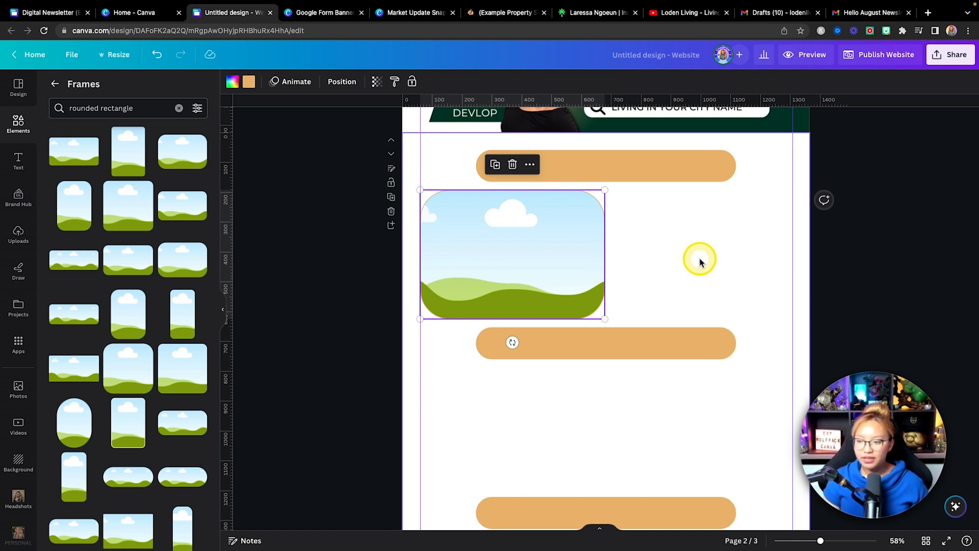
Step: Add a body text box to the right of the rounded frame, near its upper edge, and widen it toward the right margin guide
scroll(663, 290, down, 1)
click(636, 316)
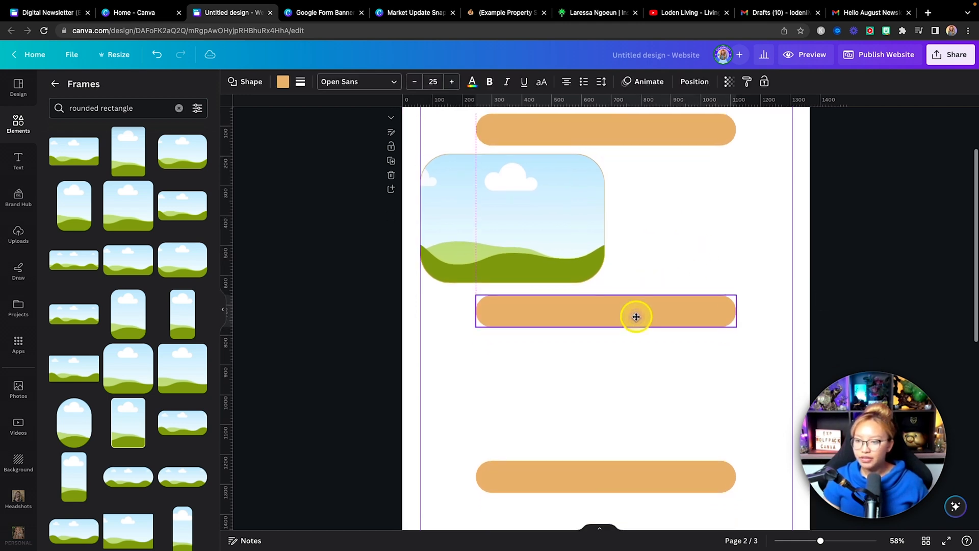
click(656, 386)
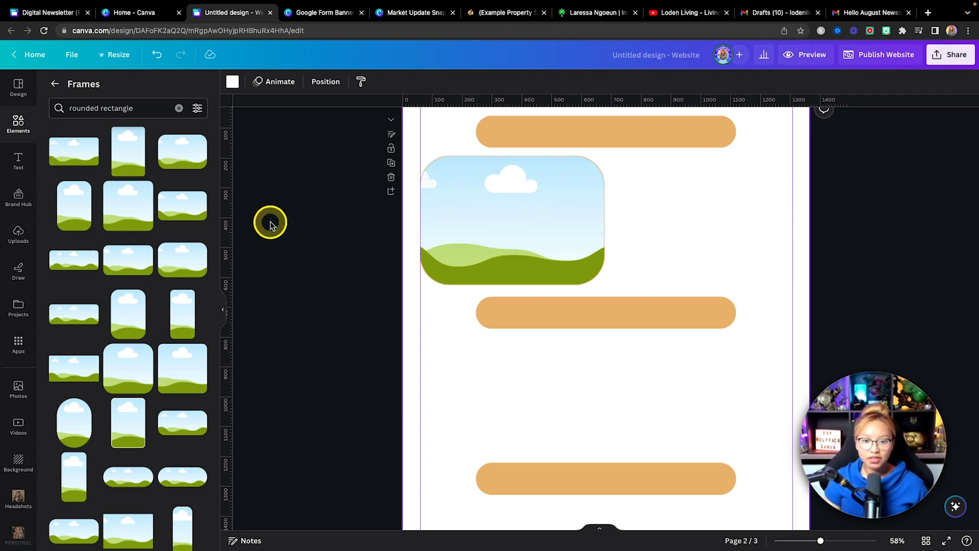
click(18, 160)
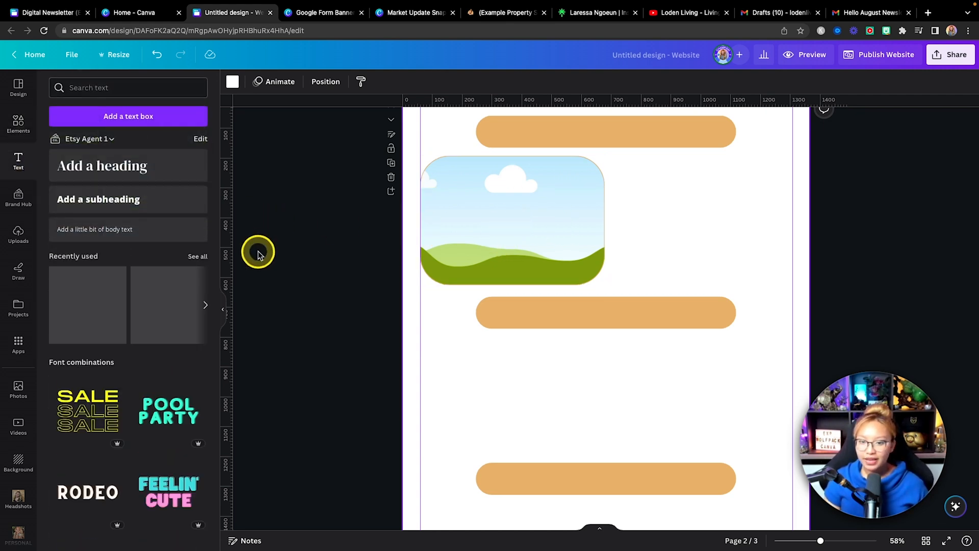
click(132, 233)
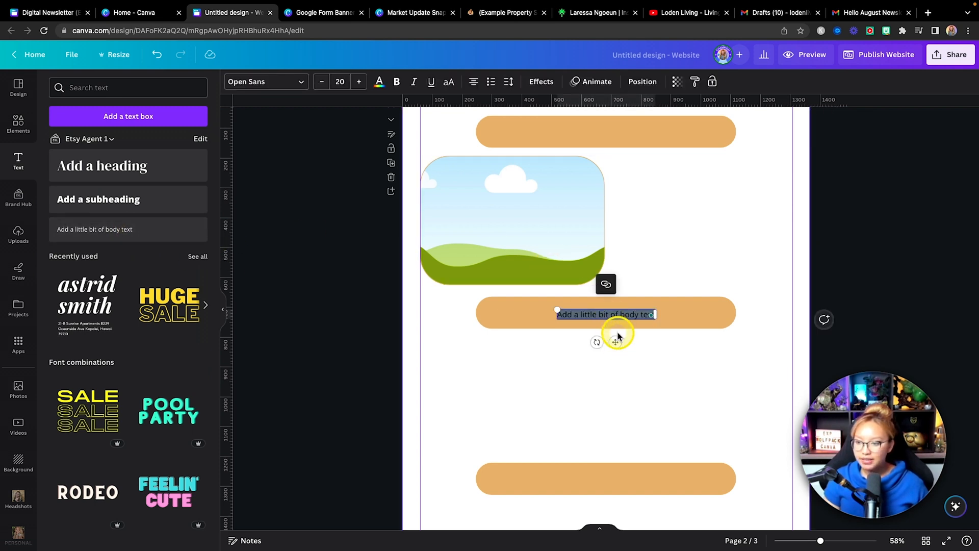
drag(616, 337, 673, 201)
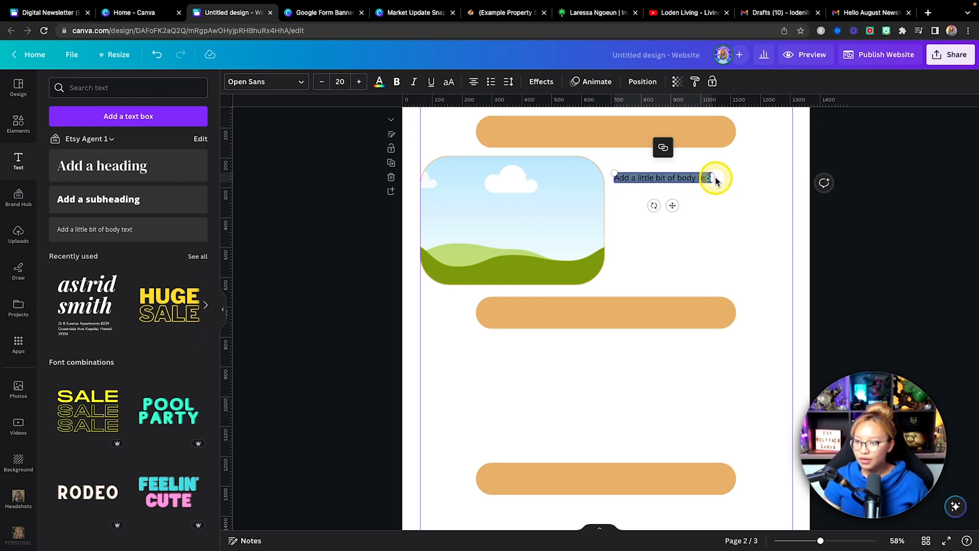
click(707, 188)
click(696, 180)
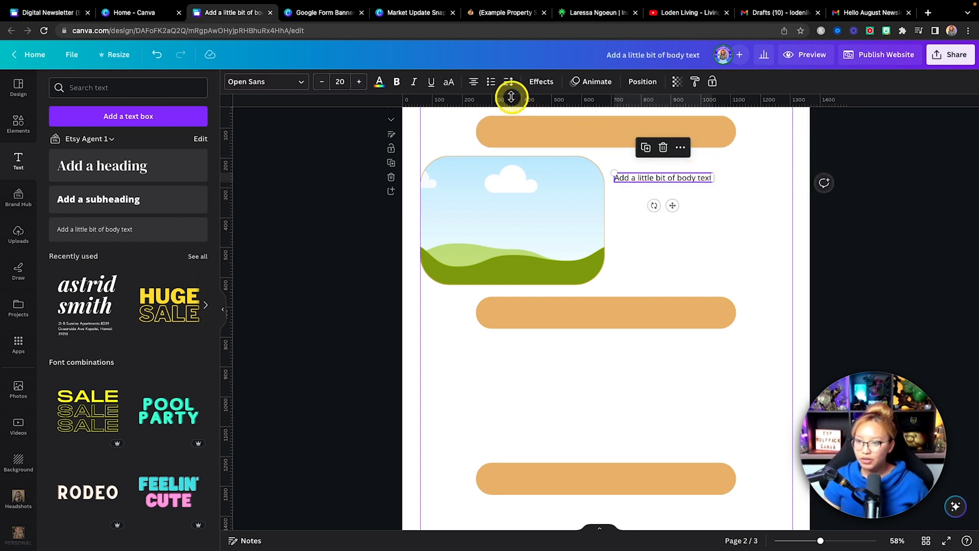
drag(716, 176, 770, 176)
click(692, 191)
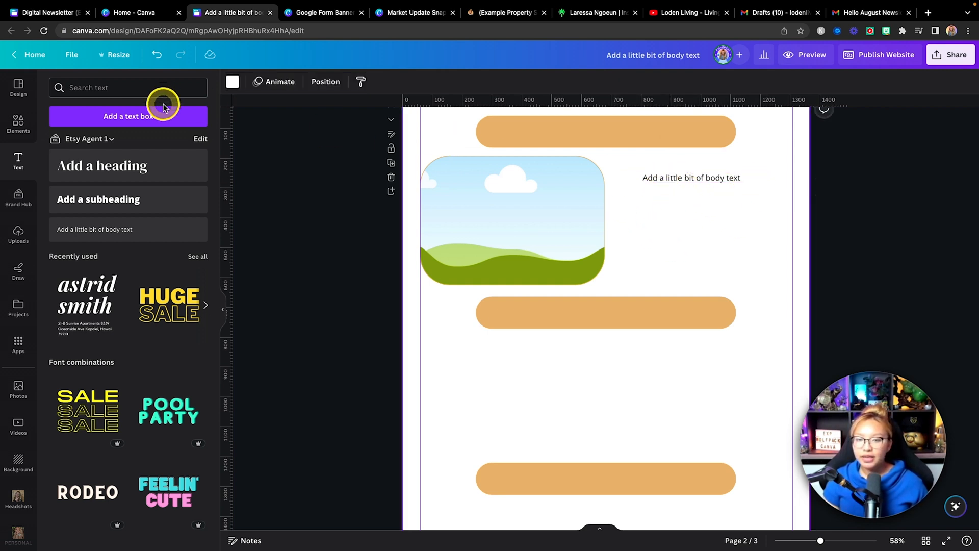
Step: Using the link button in the finished newsletter preview as reference, add a square shape and flatten it into a wide rectangle below the body text
click(46, 17)
scroll(587, 352, down, 2)
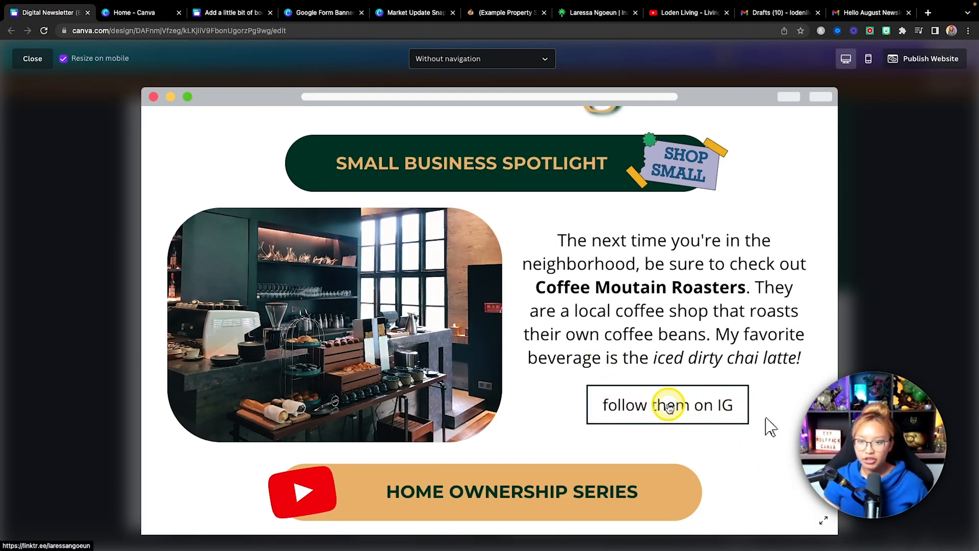
click(230, 12)
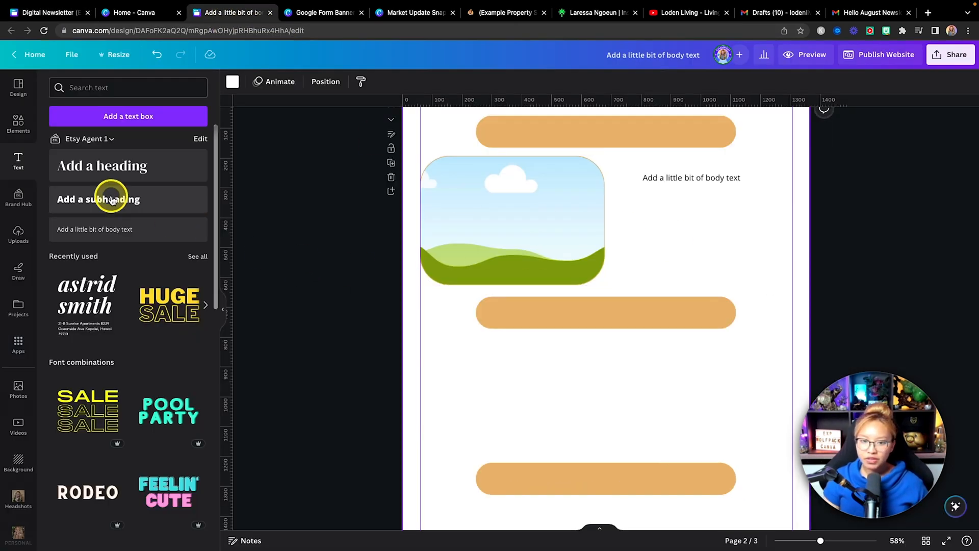
click(20, 128)
click(20, 130)
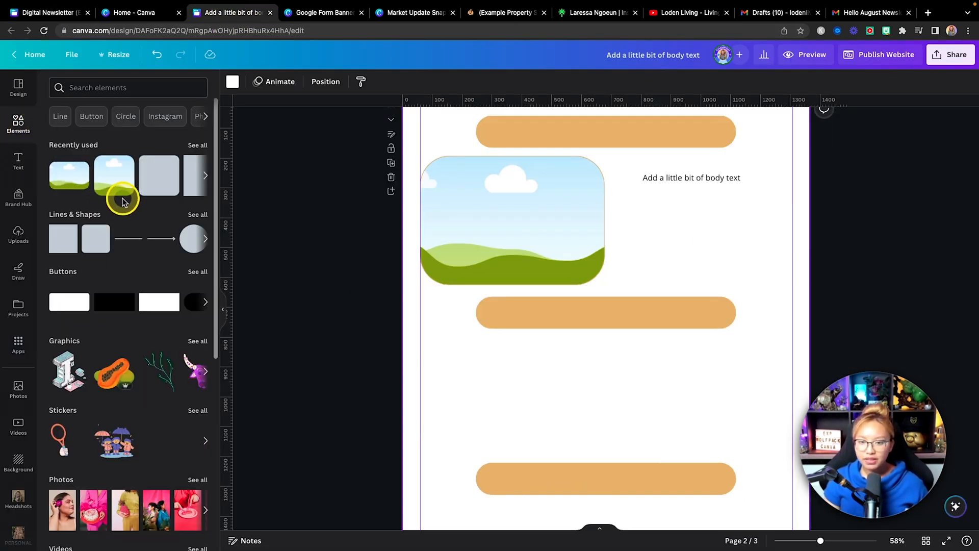
click(58, 244)
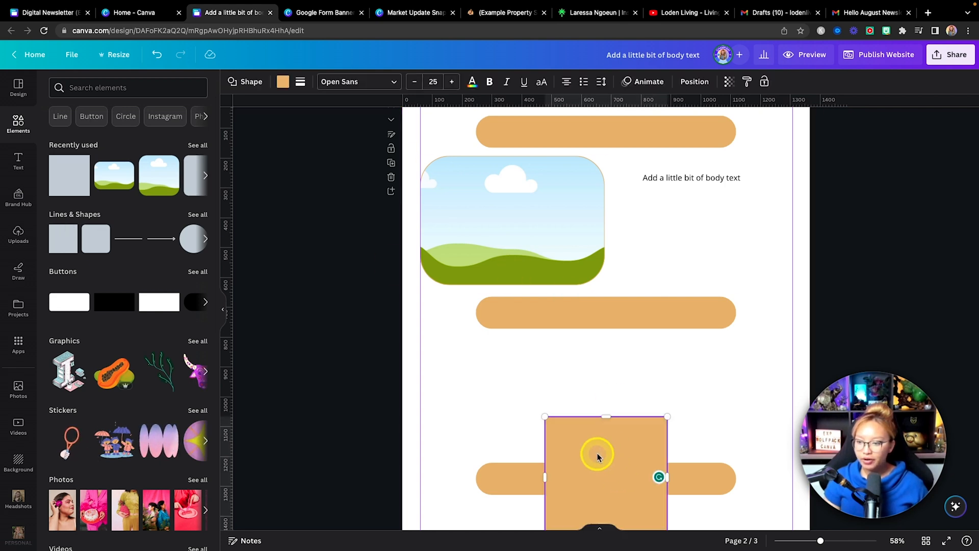
drag(595, 452, 691, 260)
drag(706, 346, 719, 254)
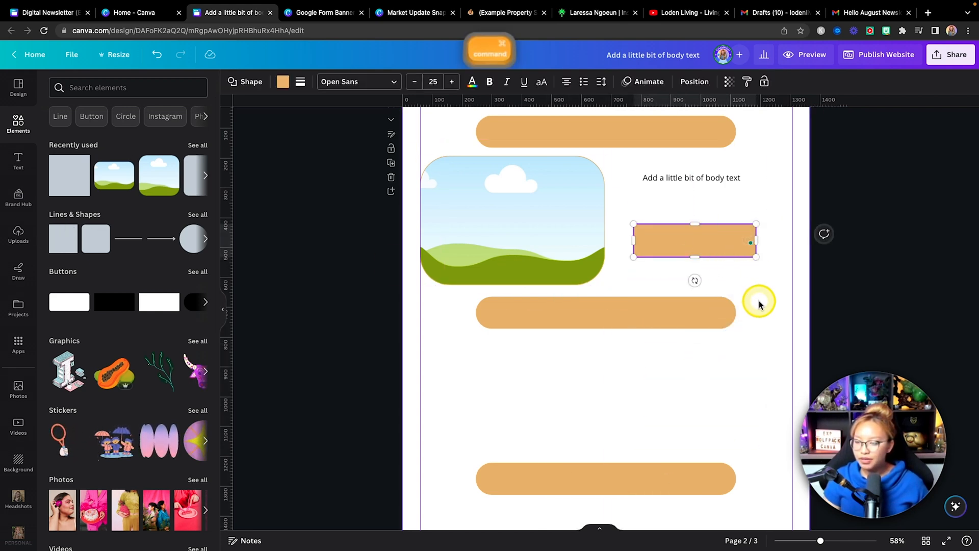
scroll(759, 301, up, 5)
drag(732, 185, 735, 195)
drag(833, 214, 770, 247)
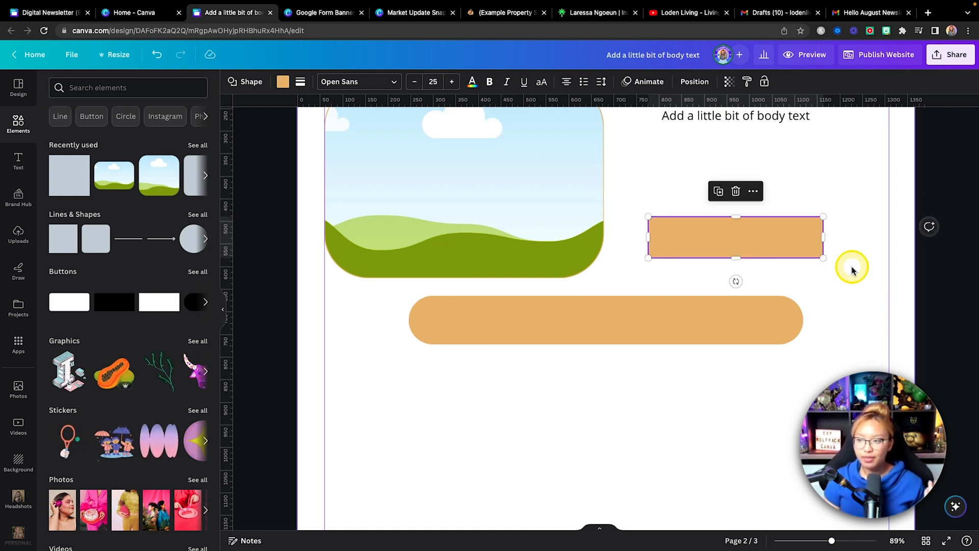
Step: Remove the rectangle's fill and give it a solid dark green border with weight 3
scroll(850, 266, up, 2)
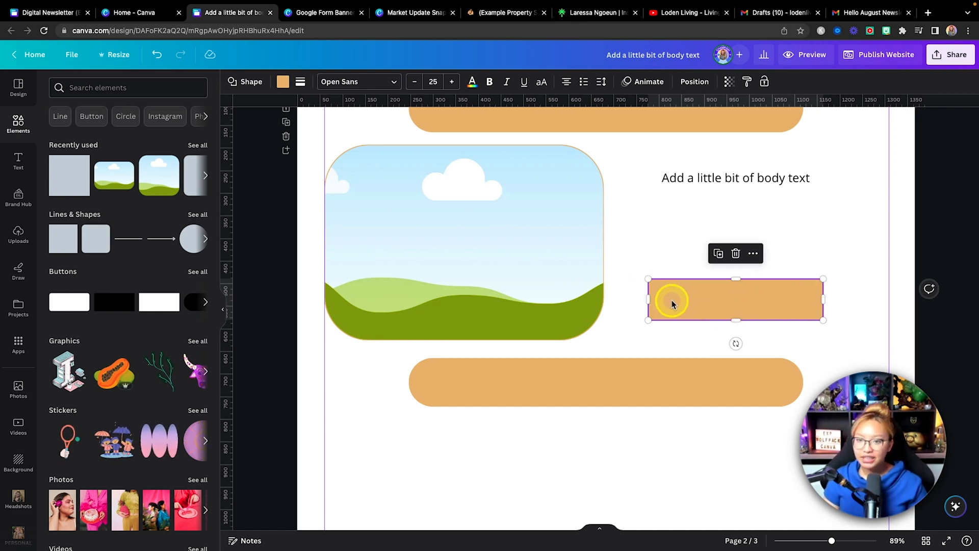
click(282, 82)
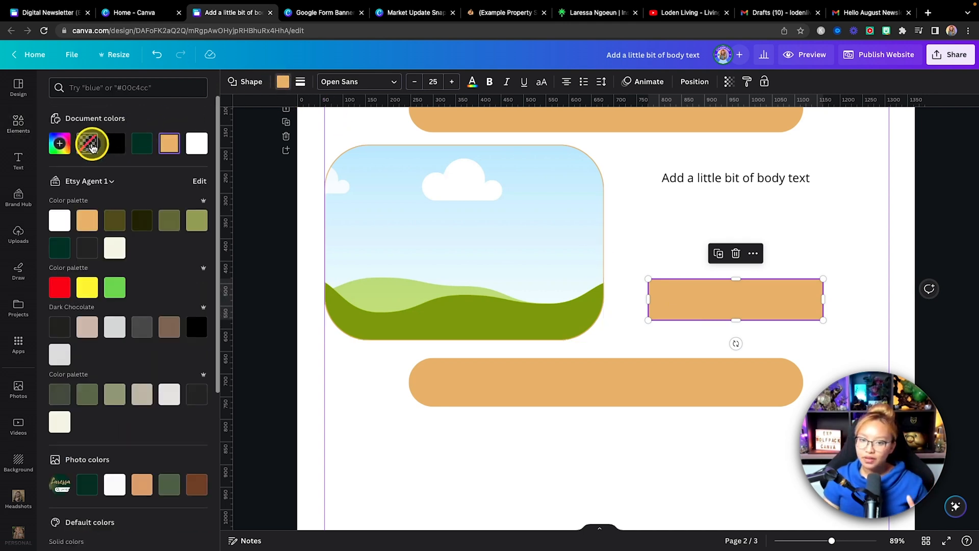
click(89, 146)
click(301, 84)
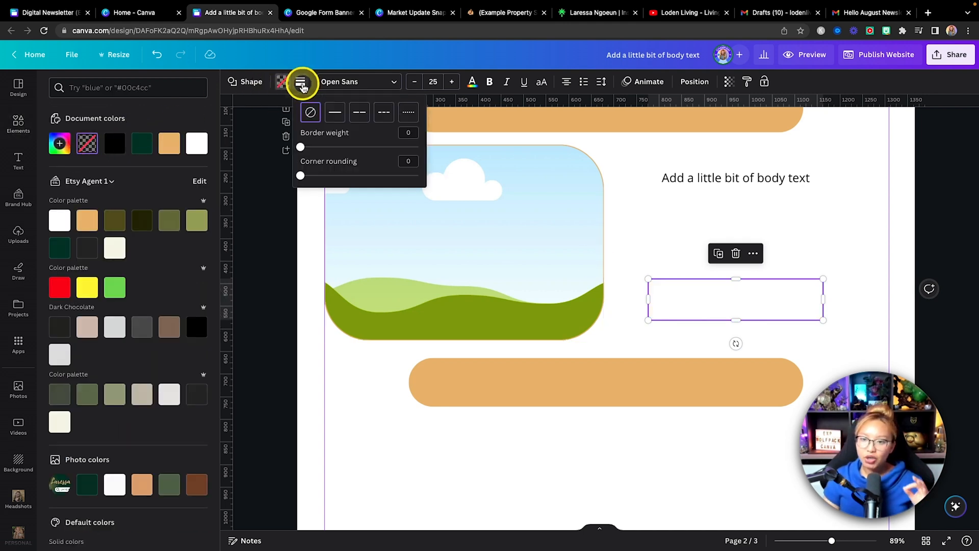
drag(301, 147, 306, 149)
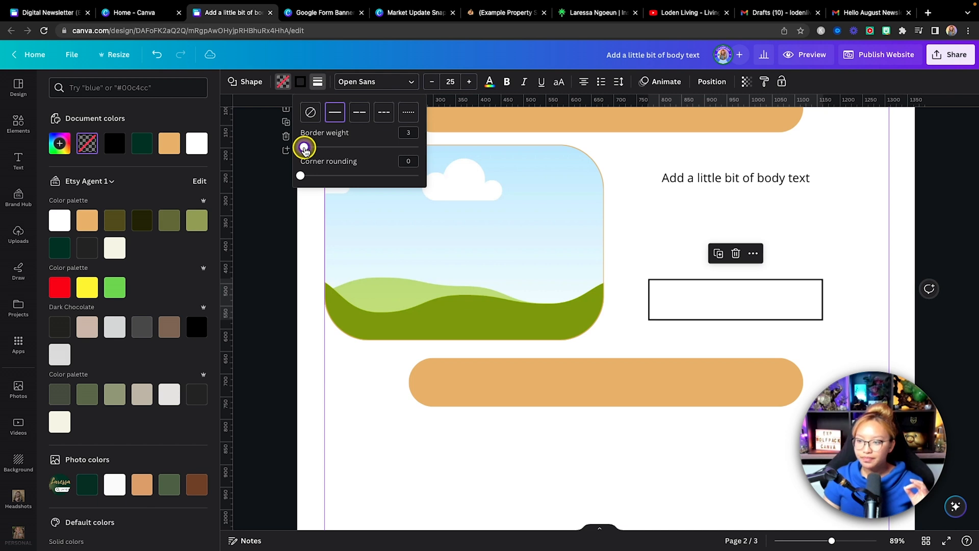
click(302, 85)
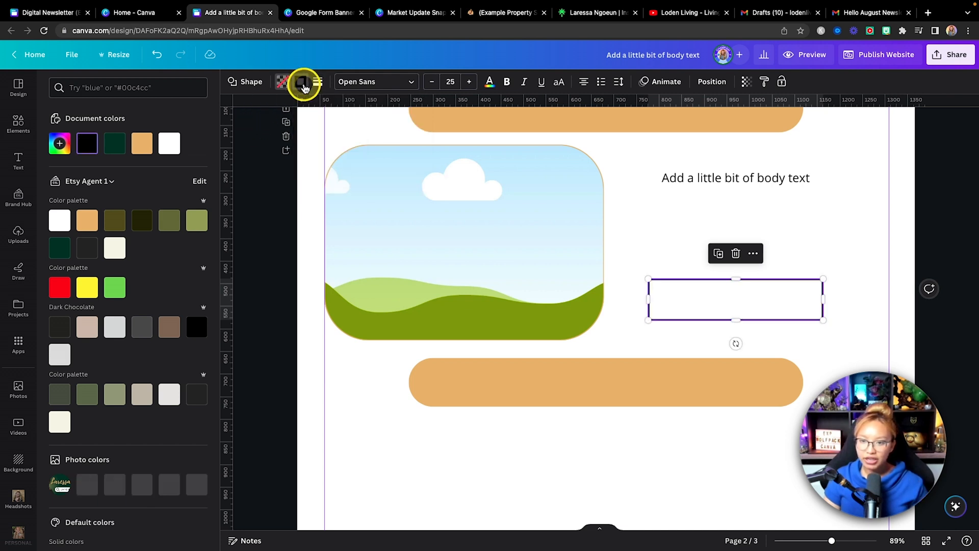
click(117, 146)
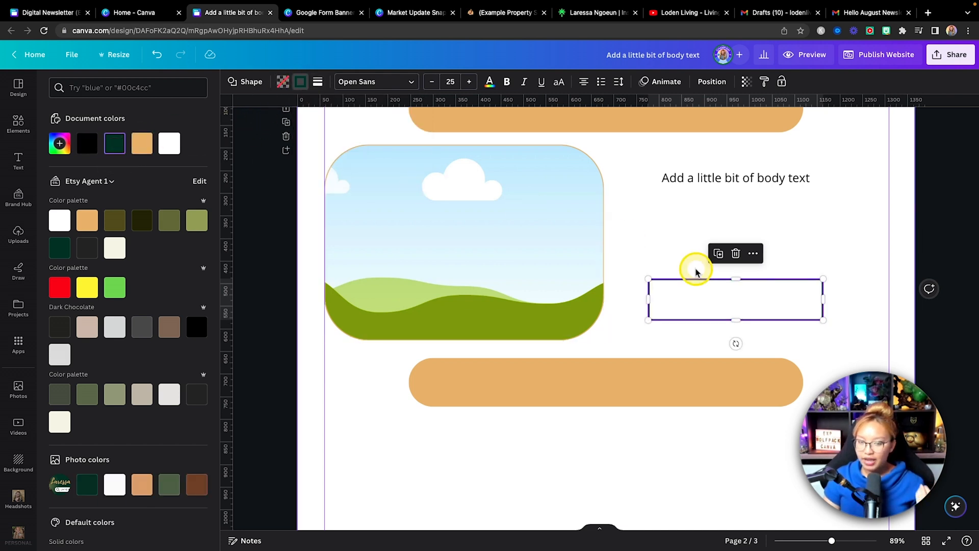
click(827, 260)
click(767, 297)
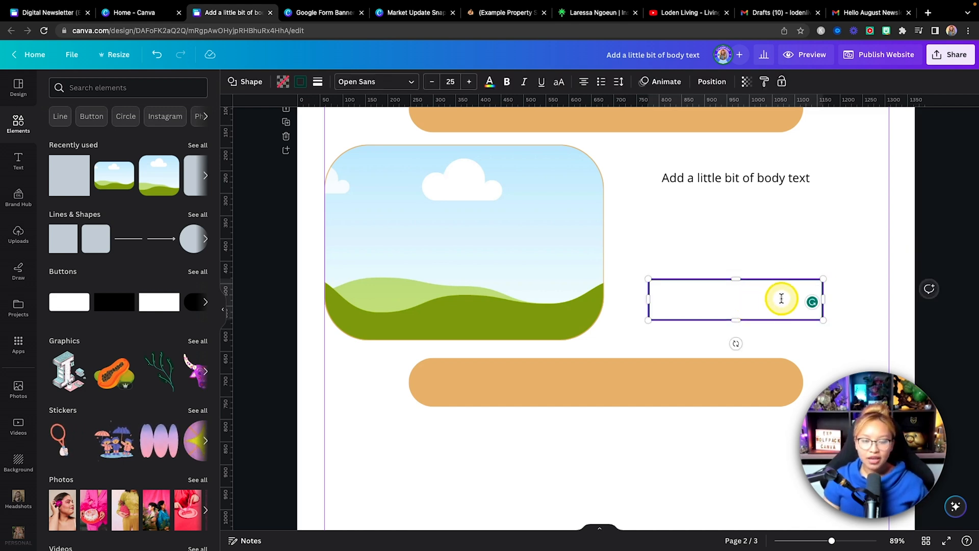
click(833, 264)
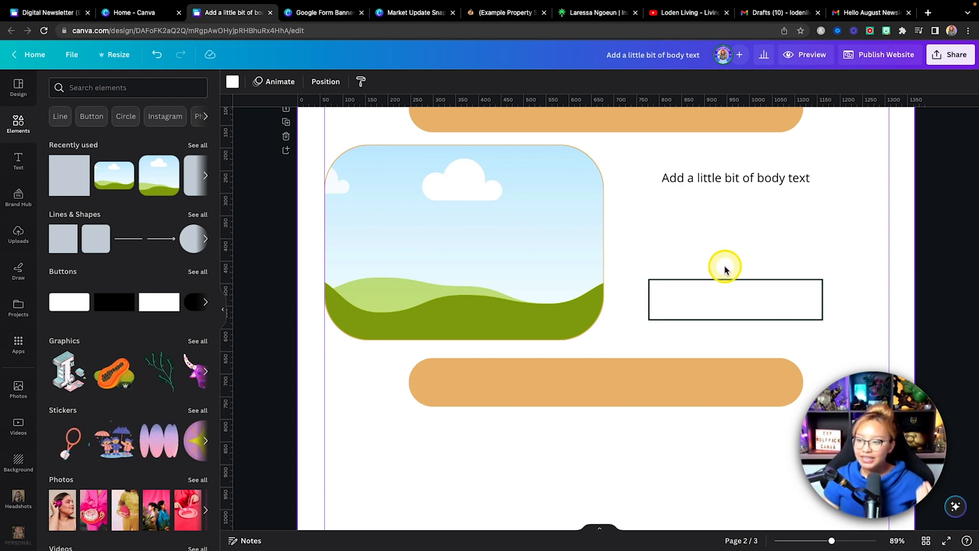
Step: Add another body text above the outlined rectangle reading "check them out"
scroll(725, 270, down, 1)
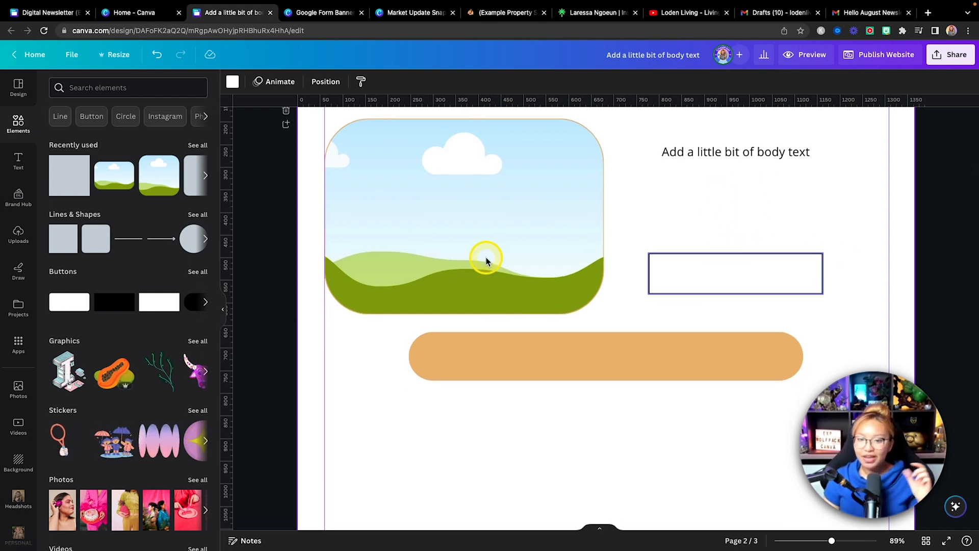
click(23, 161)
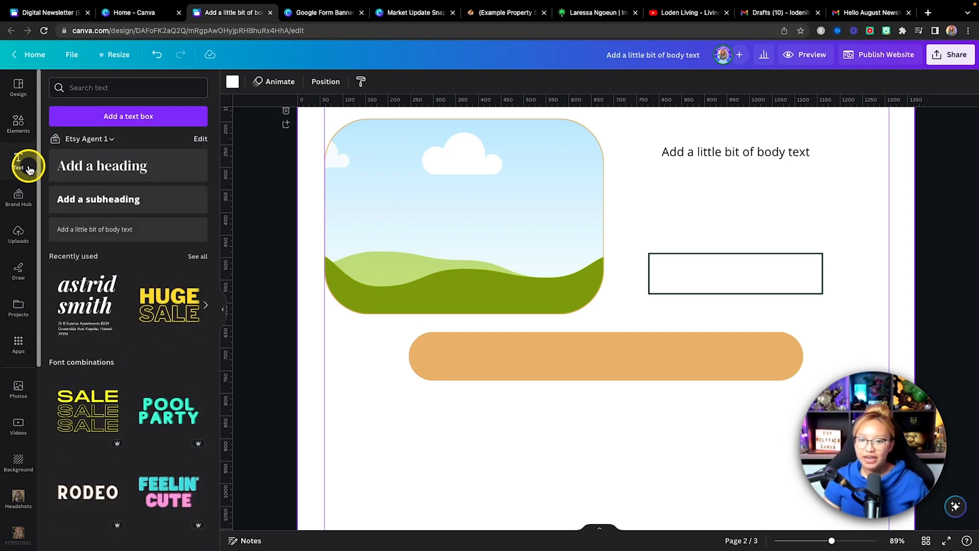
click(142, 228)
drag(614, 341, 752, 235)
triple_click(745, 208)
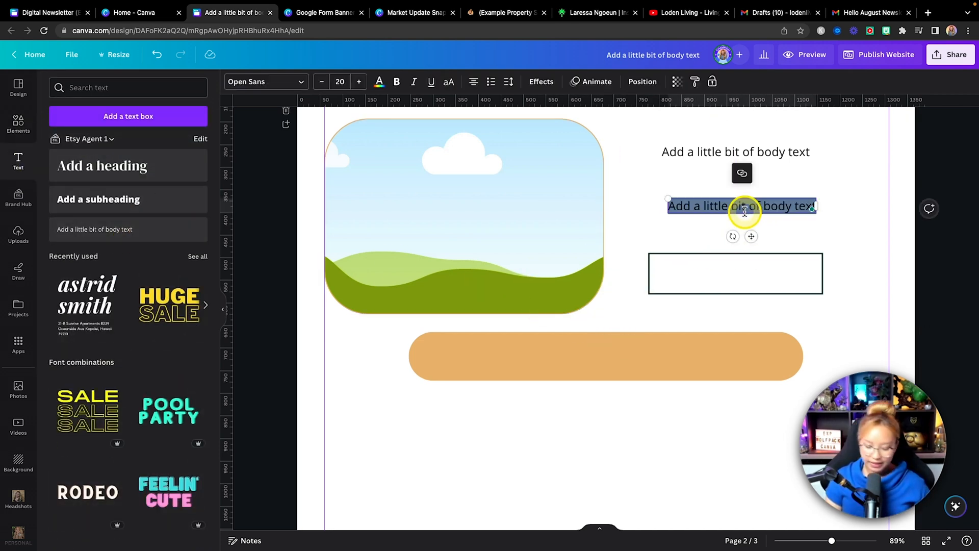
text(chekc)
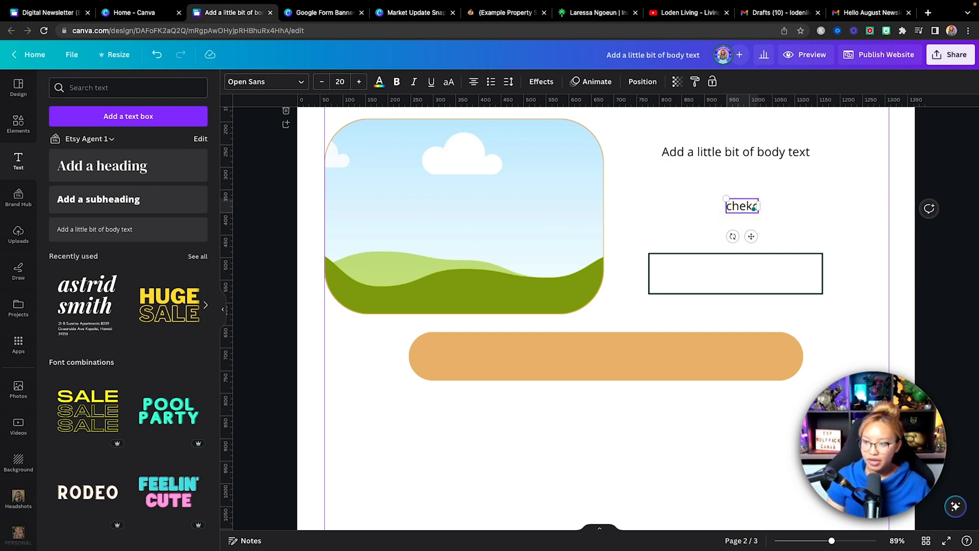
key(BackSpace)
key(BackSpace)
text(ck them ut)
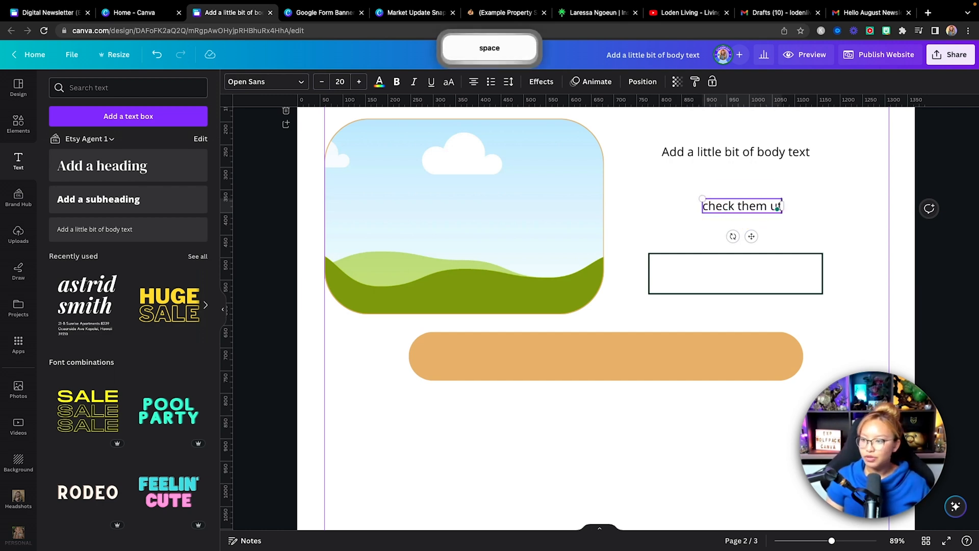
key(BackSpace)
key(BackSpace)
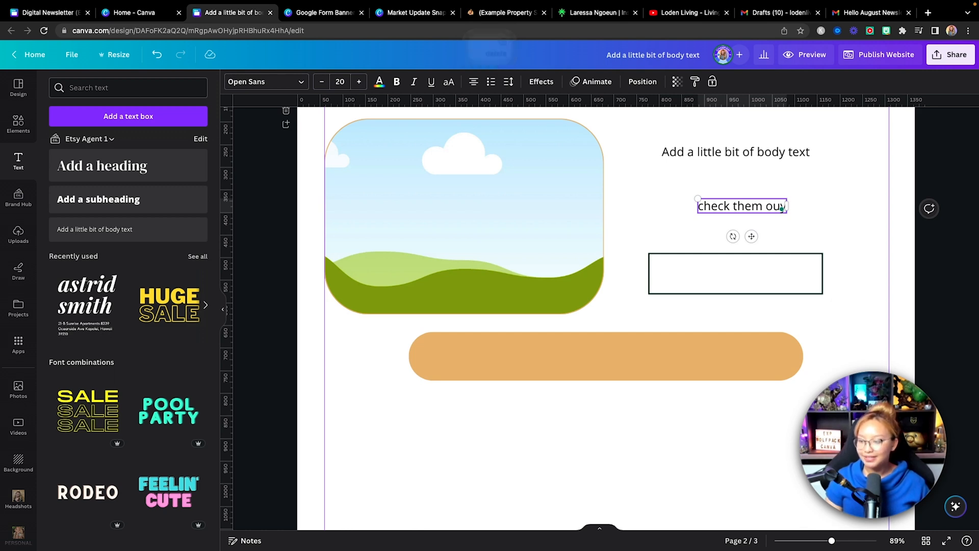
key(BackSpace)
Step: Move the "check them out" text into the outlined rectangle, enlarge it slightly, and center it there
drag(751, 236, 745, 307)
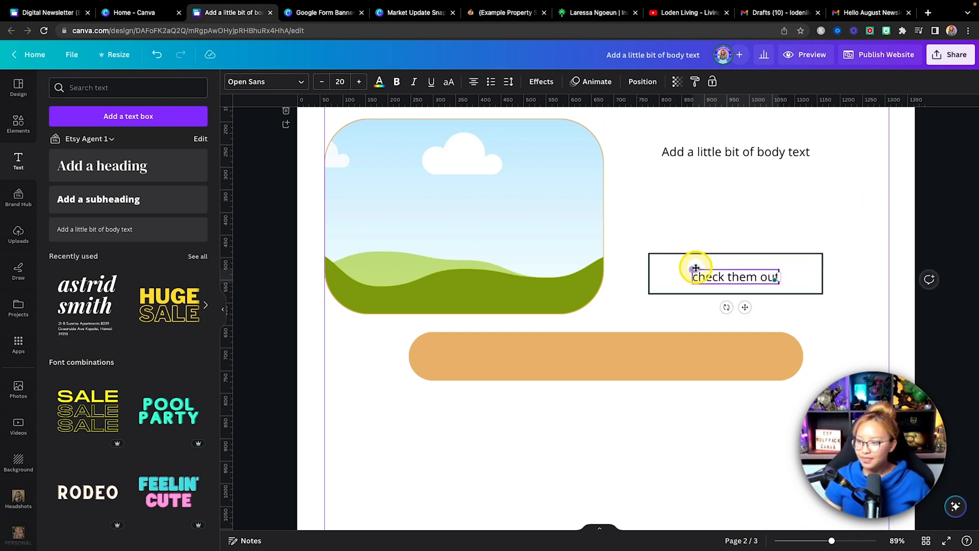
drag(691, 267, 673, 259)
drag(736, 315, 743, 305)
click(851, 239)
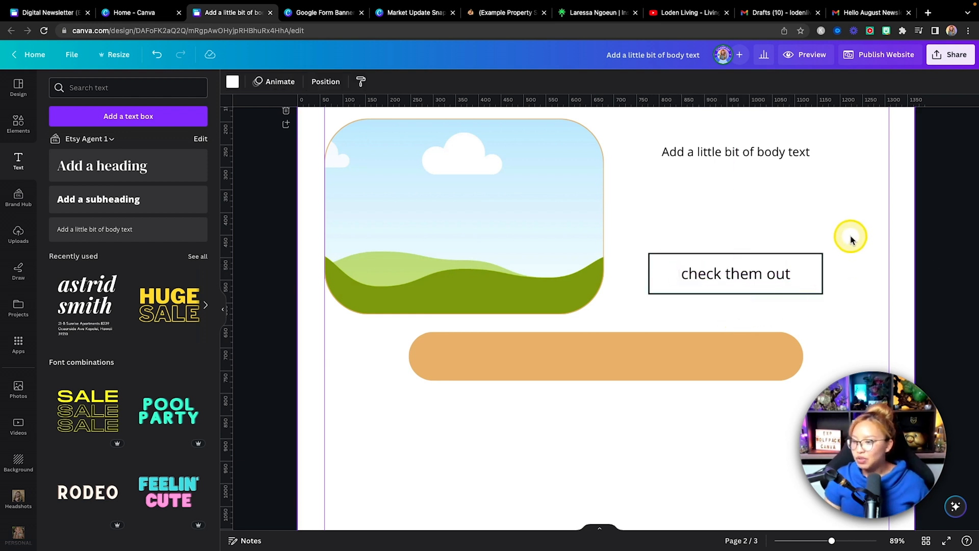
Step: Search the elements library for "click" with the results filtered to animated graphics only
click(25, 127)
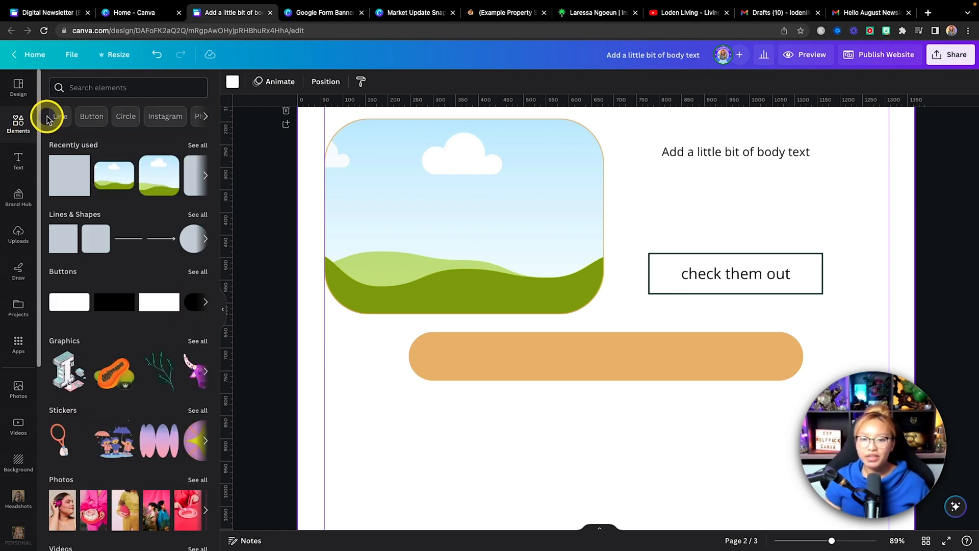
click(107, 88)
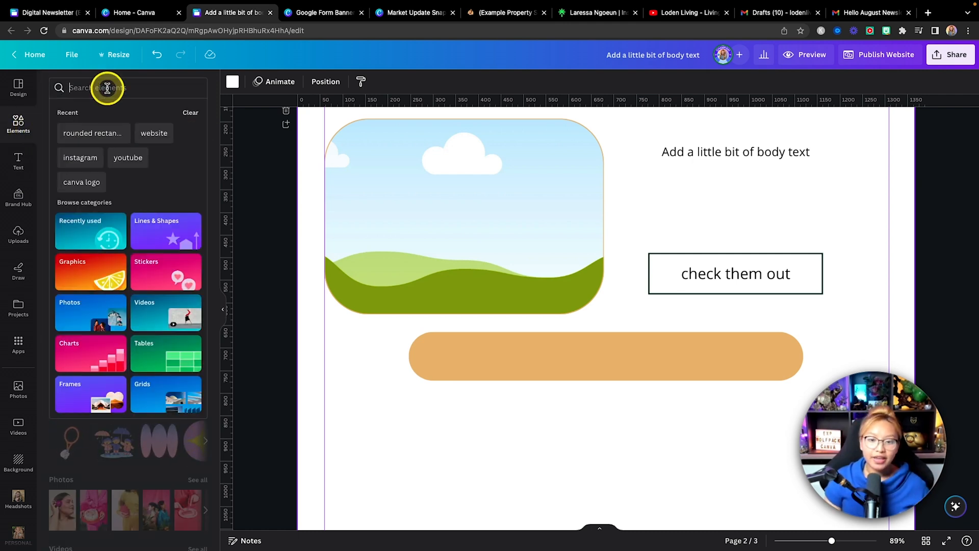
text(click)
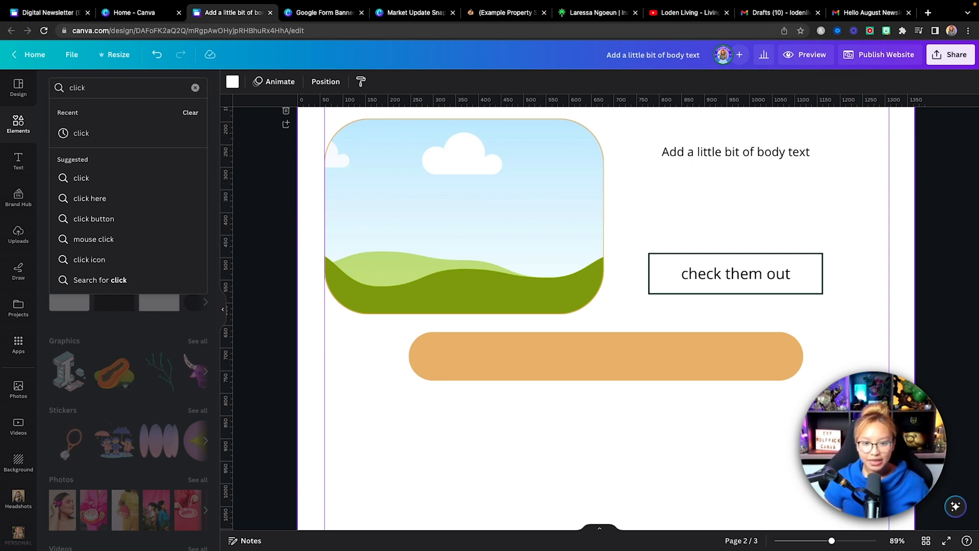
key(Return)
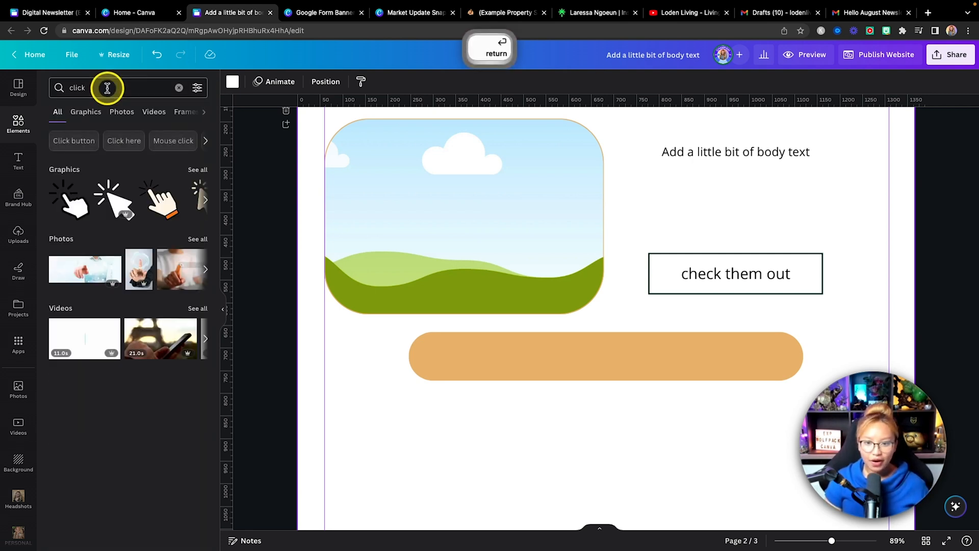
click(199, 89)
click(163, 300)
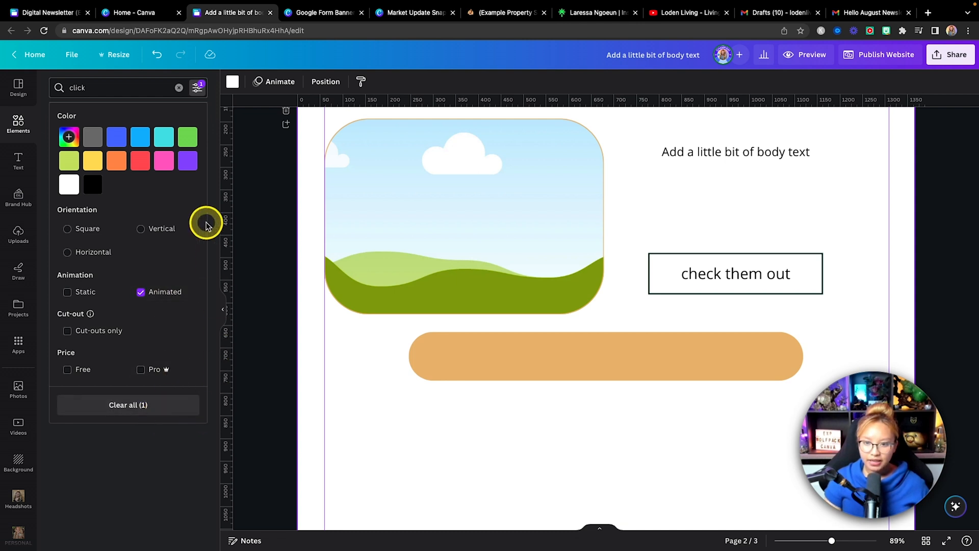
click(130, 84)
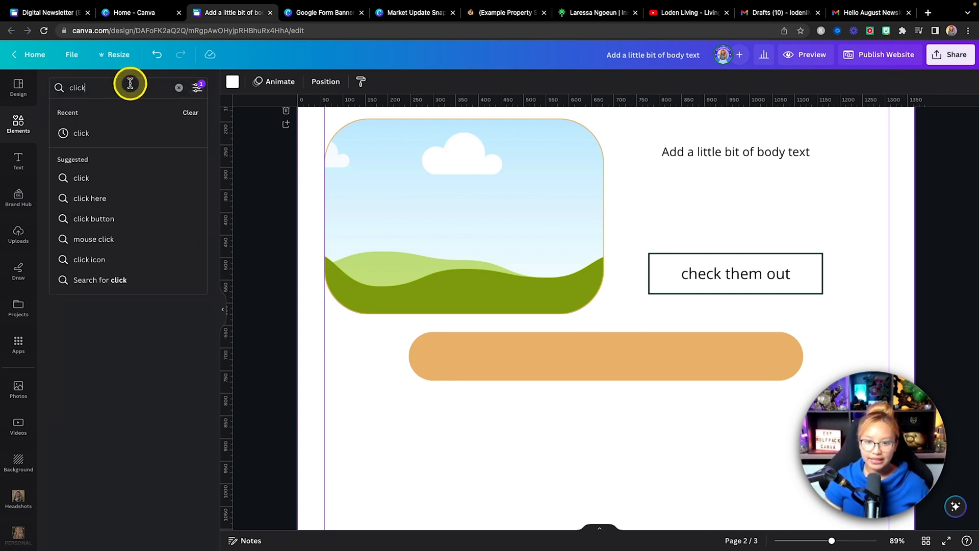
click(122, 135)
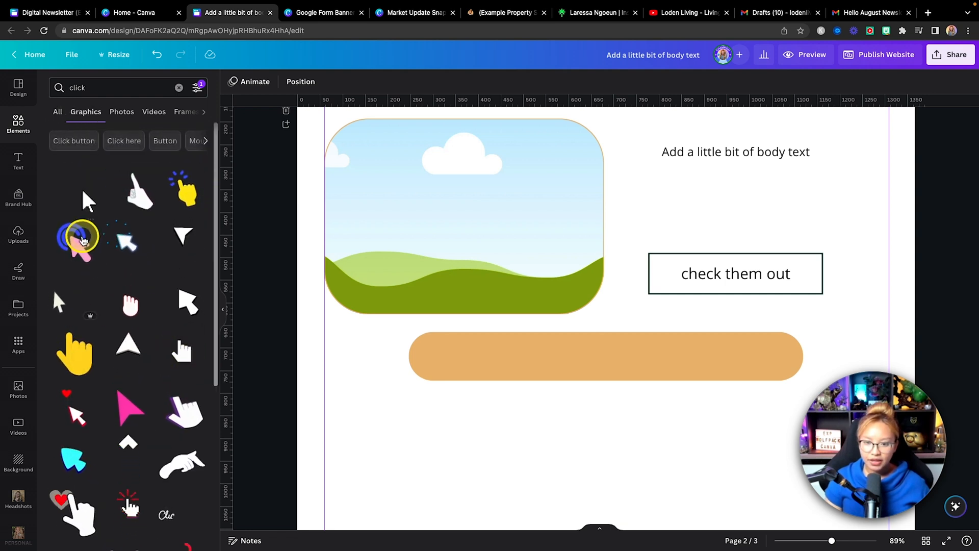
click(76, 189)
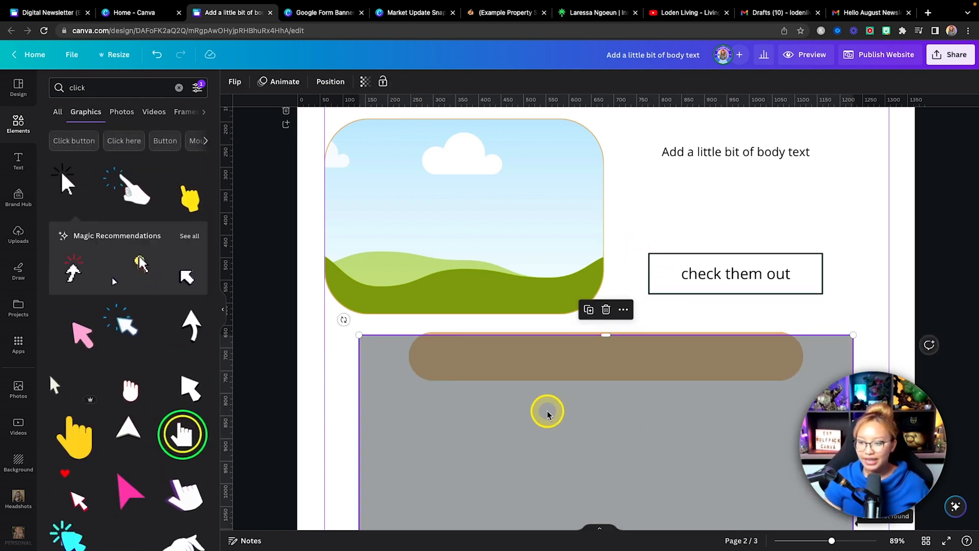
scroll(547, 411, down, 2)
scroll(531, 383, down, 2)
key(BackSpace)
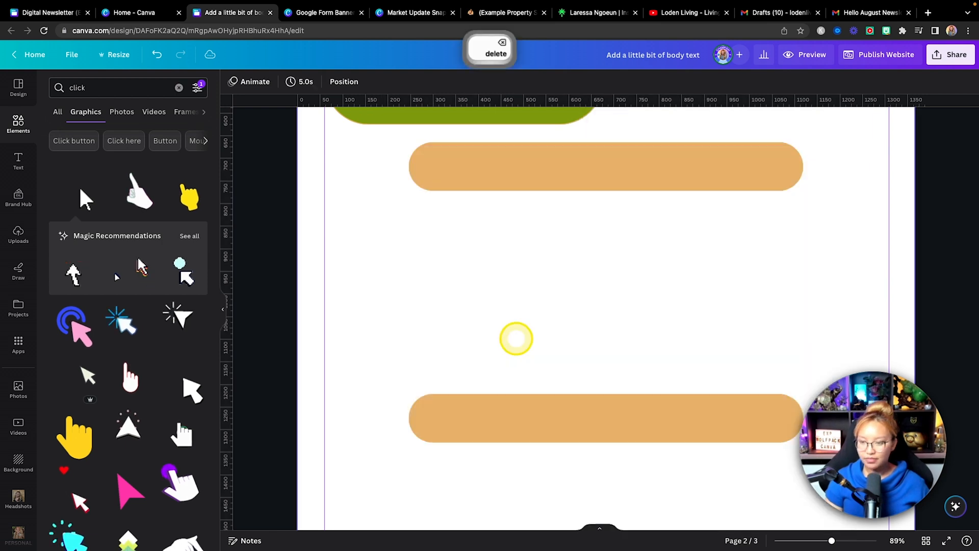
click(90, 190)
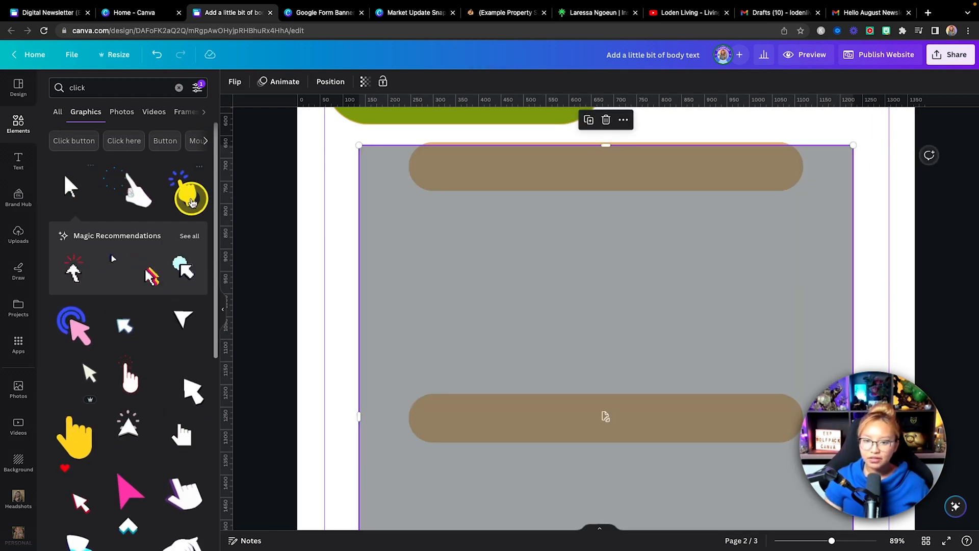
key(BackSpace)
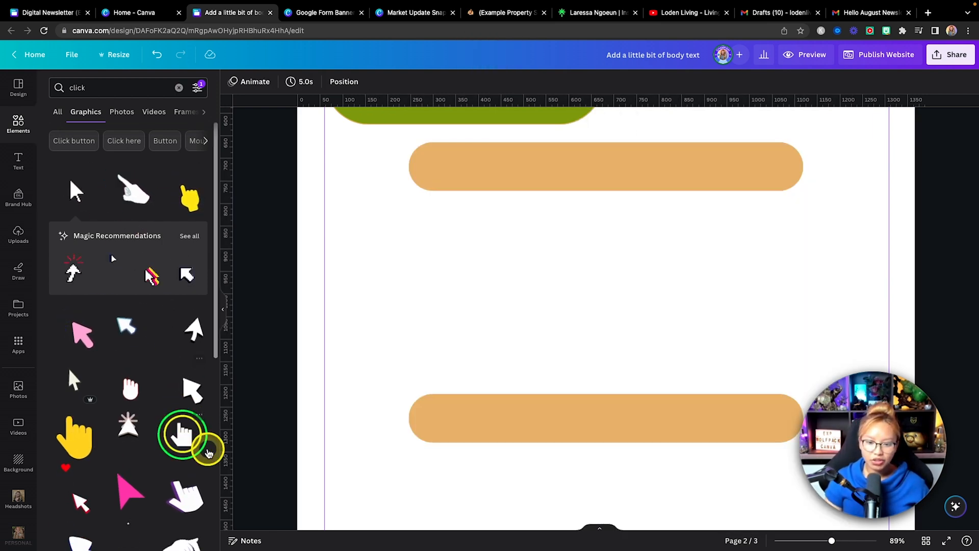
Step: Add the animated arrow cursor with the red heart to page 2 and shrink it considerably
scroll(133, 423, down, 3)
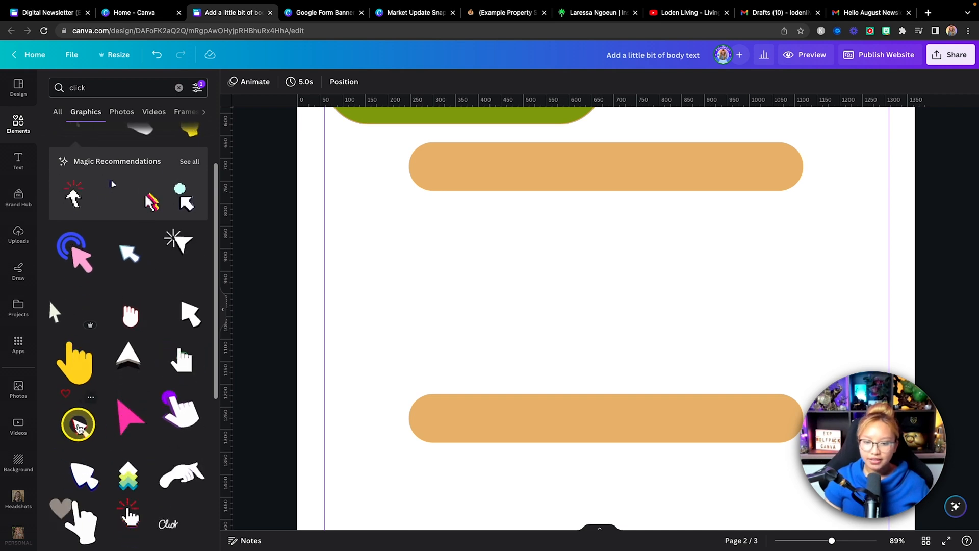
click(79, 422)
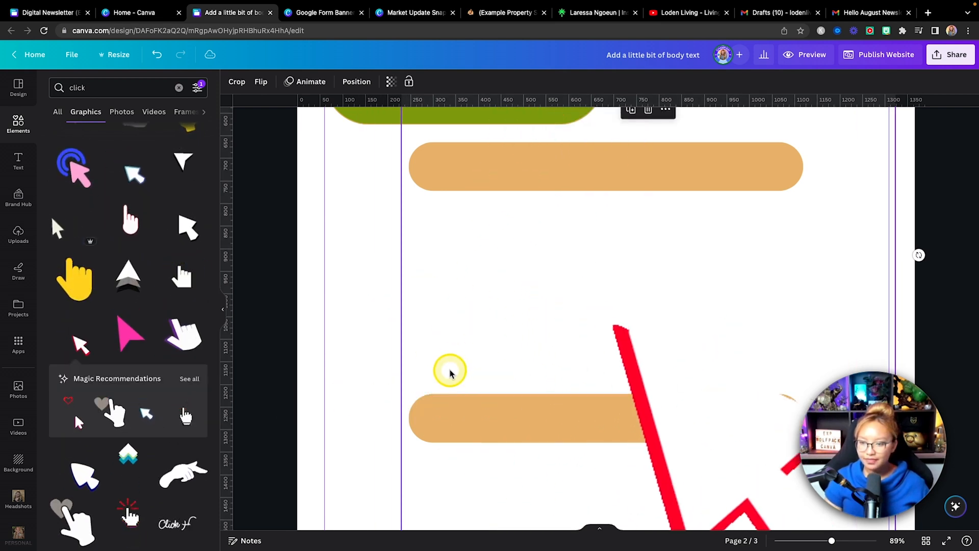
drag(376, 463, 672, 179)
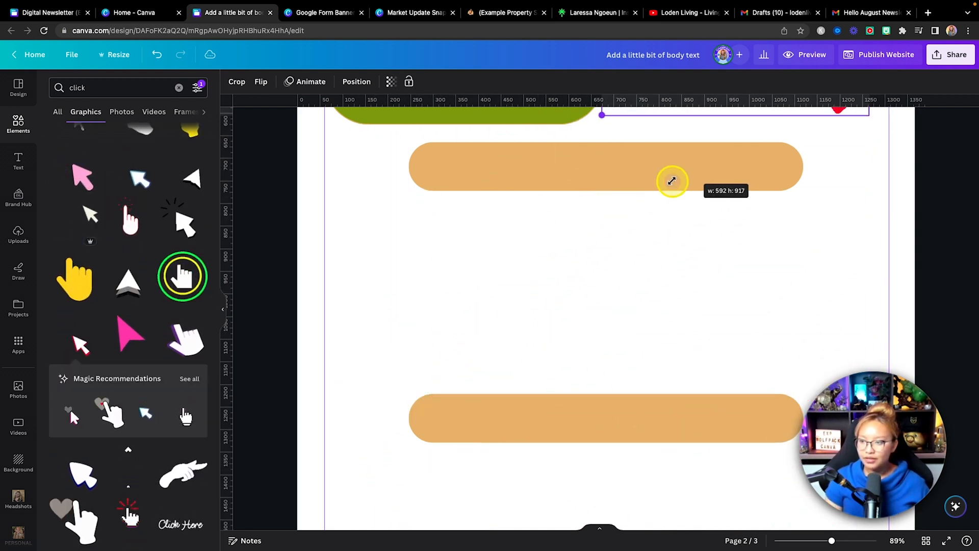
scroll(615, 269, up, 5)
scroll(615, 272, up, 2)
drag(602, 417, 857, 190)
scroll(850, 172, down, 1)
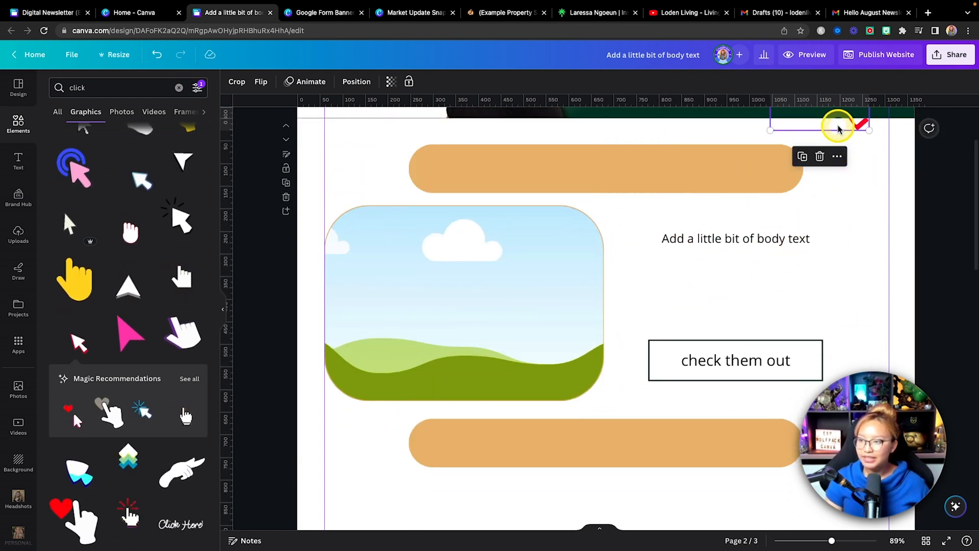
Step: Move the heart cursor graphic to the right end of the outlined "check them out" rectangle and shrink it to suit the button
drag(837, 120, 868, 400)
scroll(710, 344, down, 2)
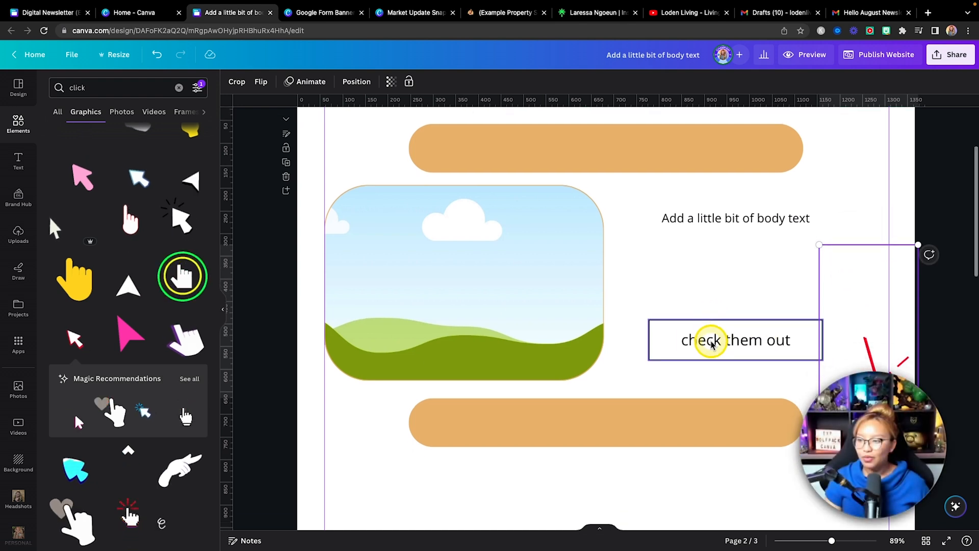
scroll(682, 351, down, 3)
drag(860, 194, 832, 209)
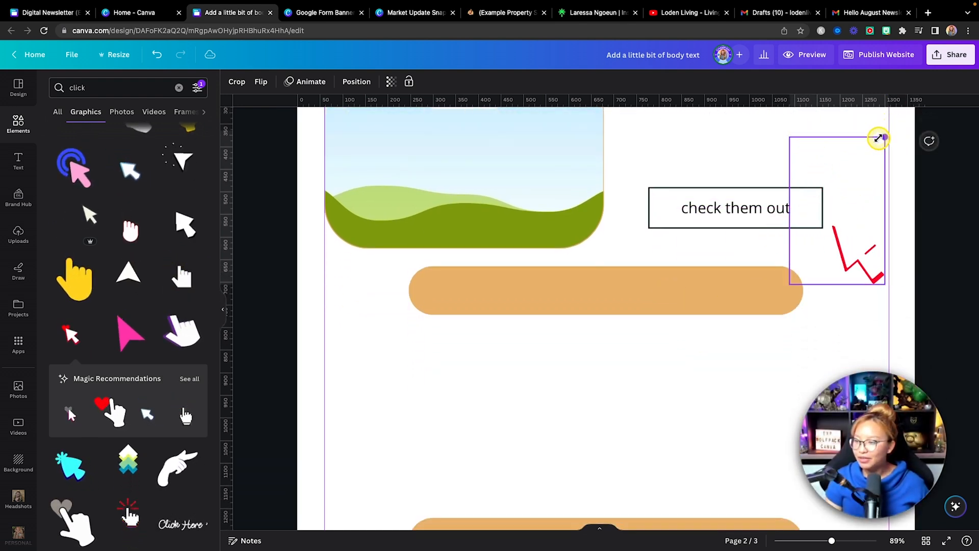
drag(888, 133, 842, 198)
mouse_move(822, 262)
mouse_down()
mouse_move(816, 235)
mouse_move(837, 241)
mouse_move(808, 249)
mouse_up()
drag(831, 216, 829, 218)
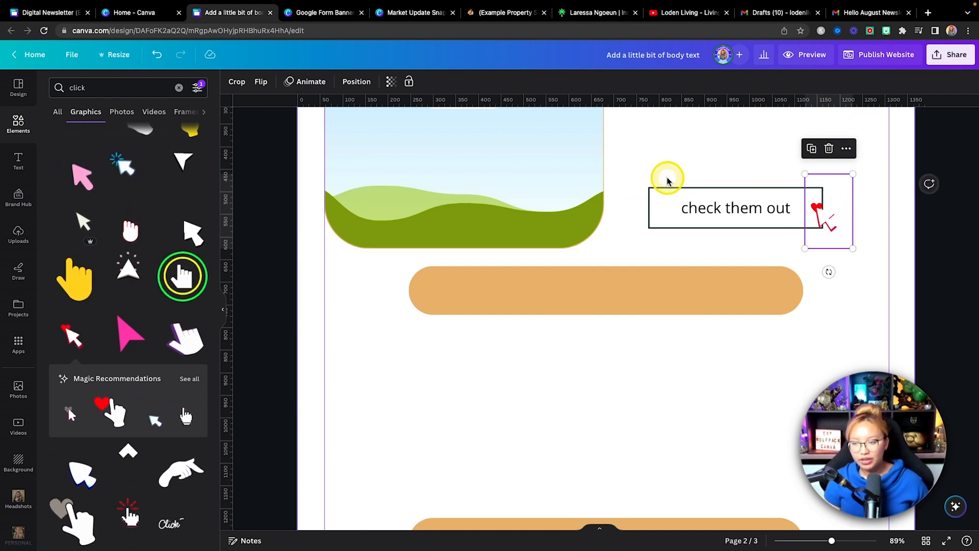
Step: Link the outlined rectangle around "check them out" to the agent's Linktree profile URL
click(657, 198)
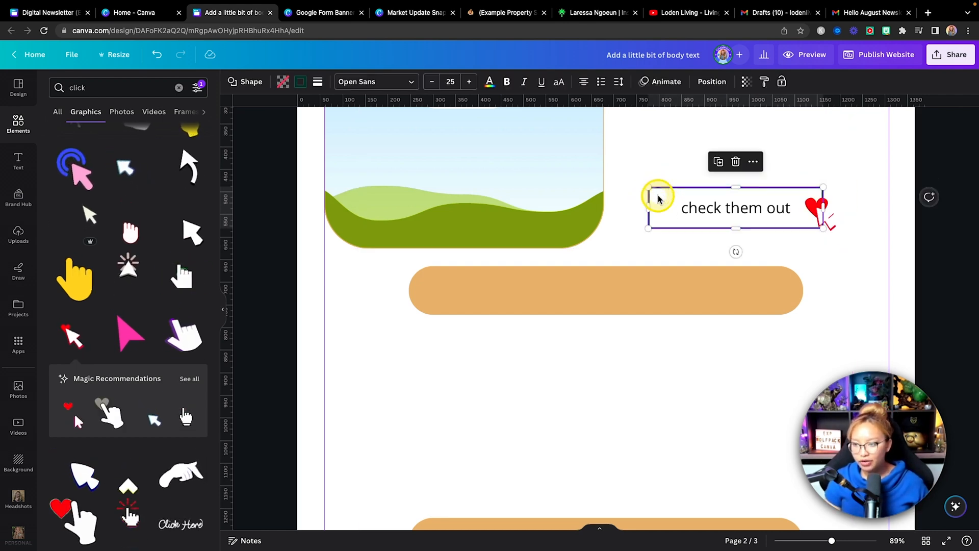
click(753, 162)
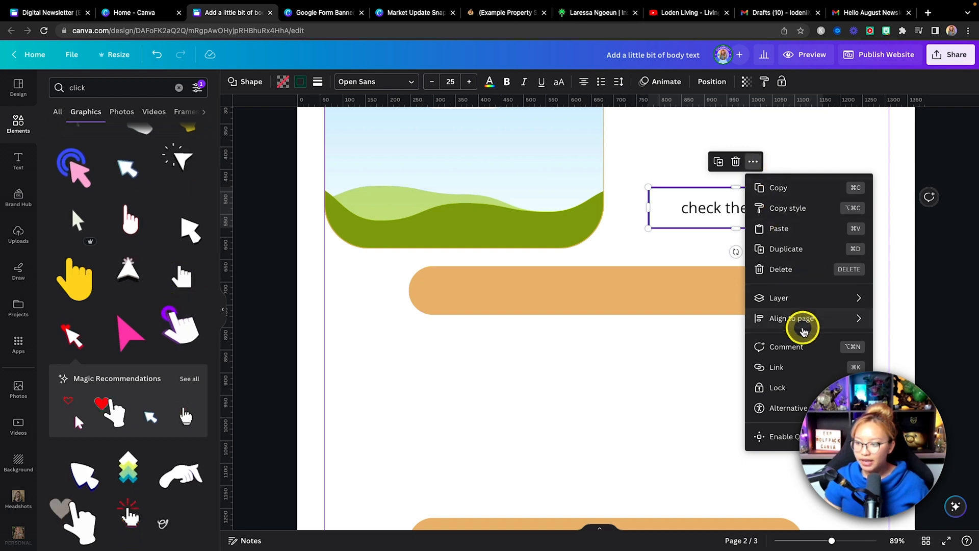
click(764, 370)
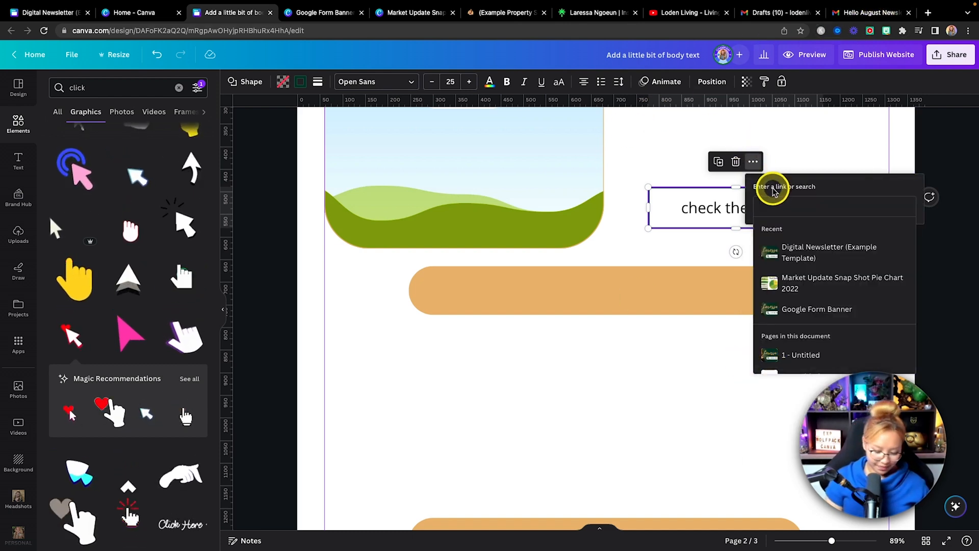
text(li)
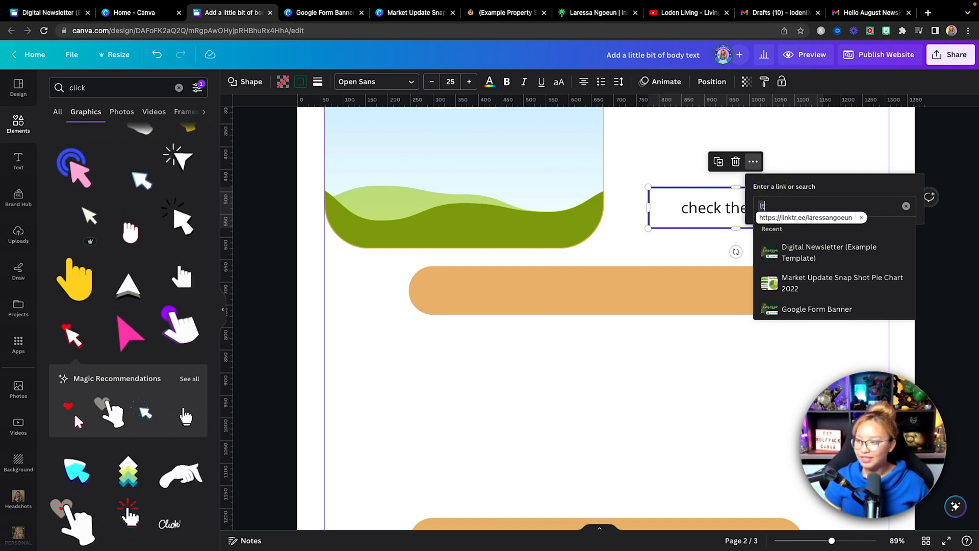
key(space)
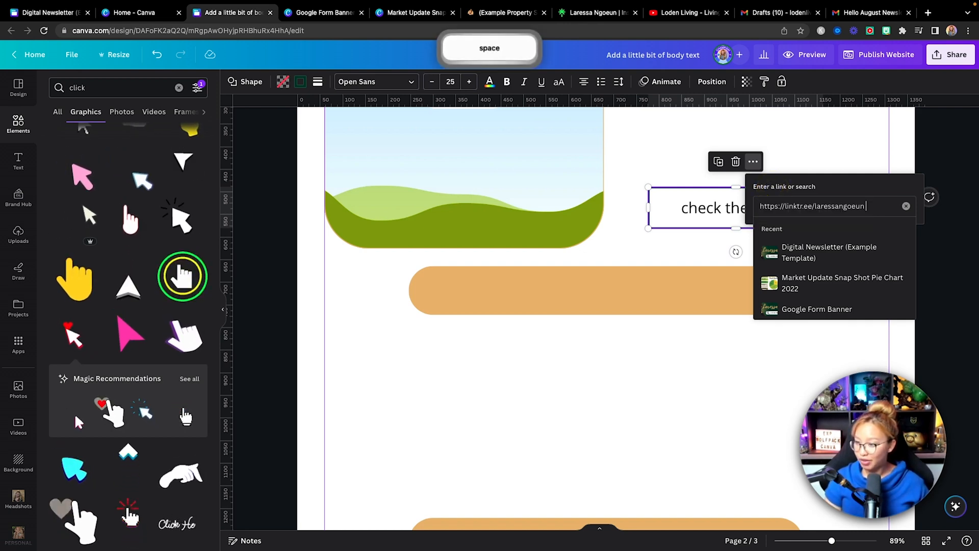
key(Return)
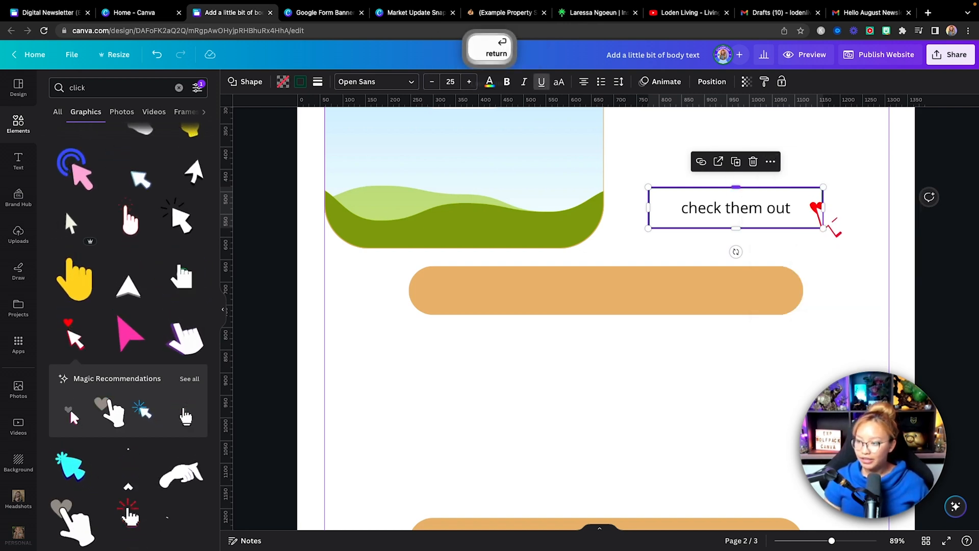
Step: Try to add the same Linktree link to the "check them out" text inside the rectangle
double_click(750, 208)
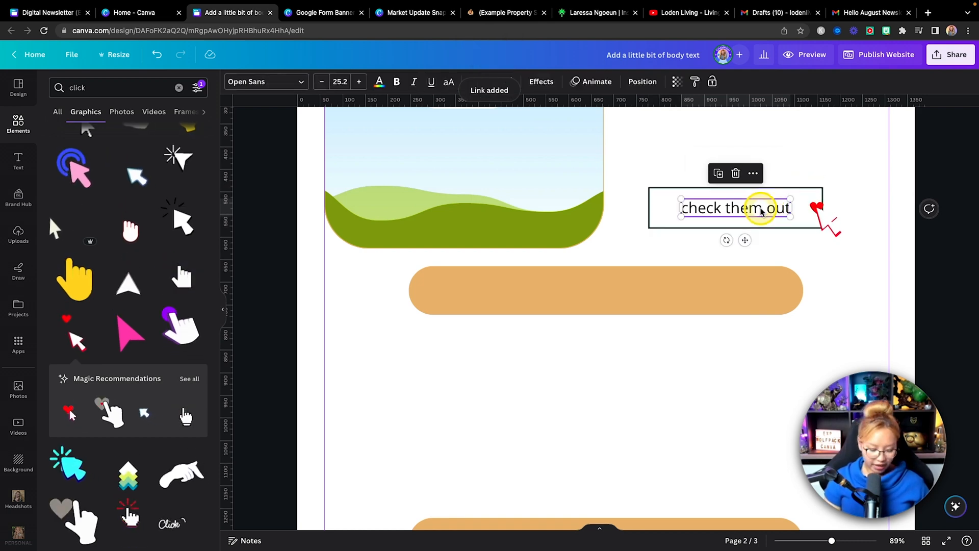
key(super+k)
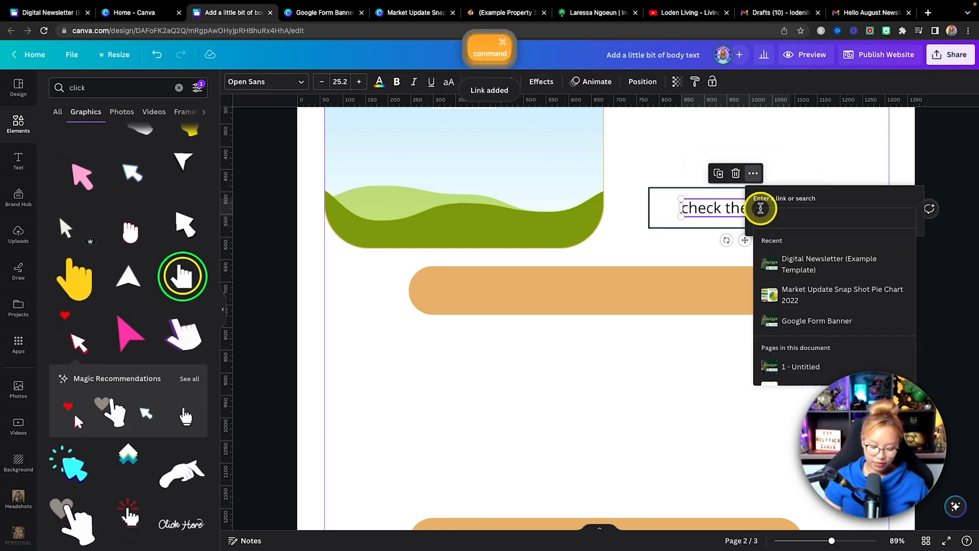
key(super+v)
key(Return)
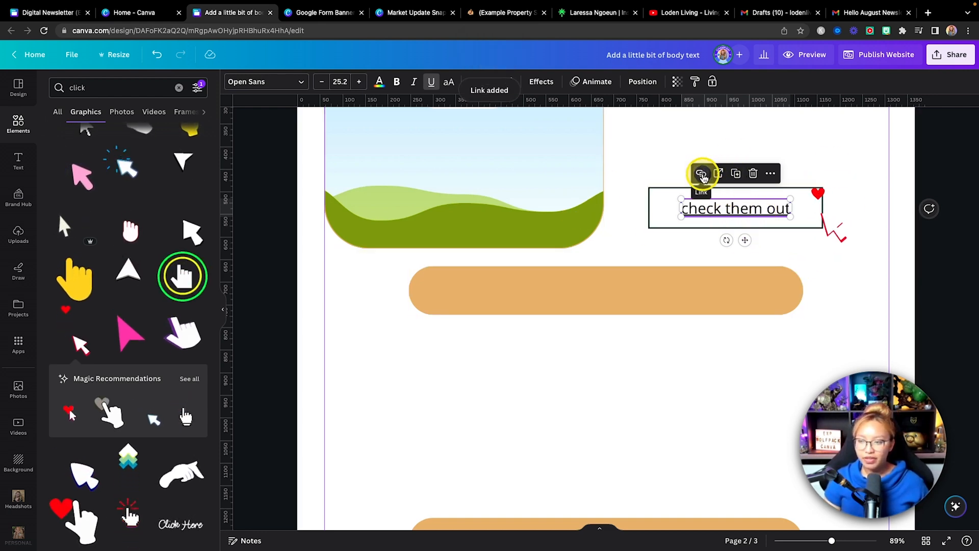
Step: Replace the link address on the "check them out" text with the agent's full Linktree profile URL
click(703, 175)
click(752, 216)
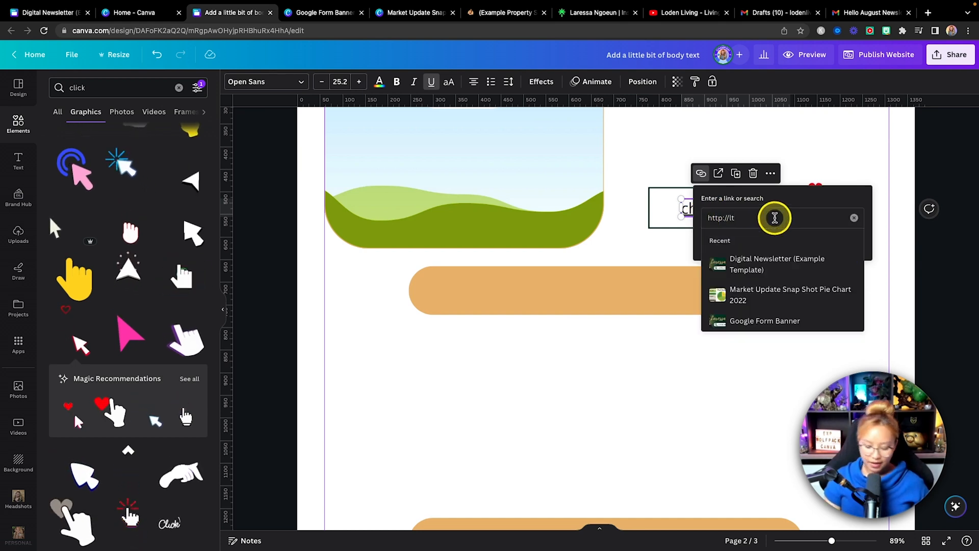
key(BackSpace)
key(BackSpace)
key(BackSpace)
key(BackSpace)
key(BackSpace)
key(BackSpace)
key(BackSpace)
key(BackSpace)
key(BackSpace)
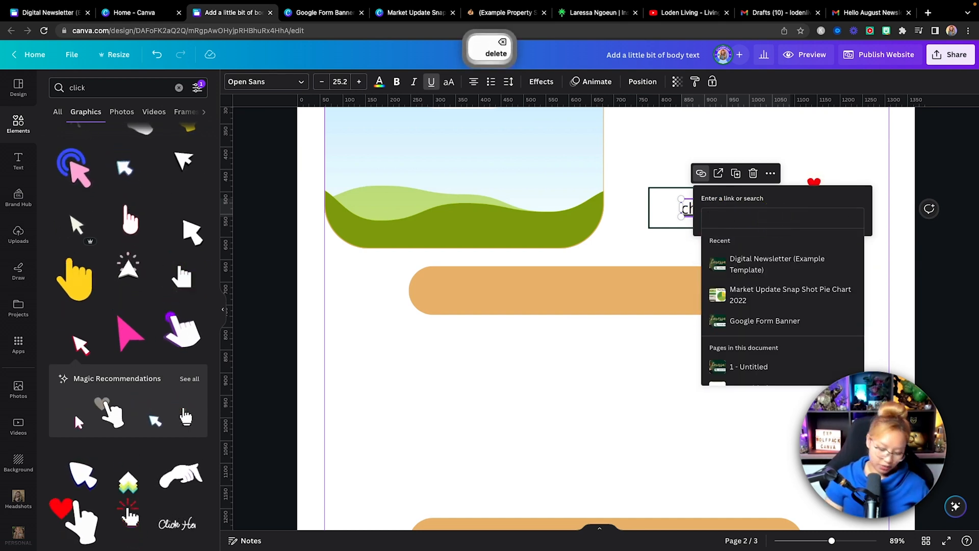
text(https://linktr.ee/laressangoeun)
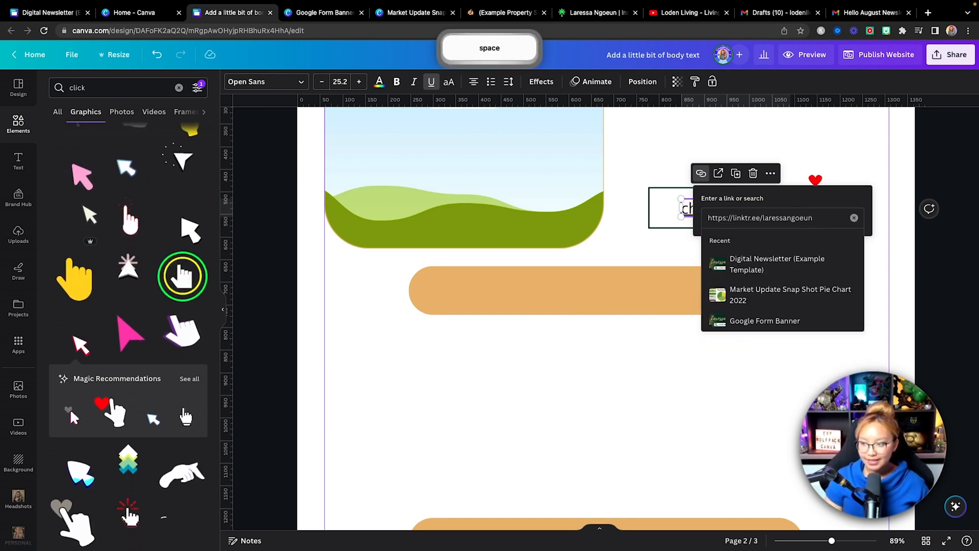
key(Return)
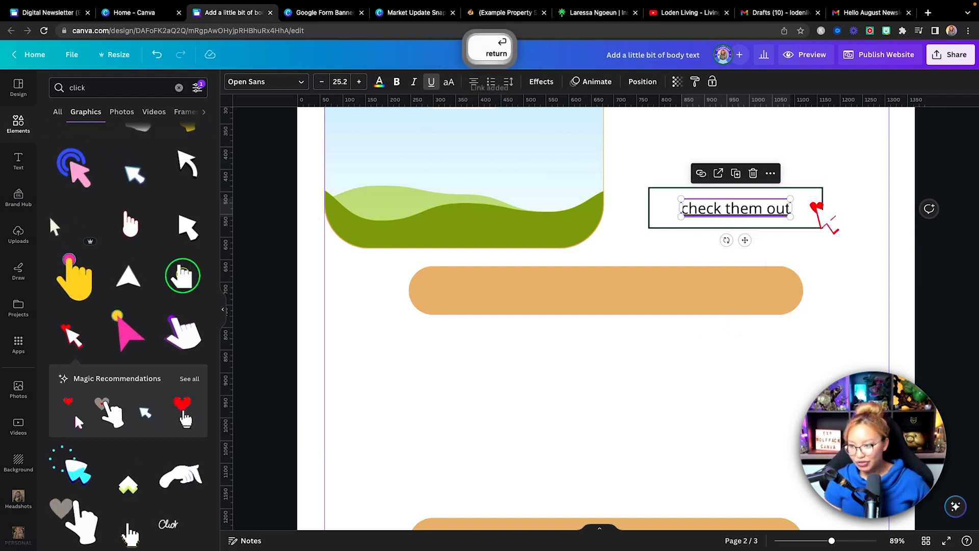
Step: Check the link on the outlined rectangle, and remove the underline from the "check them out" text
click(660, 206)
click(701, 161)
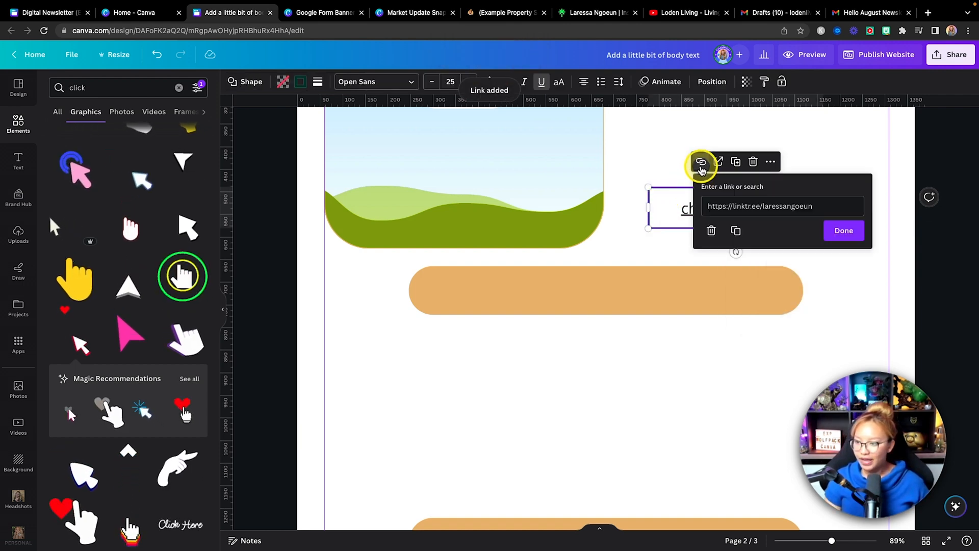
click(633, 157)
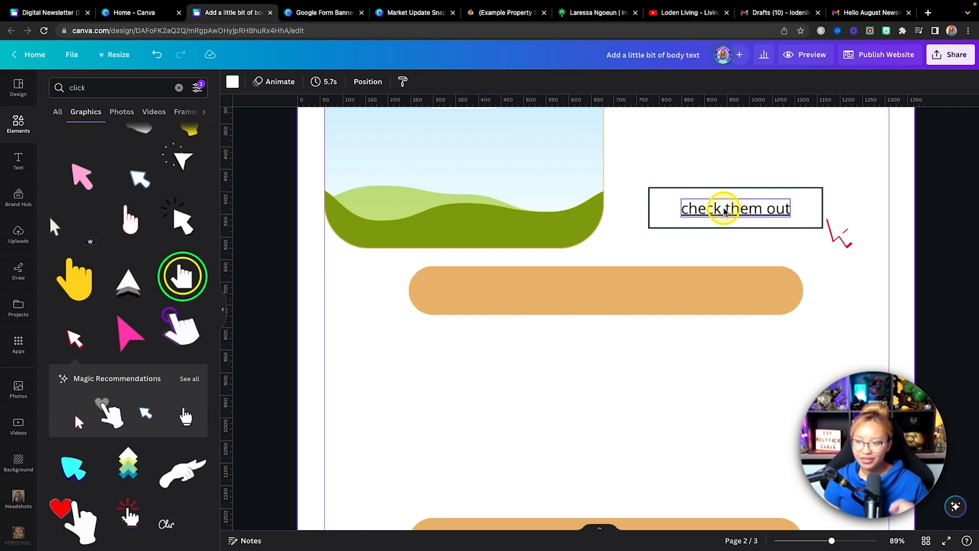
click(717, 210)
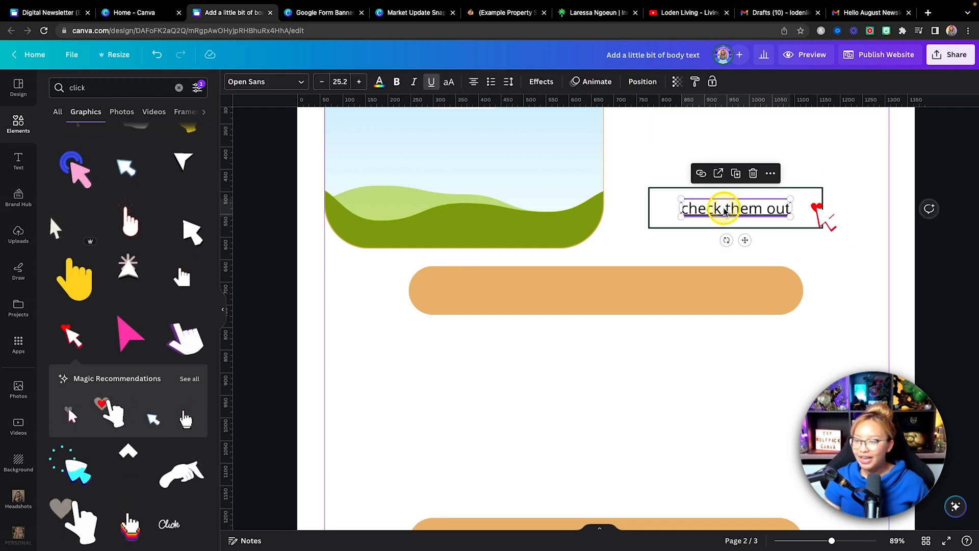
click(434, 85)
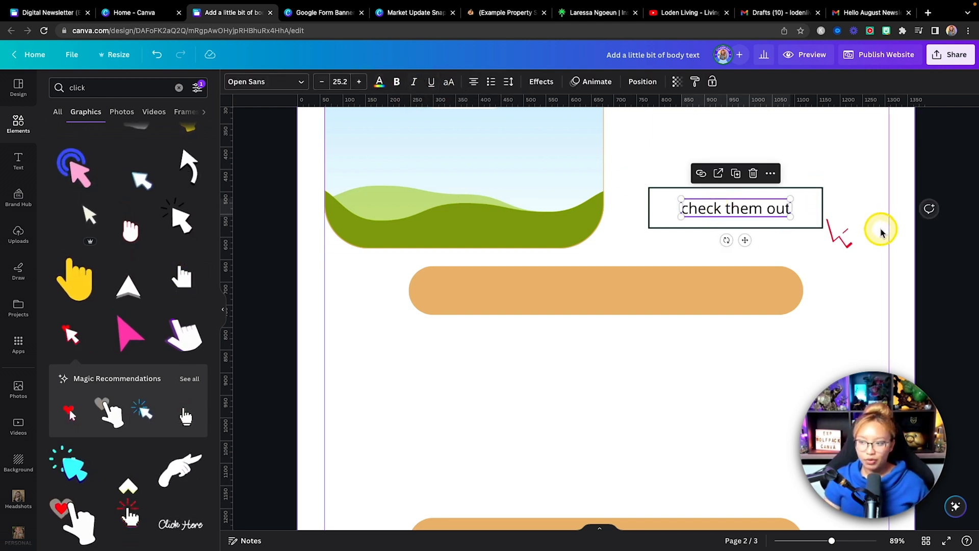
Step: Group the outlined rectangle, its "check them out" text and the animated heart cursor together
drag(881, 241, 642, 172)
click(725, 149)
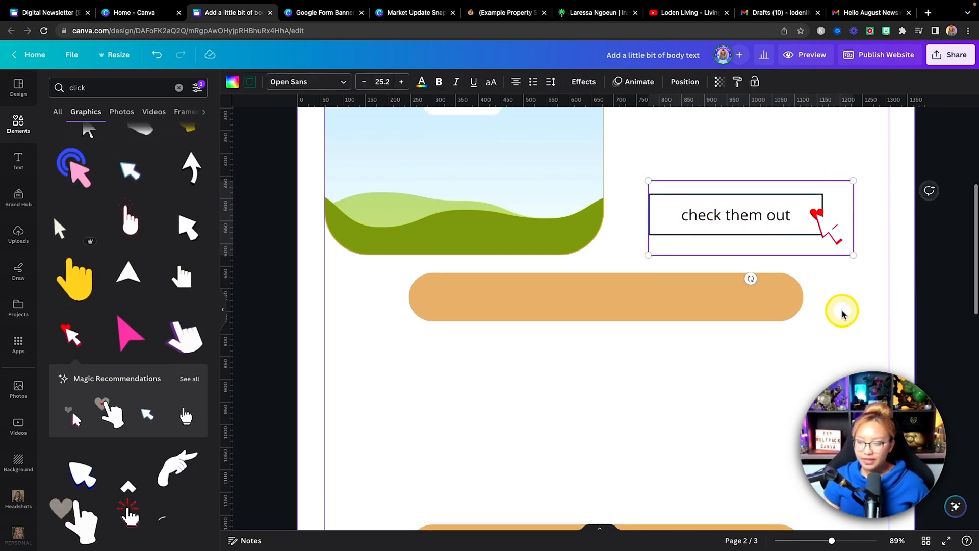
scroll(826, 301, up, 3)
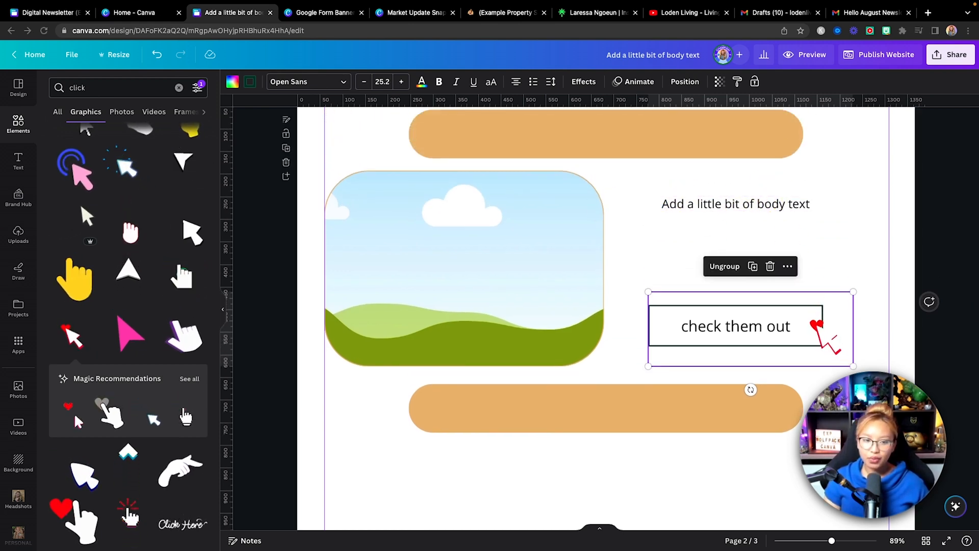
Step: Replace the placeholder body text beside the image frame with the copied paragraph recommending Coffee Moutain Roasters
key(super+c)
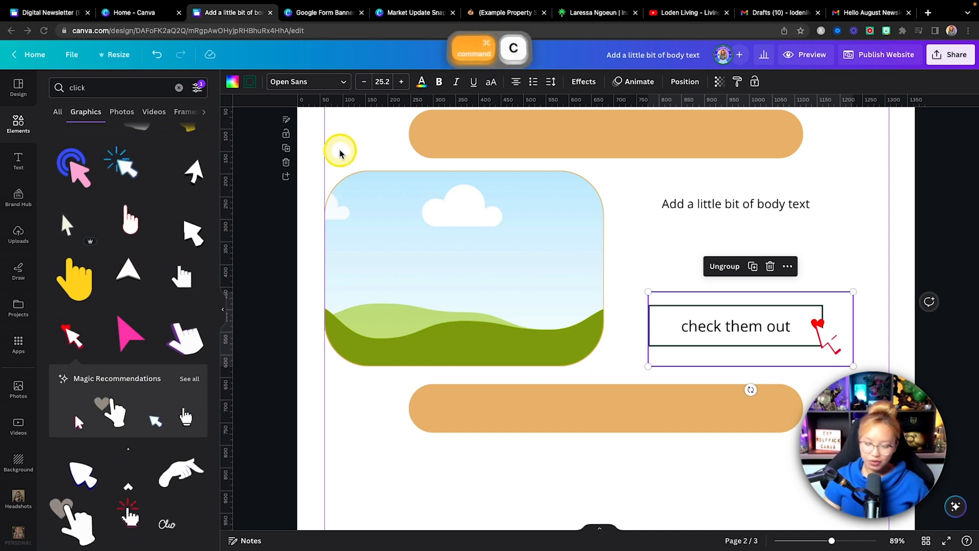
click(718, 205)
double_click(718, 205)
key(super+v)
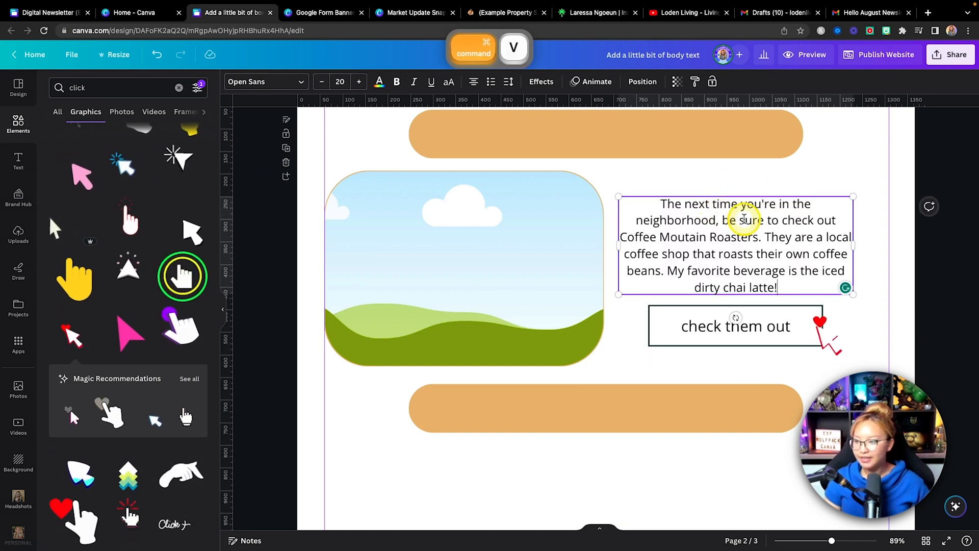
click(870, 316)
Step: Try to center-align the coffee shop paragraph and the "check them out" button group with each other, and undo the alignment
scroll(869, 313, down, 2)
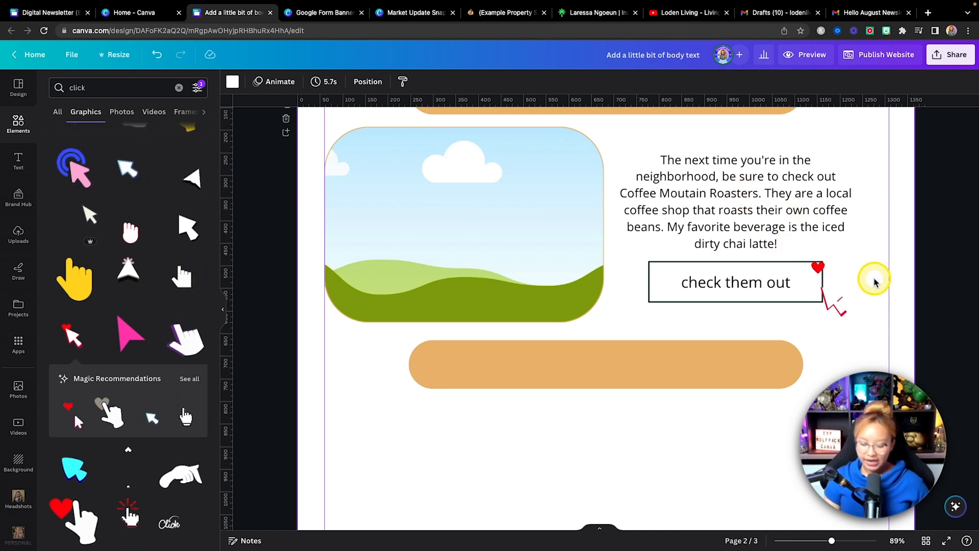
scroll(874, 282, down, 2)
scroll(766, 240, up, 3)
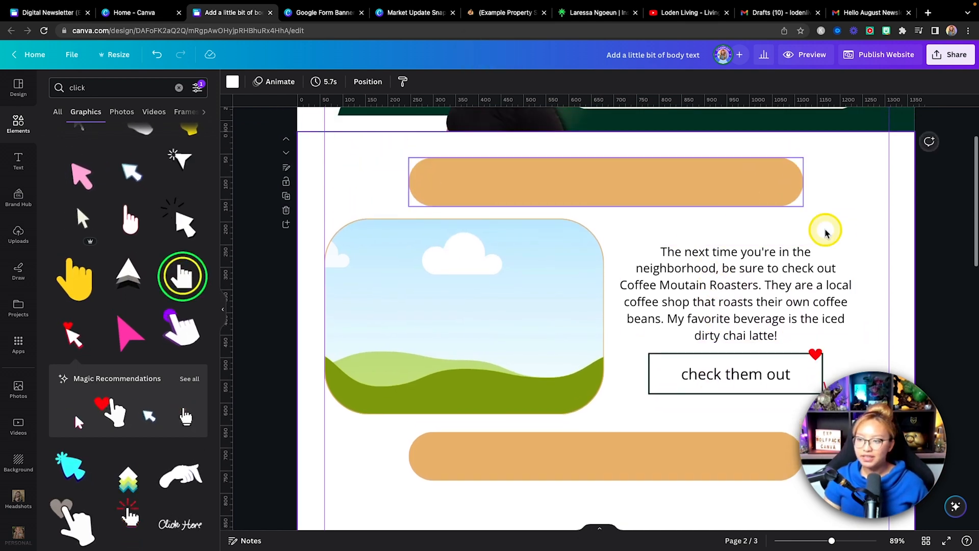
click(390, 366)
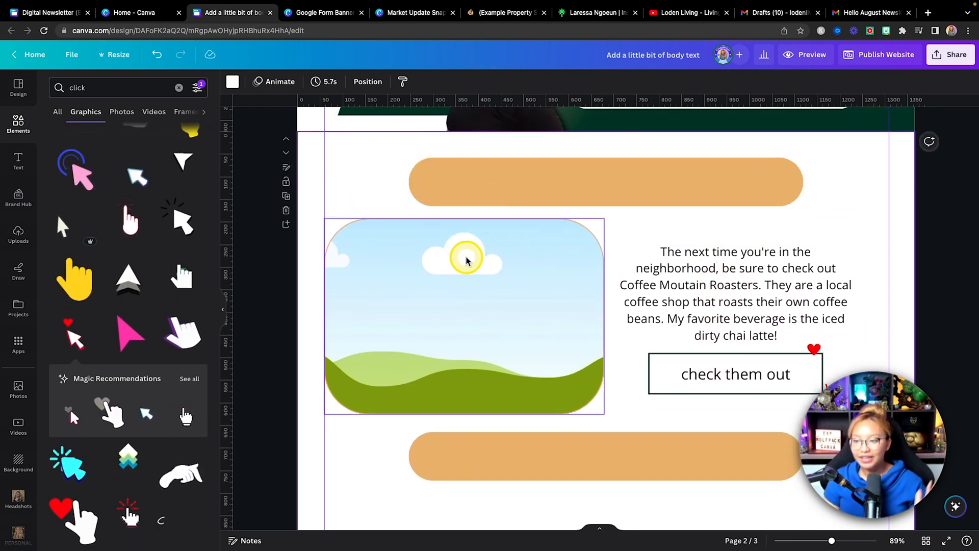
drag(853, 222, 745, 372)
click(691, 84)
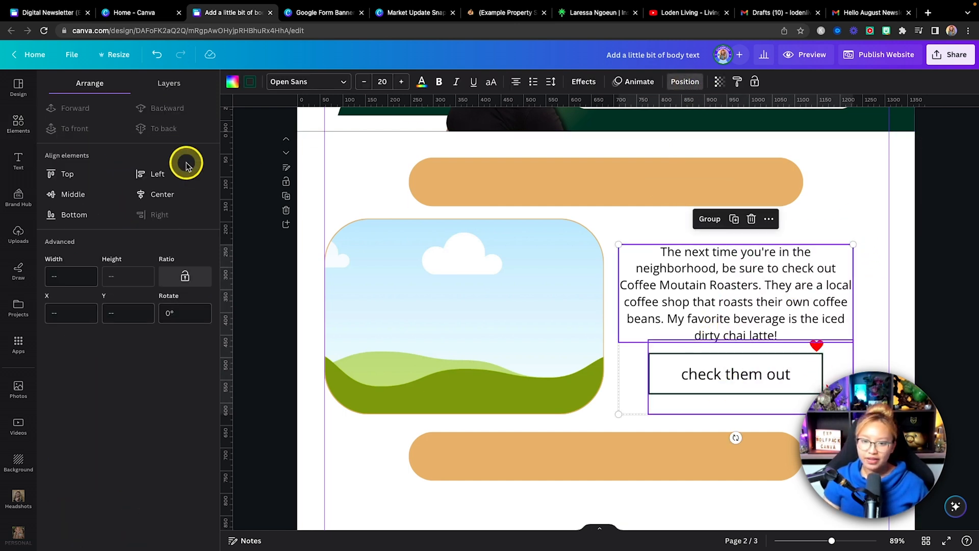
click(158, 194)
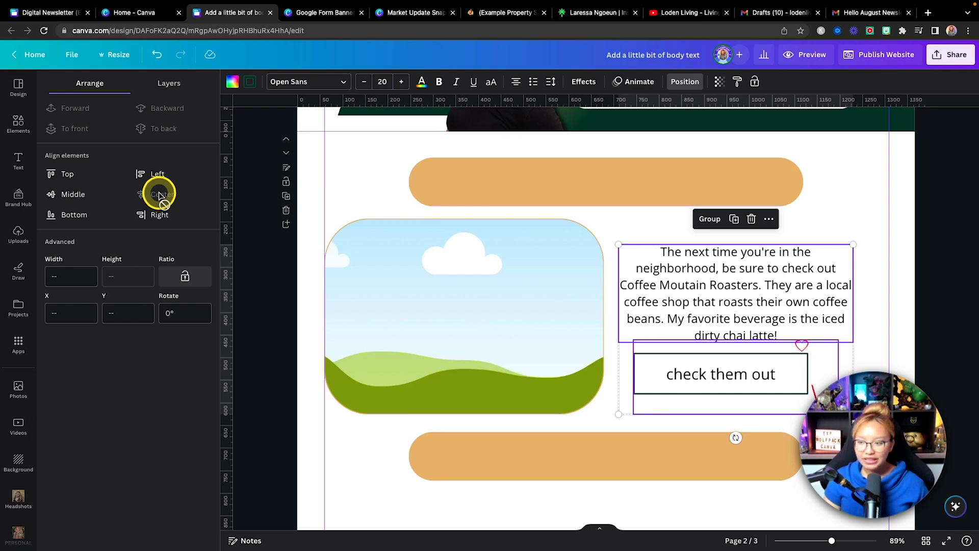
key(super+z)
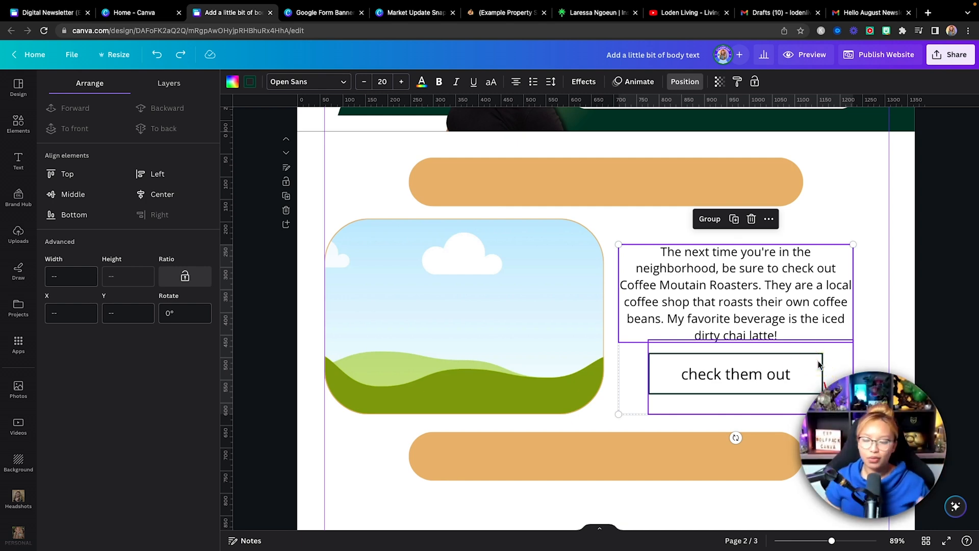
Step: Group the coffee shop paragraph with the "check them out" button group and lock the combined group
click(708, 221)
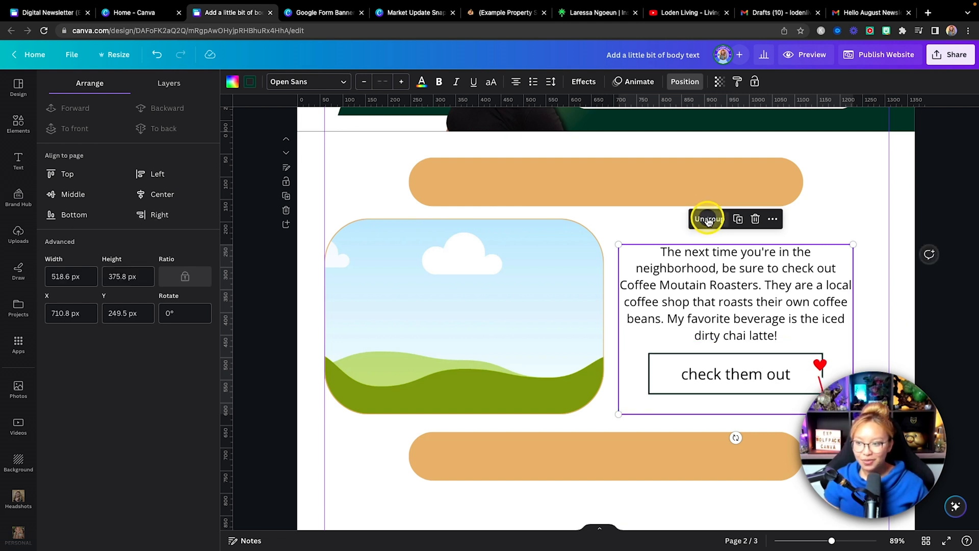
click(754, 81)
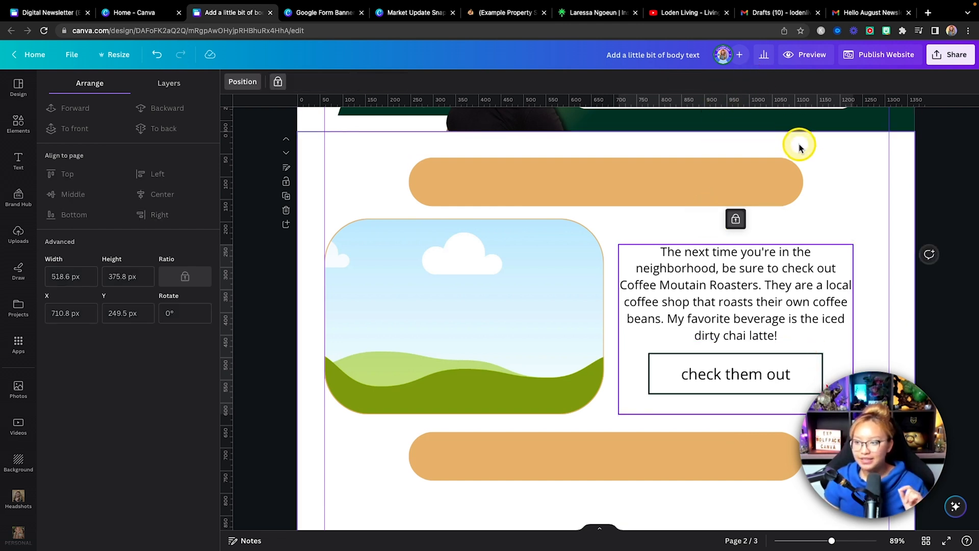
click(844, 195)
Step: Replace the blank gold bar below the image frame with the copied "HOME OWNERSHIP SERIES" bar with YouTube icon, centered on the page
scroll(844, 196, down, 4)
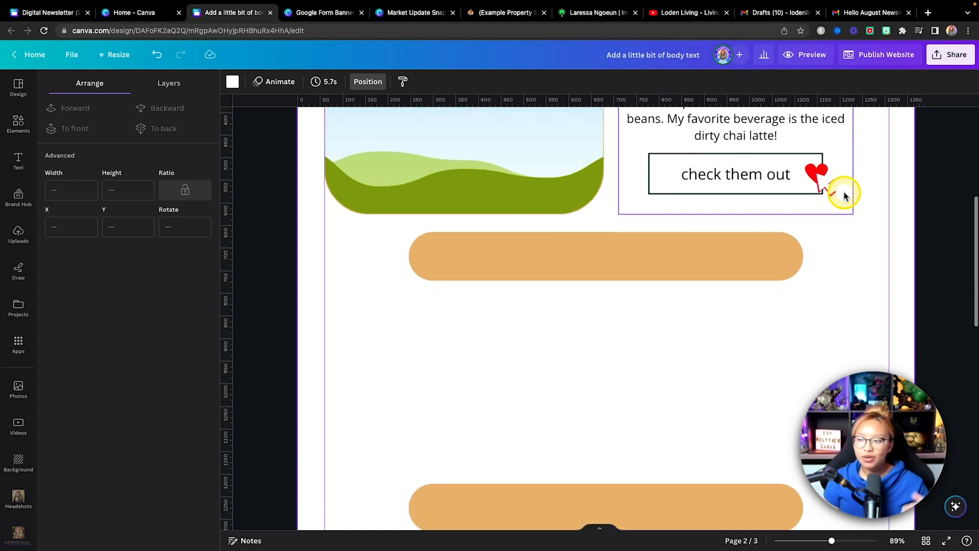
scroll(844, 195, up, 2)
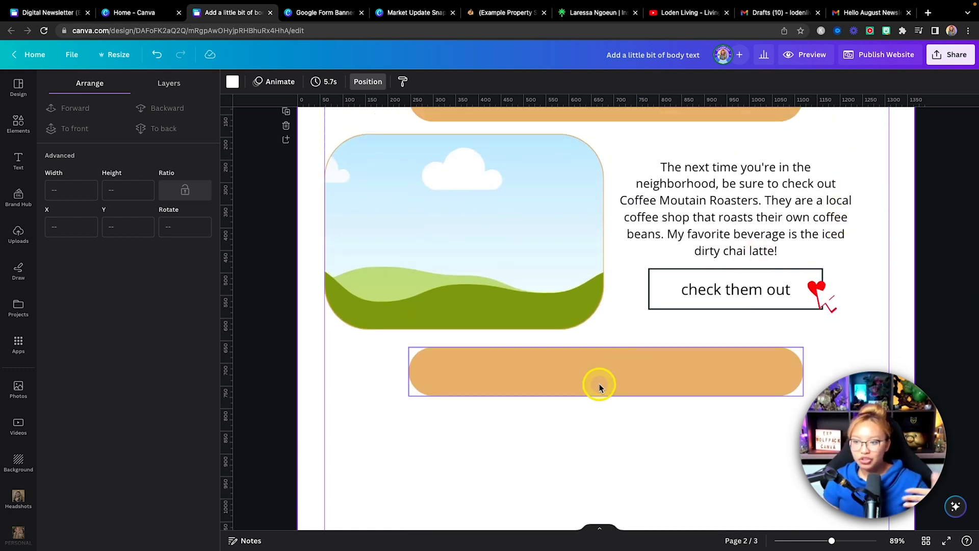
scroll(599, 385, down, 4)
scroll(601, 321, down, 1)
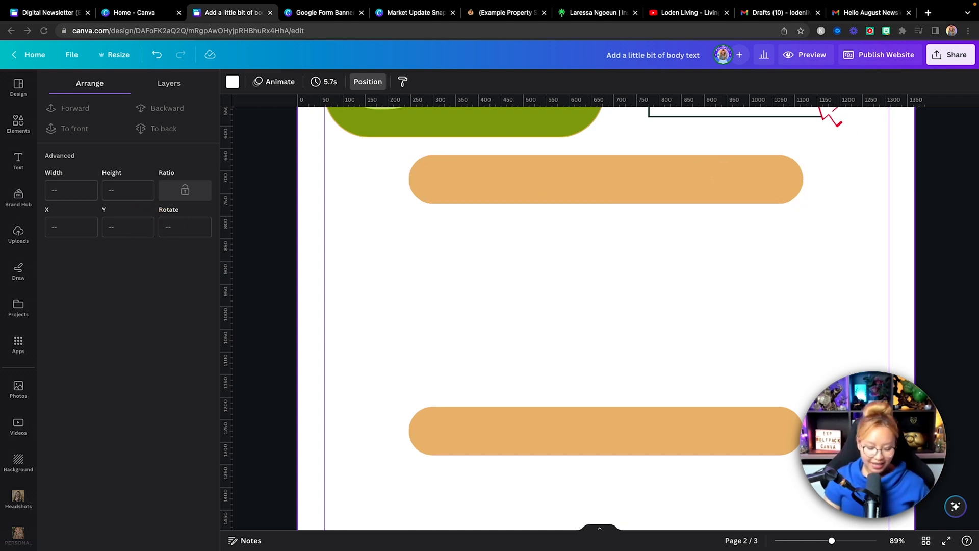
key(super+c)
key(BackSpace)
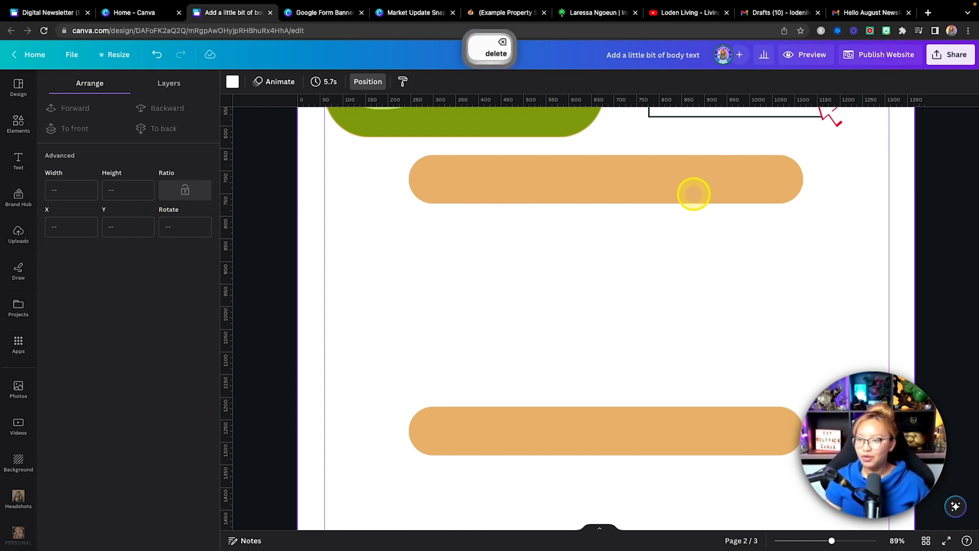
click(686, 185)
key(BackSpace)
key(super+v)
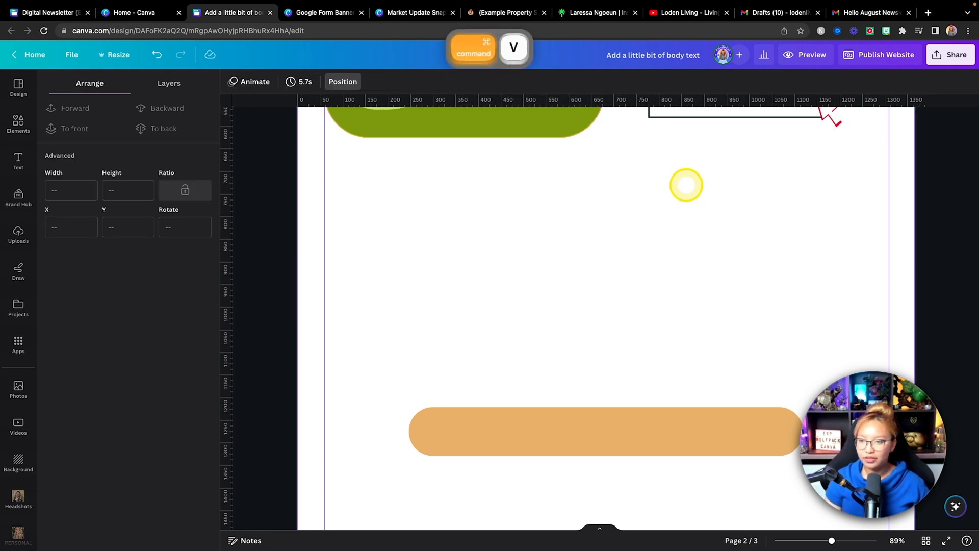
drag(648, 280, 653, 204)
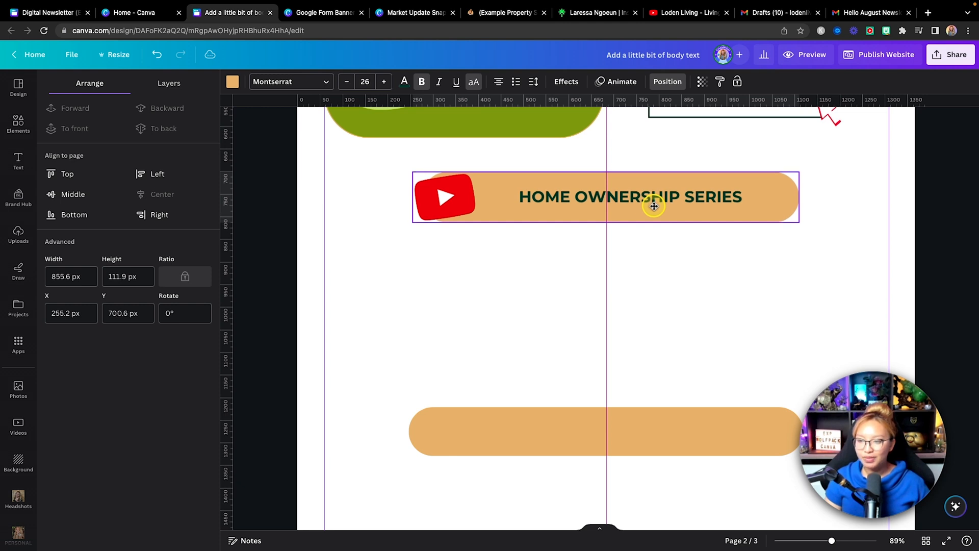
Step: Move the next blank gold bar down to about Y 1291 px, keeping it centered on the page
scroll(652, 206, down, 3)
scroll(698, 295, down, 5)
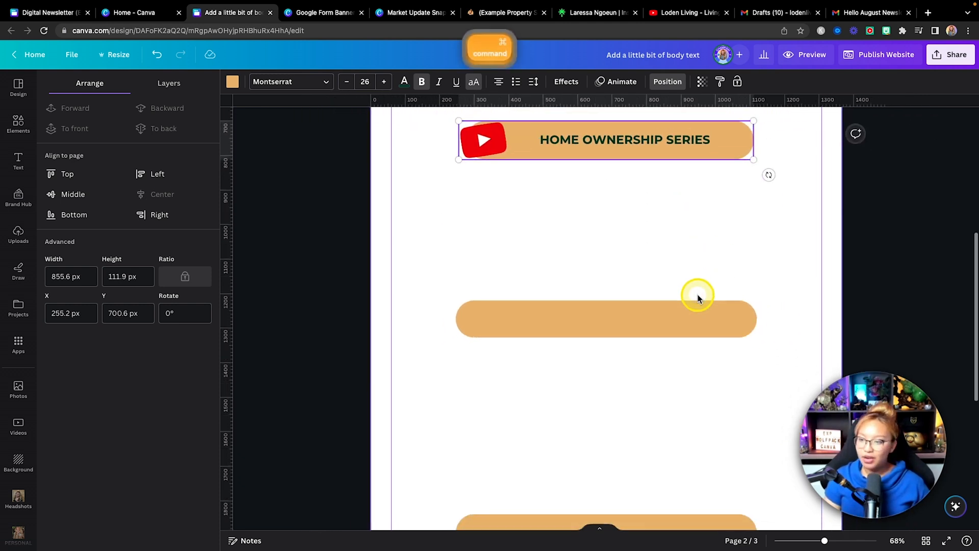
drag(658, 320, 654, 341)
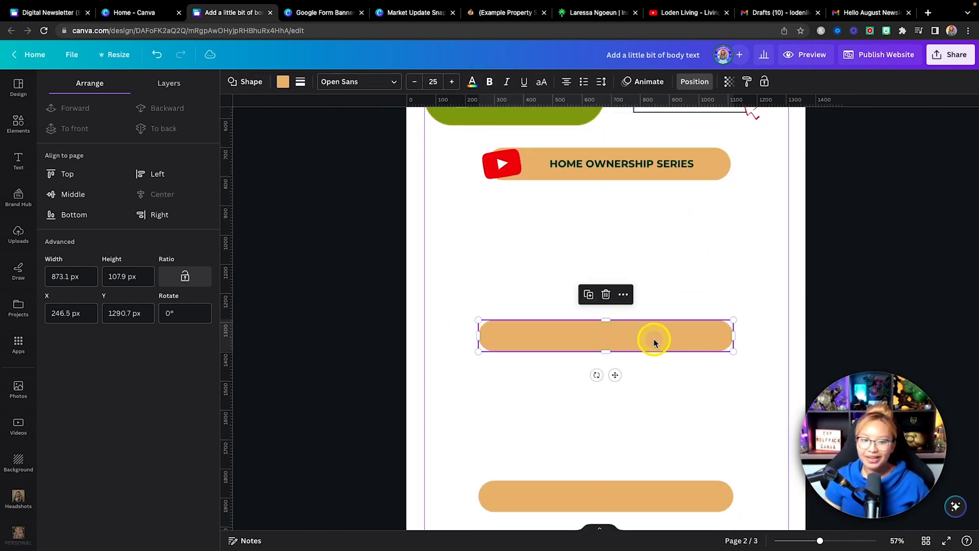
scroll(680, 231, up, 2)
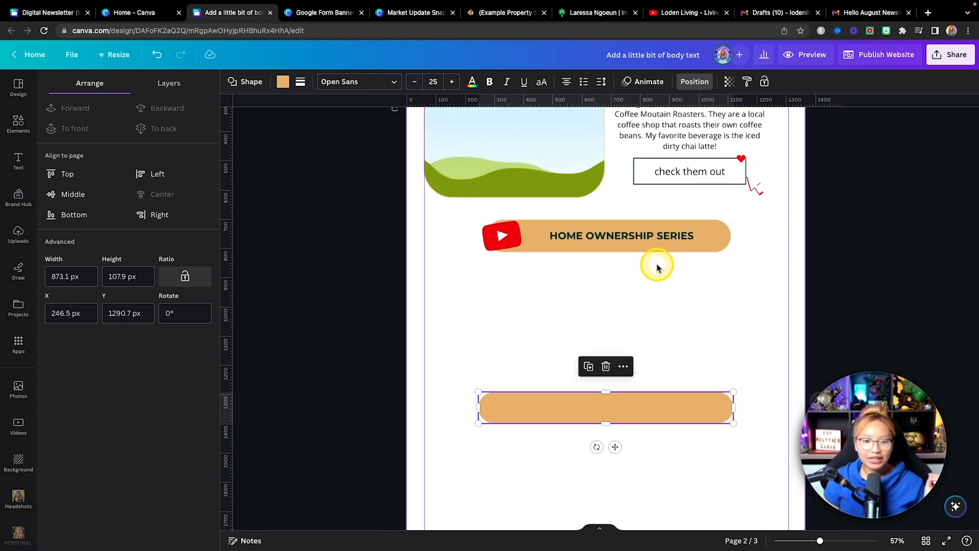
click(604, 293)
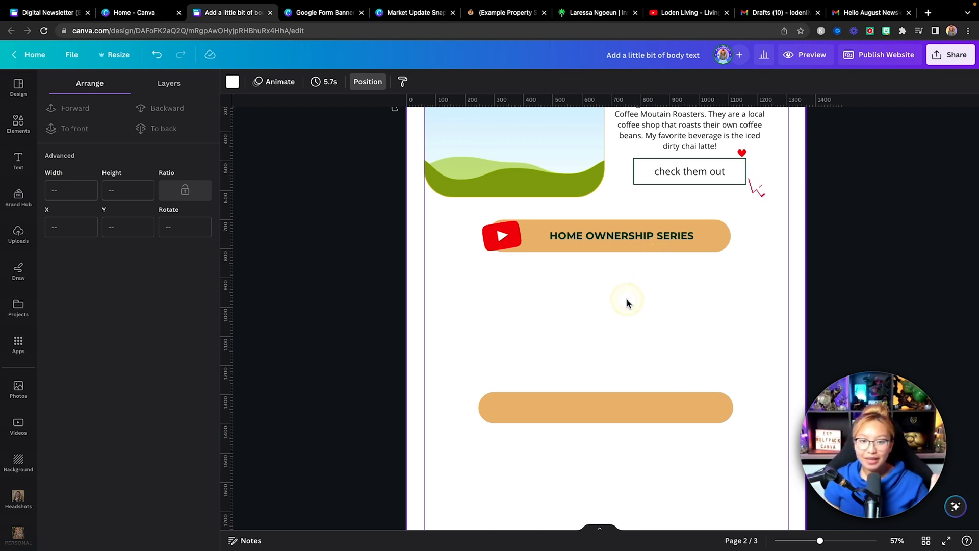
Step: Switch to the Loden Living YouTube channel and copy the share link of "Should You Buy or Sell Your Home First | PROs & CONs"
click(694, 15)
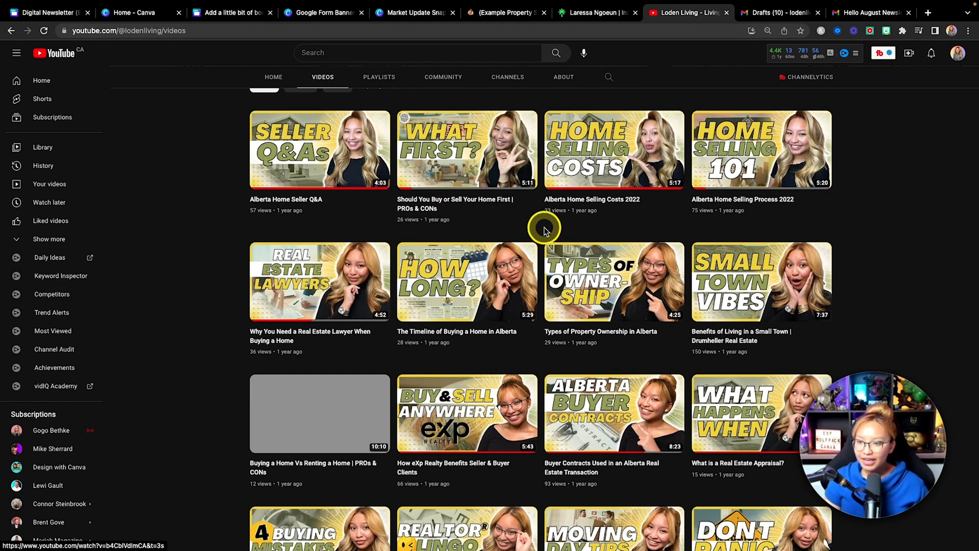
click(532, 205)
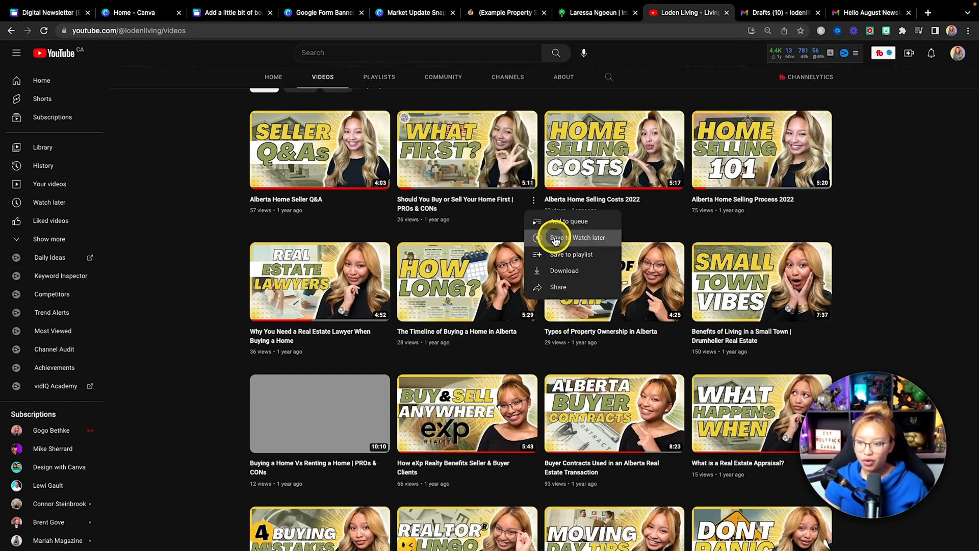
click(561, 287)
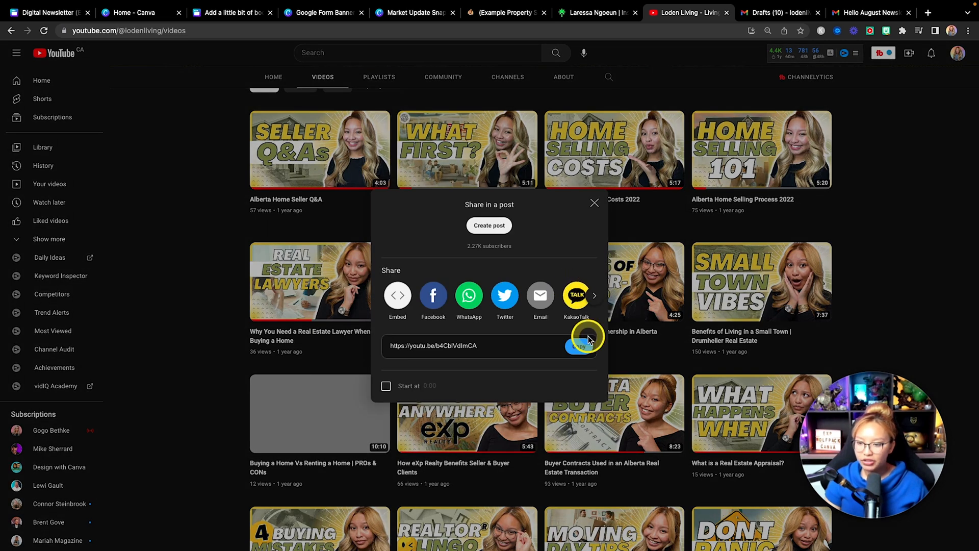
click(581, 347)
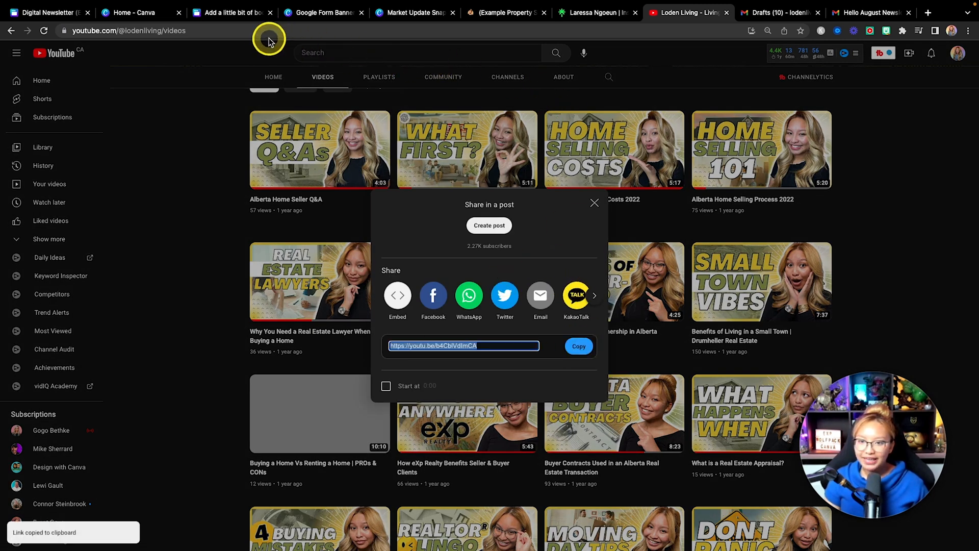
Step: Back in Canva, paste the link as an embedded video centered under the "HOME OWNERSHIP SERIES" bar, moving the next gold bar down for room
click(237, 13)
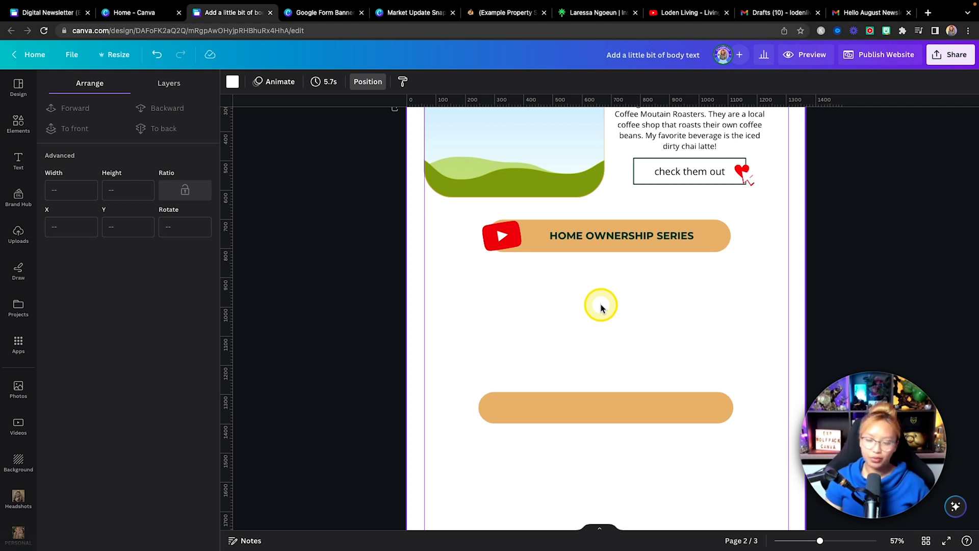
key(super+v)
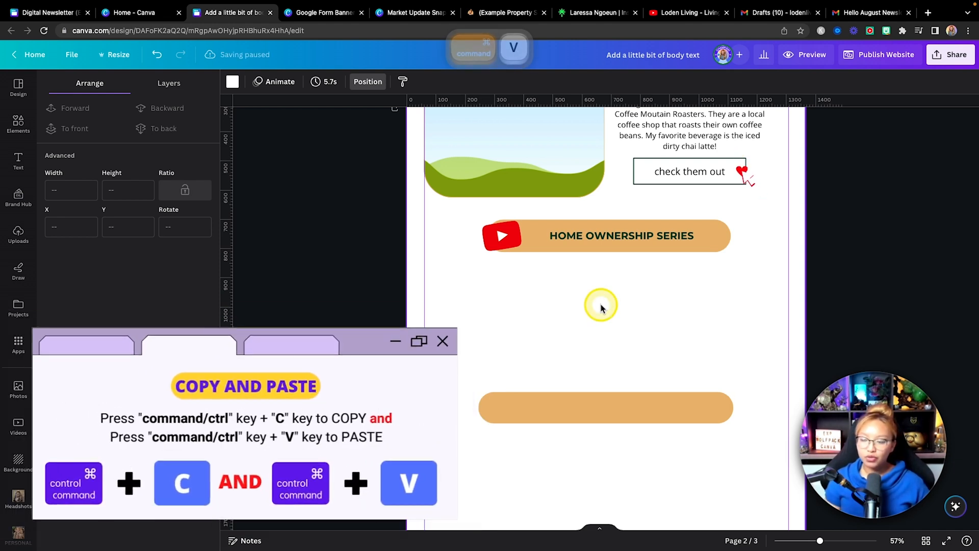
drag(646, 366, 648, 308)
drag(660, 408, 662, 449)
drag(614, 282, 614, 285)
scroll(736, 306, down, 2)
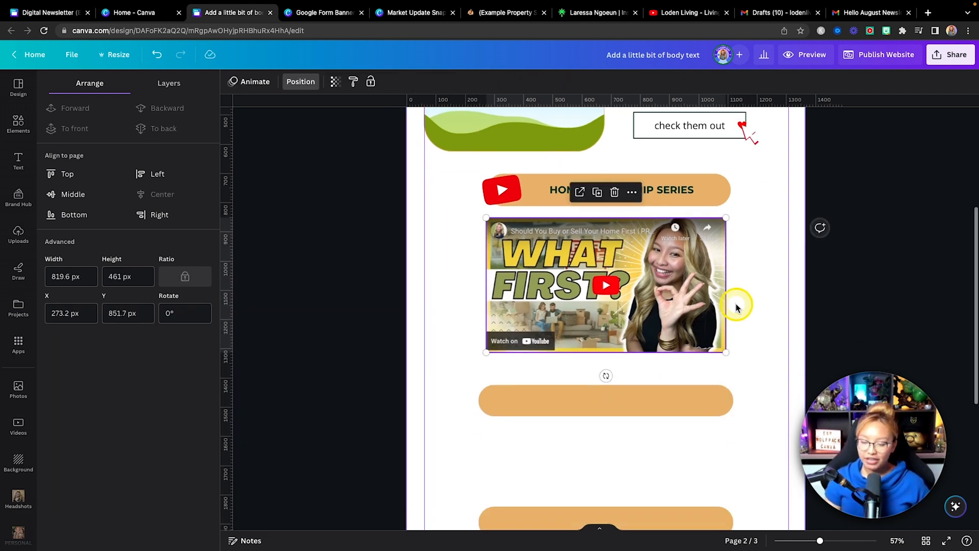
Step: Search the available apps for "Embed" and open the Embeds app
scroll(755, 323, down, 2)
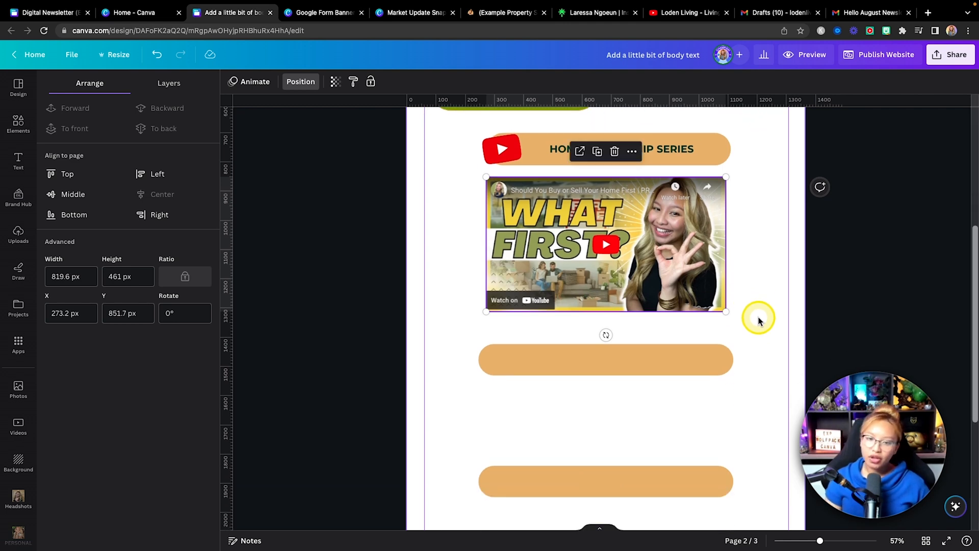
scroll(16, 344, down, 1)
click(18, 337)
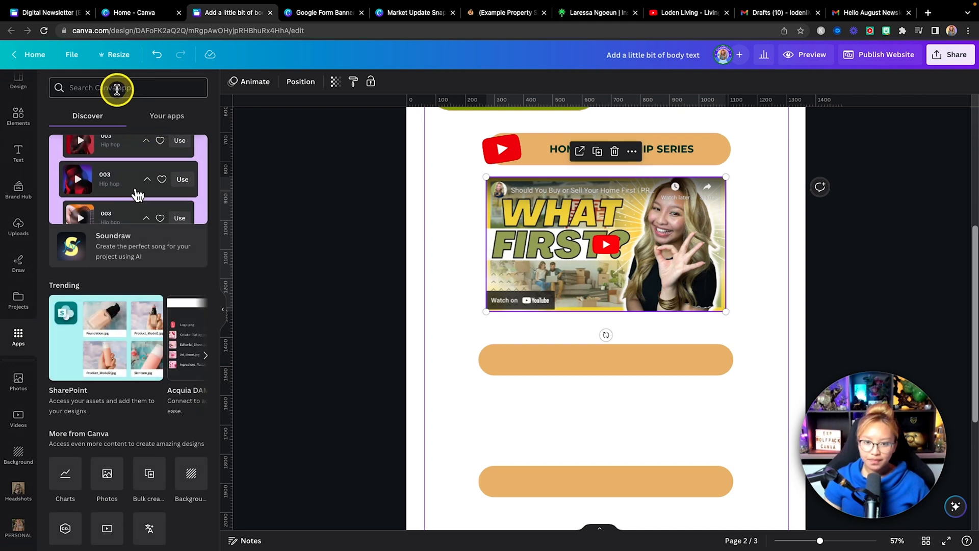
text(embe)
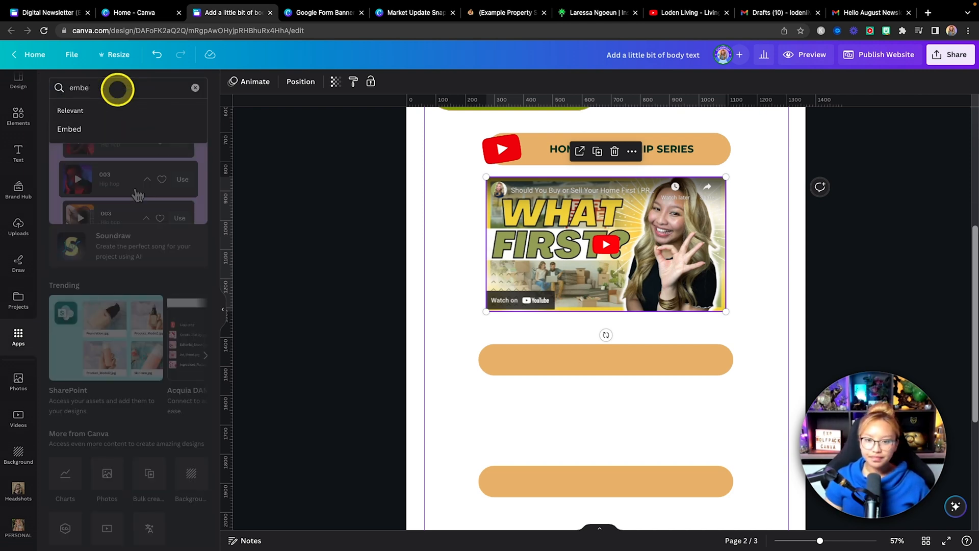
key(Down)
key(Return)
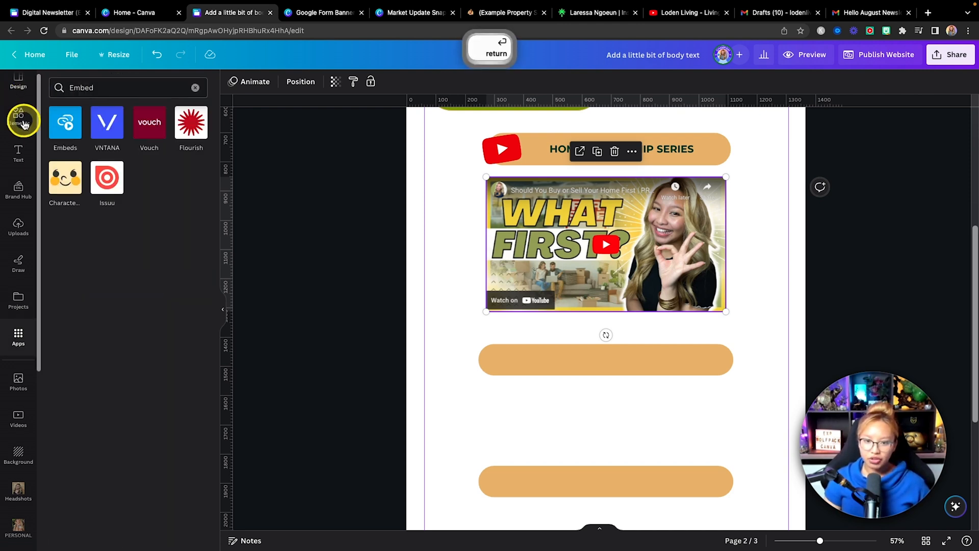
click(71, 134)
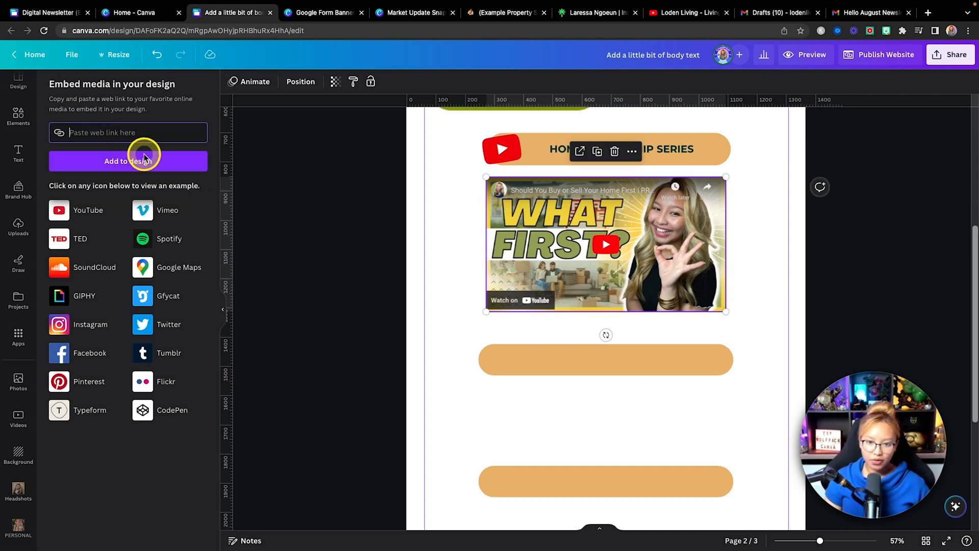
Step: Embed the copied YouTube link as a second video, and insert and delete the sample YouTube video
click(98, 134)
key(super+v)
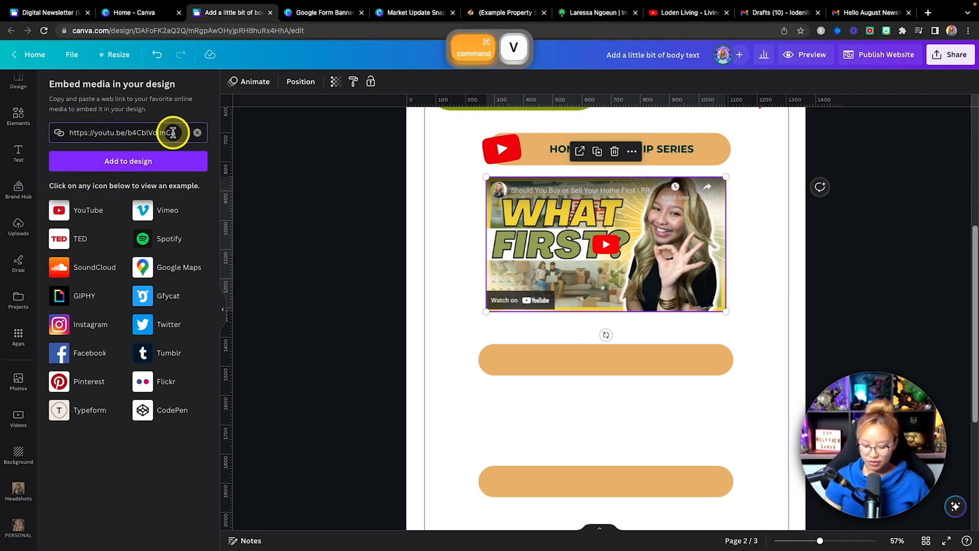
key(Return)
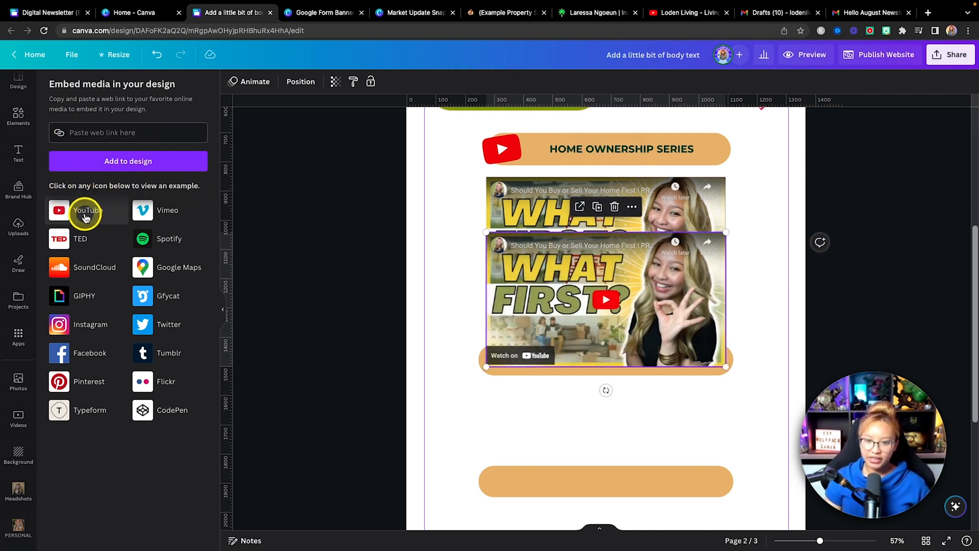
click(86, 217)
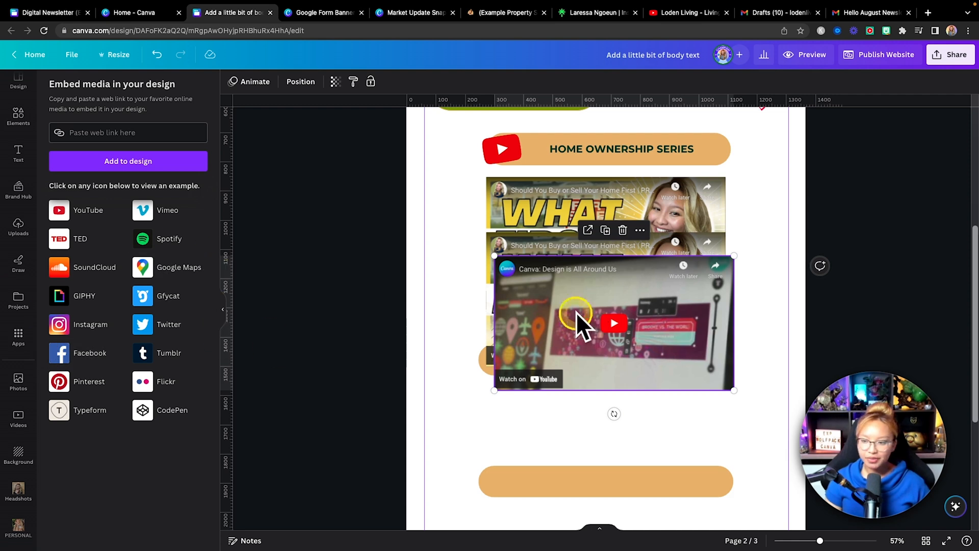
key(BackSpace)
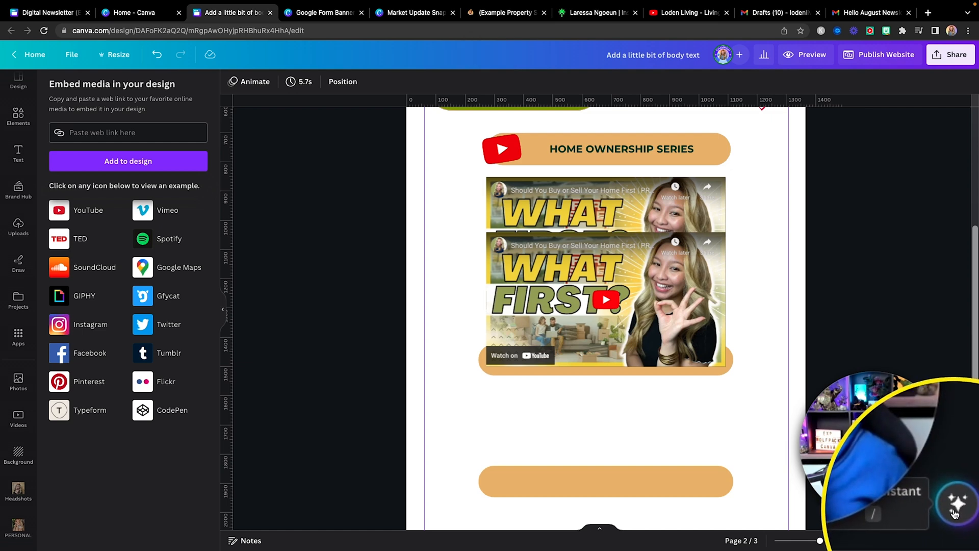
Step: Find the embed action through the Canva Assistant and use it to add the copied YouTube link as another video
click(955, 514)
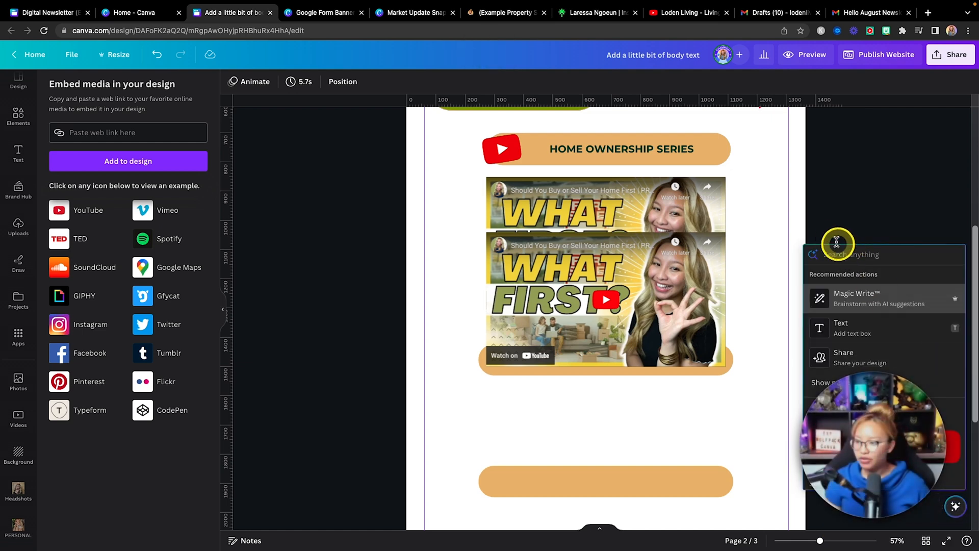
text(embed)
key(Return)
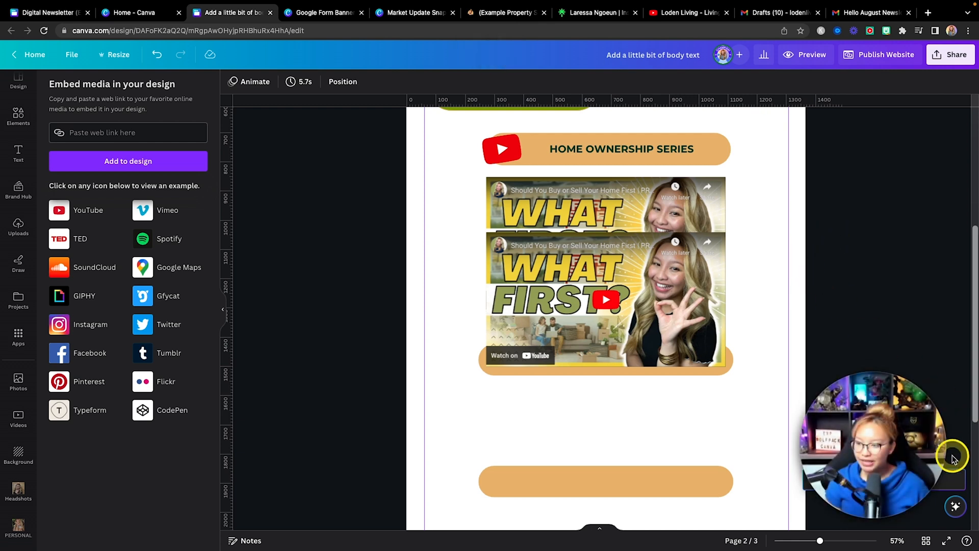
click(899, 479)
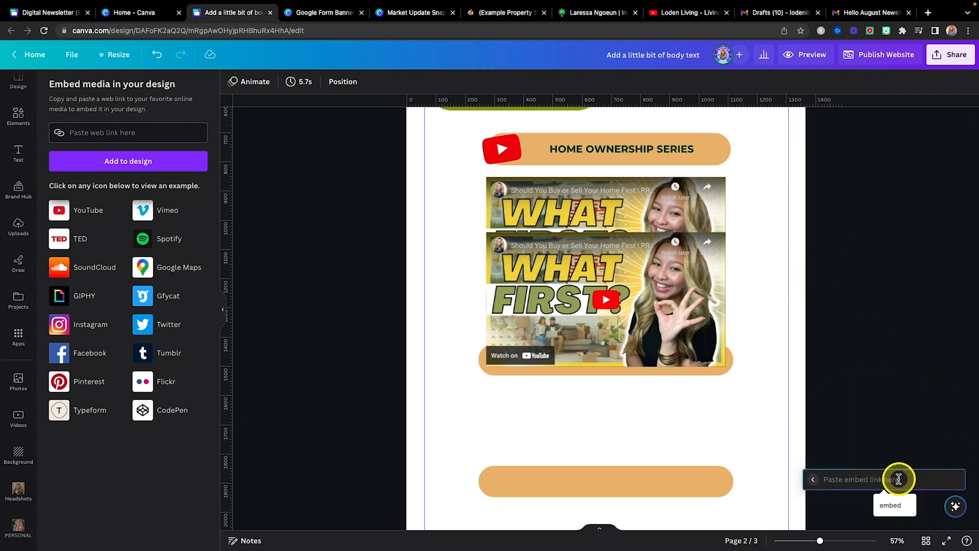
key(super+v)
key(Return)
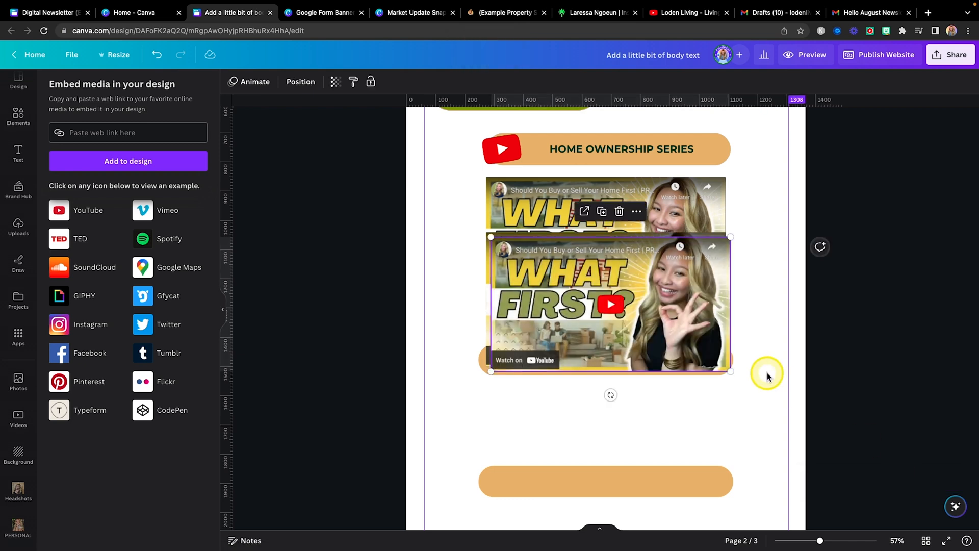
Step: Delete the two duplicate embedded videos, keeping the original under the "HOME OWNERSHIP SERIES" bar
drag(567, 284, 541, 352)
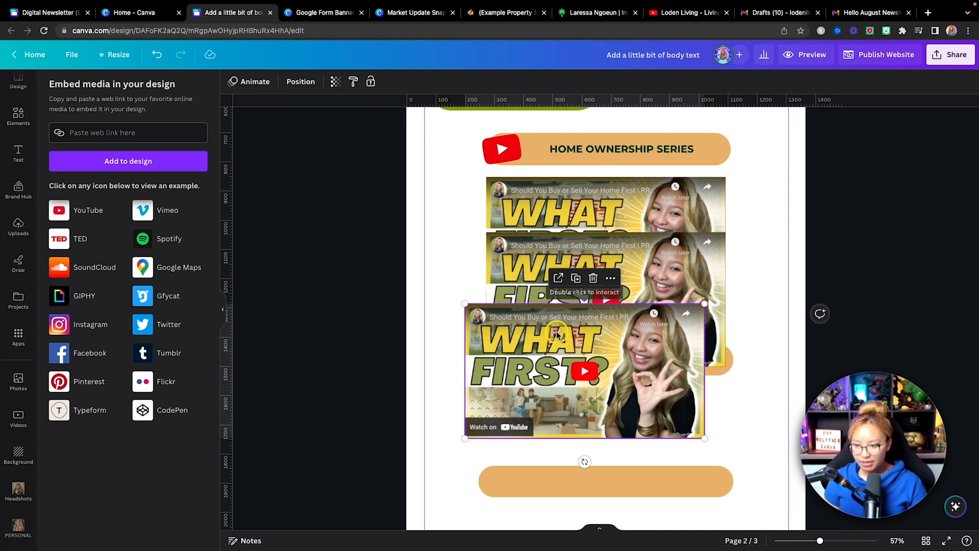
key(BackSpace)
click(544, 276)
key(BackSpace)
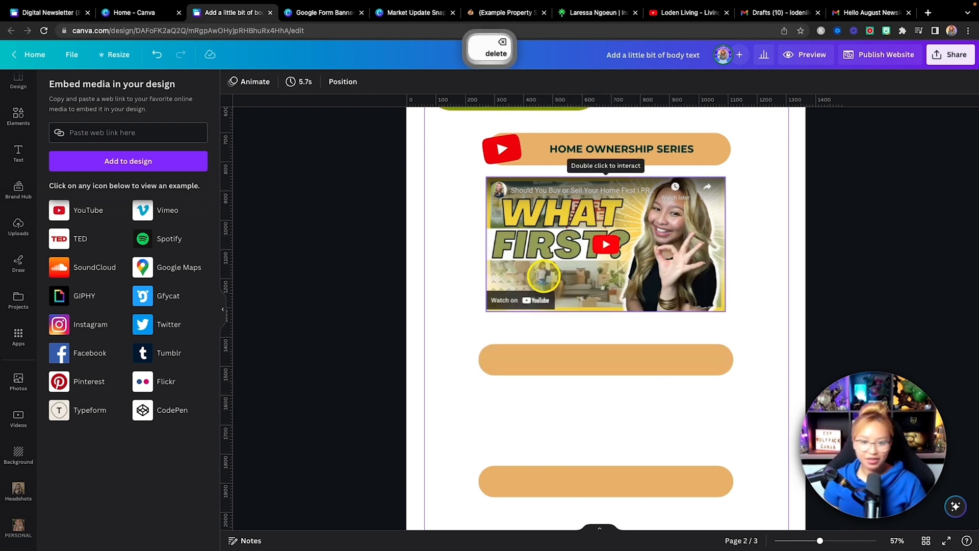
click(440, 224)
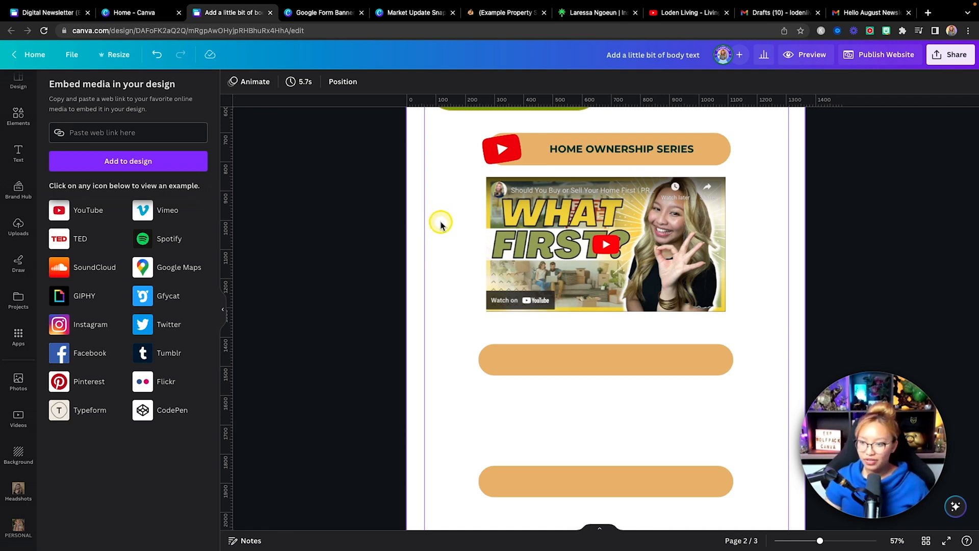
Step: Place the copied "In this episode" description between the "HOME OWNERSHIP SERIES" bar and the video, moving the video and next gold bar down for room
drag(681, 264, 680, 284)
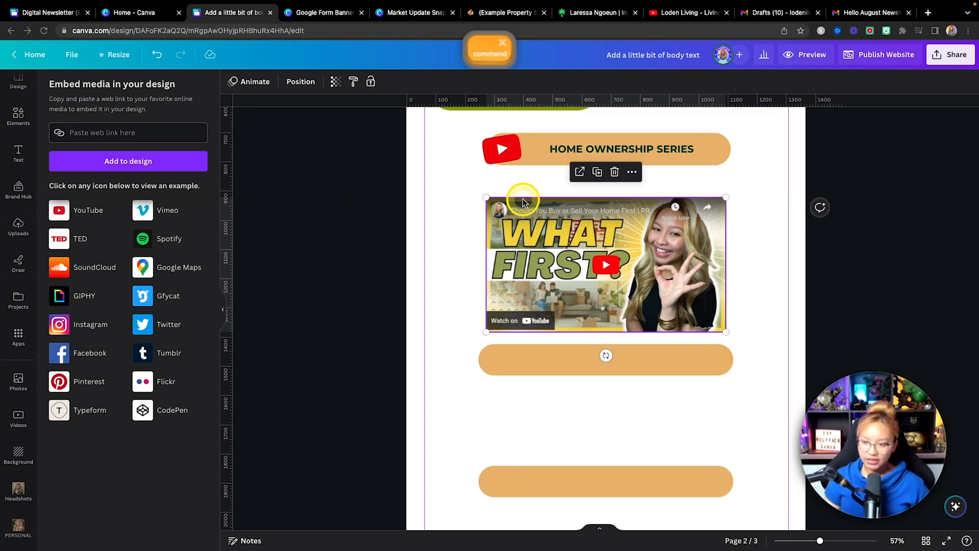
key(super+c)
key(super+v)
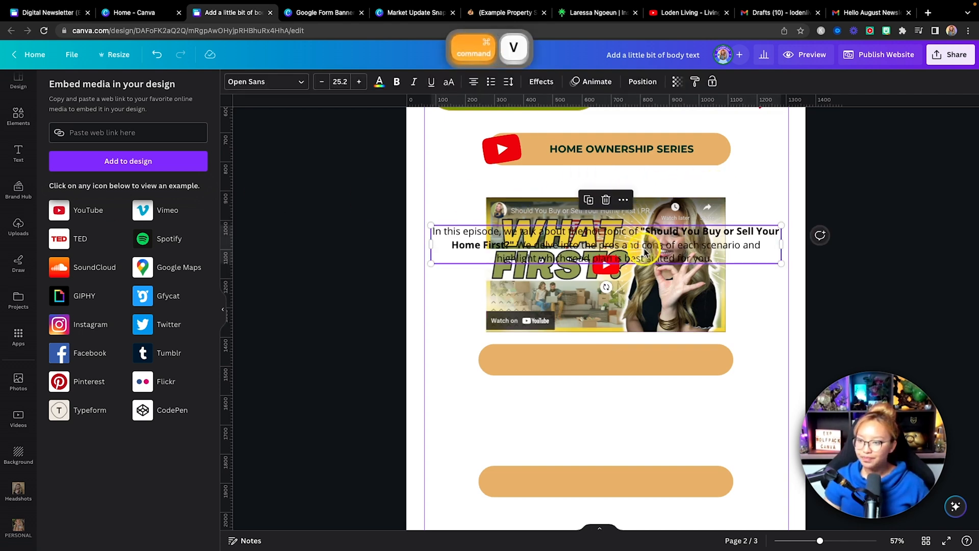
drag(644, 250, 645, 194)
drag(665, 257, 665, 276)
scroll(735, 283, down, 1)
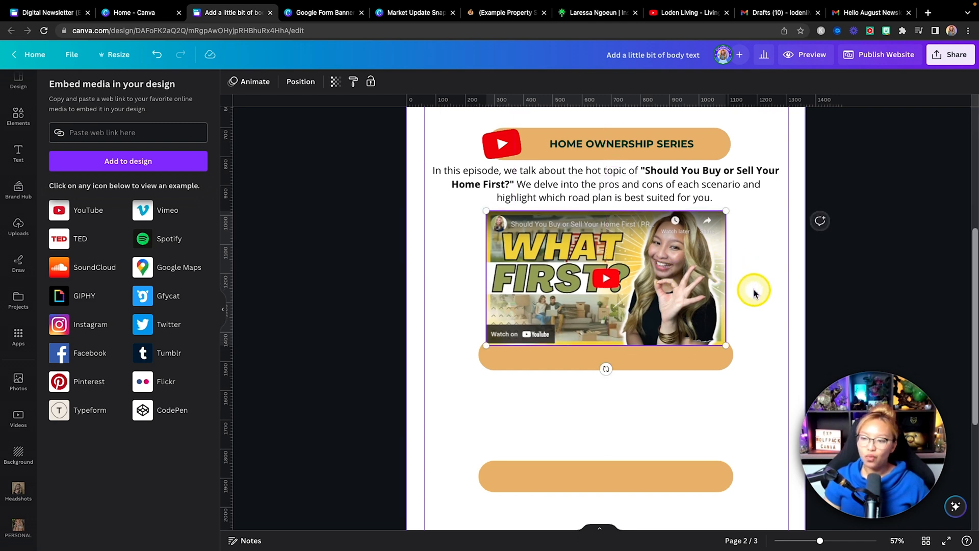
drag(666, 352, 662, 372)
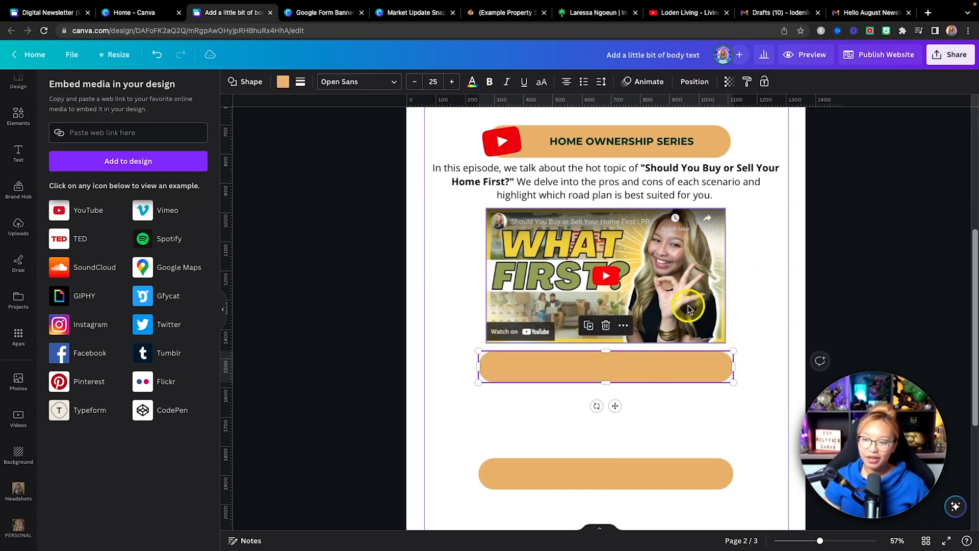
Step: Review the layout of the "HOME OWNERSHIP SERIES" section, including its heading bar, episode description, embedded video and the gold bars below
scroll(678, 299, up, 1)
scroll(561, 214, up, 2)
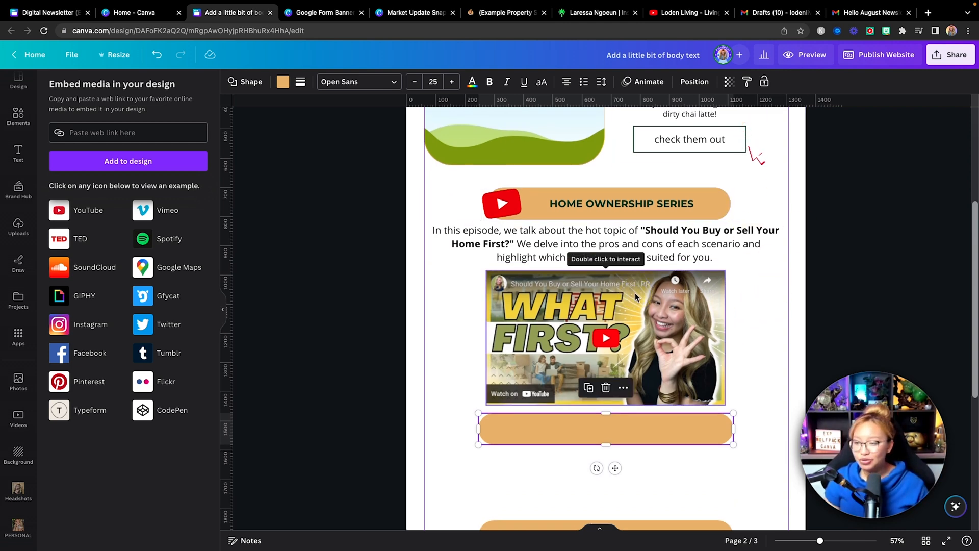
scroll(635, 297, down, 1)
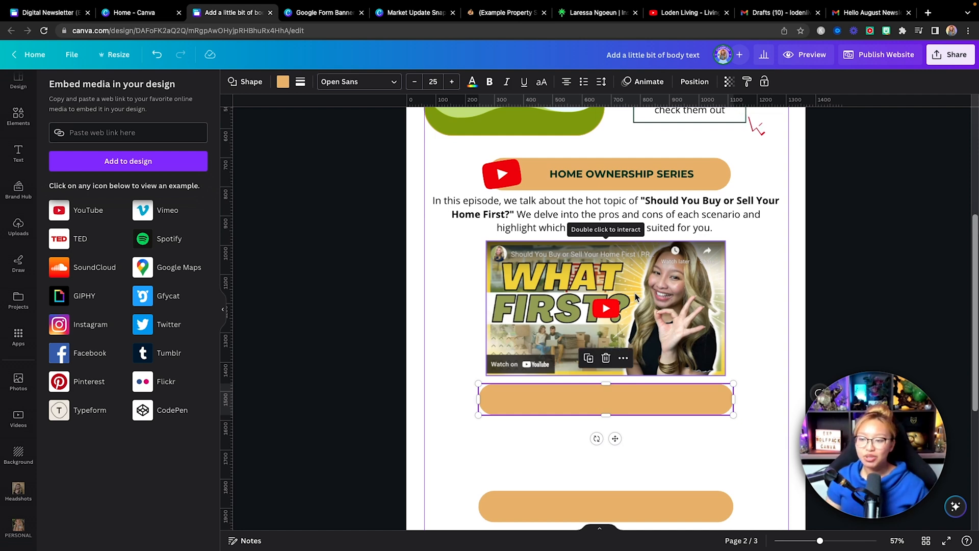
scroll(636, 297, down, 1)
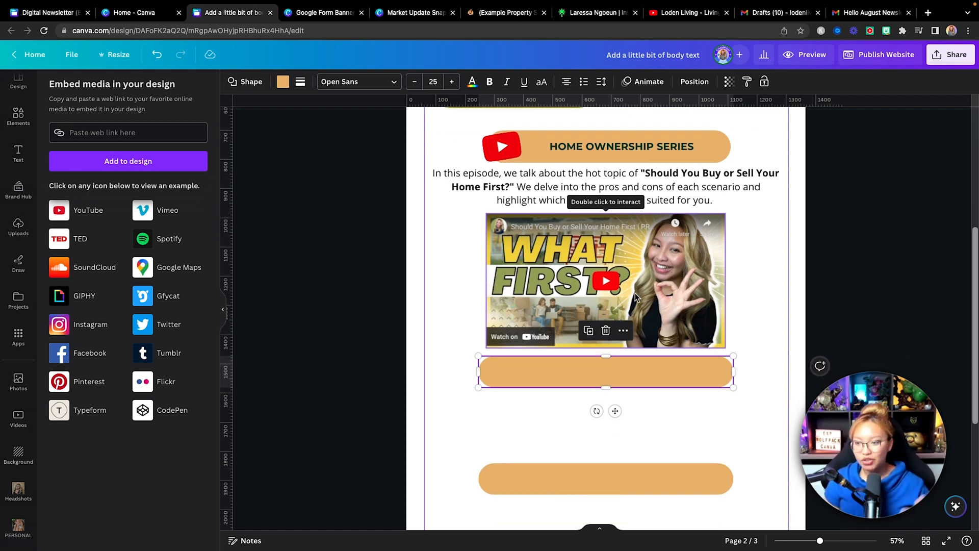
scroll(754, 378, up, 1)
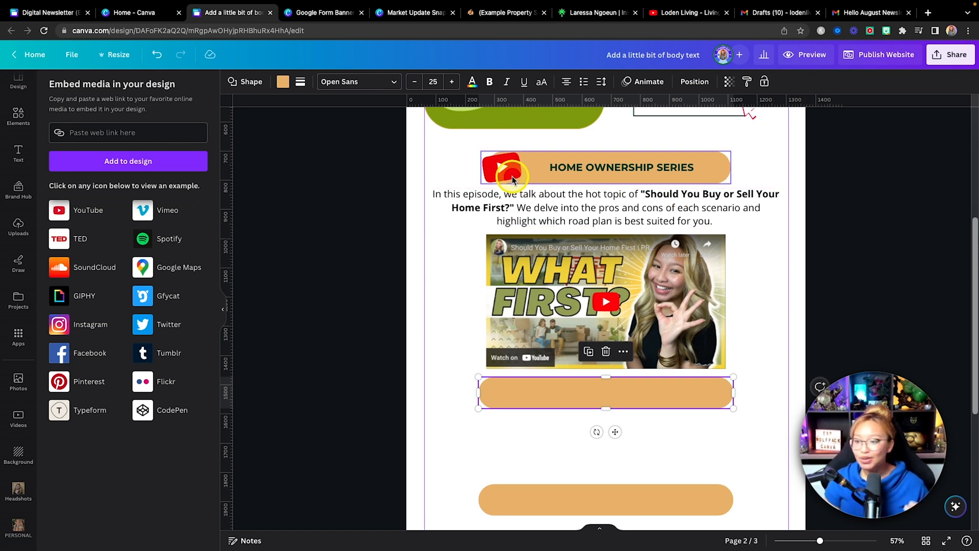
scroll(774, 334, down, 2)
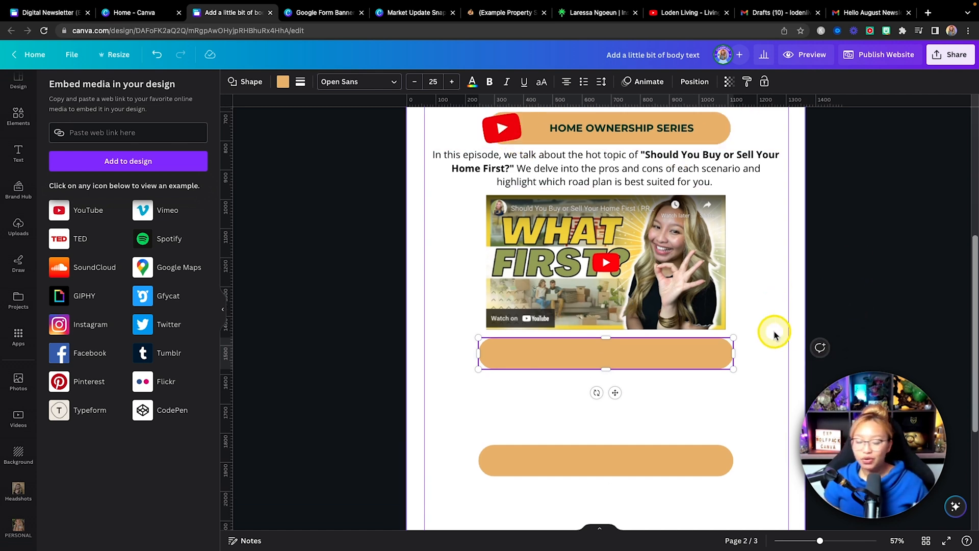
scroll(774, 335, down, 2)
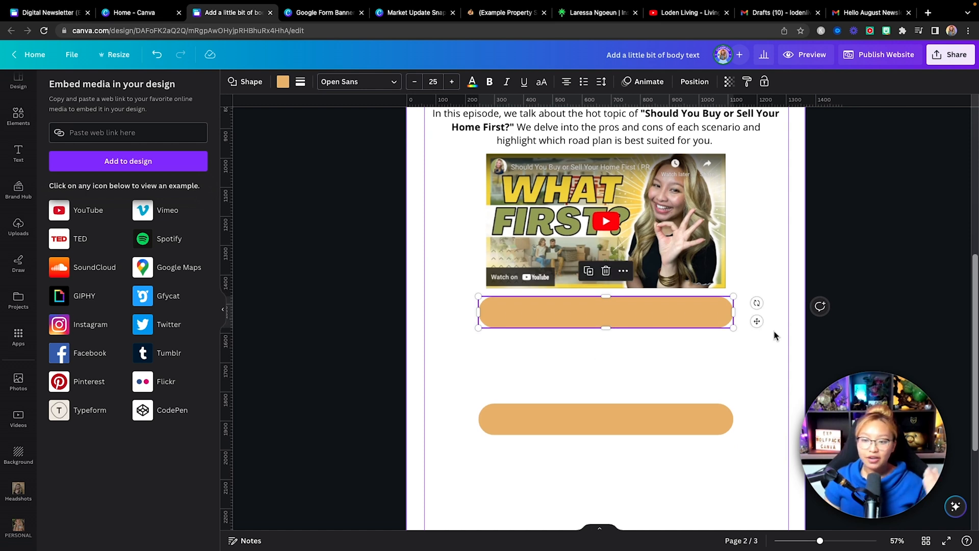
scroll(774, 335, up, 4)
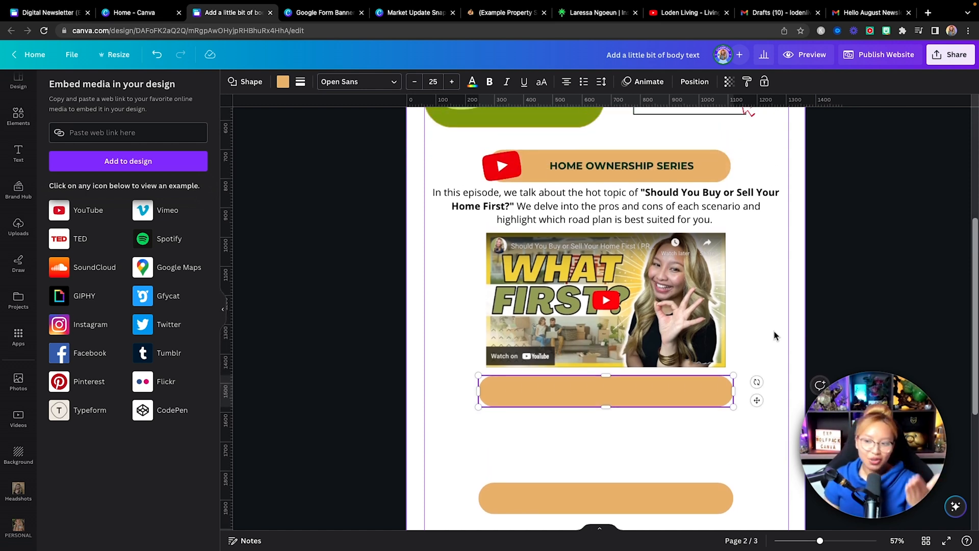
scroll(771, 295, down, 1)
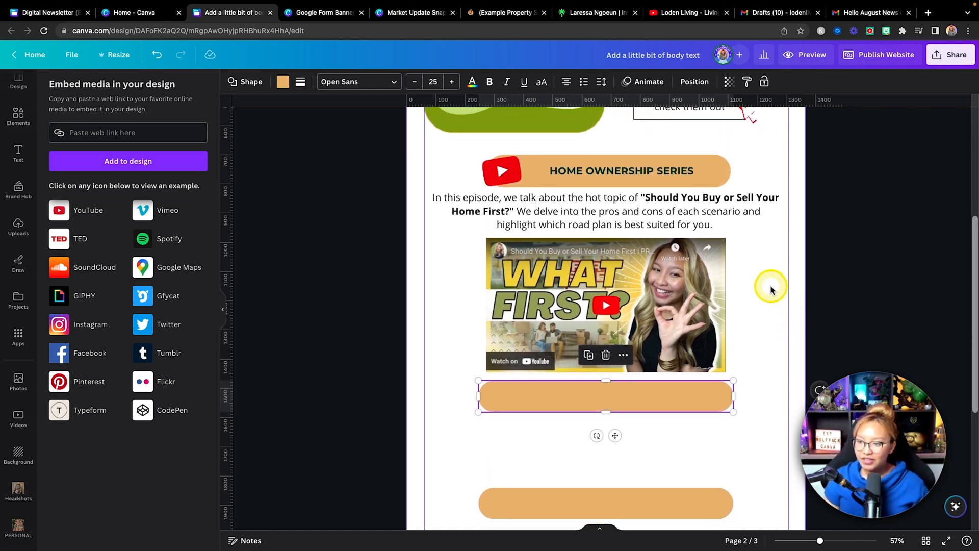
drag(766, 277, 508, 197)
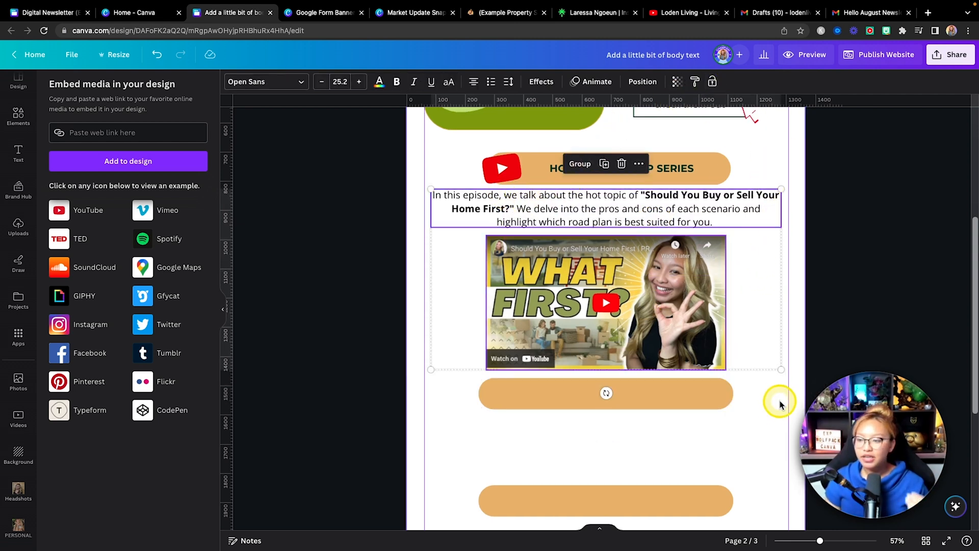
click(763, 406)
scroll(761, 402, down, 2)
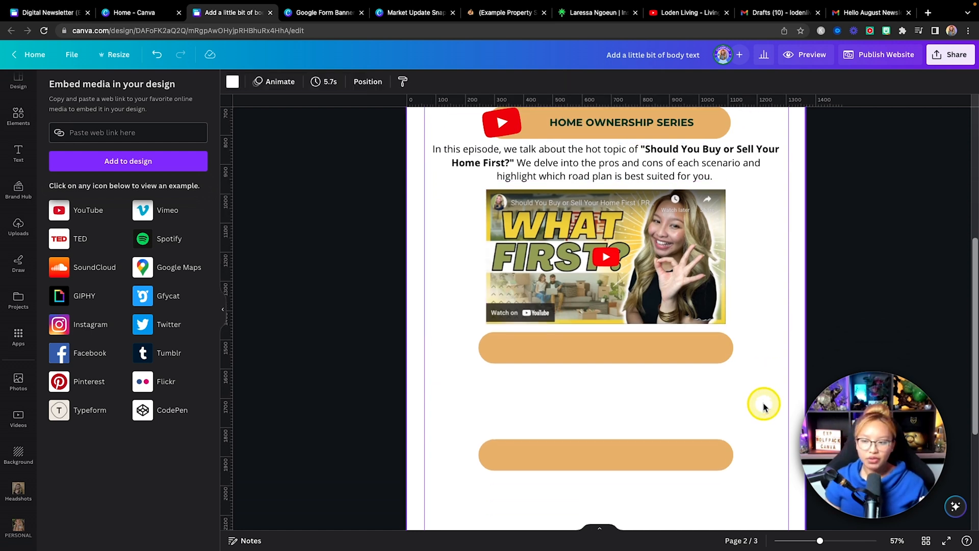
click(655, 297)
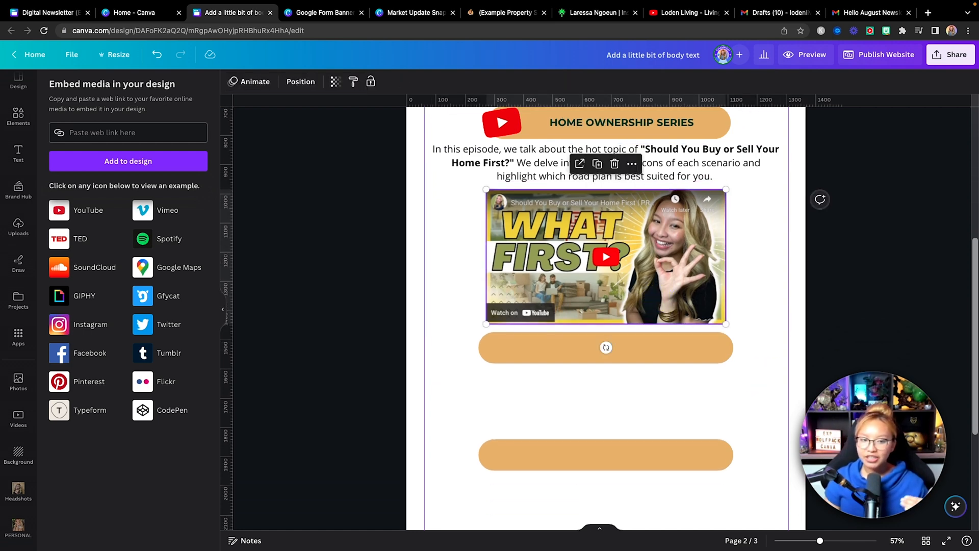
Step: Extend the bottom edge of page 2 downward by about 200 px to make room for more newsletter content
scroll(638, 299, down, 5)
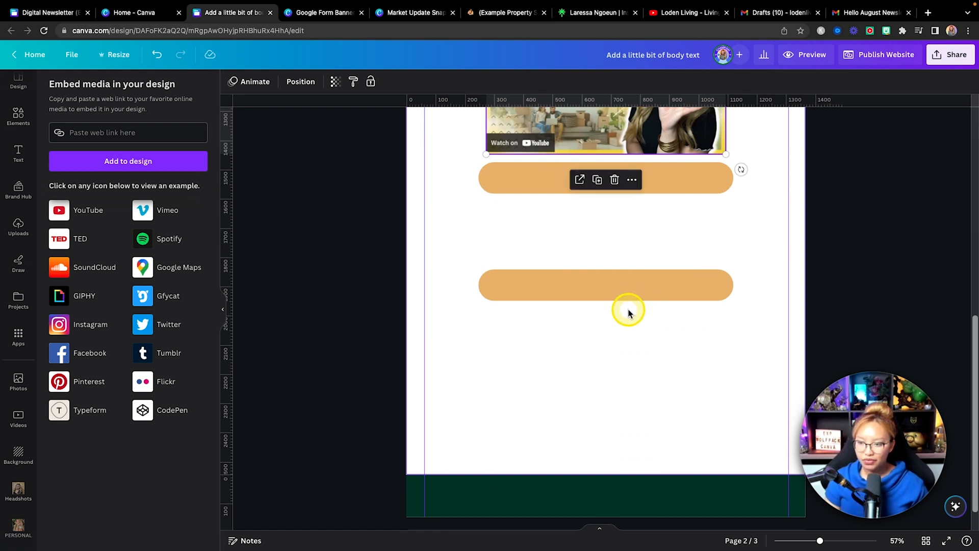
click(631, 359)
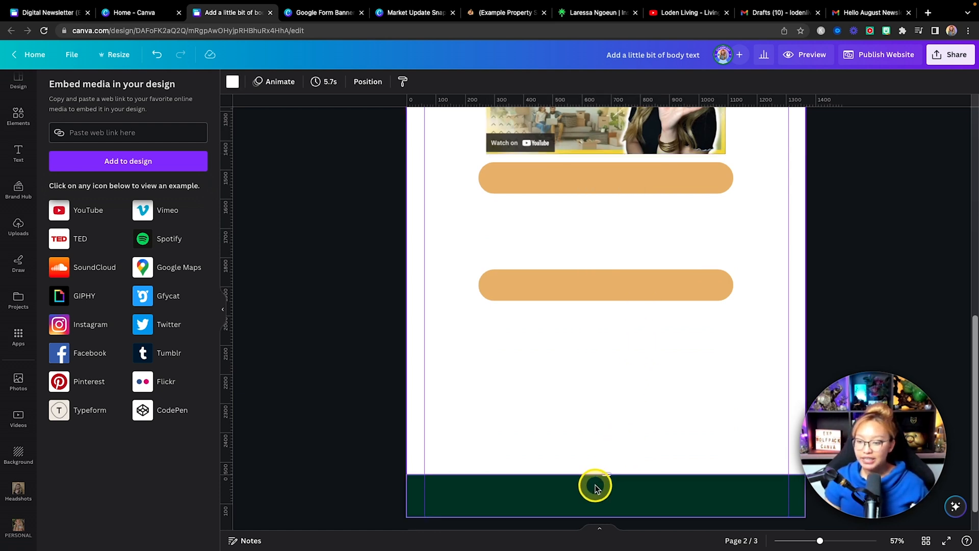
drag(604, 475, 606, 494)
scroll(608, 397, down, 2)
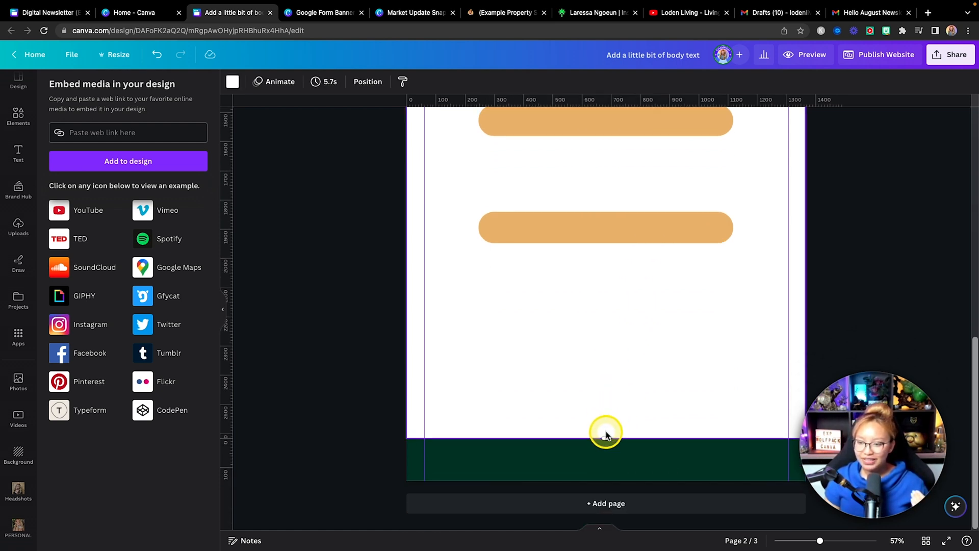
drag(605, 439, 605, 479)
scroll(611, 377, down, 1)
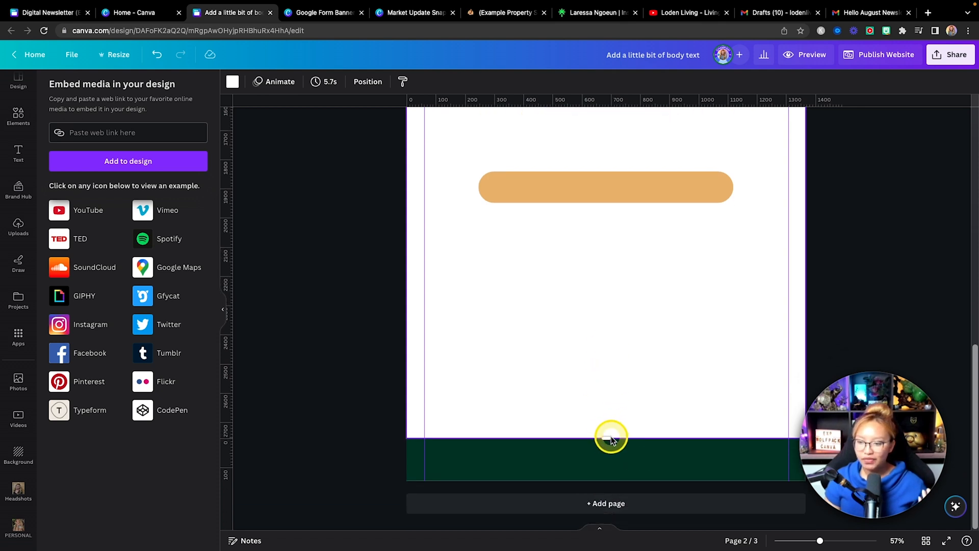
Step: Extend page 2 downward a little and move the lowest gold bar down by about 500 px to open up space
drag(610, 441, 610, 468)
scroll(617, 338, up, 3)
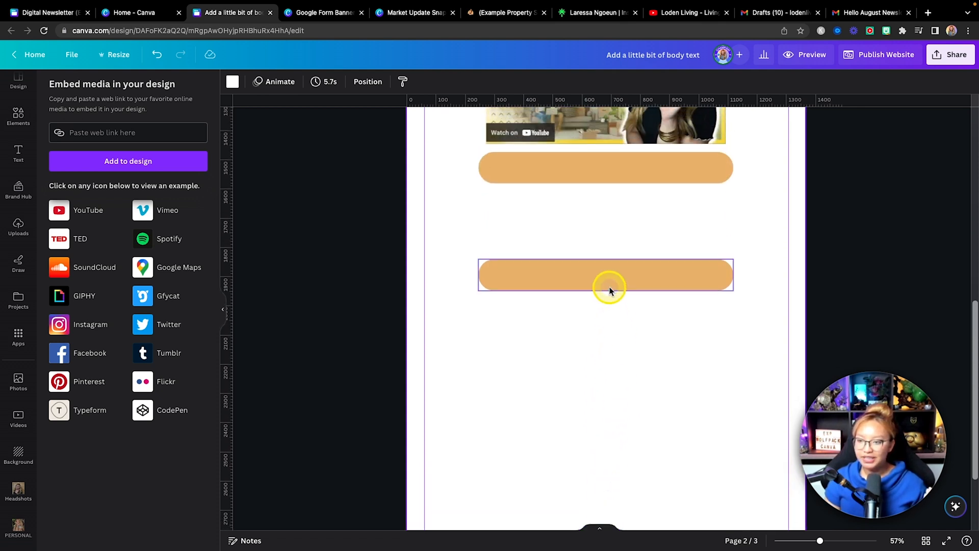
drag(609, 287, 606, 429)
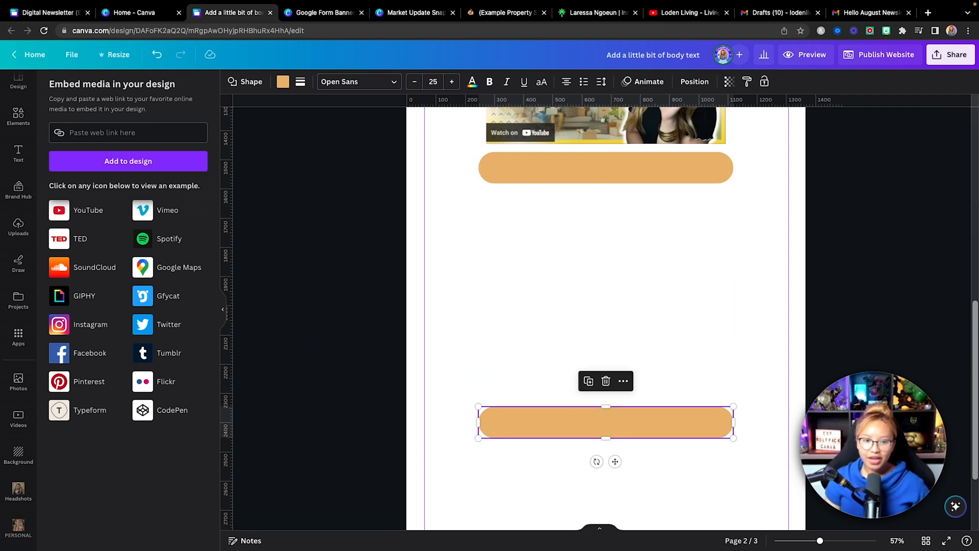
key(super+c)
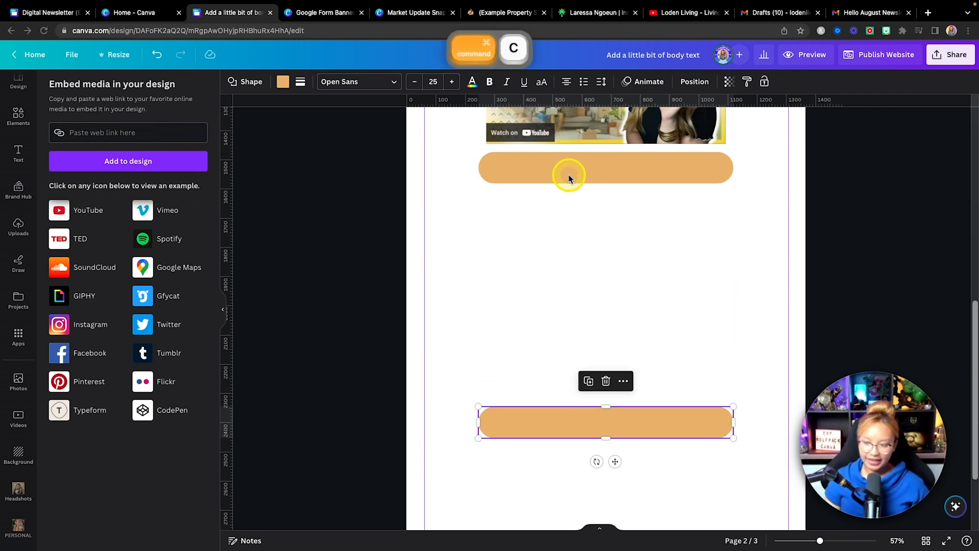
key(Delete)
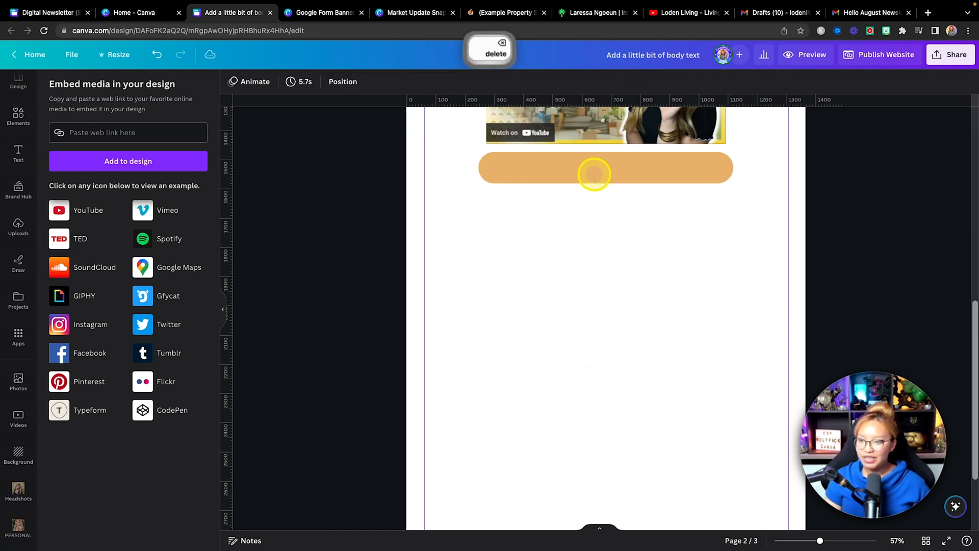
key(super+z)
Step: Replace the gold bar under the embedded video with the copied "LOOKING TO MAKE A MOVE" banner, centred below the video
click(565, 164)
key(super+x)
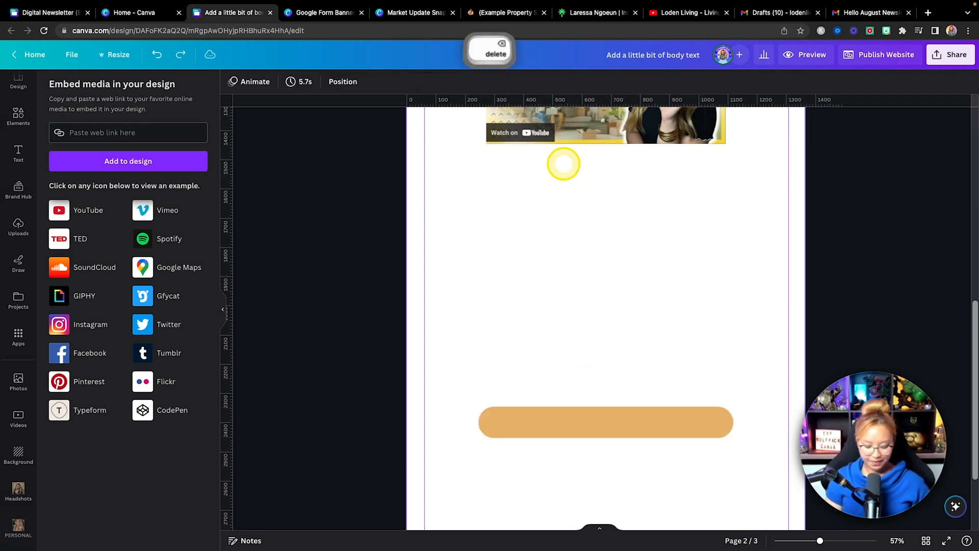
key(super+v)
drag(632, 278, 626, 190)
scroll(621, 240, up, 3)
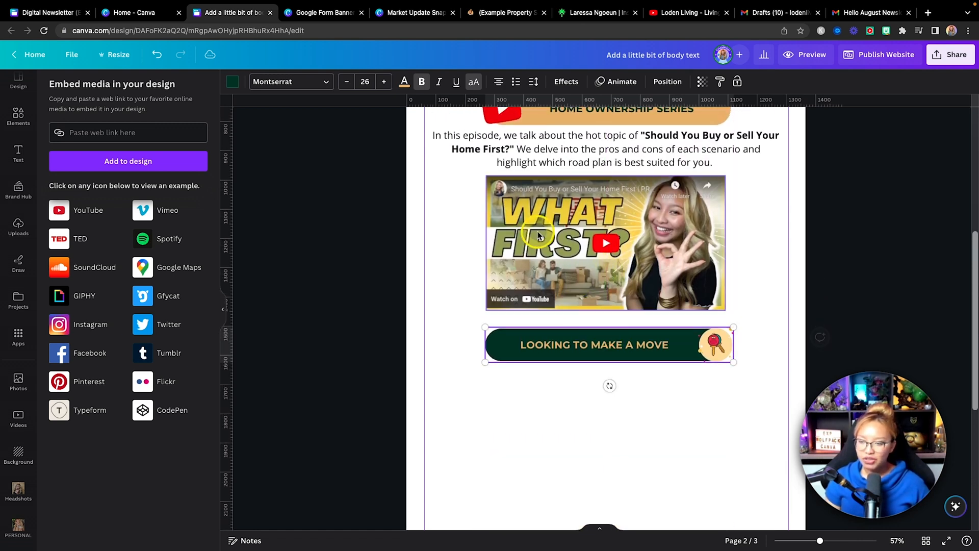
Step: Try moving the YouTube icon and "HOME OWNERSHIP SERIES" title separately off their gold bar, and undo the moves
scroll(561, 194, up, 2)
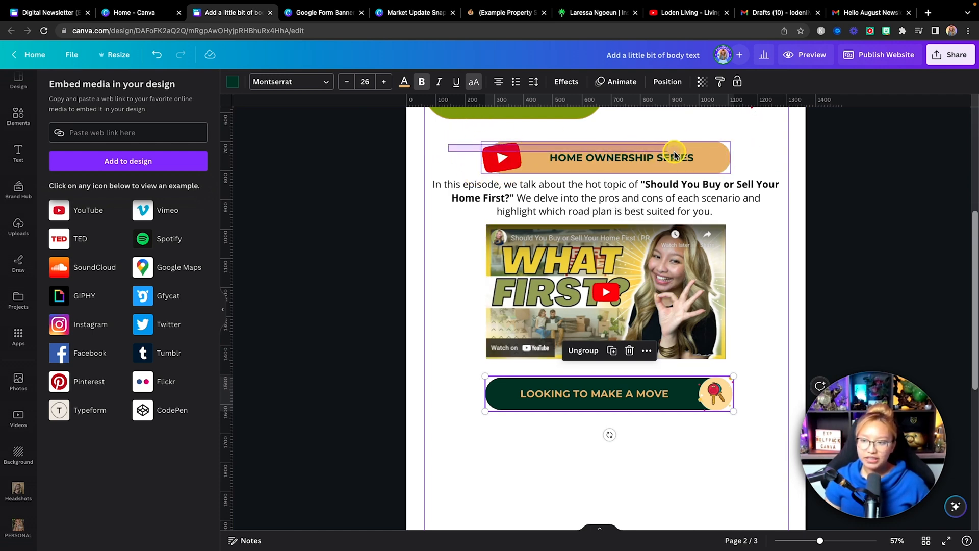
click(728, 165)
click(580, 117)
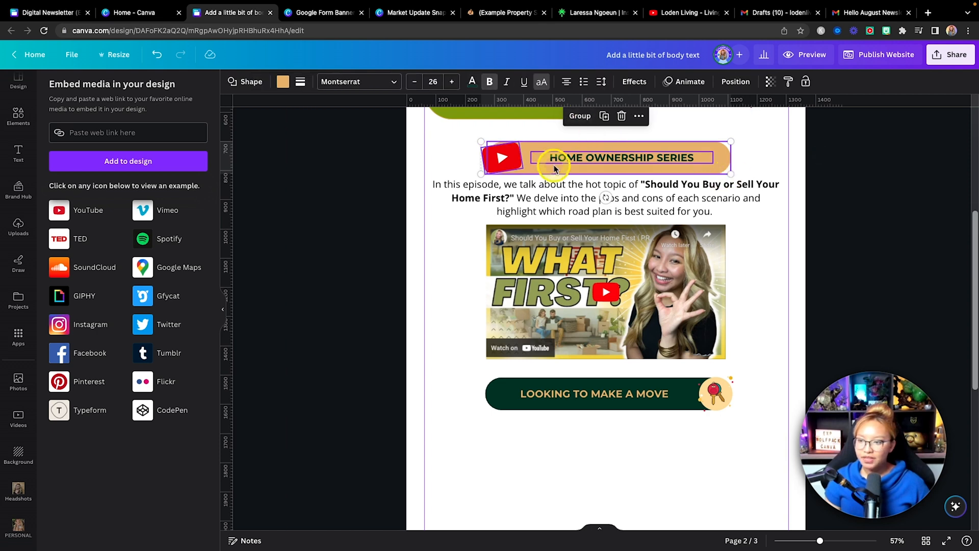
click(485, 155)
click(615, 159)
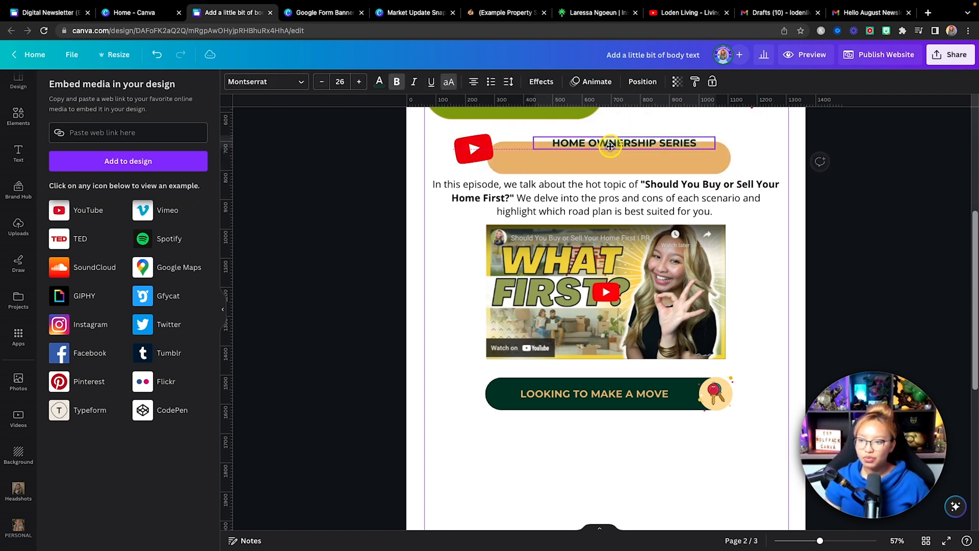
key(super+z)
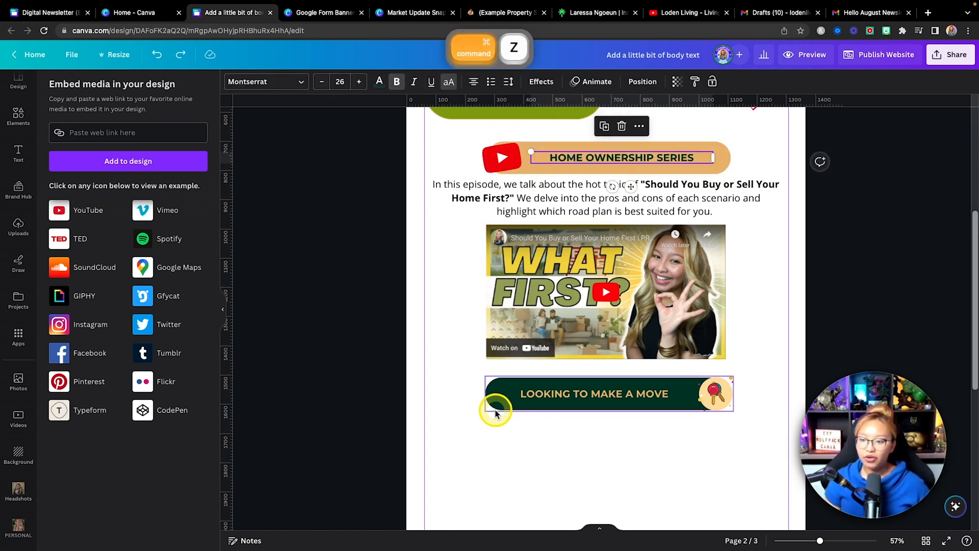
scroll(755, 214, up, 3)
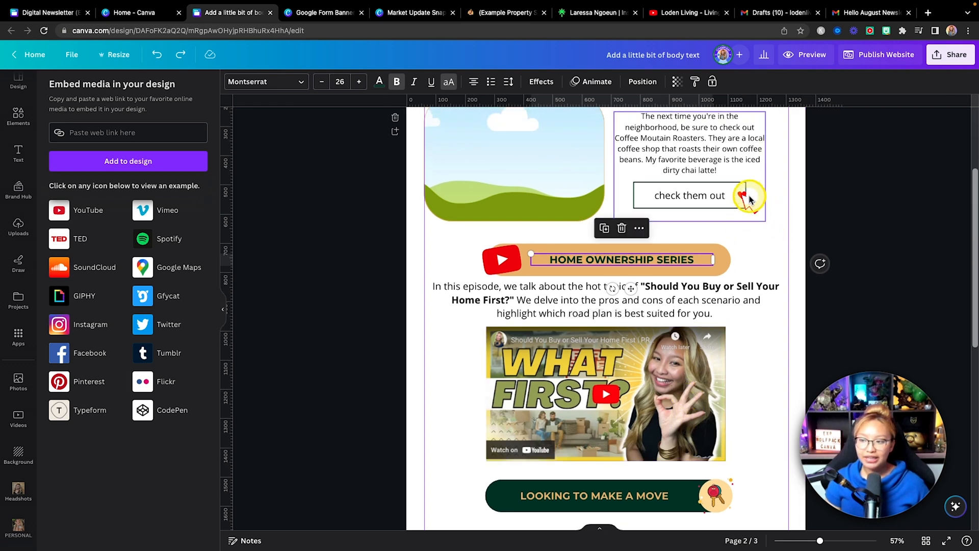
scroll(750, 193, down, 3)
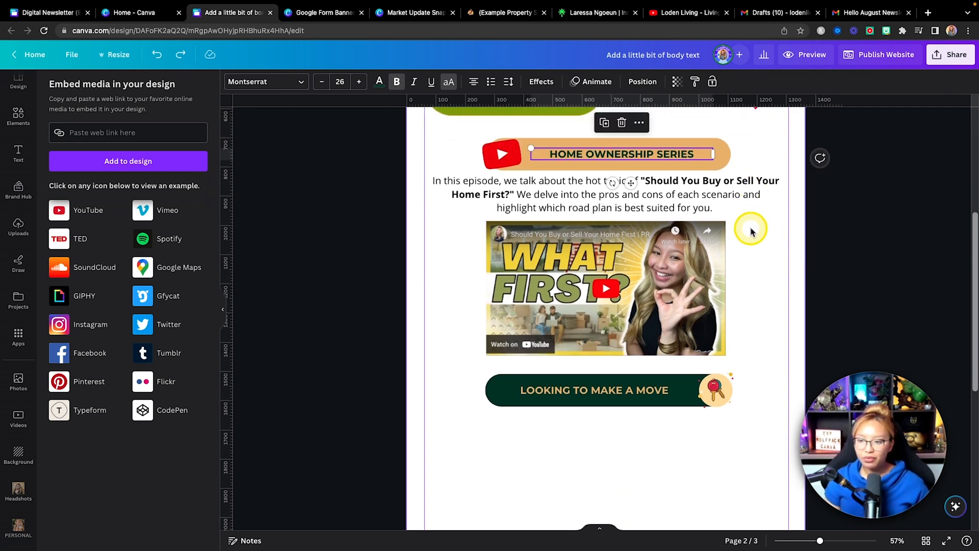
scroll(751, 231, up, 2)
scroll(751, 232, down, 1)
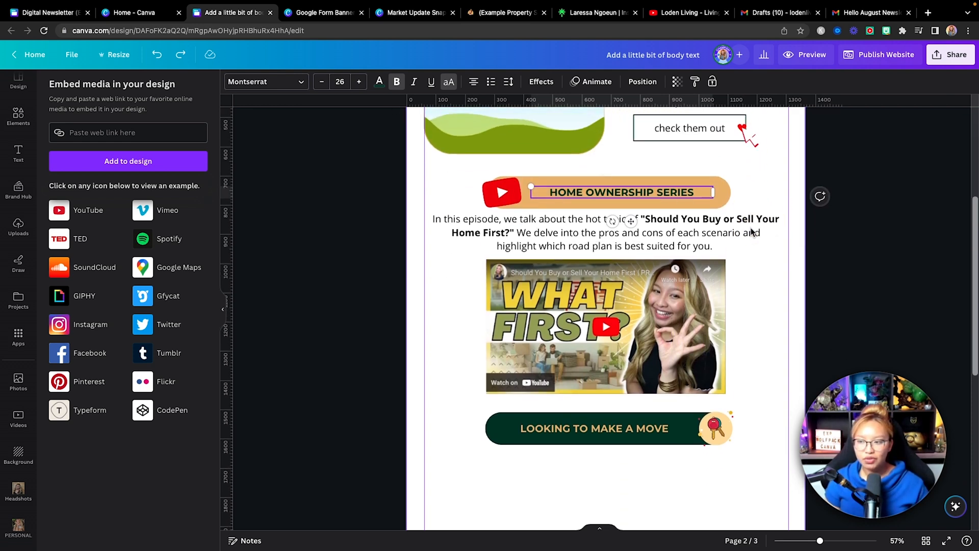
scroll(735, 224, up, 2)
scroll(697, 205, down, 7)
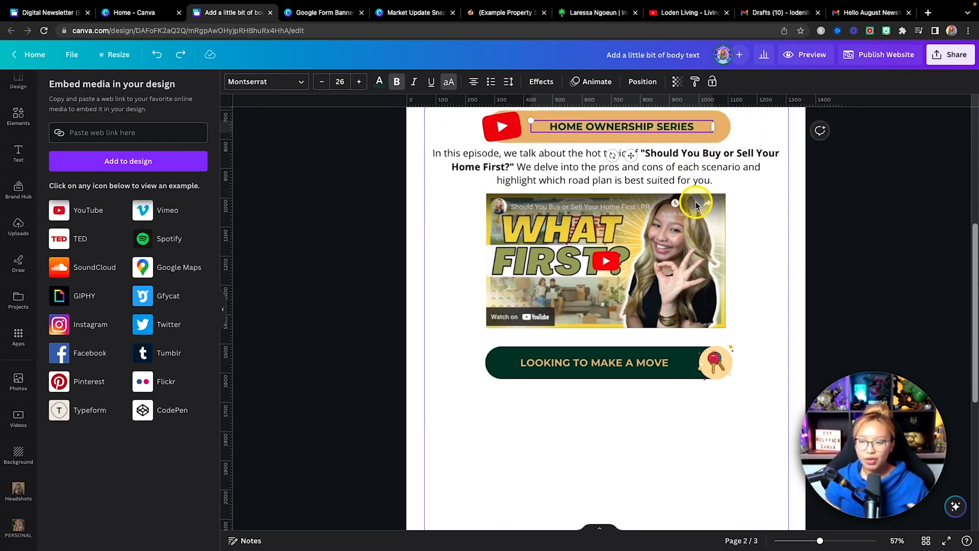
scroll(660, 343, up, 7)
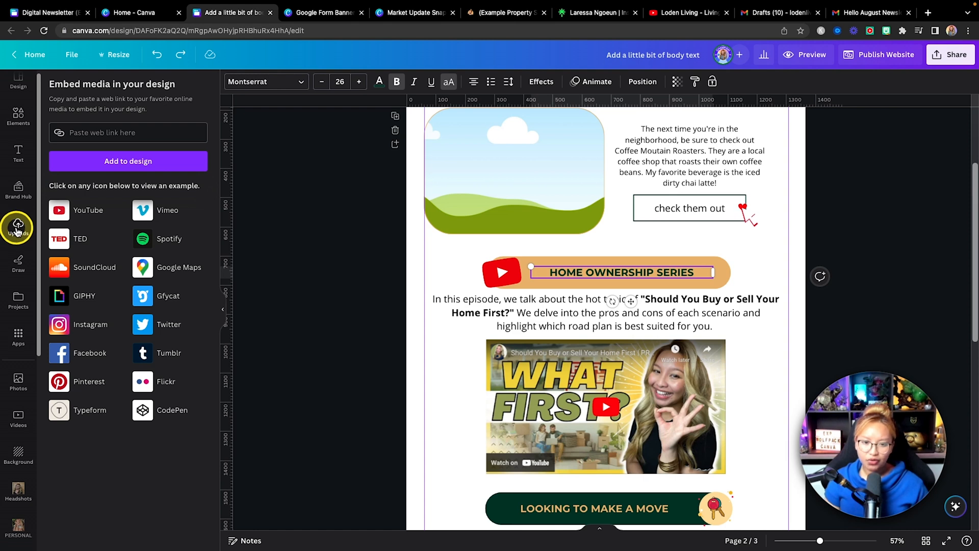
Step: Fill the image frame beside the "Coffee Moutain Roasters" text with the recently used coffee shop interior photo
click(18, 228)
scroll(17, 255, down, 1)
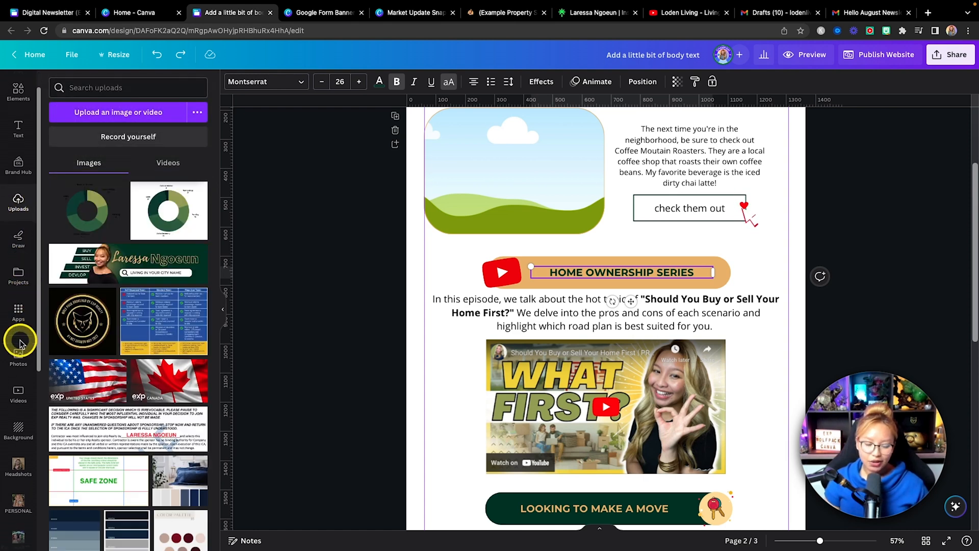
scroll(19, 357, down, 1)
click(18, 352)
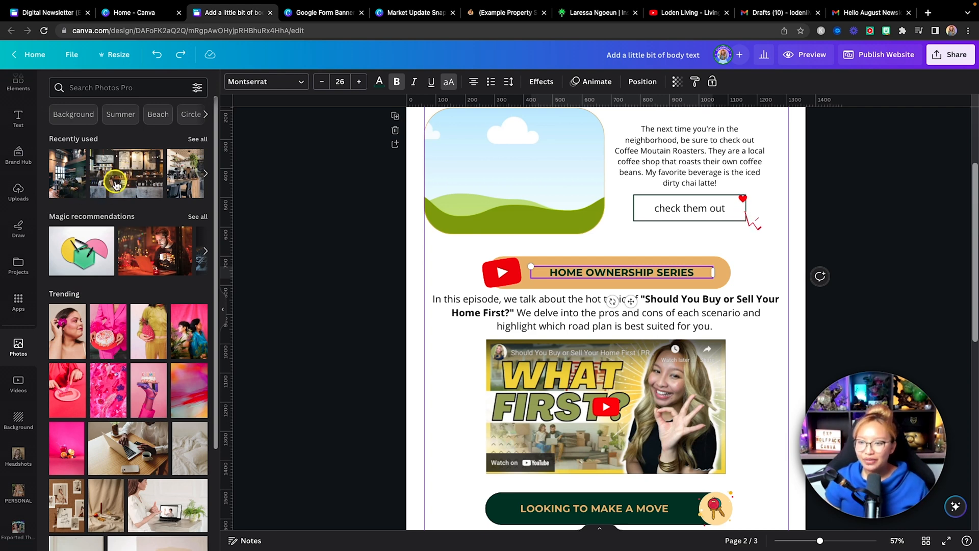
drag(115, 184, 505, 192)
scroll(505, 191, up, 5)
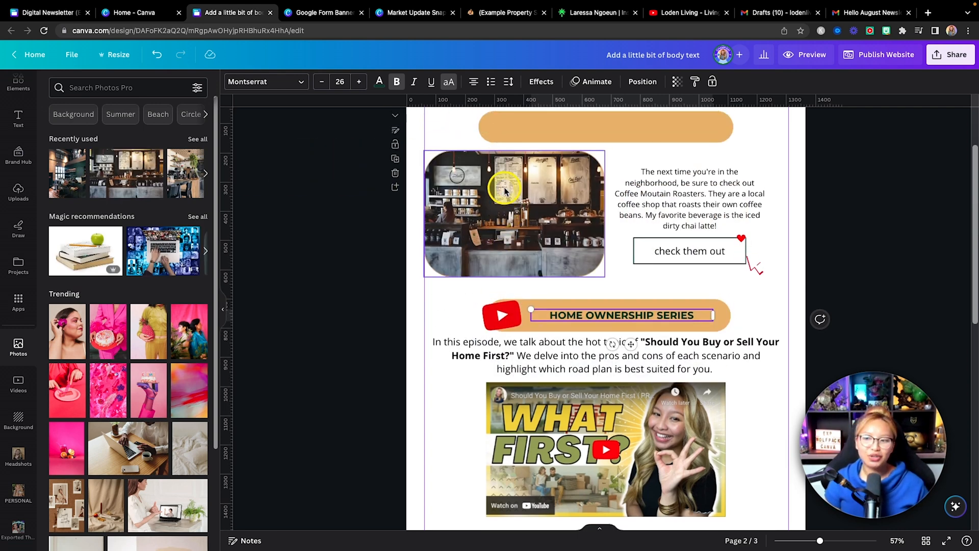
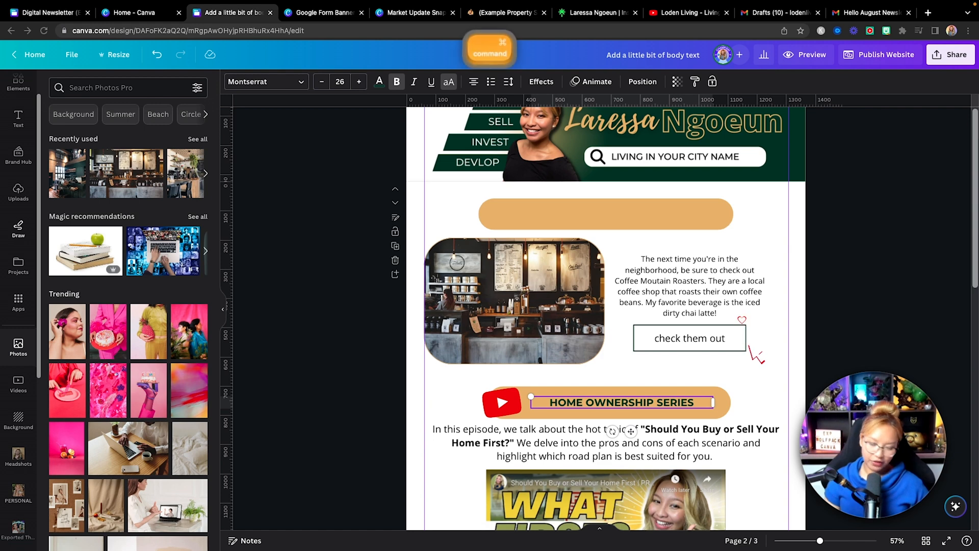
key(super+c)
key(BackSpace)
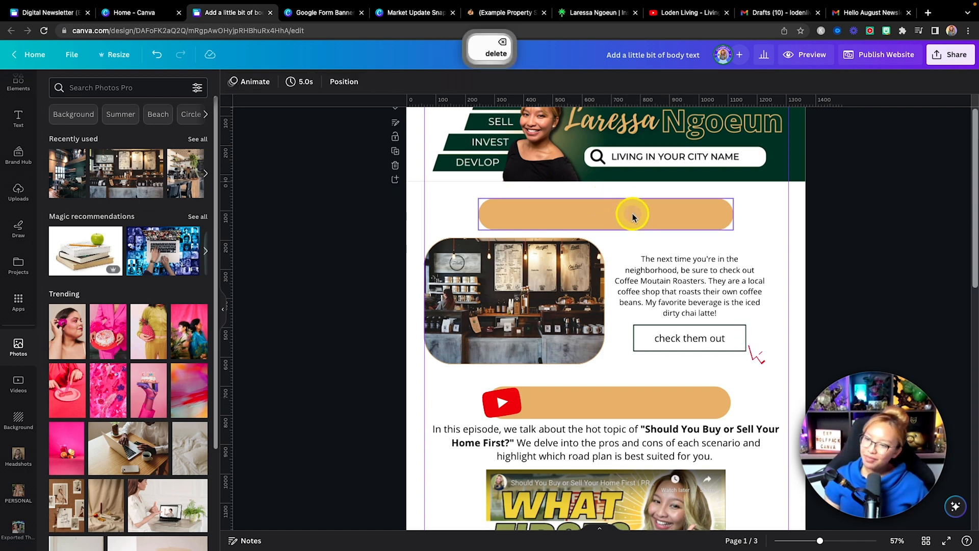
key(super+z)
Step: Delete the empty gold bar above the coffee shop photo and paste the copied banner
click(632, 217)
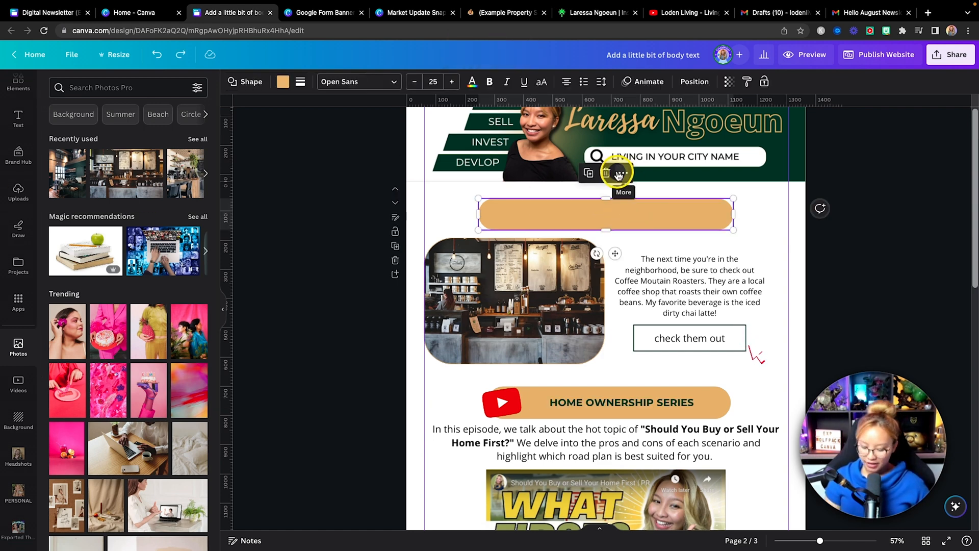
key(BackSpace)
key(super+v)
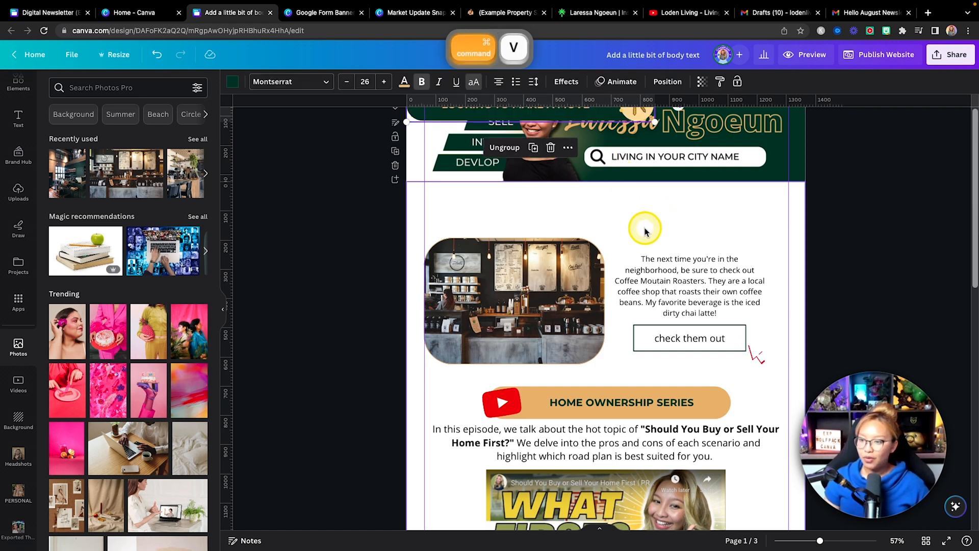
scroll(638, 225, down, 3)
scroll(641, 230, up, 3)
click(632, 210)
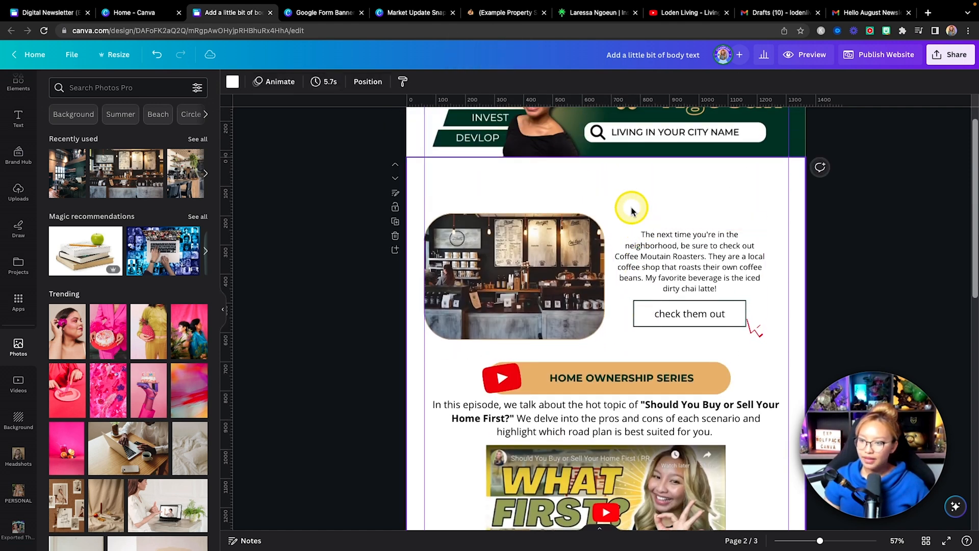
key(super+v)
drag(608, 318, 614, 262)
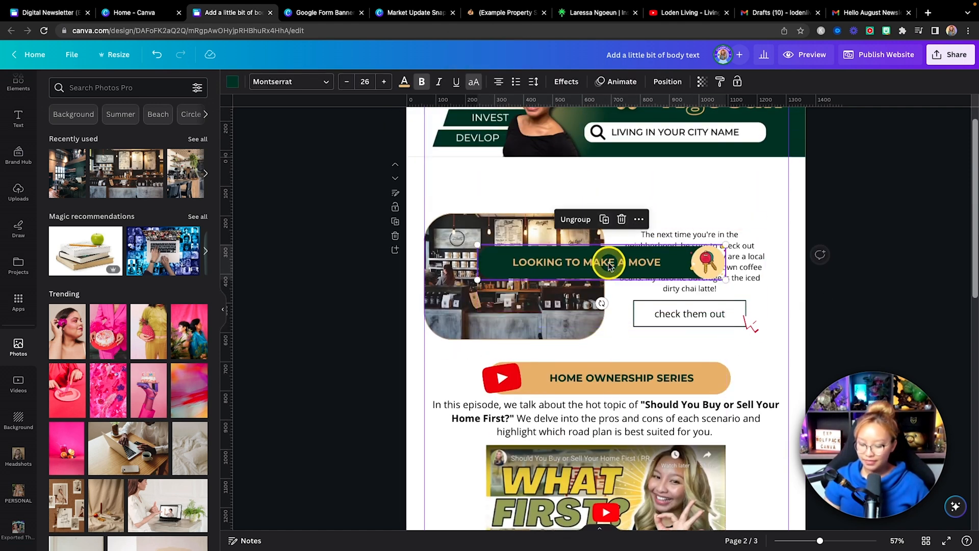
key(BackSpace)
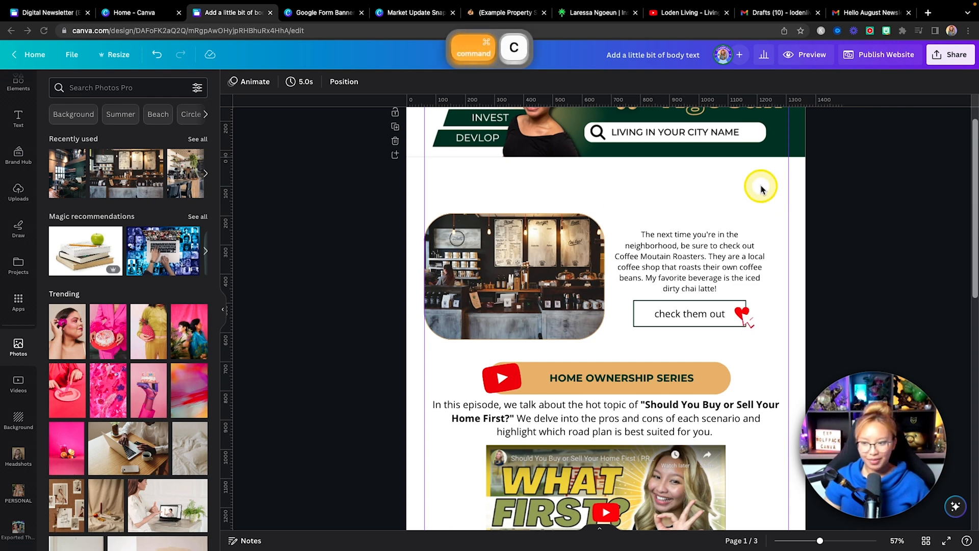
Step: Place the copied "SMALL BUSINESS SPOTLIGHT" banner above the coffee shop photo and delete the stray "LOOKING TO MAKE A MOVE" copy on page 1
key(super+v)
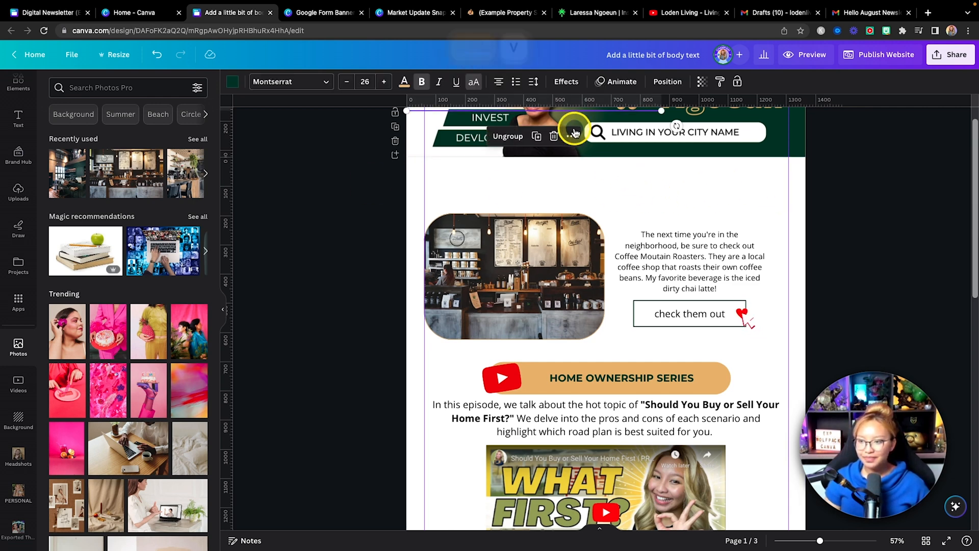
scroll(714, 242, up, 2)
drag(554, 159, 610, 251)
click(588, 141)
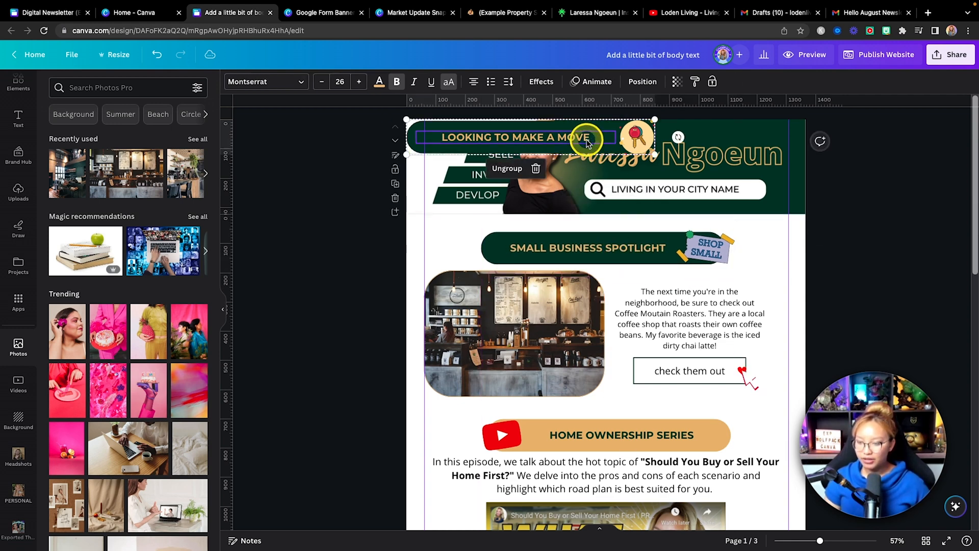
key(BackSpace)
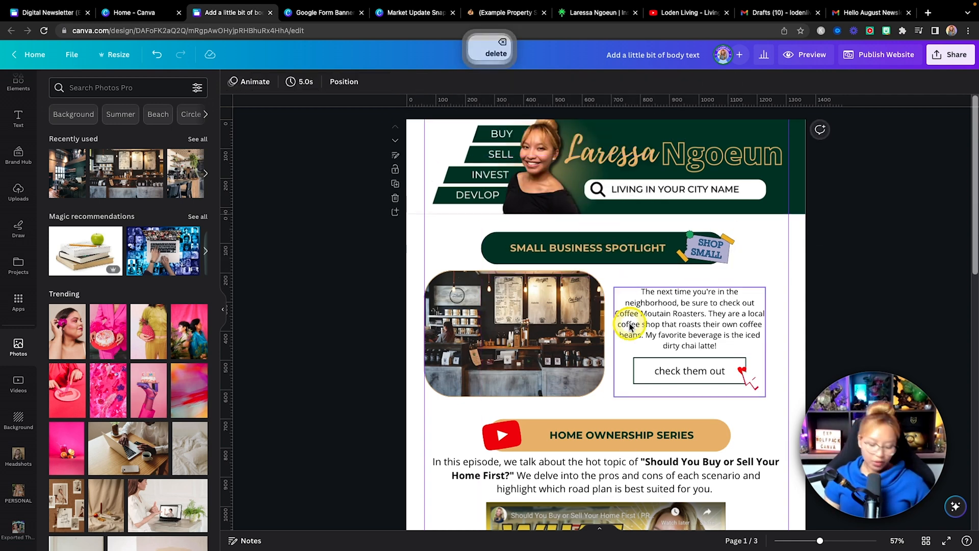
Step: Try moving all sections of page 2 down together, and undo the move
key(super+minus)
key(super+minus)
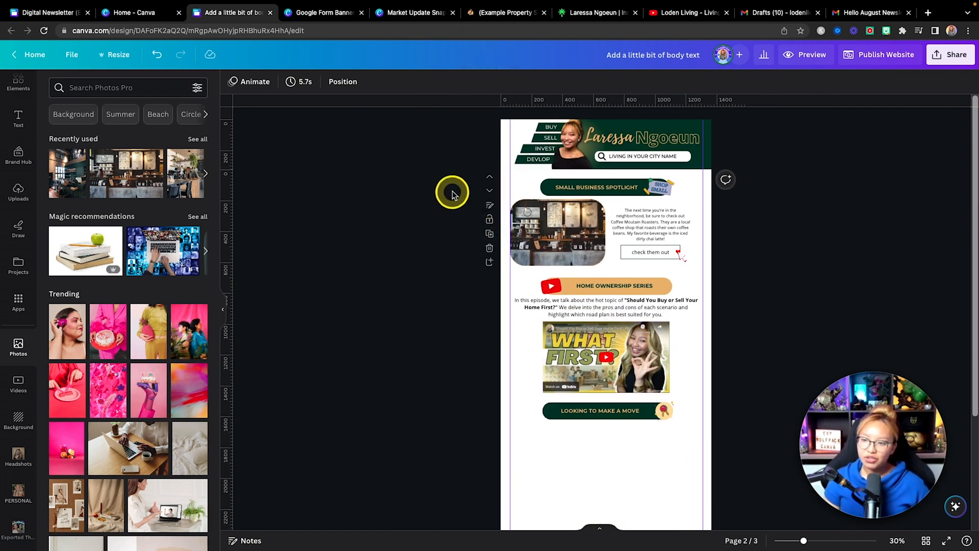
drag(455, 194, 729, 429)
drag(576, 209, 579, 228)
key(super+z)
Step: Unlock the coffee shop text and button group, and move all page 2 sections down together to clear space below the header
click(672, 240)
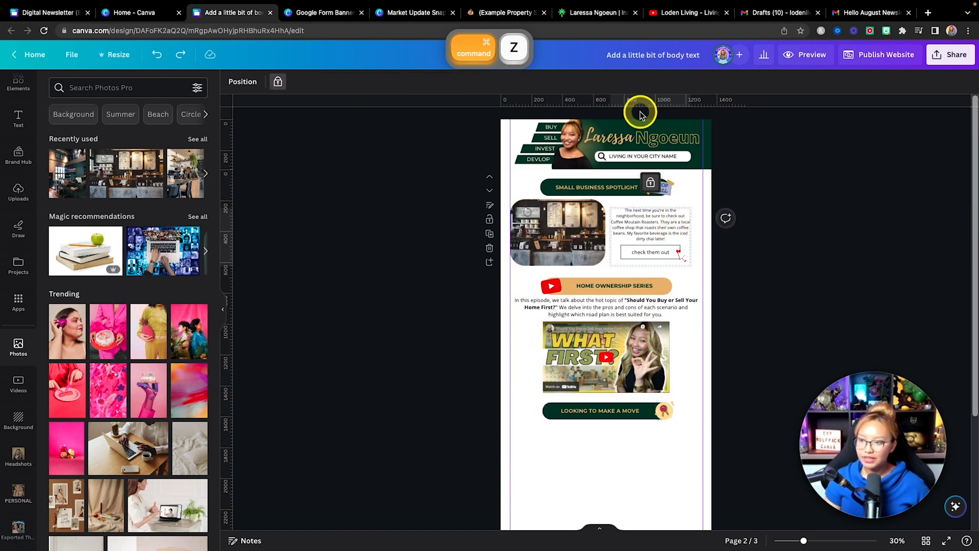
click(278, 84)
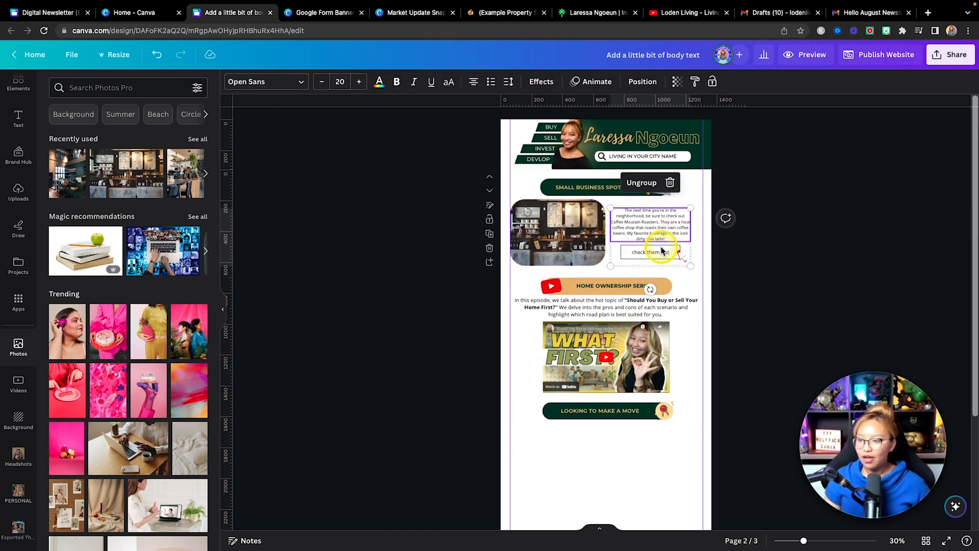
drag(463, 203, 781, 410)
drag(590, 254, 591, 288)
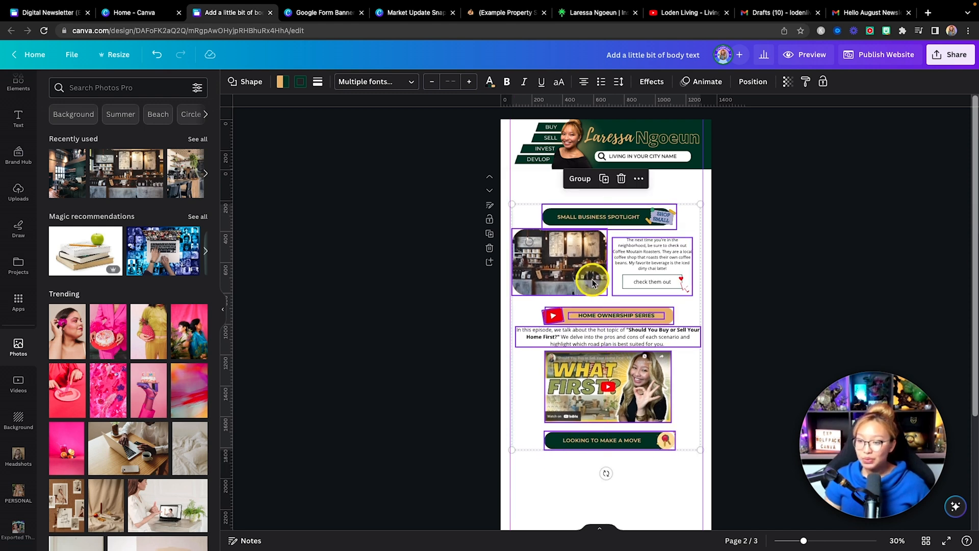
click(760, 196)
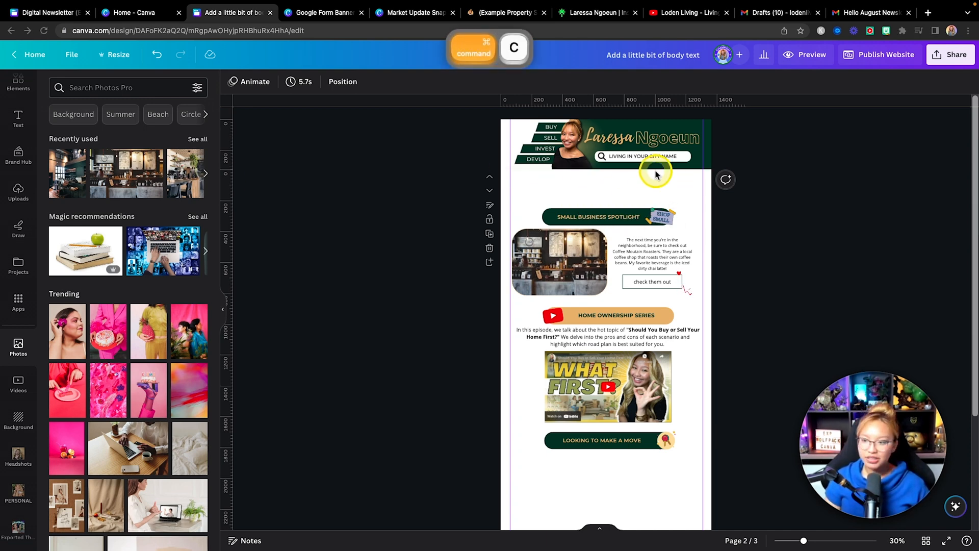
click(624, 192)
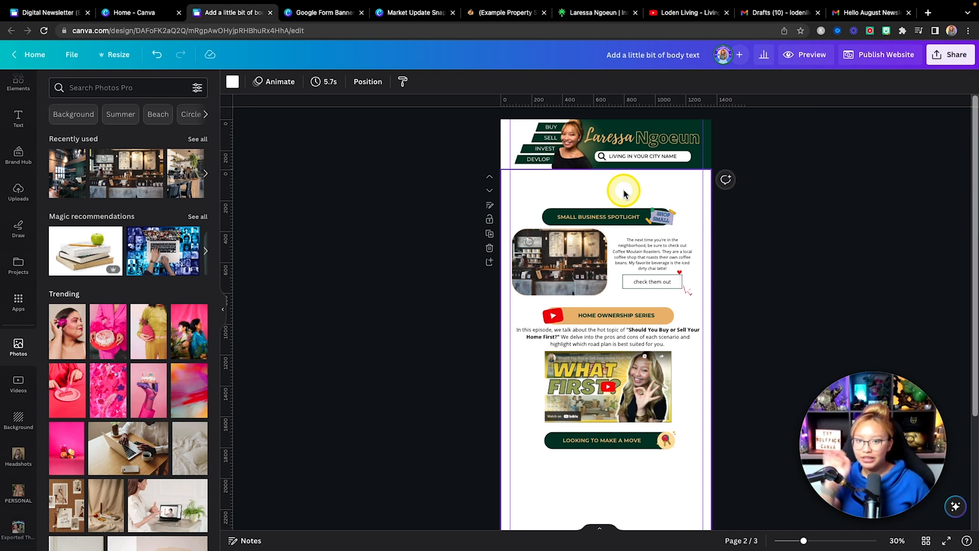
key(super+v)
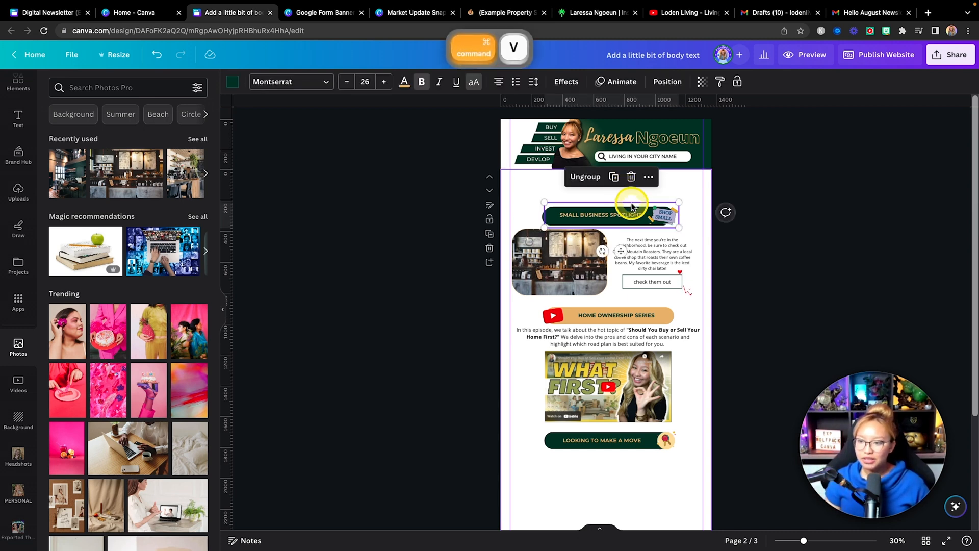
key(super+z)
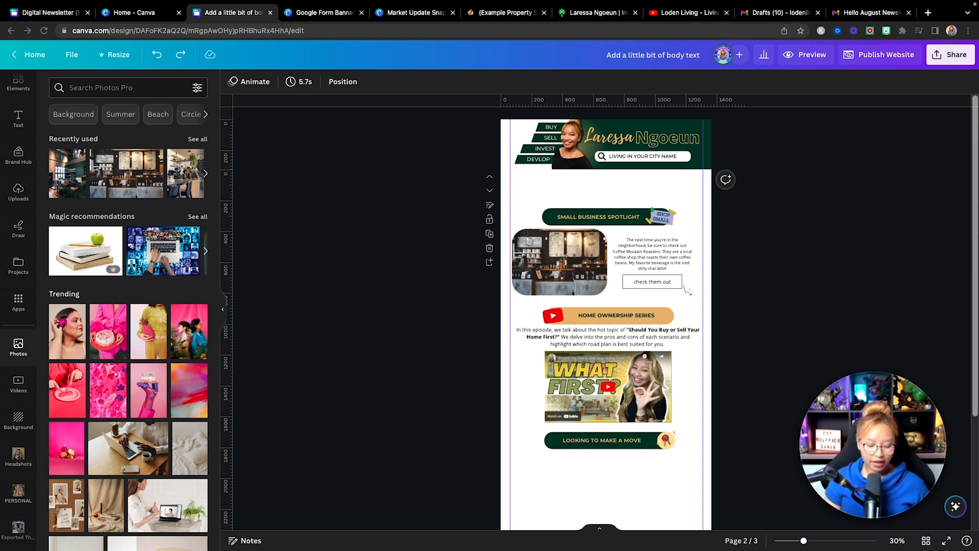
Step: Copy the "hello august" title group and paste it below the header, above the "SMALL BUSINESS SPOTLIGHT" banner
key(super+c)
key(super+v)
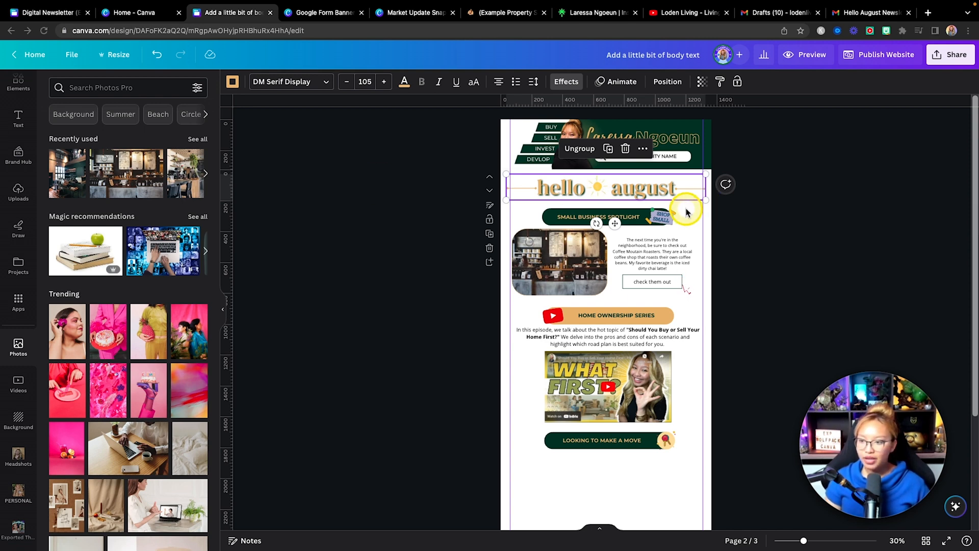
super+scroll(686, 212, up, 5)
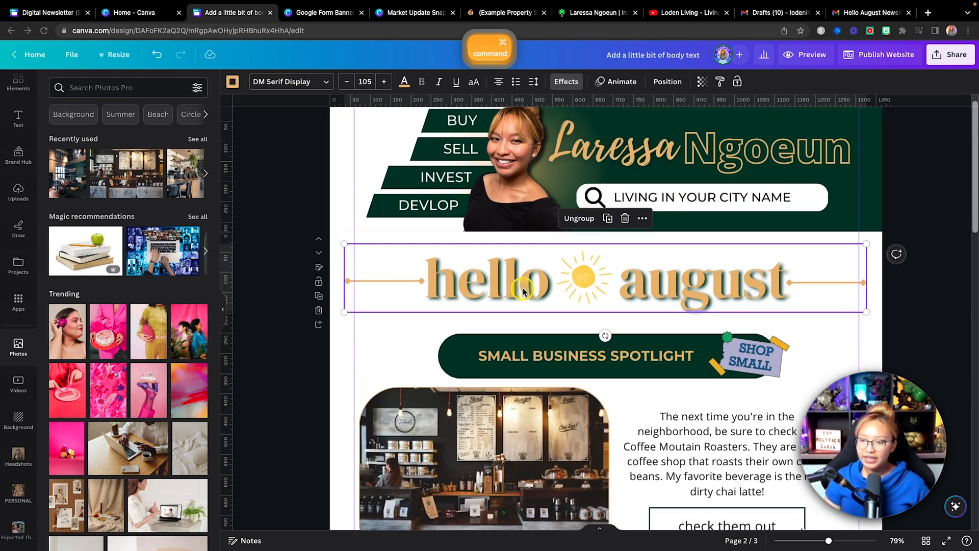
Step: Ungroup the "hello august" title and delete the sun graphic between the two words
click(384, 291)
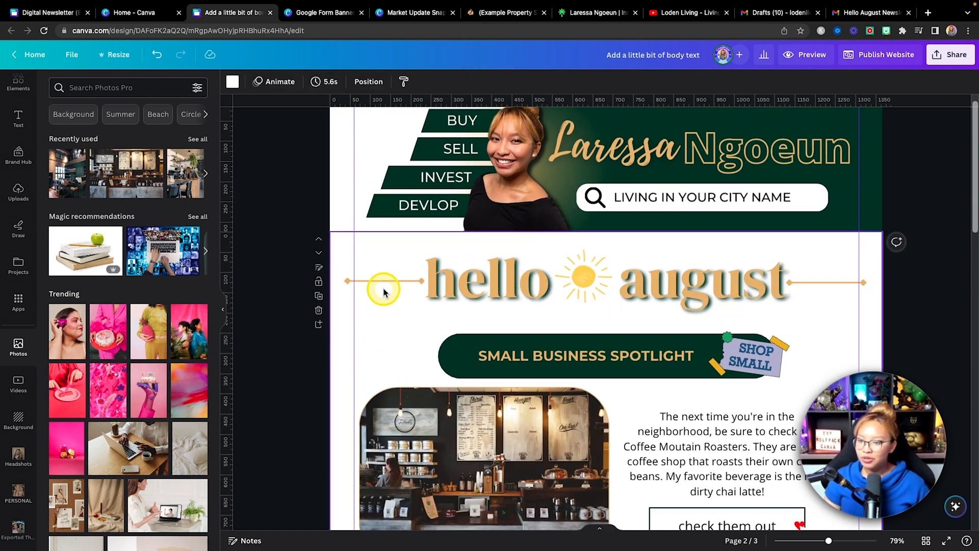
click(536, 279)
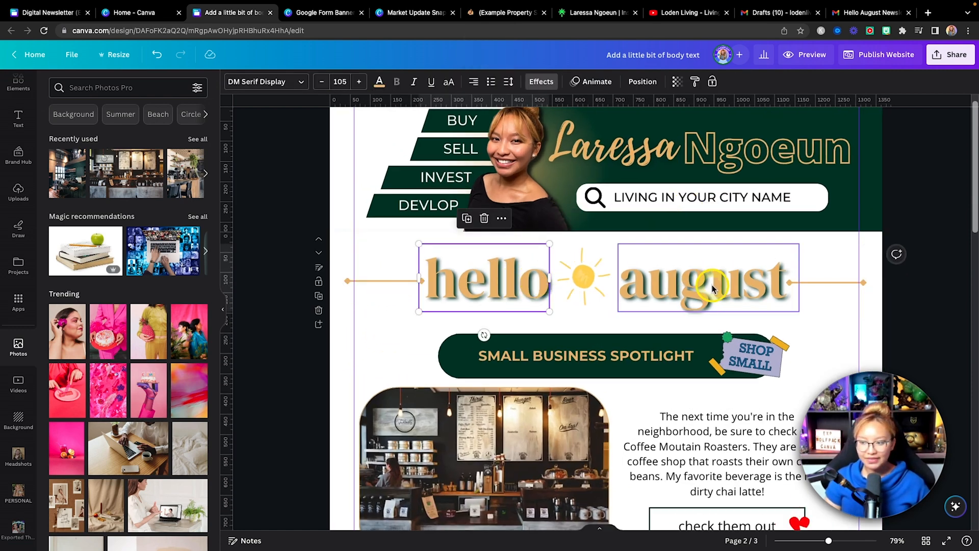
click(586, 280)
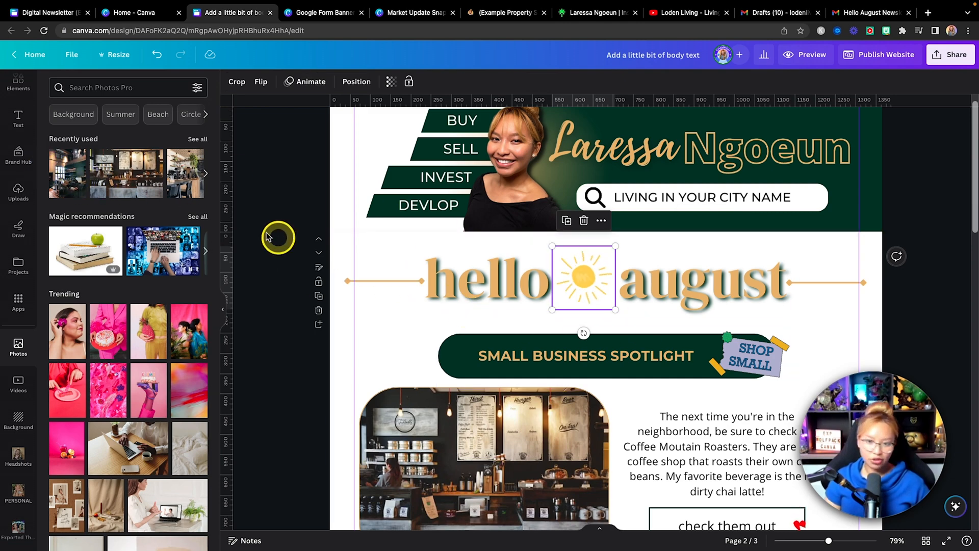
click(18, 122)
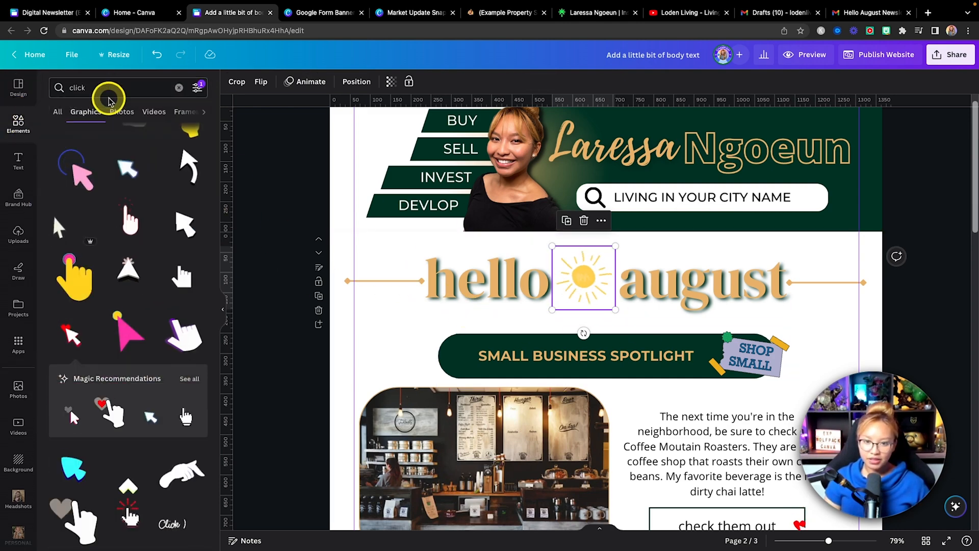
key(BackSpace)
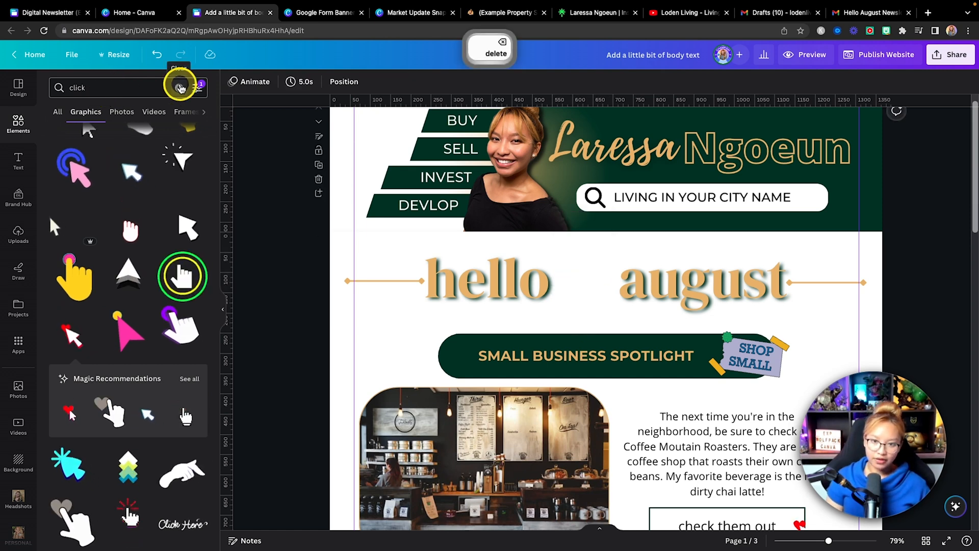
Step: Search the elements for "sun sticker" and filter the results to animated ones
click(180, 88)
text(sun)
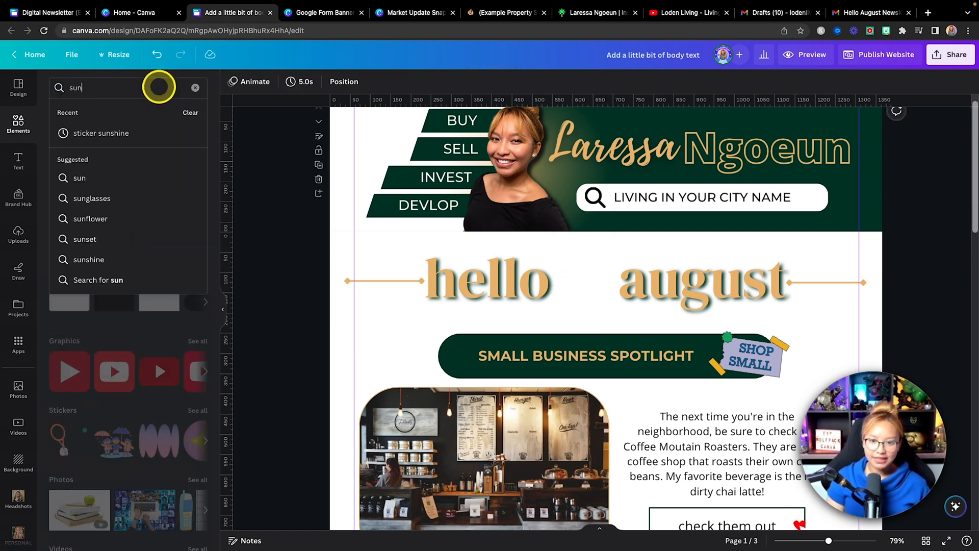
text( sticke)
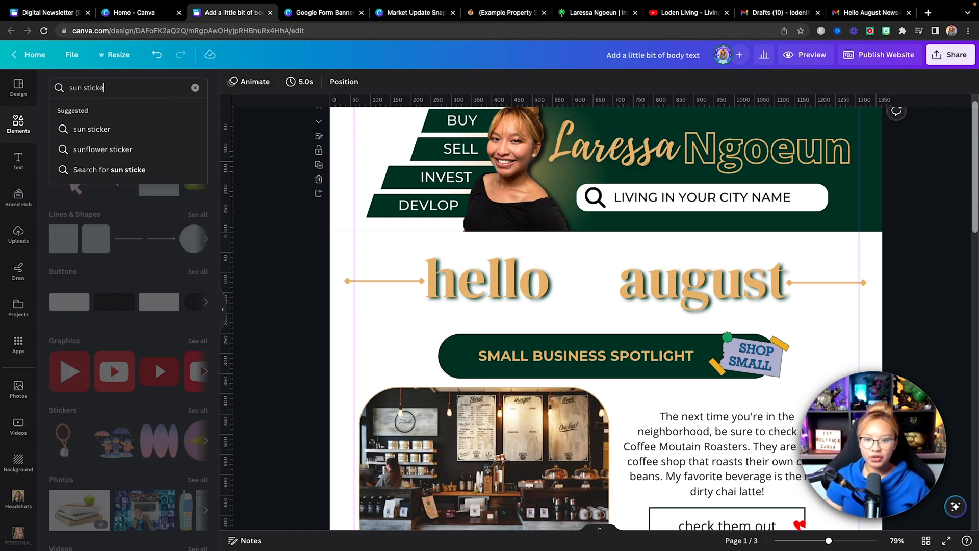
click(187, 129)
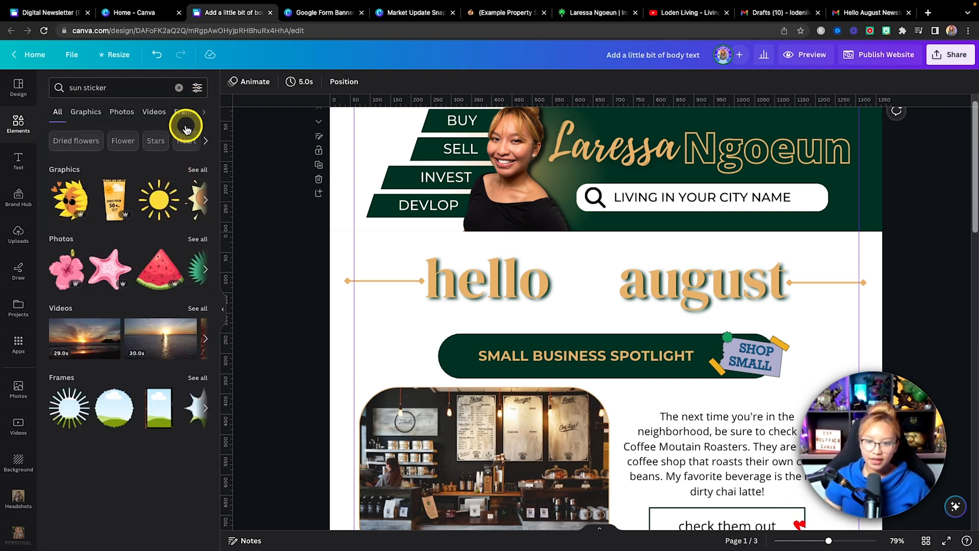
click(198, 88)
click(151, 292)
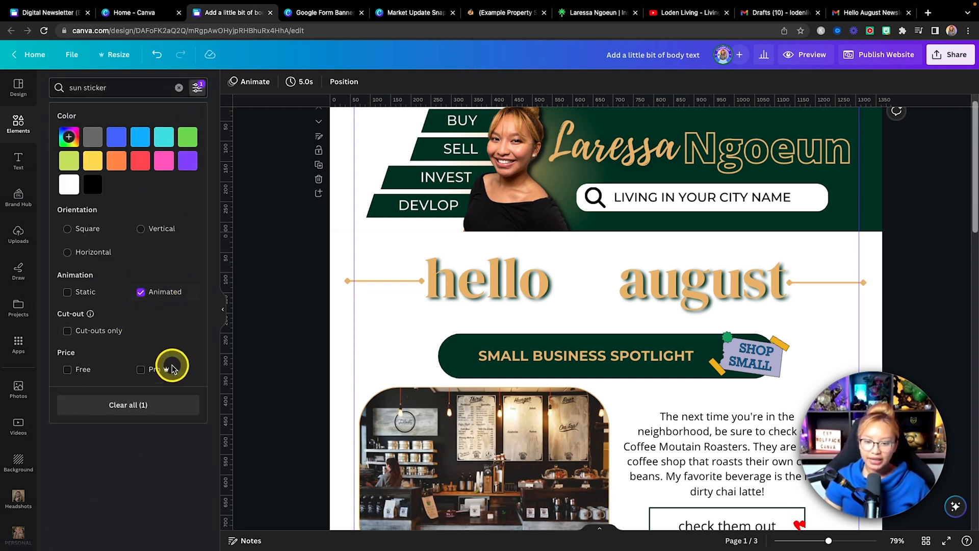
click(141, 88)
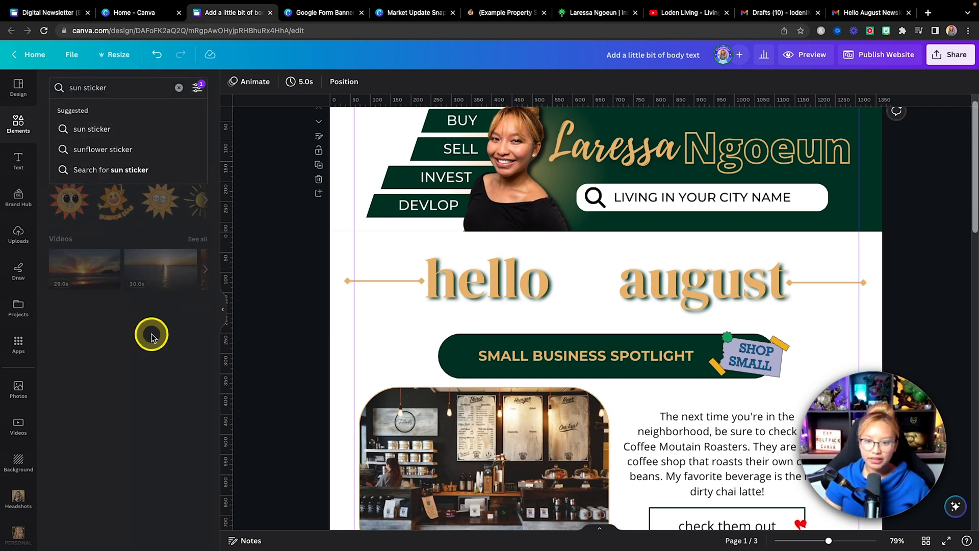
click(159, 380)
Step: Add the plain yellow animated sun with thin rays and scale it down to fit between "hello" and "august"
scroll(152, 201, right, 1)
scroll(152, 204, right, 2)
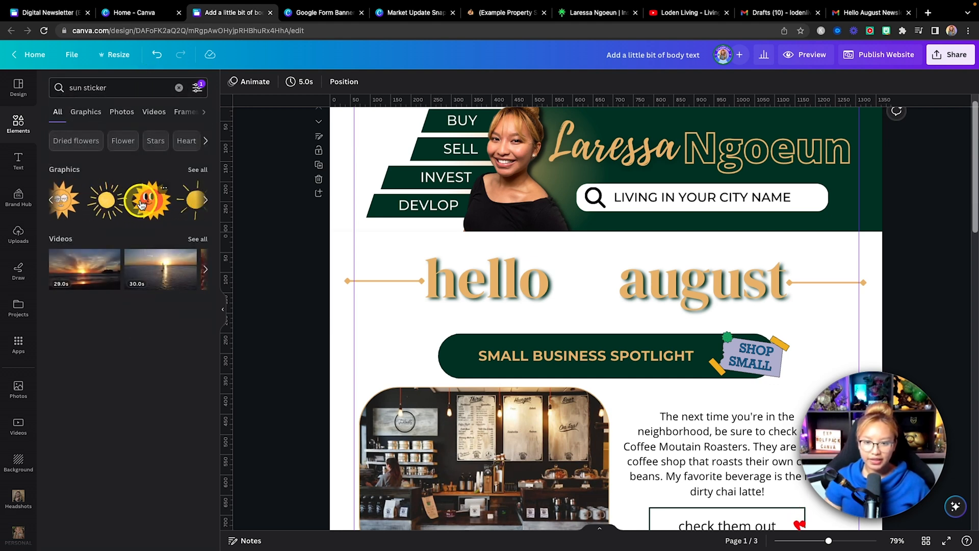
drag(113, 192, 120, 267)
click(102, 211)
drag(640, 199, 627, 322)
drag(594, 286, 596, 290)
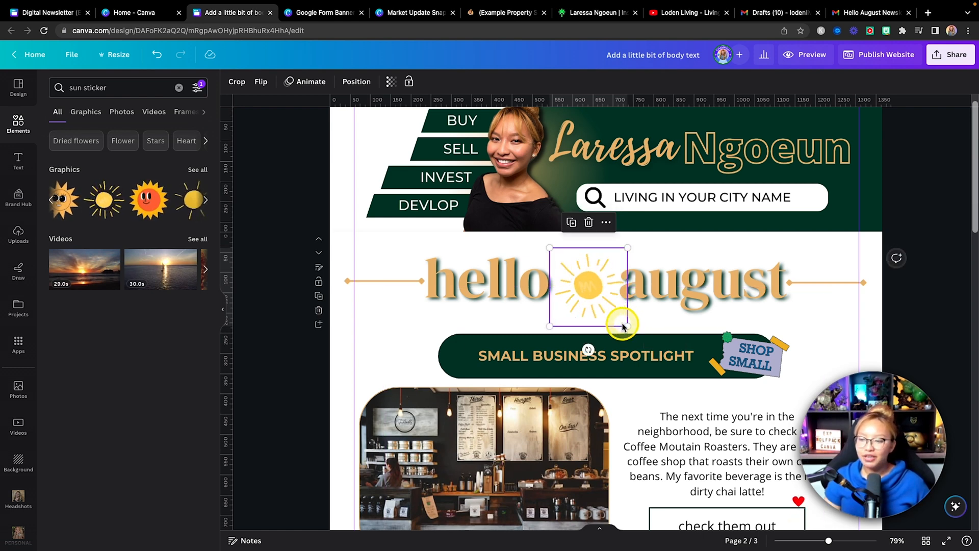
drag(627, 325, 597, 291)
click(401, 281)
key(Delete)
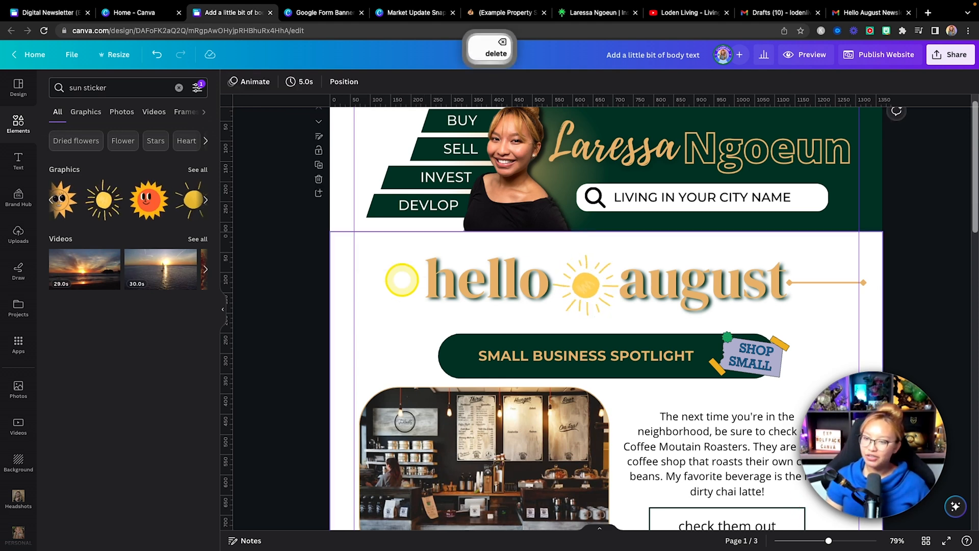
key(super+z)
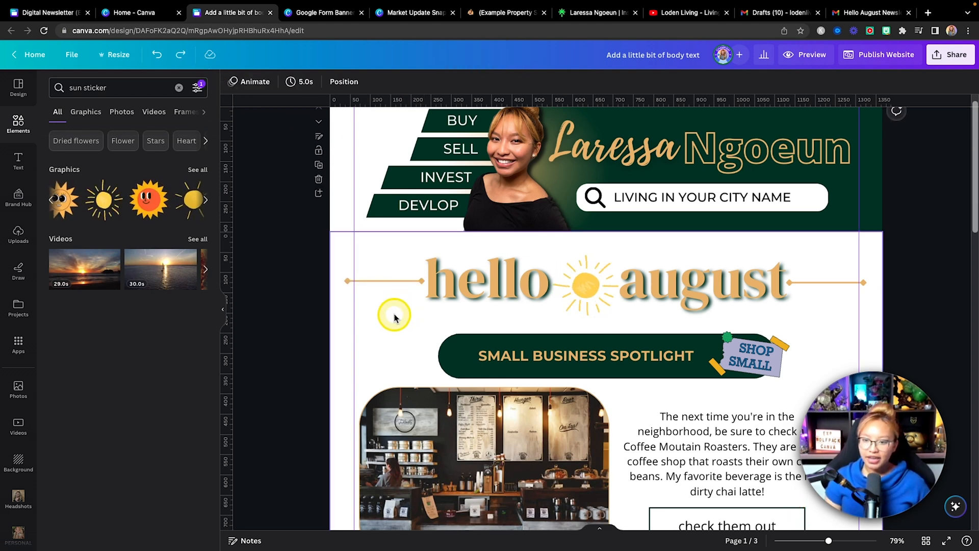
Step: Set the line start of the gold line before "hello" to the filled diamond
click(382, 281)
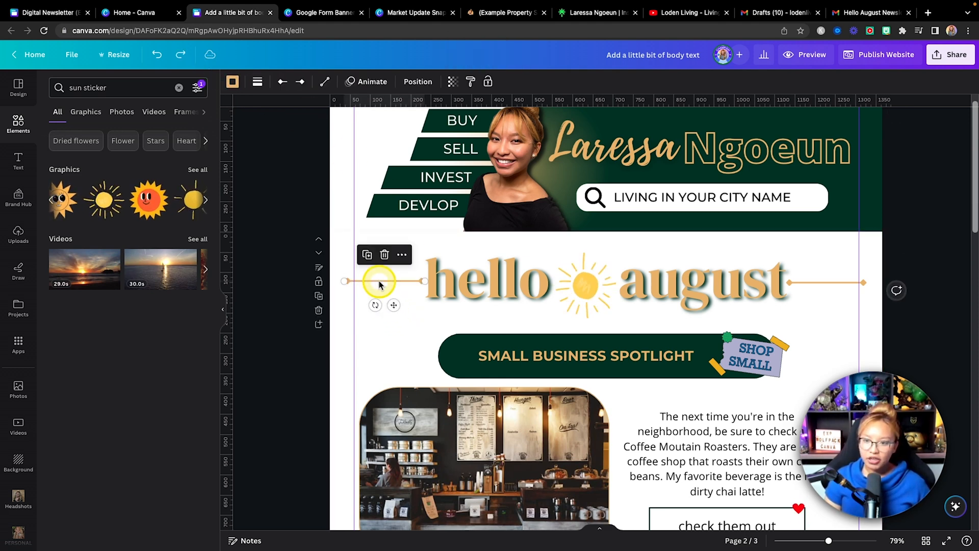
click(285, 88)
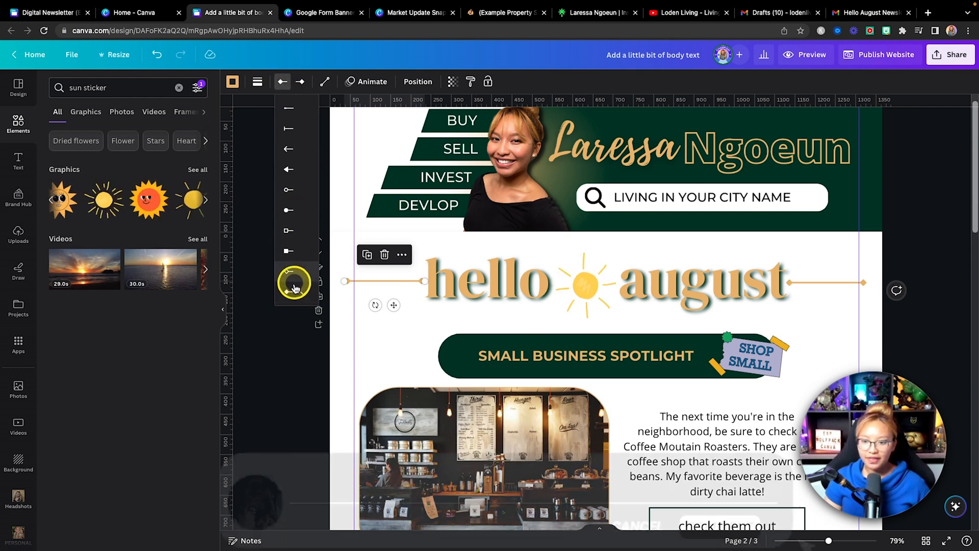
click(294, 288)
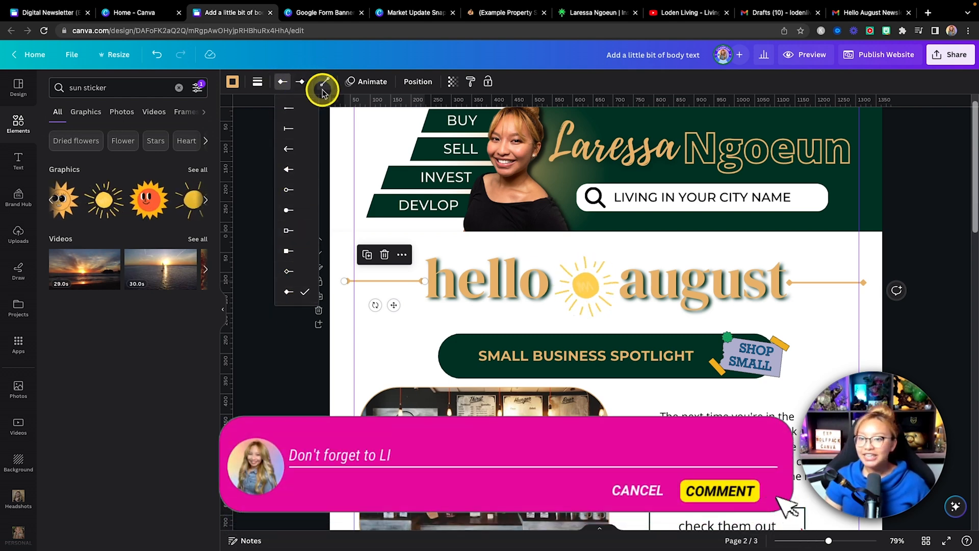
click(932, 313)
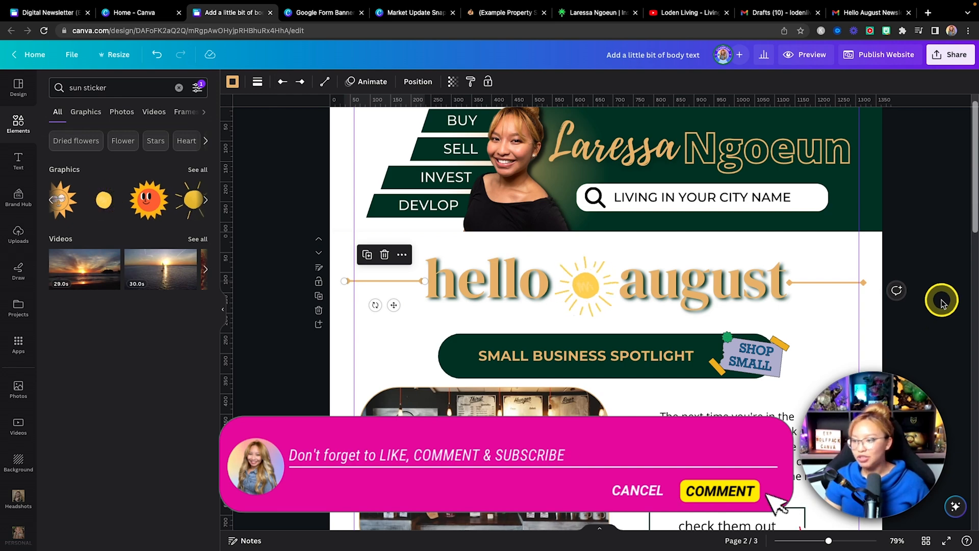
Step: Group and lock all the "hello august" title elements, and lock the coffee shop text and button group
drag(943, 303, 346, 268)
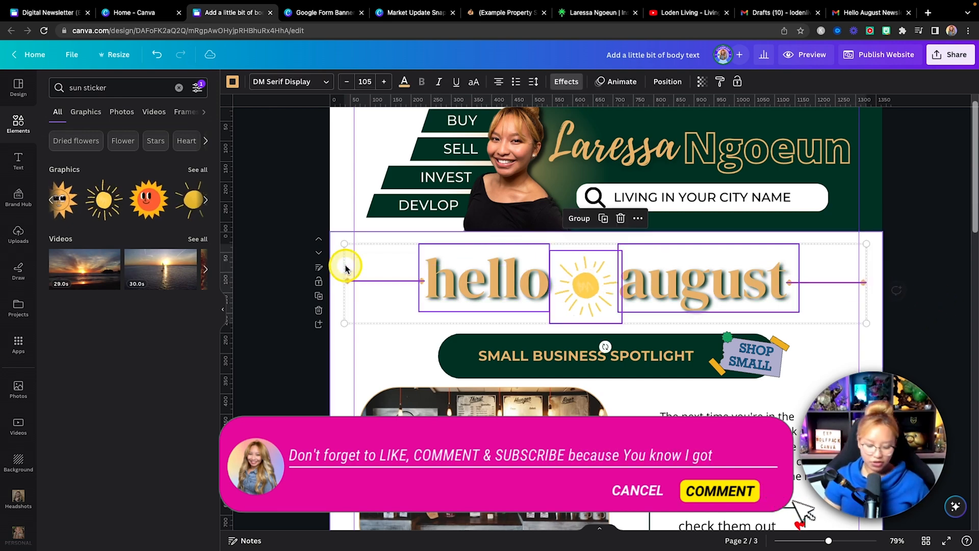
key(super+g)
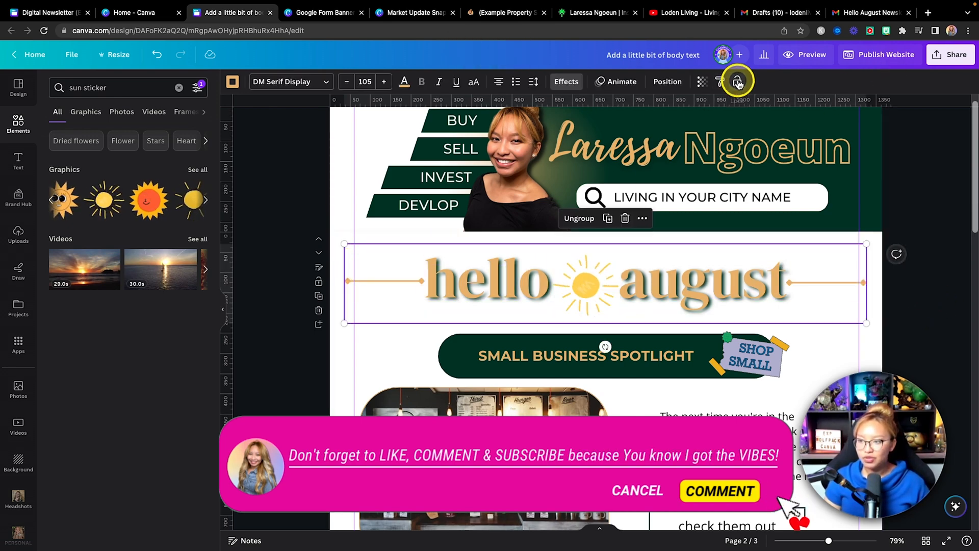
scroll(776, 213, down, 5)
click(765, 285)
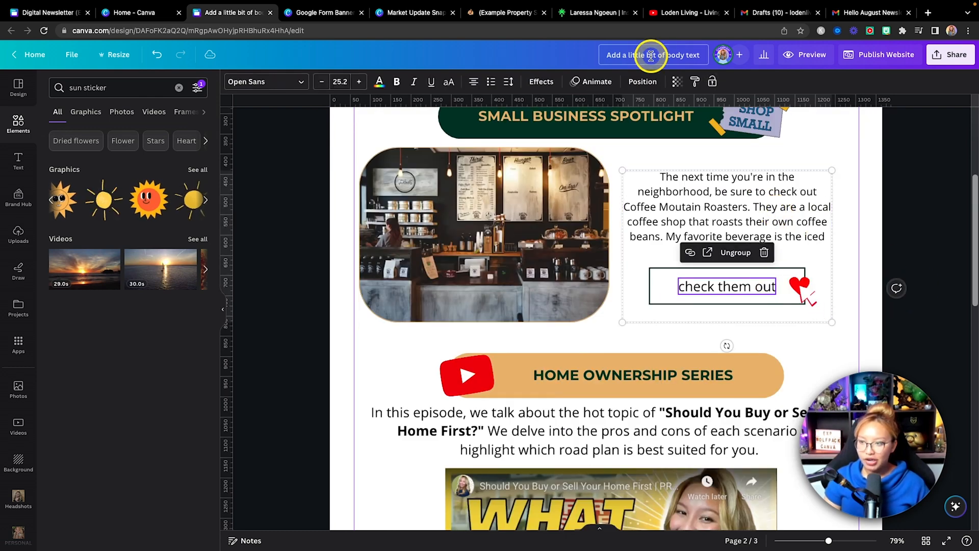
click(712, 82)
scroll(719, 204, down, 3)
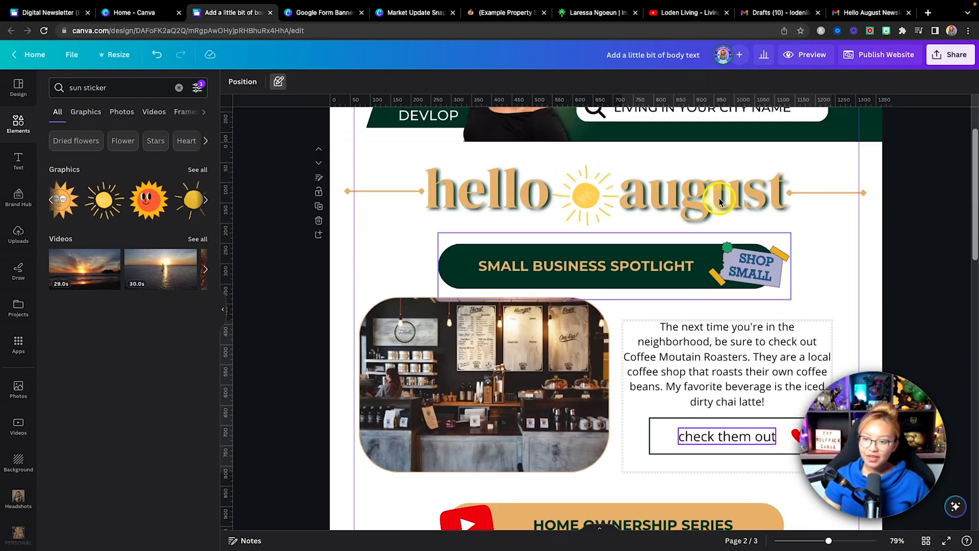
Step: Lengthen page 2 downward above the green footer and nudge the empty gold bar slightly down
click(721, 214)
scroll(722, 213, down, 3)
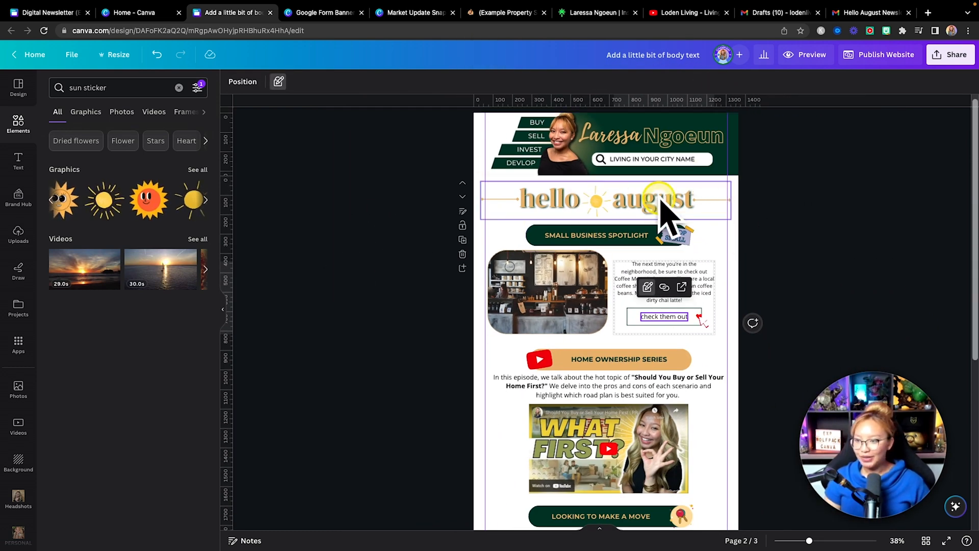
scroll(693, 306, up, 2)
scroll(692, 306, down, 7)
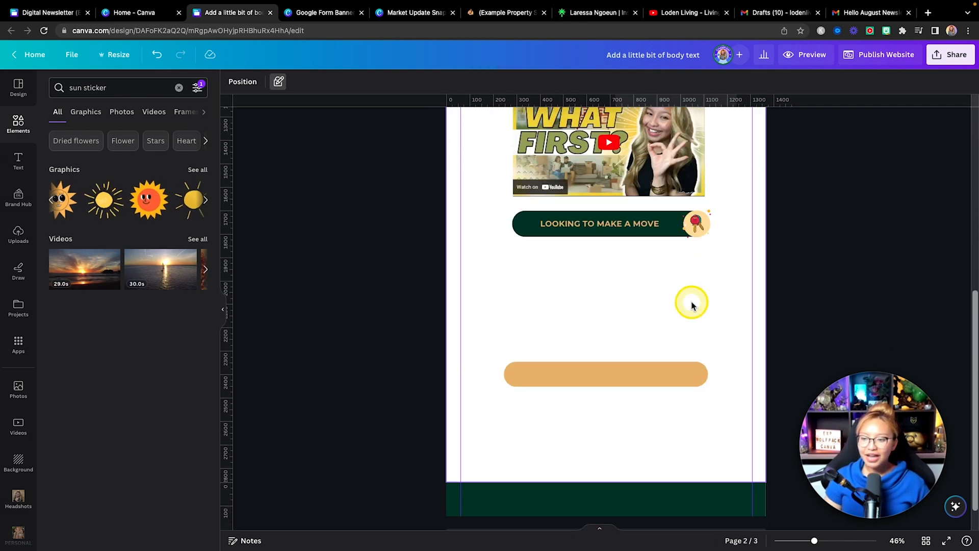
click(633, 415)
scroll(632, 416, down, 1)
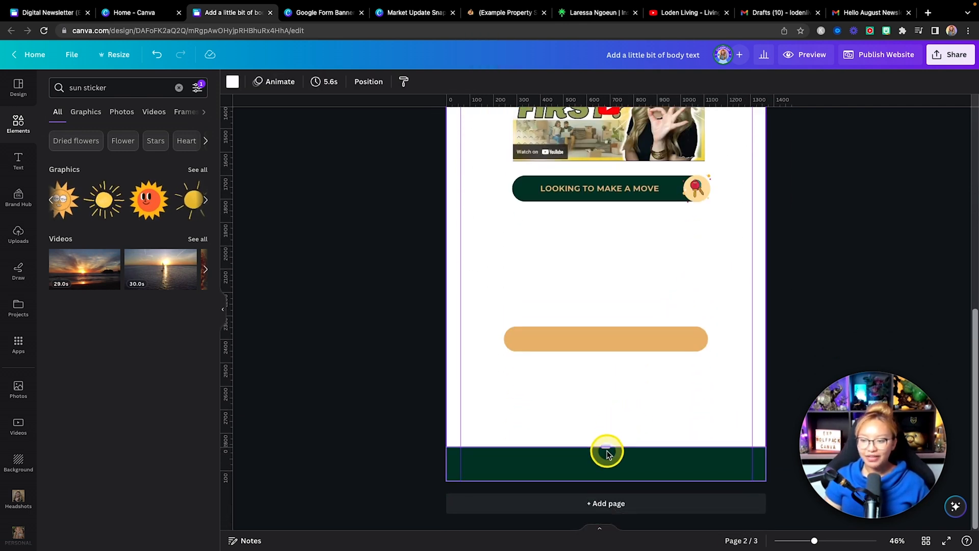
drag(607, 467, 599, 508)
drag(600, 348, 600, 354)
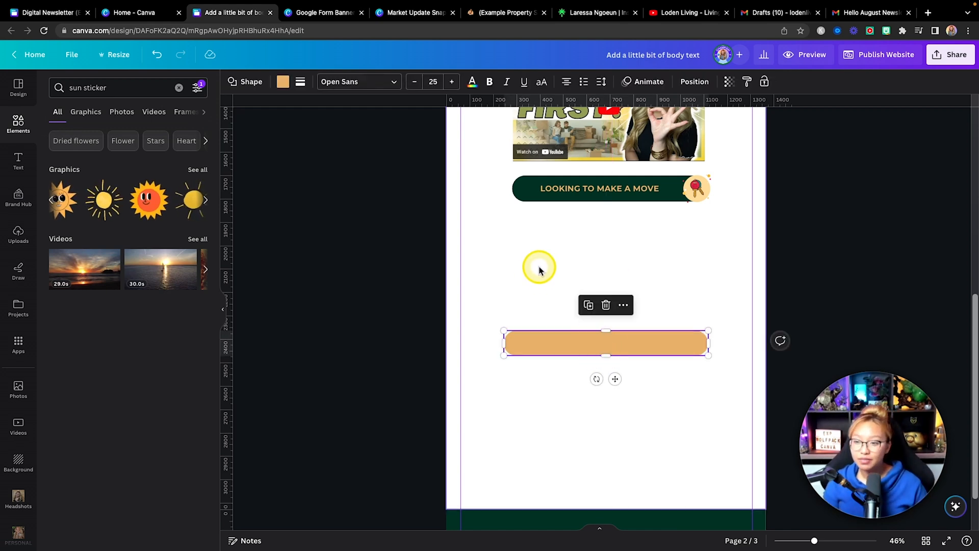
Step: Copy the "Check out this month's featured property listings" paragraph, paste it on page 2, and place it directly under the "LOOKING TO MAKE A MOVE" banner
click(540, 270)
scroll(540, 270, up, 3)
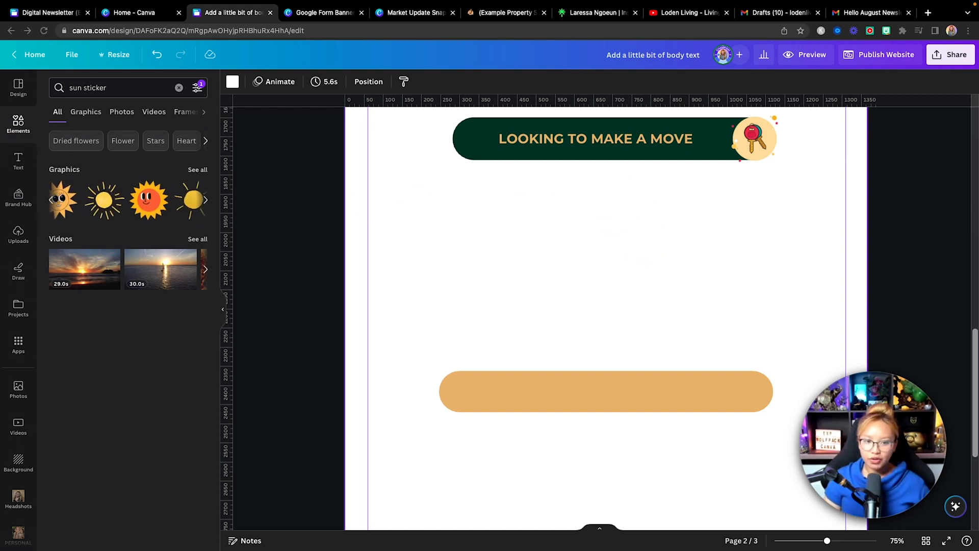
key(super+c)
key(super+v)
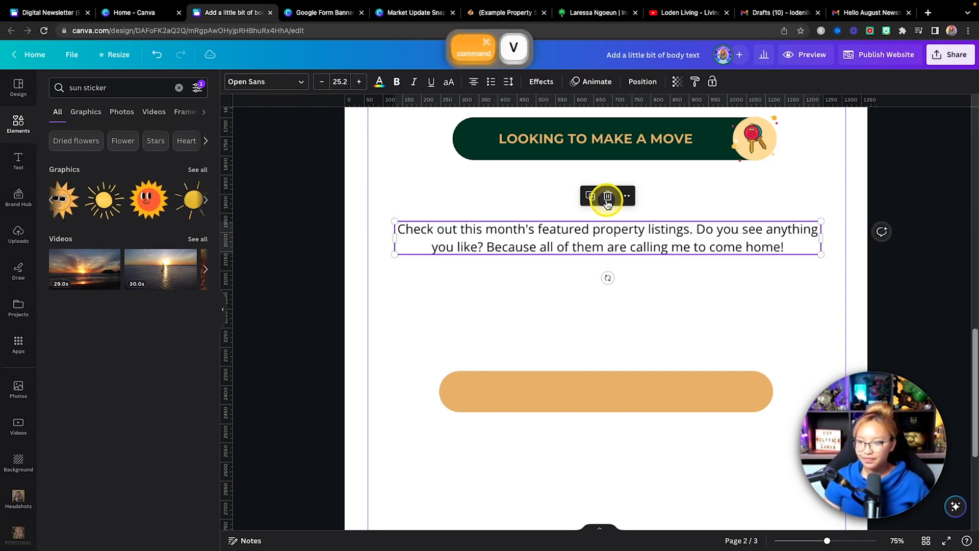
drag(604, 250, 612, 196)
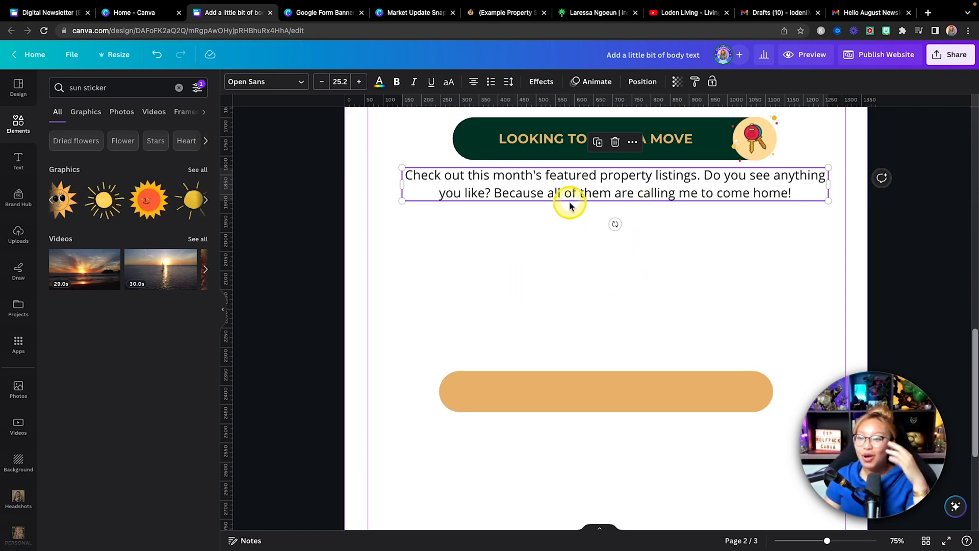
click(586, 210)
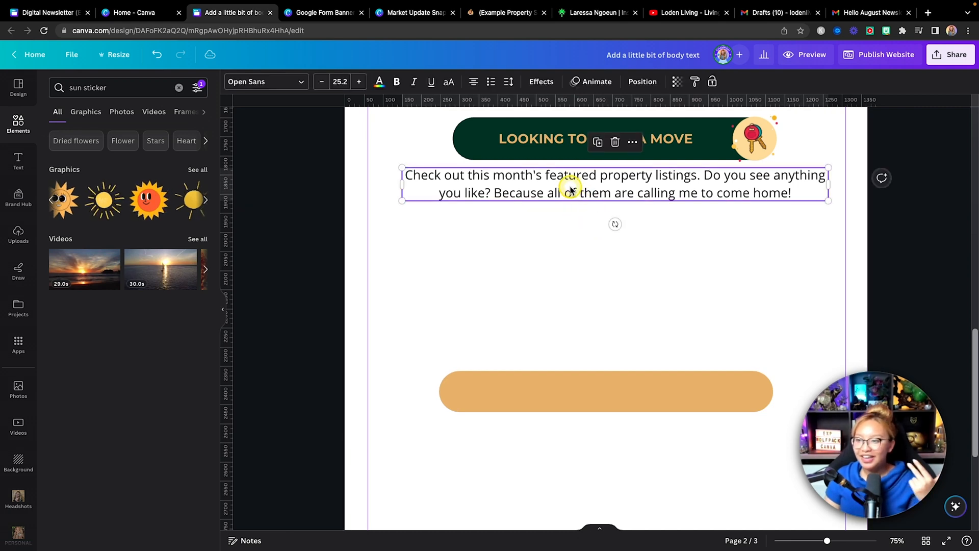
Step: Center the featured property listings paragraph beneath the "LOOKING TO MAKE A MOVE" banner
drag(569, 186, 561, 186)
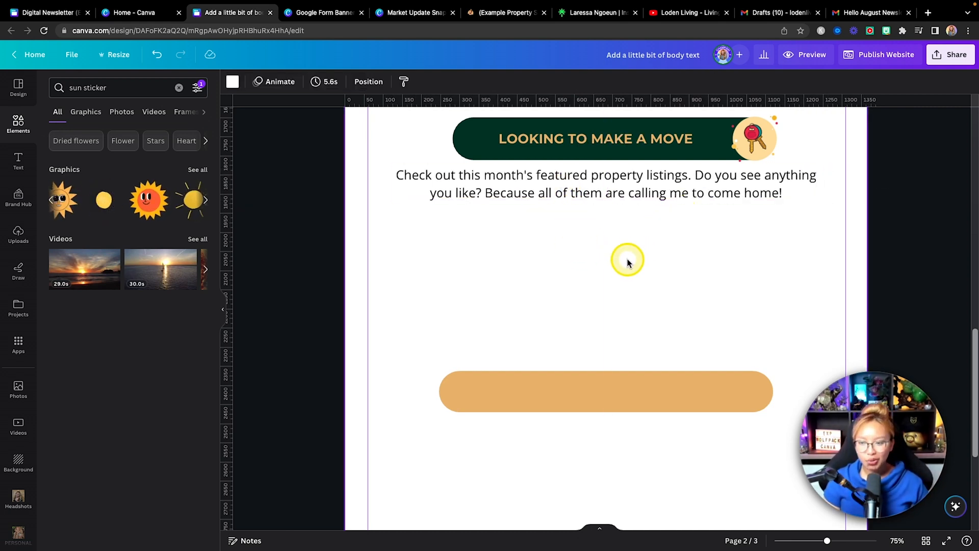
key(t)
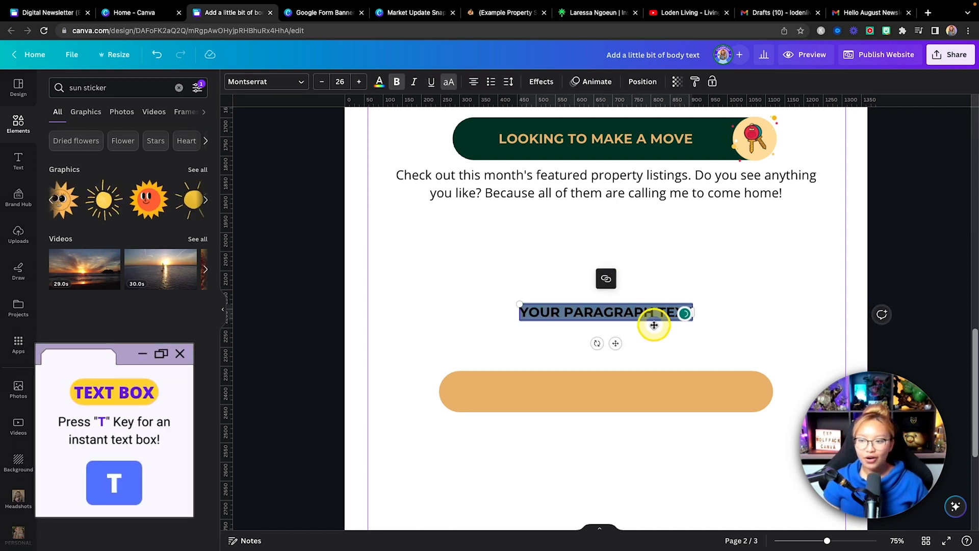
key(BackSpace)
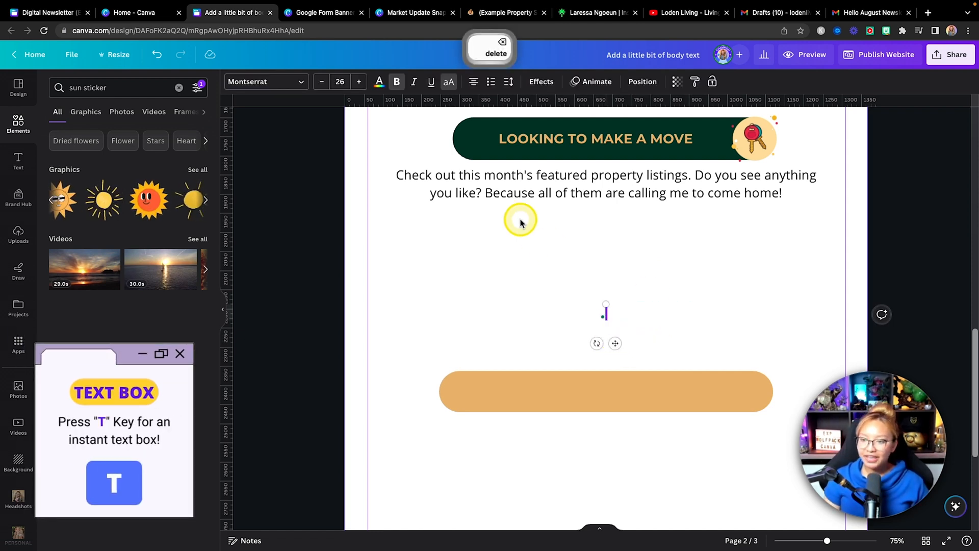
click(607, 242)
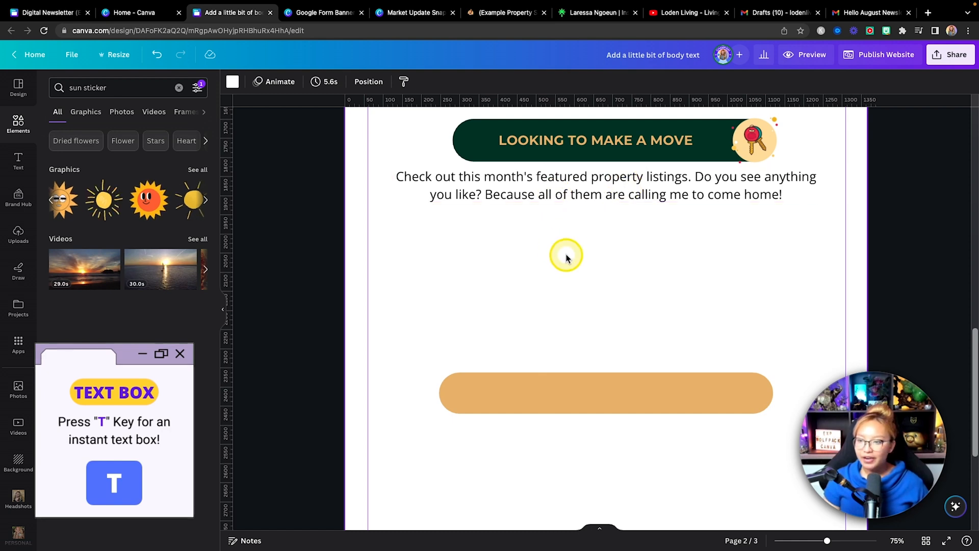
Step: Move the empty gold bar down on page 2 to make room below the listings paragraph
scroll(576, 295, down, 1)
click(593, 363)
drag(593, 363, 592, 432)
scroll(586, 290, up, 1)
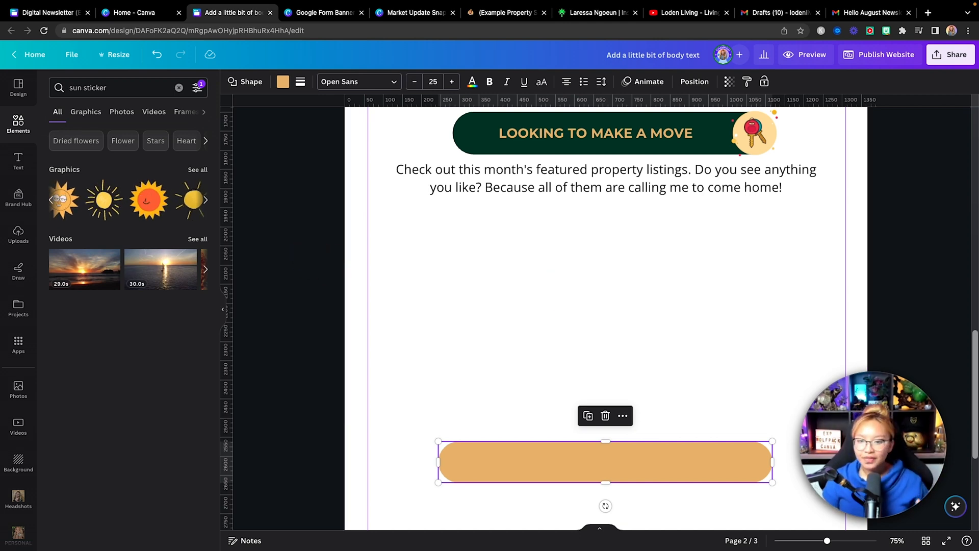
Step: Search the frames for "rounded rectangle" and add a square frame with strongly rounded corners to page 2
click(19, 127)
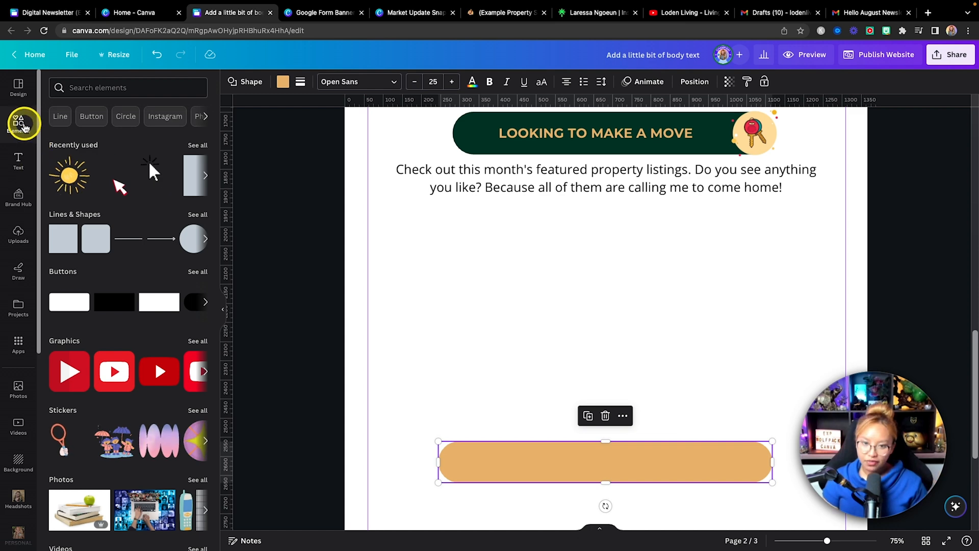
scroll(114, 260, down, 8)
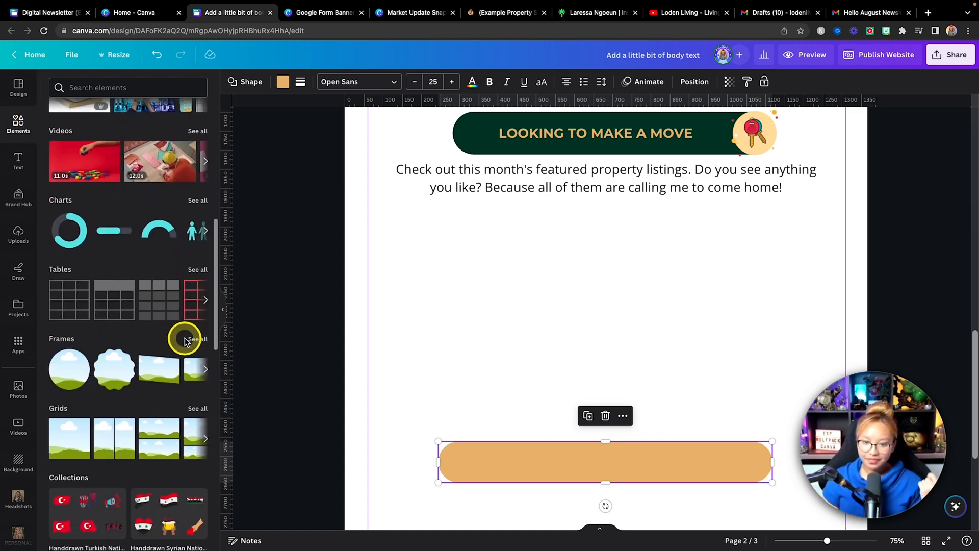
click(193, 342)
click(135, 109)
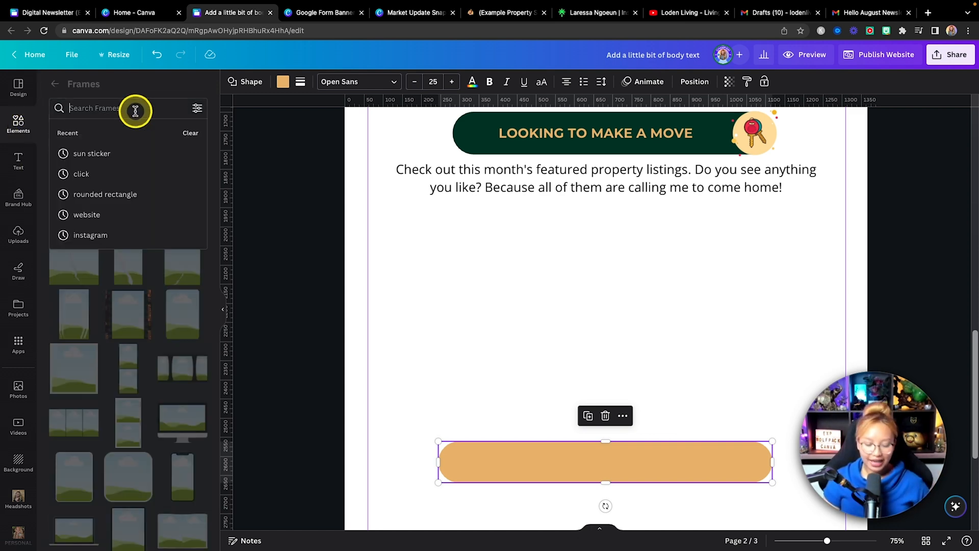
click(132, 193)
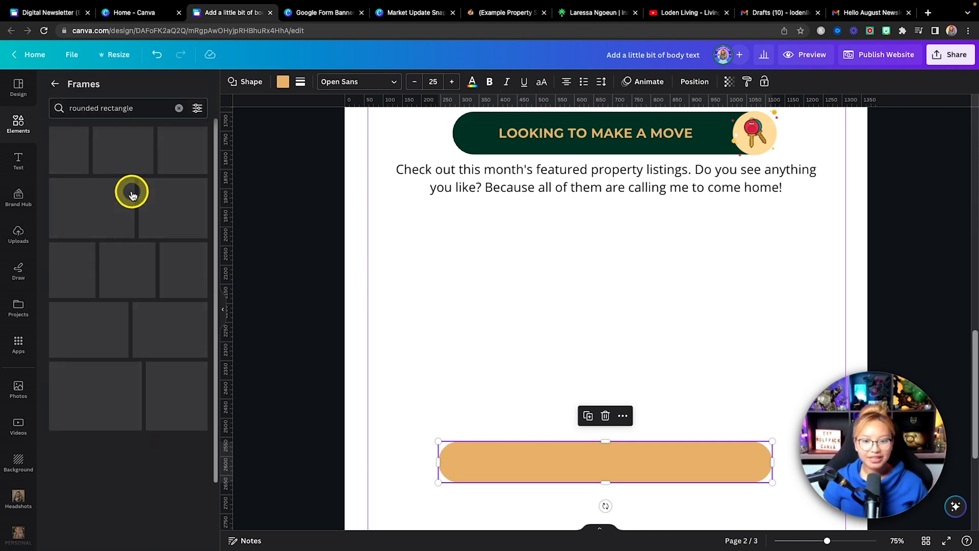
scroll(132, 196, down, 1)
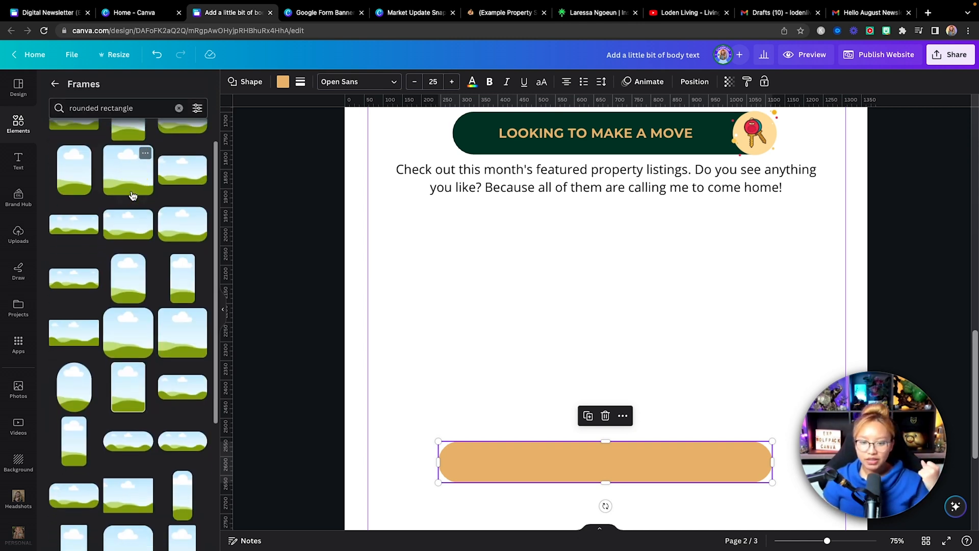
click(128, 342)
Step: Shrink the rounded frame to under half its size and place it below the left part of the listings paragraph
drag(669, 91, 658, 251)
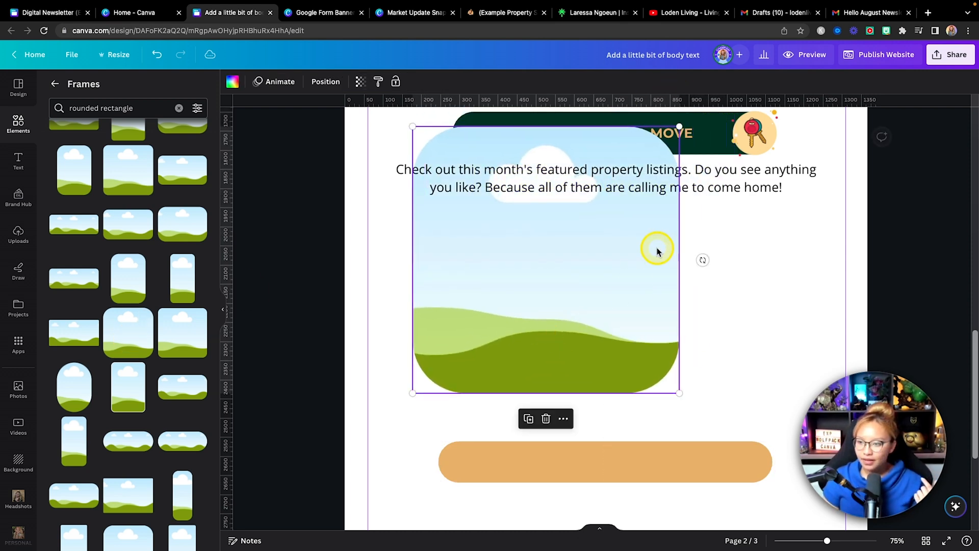
drag(679, 126, 544, 275)
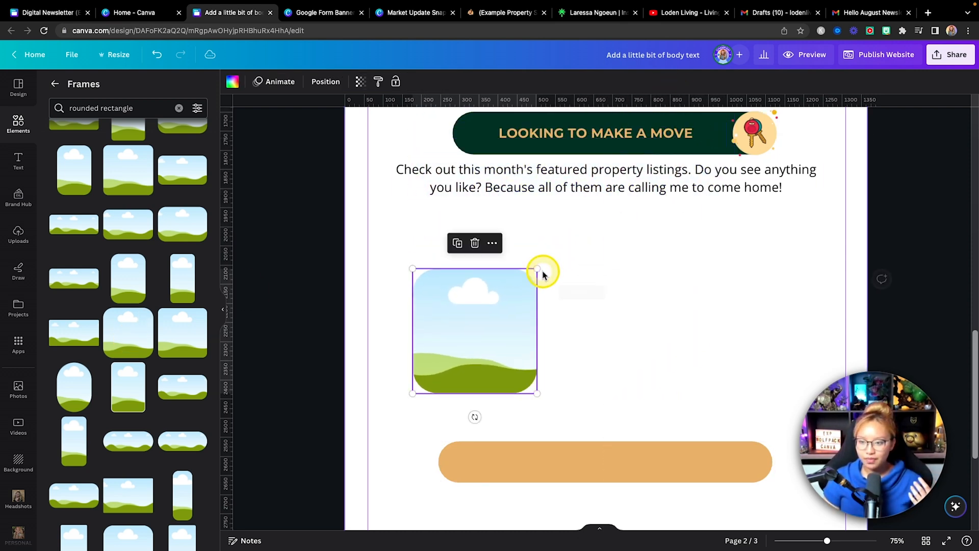
drag(486, 330, 461, 284)
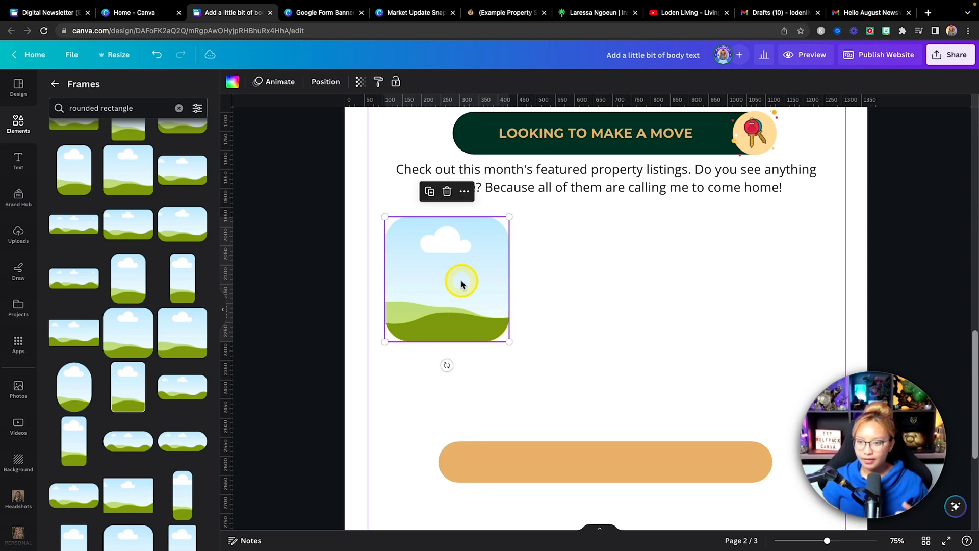
Step: Shift the empty gold bar further down page 2, well below the rounded frame and closer to the footer
scroll(531, 308, down, 2)
drag(560, 378, 560, 434)
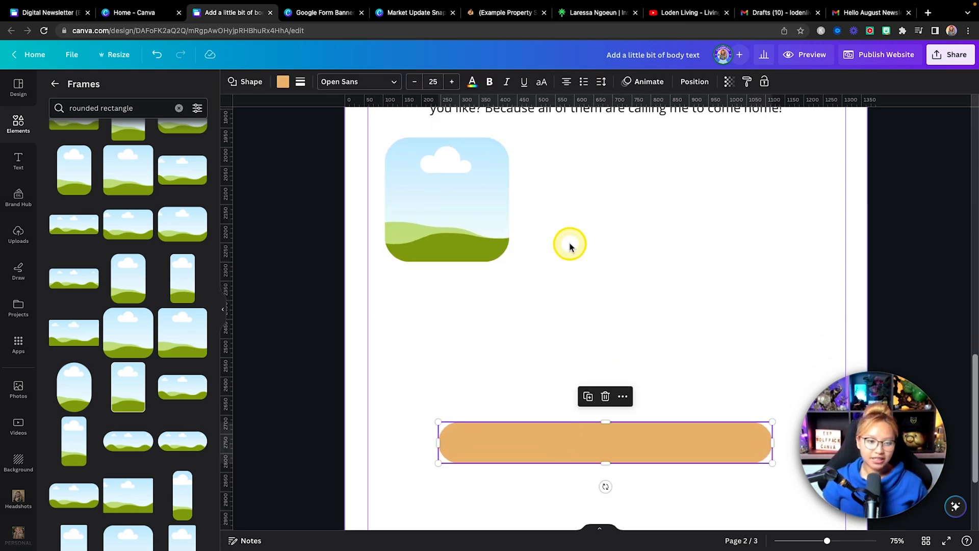
scroll(570, 247, down, 2)
drag(562, 383, 562, 398)
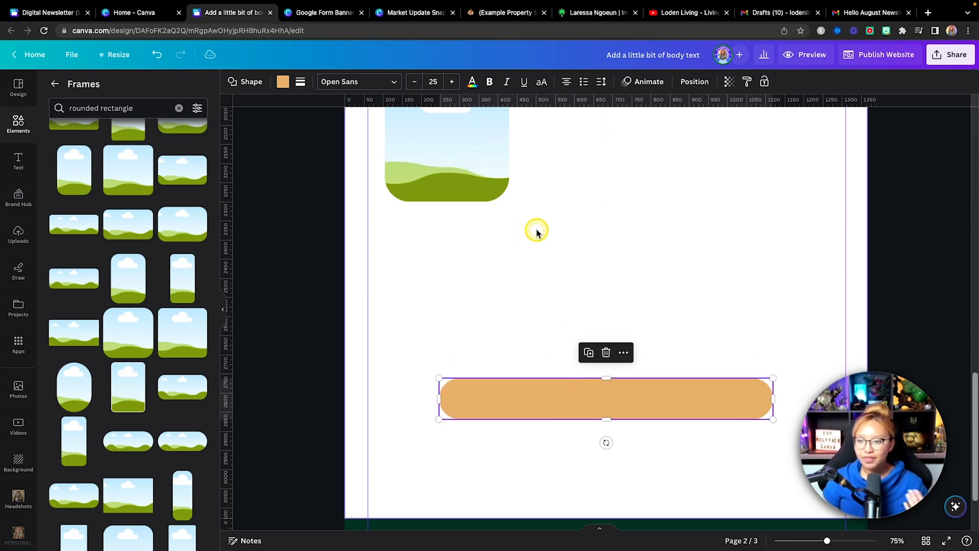
click(537, 233)
Step: Duplicate the gold bar, shrink the copy to the width of the rounded frame, and place it directly beneath the frame
scroll(535, 231, up, 3)
drag(466, 236, 471, 235)
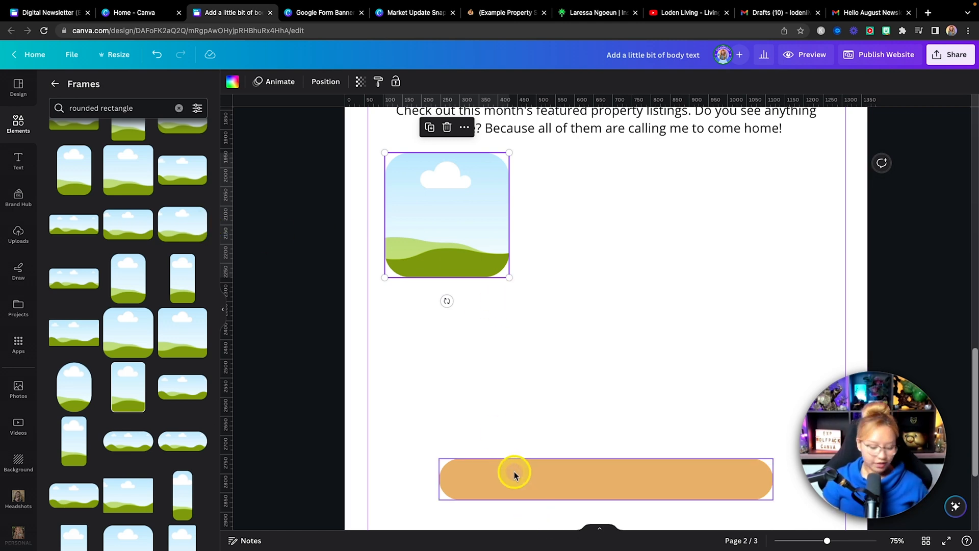
key(alt)
drag(519, 478, 466, 313)
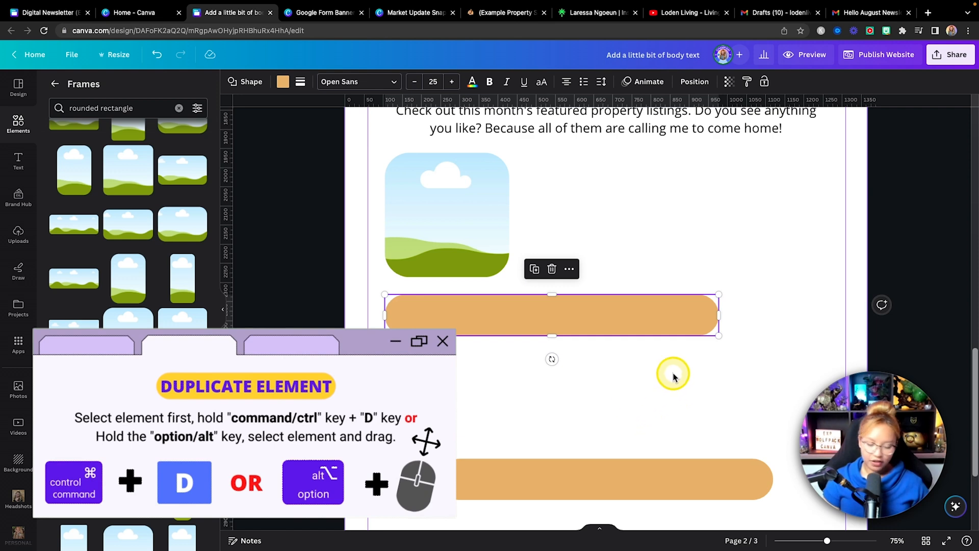
drag(718, 294, 513, 314)
click(437, 343)
drag(449, 326, 449, 297)
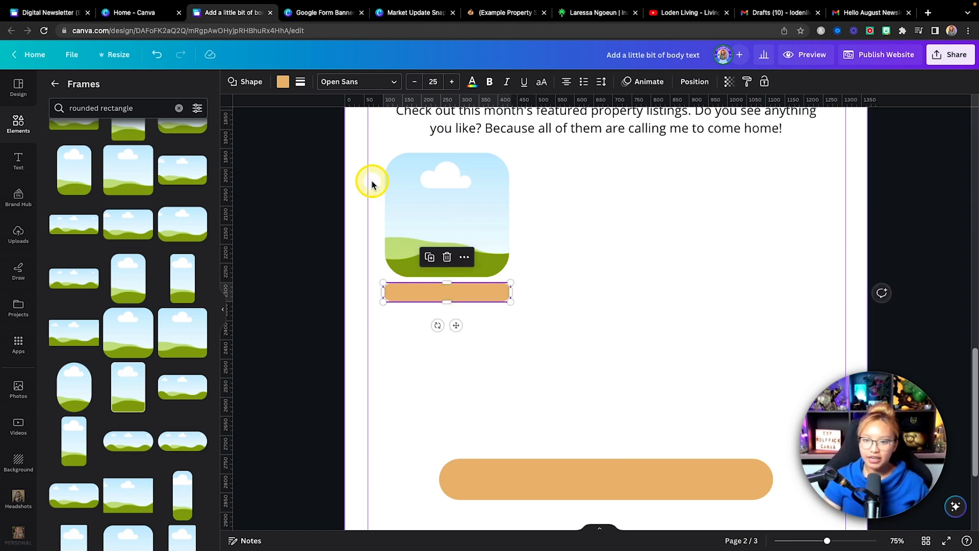
Step: Fill the small bar under the frame with dark green #013727 and set its text color to white
click(283, 82)
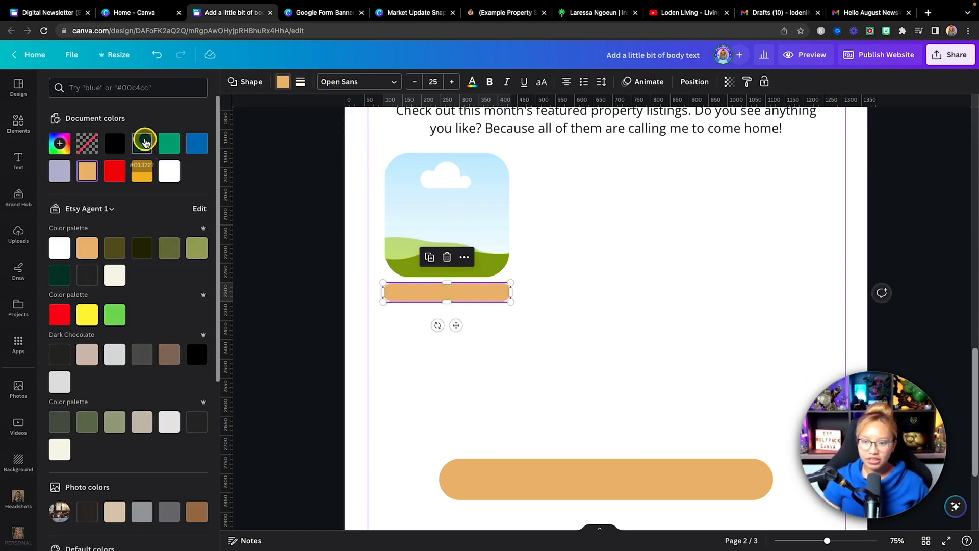
click(143, 142)
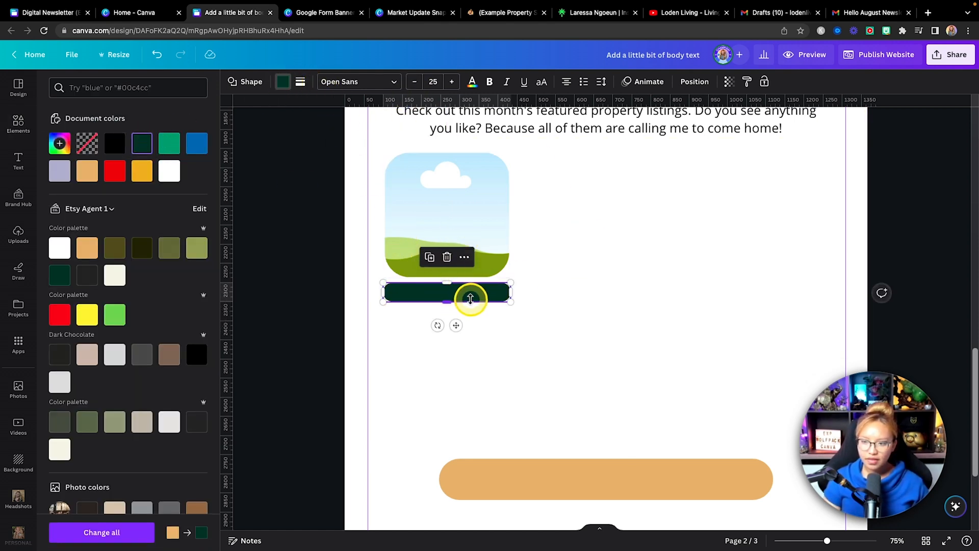
click(471, 84)
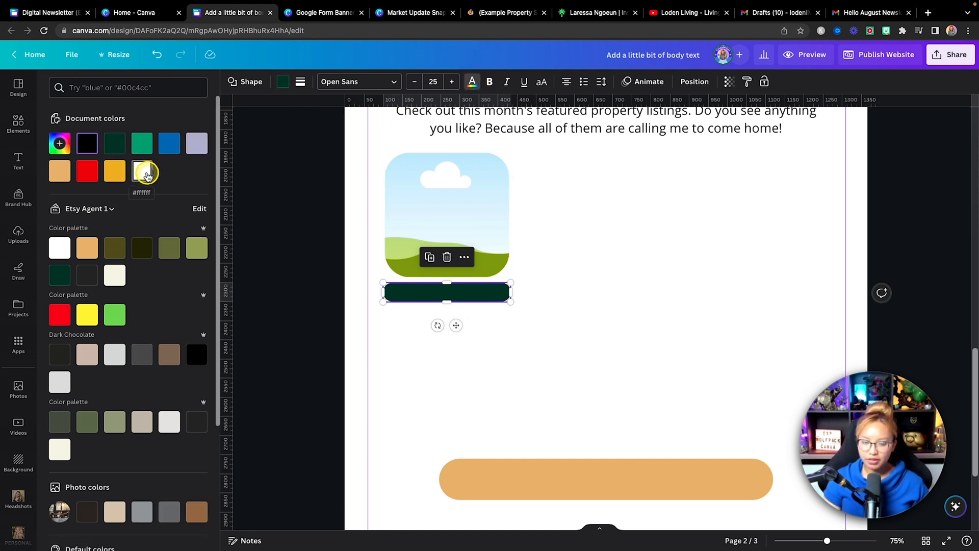
click(145, 173)
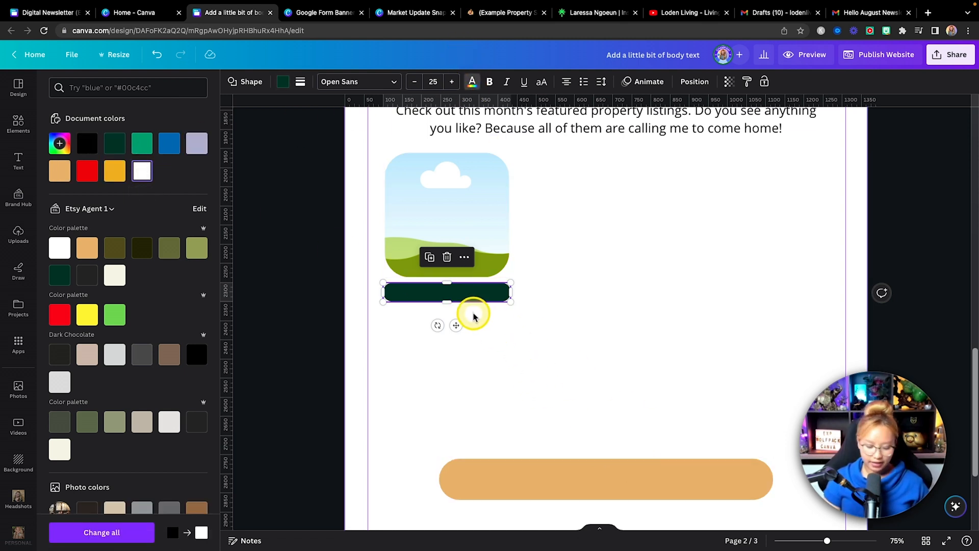
Step: Enter "$500,000" as the text in the dark green bar under the frame
key(Caps_Lock)
key(Caps_Lock)
click(469, 296)
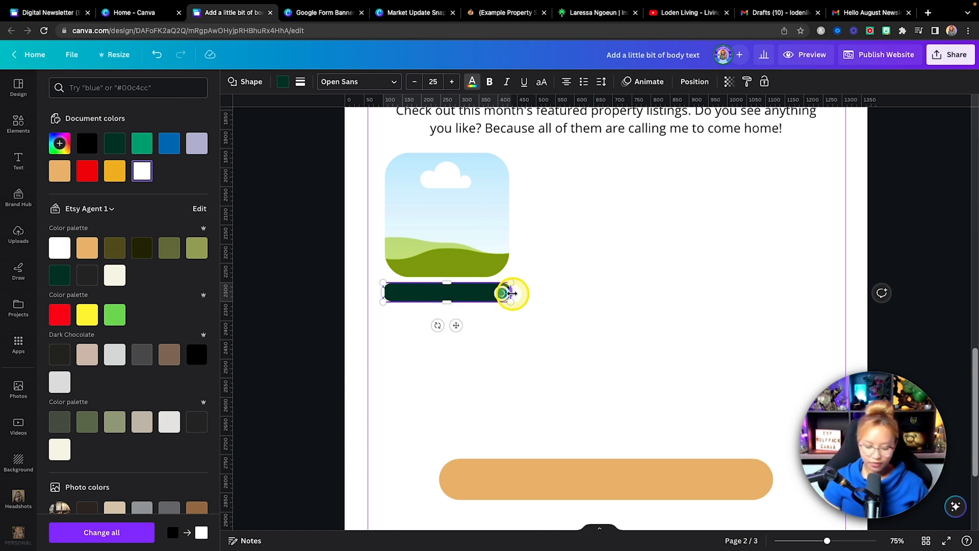
key(BackSpace)
text($500,000)
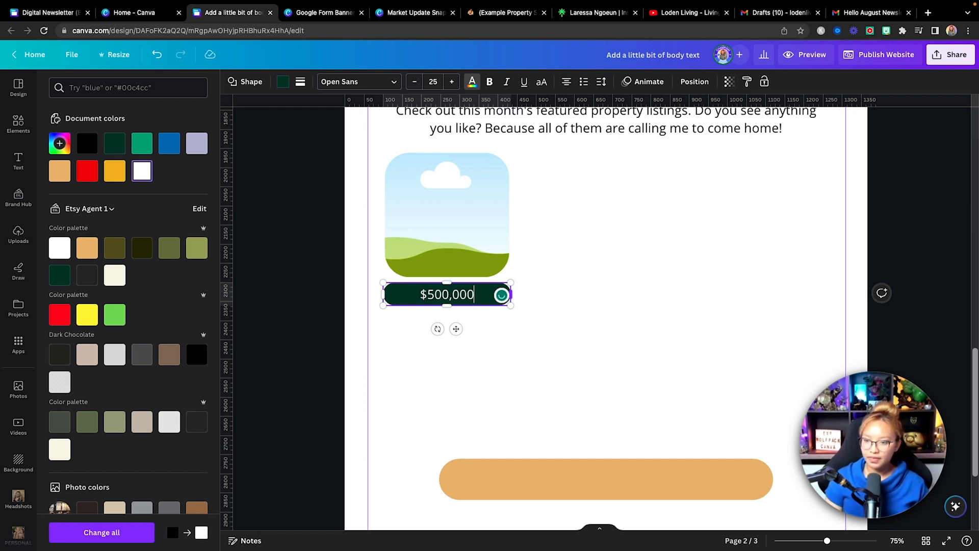
click(696, 290)
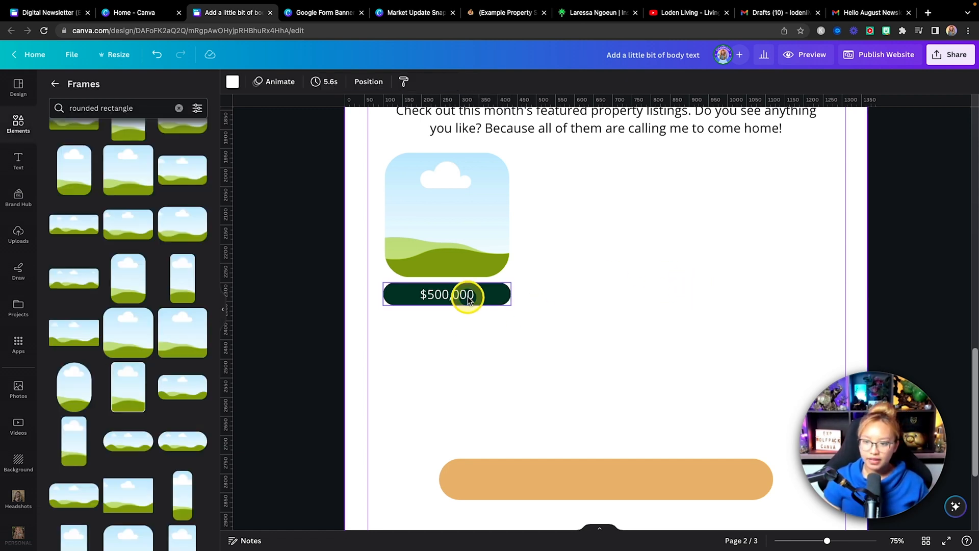
Step: Change the "$500,000" text to the gold document color and make it bold and italic
click(466, 296)
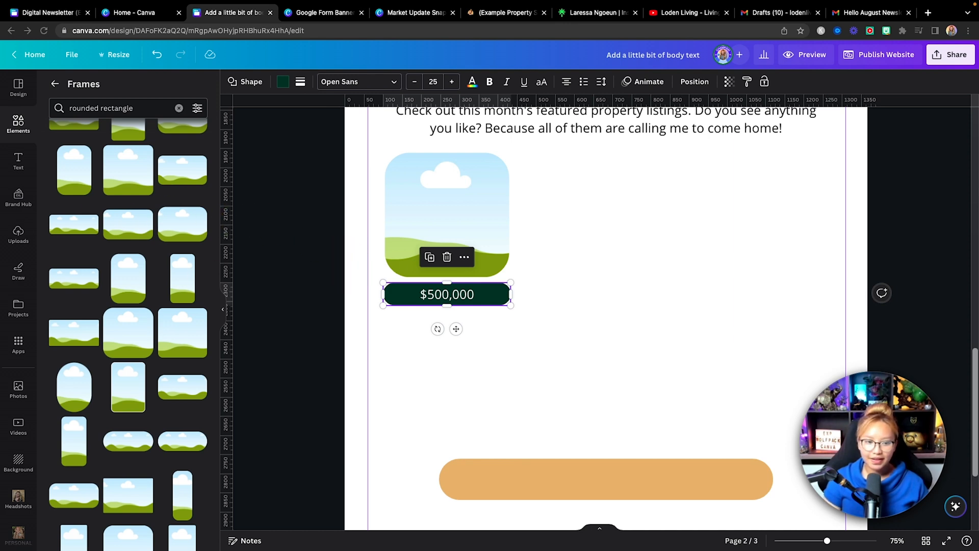
scroll(391, 258, up, 4)
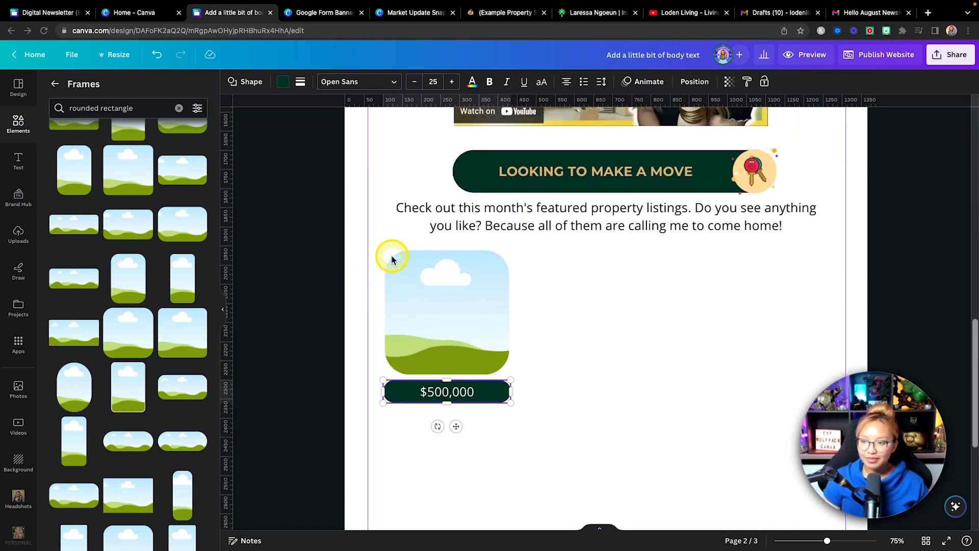
click(473, 478)
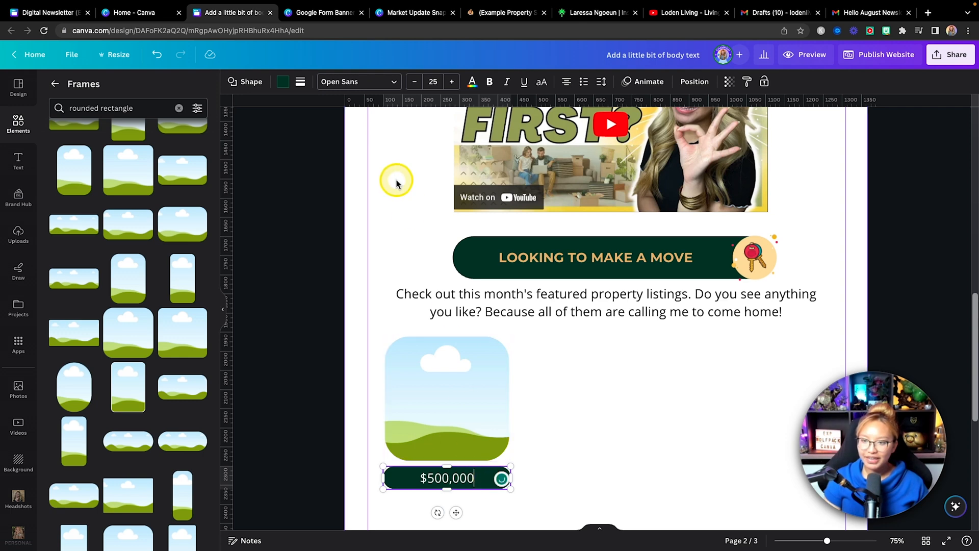
click(477, 83)
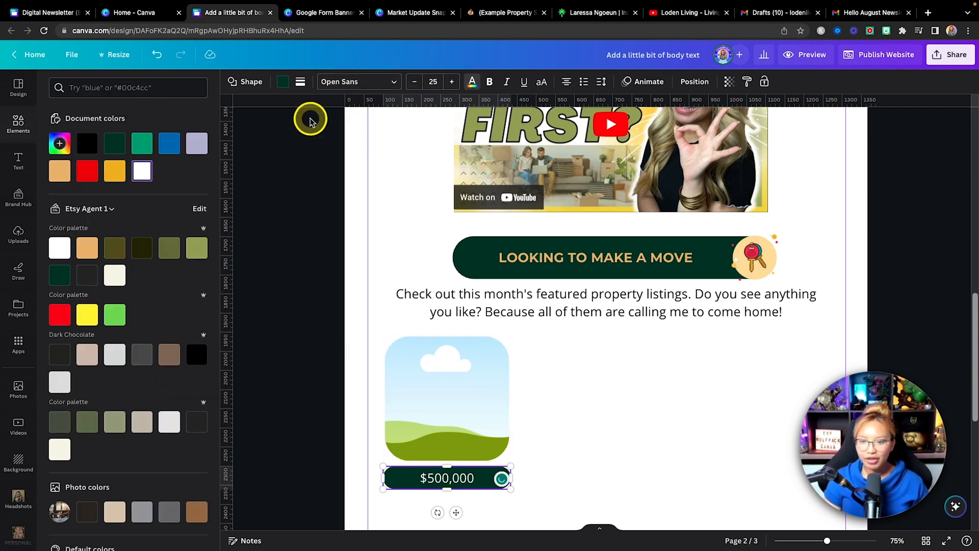
click(60, 171)
scroll(612, 467, down, 2)
click(612, 467)
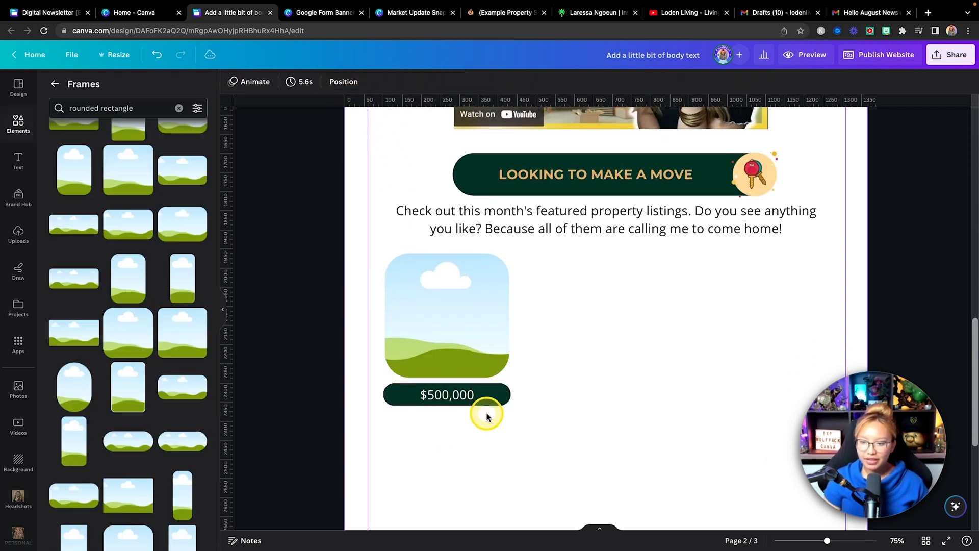
click(468, 396)
click(473, 82)
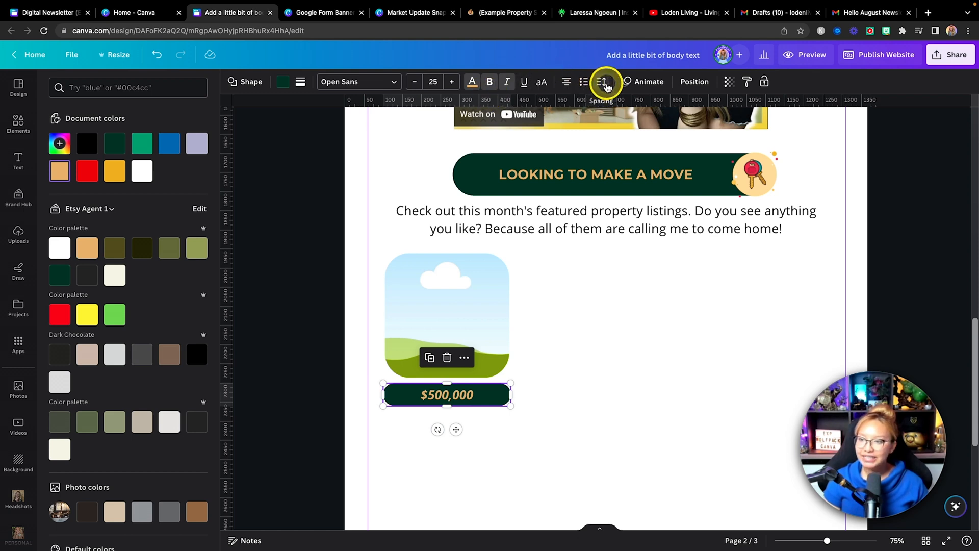
Step: Set the letter spacing of "$500,000" to 212 and slightly increase its font size
click(604, 83)
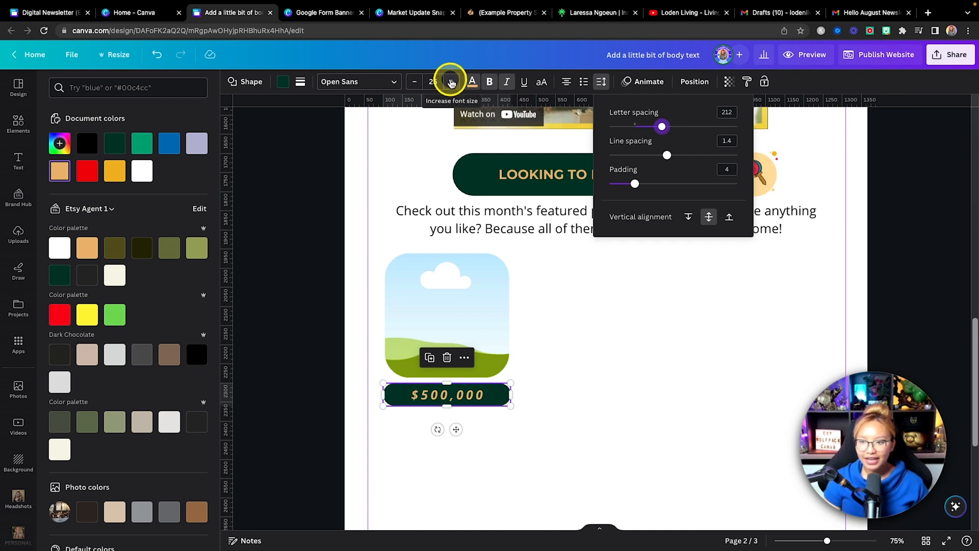
click(452, 83)
click(452, 82)
click(642, 363)
Step: Nudge the empty gold bar lower so it sits just above the green footer, leaving space under the price label
scroll(628, 352, down, 3)
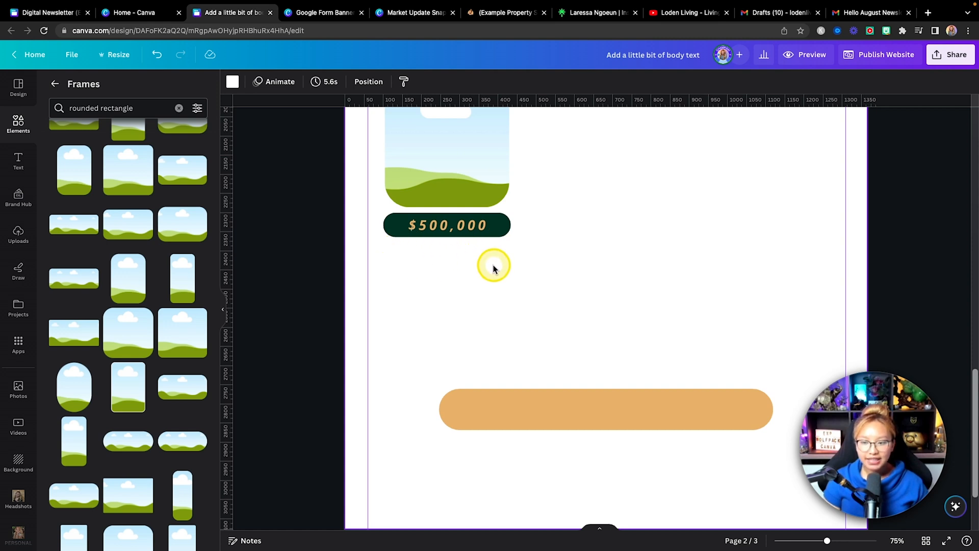
scroll(504, 300, down, 2)
drag(544, 372, 547, 402)
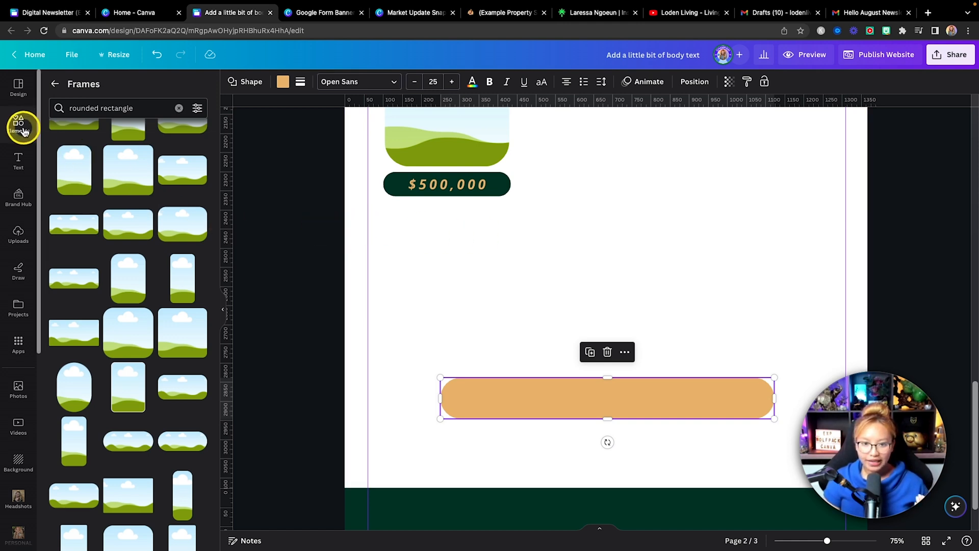
Step: Add a body text box directly under the $500,000 bar and narrow it to the bar's width
click(24, 167)
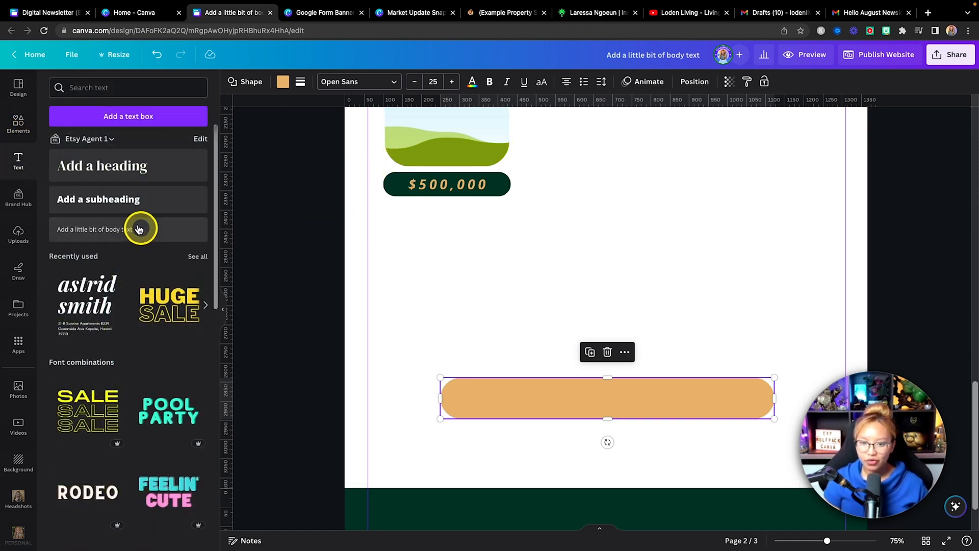
click(137, 229)
drag(619, 452, 564, 238)
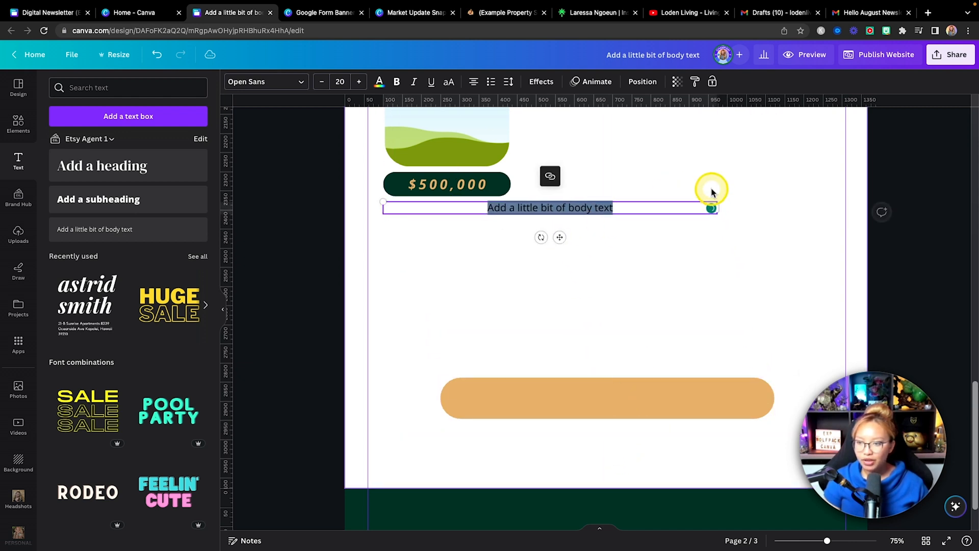
drag(717, 209, 510, 215)
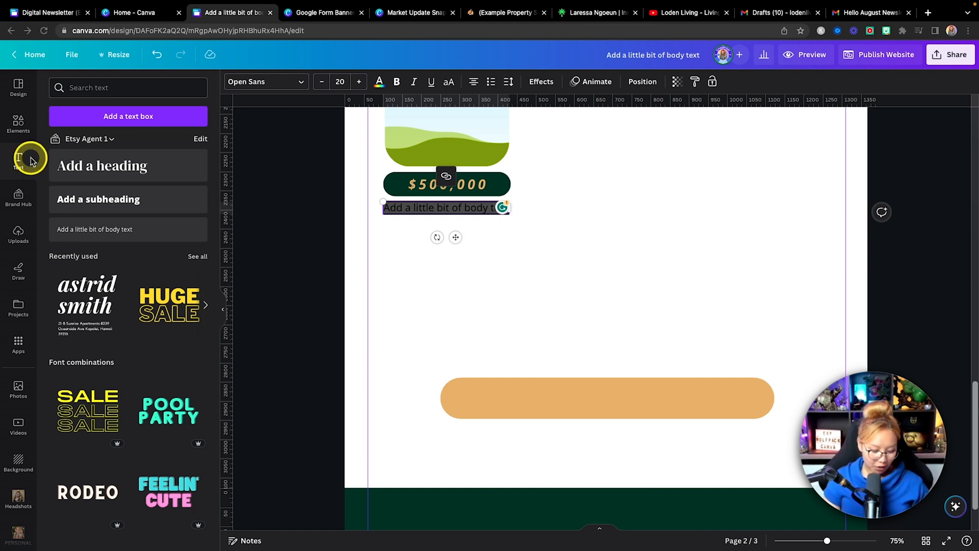
Step: Replace the placeholder under the price bar with "Family & pet friendly parks and neighbourhood"
key(super+c)
double_click(423, 208)
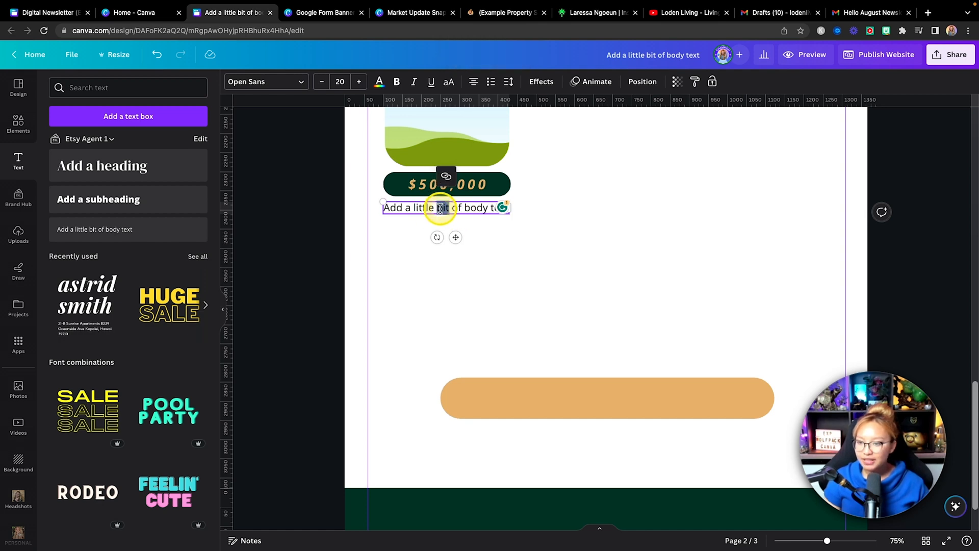
key(super+v)
click(512, 276)
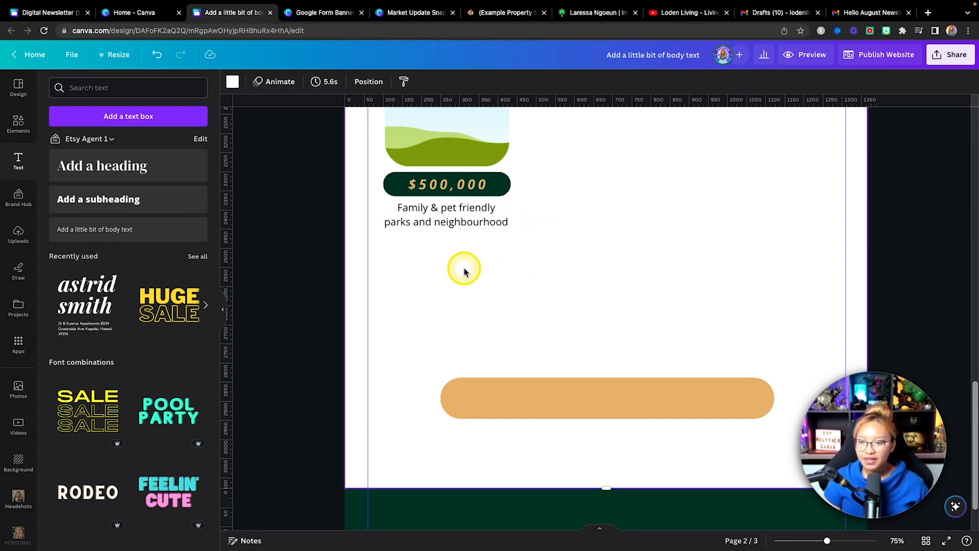
Step: Search the graphics for "bed" and add the solid double-bed icon with two pillows to the page
click(20, 122)
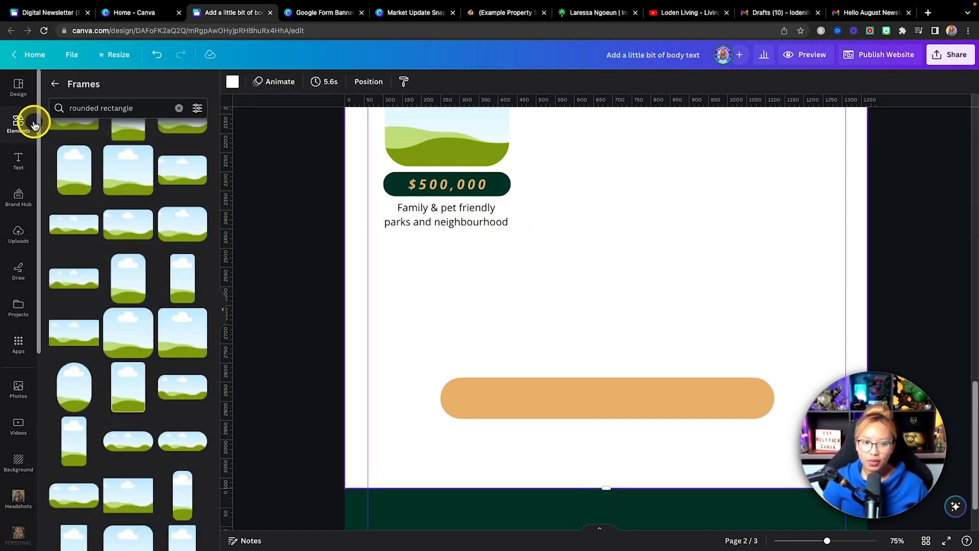
click(57, 84)
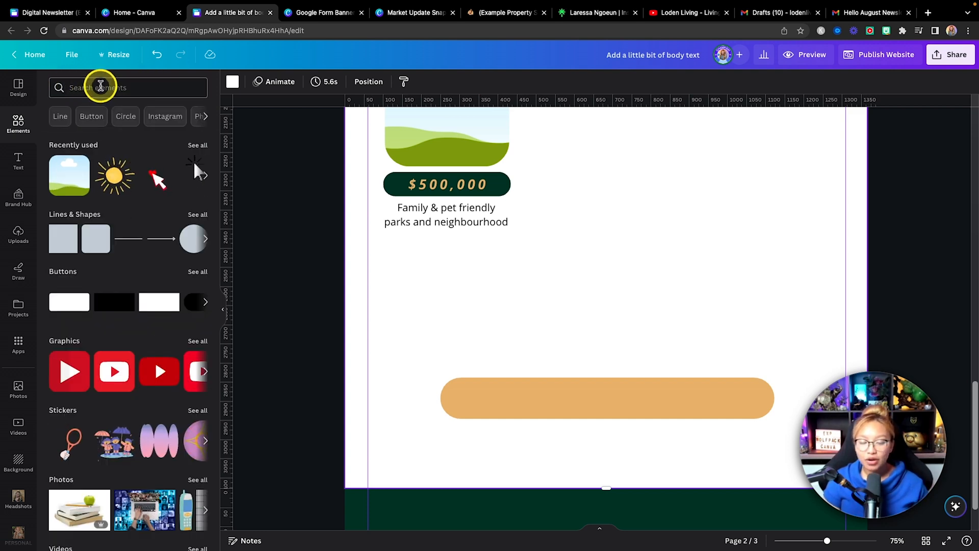
click(102, 86)
text(bed)
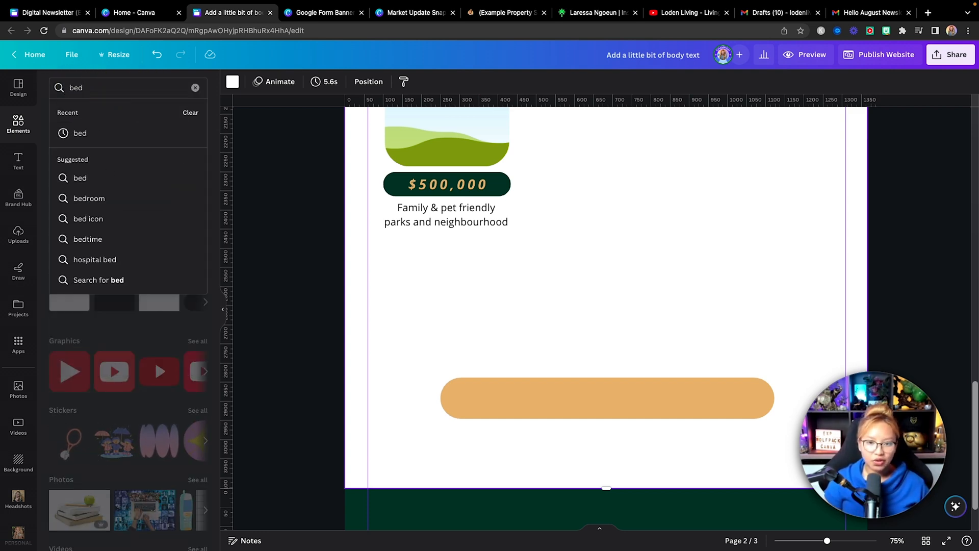
key(Return)
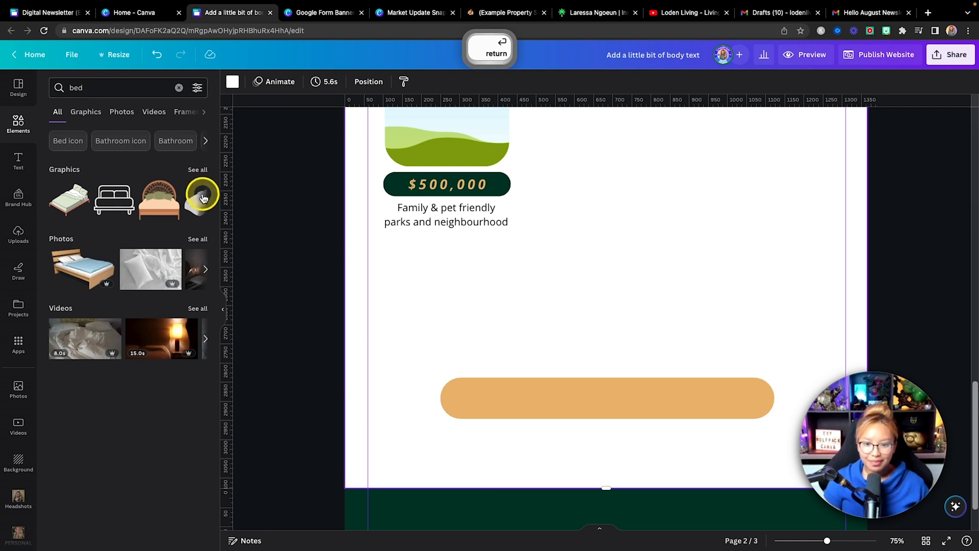
click(197, 168)
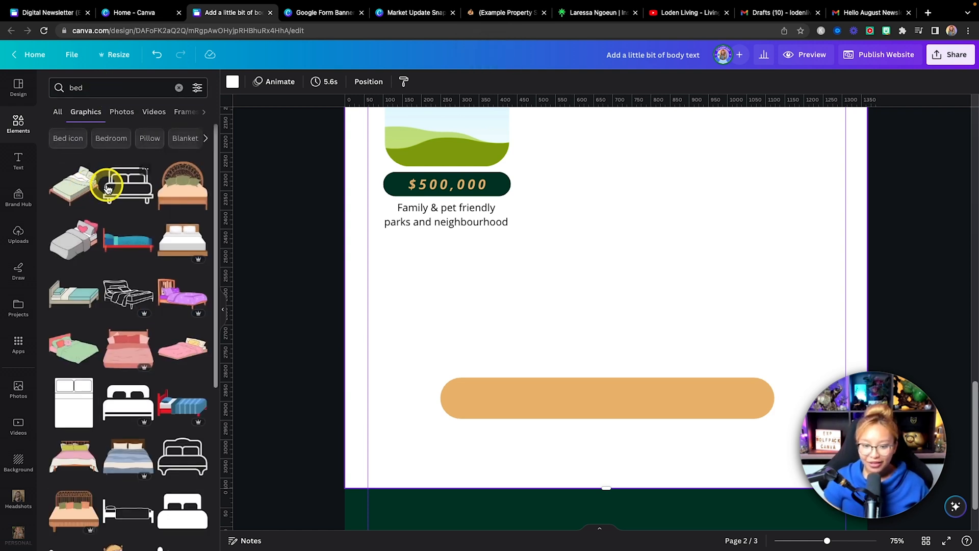
scroll(117, 230, down, 1)
click(140, 383)
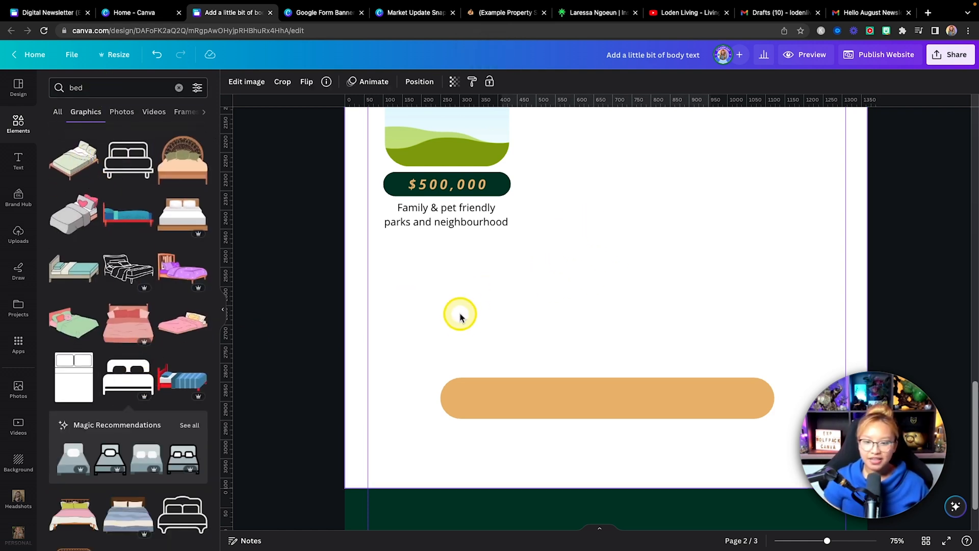
Step: Shrink the bed icon to a small symbol and place it beneath the start of the property description
scroll(490, 317, up, 3)
scroll(502, 320, down, 3)
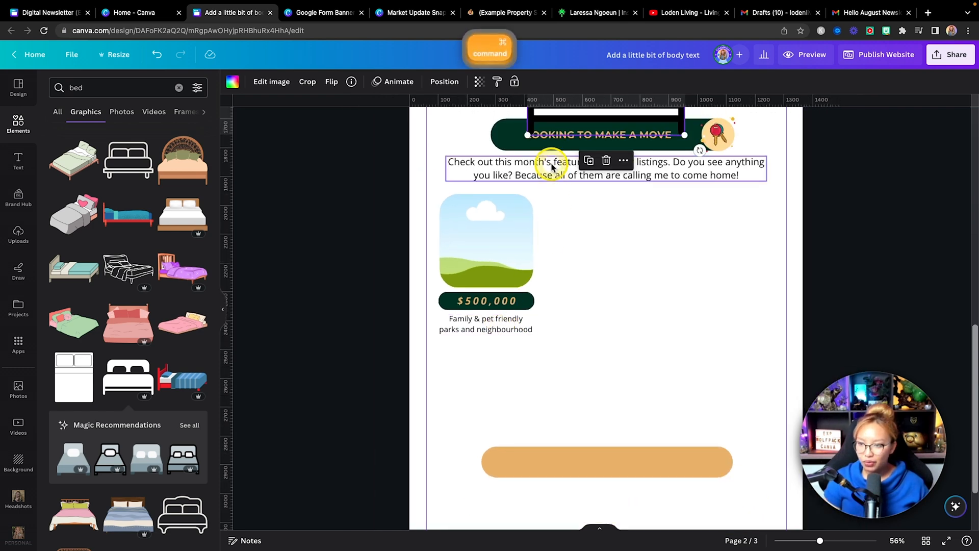
drag(545, 118, 535, 343)
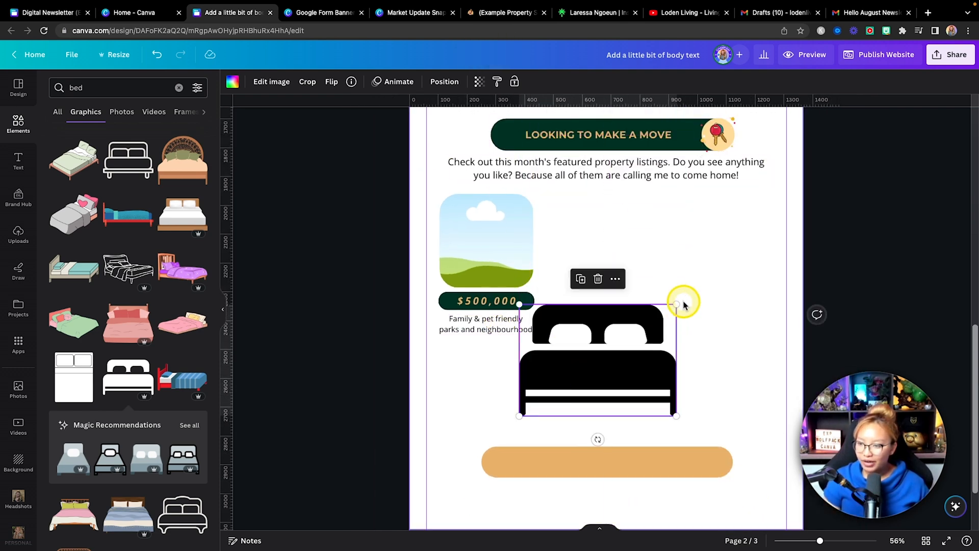
drag(678, 302, 554, 389)
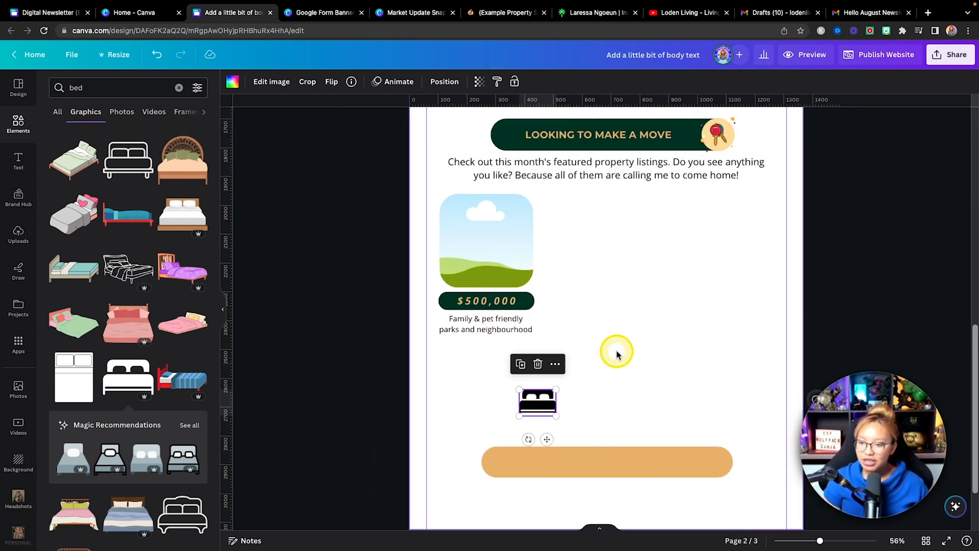
scroll(618, 351, up, 3)
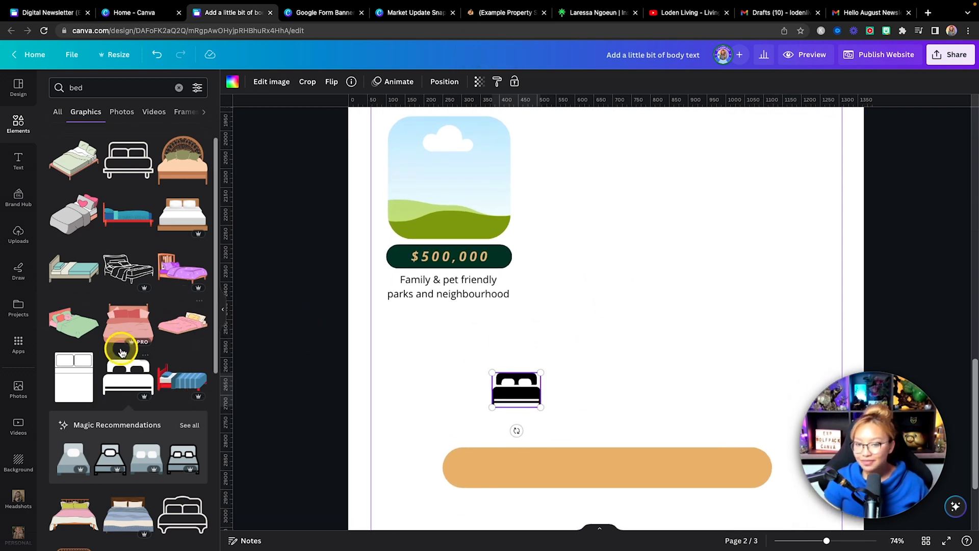
drag(516, 389, 421, 330)
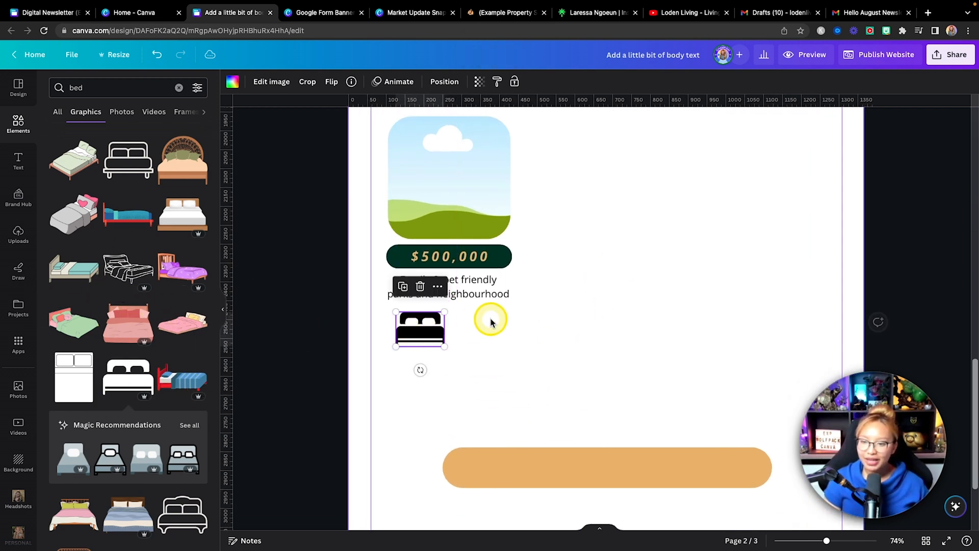
scroll(491, 323, up, 5)
drag(378, 363, 332, 327)
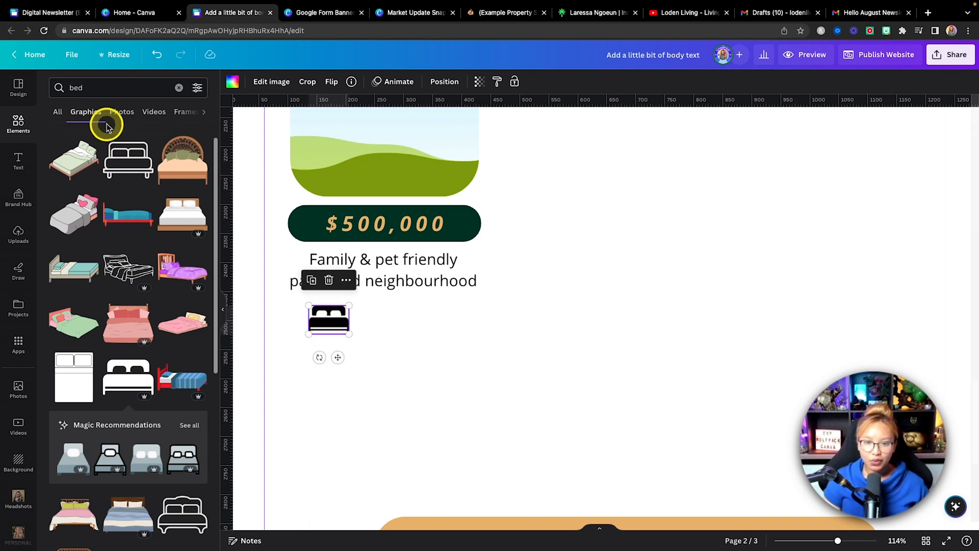
Step: Search the graphics for "bath" and add the solid clawfoot bathtub icon to the page
click(63, 88)
key(BackSpace)
key(BackSpace)
key(BackSpace)
text(bath)
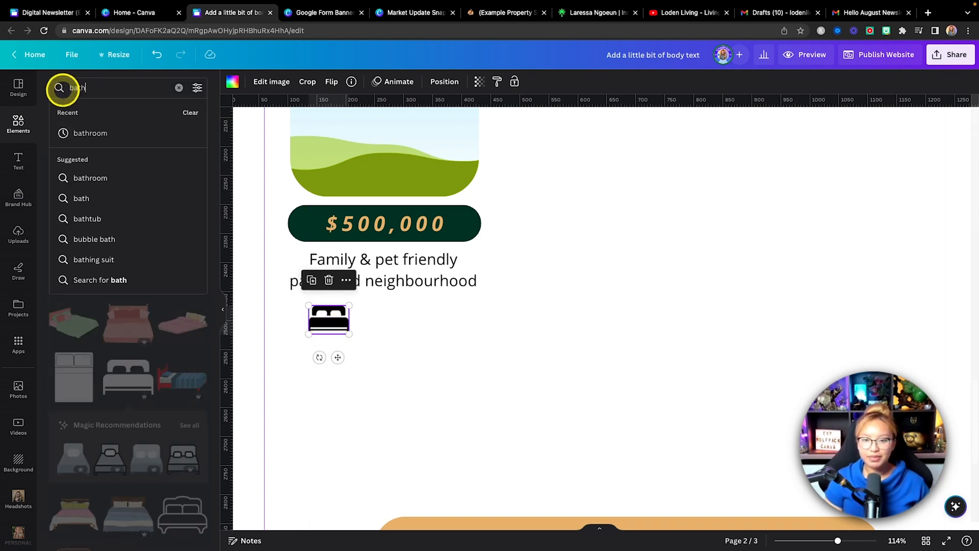
key(Return)
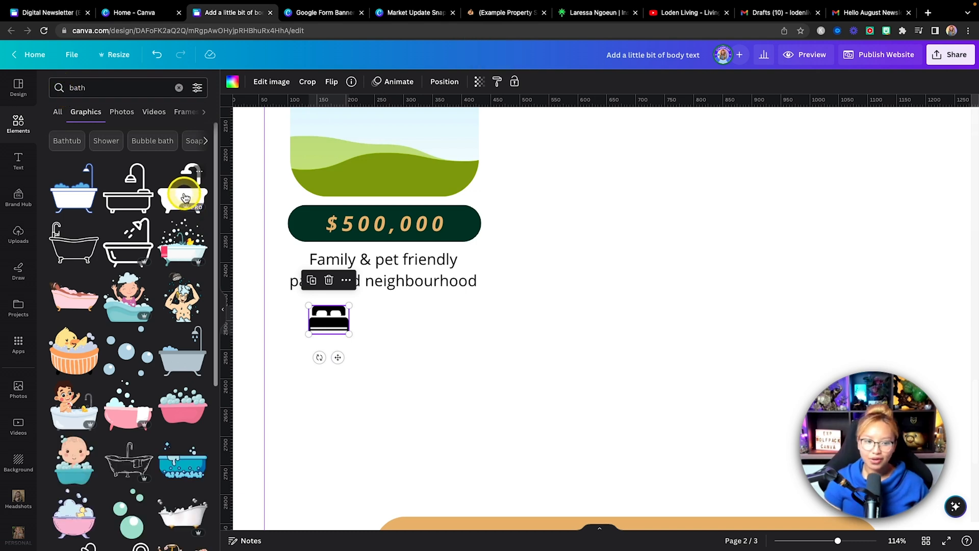
click(187, 193)
Step: Shrink the bathtub icon to the bed icon's width and place it directly beneath the bed
scroll(721, 228, down, 5)
drag(700, 293, 524, 468)
drag(484, 483, 389, 444)
drag(427, 459, 413, 433)
scroll(415, 431, down, 1)
Step: Add a solid house icon from a "house" graphics search, shrunk to about 69 × 66 and aligned below the bathtub
double_click(81, 87)
text(house)
key(Return)
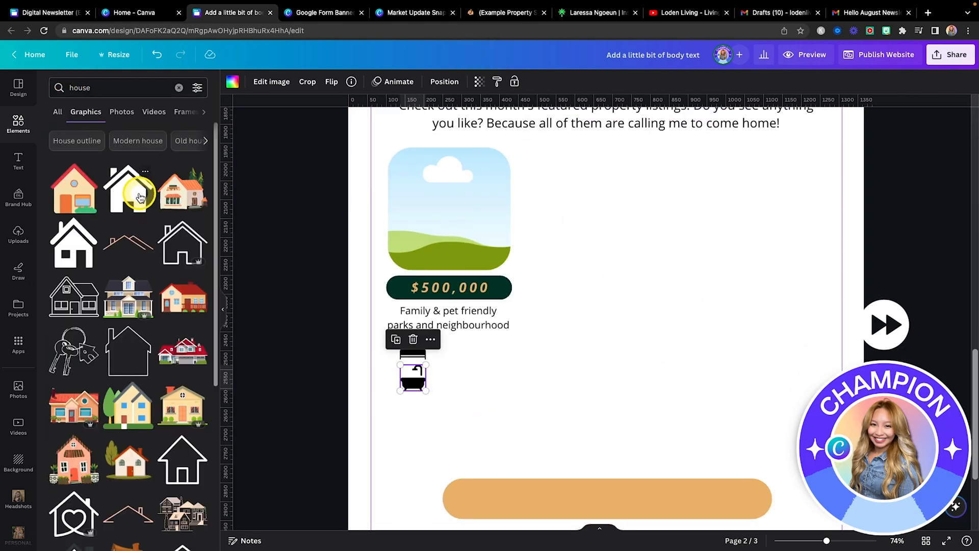
click(133, 193)
scroll(708, 326, up, 3)
drag(709, 326, 533, 493)
scroll(605, 418, down, 3)
drag(514, 279, 420, 339)
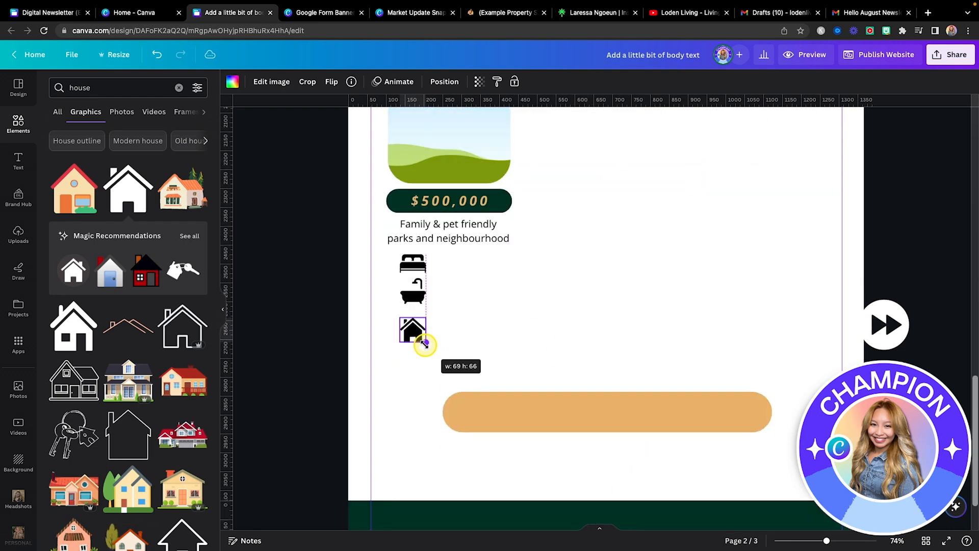
click(509, 334)
Step: Add the solid front-view car icon from a "car" graphics search, shrunk and aligned below the house icon
double_click(69, 87)
text(car)
key(Return)
click(182, 189)
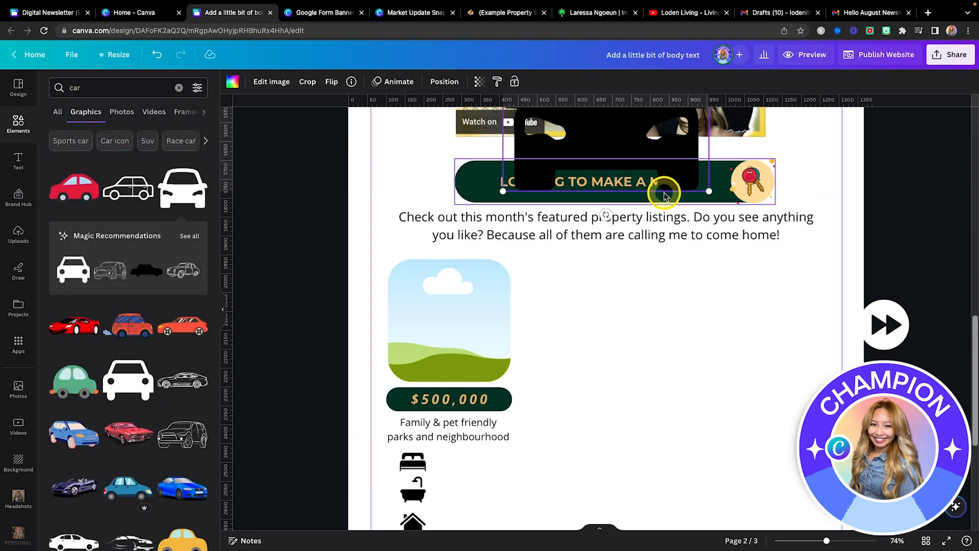
scroll(515, 341, down, 3)
drag(587, 265, 407, 409)
drag(393, 419, 414, 391)
click(487, 351)
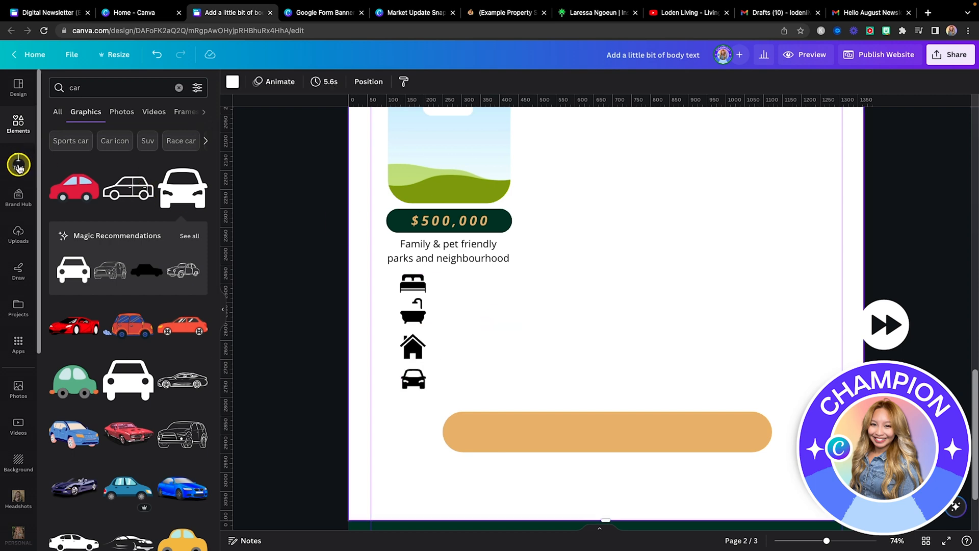
Step: Add a body text label reading "3 bedrooms" beside the bed icon
click(18, 164)
click(95, 229)
drag(615, 336, 472, 346)
double_click(475, 286)
text(3 bedrooms)
key(Escape)
Step: Place copies of the "3 bedrooms" label beside the bathtub, house and car icons
drag(471, 346, 470, 378)
drag(470, 378, 469, 407)
click(461, 353)
click(528, 307)
Step: Change the three copied labels to "4 bathrooms", "2000 sq.ft" and "2 car garage" beside their matching icons
double_click(451, 319)
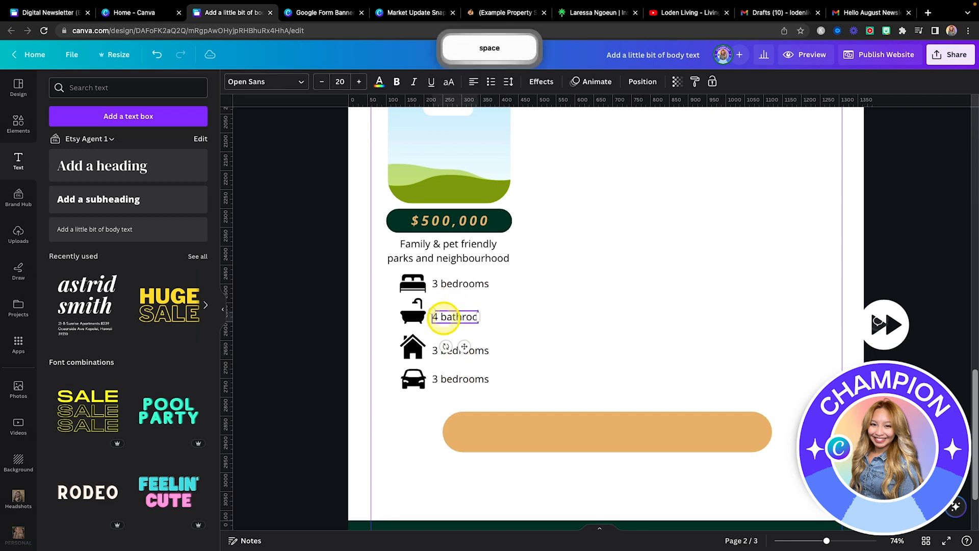
text(4 bathrooms)
double_click(438, 349)
text(2000 sq ft)
drag(432, 378, 509, 382)
text(2 car garage)
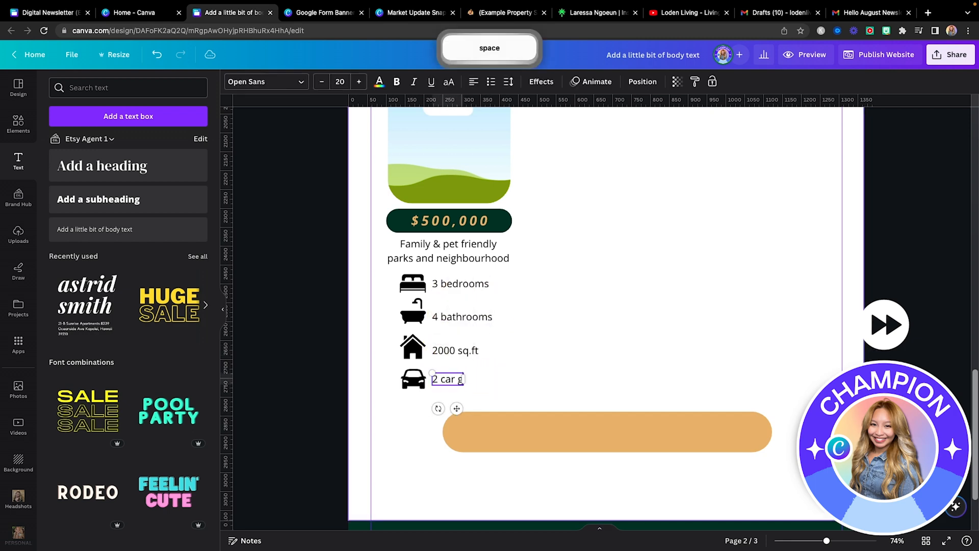
click(602, 336)
Step: Move all four icons and their labels together so they sit centred closely under the property description
scroll(602, 336, up, 2)
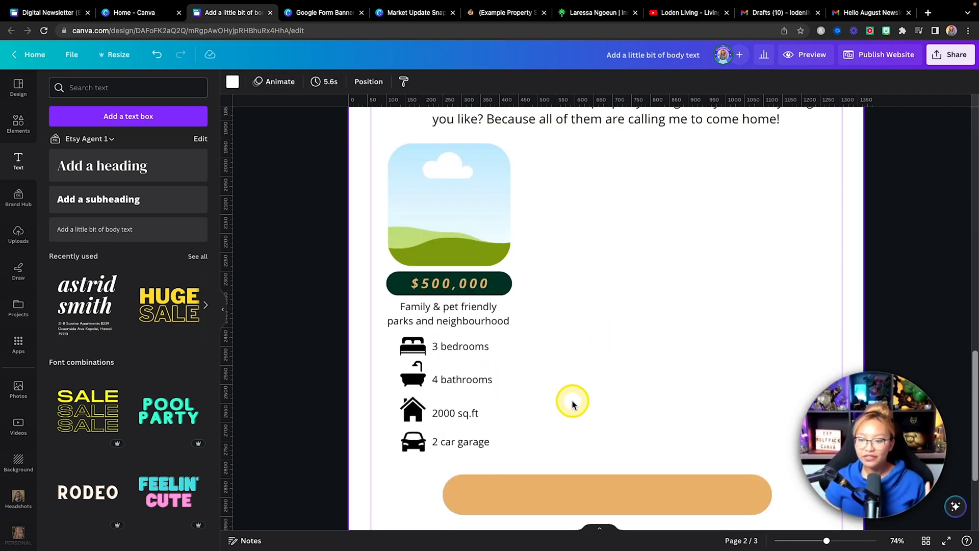
drag(564, 457, 398, 334)
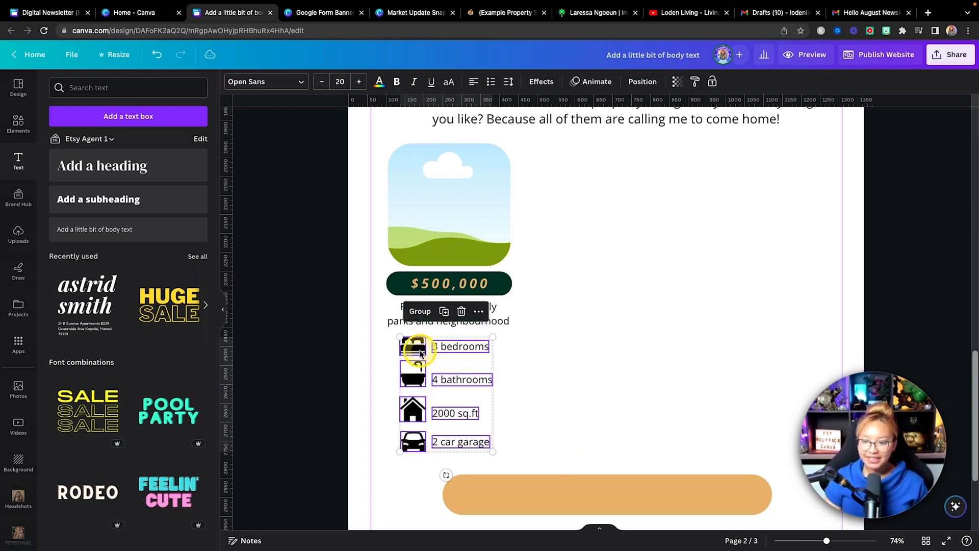
drag(463, 354, 465, 353)
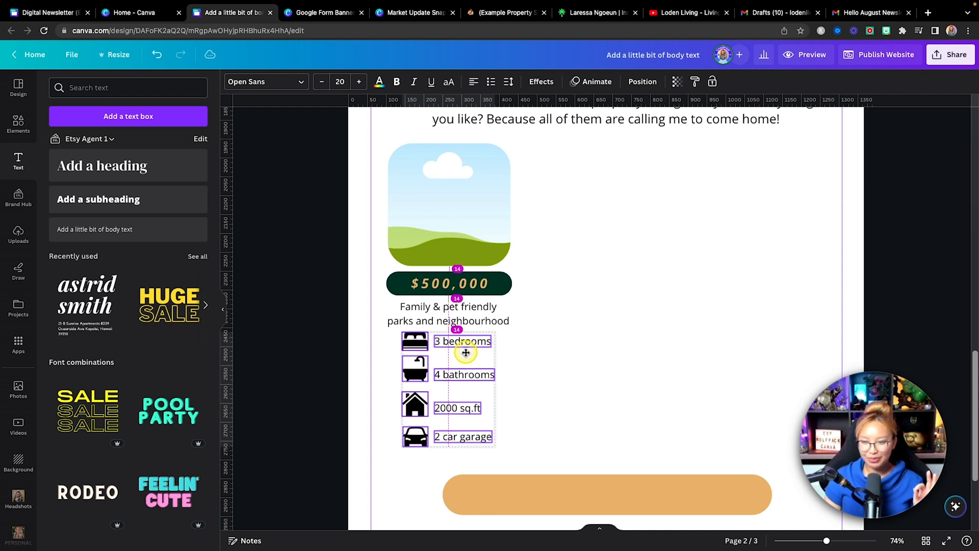
click(595, 361)
Step: Make the "Family & pet friendly parks and neighbourhood" description bold and italic
scroll(499, 289, down, 1)
click(498, 289)
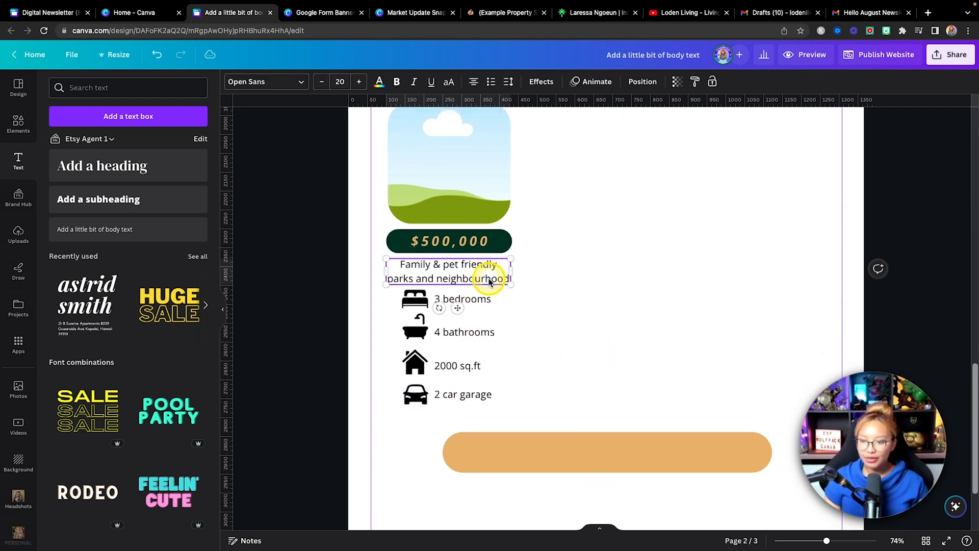
click(397, 83)
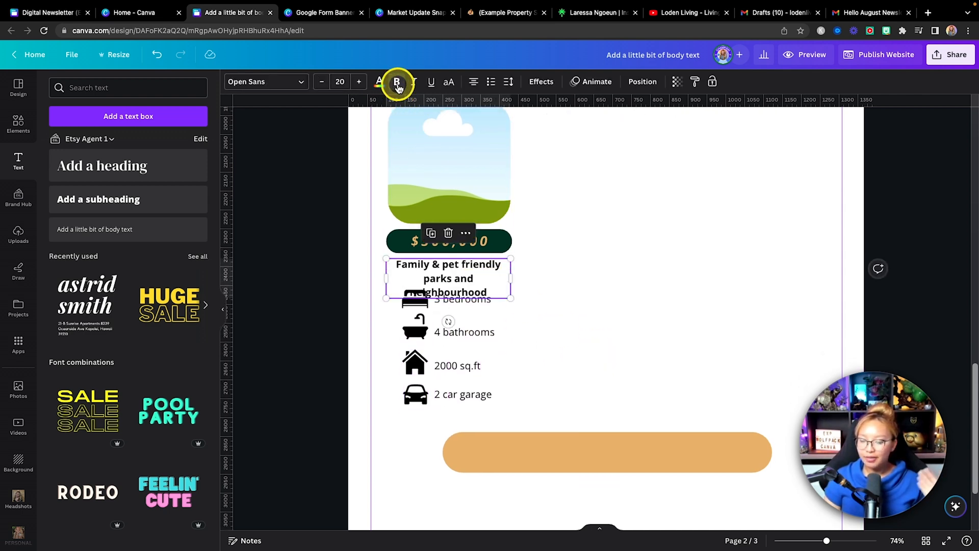
click(415, 83)
click(604, 346)
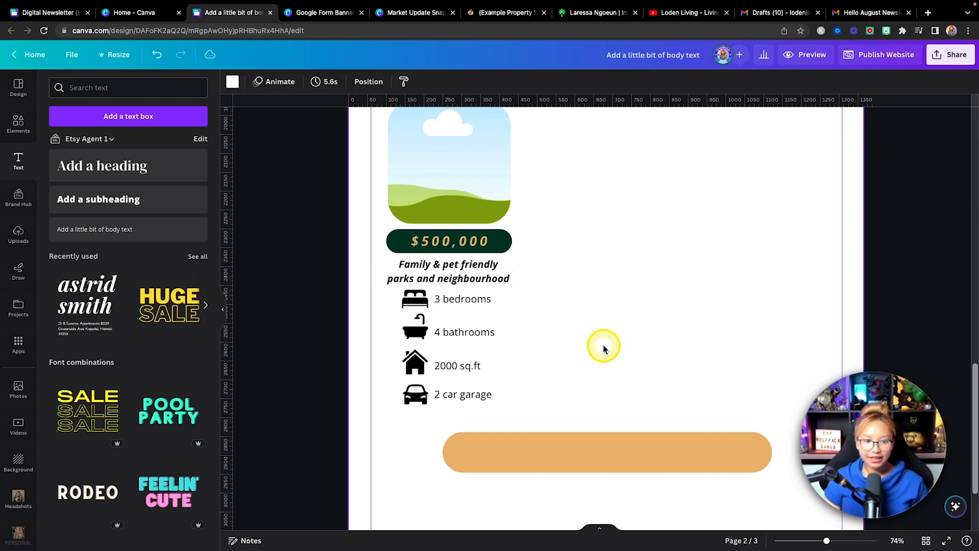
Step: Nudge the four icons and their labels slightly down to leave a gap below the description
scroll(562, 339, down, 1)
drag(517, 366, 406, 262)
key(Down)
key(Down)
key(Down)
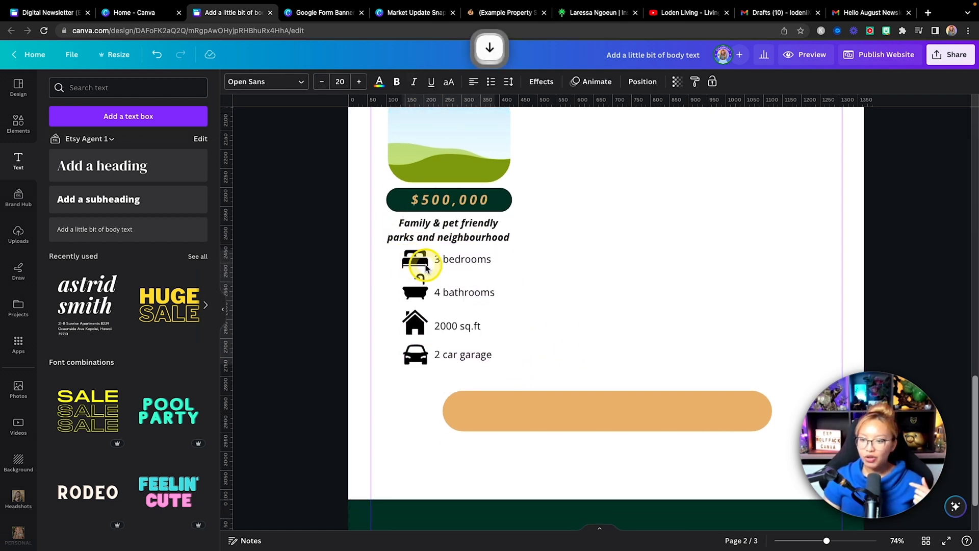
Step: Move the empty gold bar lower, closer to the green footer, to free space under the listing details
drag(619, 411, 618, 451)
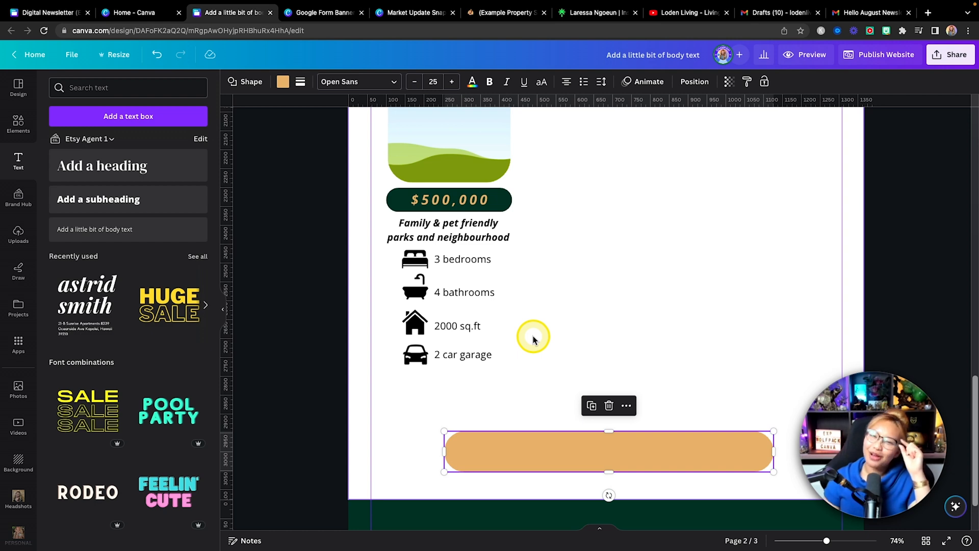
scroll(658, 274, up, 3)
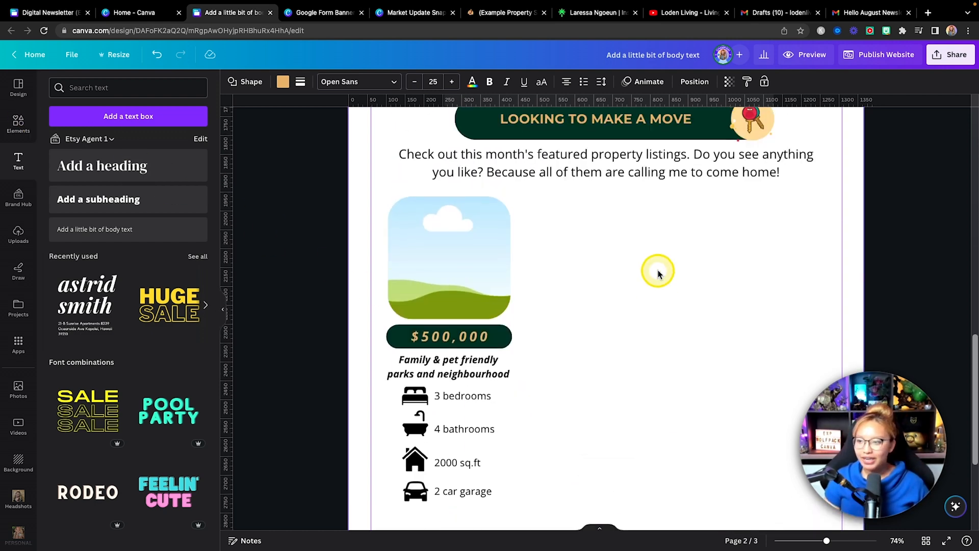
scroll(658, 274, up, 20)
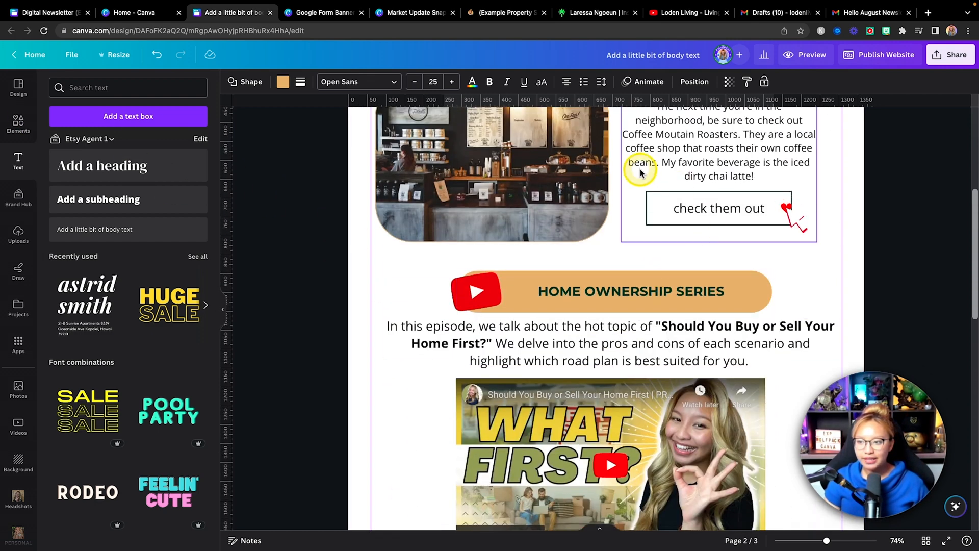
Step: Add a plain square shape to the newsletter page to serve as the base of a listing button
scroll(658, 220, down, 20)
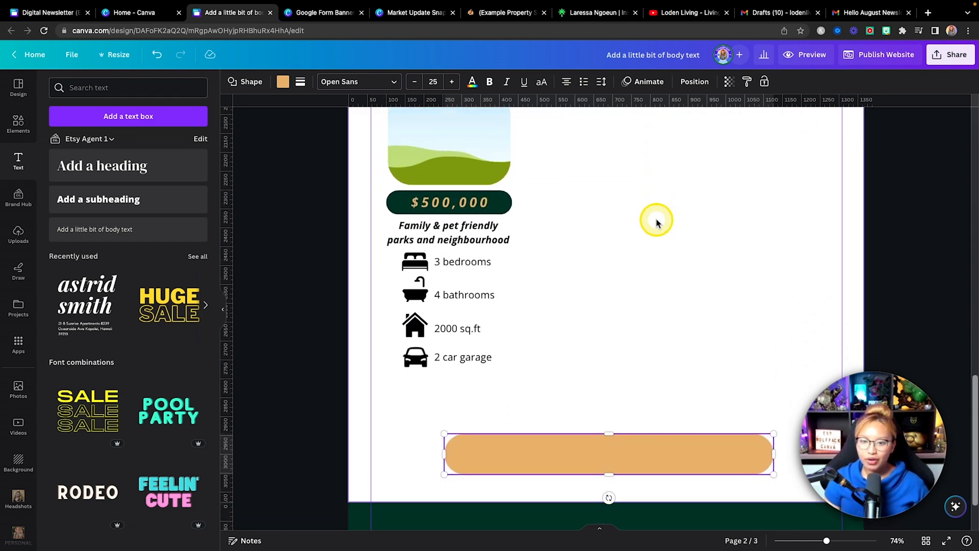
click(21, 125)
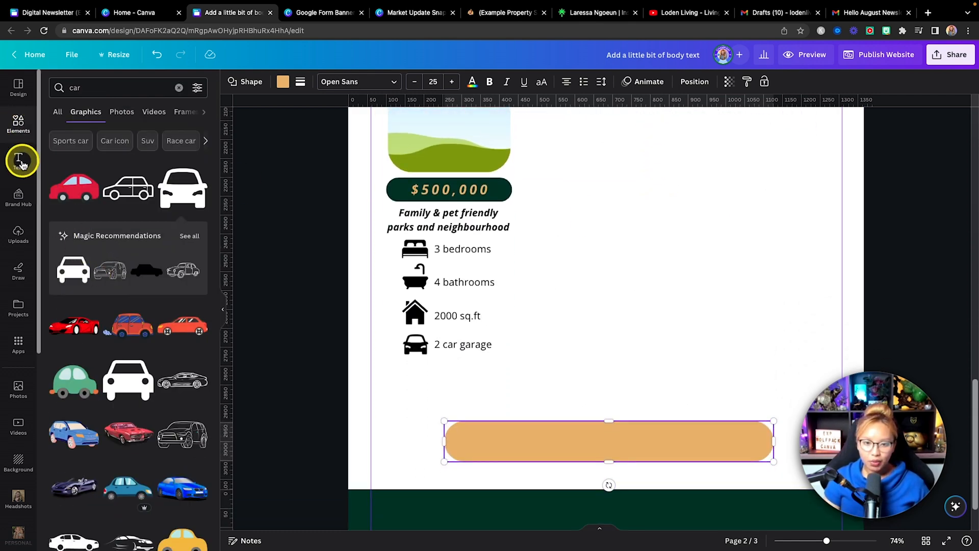
click(25, 123)
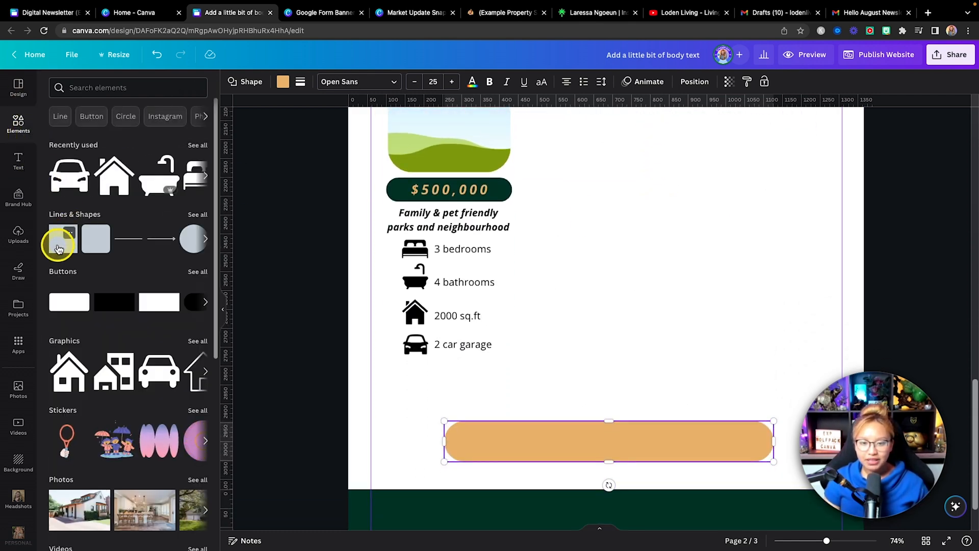
click(58, 251)
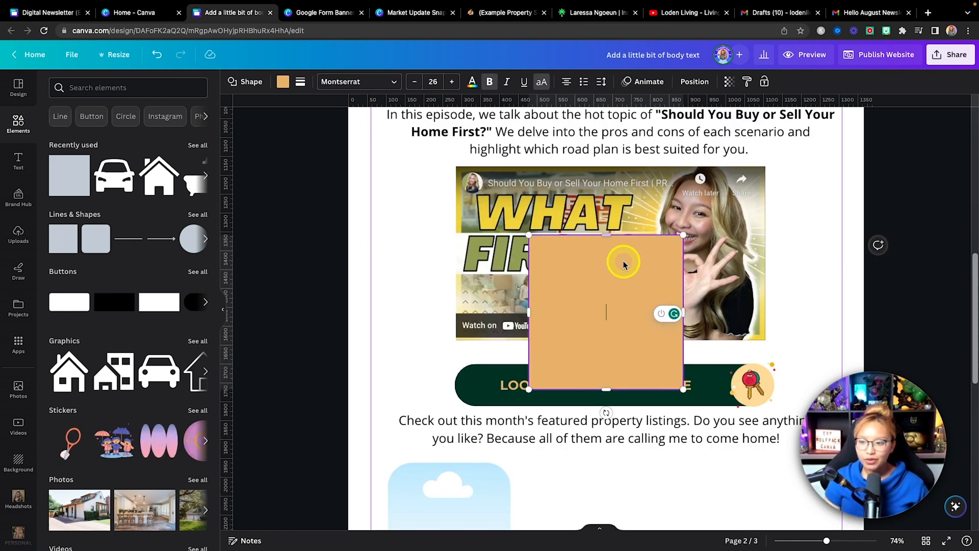
Step: Move the new gold square down beside the listing details and flatten it into a slim rectangle just above the rounded gold bar
drag(623, 261, 638, 444)
scroll(612, 183, down, 5)
drag(612, 182, 596, 301)
scroll(612, 306, down, 3)
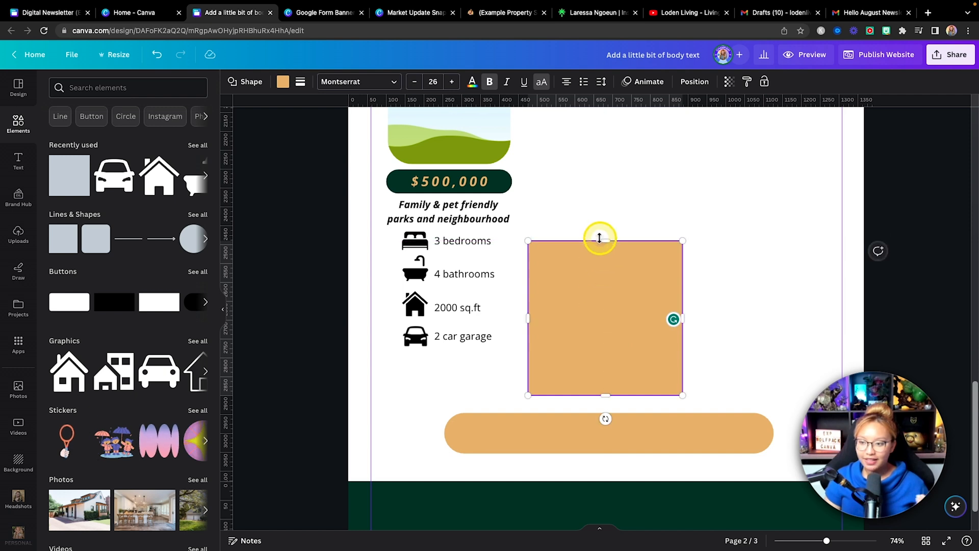
drag(601, 239, 602, 362)
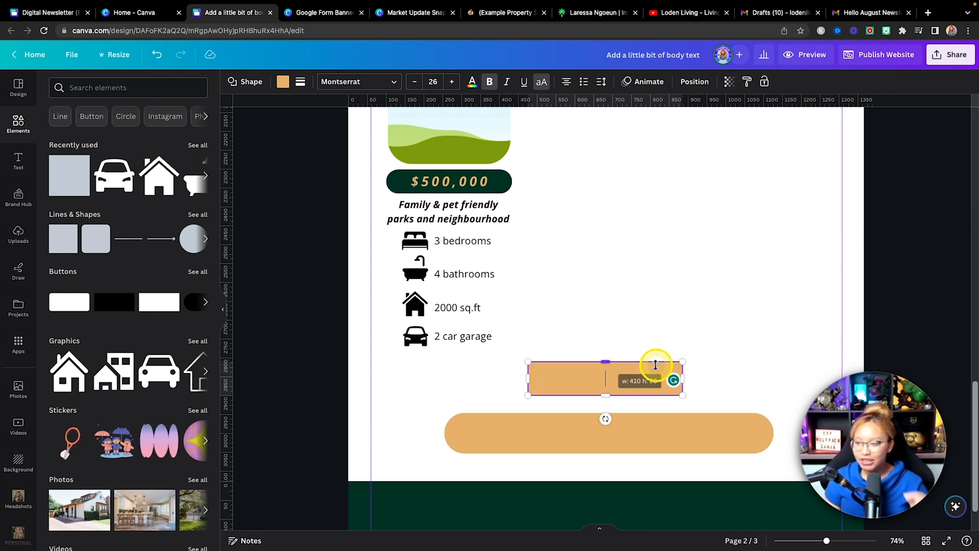
Step: Shrink the tan rectangle in width and height, and place it beneath the "2 car garage" line
drag(686, 376, 645, 378)
drag(586, 361, 589, 365)
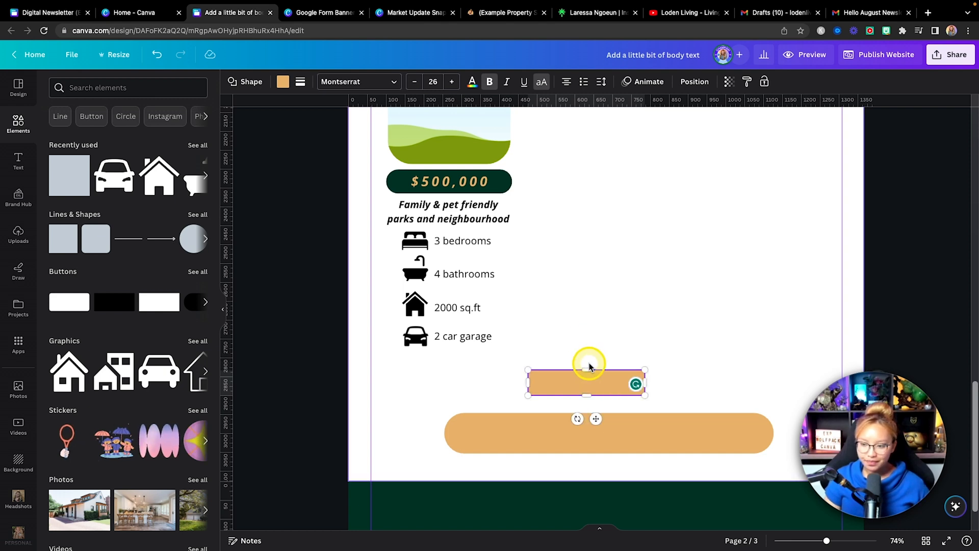
scroll(590, 334, up, 5)
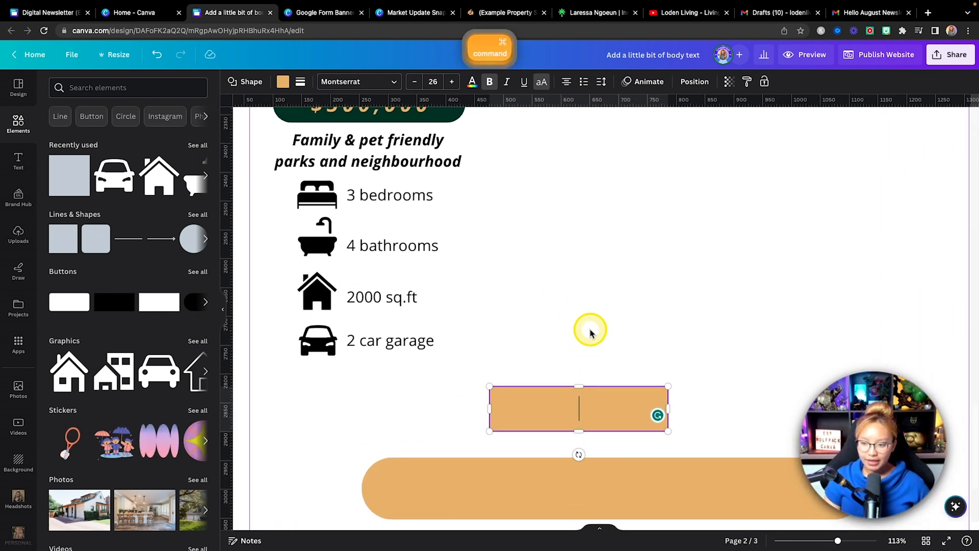
scroll(592, 329, down, 2)
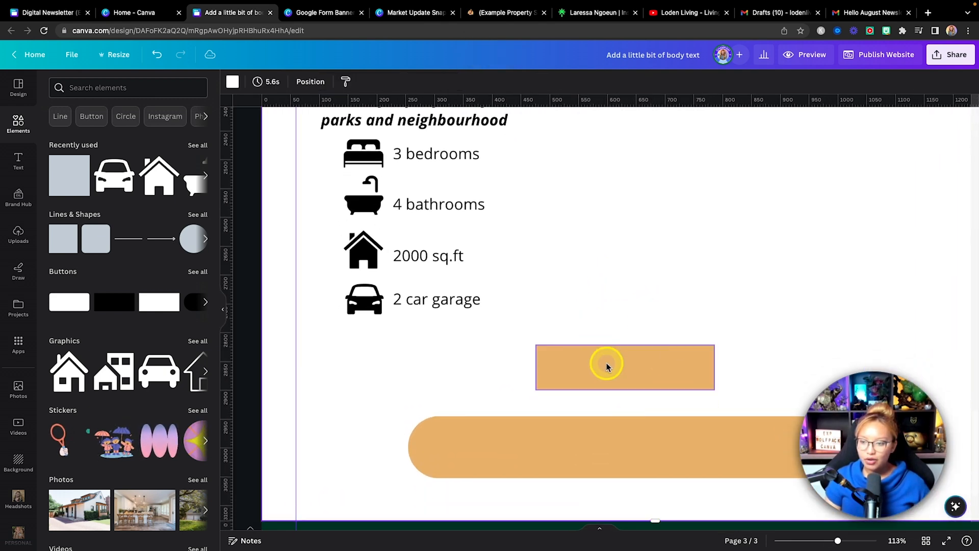
drag(608, 365, 396, 354)
click(430, 366)
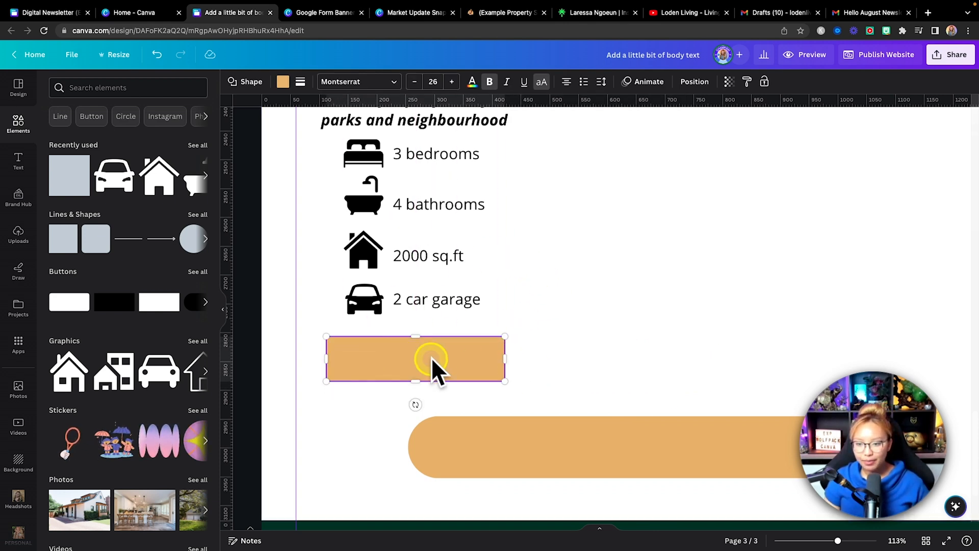
Step: Remove the rectangle's fill colour and give it a solid border with a weight of 3
click(282, 82)
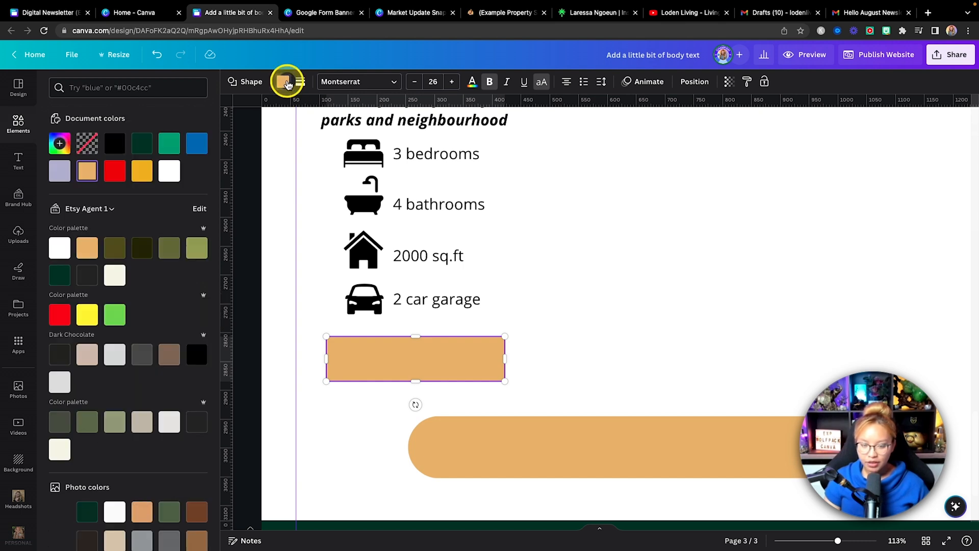
click(85, 144)
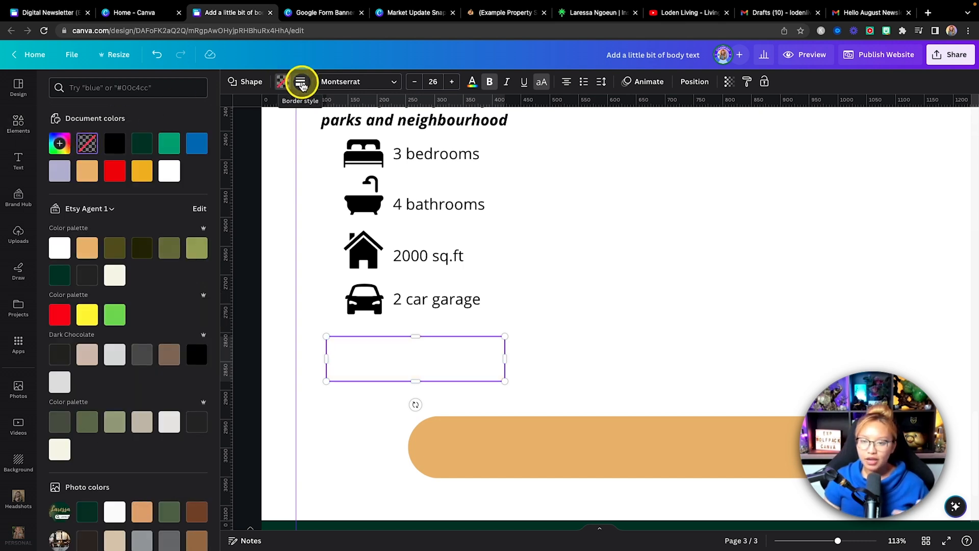
click(298, 84)
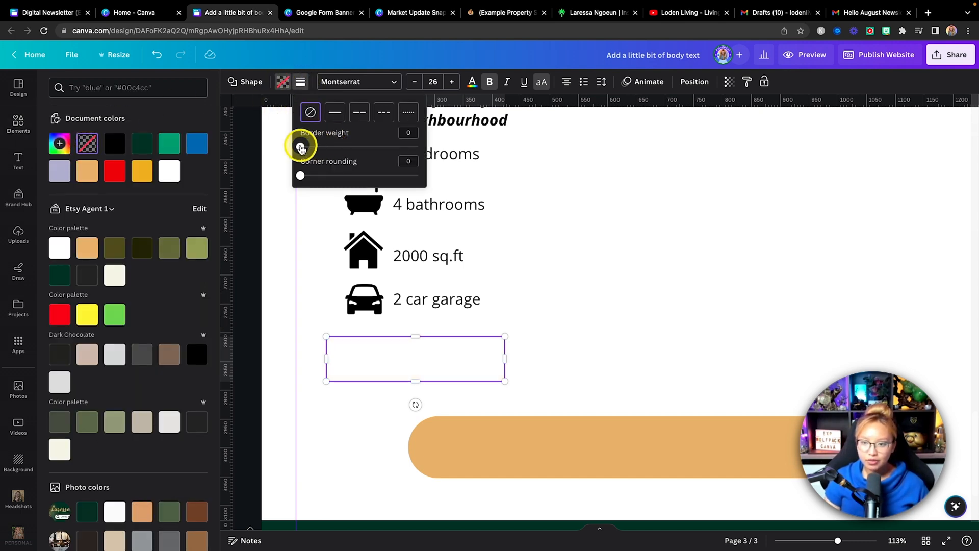
drag(301, 148, 303, 147)
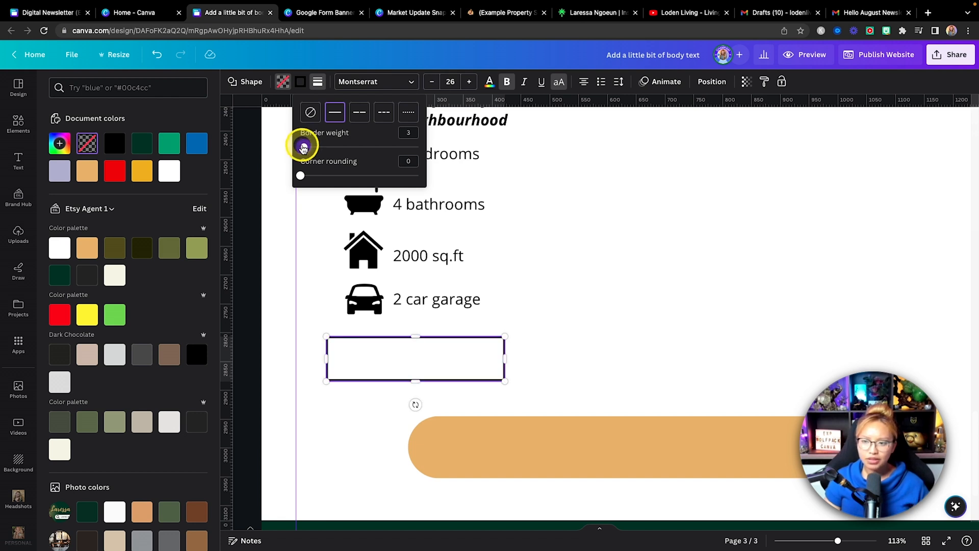
Step: Colour the rectangle's border dark green (#013727), keeping the fill transparent
click(148, 148)
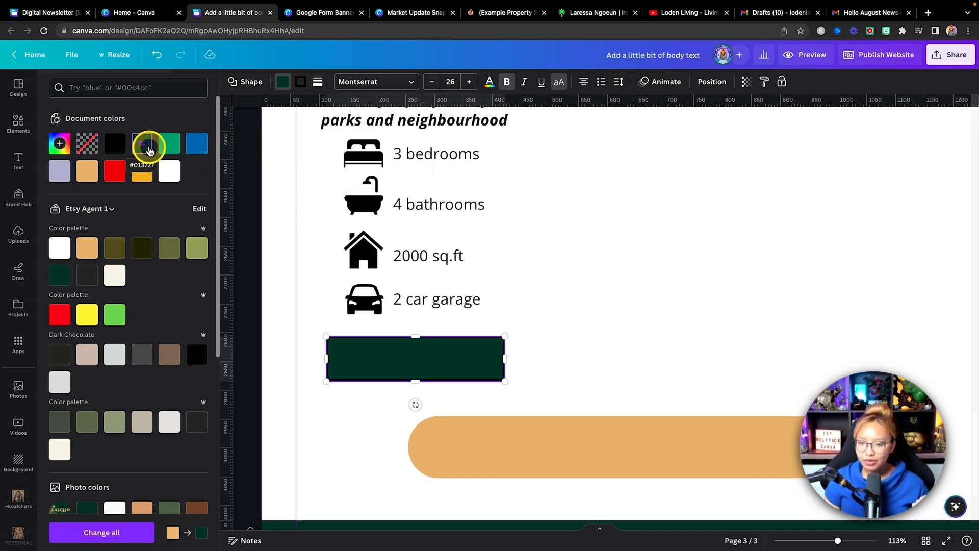
key(super+z)
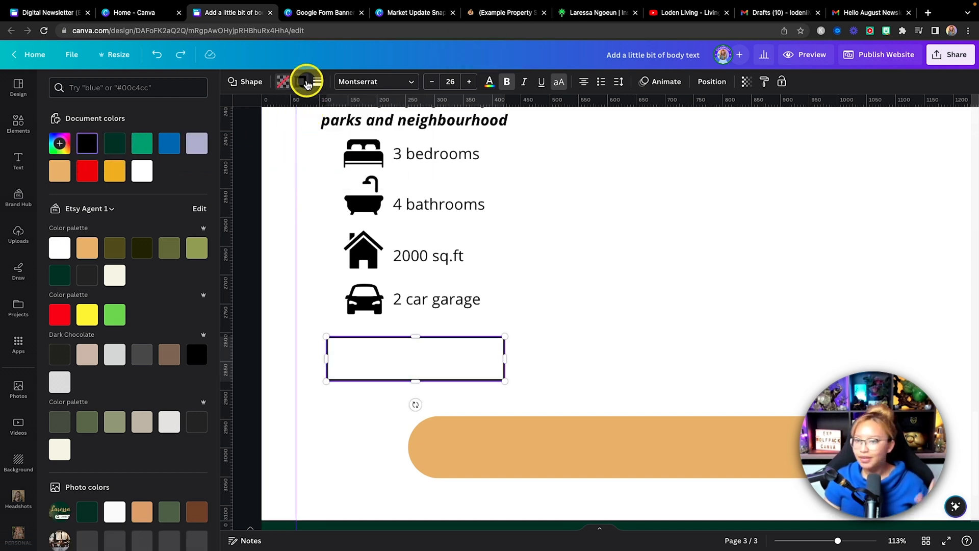
click(115, 141)
click(560, 363)
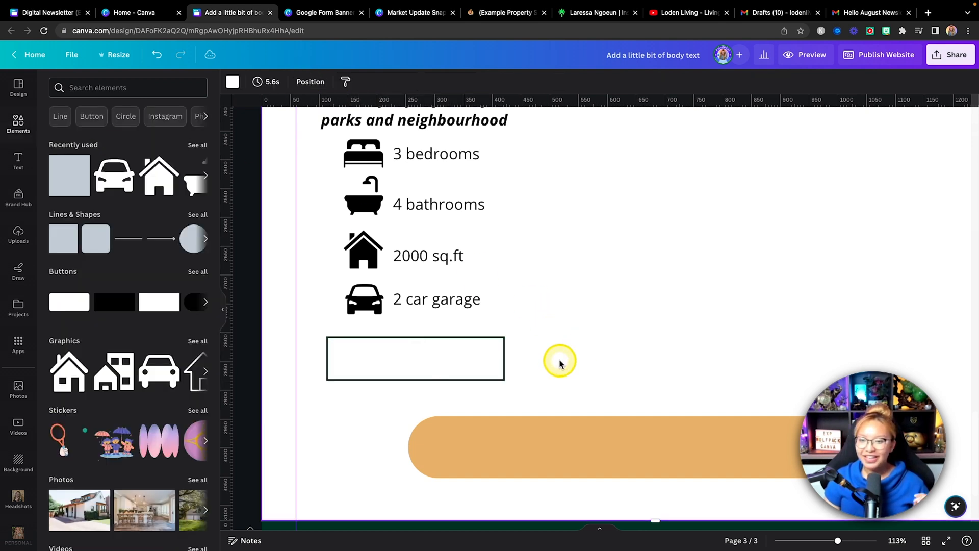
scroll(557, 363, up, 4)
scroll(557, 363, down, 3)
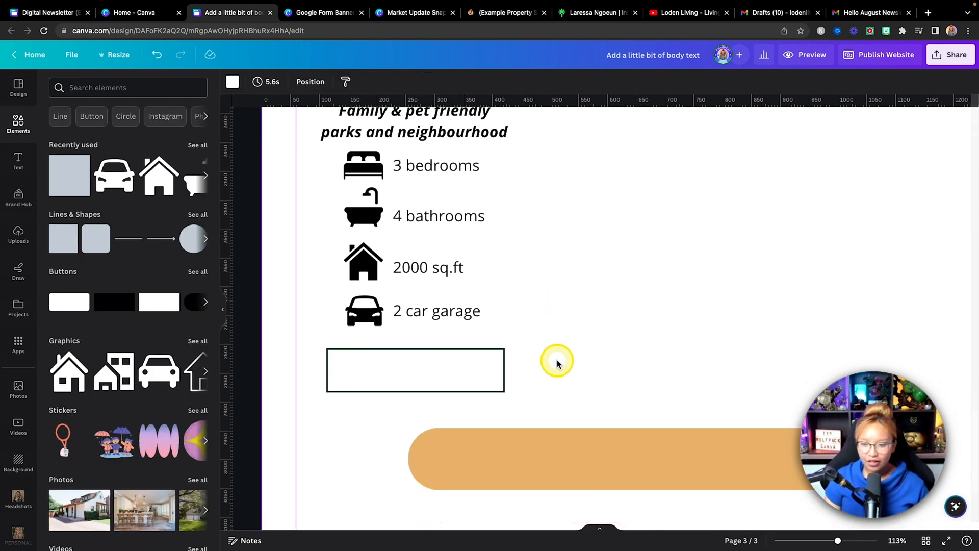
click(20, 160)
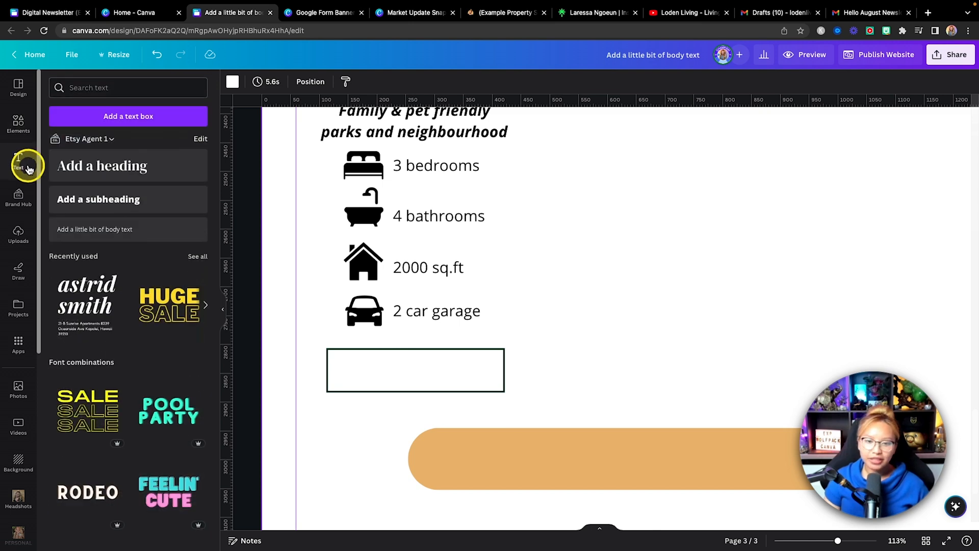
click(122, 232)
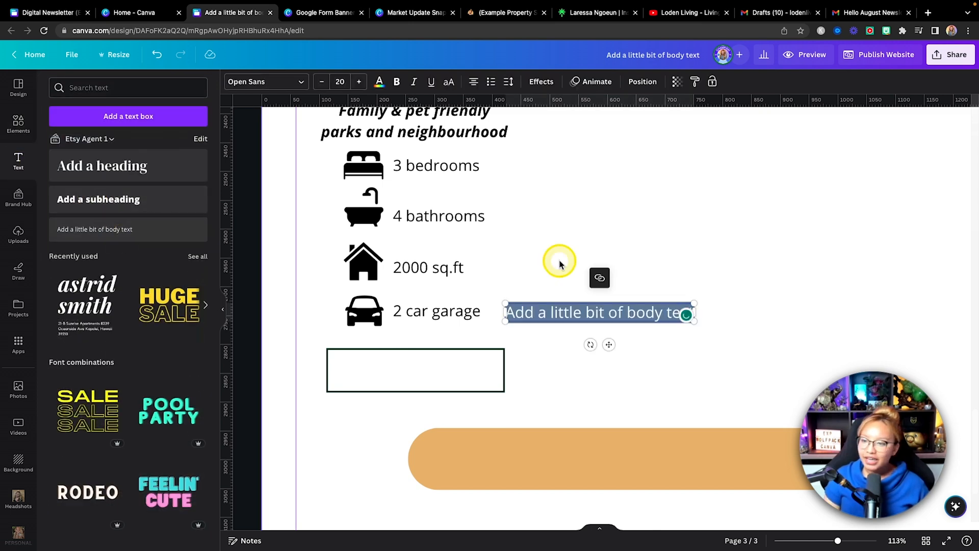
click(577, 314)
key(super+a)
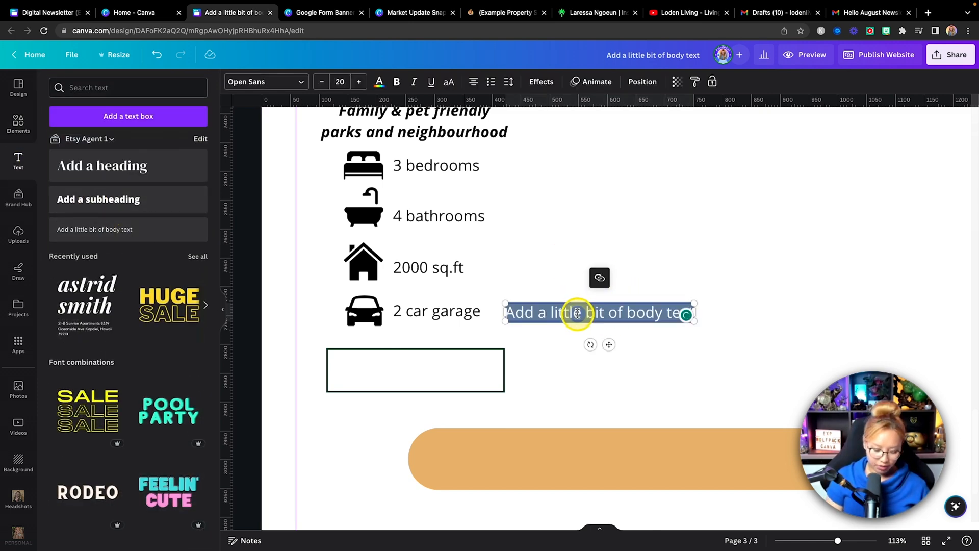
key(BackSpace)
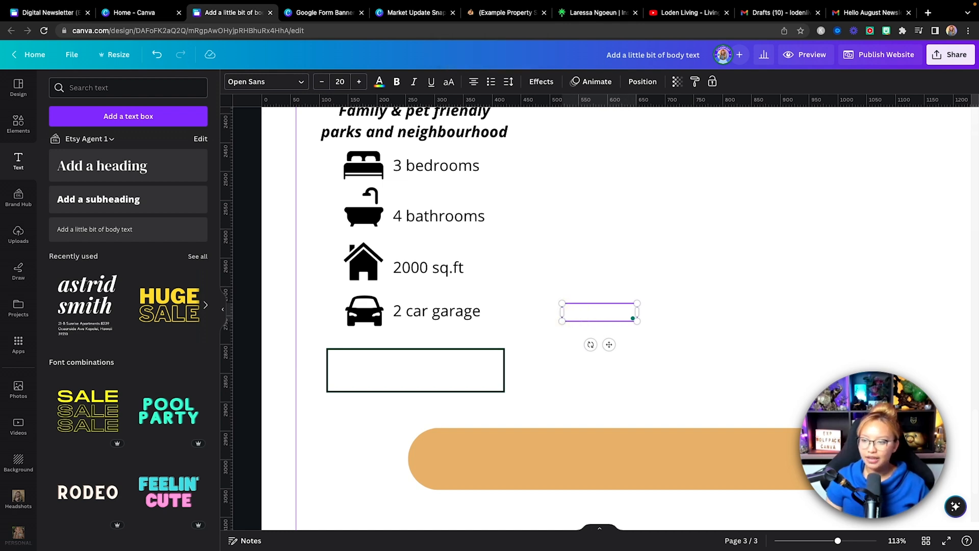
click(378, 82)
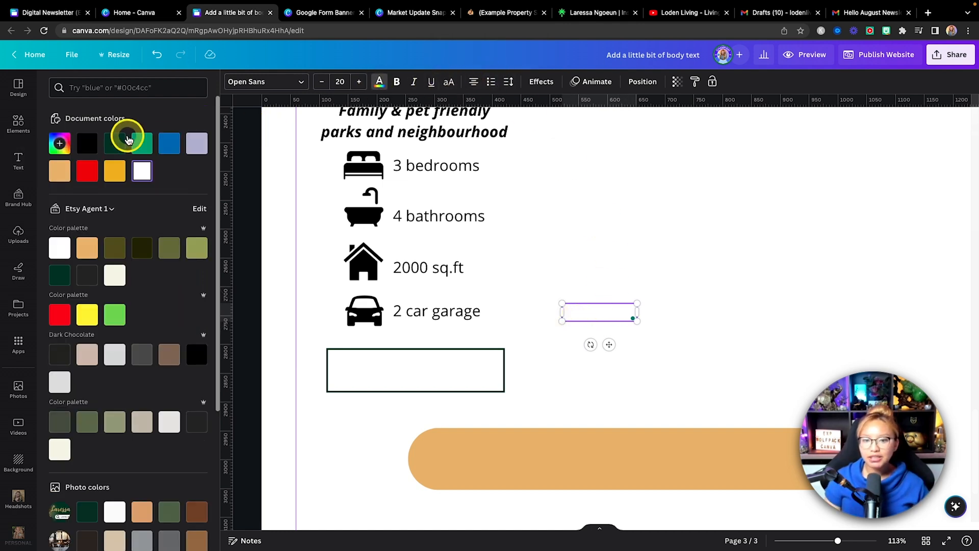
click(109, 146)
click(616, 319)
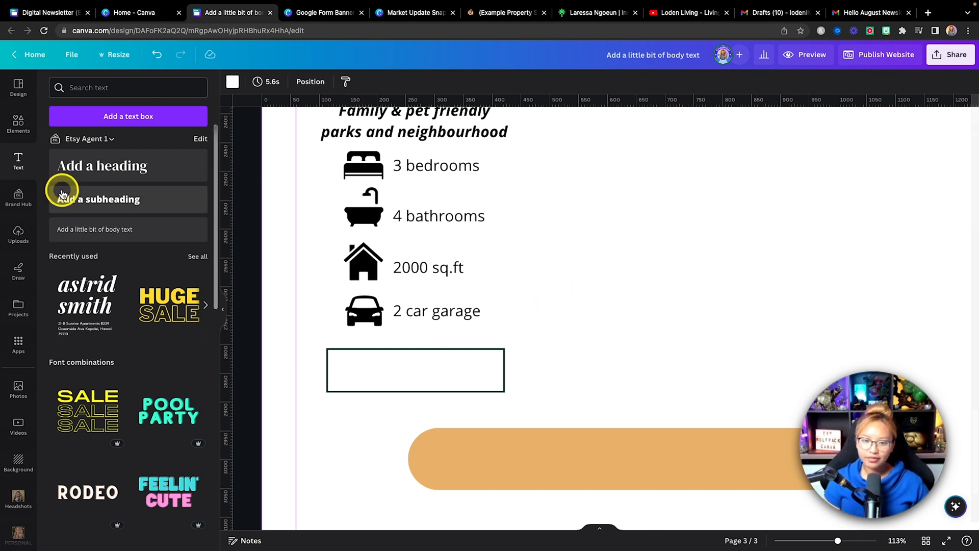
Step: Add a body text box to the page and set its text colour to dark green
click(105, 232)
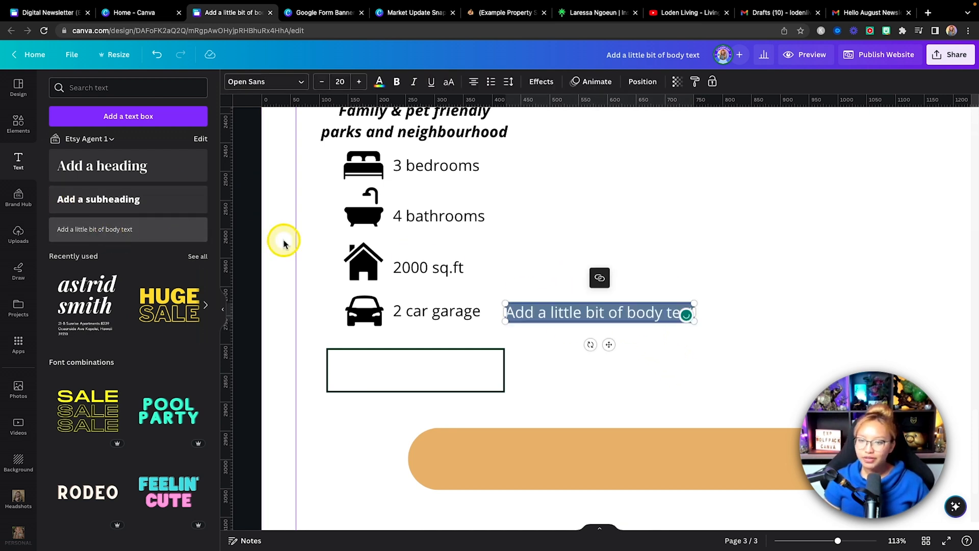
click(380, 83)
click(117, 145)
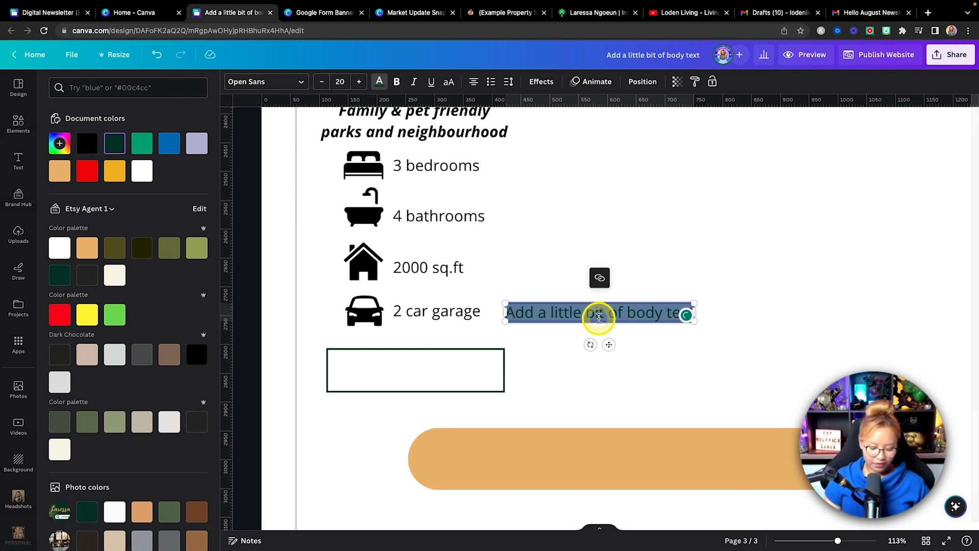
Step: Replace the new text box's placeholder with "view listing"
text(View lis)
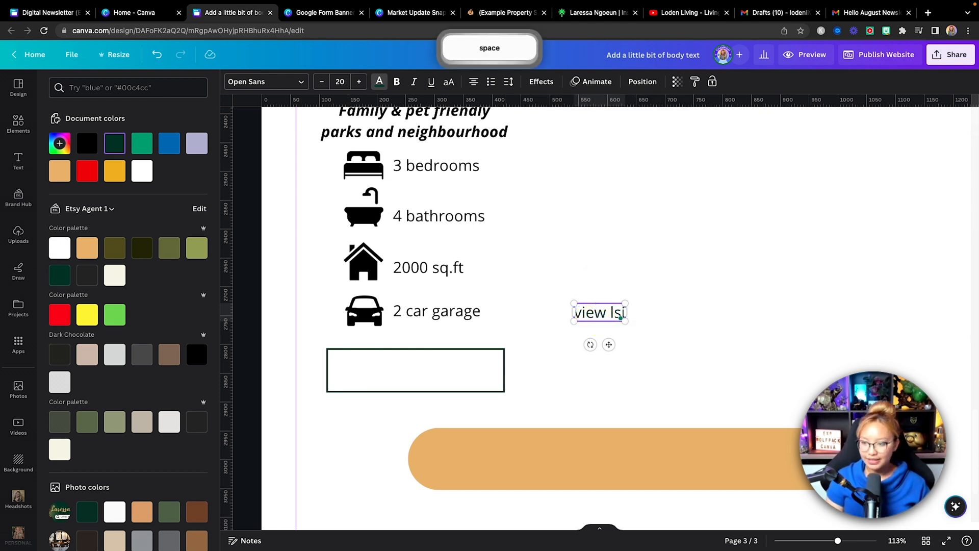
key(BackSpace)
key(BackSpace)
text(ist)
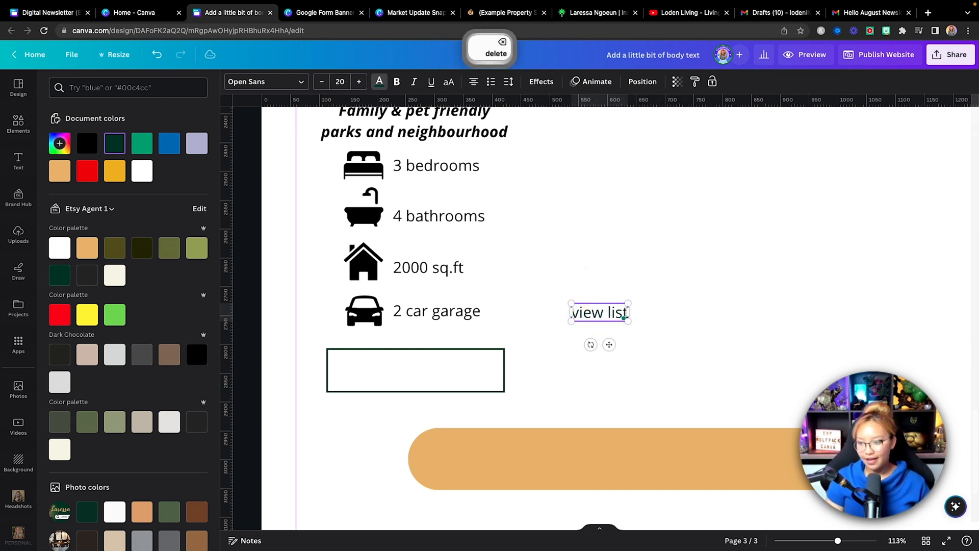
text(ings)
key(BackSpace)
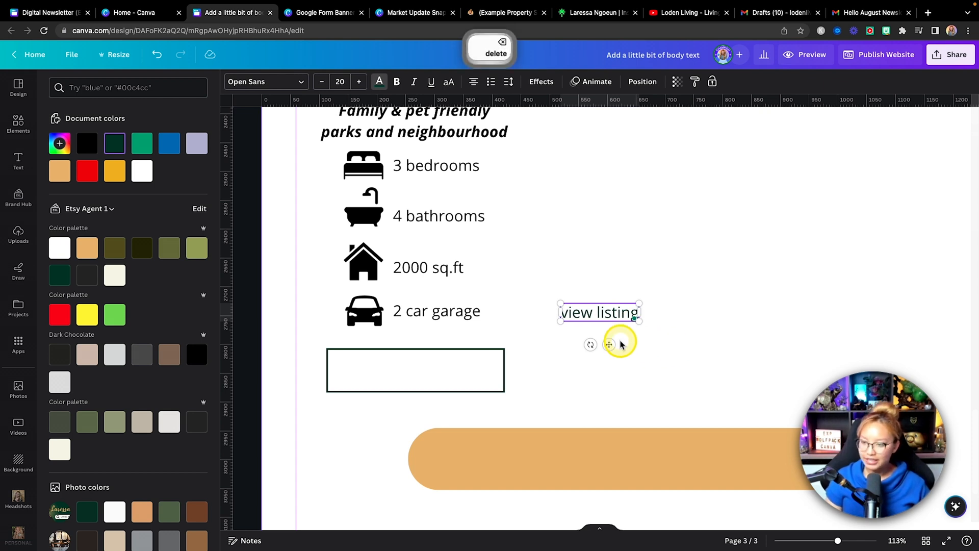
Step: Place the "view listing" text inside the outlined rectangle below the property features
drag(609, 344, 417, 403)
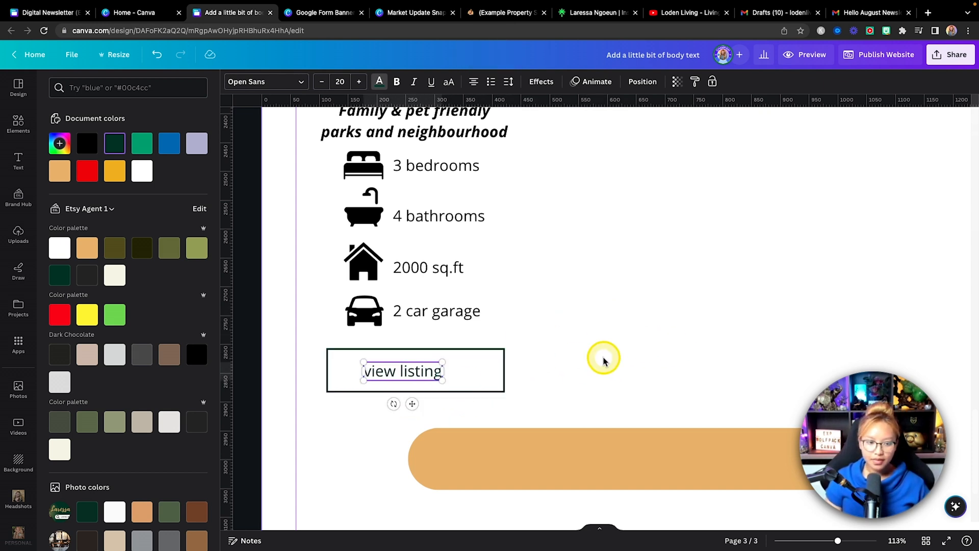
scroll(604, 357, down, 2)
drag(441, 322, 422, 335)
click(641, 324)
key(super+z)
Step: Narrow the outlined rectangle from both sides so it frames the "view listing" text evenly
click(483, 342)
drag(505, 353, 475, 346)
drag(353, 331, 370, 334)
click(573, 326)
scroll(574, 326, down, 4)
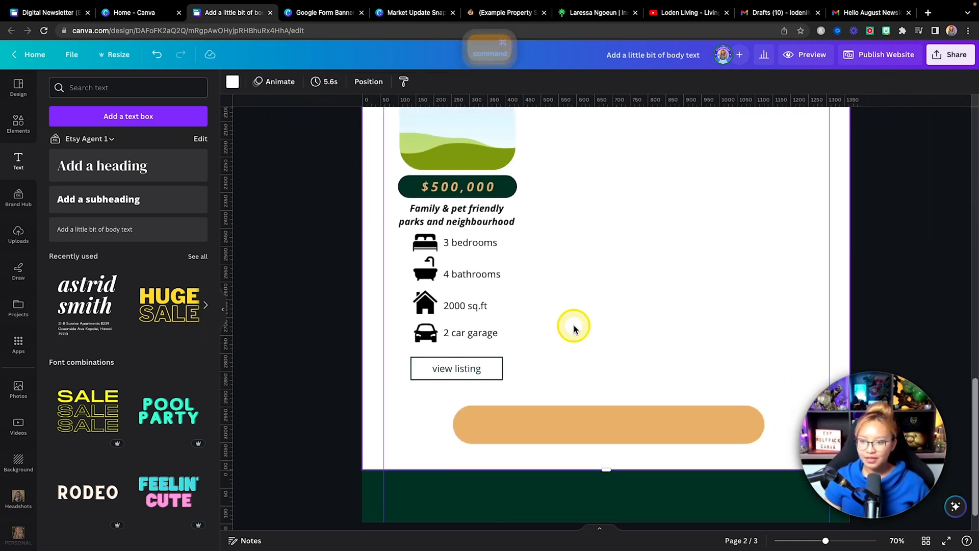
Step: Select the rectangle with its "view listing" text and check their alignment to each other
drag(549, 380, 400, 357)
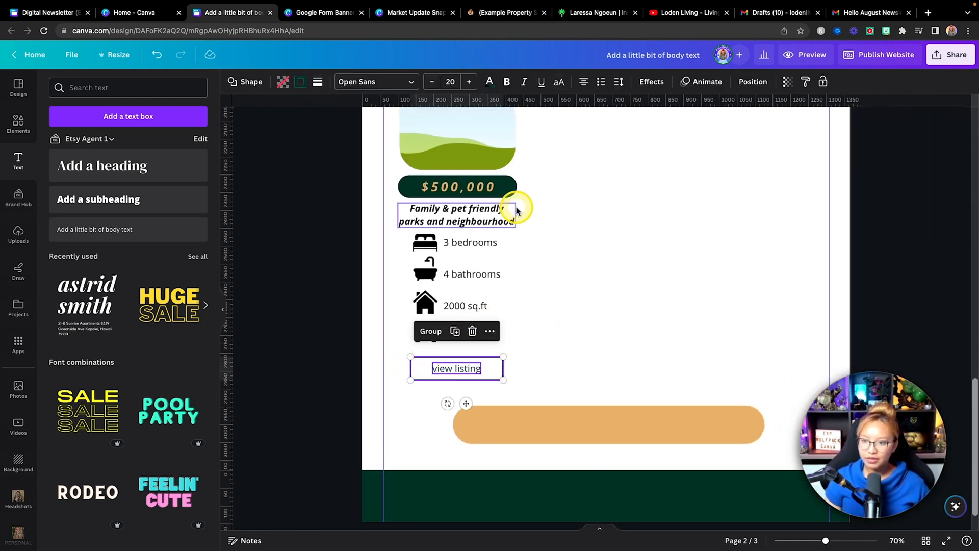
click(754, 83)
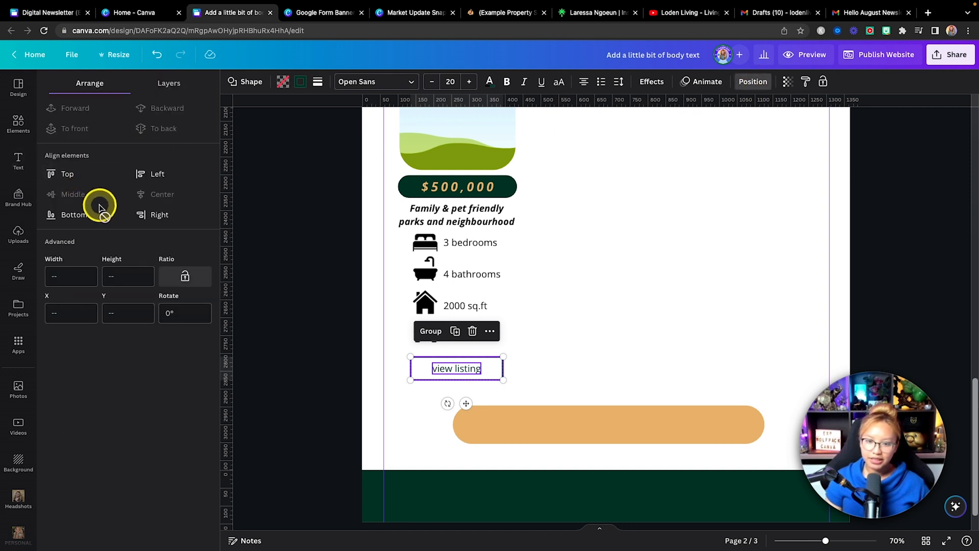
click(557, 385)
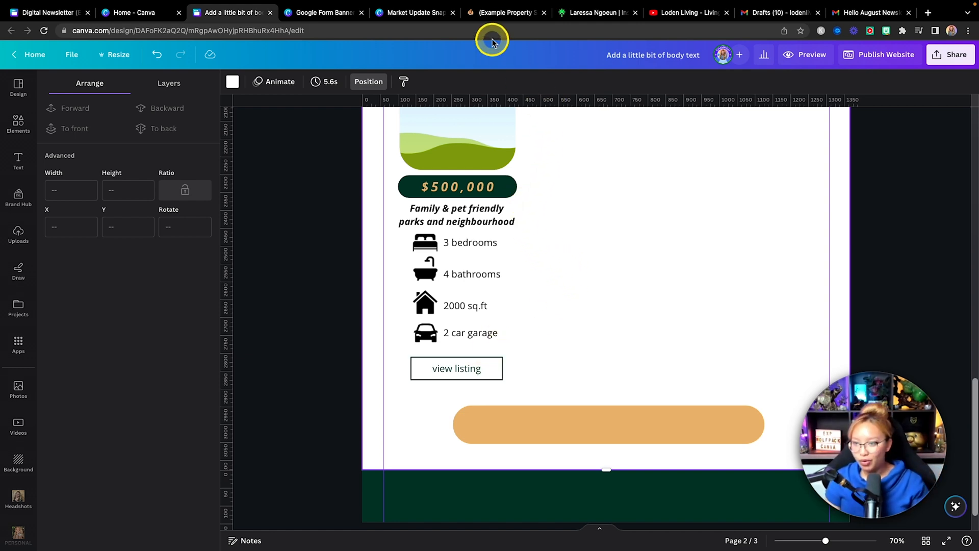
Step: Switch to the example property website, look over its landing page and go to its virtual tour section
click(502, 13)
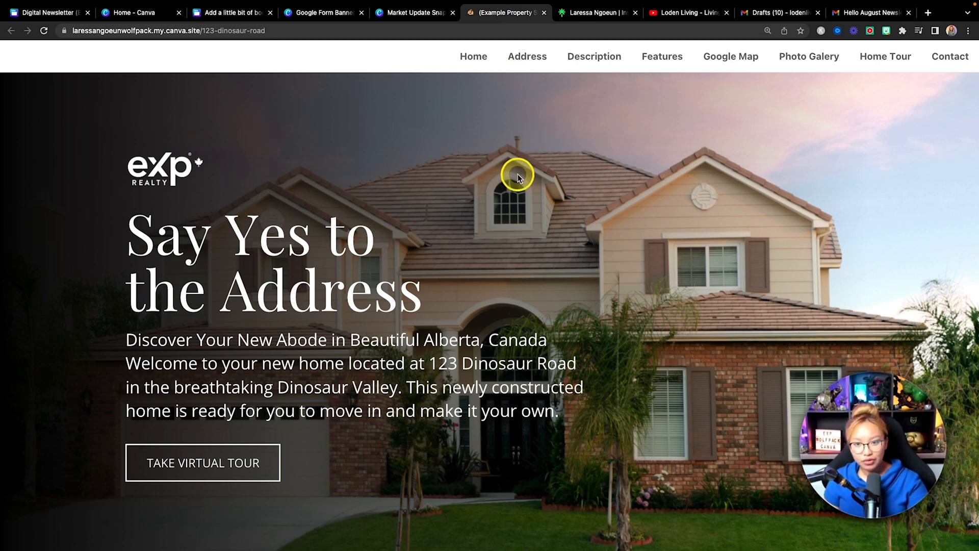
scroll(480, 317, down, 1)
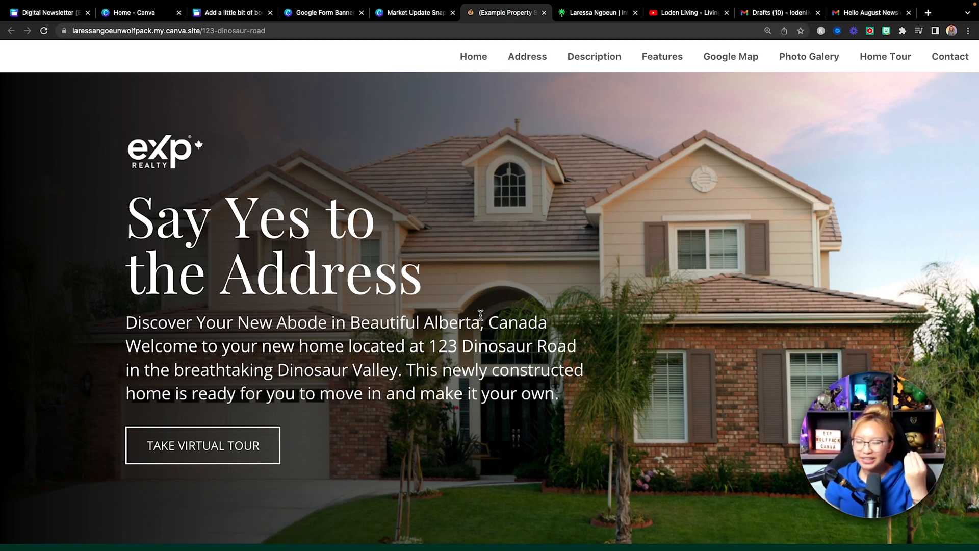
scroll(481, 316, down, 4)
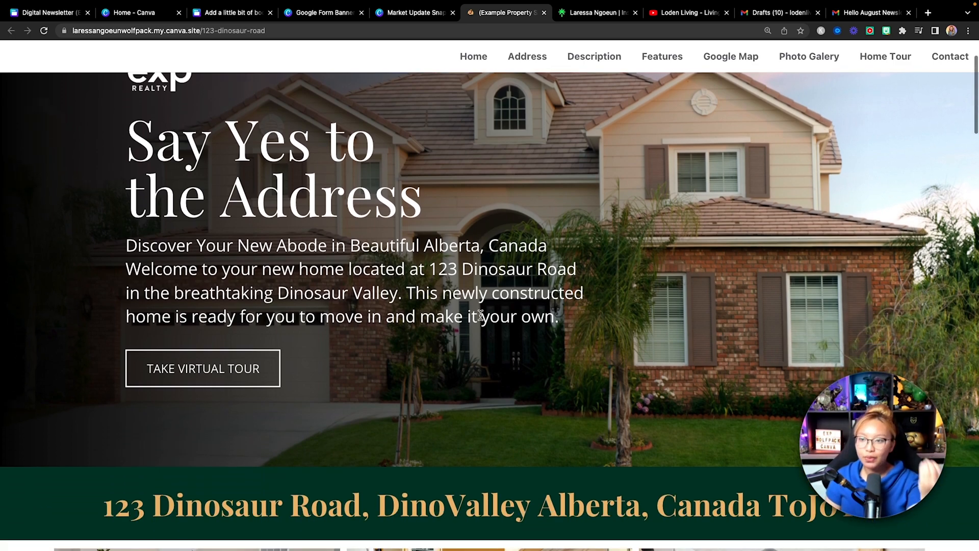
scroll(480, 316, down, 10)
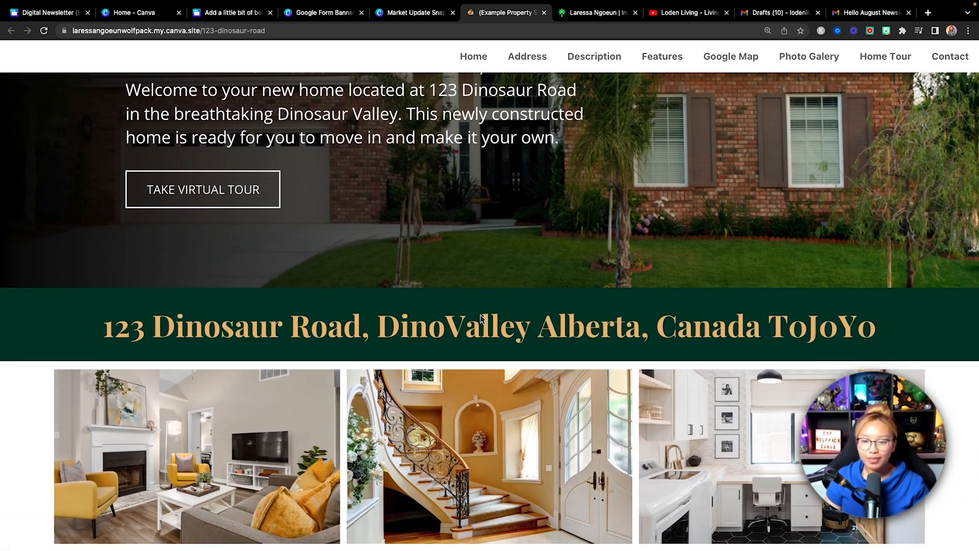
scroll(481, 317, down, 2)
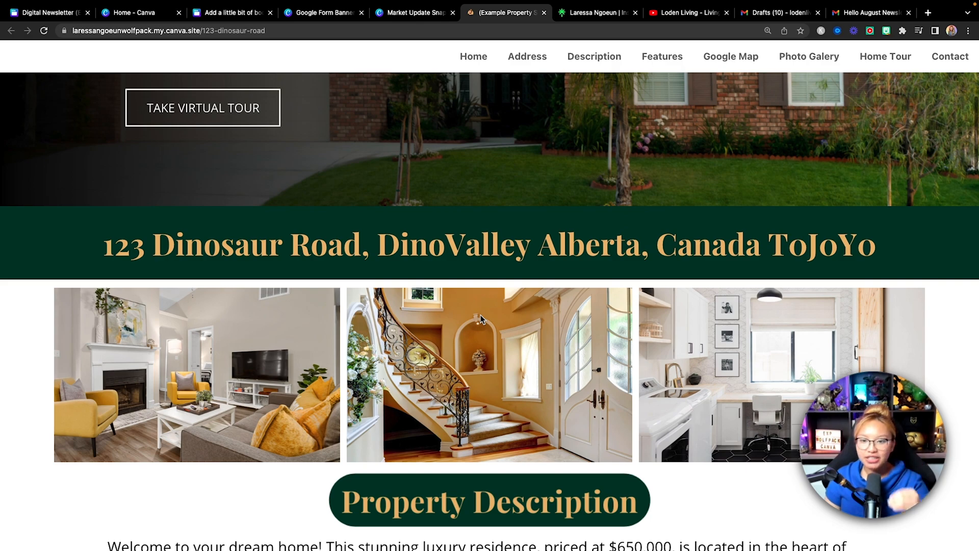
scroll(480, 319, up, 2)
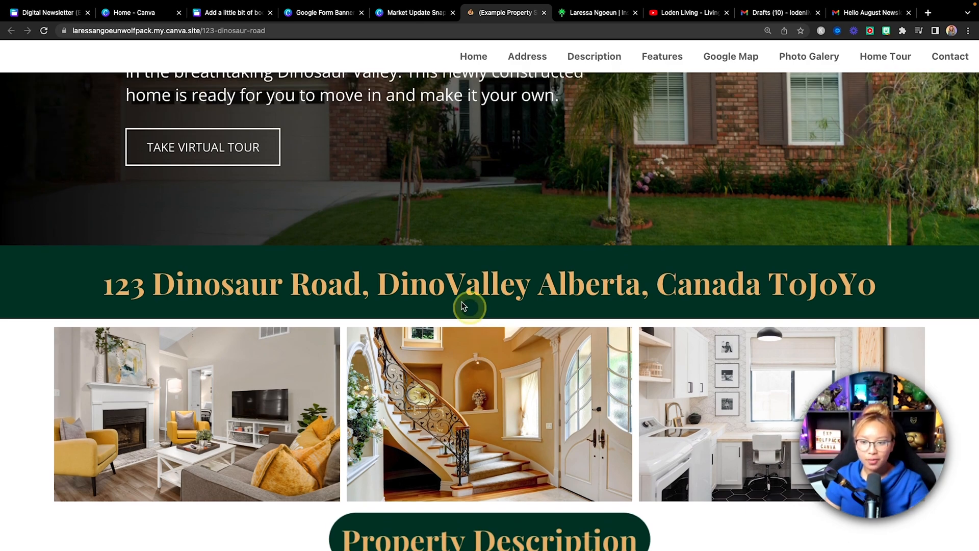
click(213, 154)
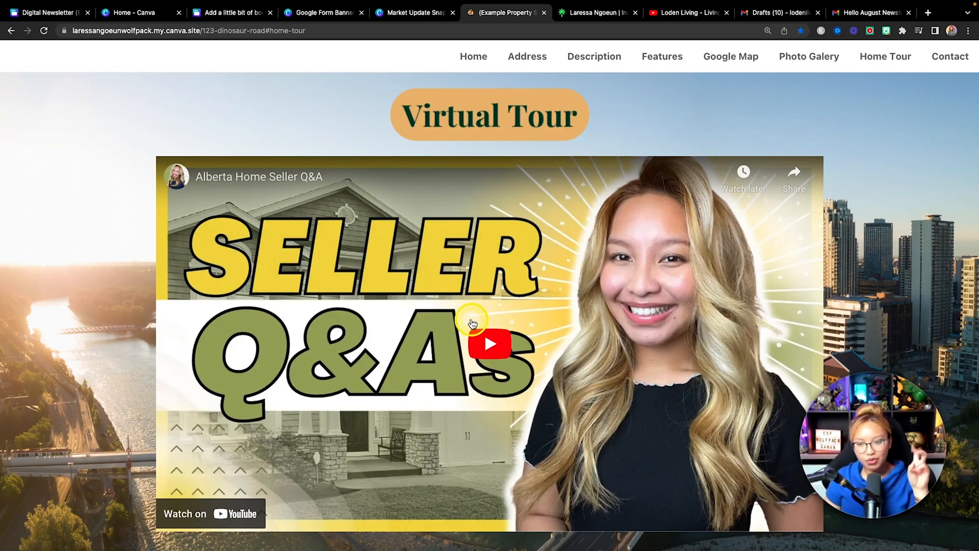
Step: Look through the example property website's sections, from the home page through features, map and photo gallery to the agent contact details
scroll(472, 323, up, 2)
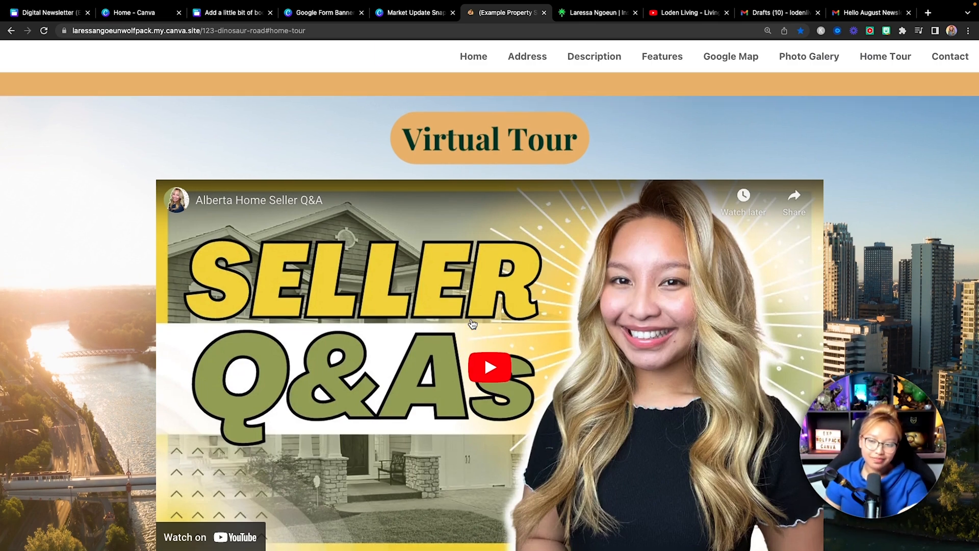
scroll(472, 324, up, 15)
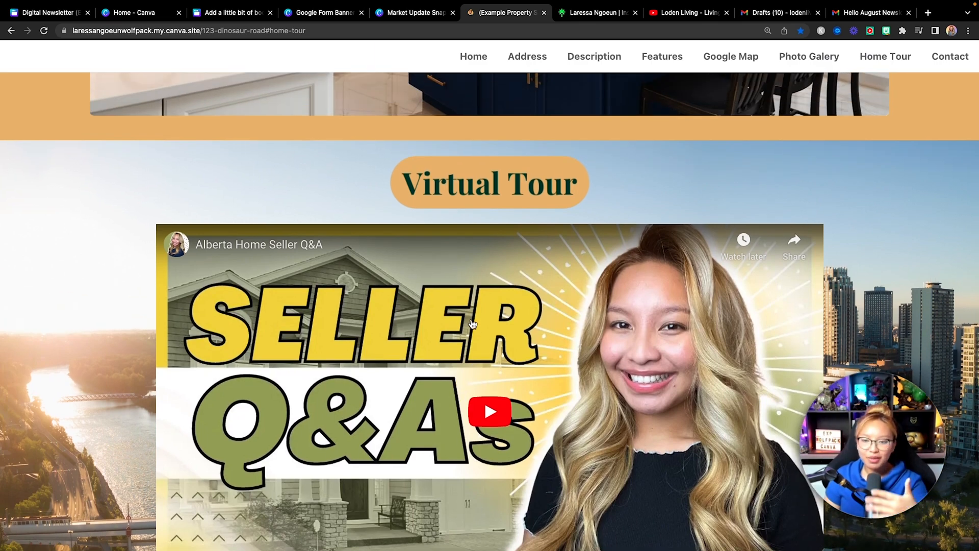
scroll(472, 324, up, 1)
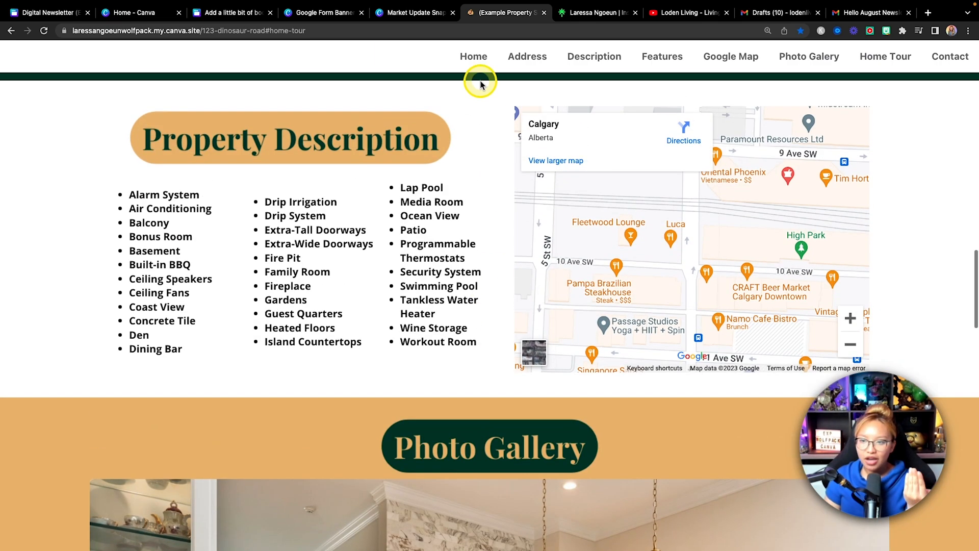
click(471, 56)
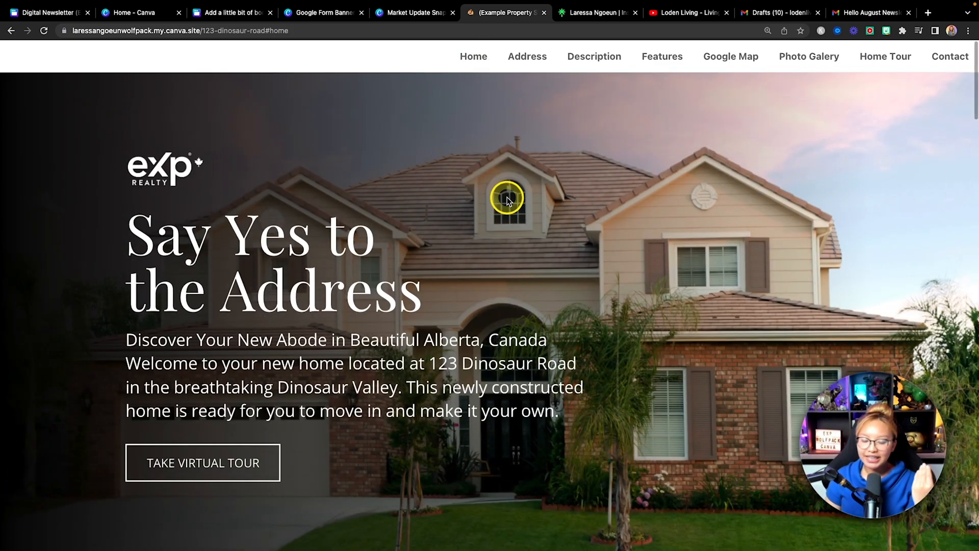
scroll(421, 252, down, 8)
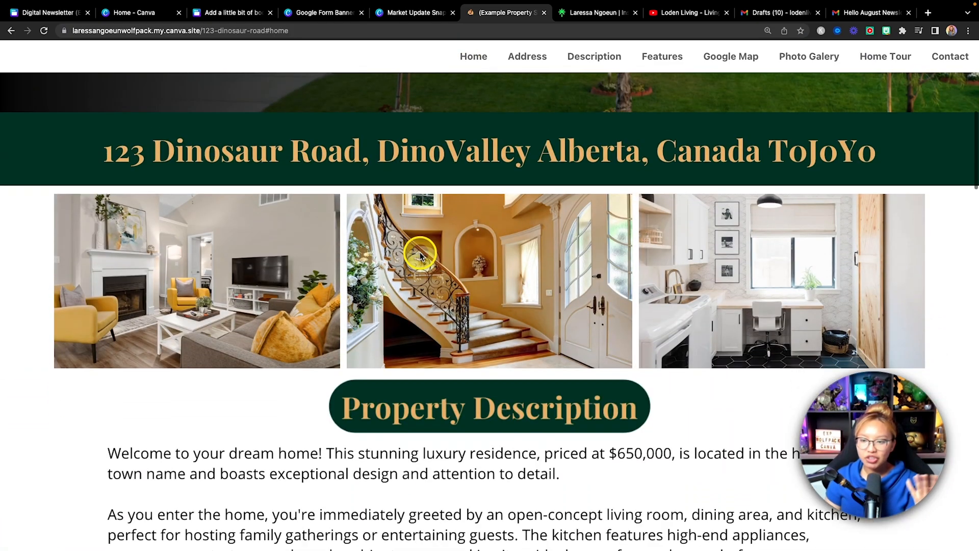
scroll(548, 287, down, 12)
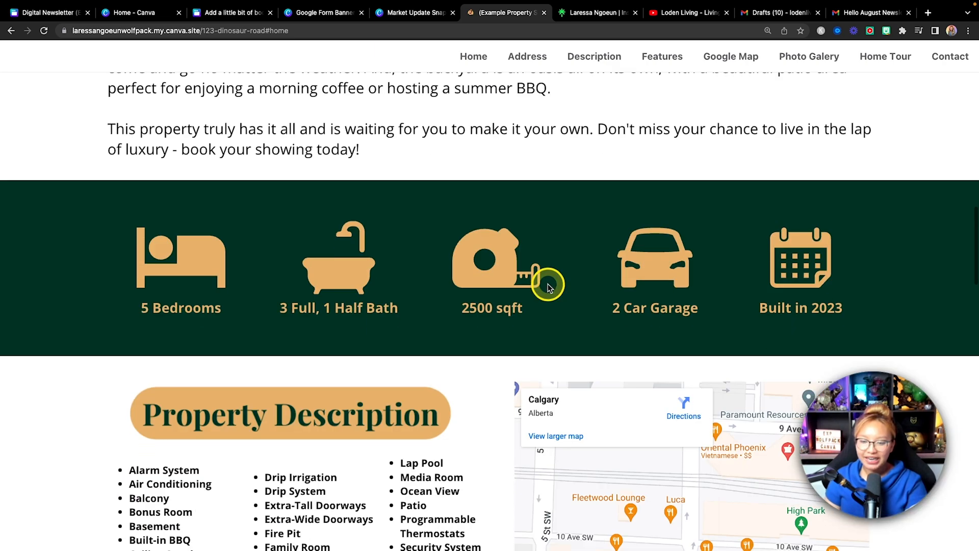
scroll(387, 268, down, 1)
scroll(348, 317, down, 5)
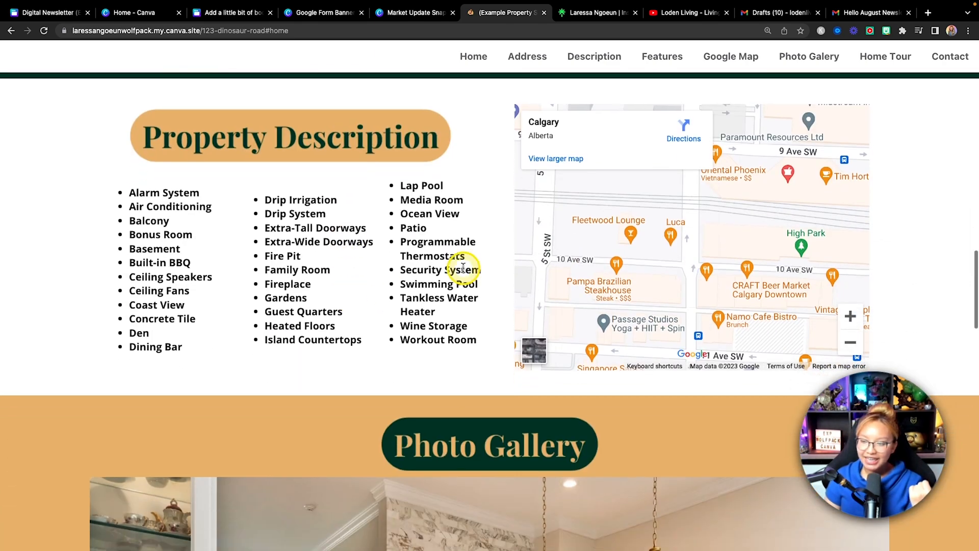
drag(646, 244, 676, 164)
scroll(678, 225, down, 3)
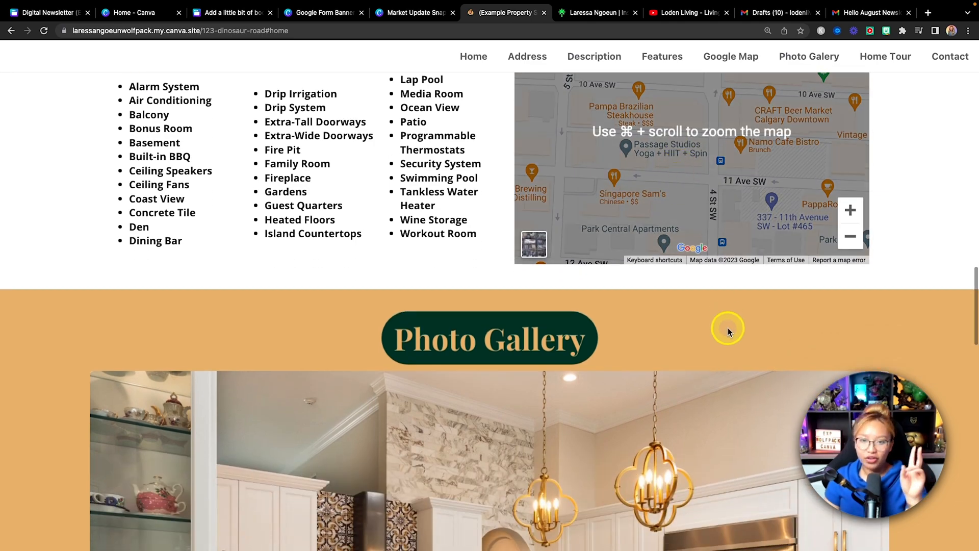
scroll(728, 329, down, 5)
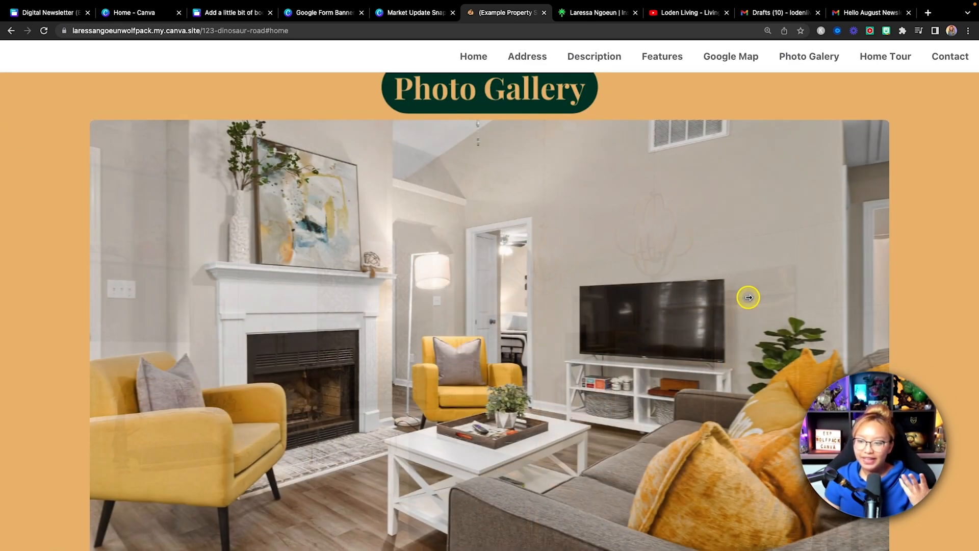
scroll(754, 296, down, 15)
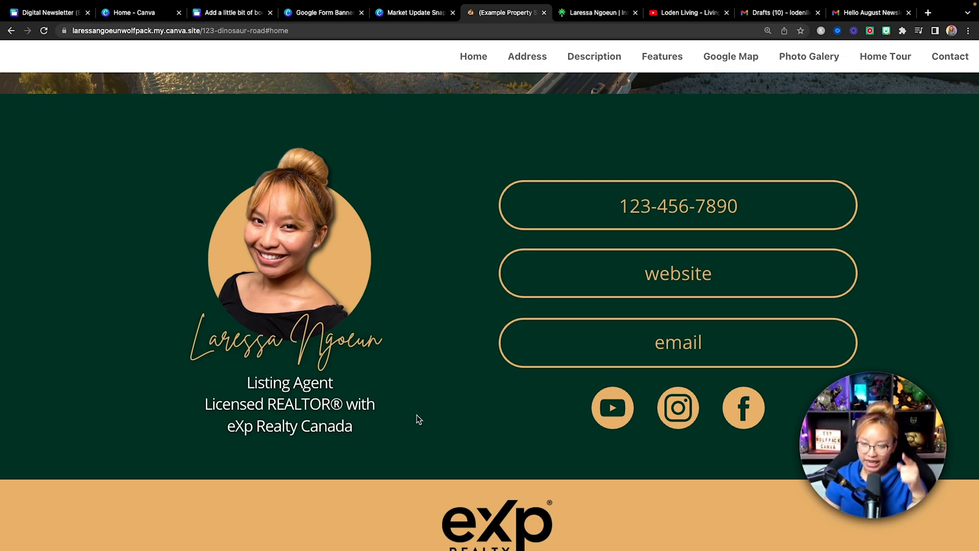
Step: Return to the home section of the example property website and copy its page address
click(469, 57)
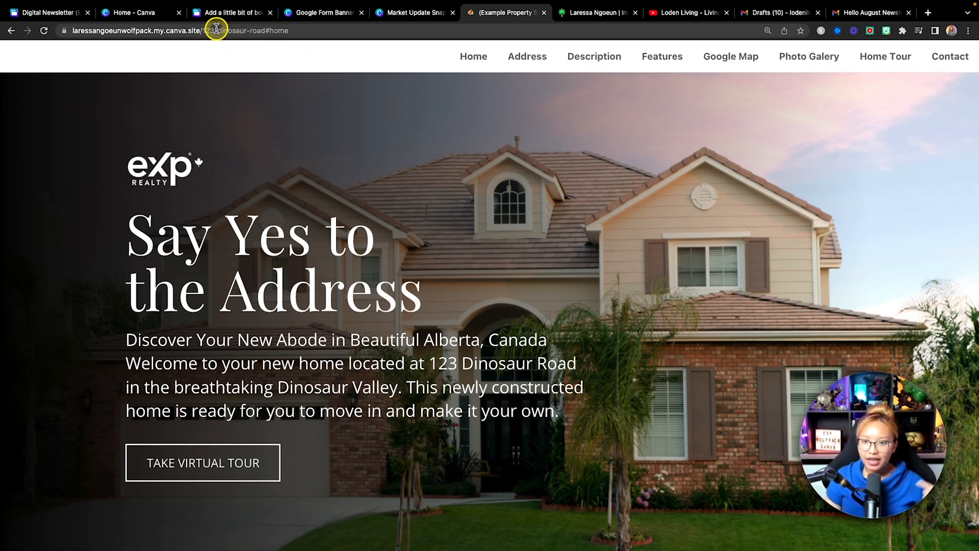
click(216, 30)
key(super+c)
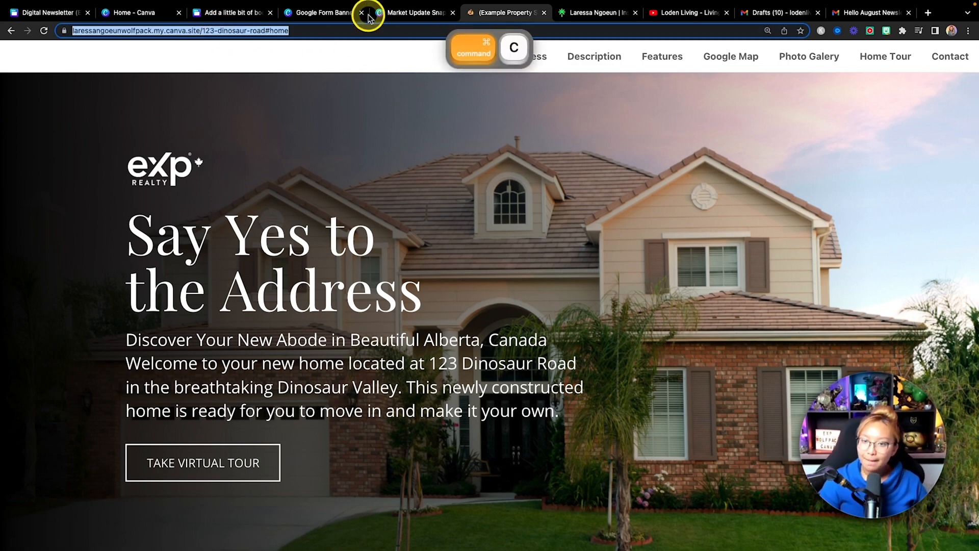
Step: Switch back to the newsletter design and link the outlined rectangle around "view listing" to the copied property website address
click(234, 15)
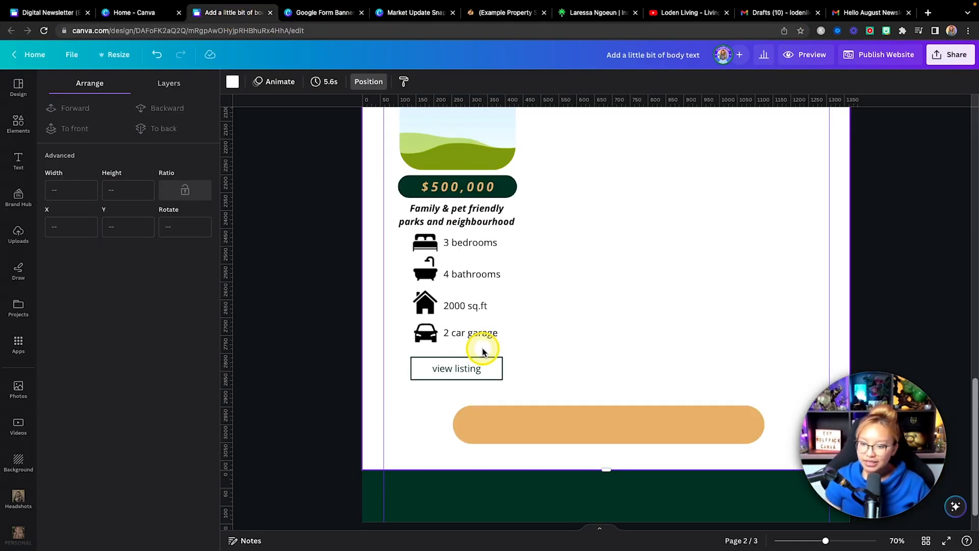
click(497, 368)
key(super+k)
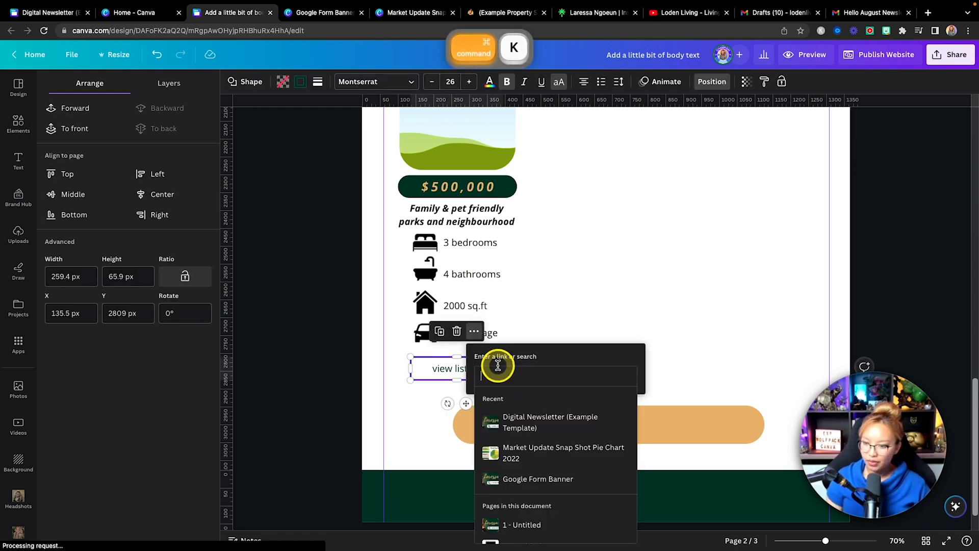
key(super+v)
key(Return)
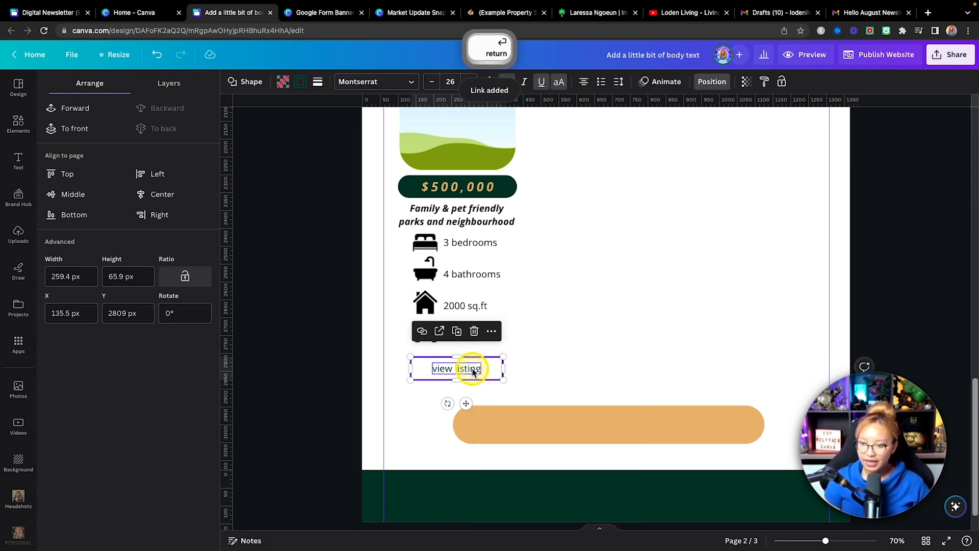
Step: Link the "view listing" text to the same property website address and remove its underline
click(472, 371)
key(super+k)
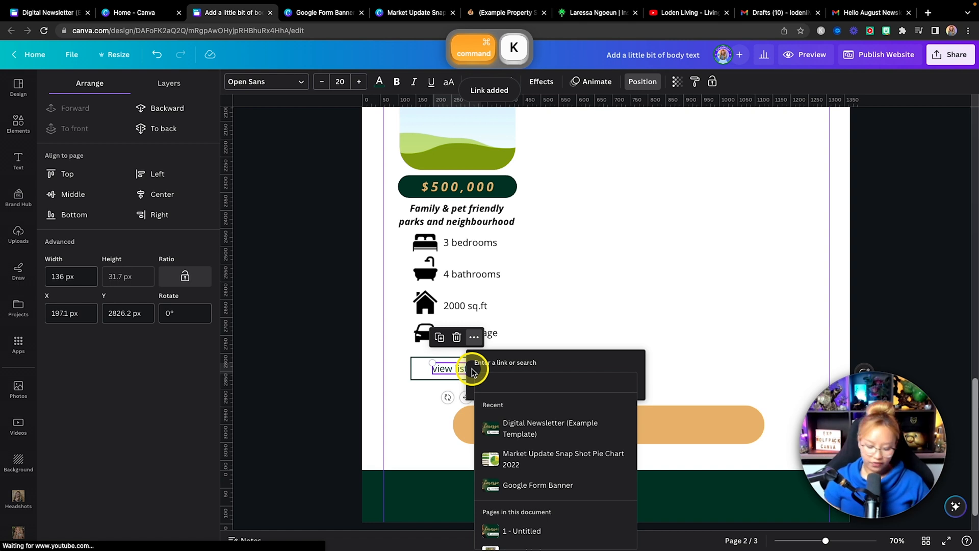
key(super+v)
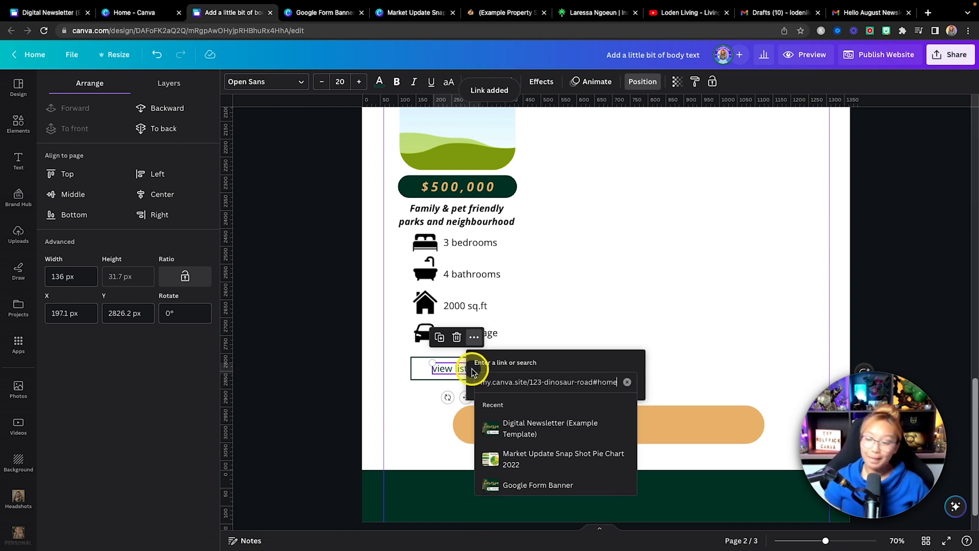
key(Return)
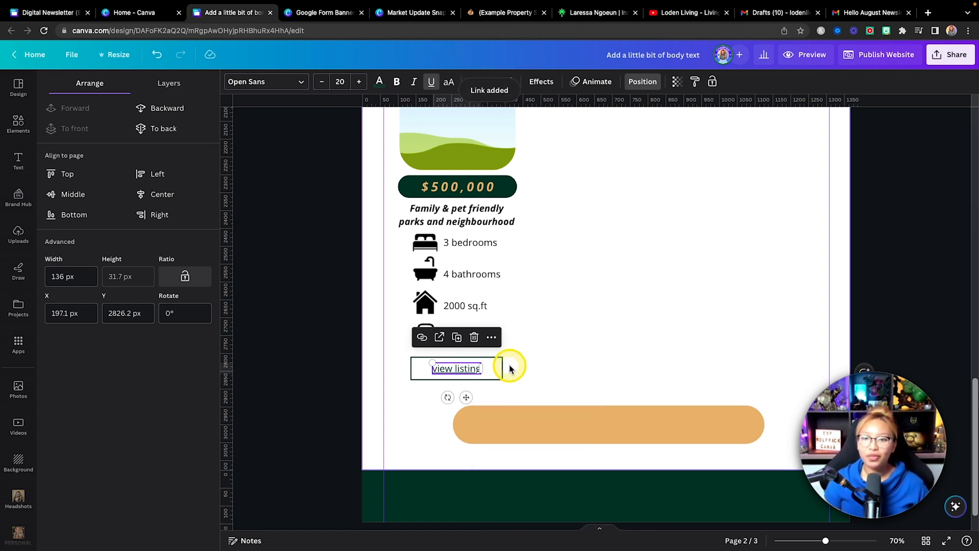
scroll(509, 384, up, 5)
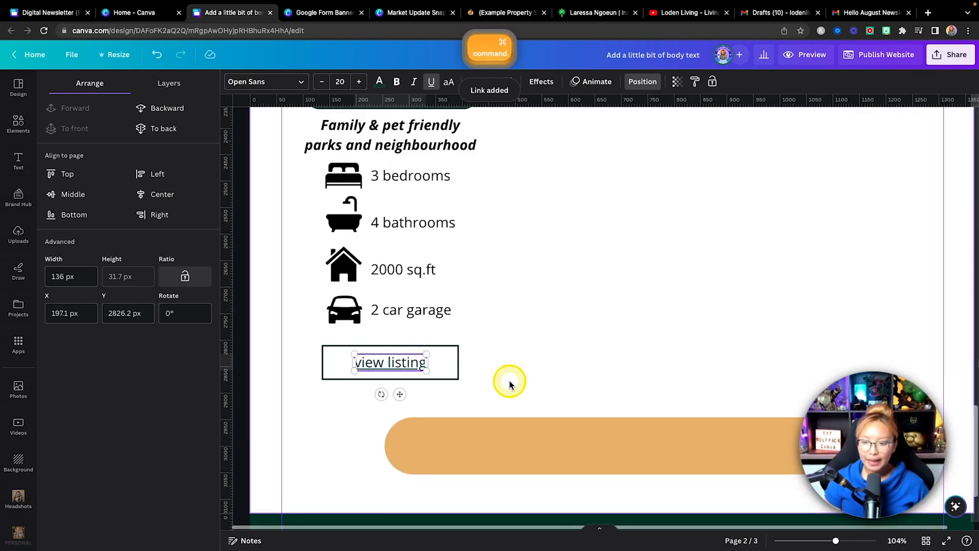
scroll(509, 384, up, 3)
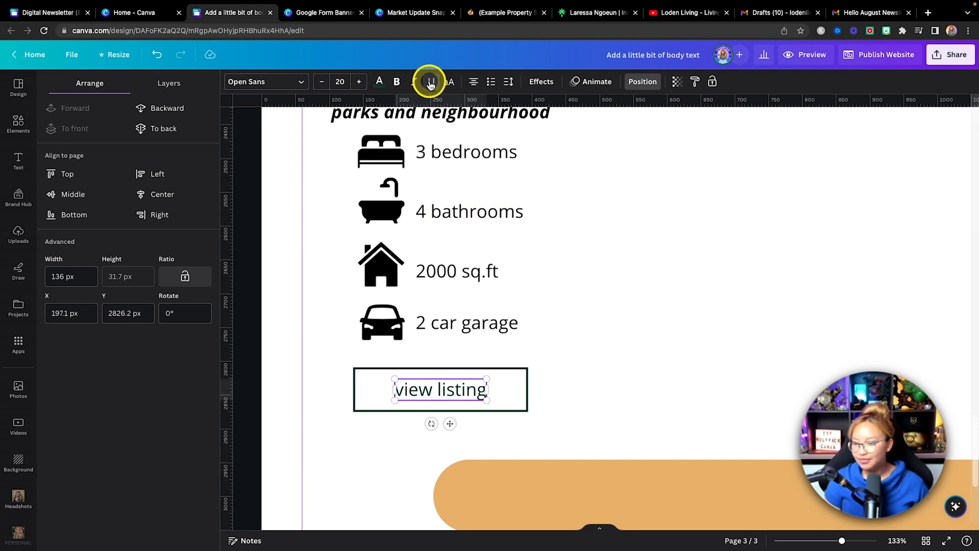
Step: Group the "view listing" text with its rectangle, and group the whole property listing from the image frame to that button
click(598, 403)
drag(597, 424, 314, 361)
key(super+g)
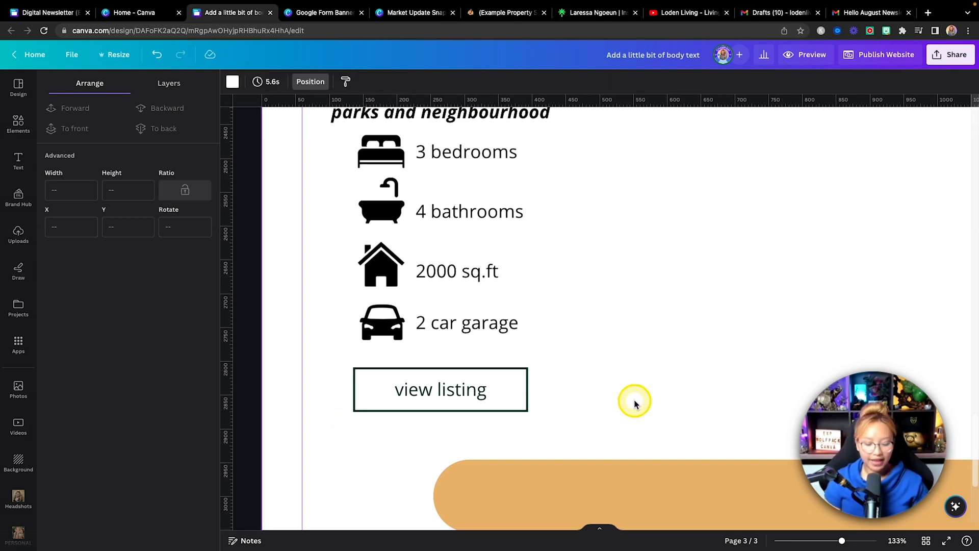
scroll(635, 402, down, 5)
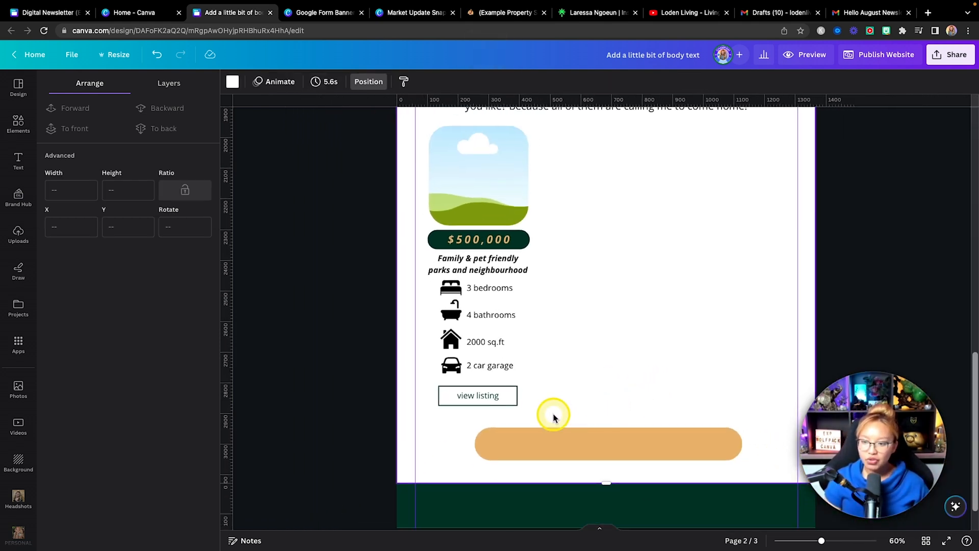
drag(568, 404, 432, 168)
key(super+g)
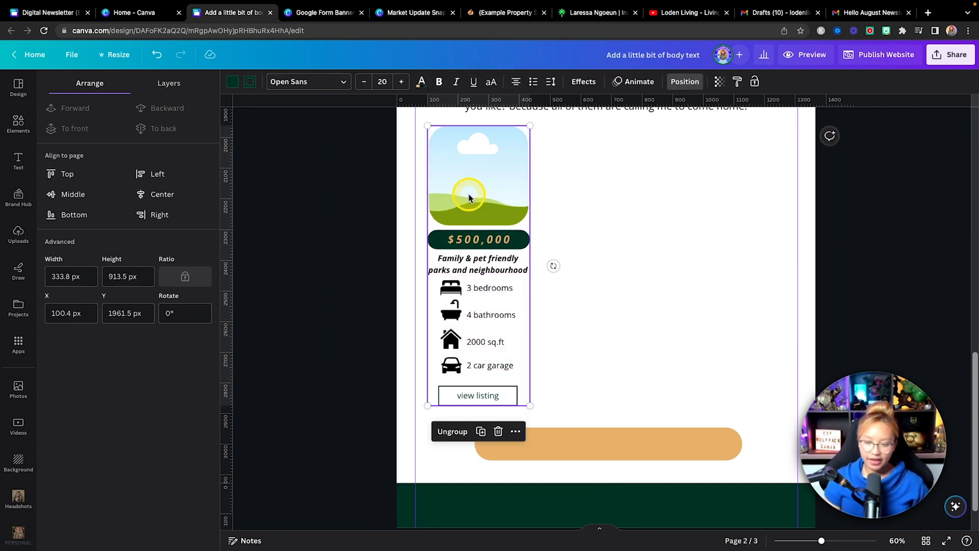
Step: Duplicate the grouped property listing twice to form a row of three, and shift both copies slightly toward the original
key(alt)
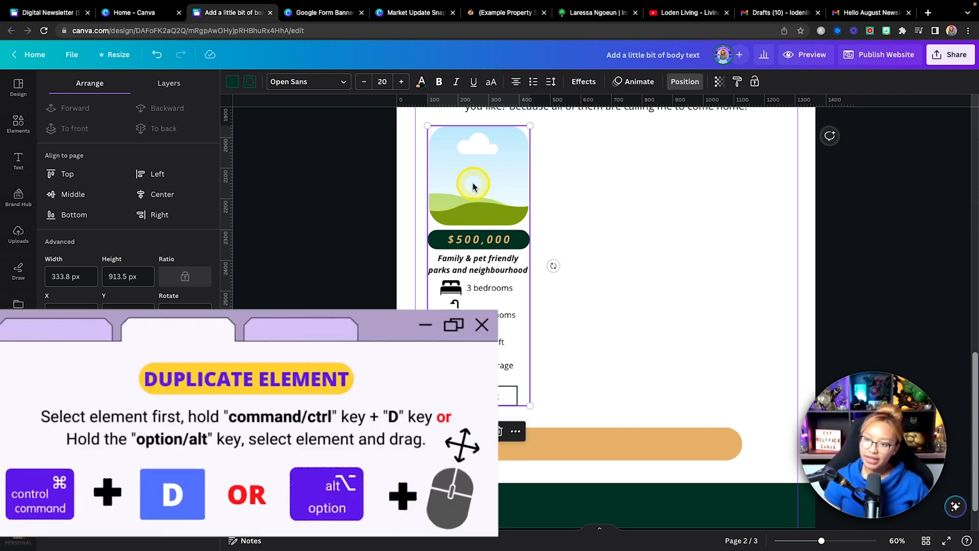
drag(475, 190, 724, 177)
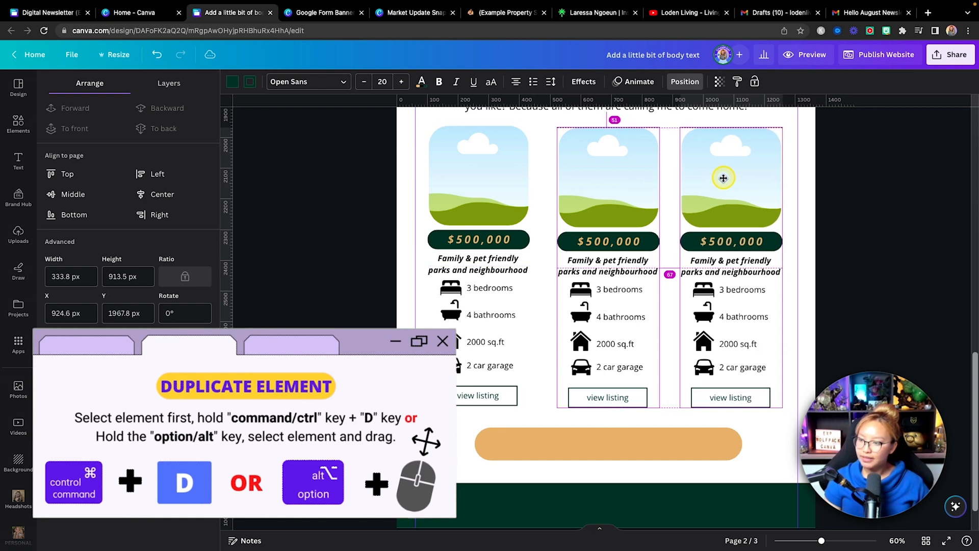
drag(873, 284, 572, 192)
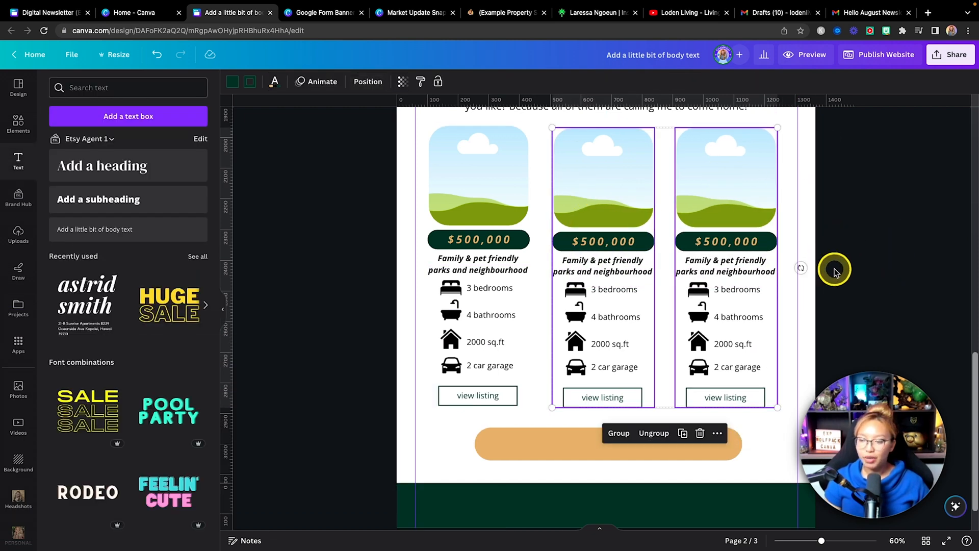
Step: Select all three property listings and move them together slightly right and down to centre the row between the page margins
scroll(833, 266, up, 1)
drag(833, 266, 400, 175)
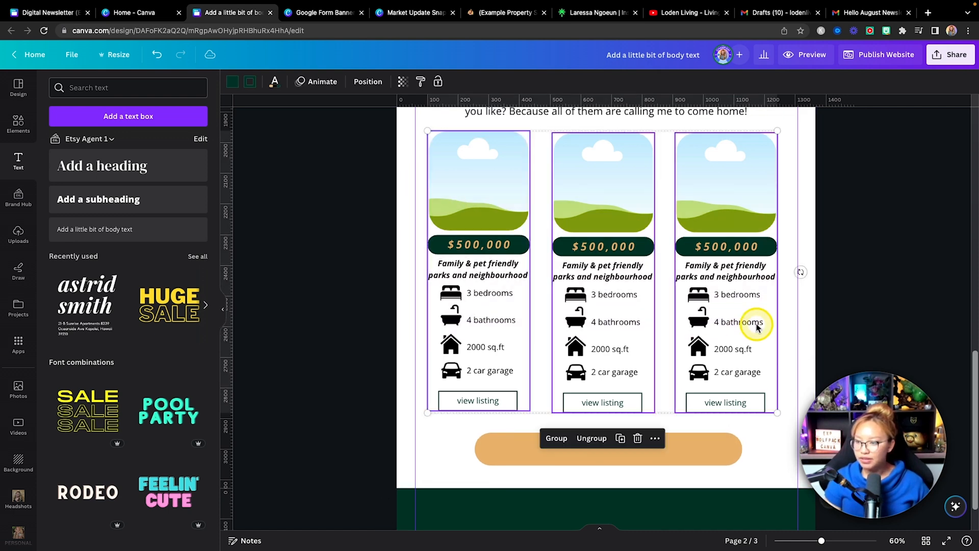
drag(721, 317, 724, 320)
click(841, 291)
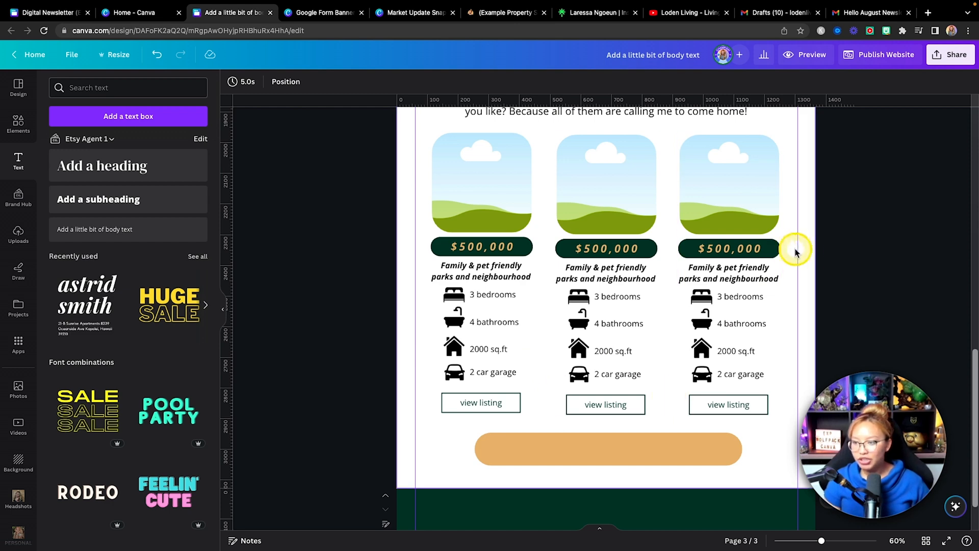
Step: Line up the two copied listings with the first one's top edge and centre the middle listing between the outer two
scroll(848, 262, up, 2)
drag(842, 308, 628, 242)
click(892, 255)
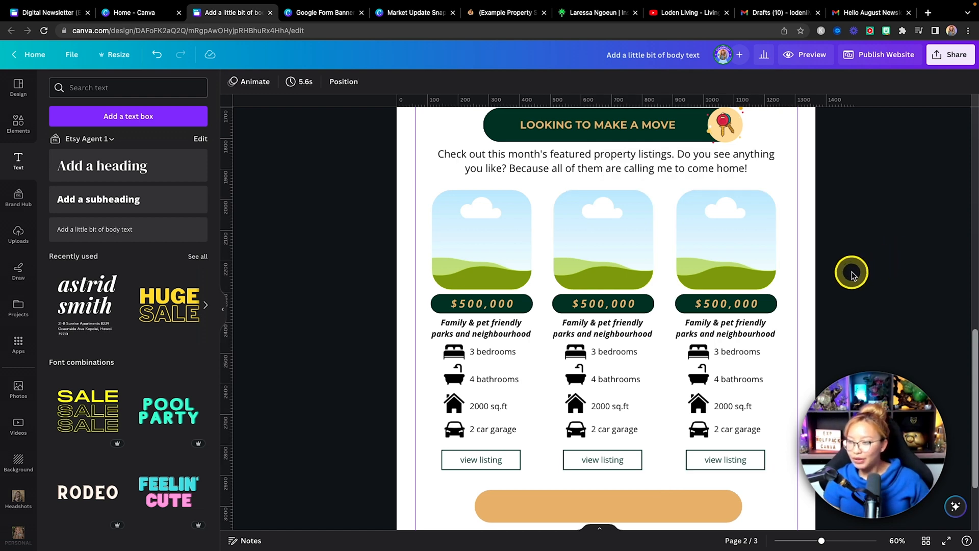
click(628, 257)
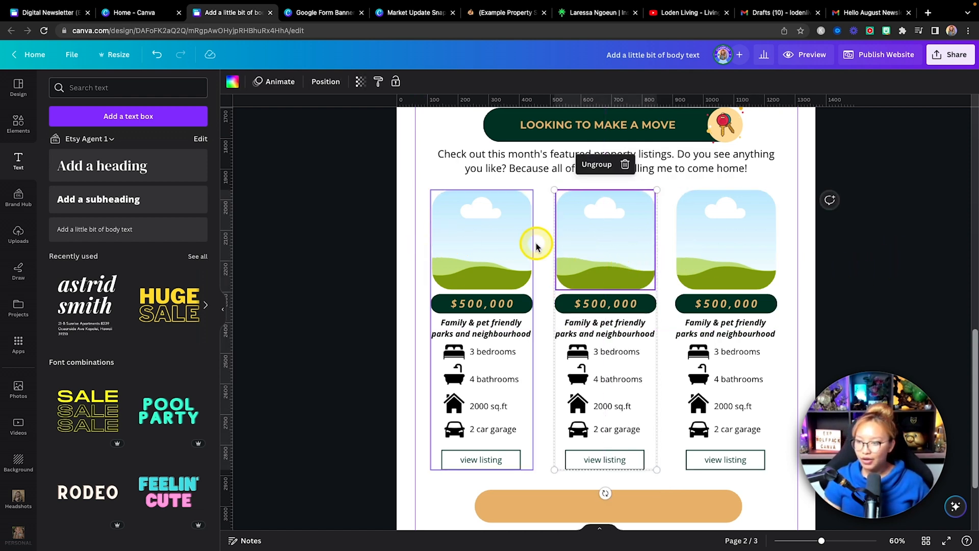
click(803, 183)
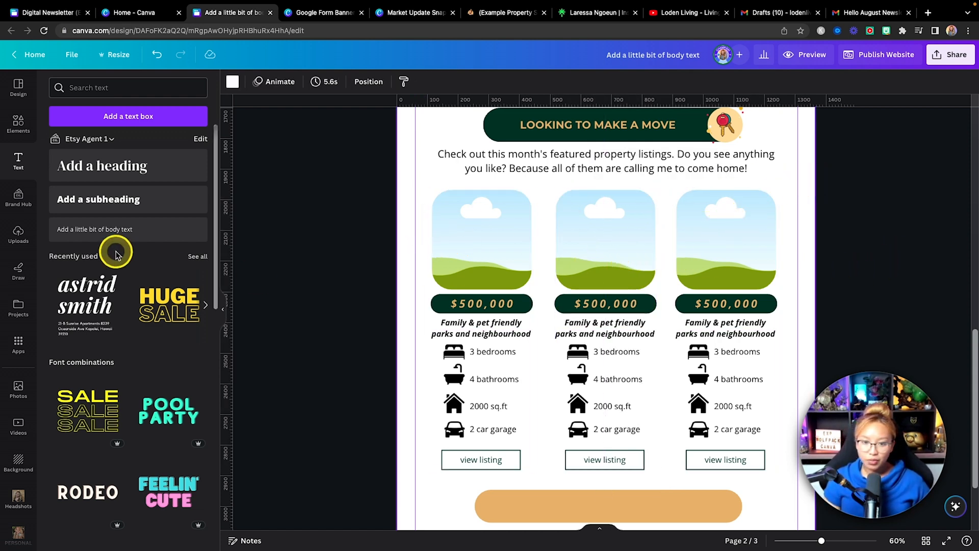
Step: Search the design elements for "new"
click(24, 164)
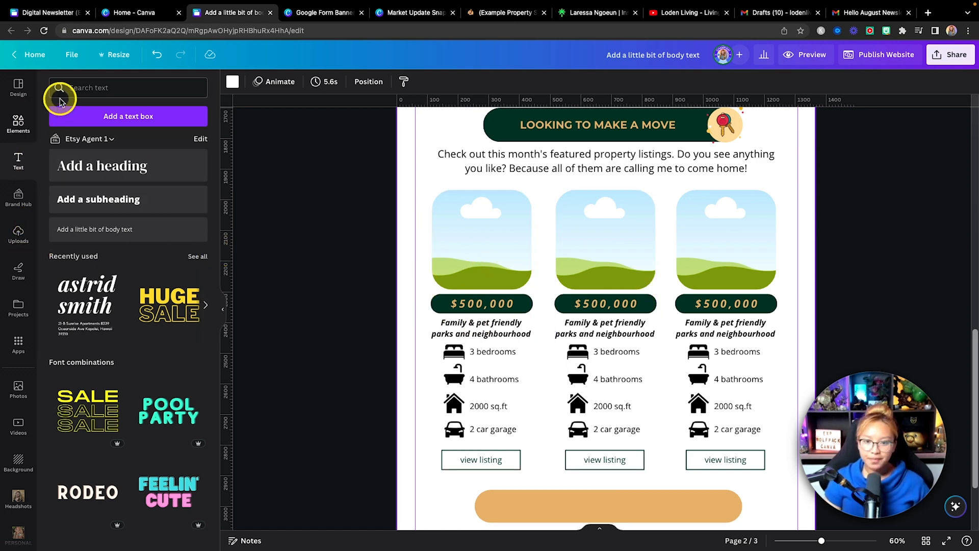
click(18, 119)
click(101, 88)
text(new l)
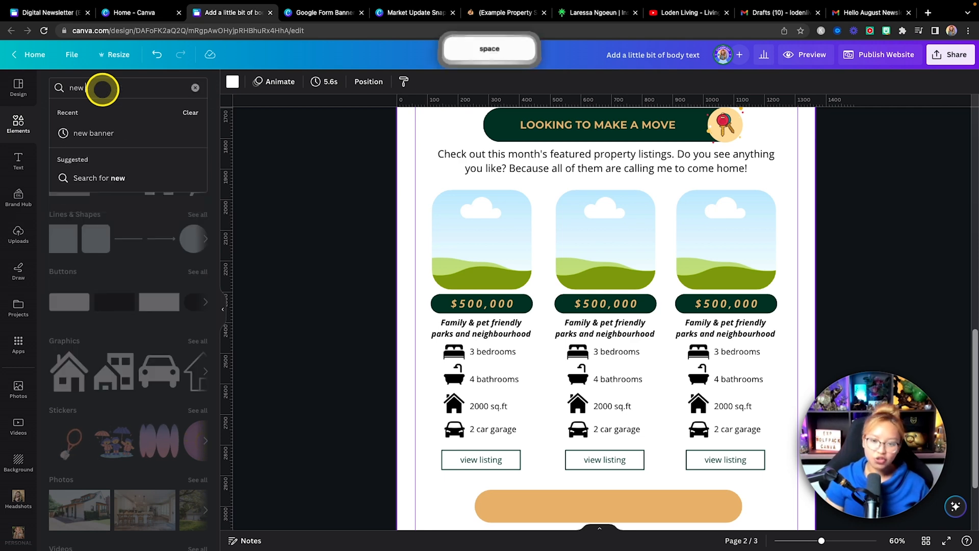
key(BackSpace)
key(BackSpace)
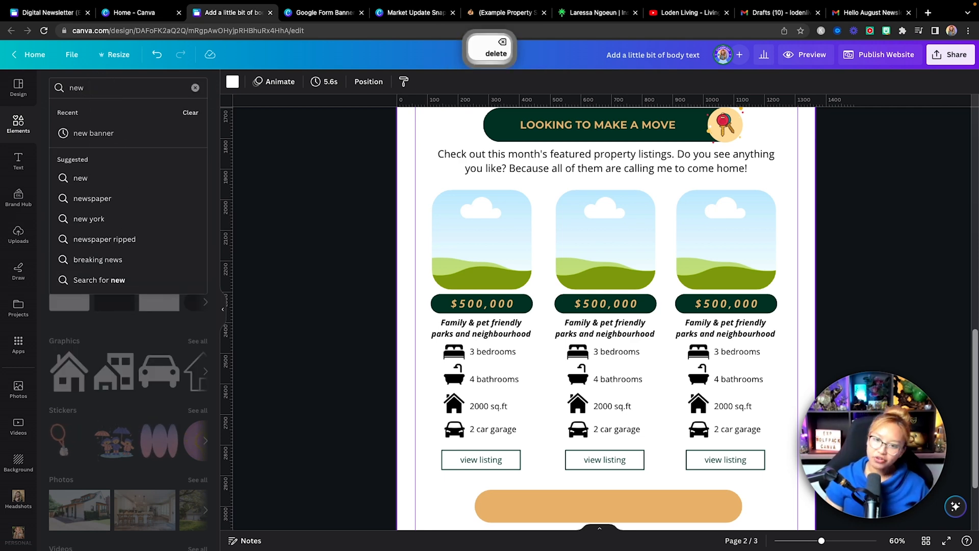
key(Return)
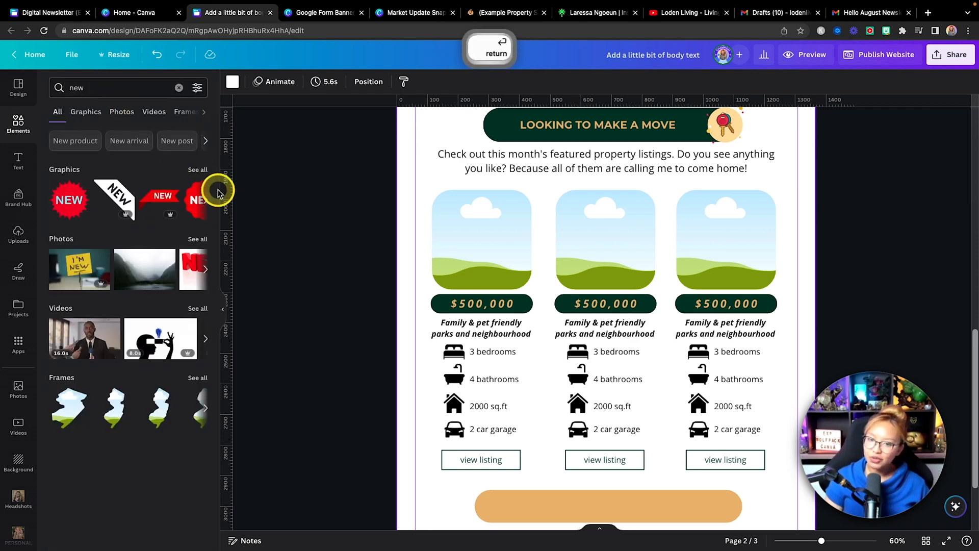
Step: Add the red folded "NEW" ribbon graphic, shrink it and place it over the upper-left corner of the first listing's image
click(196, 170)
click(185, 195)
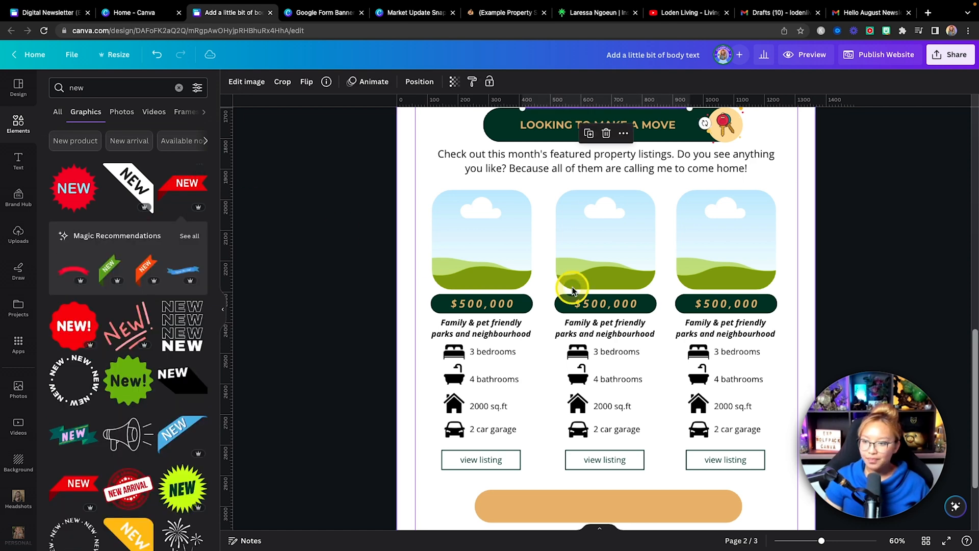
scroll(635, 217, up, 3)
drag(625, 220, 503, 379)
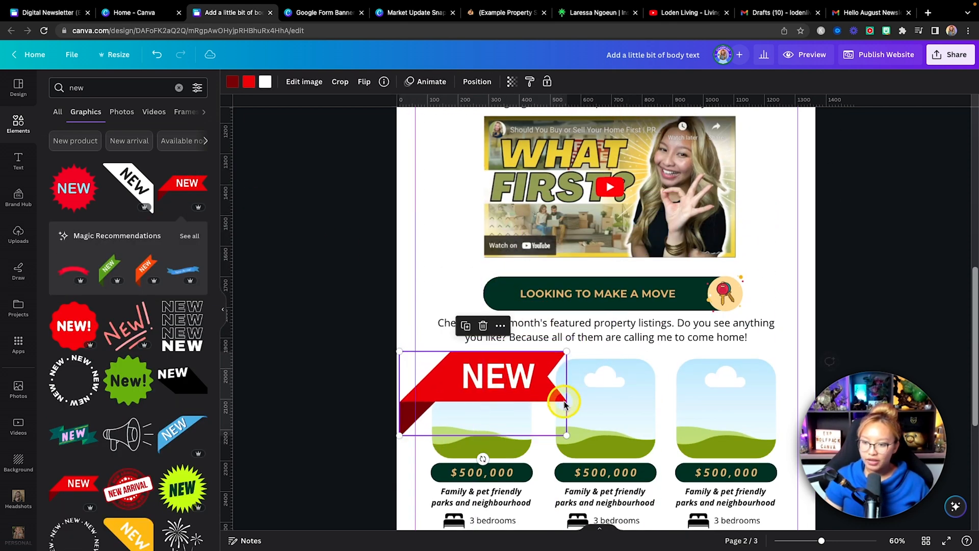
mouse_move(566, 432)
mouse_down()
mouse_move(476, 393)
mouse_move(447, 373)
mouse_move(455, 364)
mouse_up()
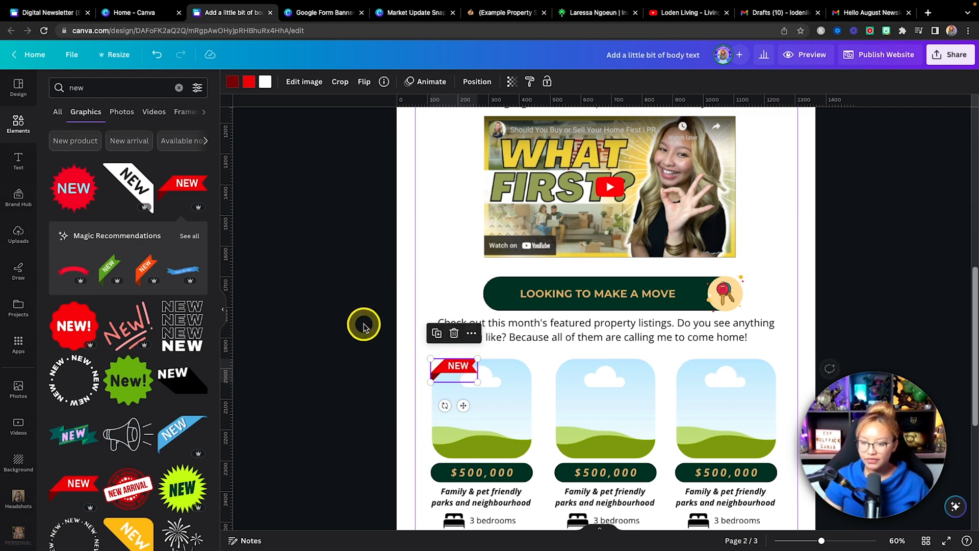
Step: Fill the first listing's frame with the recently used photo of the blue house behind a green lawn
click(15, 388)
scroll(153, 219, down, 1)
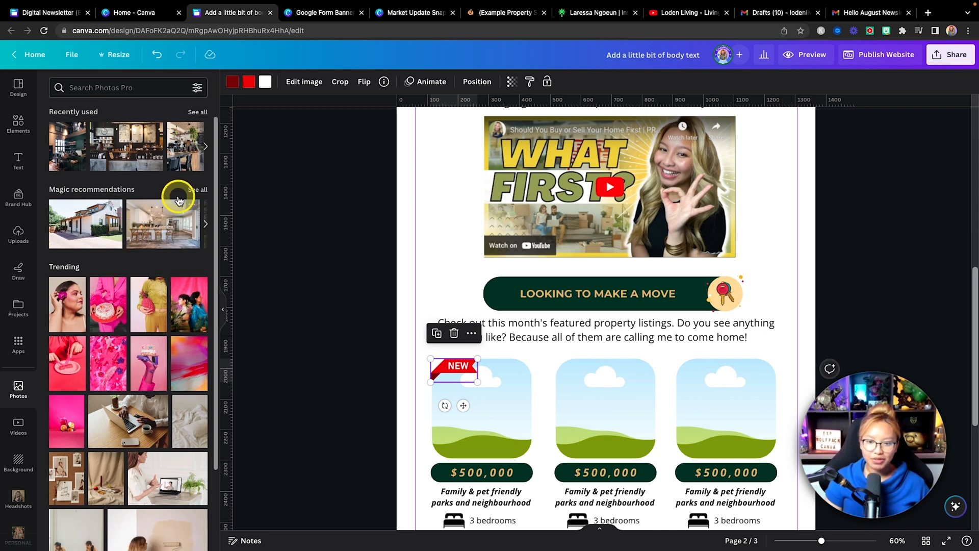
scroll(200, 189, up, 1)
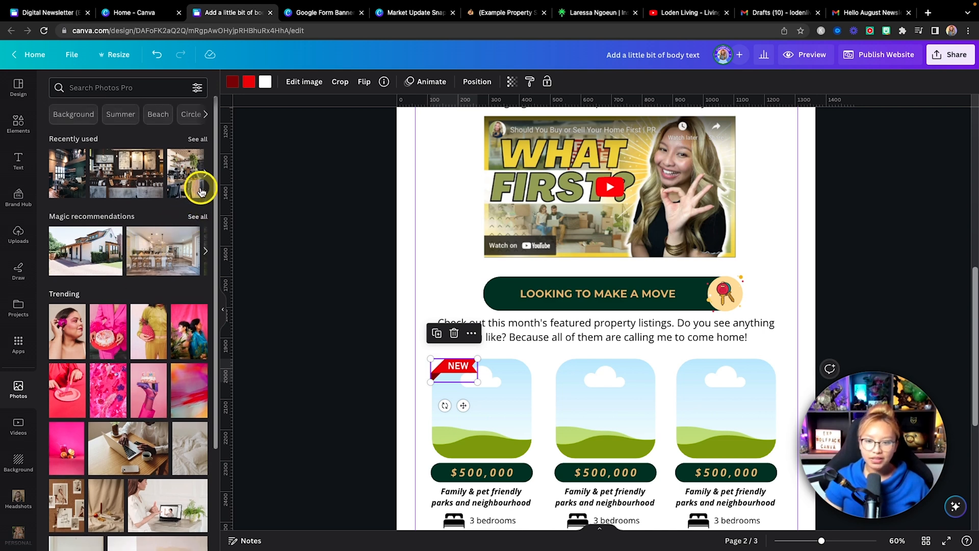
click(192, 136)
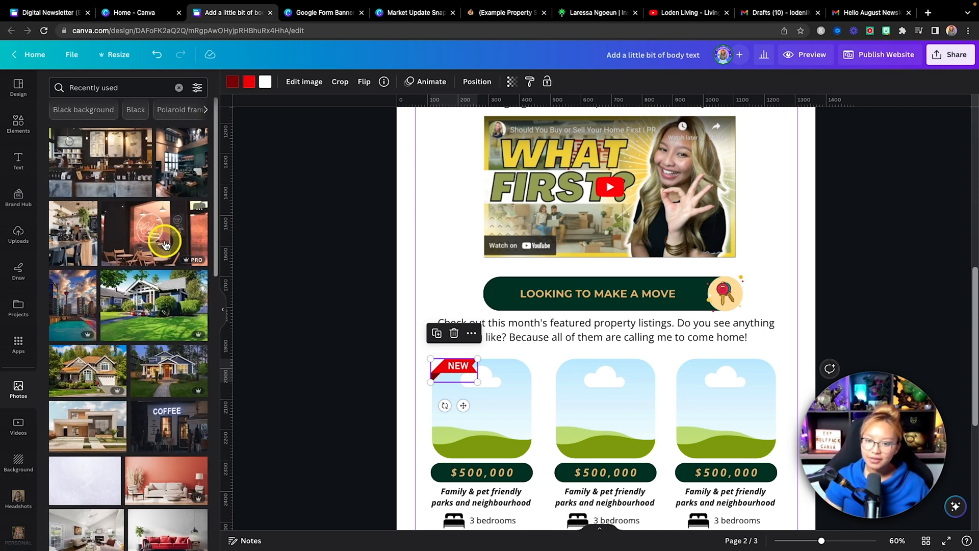
scroll(164, 240, down, 2)
drag(163, 240, 472, 395)
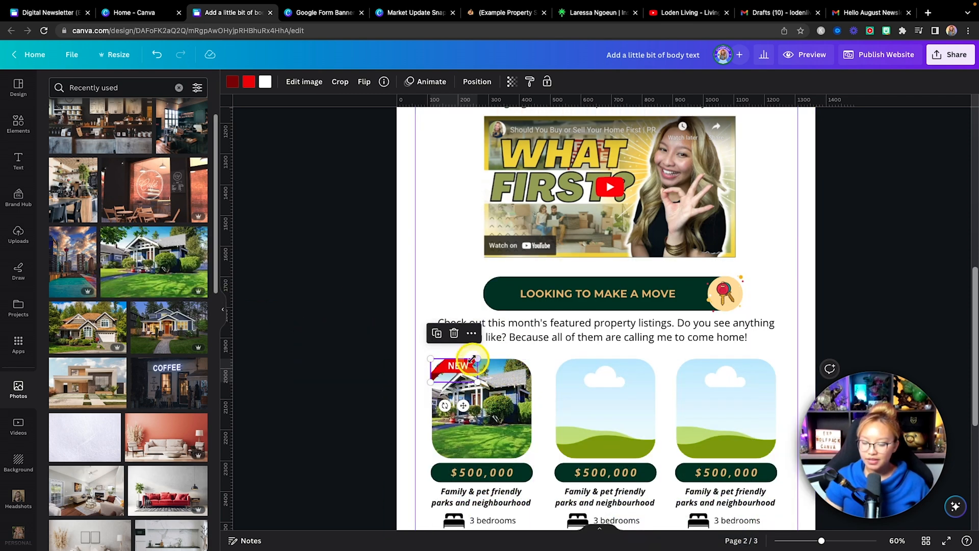
Step: Fill the middle listing's frame with the tan house photo and the third with the dusk photo of the blue house
scroll(542, 328, down, 2)
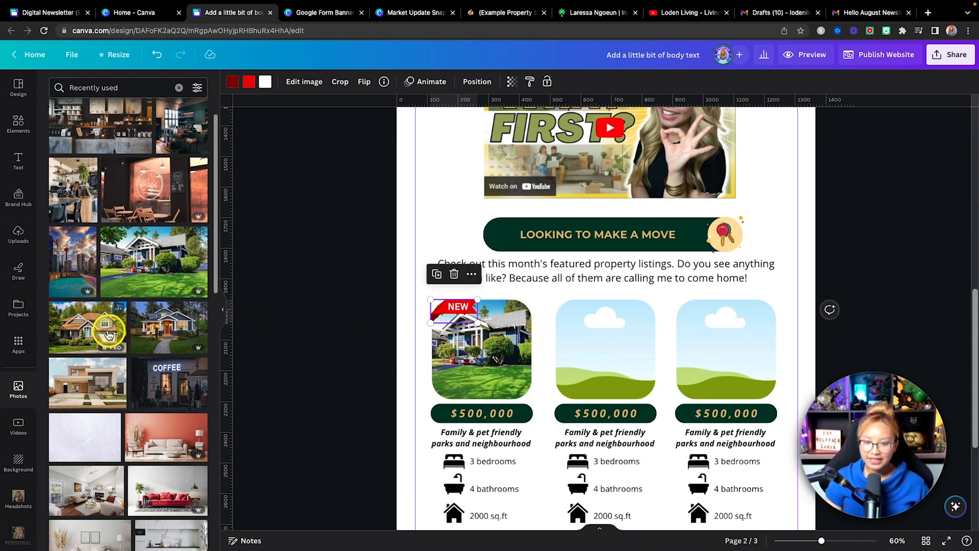
drag(88, 327, 605, 346)
drag(174, 333, 727, 347)
scroll(720, 288, down, 4)
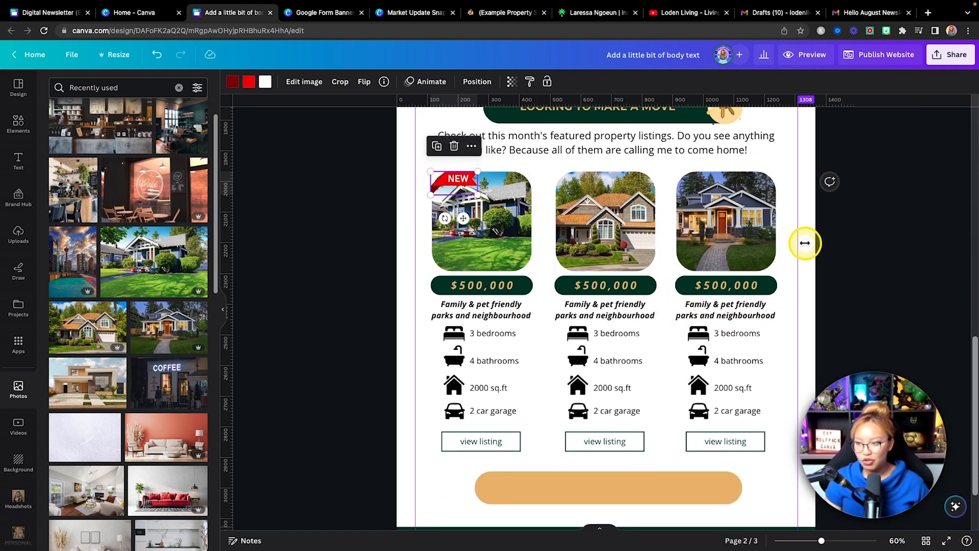
click(720, 294)
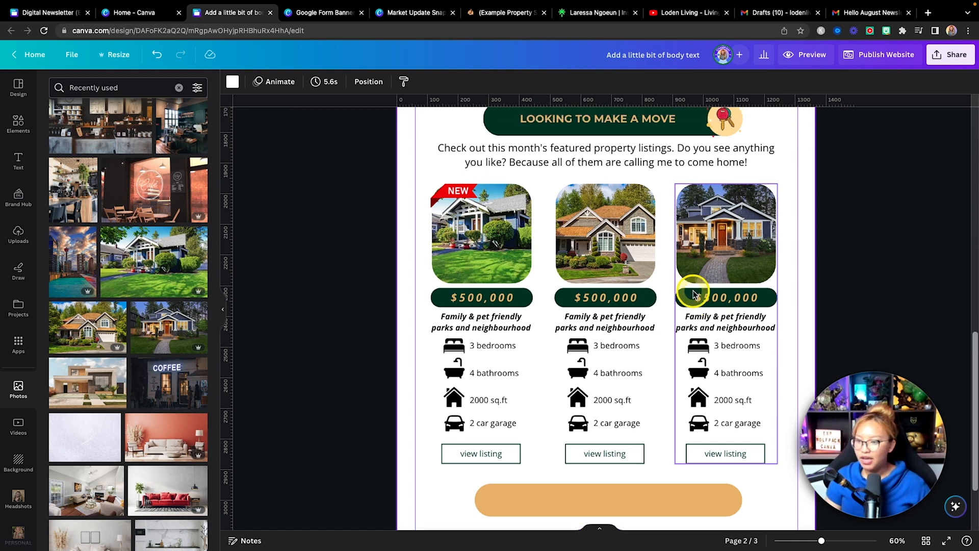
Step: Nudge the "NEW" ribbon slightly left so it overhangs the edge of the first listing's photo
scroll(693, 286, up, 3)
click(461, 266)
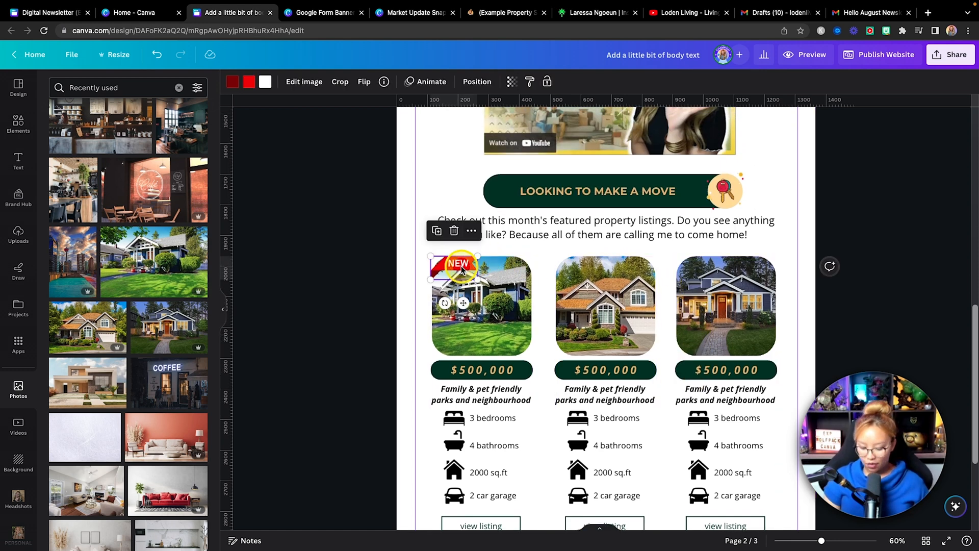
key(Left)
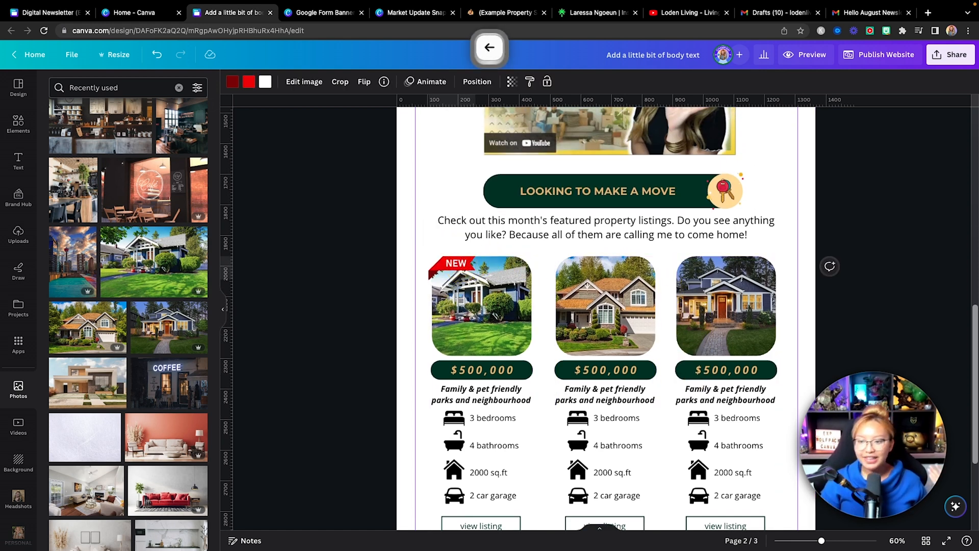
Step: Group the "NEW" ribbon with the first listing and lock all three property listings
drag(395, 258, 491, 421)
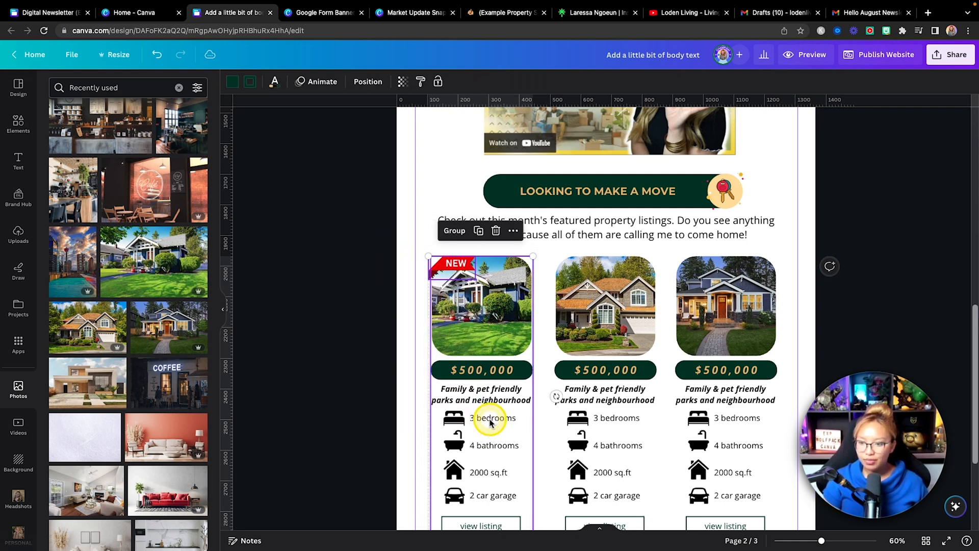
click(454, 231)
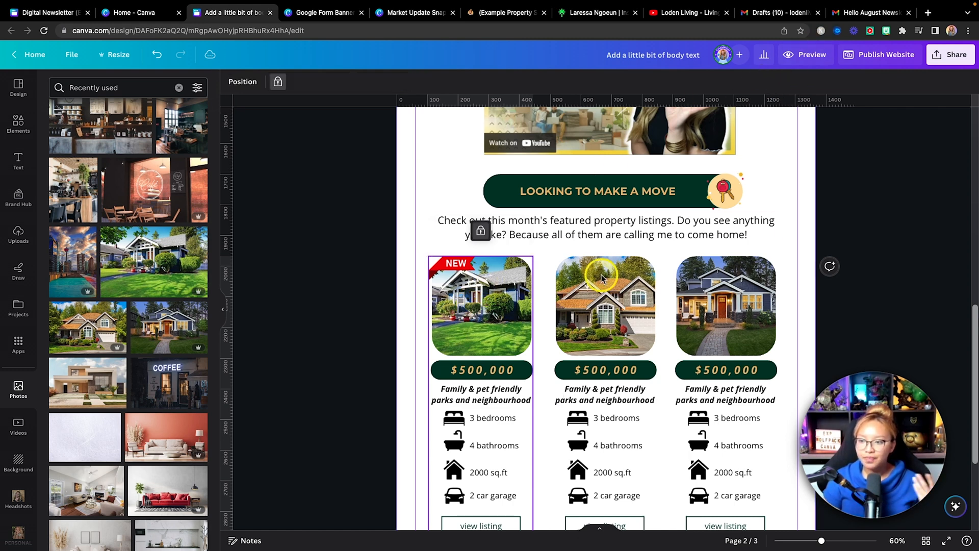
click(594, 290)
scroll(724, 213, down, 3)
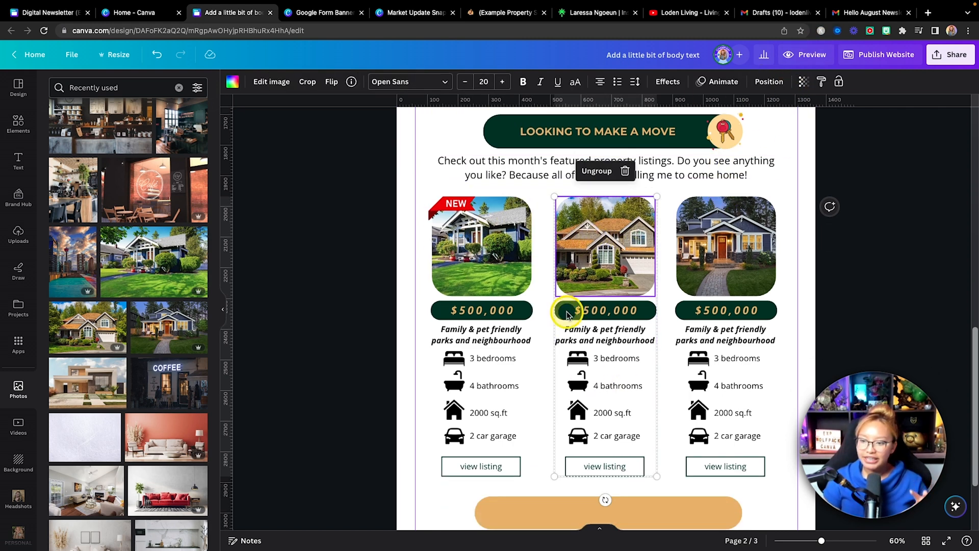
click(838, 82)
click(735, 249)
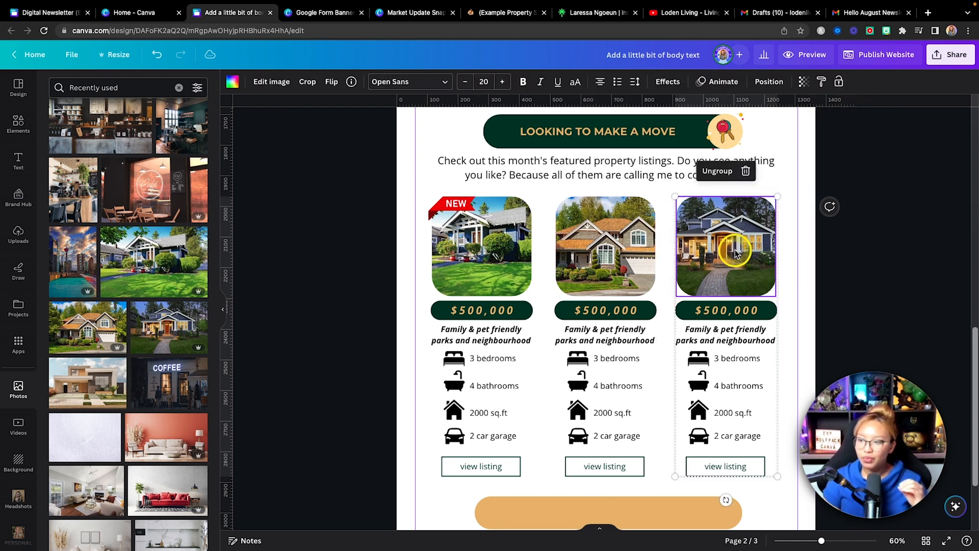
click(839, 81)
click(626, 286)
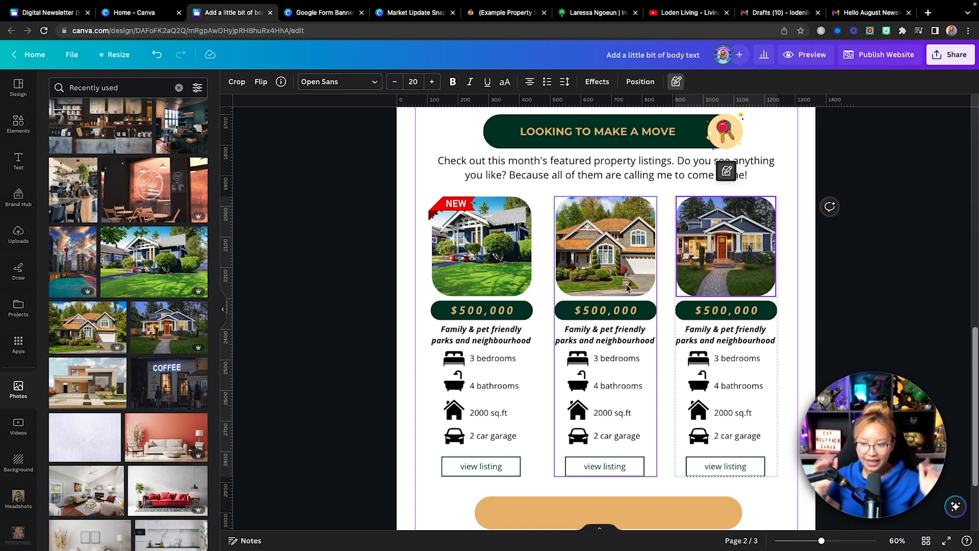
Step: Extend the newsletter's second page downward to about 3,680 px tall to make room for another section
scroll(628, 287, down, 3)
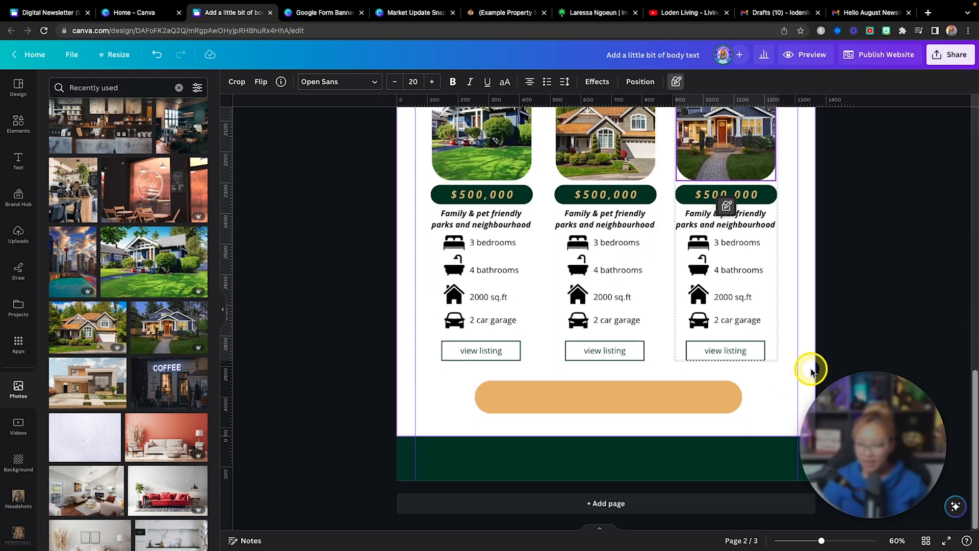
click(814, 341)
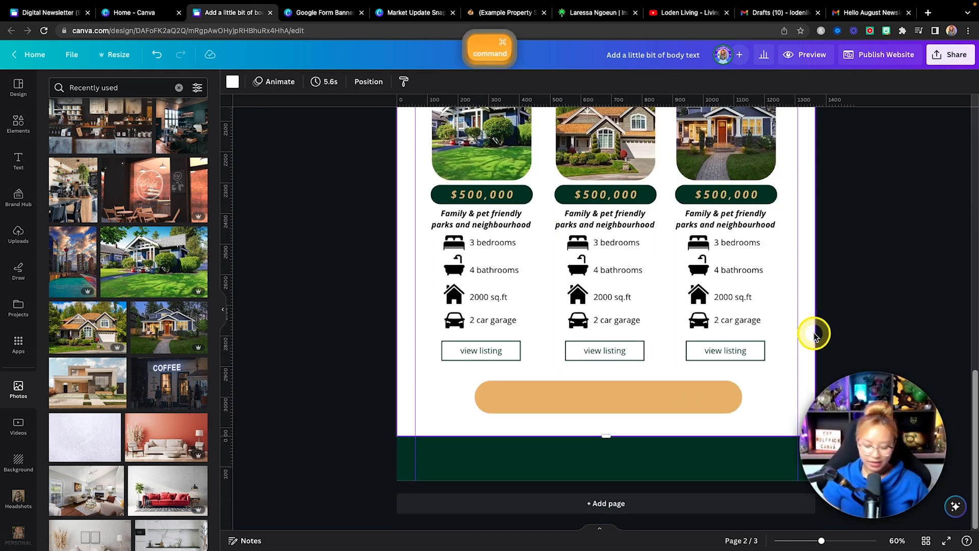
super+scroll(815, 335, down, 6)
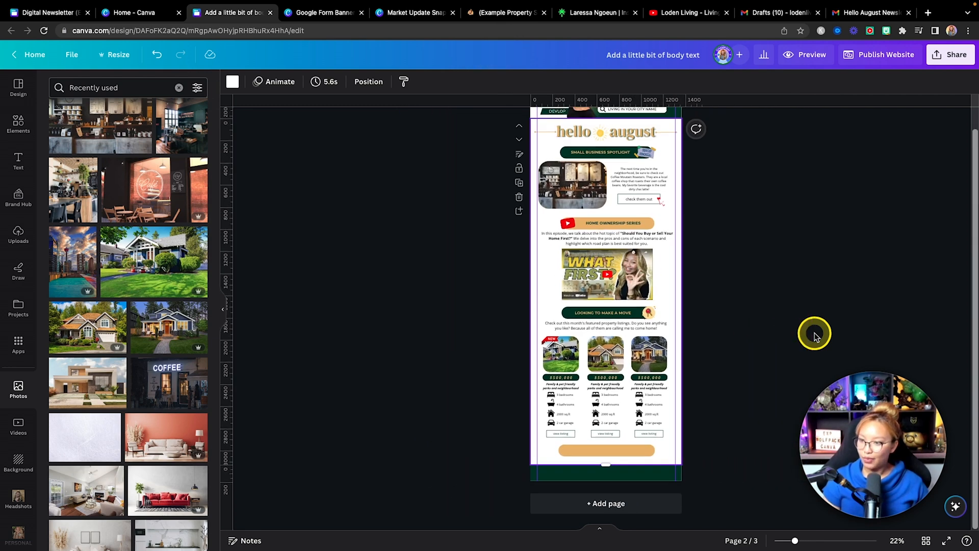
super+scroll(815, 336, down, 3)
super+scroll(659, 401, up, 3)
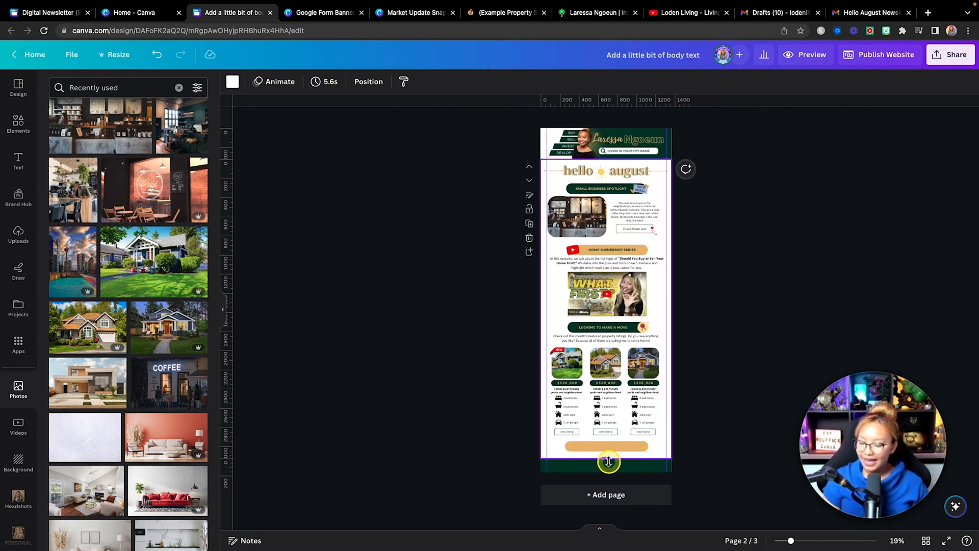
drag(609, 462, 607, 506)
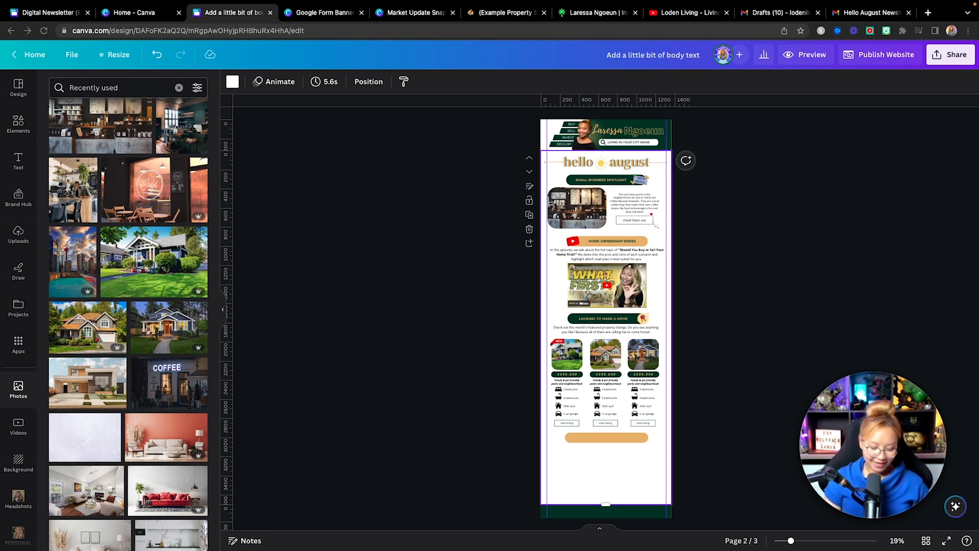
Step: Replace the blank tan banner with the copied "MARKET METER & SNAPSHOT" banner and position it just below the "view listing" buttons
key(super+c)
click(606, 437)
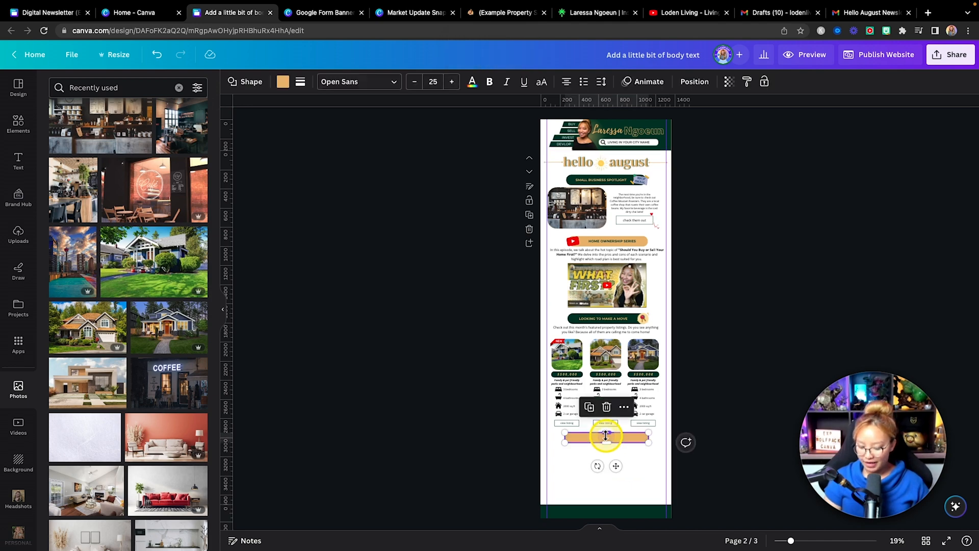
key(Delete)
key(super+v)
scroll(641, 470, up, 5)
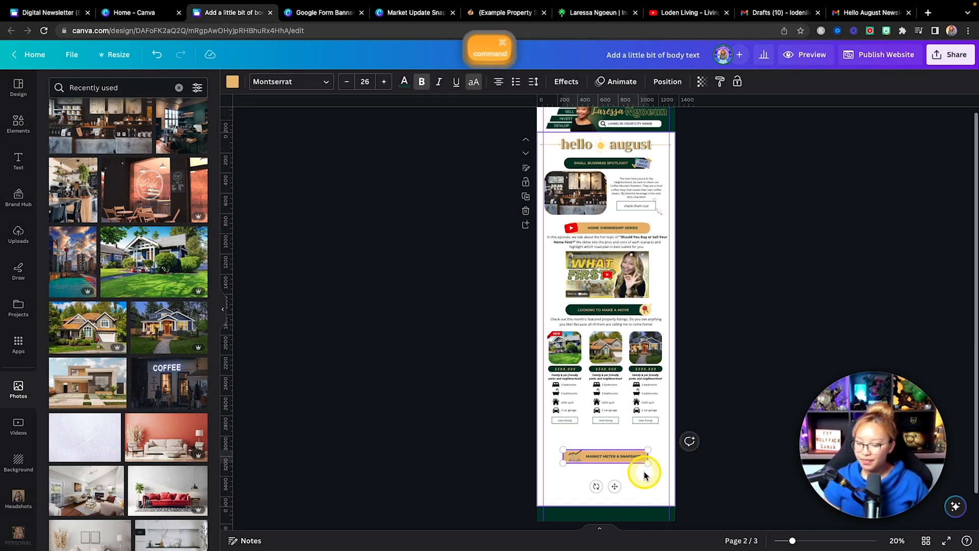
scroll(644, 475, up, 3)
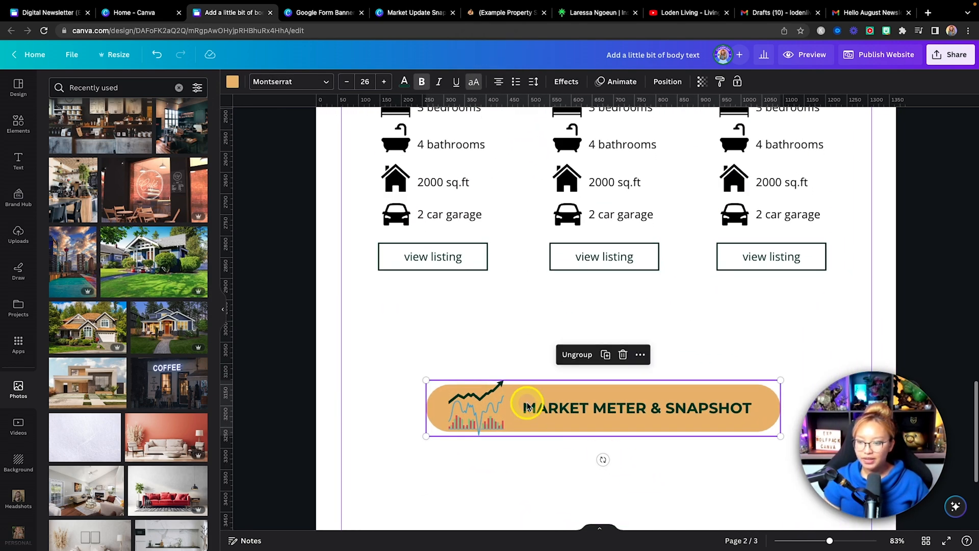
drag(525, 402, 534, 340)
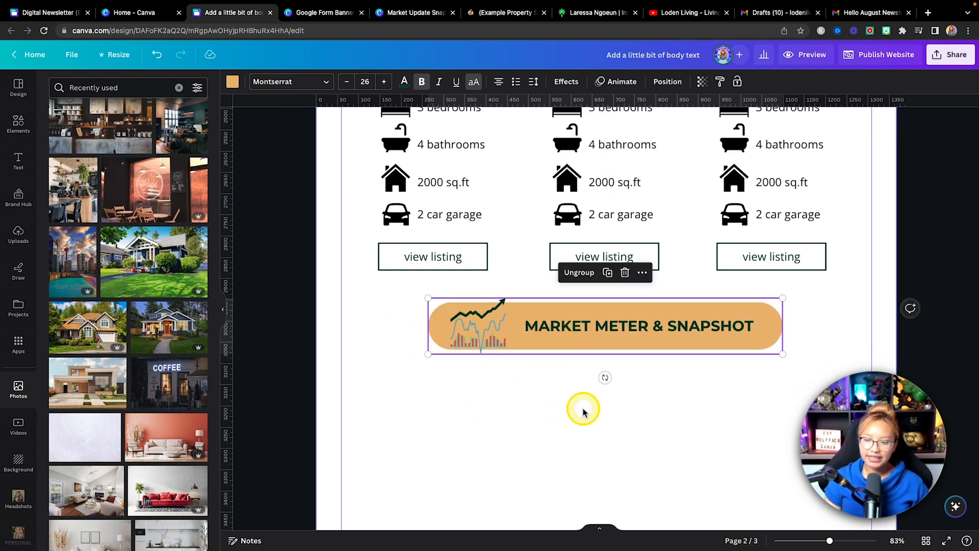
Step: Extend the second page about 100 px further down to enlarge the space under the "MARKET METER & SNAPSHOT" banner
scroll(592, 428, down, 4)
click(625, 430)
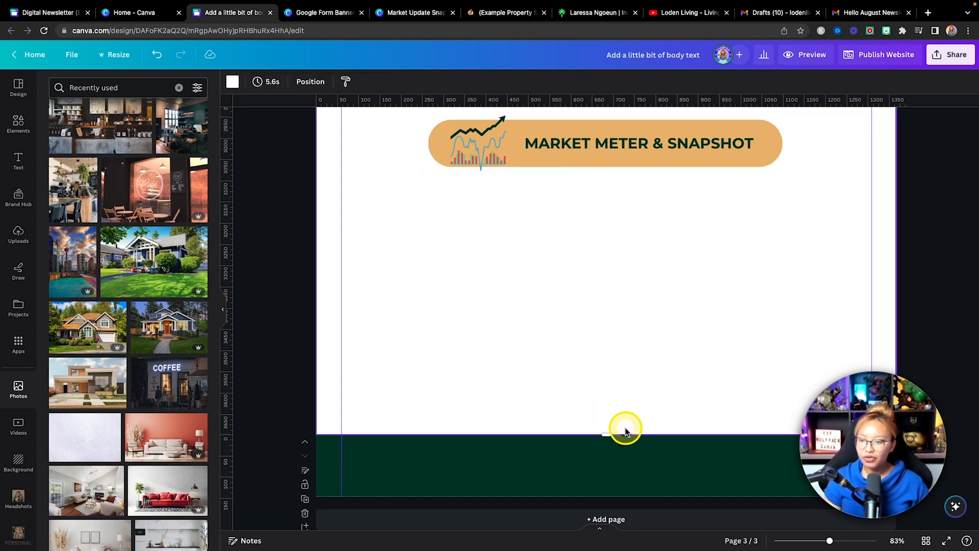
drag(607, 435, 606, 478)
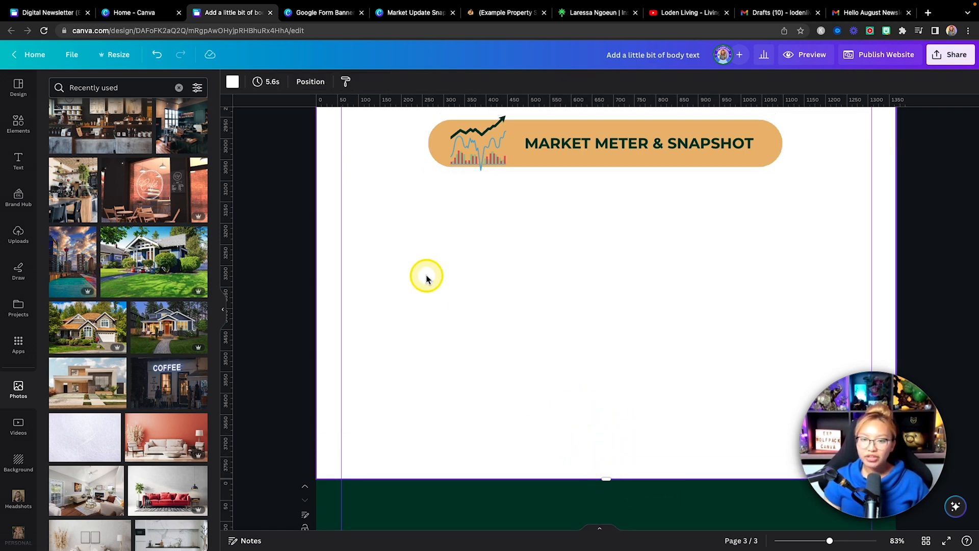
Step: Switch to the "Market Update Snap Shot Pie Chart 2022" design and check its custom page dimensions
click(414, 15)
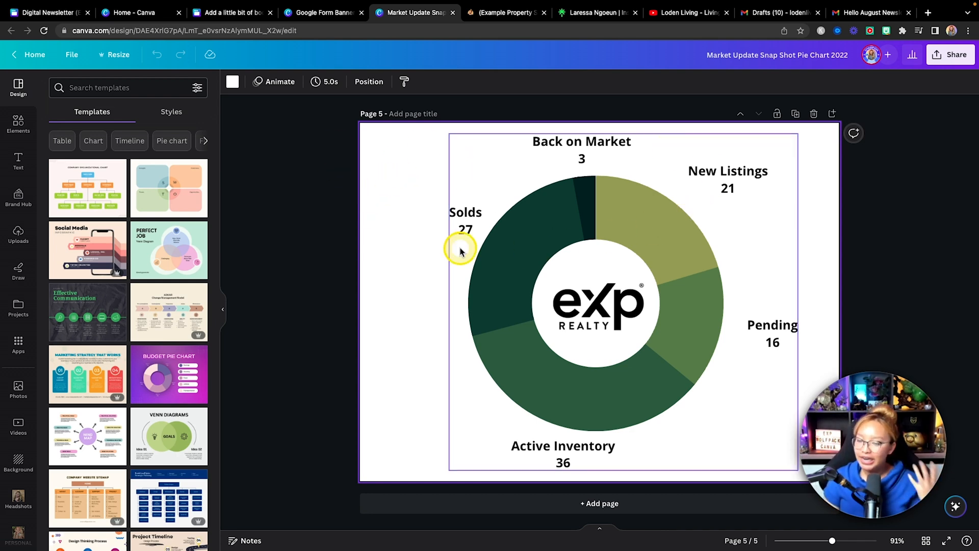
click(117, 55)
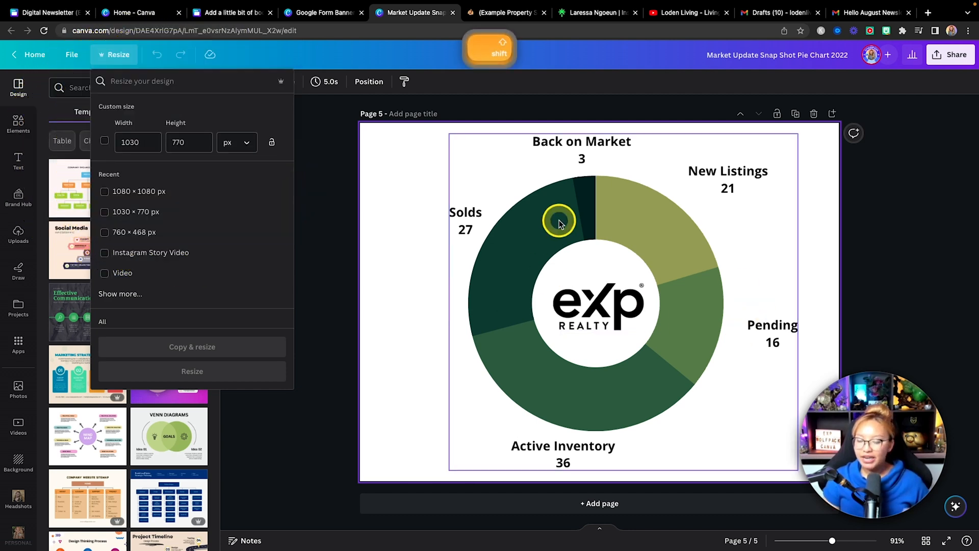
click(409, 226)
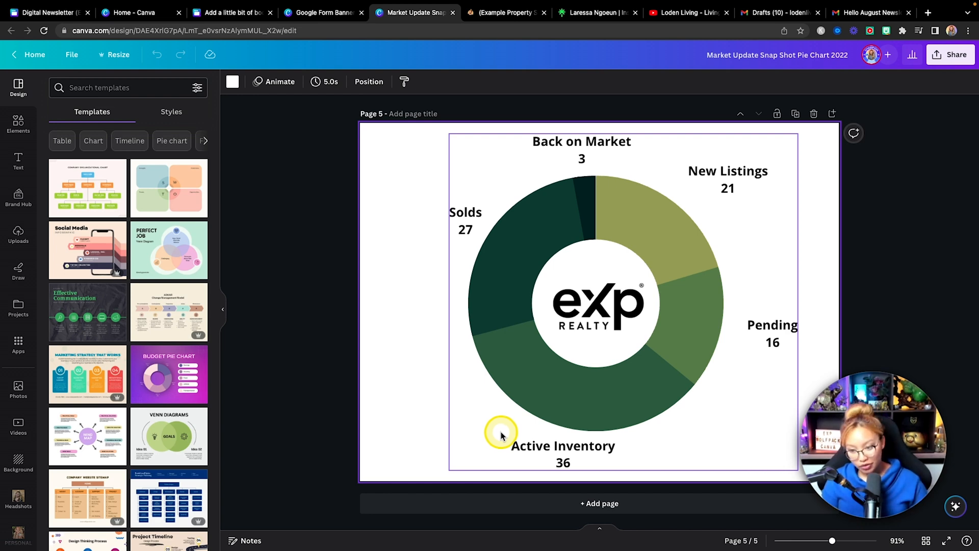
Step: Add a blank page after the pie chart page and search the templates for "pie chart"
click(446, 506)
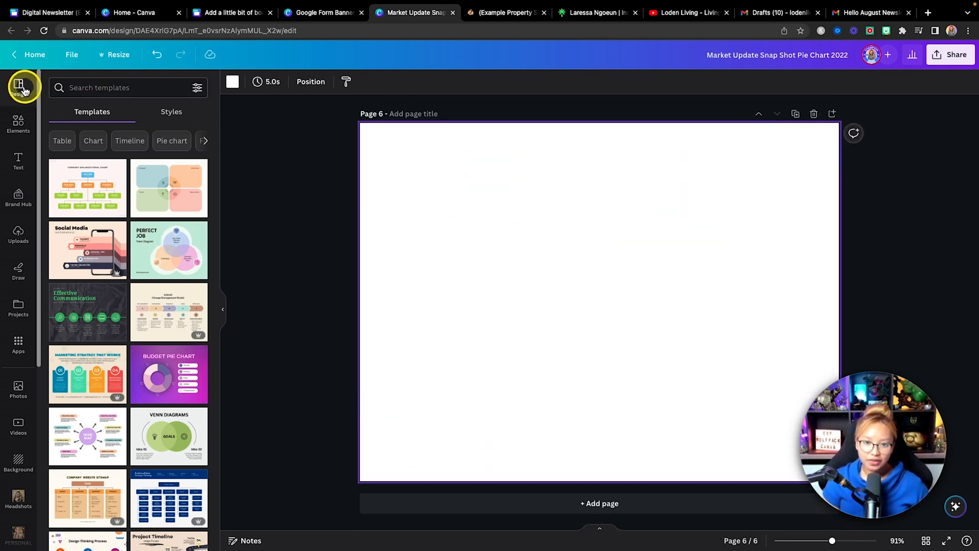
click(102, 91)
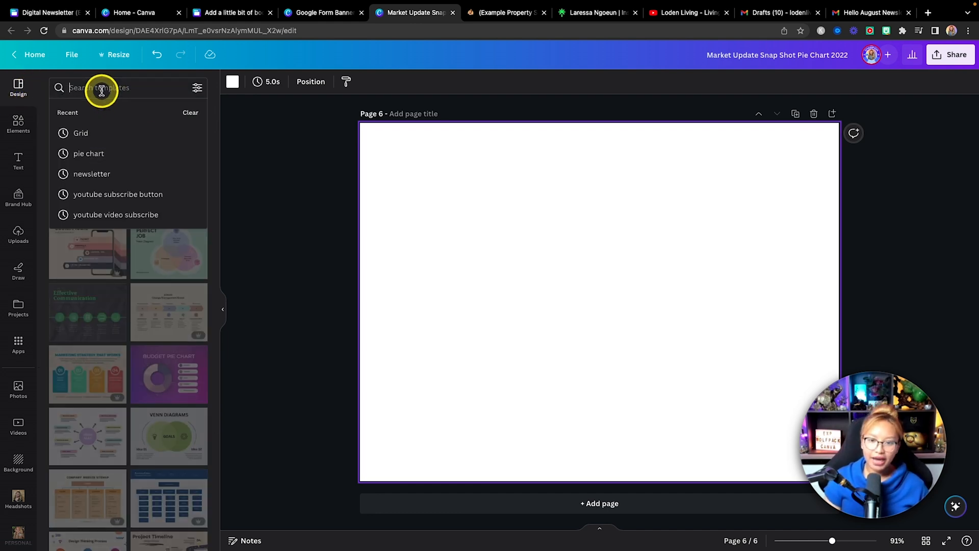
click(110, 153)
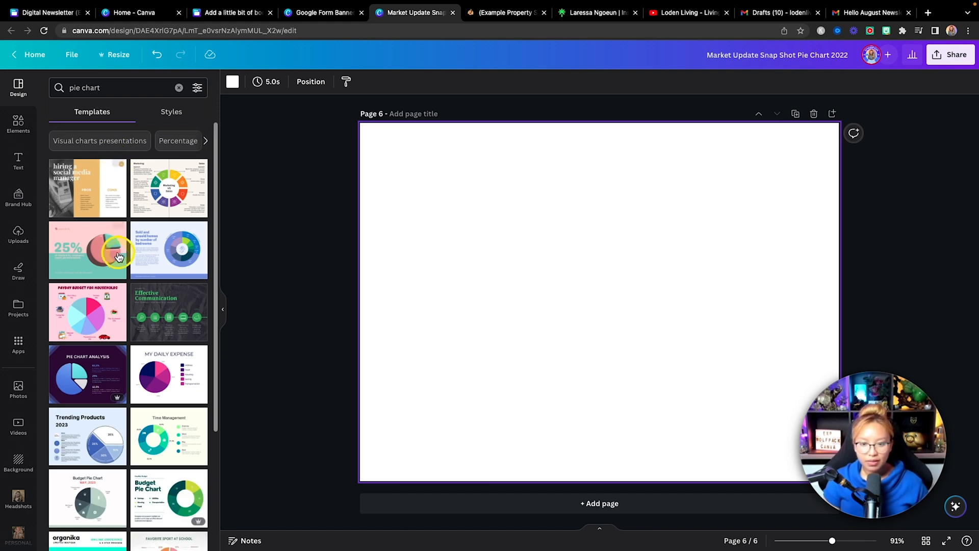
scroll(119, 257, down, 15)
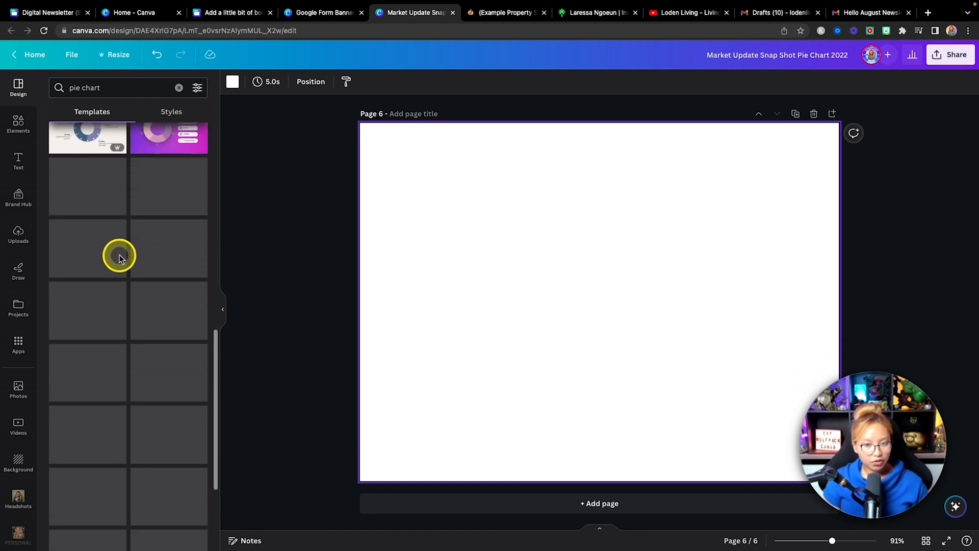
Step: Insert a donut chart from the Charts elements onto the blank page 6
scroll(120, 257, up, 15)
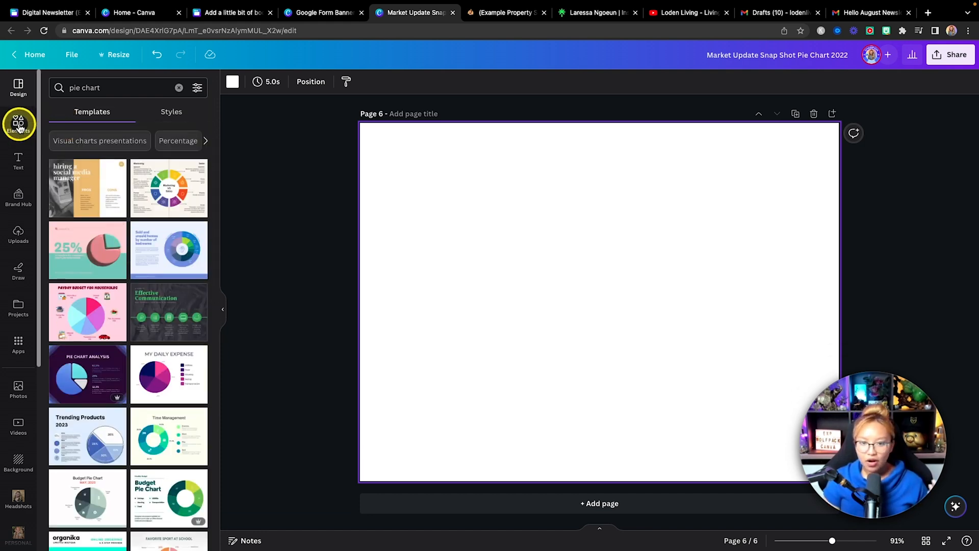
click(19, 126)
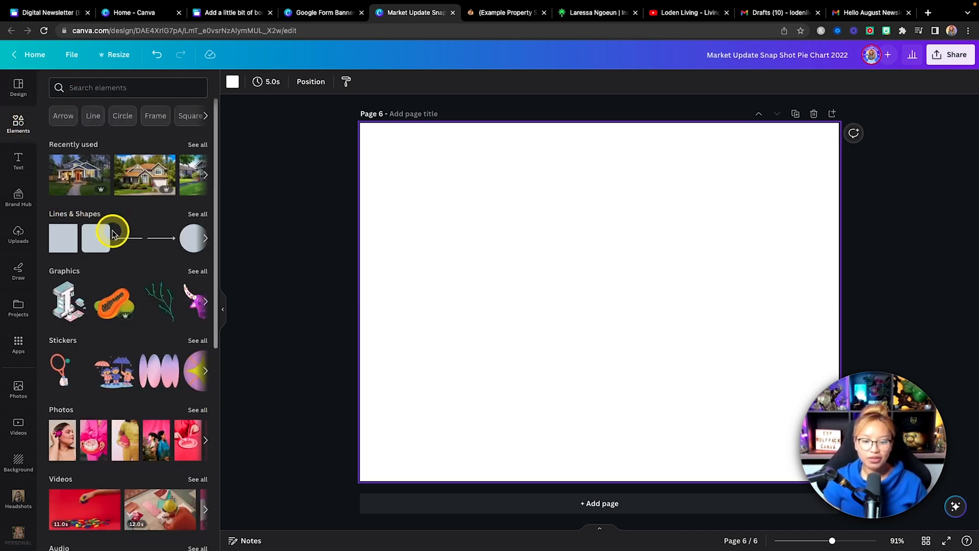
scroll(109, 230, down, 12)
scroll(112, 233, up, 2)
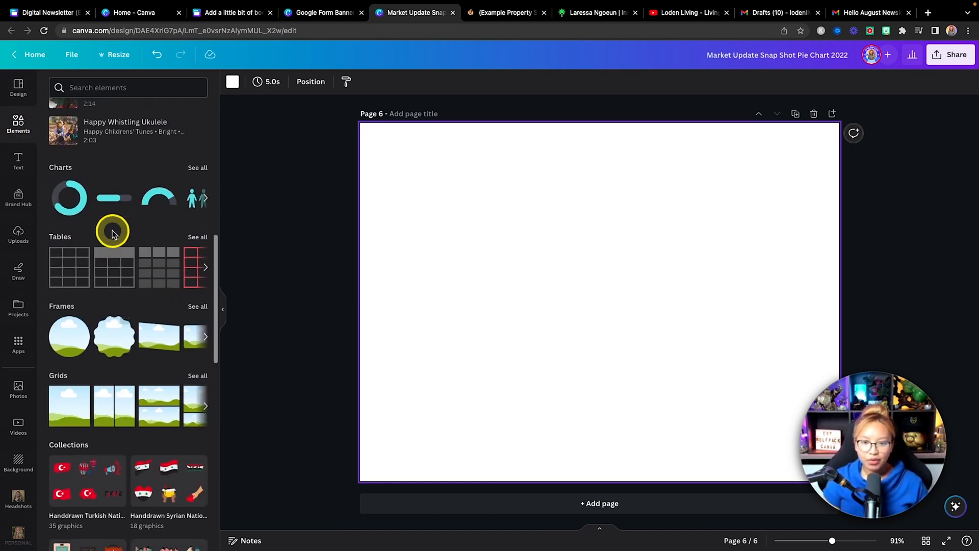
click(202, 177)
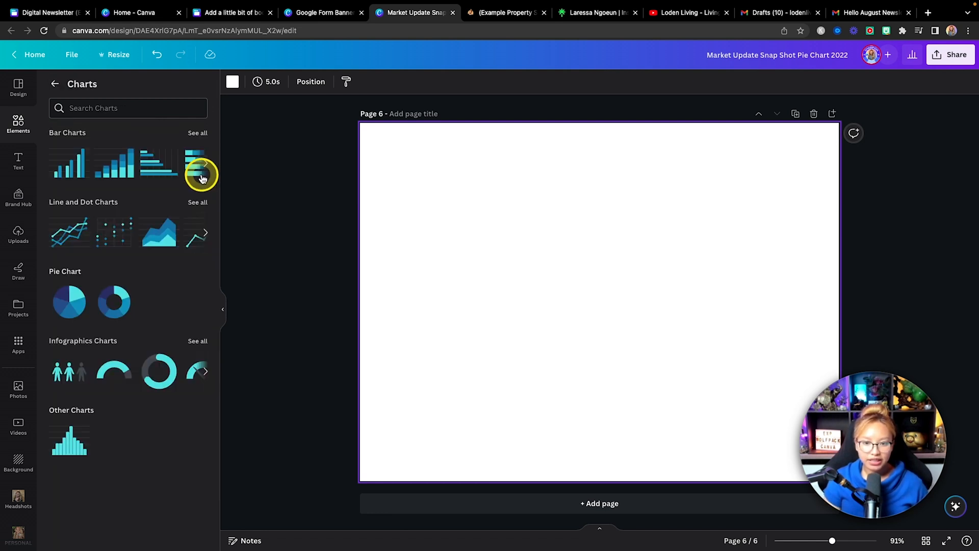
click(115, 312)
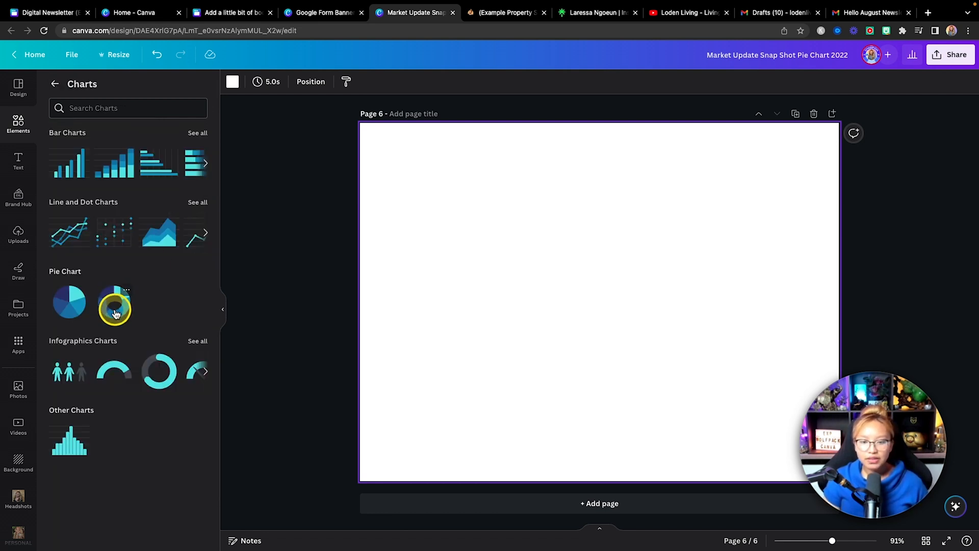
drag(637, 295, 642, 282)
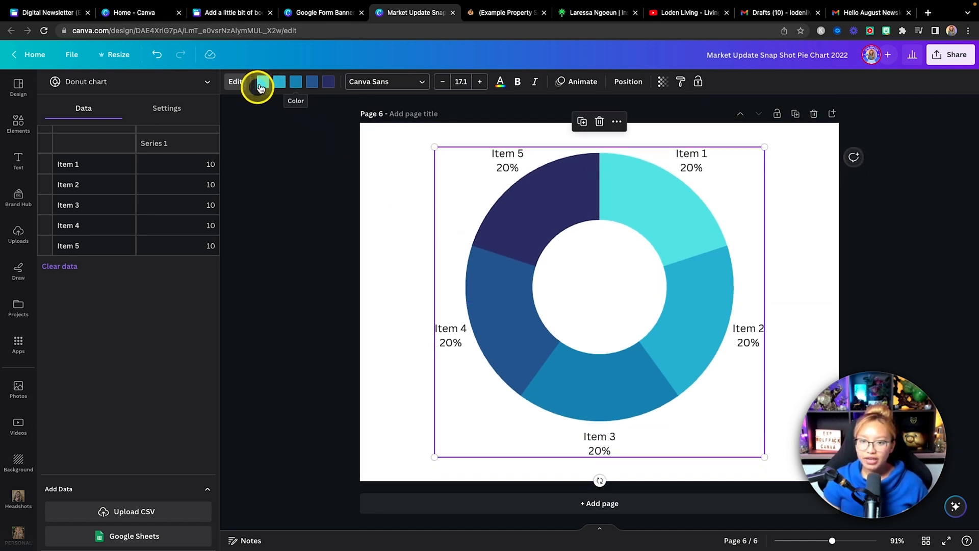
Step: Label the donut chart's first item "New listings" and format the chart values as numbers
click(68, 164)
text(New )
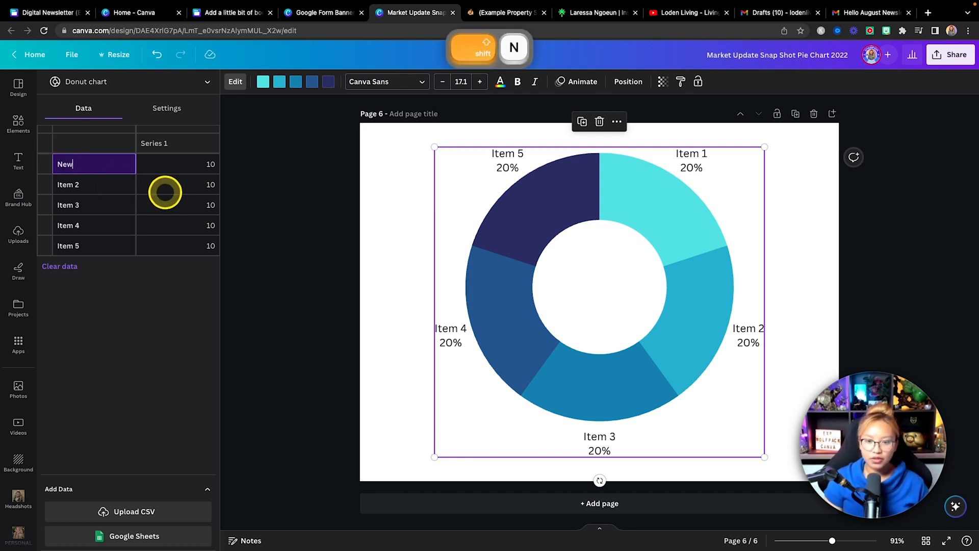
text(listings)
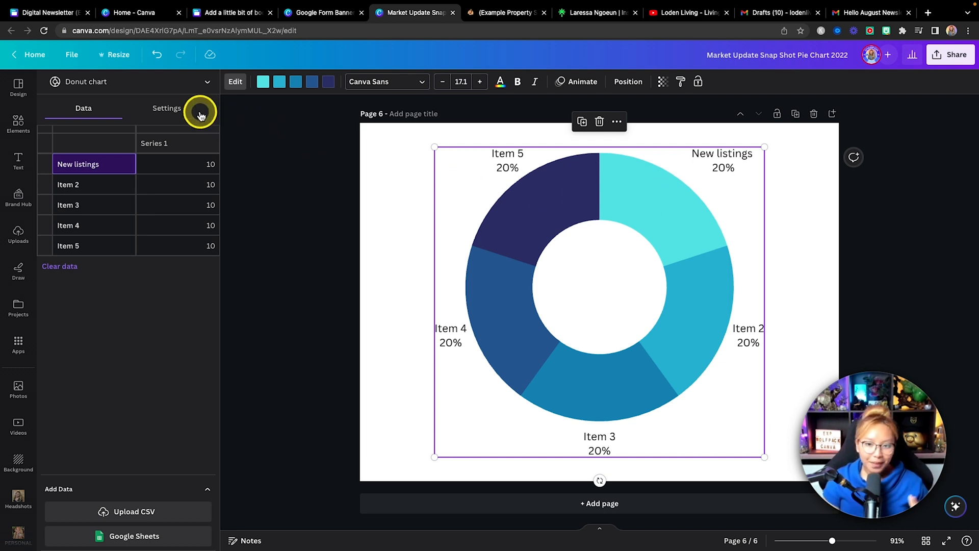
click(171, 111)
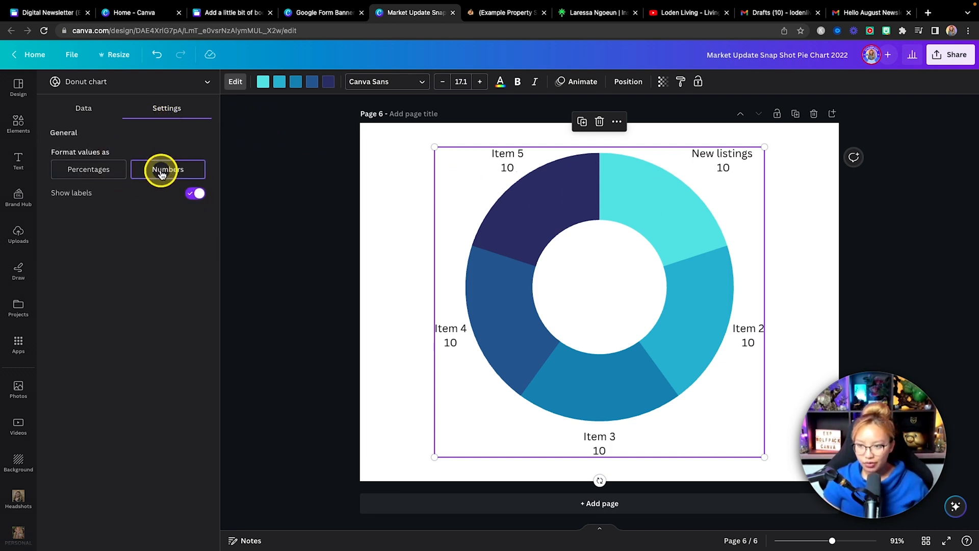
Step: Extend the donut chart's data table with blank rows below Item 5
click(89, 115)
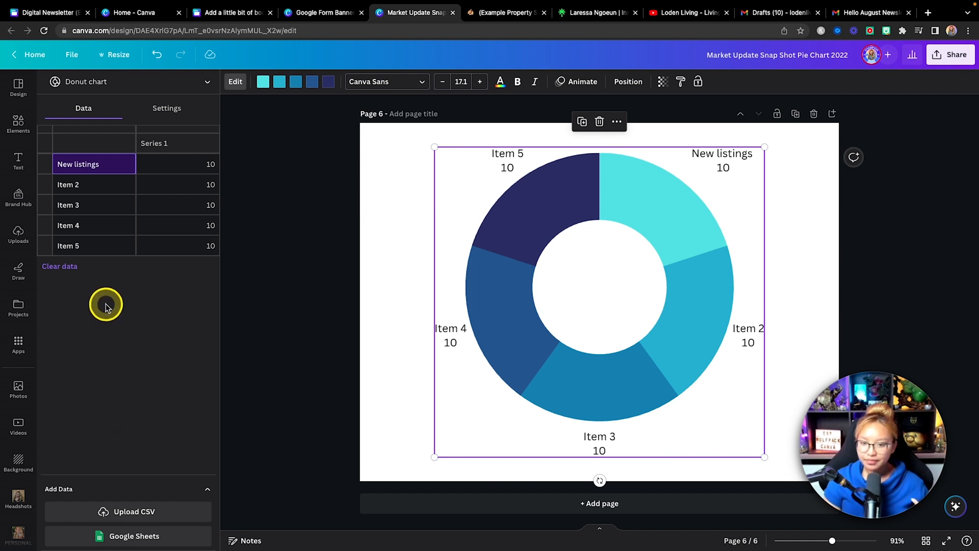
click(50, 247)
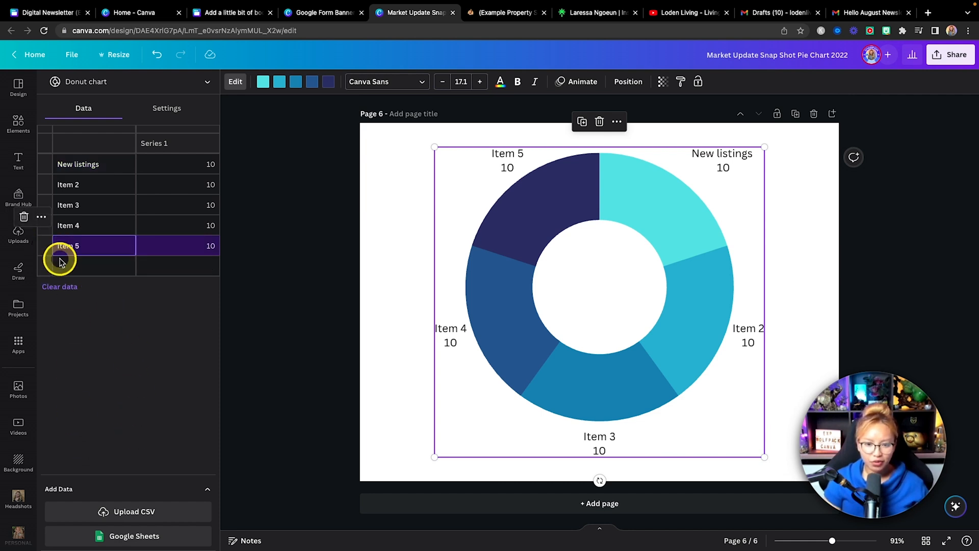
click(44, 266)
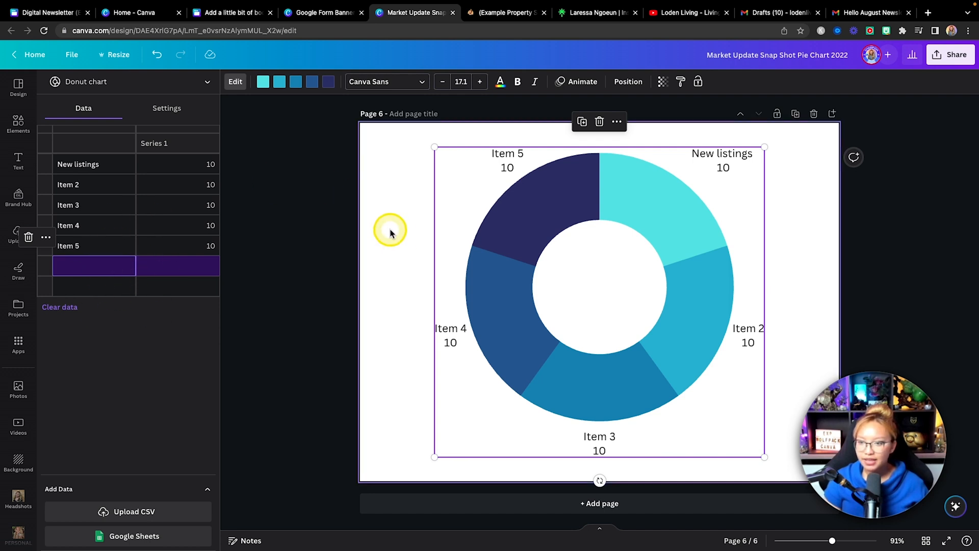
Step: Recolor the New listings slice dark green and the Item 2 slice olive brown using the brand palette
click(265, 87)
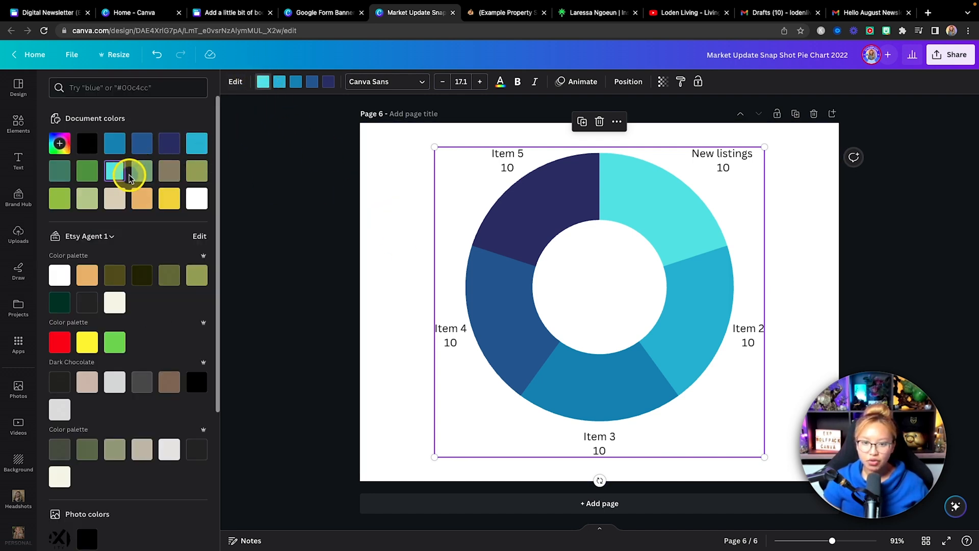
click(53, 309)
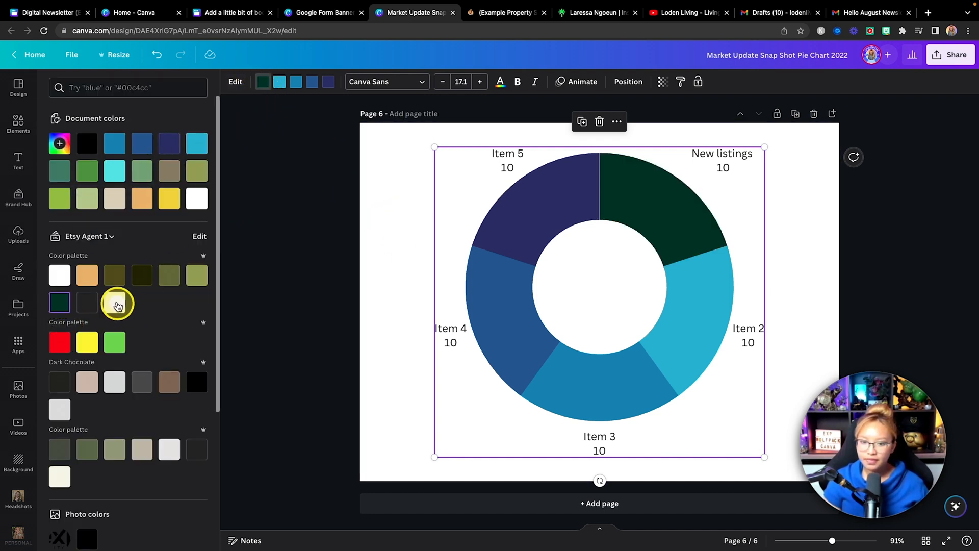
click(115, 275)
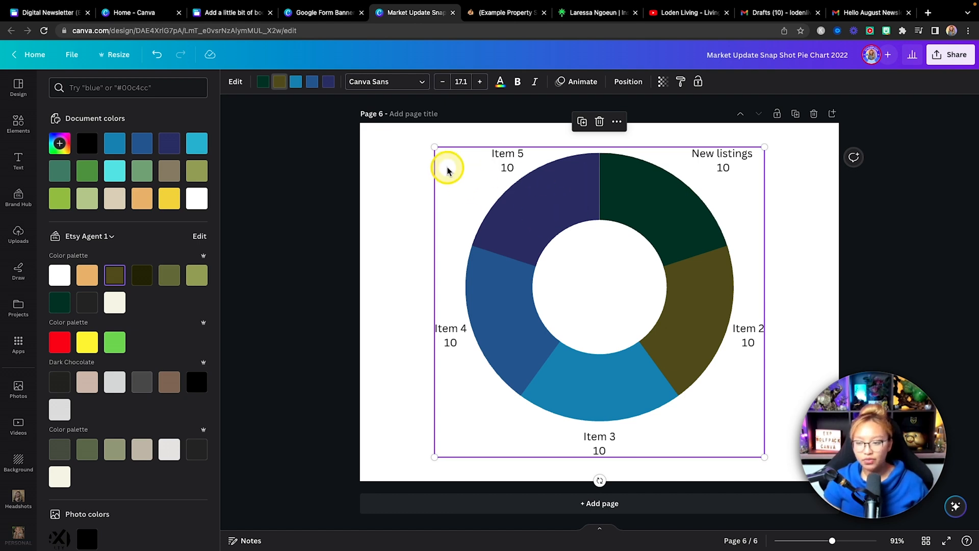
Step: Review the data of the finished donut chart on page 5 and nudge the eXp Realty logo in its center slightly upward
scroll(623, 241, up, 8)
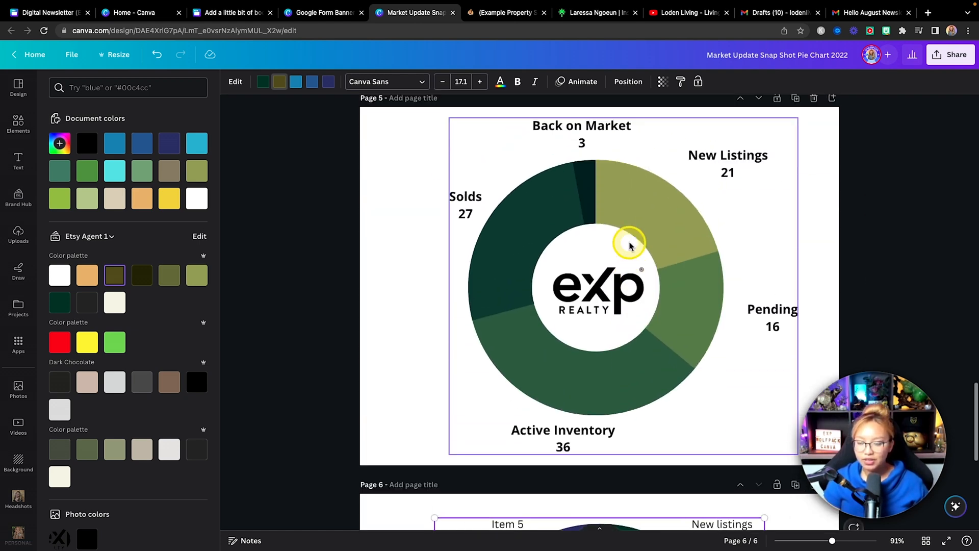
click(689, 277)
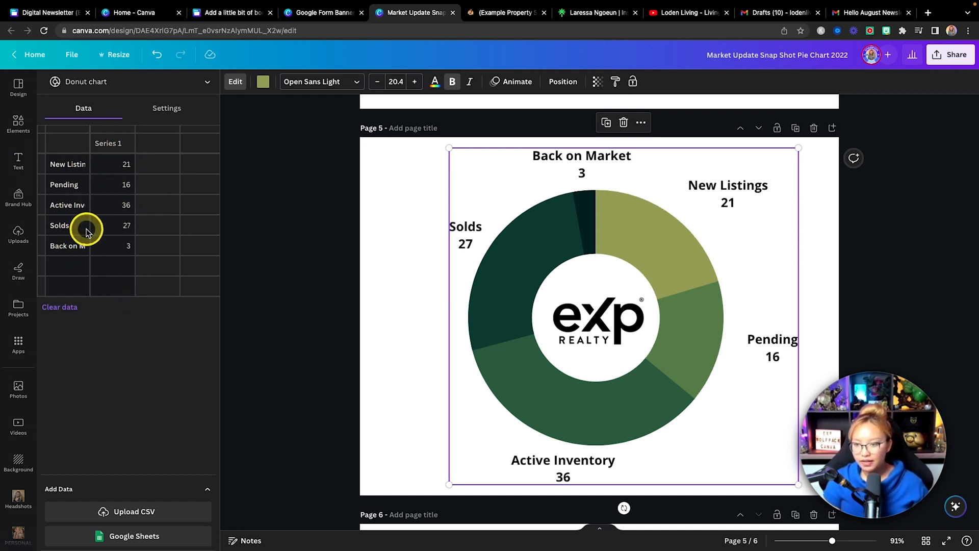
click(579, 314)
mouse_move(598, 324)
mouse_down()
mouse_move(631, 351)
mouse_move(599, 320)
mouse_up()
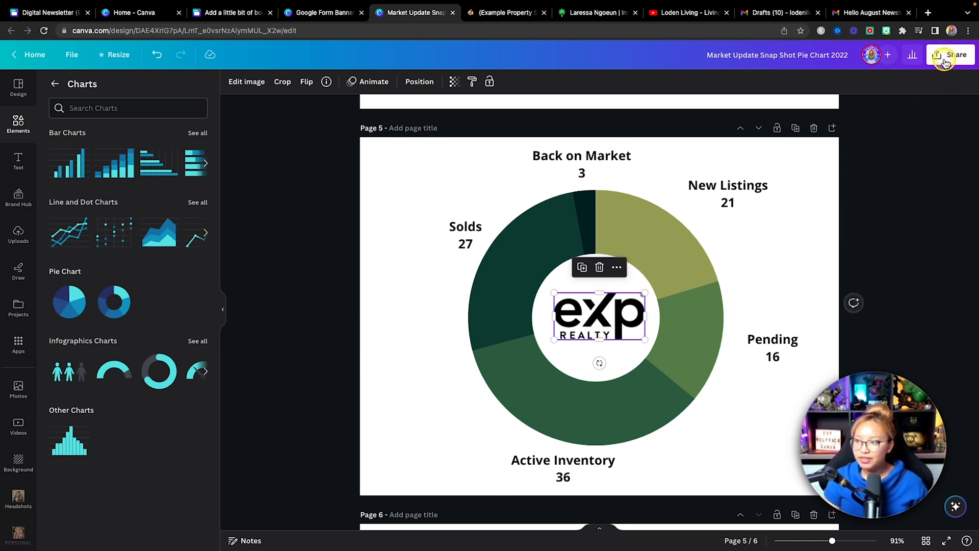
Step: Download all pages of the pie chart design as PNG with a transparent background
click(945, 60)
click(833, 317)
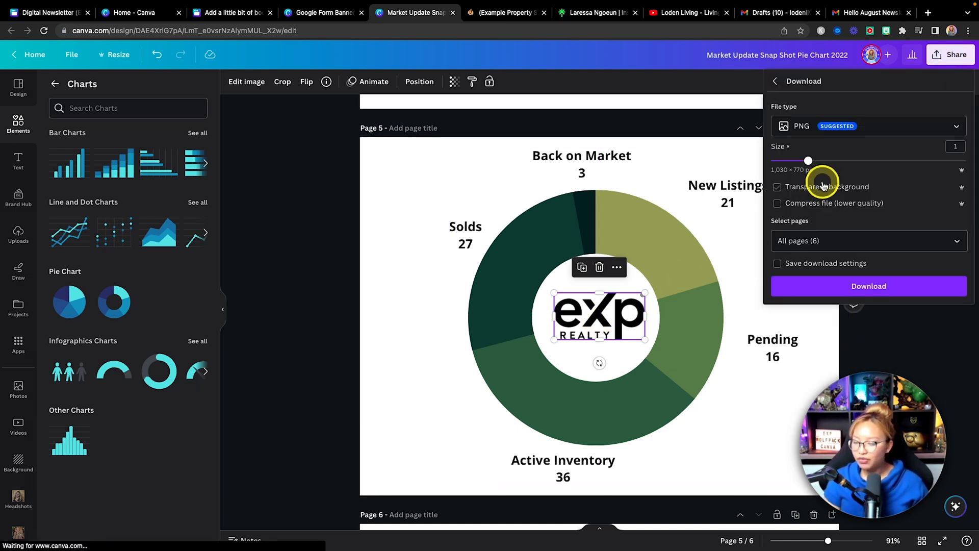
click(823, 185)
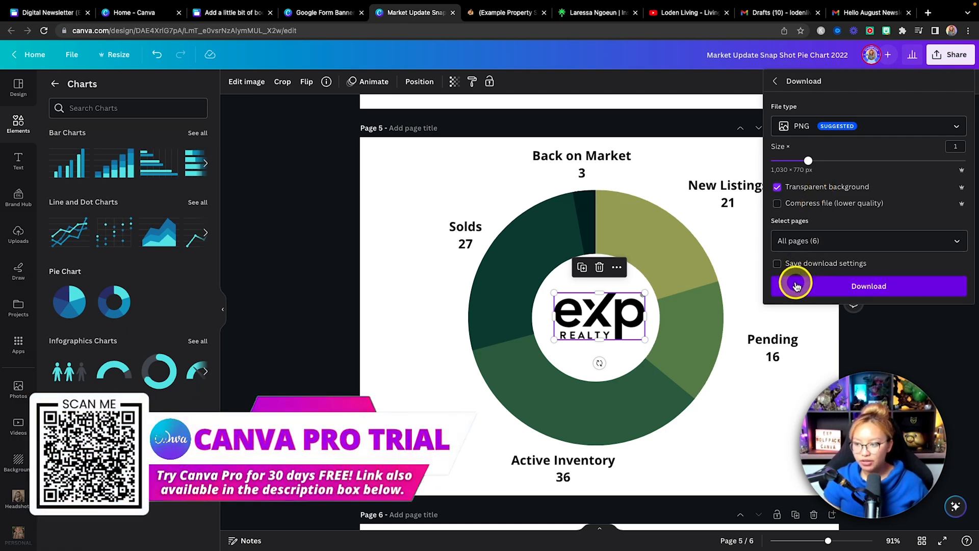
click(797, 285)
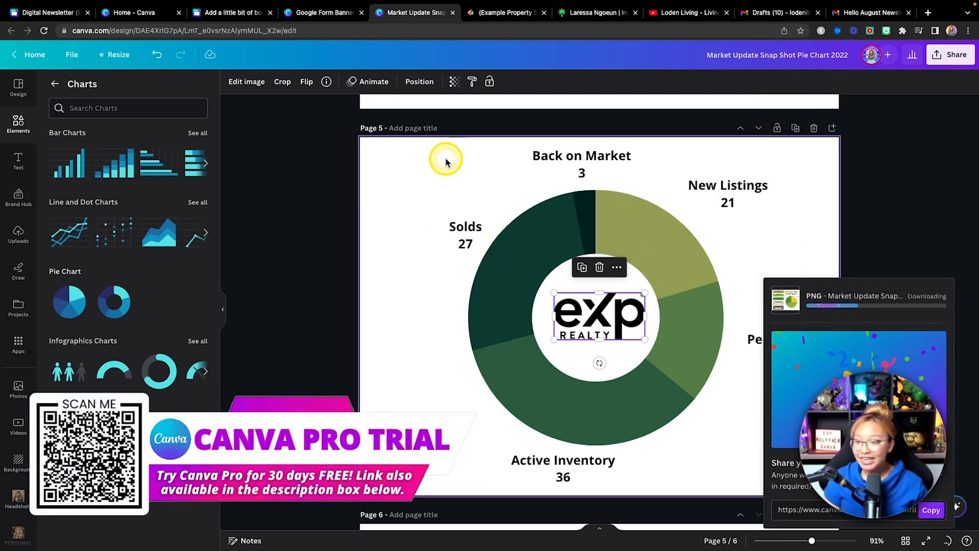
Step: Switch to the "Add a little bit of body text" newsletter and place the uploaded eXp donut chart image in the white space above the green footer
click(235, 14)
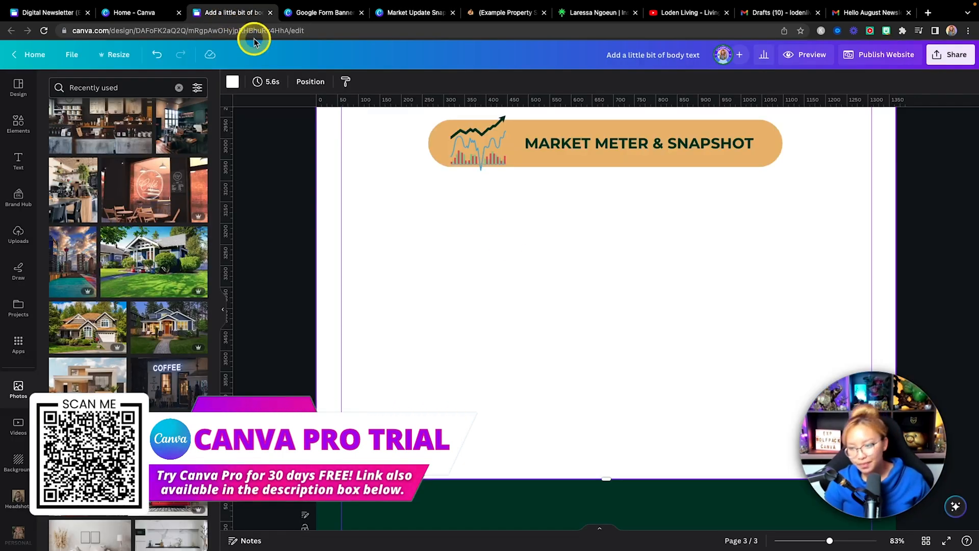
scroll(526, 264, down, 2)
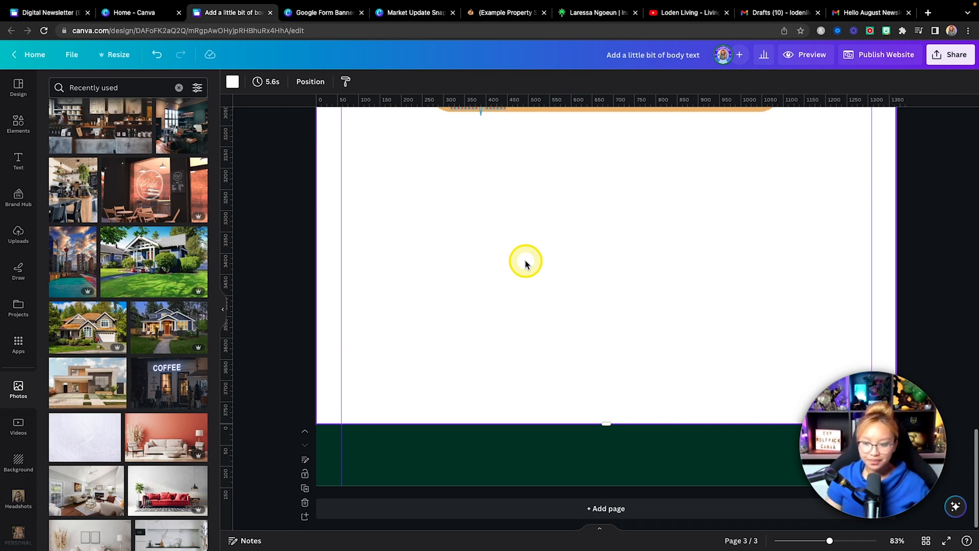
click(379, 363)
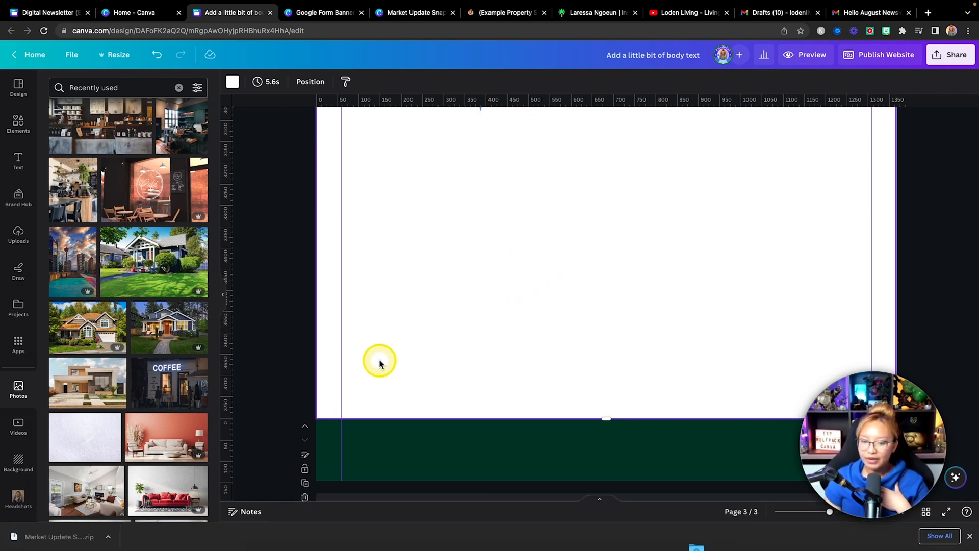
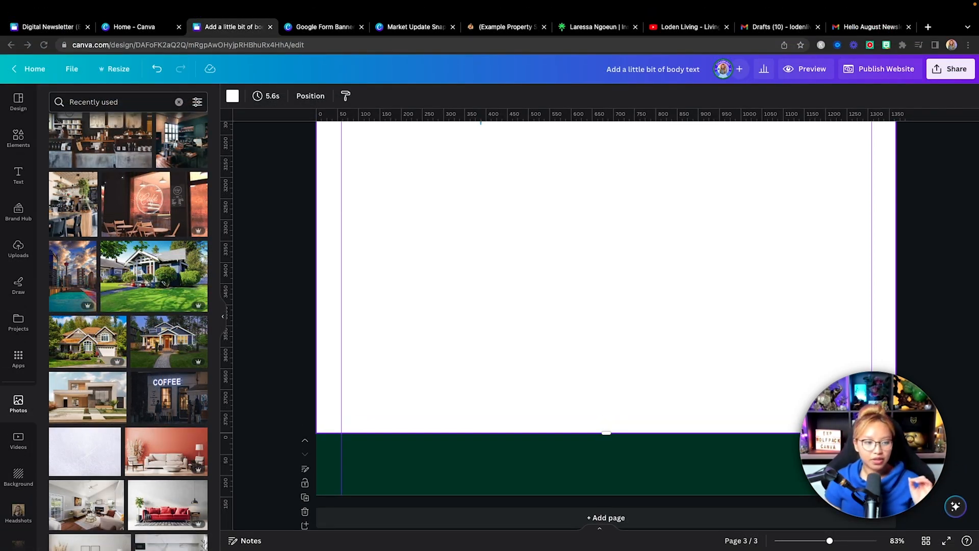
drag(0, 244, 139, 244)
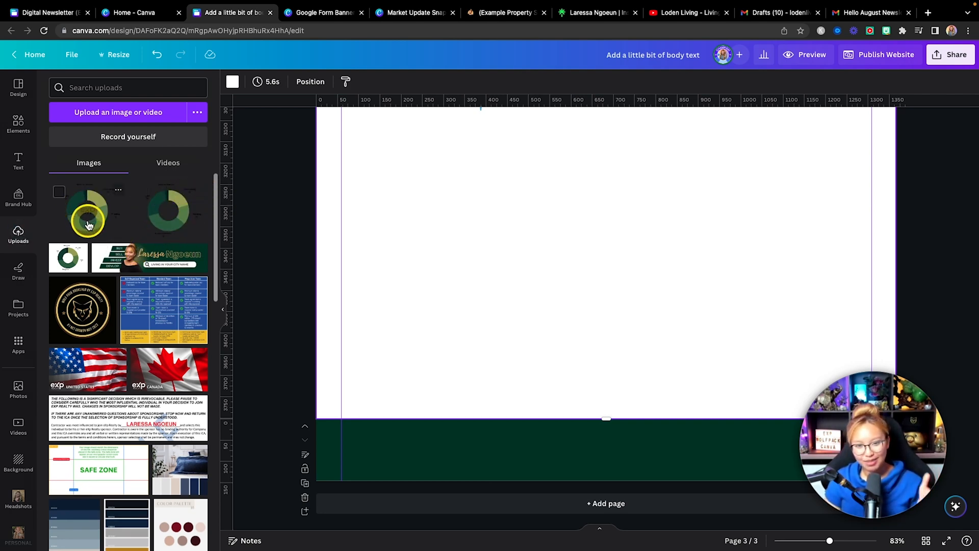
click(88, 220)
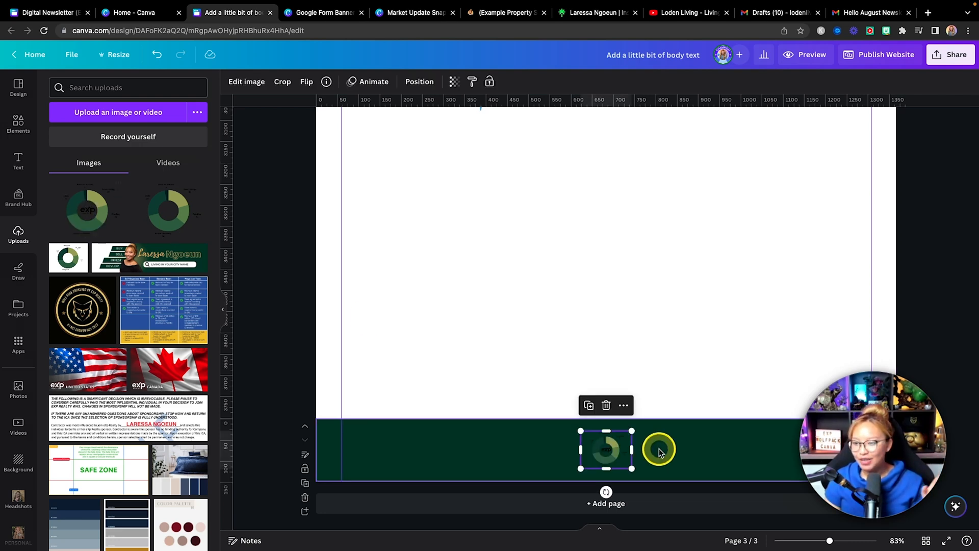
drag(607, 448, 646, 282)
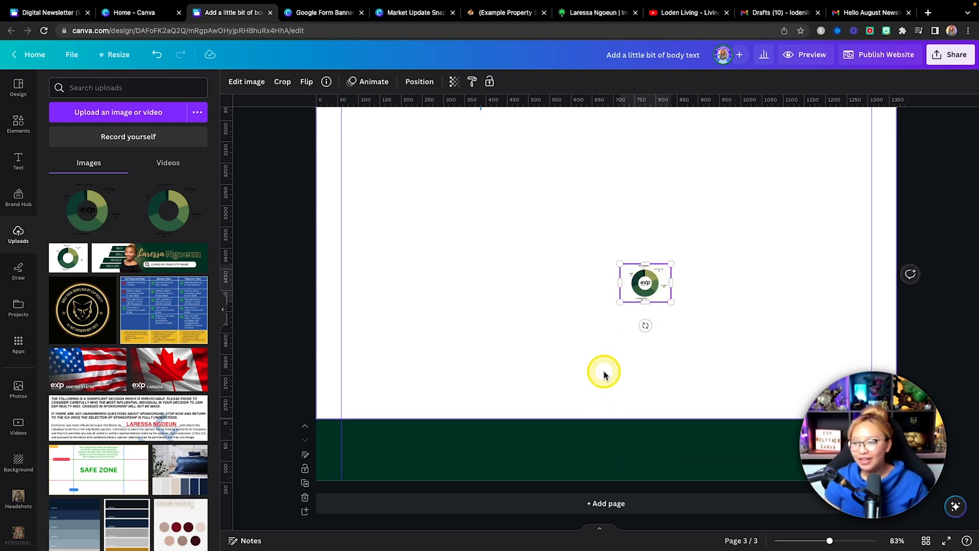
Step: Enlarge the donut chart image and align it with the right margin guide under the "MARKET METER & SNAPSHOT" banner
drag(619, 261, 433, 137)
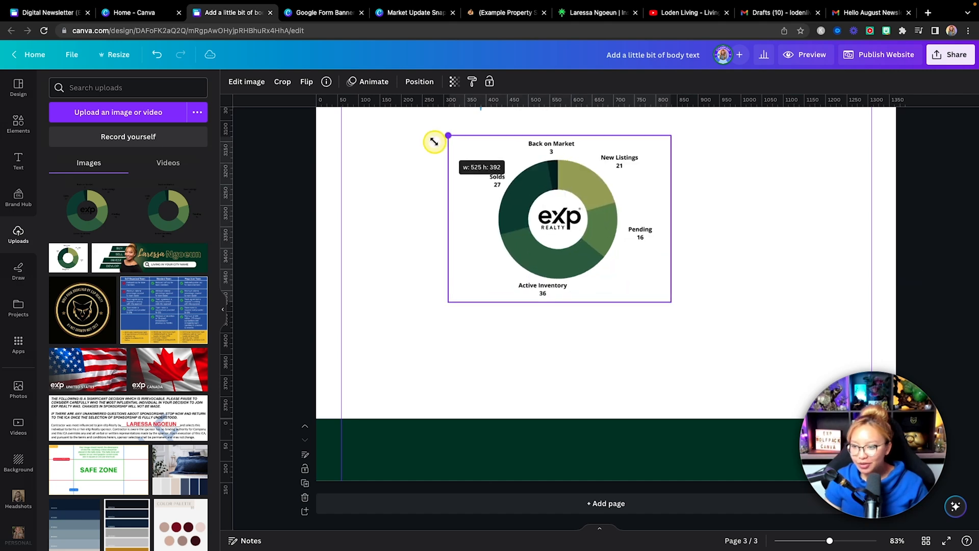
scroll(605, 212, up, 3)
drag(596, 299, 780, 306)
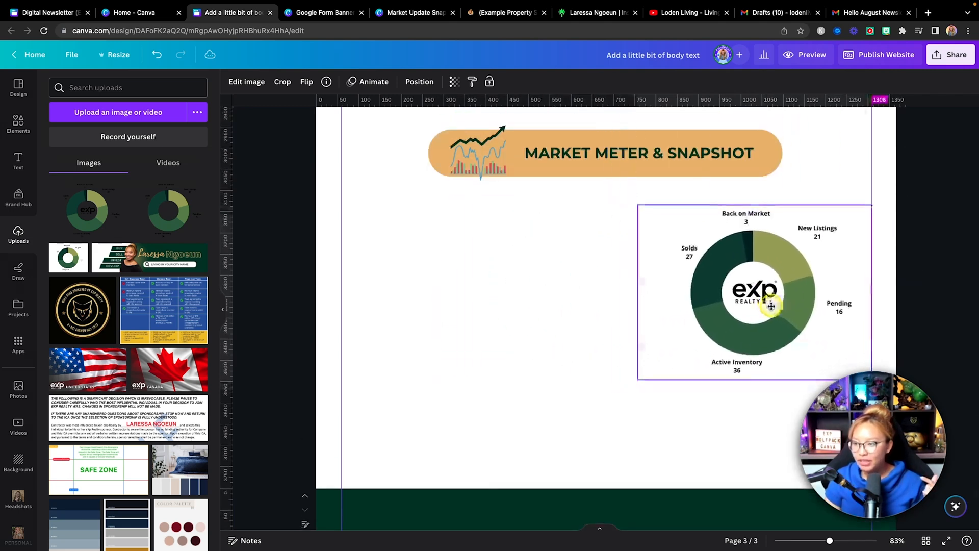
drag(632, 387, 541, 452)
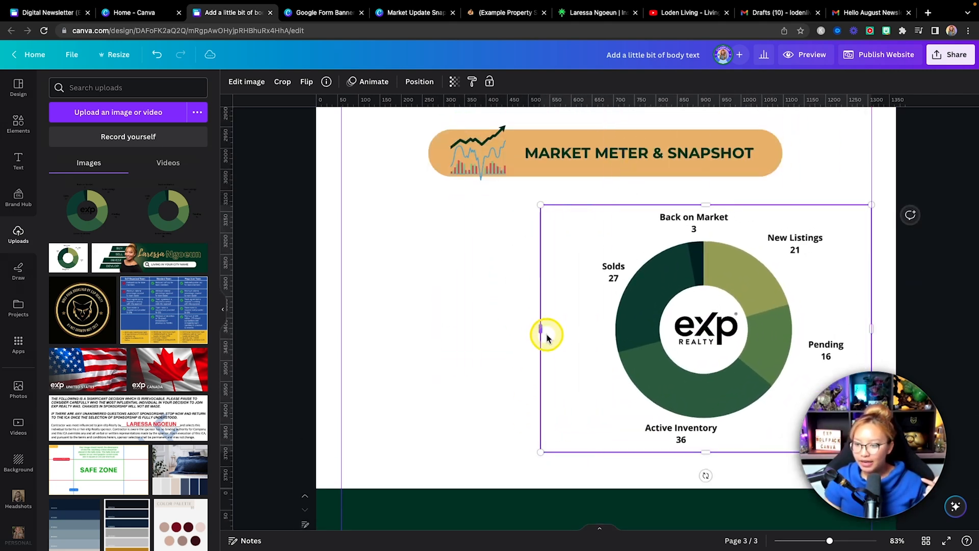
Step: Crop the empty left side of the chart image and enlarge it to about 722 × 645 against the page's right edge
drag(540, 325, 594, 324)
drag(723, 365, 750, 356)
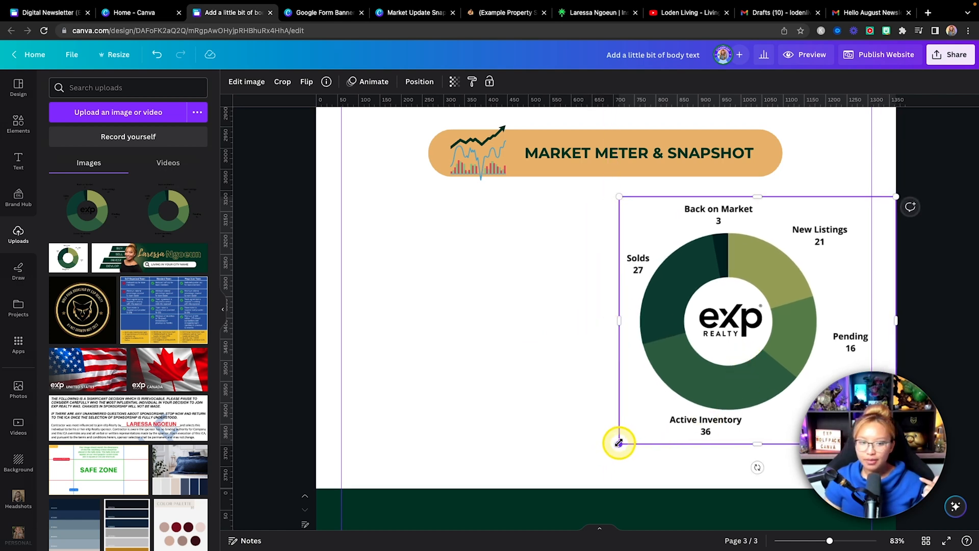
drag(617, 445, 596, 457)
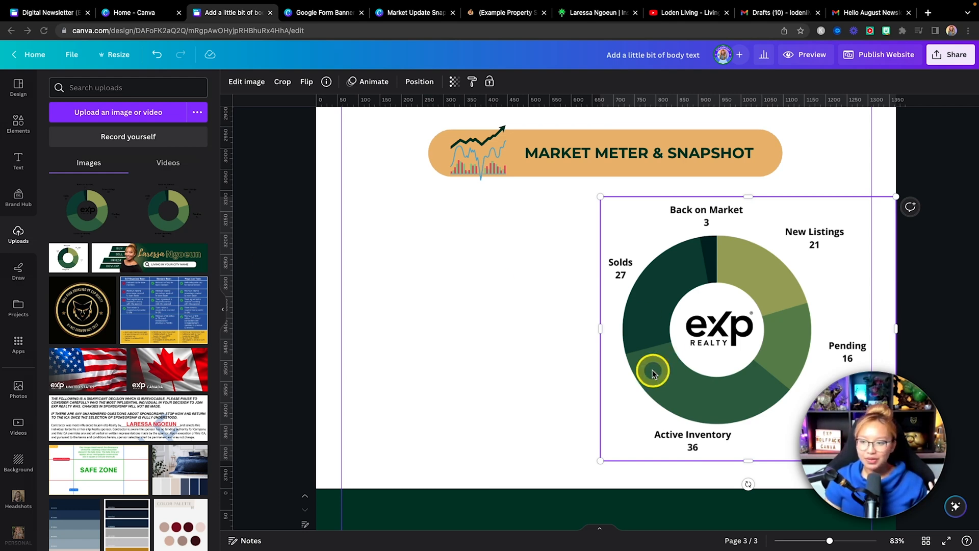
scroll(602, 454, down, 1)
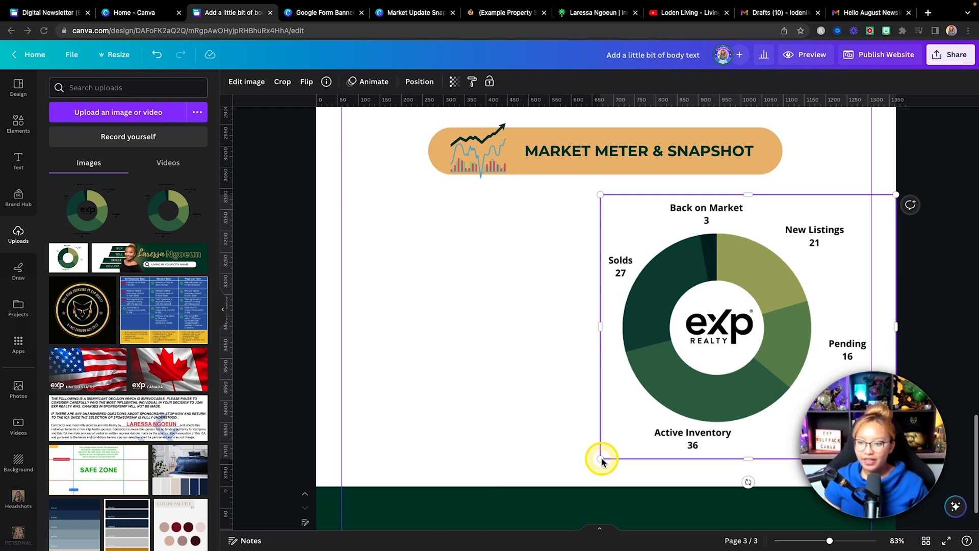
drag(601, 458, 586, 464)
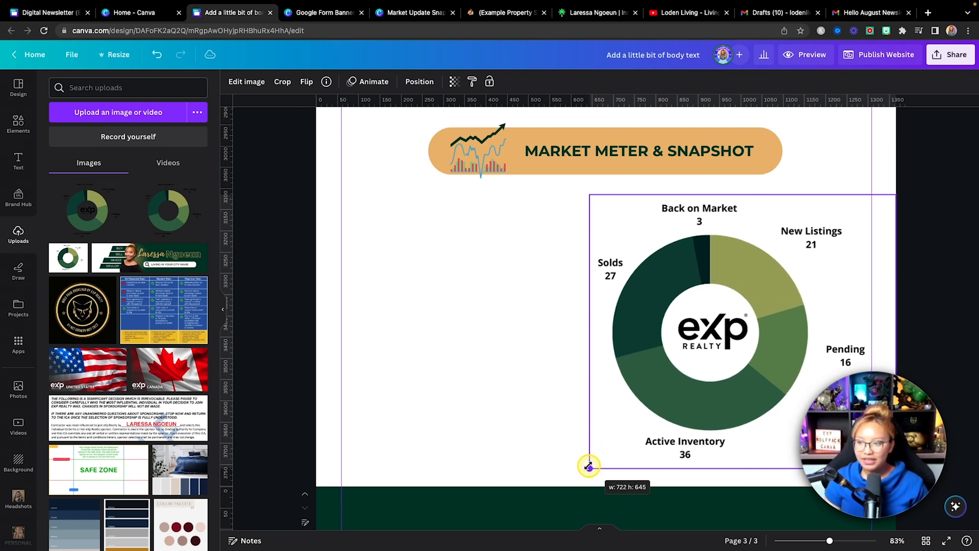
Step: Shrink the donut chart image slightly toward the page's right edge to leave more white space beside it
click(491, 289)
click(593, 387)
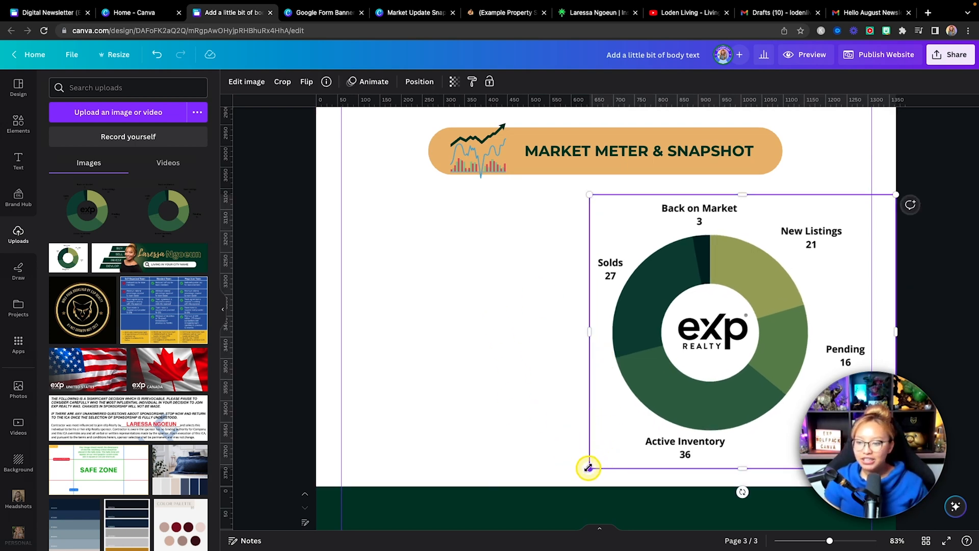
drag(588, 467, 610, 455)
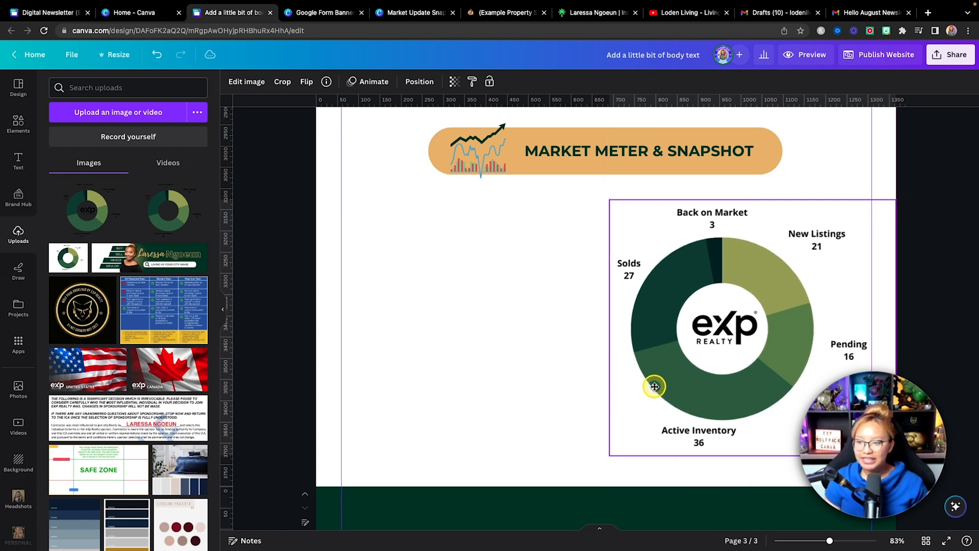
click(488, 302)
scroll(482, 265, up, 1)
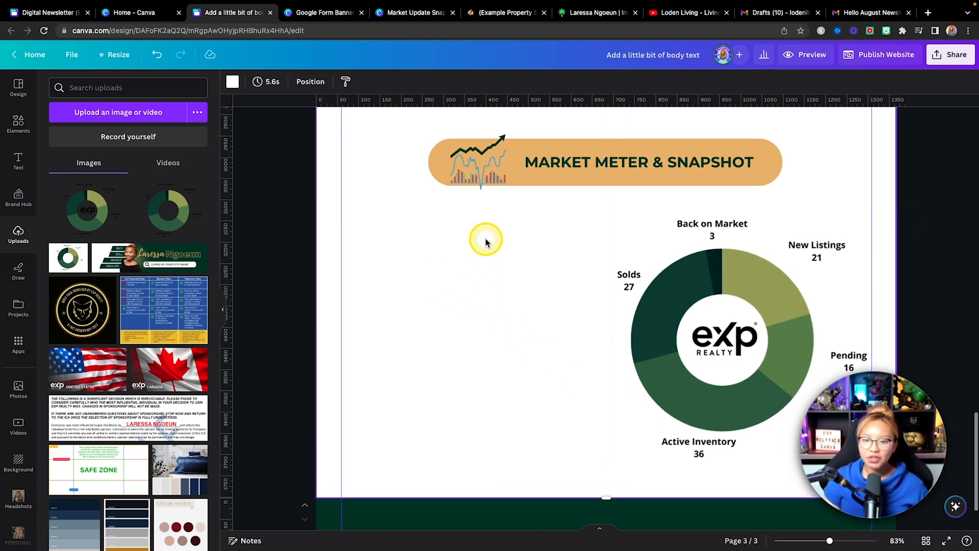
Step: Add a square shape and place it in the white space beside the donut chart, below the "MARKET METER & SNAPSHOT" banner
click(19, 131)
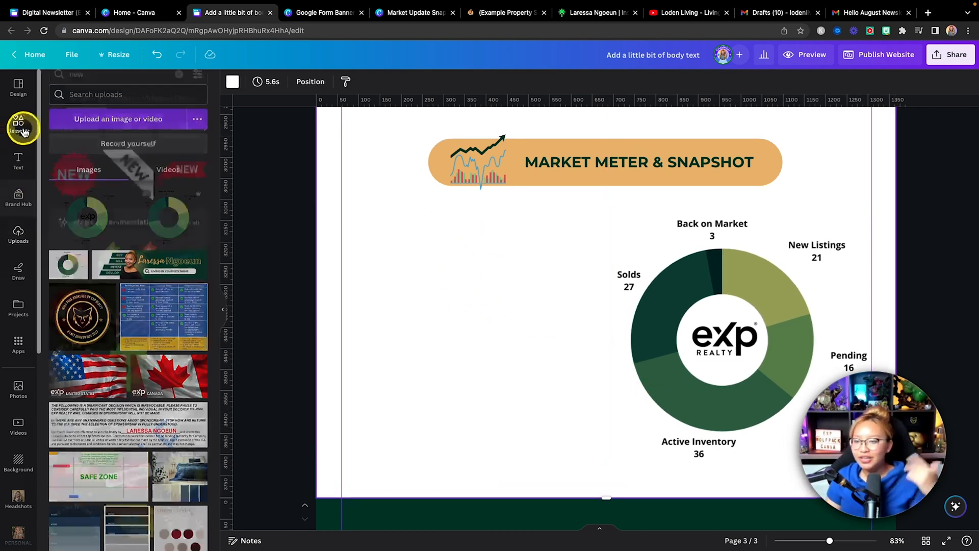
click(14, 129)
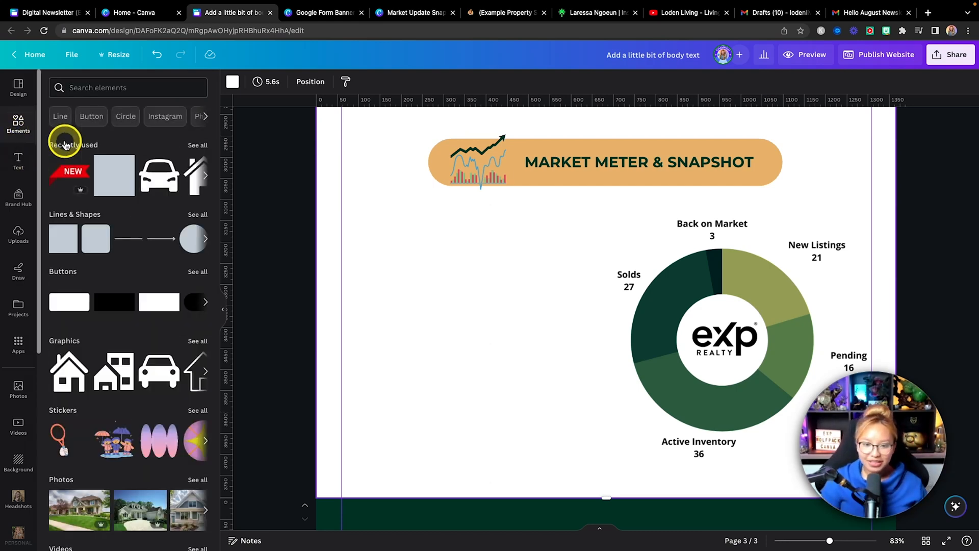
click(64, 244)
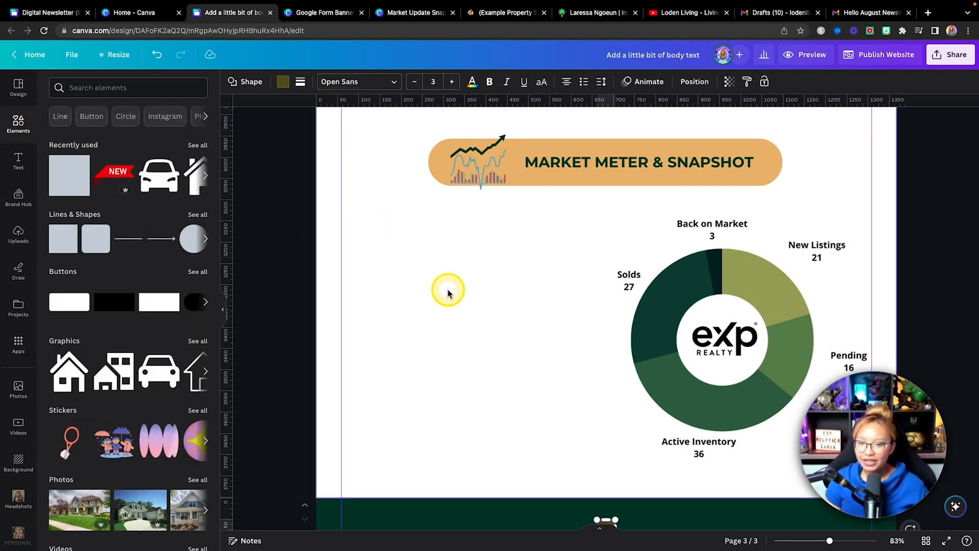
scroll(454, 296, up, 3)
scroll(486, 305, down, 5)
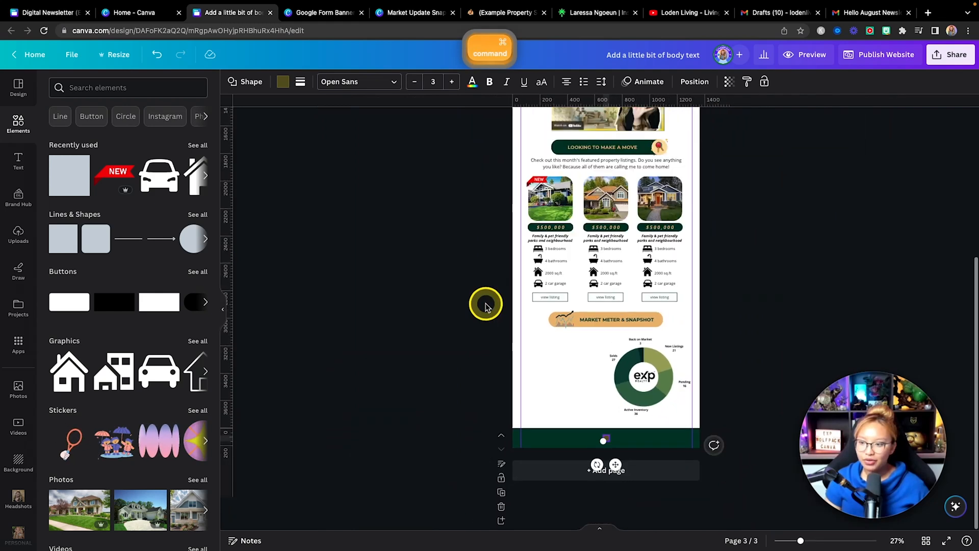
scroll(492, 303, up, 5)
scroll(497, 303, down, 3)
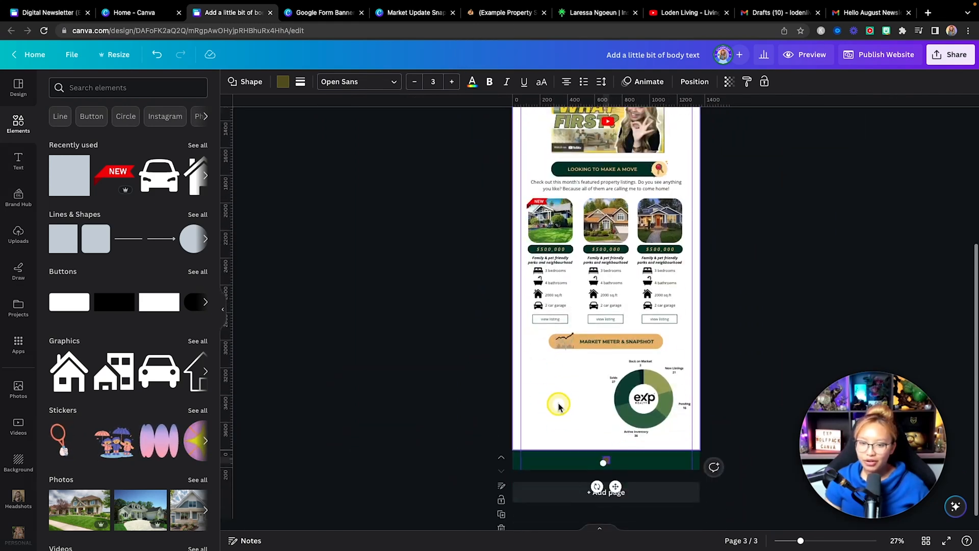
click(70, 244)
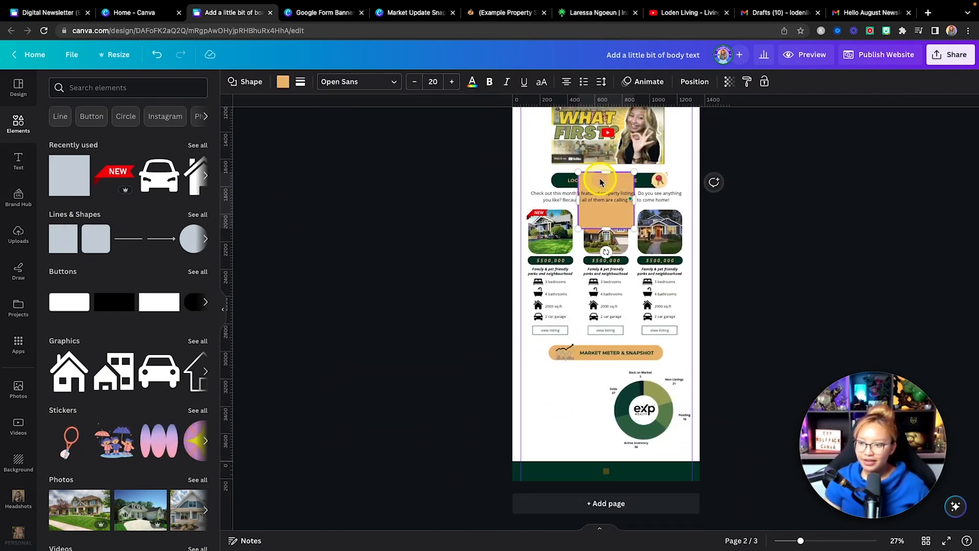
drag(600, 182, 561, 387)
scroll(579, 372, up, 5)
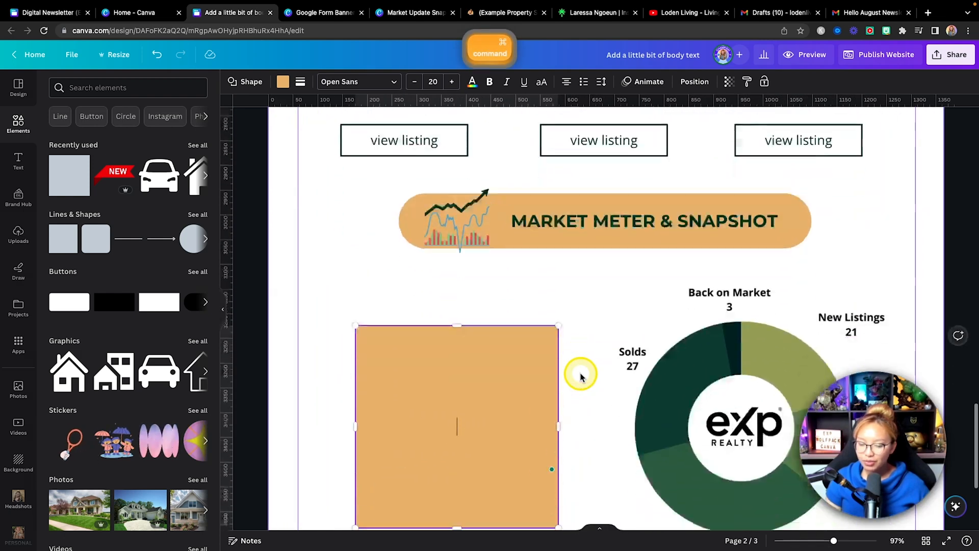
scroll(561, 380, down, 2)
Step: Flatten the square into a bar about 289 × 76, label it "SELLER" and position it near the page's left margin guide
drag(457, 442, 459, 280)
drag(558, 261, 518, 262)
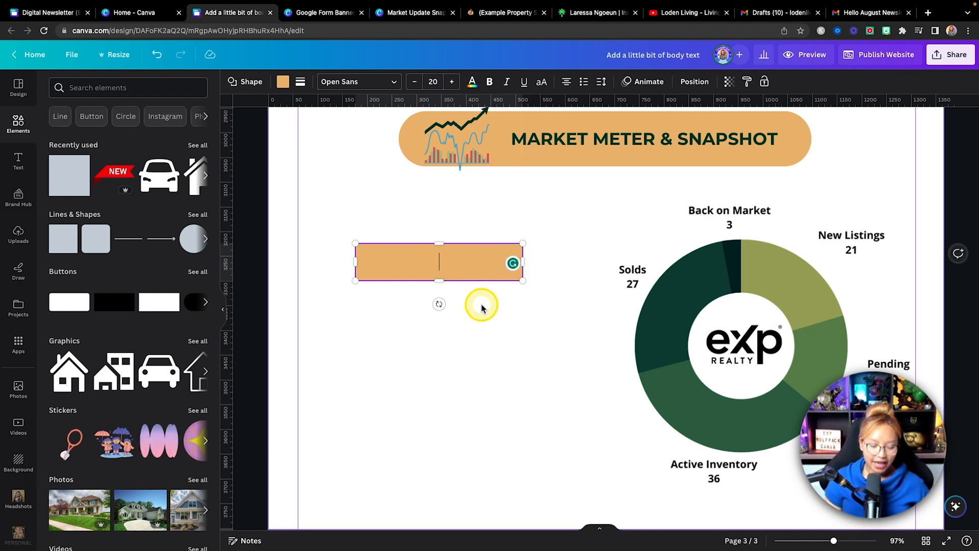
text(Sel)
key(BackSpace)
key(BackSpace)
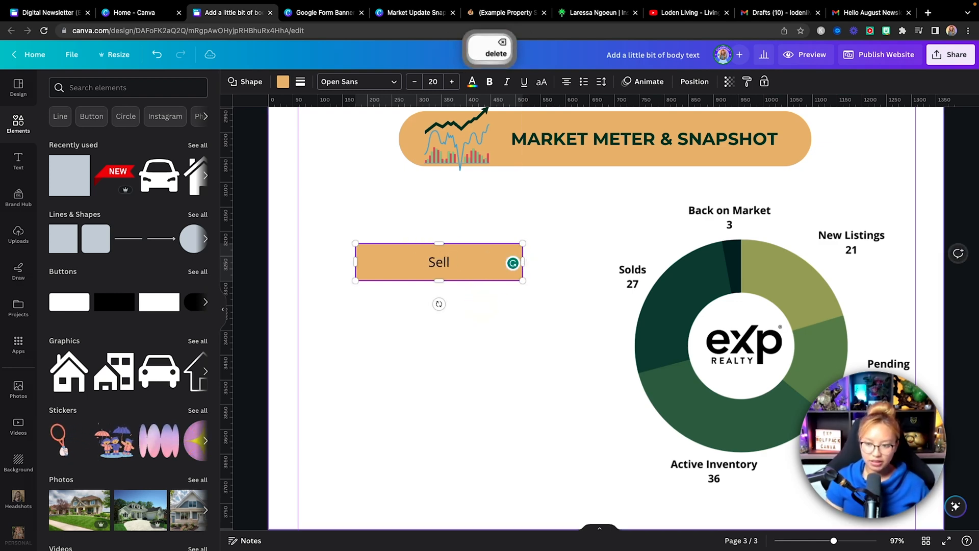
key(Caps_Lock)
text(ELLER)
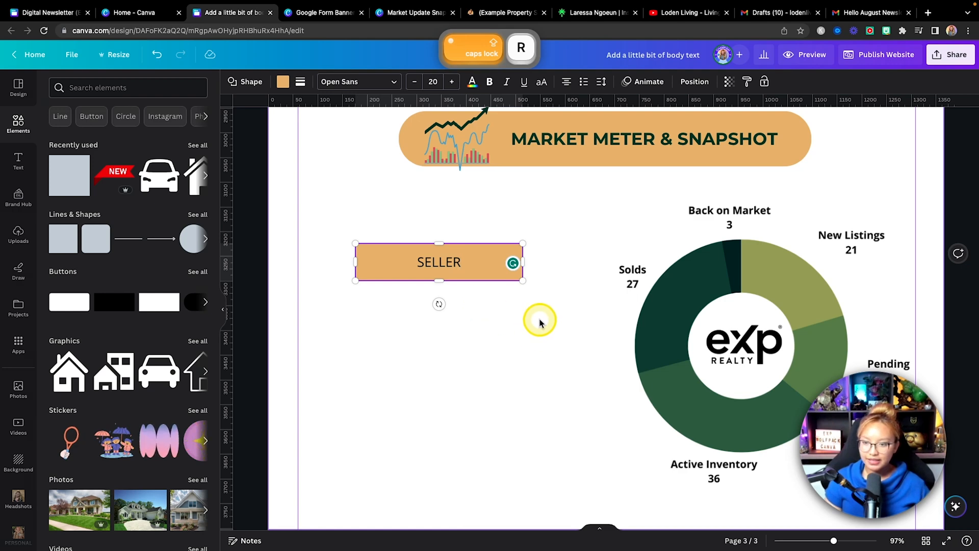
drag(476, 262, 460, 242)
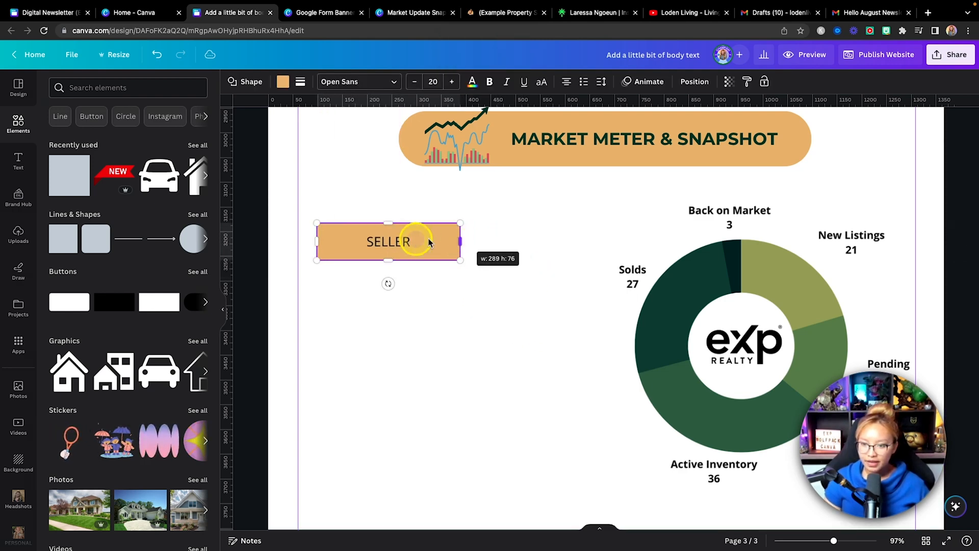
Step: Duplicate the SELLER bar, place the copy flush against its right end and change its text to "BUYER"
right_click(354, 246)
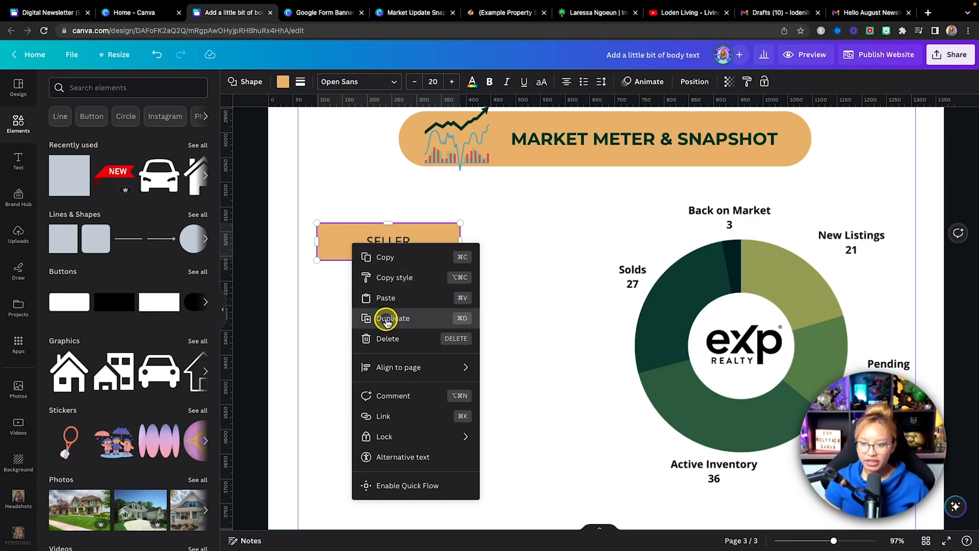
click(386, 318)
drag(399, 255, 520, 247)
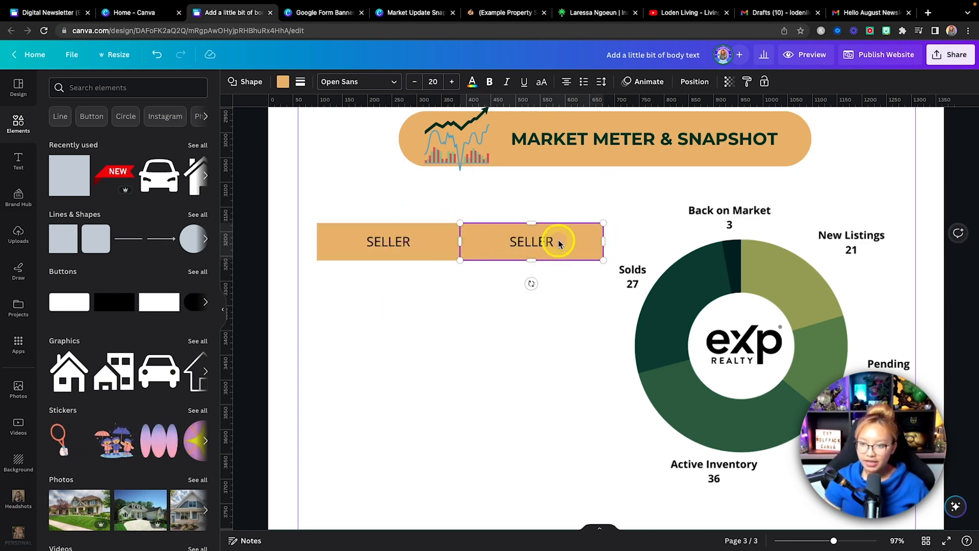
text(BUYER)
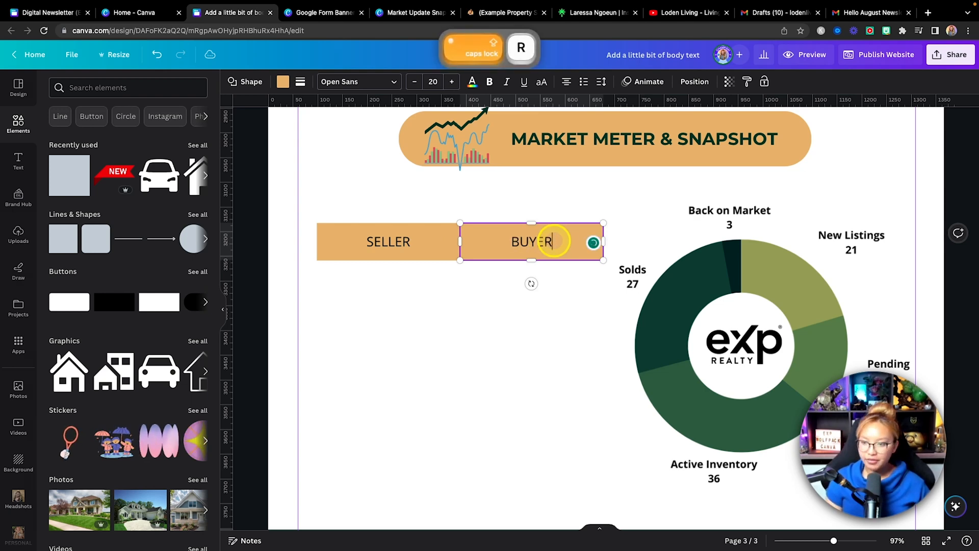
Step: Fill the SELLER bar with the brand palette's dark green and recolor its text in the palette's tan
click(445, 249)
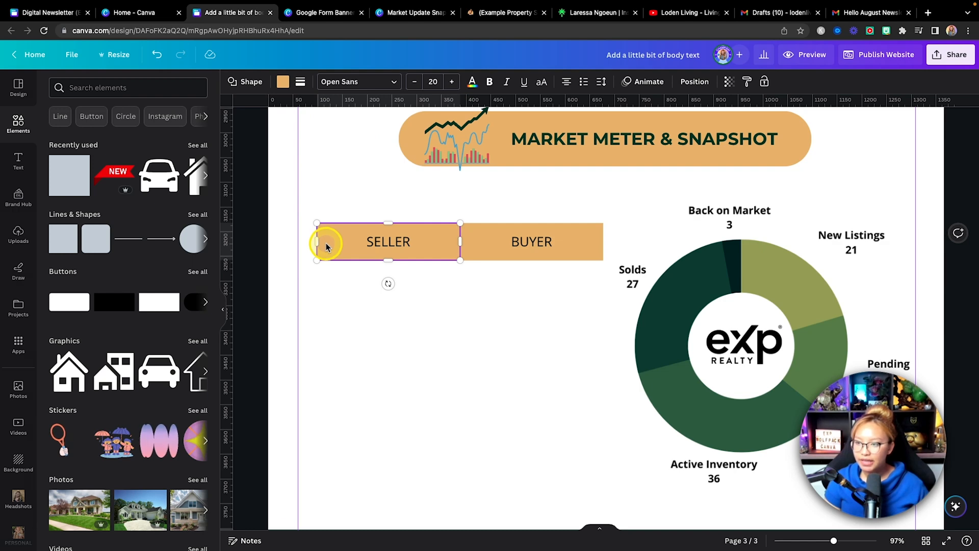
click(283, 82)
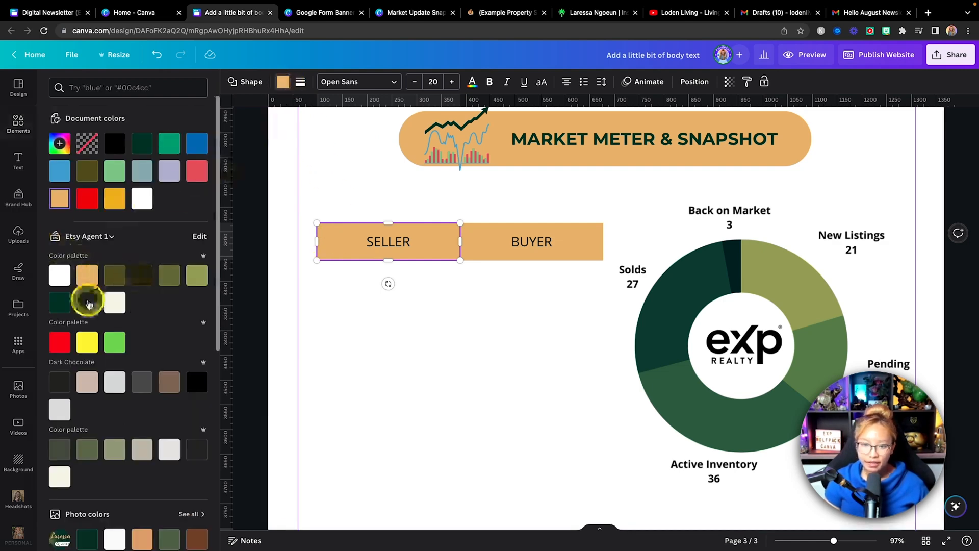
click(60, 302)
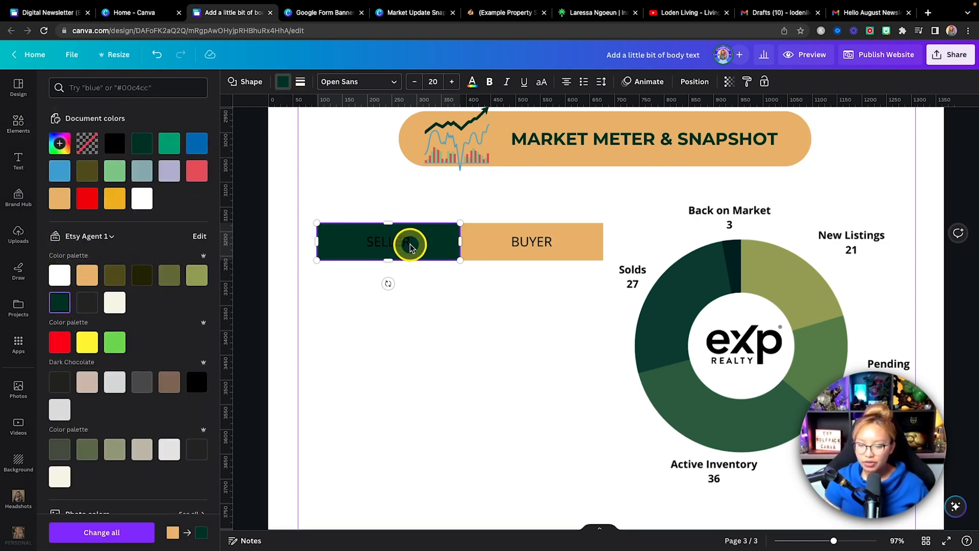
drag(431, 238, 335, 233)
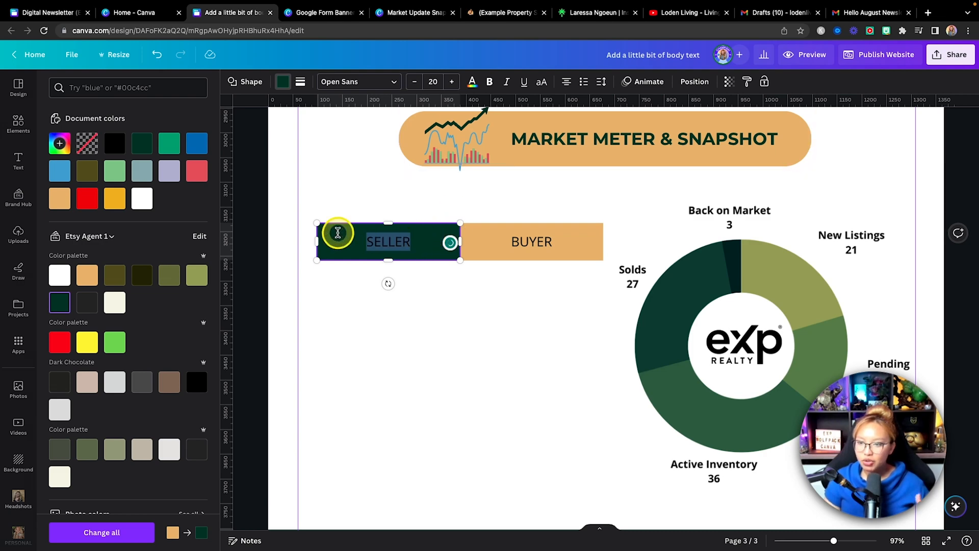
click(471, 82)
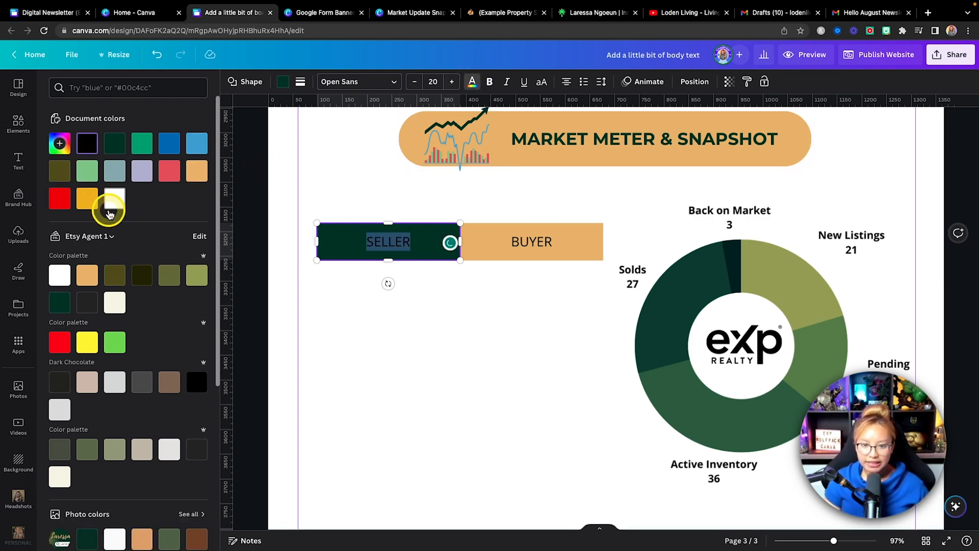
click(87, 275)
click(393, 311)
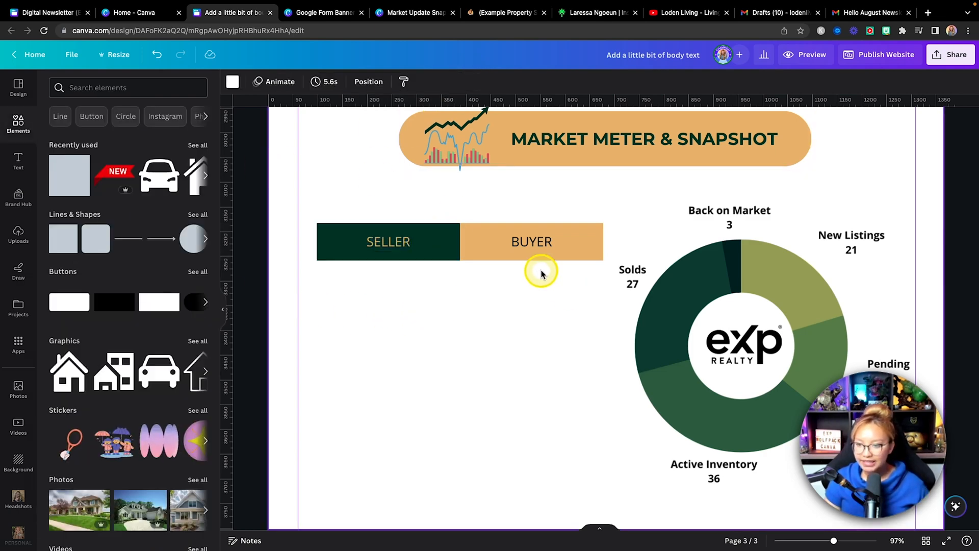
Step: Make the SELLER and BUYER labels bold and italic together
click(443, 253)
shift+click(525, 242)
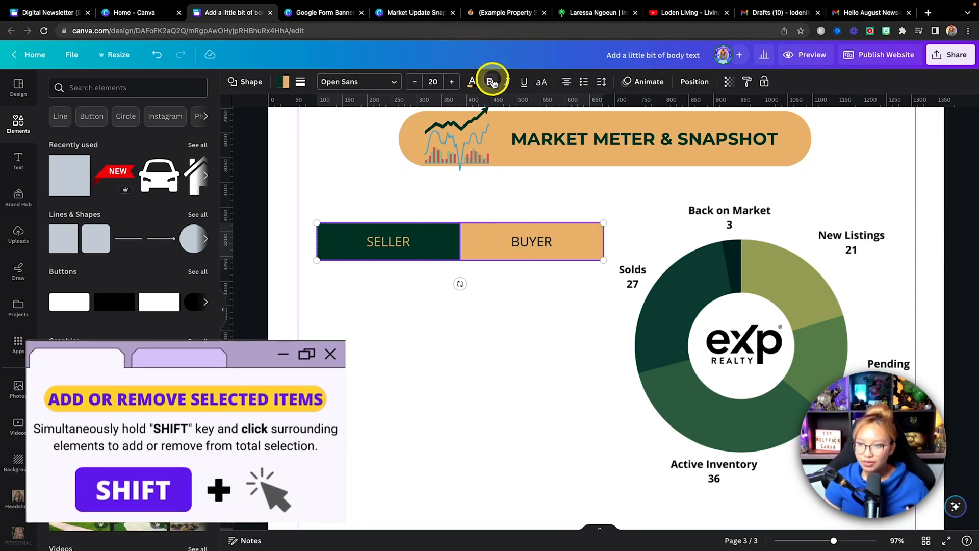
click(490, 82)
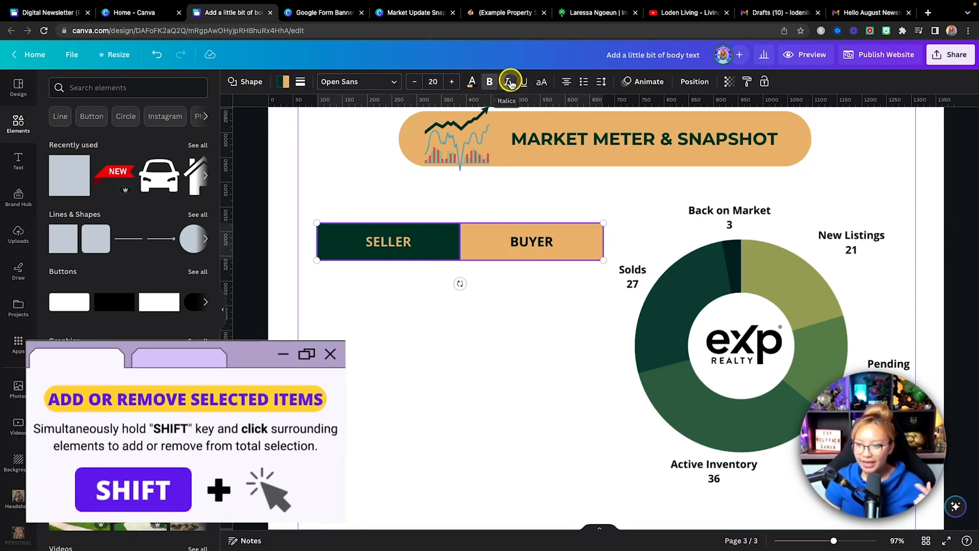
click(511, 82)
Step: Narrow the BUYER bar from its left end, extend the SELLER bar to meet it, and shift both slightly up and left
click(476, 231)
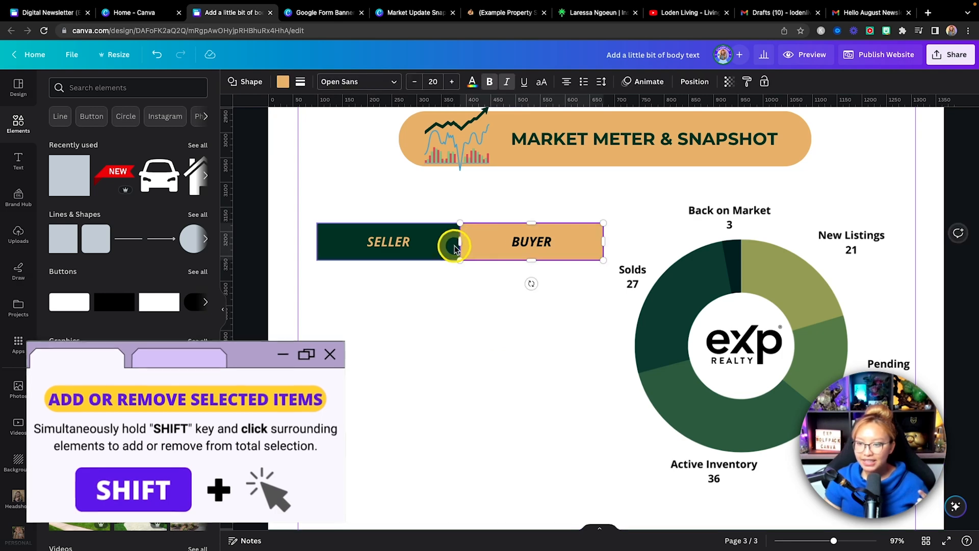
drag(456, 248, 507, 239)
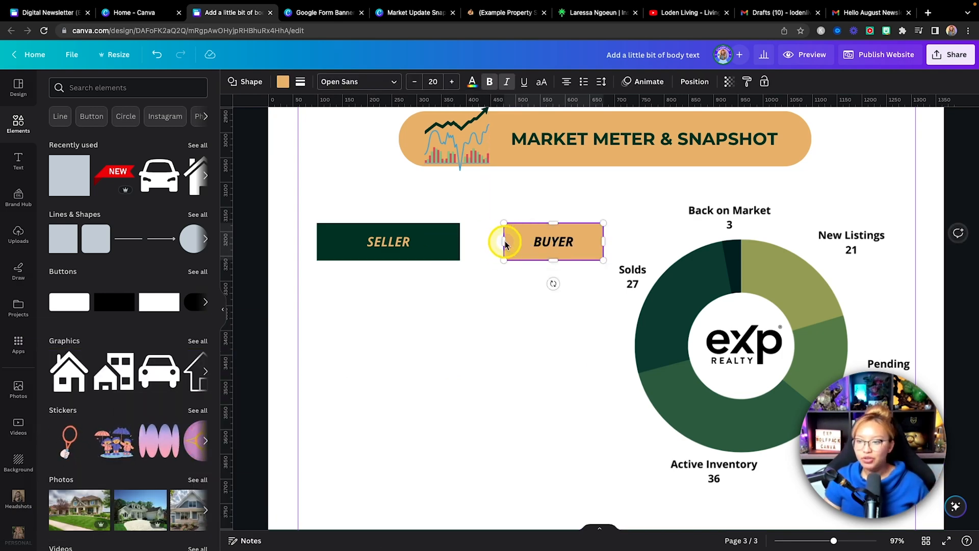
click(452, 243)
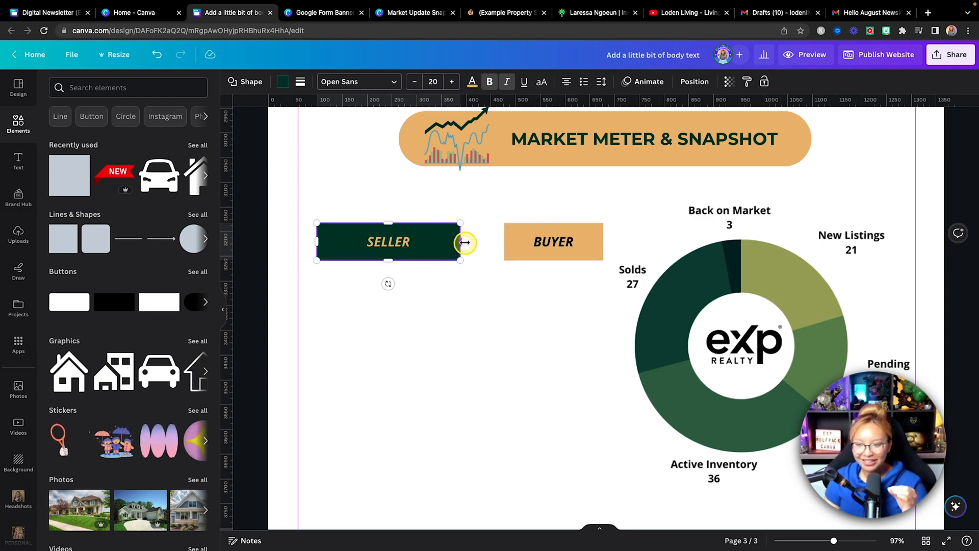
drag(465, 243, 504, 241)
drag(457, 210, 546, 260)
drag(439, 247, 434, 235)
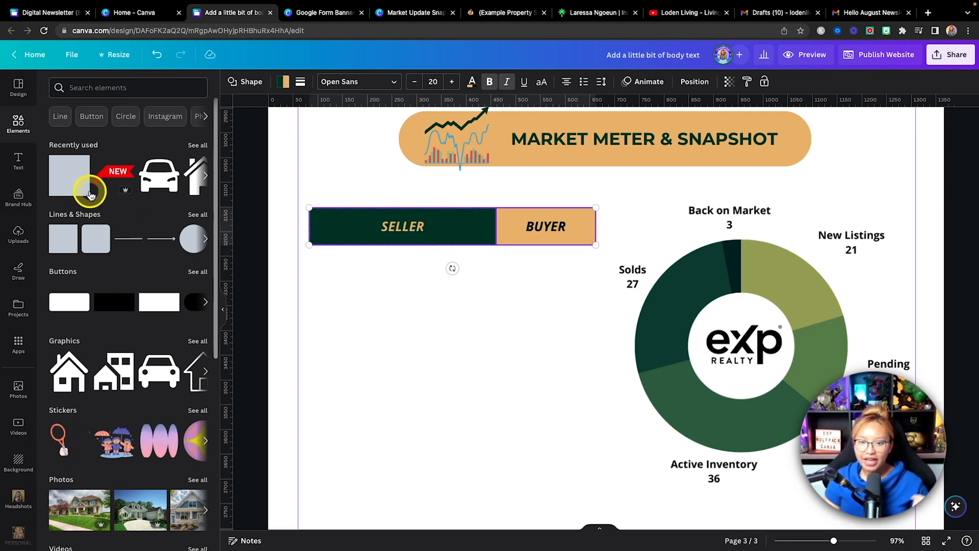
Step: Add another square shape, move it from the footer into the white area, and delete the stray olive square in the footer
click(60, 241)
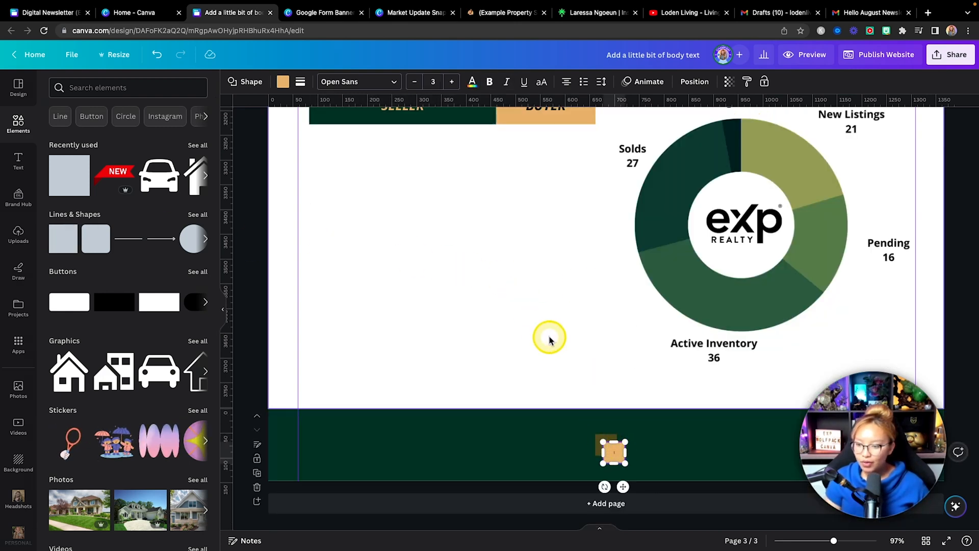
key(Delete)
drag(607, 446, 509, 305)
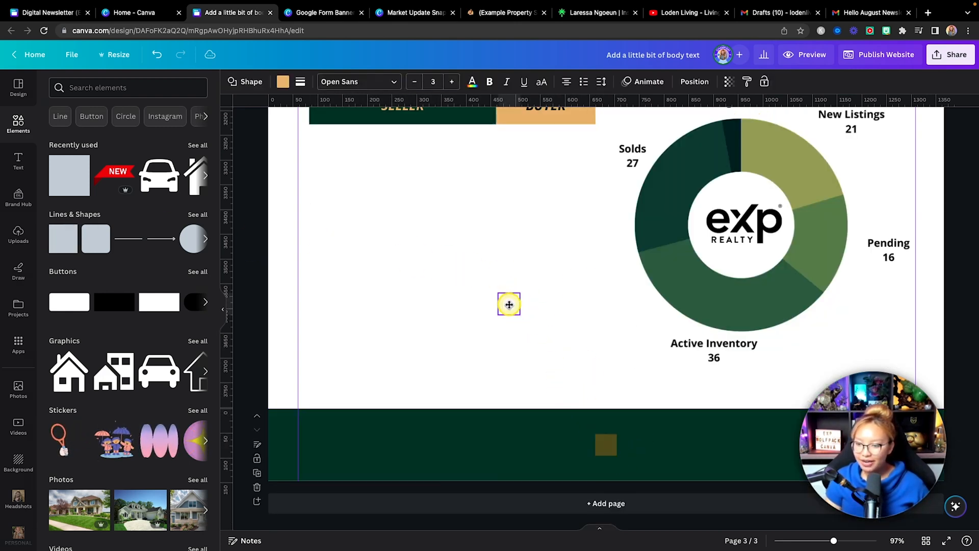
click(604, 445)
key(Delete)
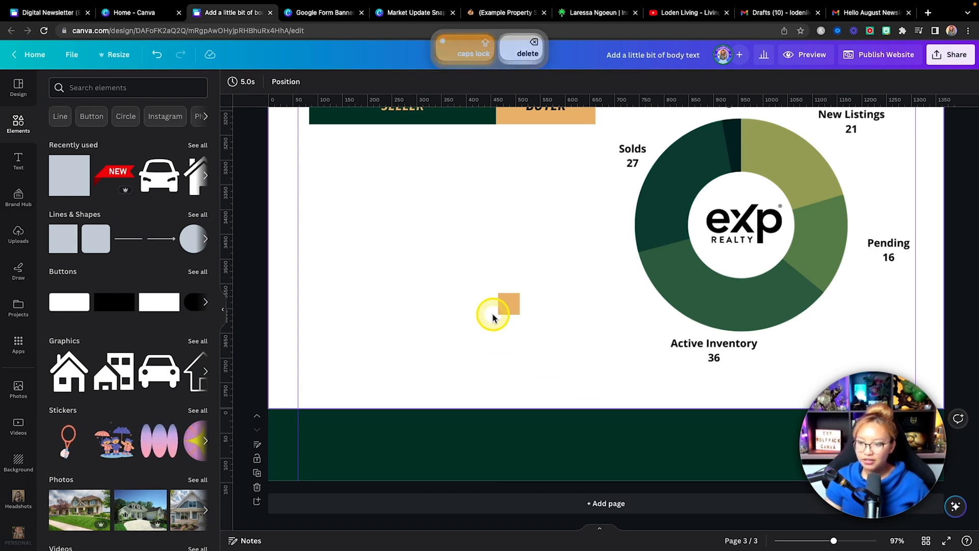
Step: Move the tan square onto the meter bar and stretch it into a rectangle slightly larger than the SELLER and BUYER bars
drag(507, 304, 386, 192)
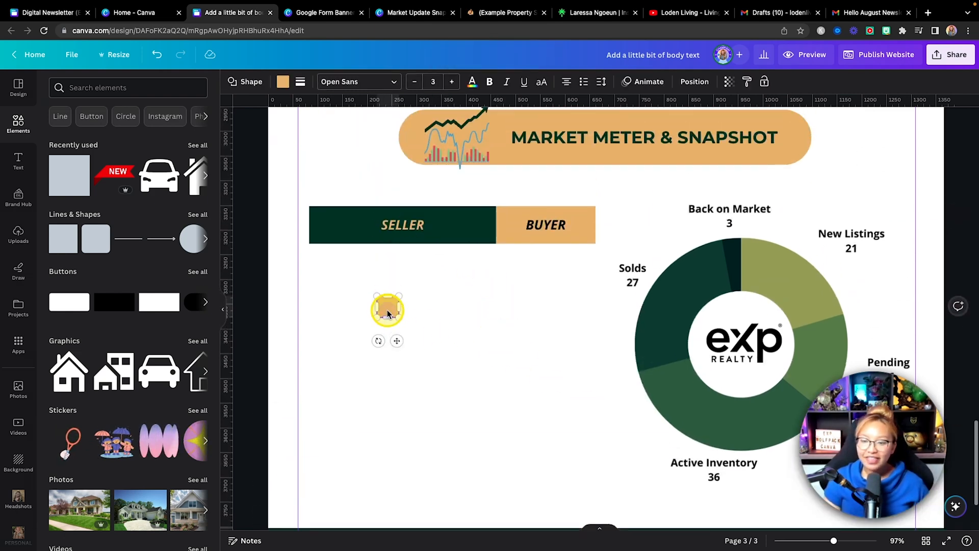
key(Caps_Lock)
scroll(466, 338, up, 5)
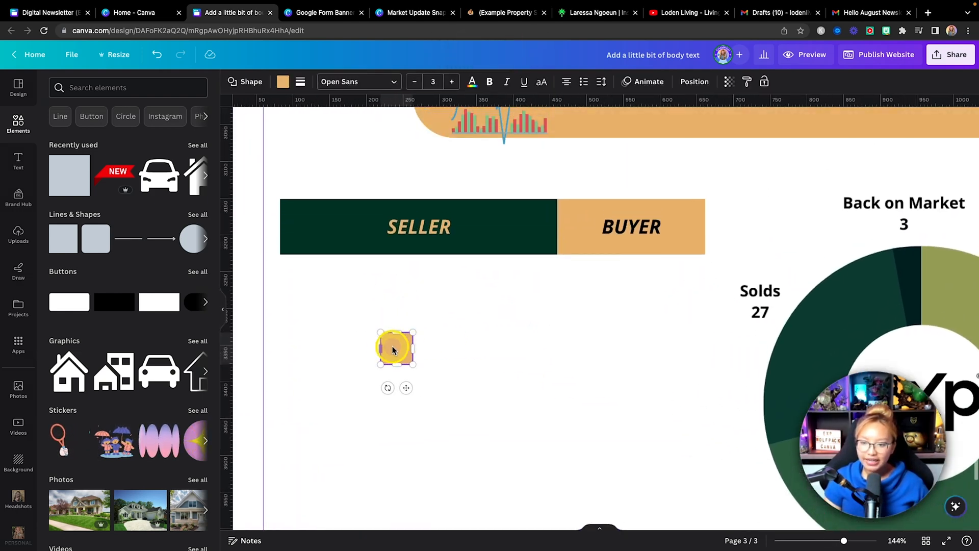
drag(397, 346, 295, 258)
drag(306, 224, 717, 213)
Step: Make the rectangle's fill transparent and give it a solid dark green border with weight 4
click(283, 86)
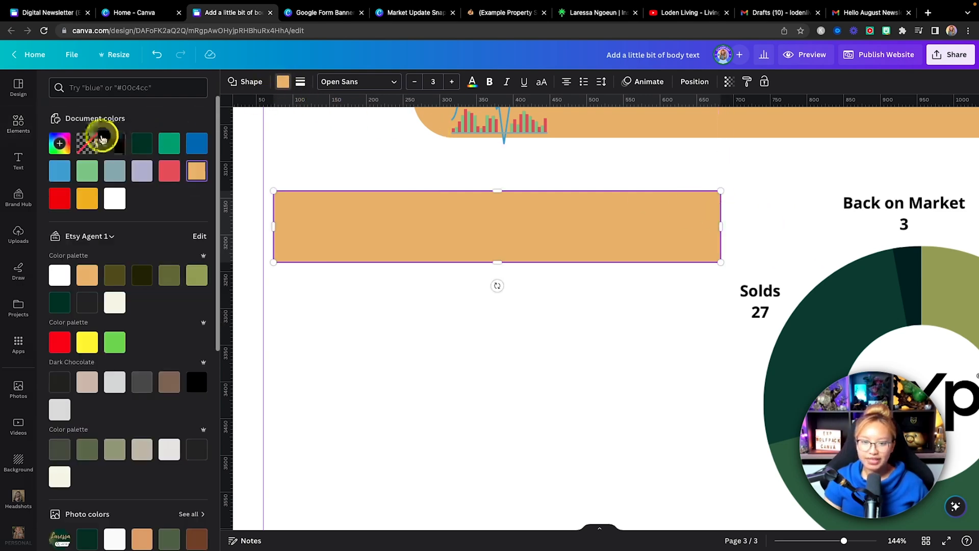
click(88, 144)
click(301, 87)
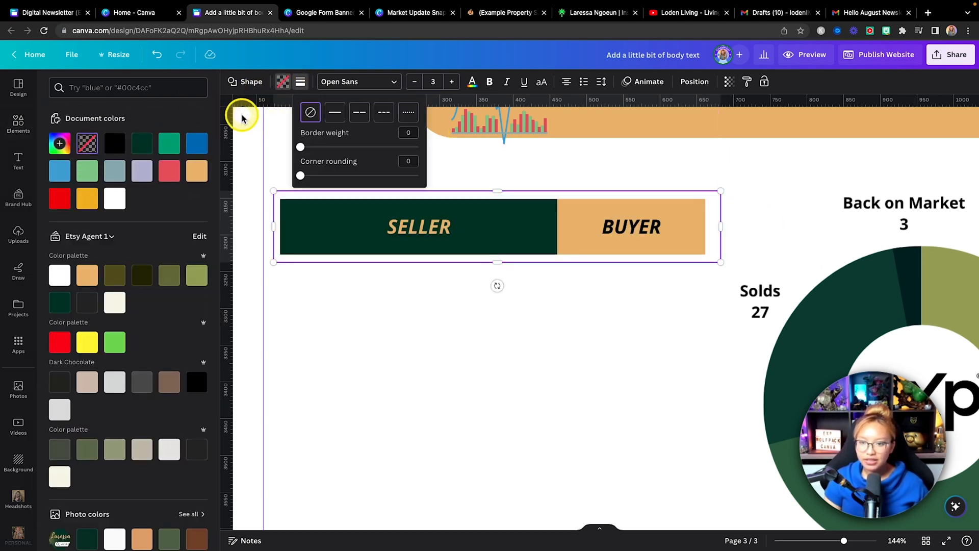
drag(305, 148, 306, 148)
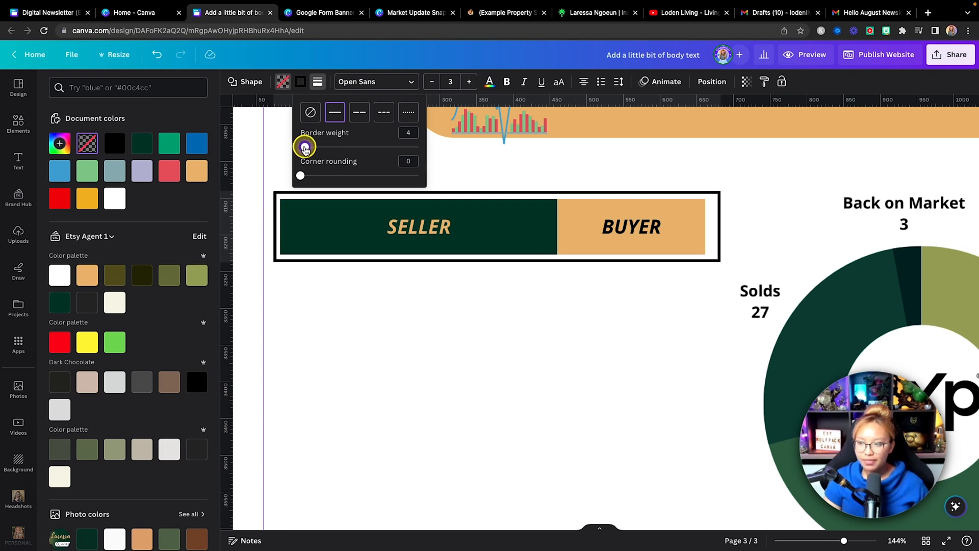
click(301, 83)
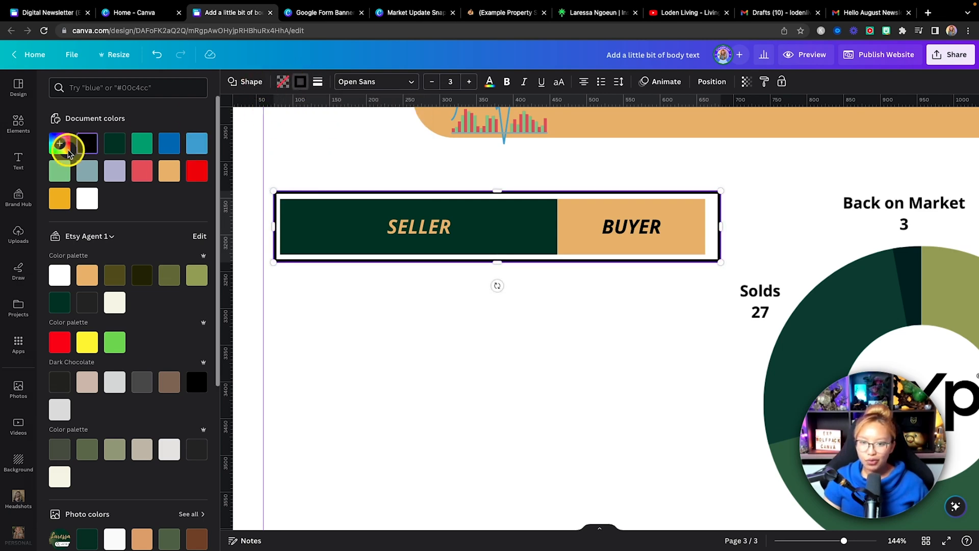
click(114, 146)
click(394, 305)
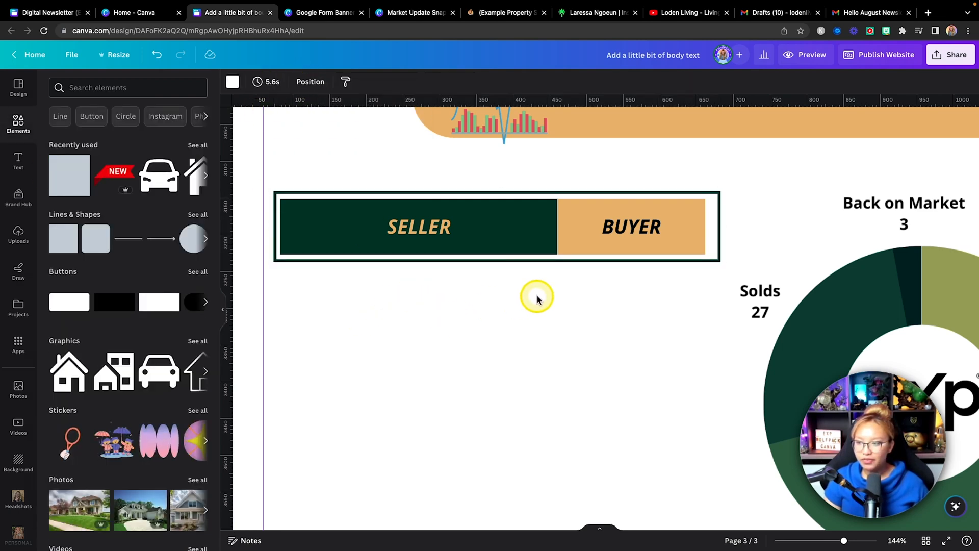
Step: Shorten the frame's BUYER end so its gap around the meter bar is even on both ends
scroll(550, 294, up, 5)
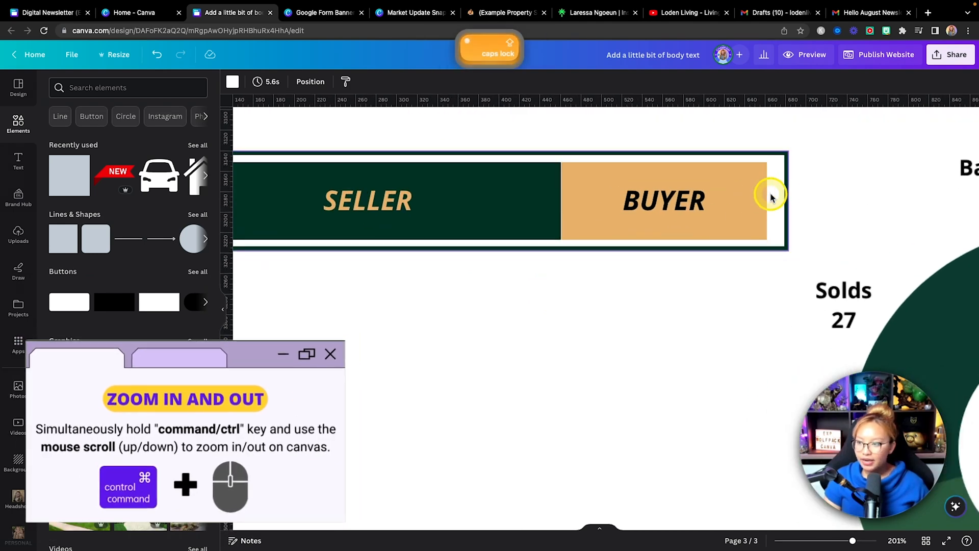
click(786, 199)
drag(786, 199, 772, 199)
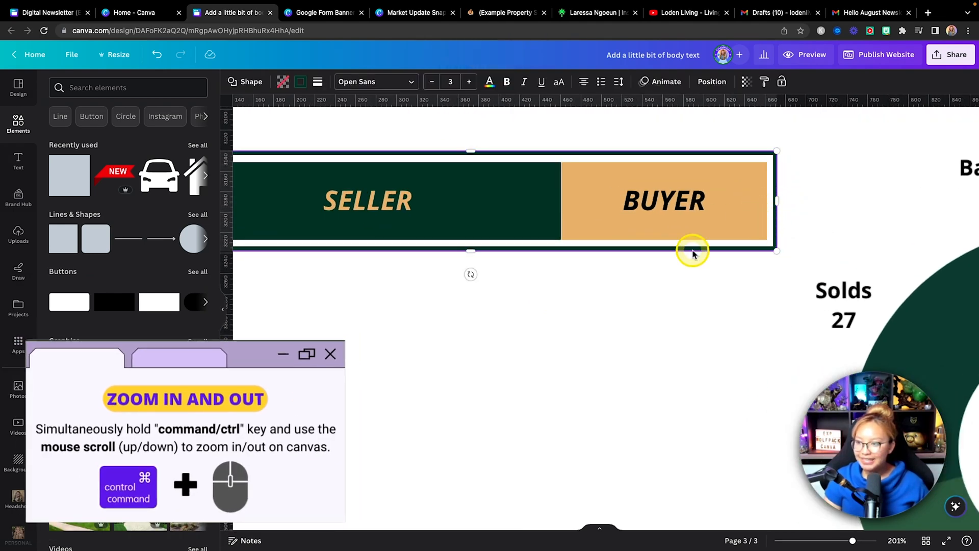
scroll(497, 325, left, 3)
scroll(497, 325, left, 1)
click(587, 341)
scroll(628, 341, down, 5)
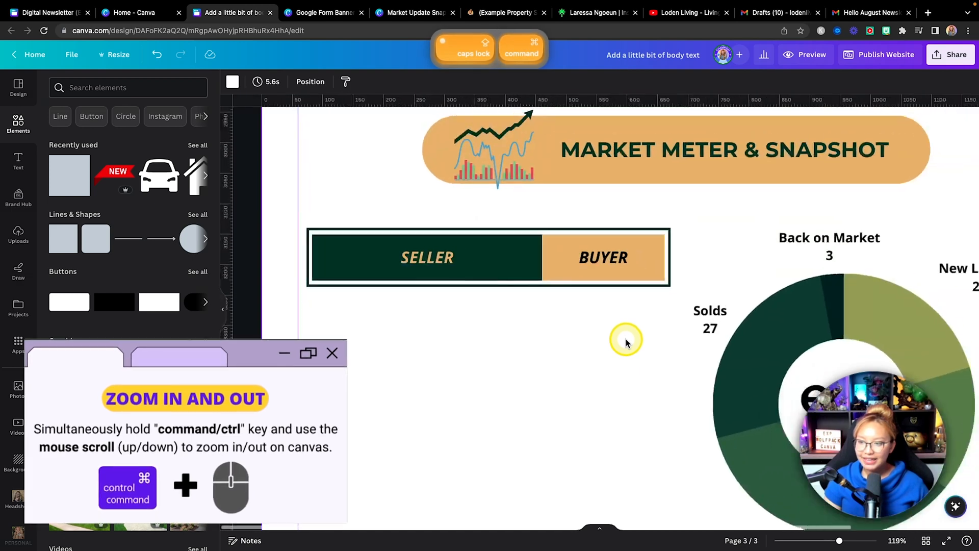
Step: Group the frame with the SELLER and BUYER bars and lock the group
drag(329, 214, 612, 334)
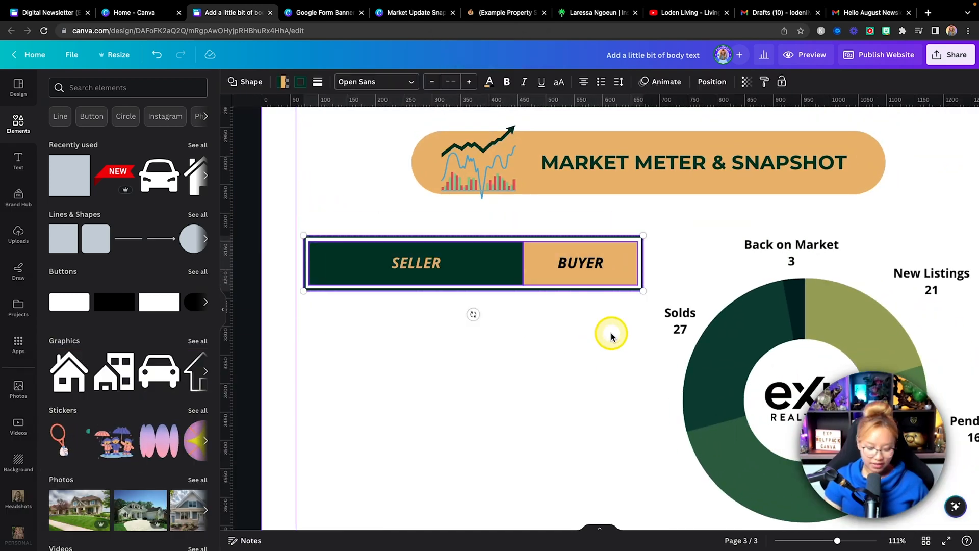
key(super+g)
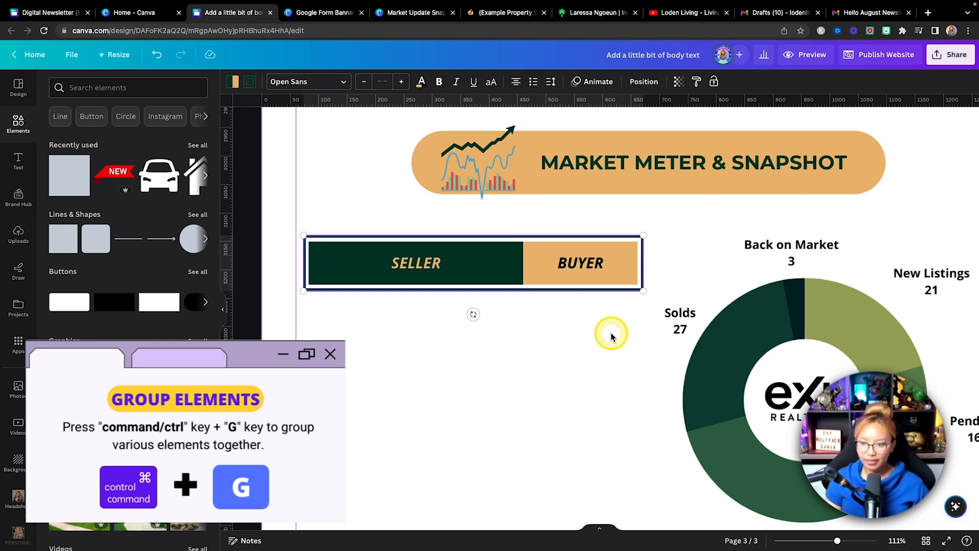
click(713, 82)
Step: Paste the copied "SELLER'S MARKET" explanation text below the meter bar and enlarge it to about font size 23.5, nearly the bar's width
scroll(587, 293, down, 2)
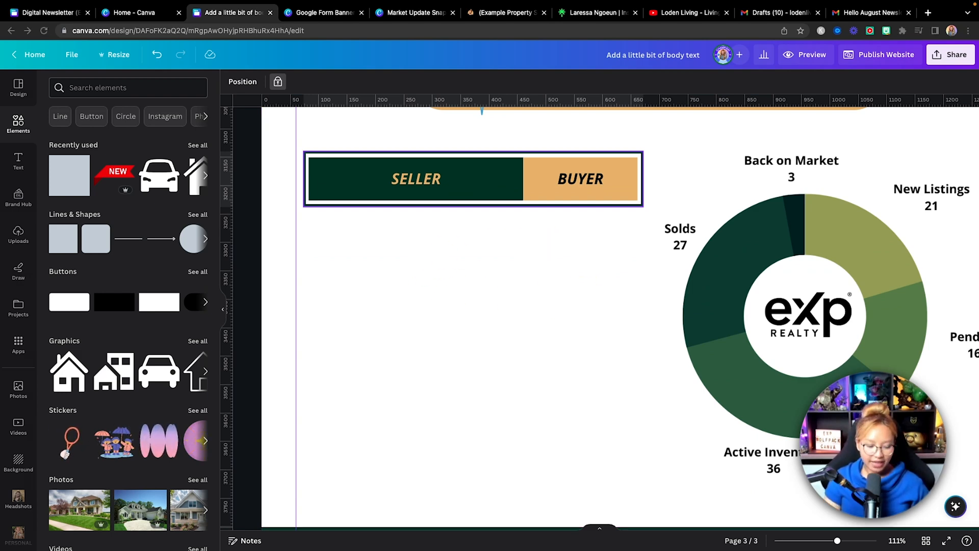
key(super+c)
scroll(389, 344, down, 2)
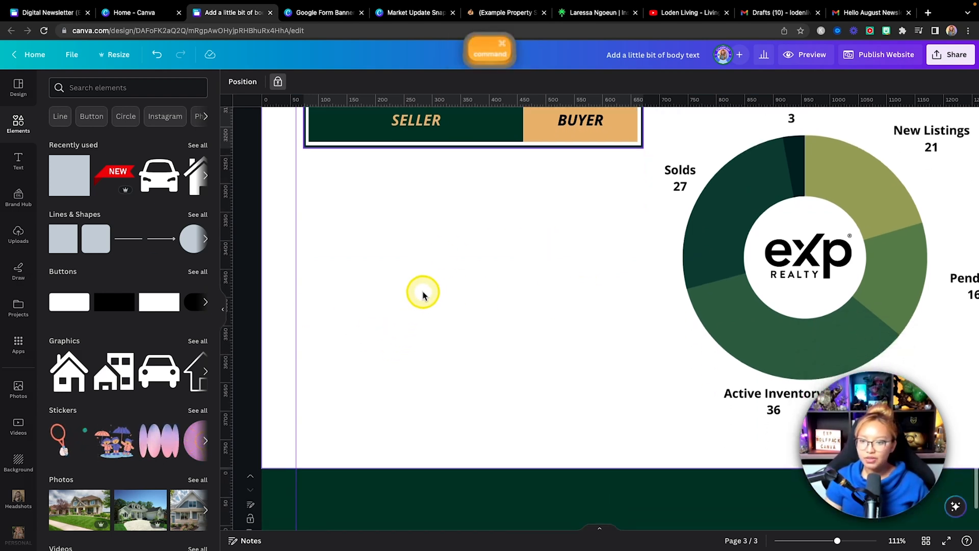
key(super+v)
drag(328, 499, 371, 216)
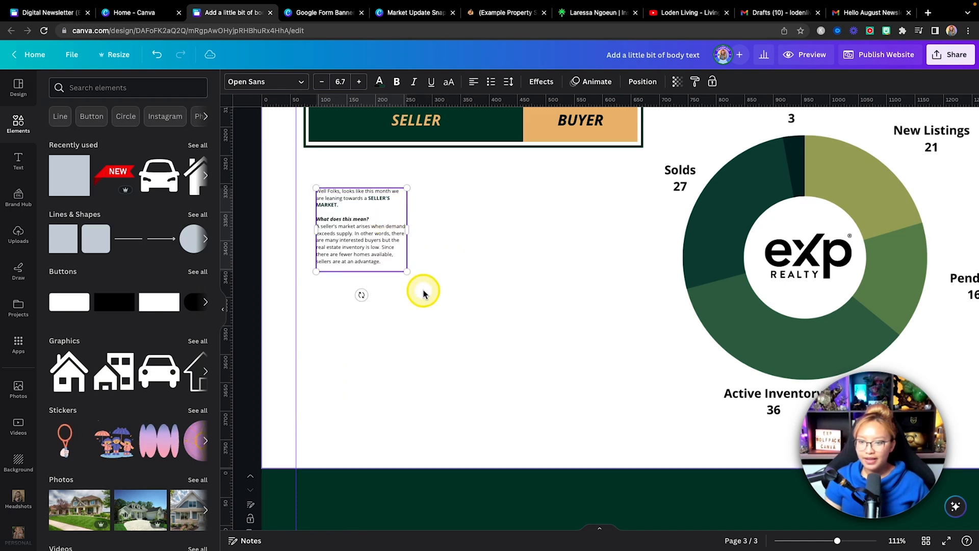
drag(403, 271, 641, 404)
drag(510, 375, 500, 351)
drag(592, 427, 635, 447)
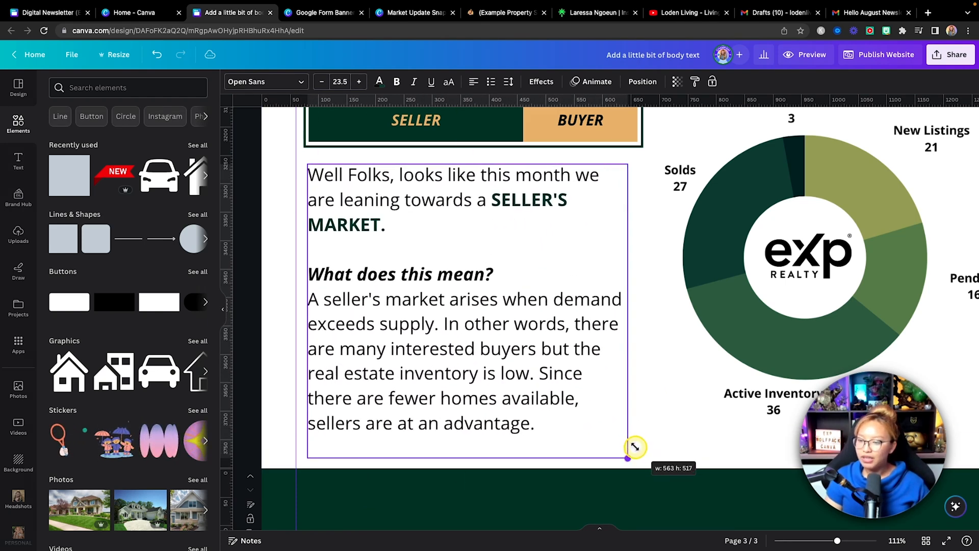
click(669, 436)
Step: Review the whole newsletter layout from the header banner down to the footer
scroll(671, 439, down, 5)
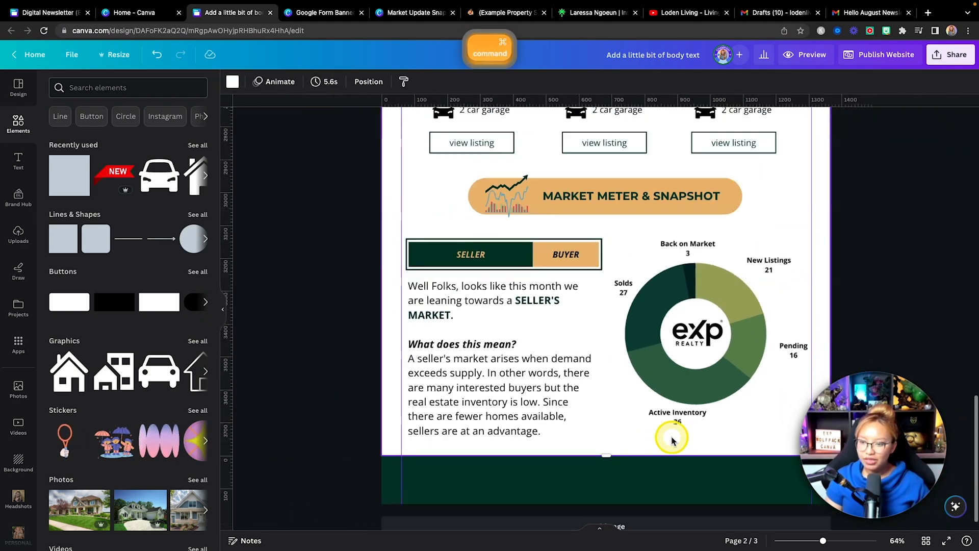
scroll(492, 351, down, 5)
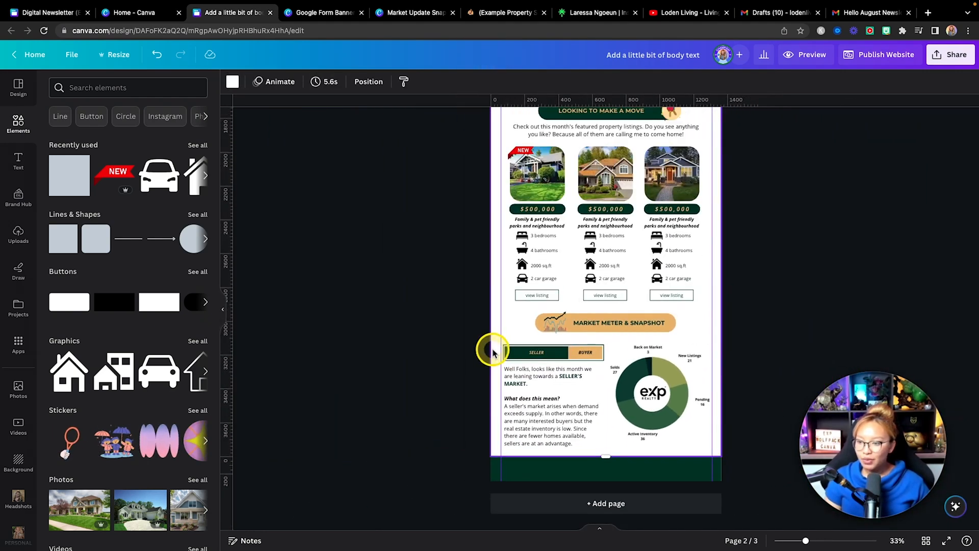
scroll(482, 335, up, 10)
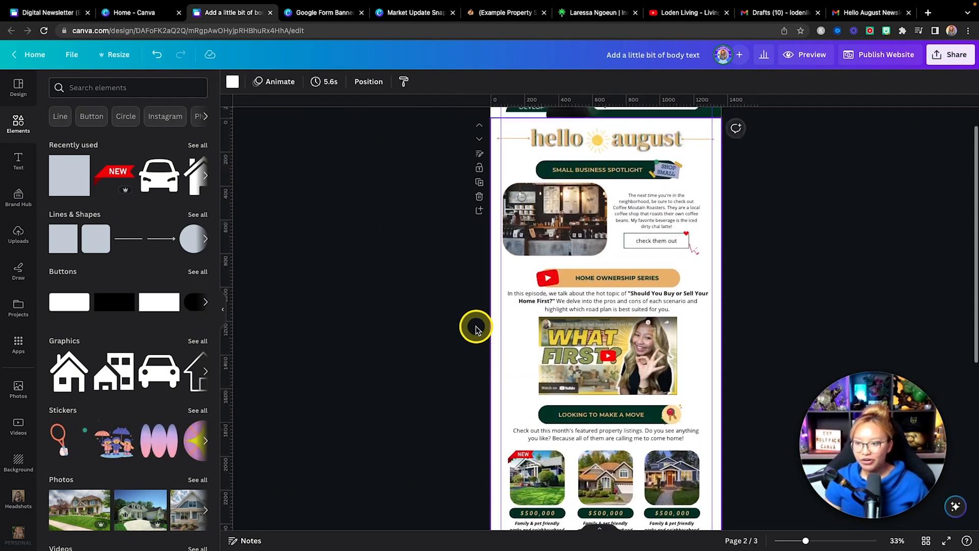
scroll(475, 329, up, 2)
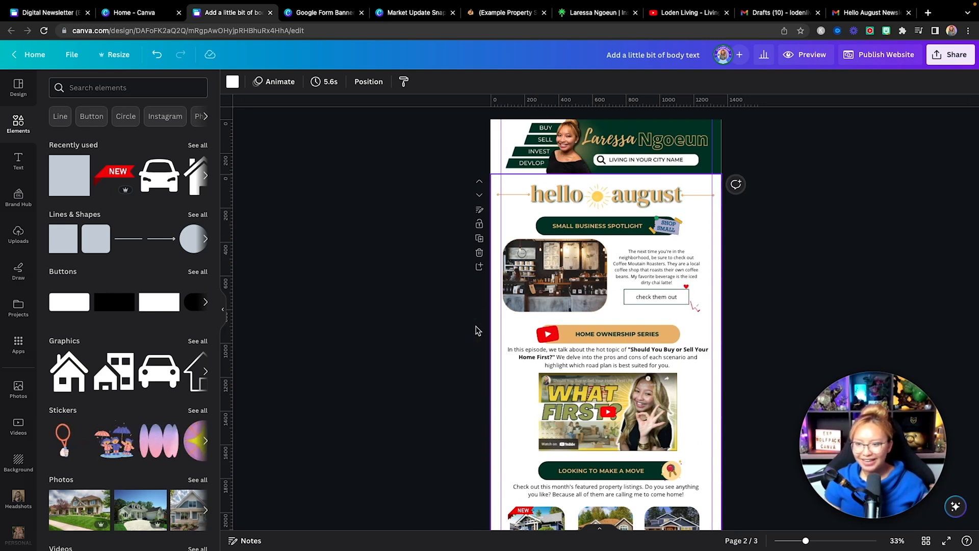
scroll(477, 331, down, 6)
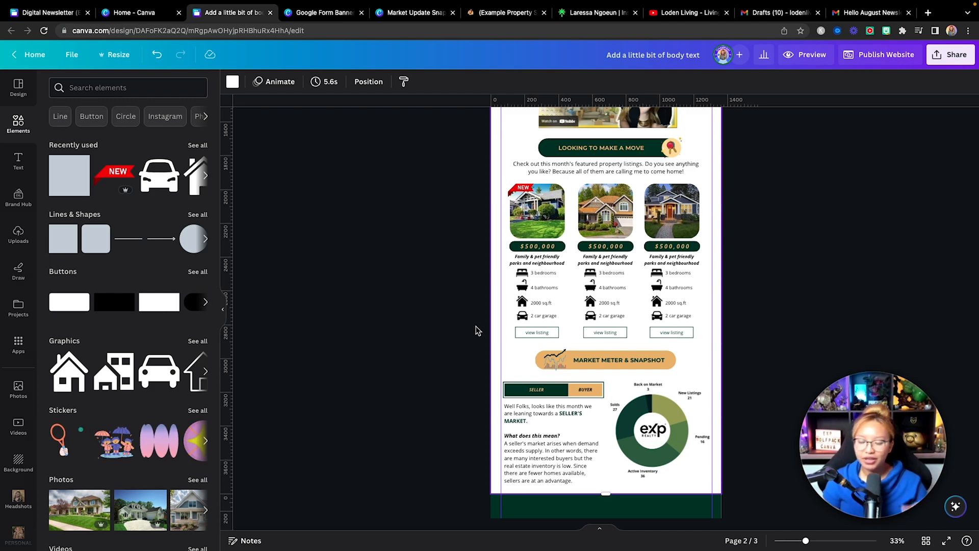
scroll(476, 330, down, 1)
Step: Paste the copied group of YouTube, Instagram and email icons into the dark green footer and nudge it slightly up to center it
super+scroll(637, 397, up, 6)
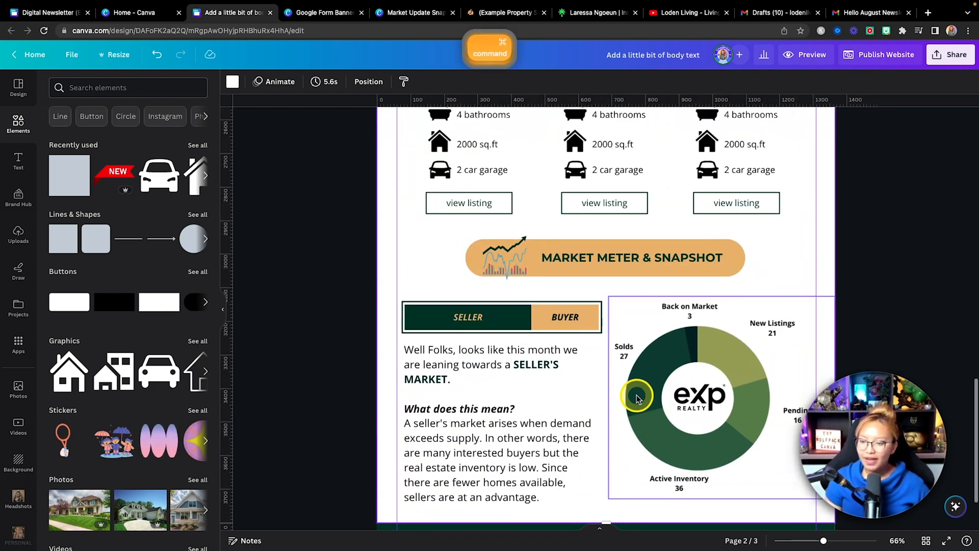
scroll(637, 399, down, 3)
super+scroll(636, 405, up, 2)
scroll(636, 405, down, 1)
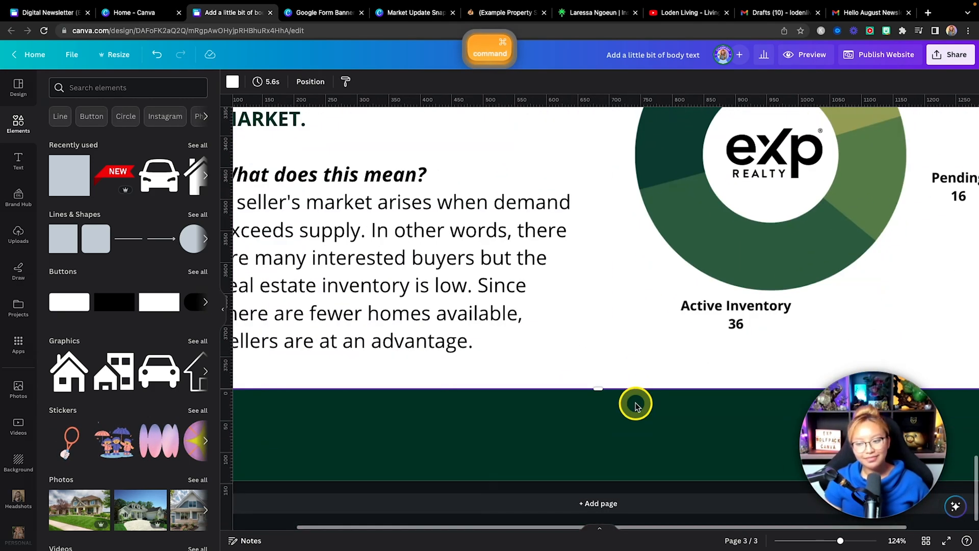
click(607, 425)
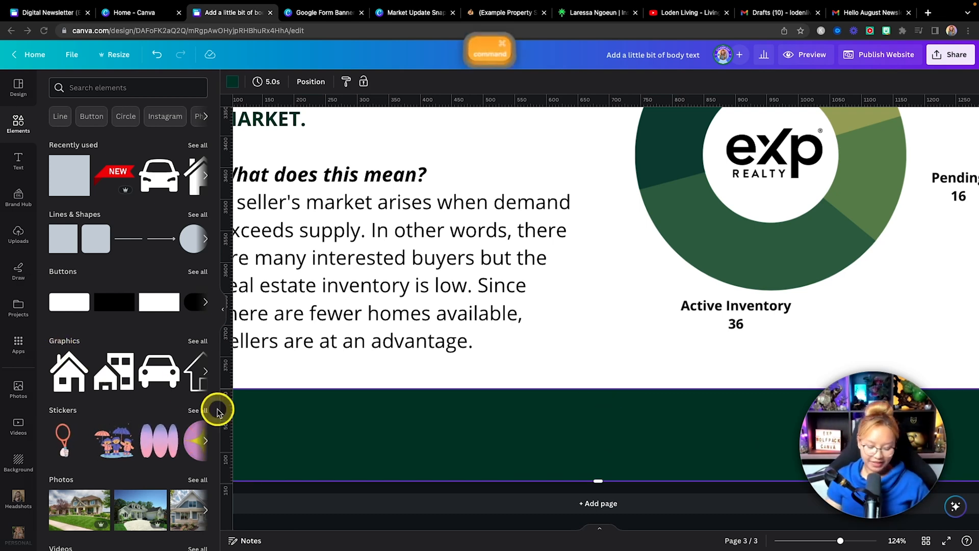
key(super+c)
key(super+v)
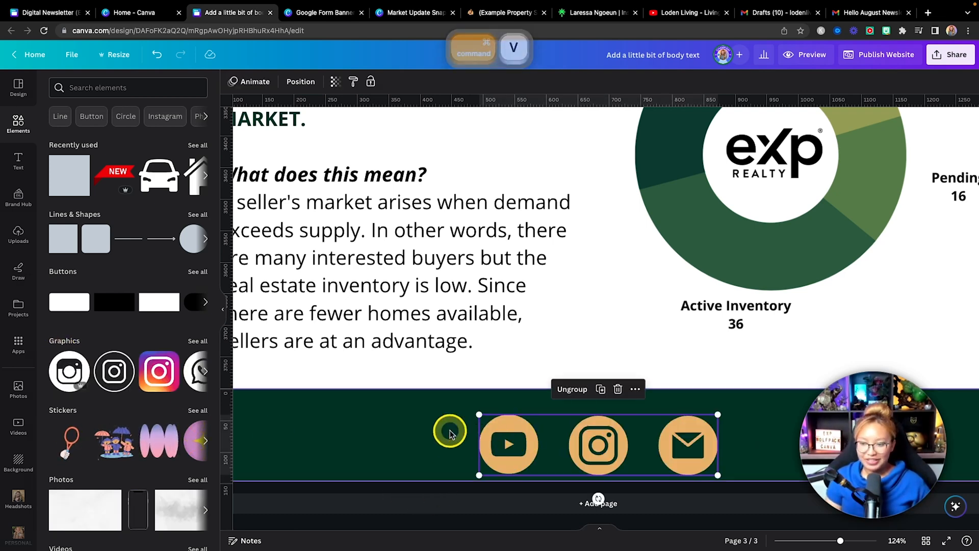
drag(518, 442, 518, 442)
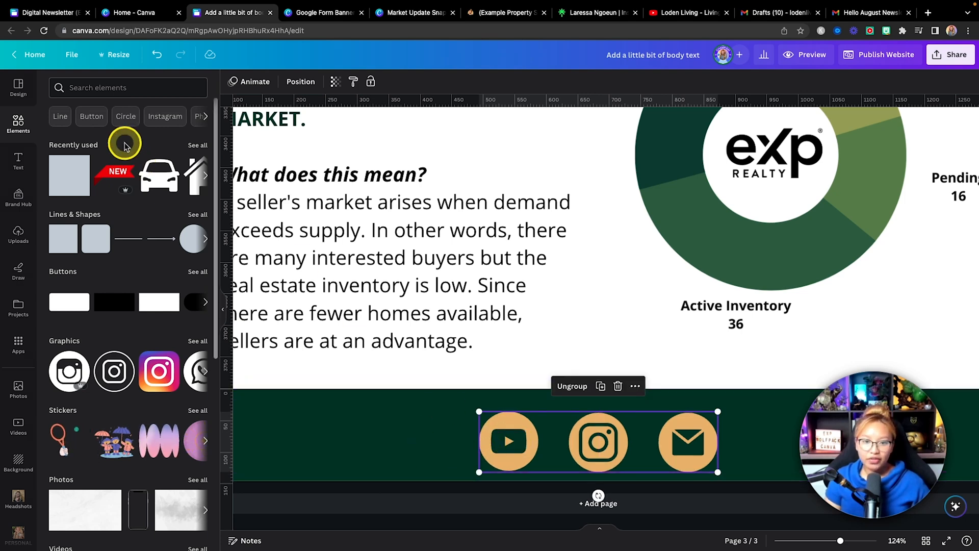
Step: Ungroup the three footer icons and open the link settings of the YouTube icon
click(119, 83)
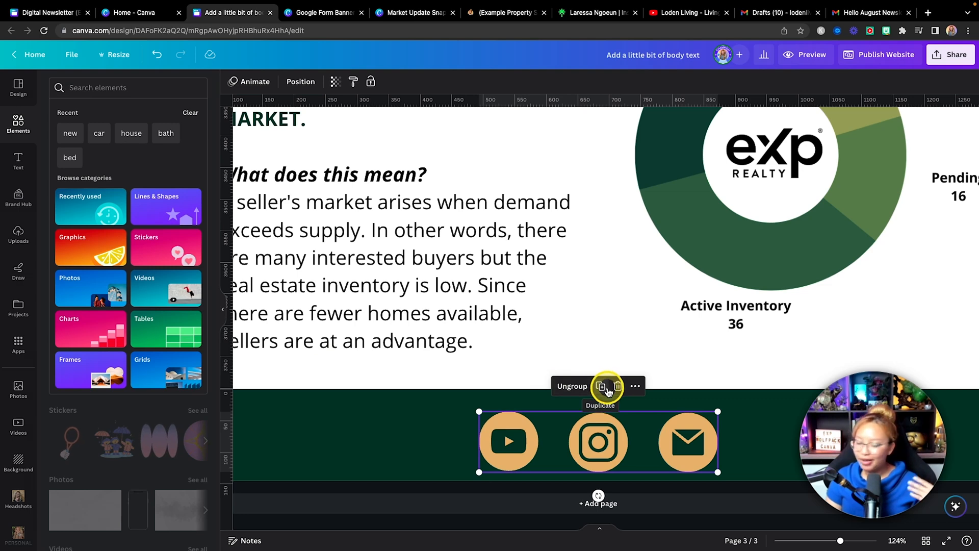
click(576, 388)
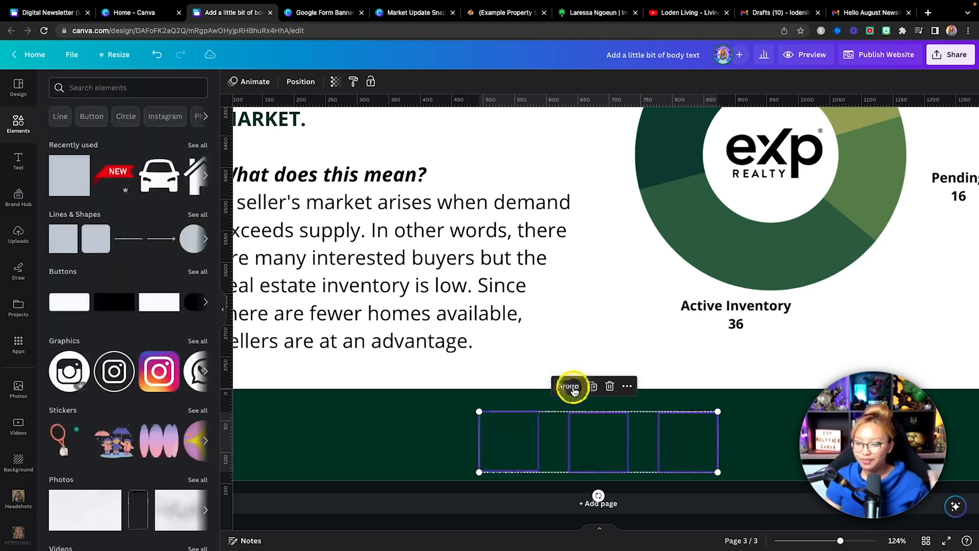
click(649, 454)
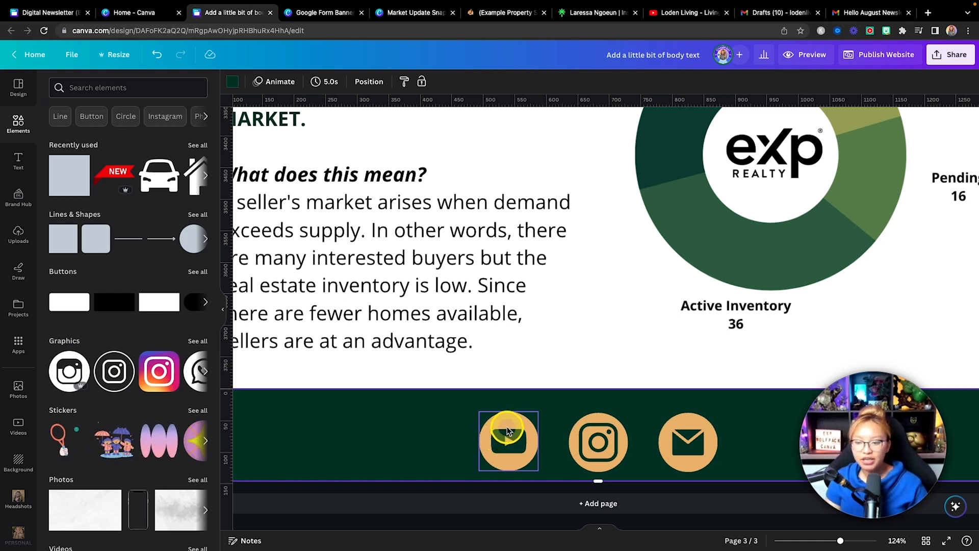
click(508, 430)
click(544, 387)
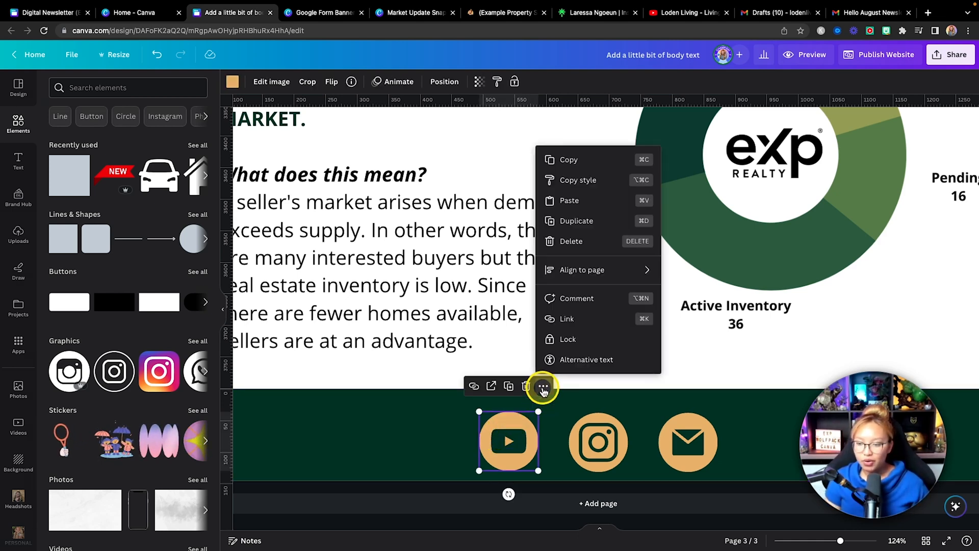
click(579, 319)
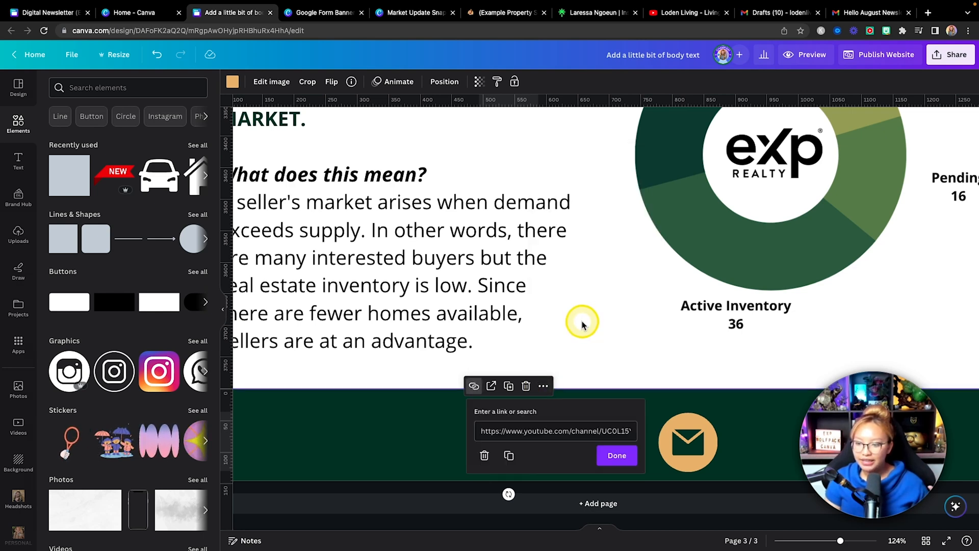
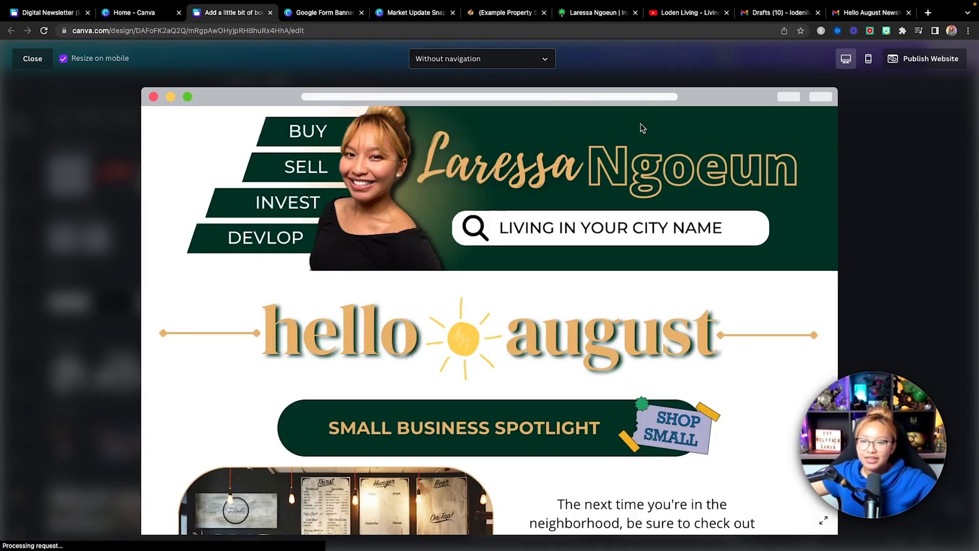
Step: Review the top of the desktop website preview and test the "check them out" link, closing the page it opens
click(603, 198)
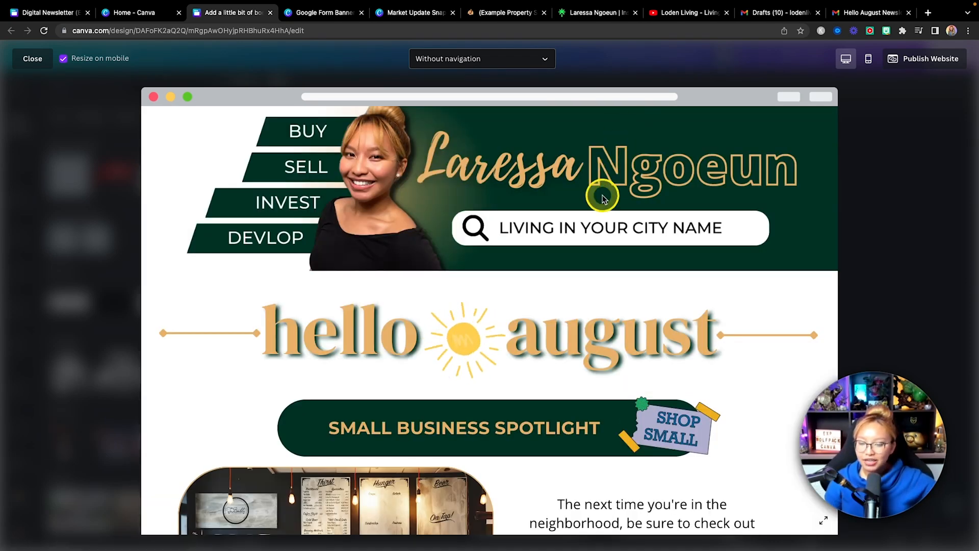
scroll(603, 198, down, 10)
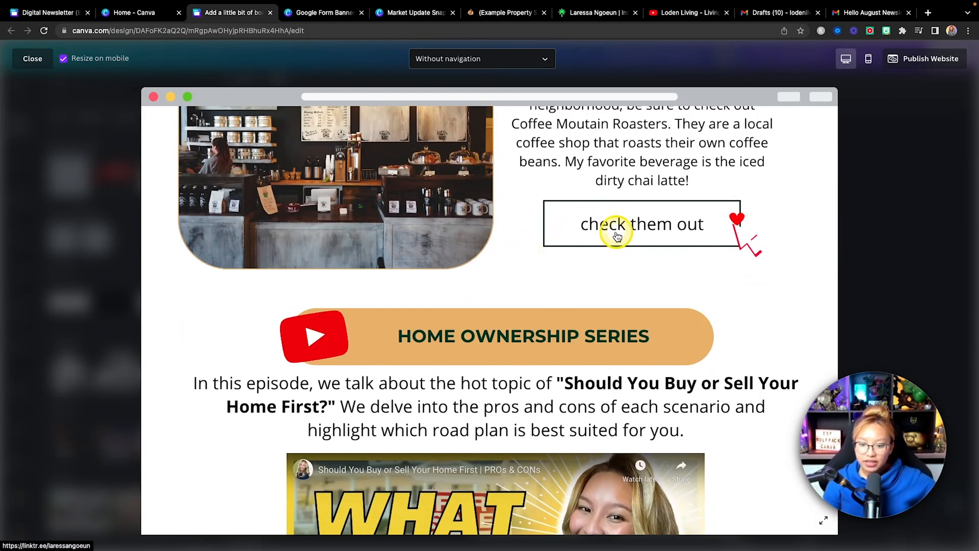
scroll(485, 280, down, 15)
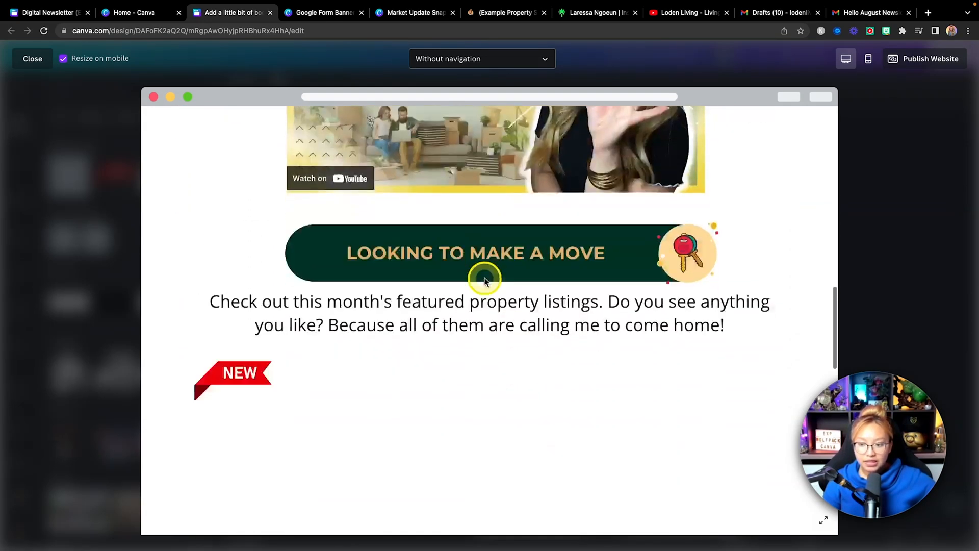
scroll(485, 278, up, 15)
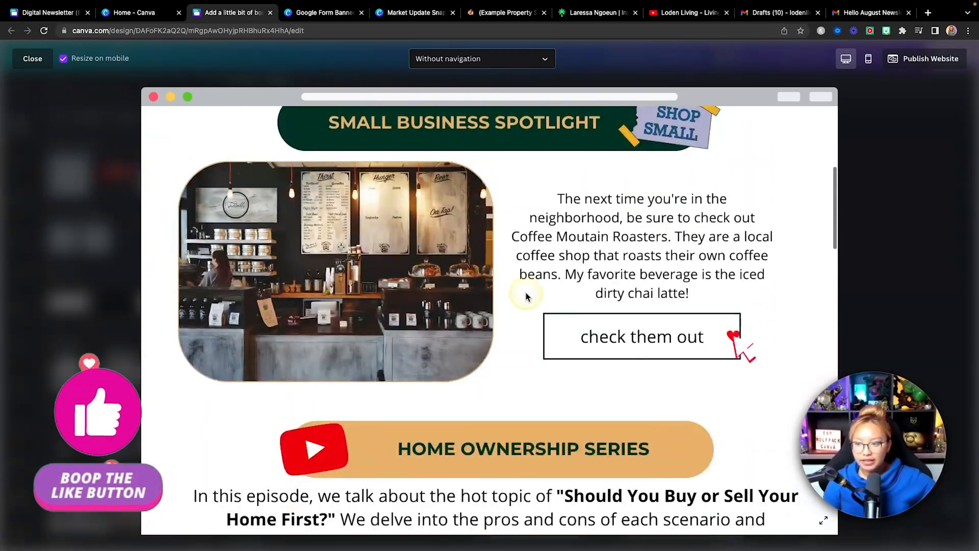
click(649, 350)
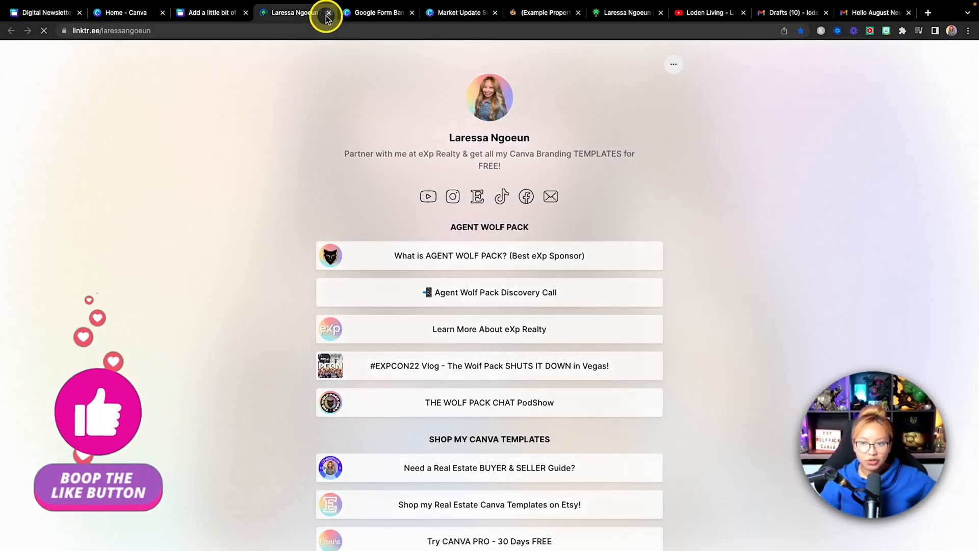
click(329, 13)
Step: Test playback of the embedded YouTube video under the "HOME OWNERSHIP SERIES" heading in the website preview
scroll(616, 329, down, 8)
scroll(616, 330, down, 5)
scroll(614, 324, up, 5)
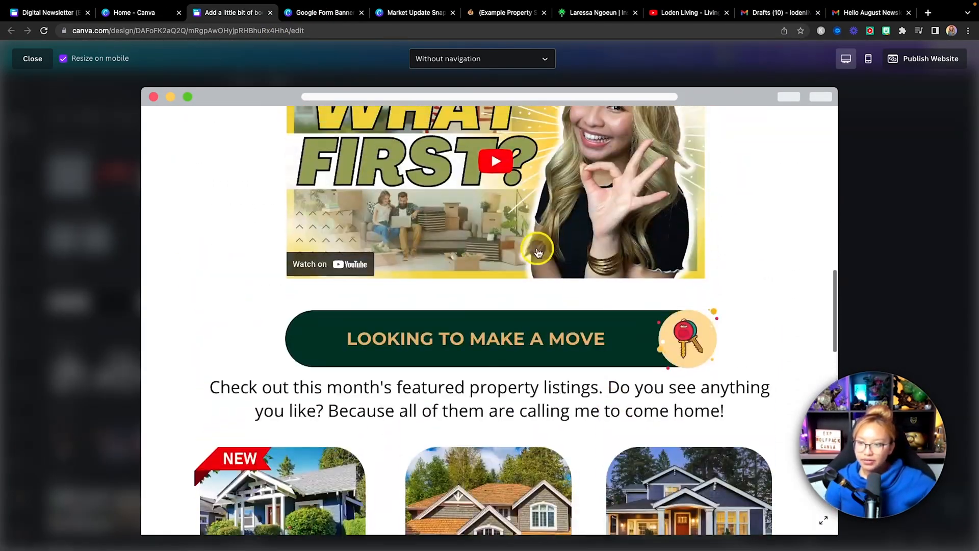
scroll(502, 169, down, 1)
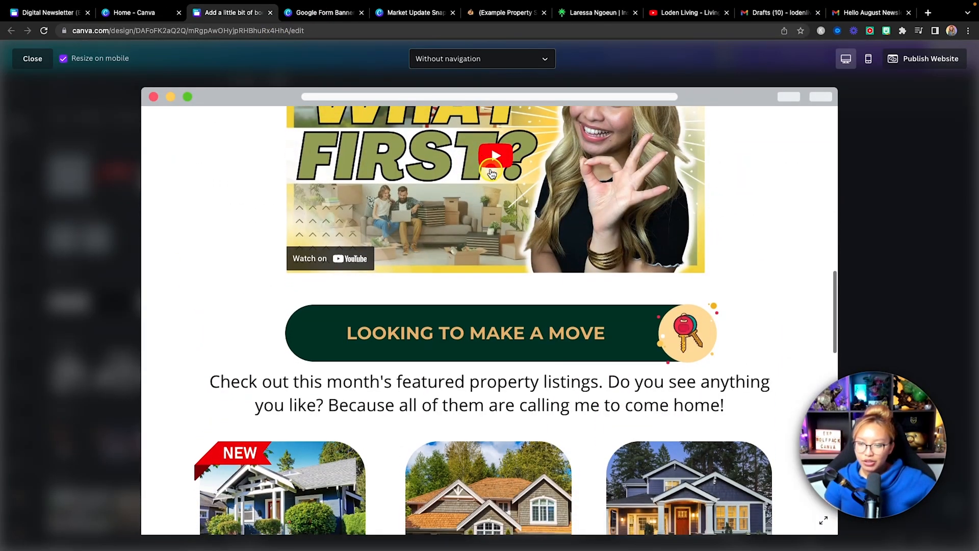
scroll(505, 169, up, 3)
click(500, 240)
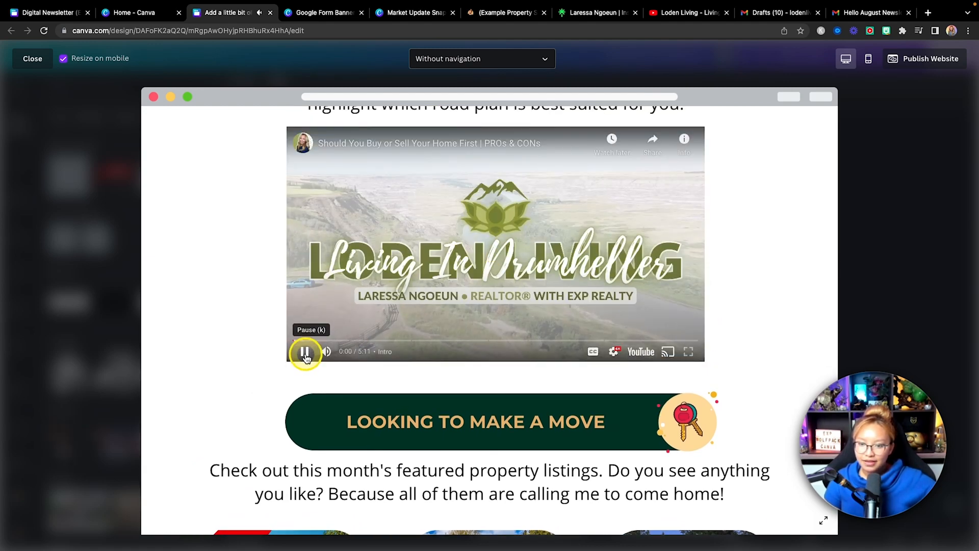
Step: Test the first property's "view listing" link, close its page, and check the market meter section and footer in the preview
scroll(305, 358, down, 10)
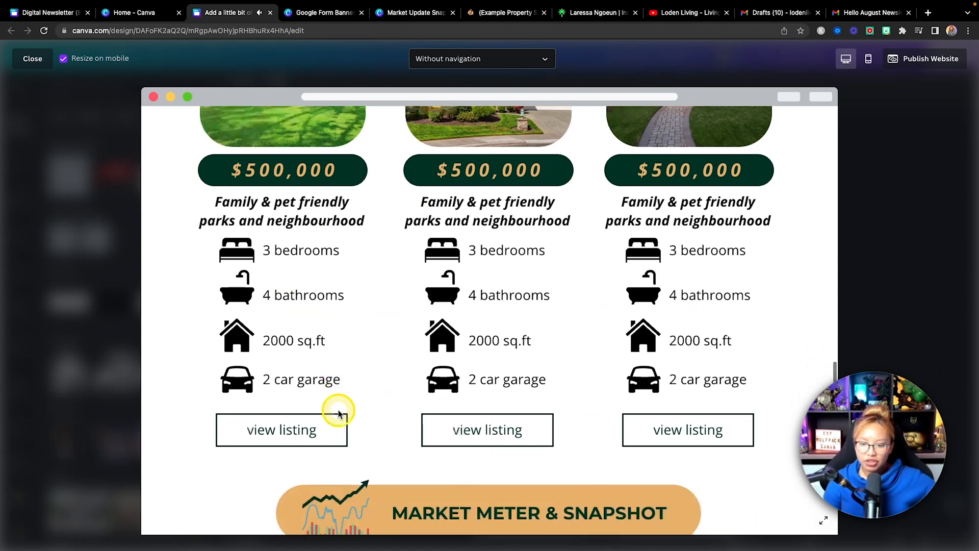
click(265, 382)
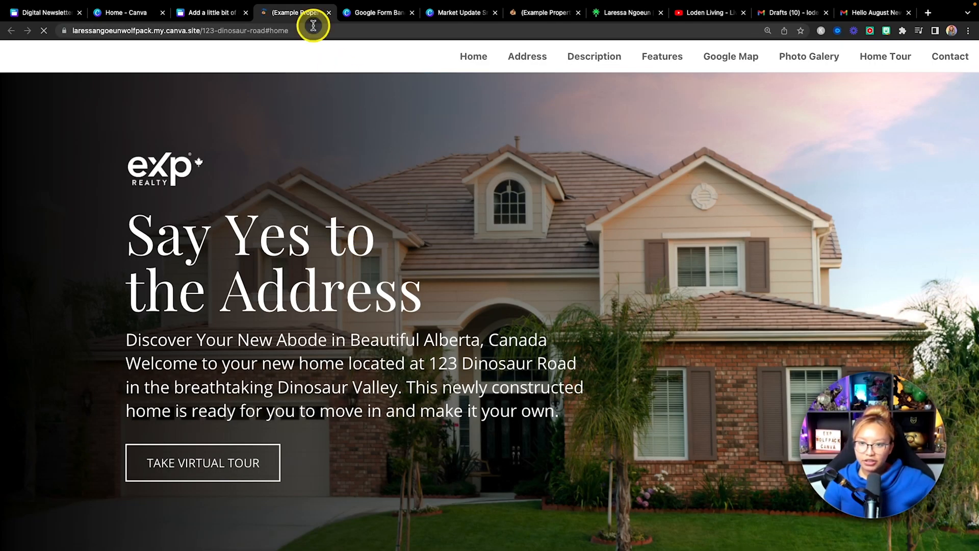
mouse_move(312, 2)
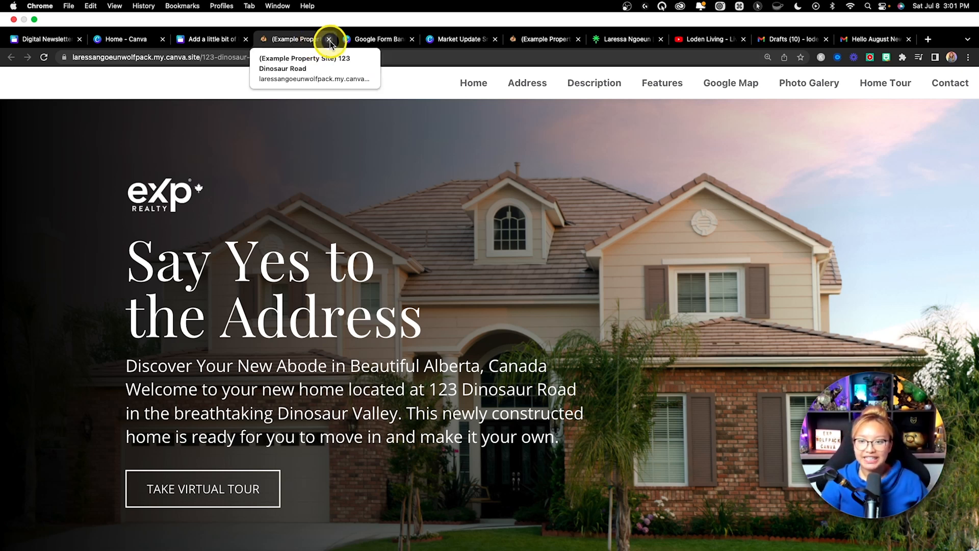
click(329, 41)
scroll(357, 253, down, 3)
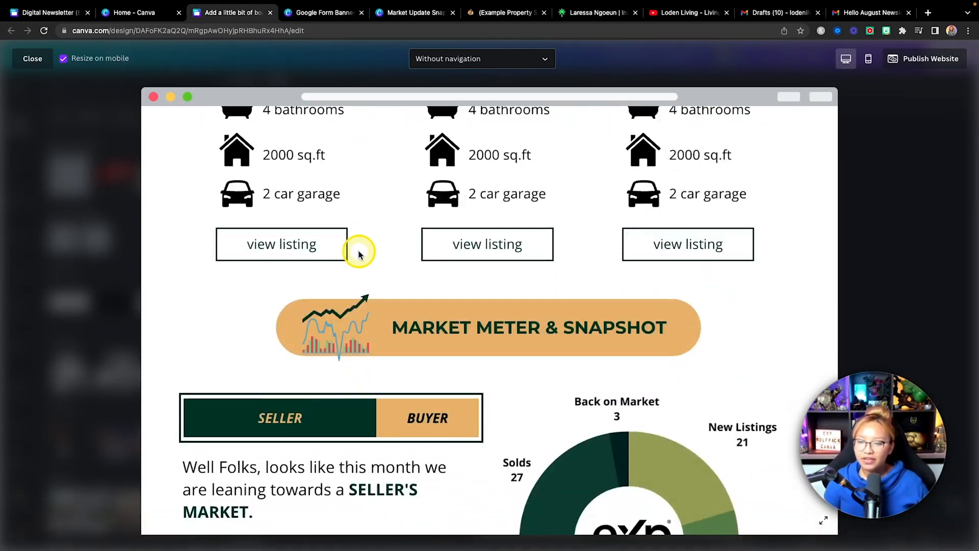
scroll(359, 254, down, 4)
scroll(563, 314, down, 2)
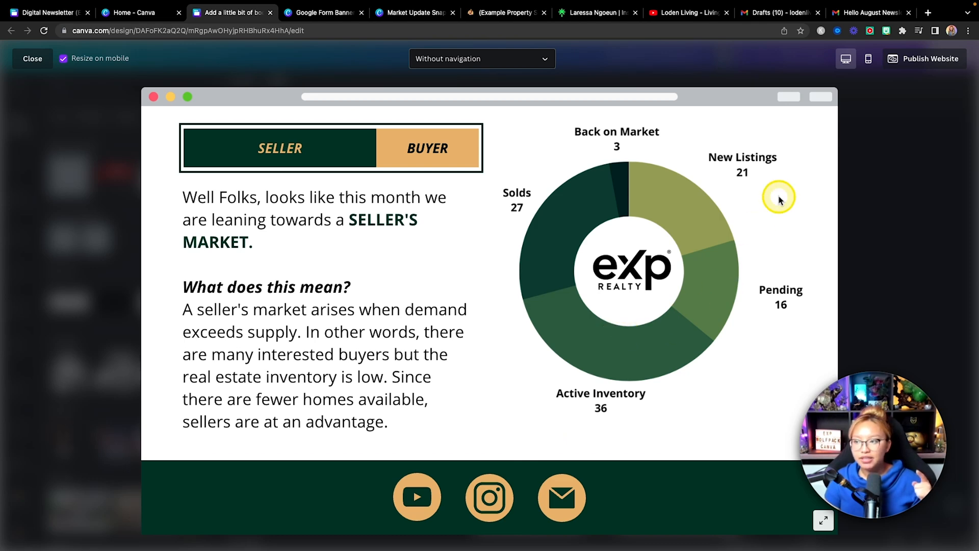
Step: Check the newsletter's mobile layout in the preview from the header banner to the footer icons, and return to the editor
click(869, 59)
scroll(484, 263, up, 15)
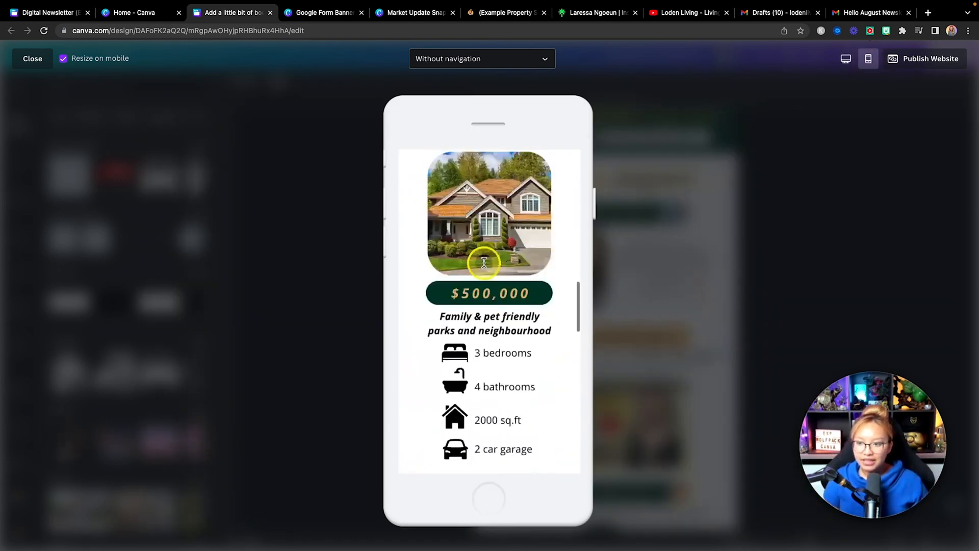
scroll(485, 266, down, 1)
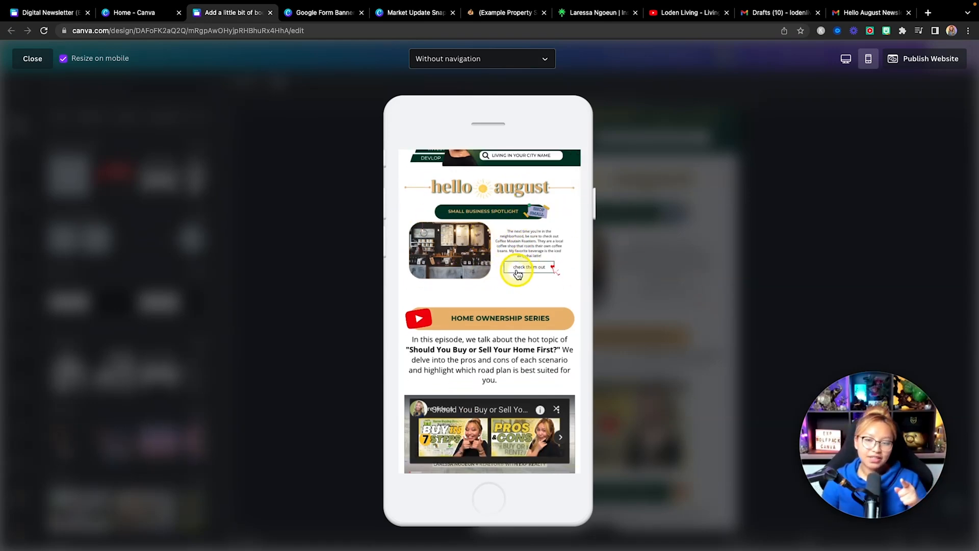
scroll(492, 255, down, 10)
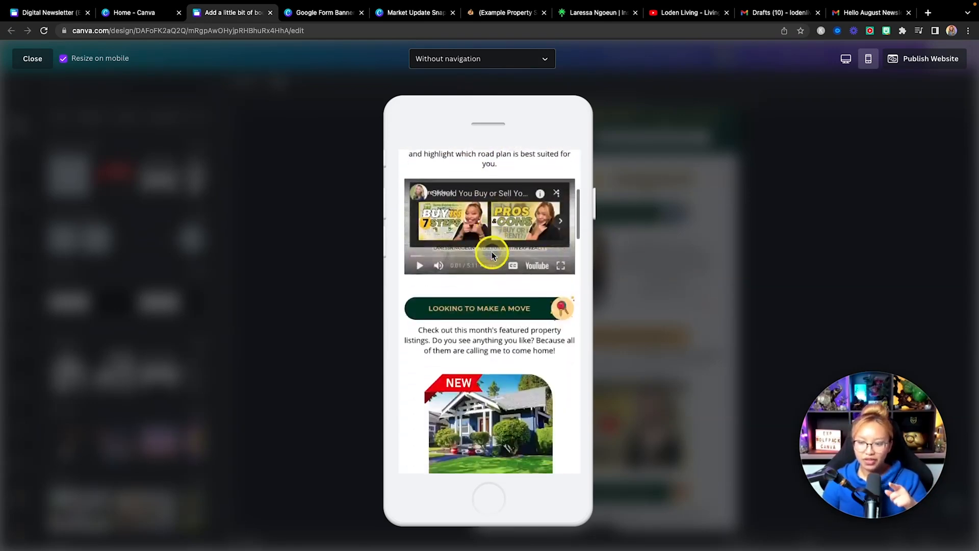
scroll(492, 255, down, 10)
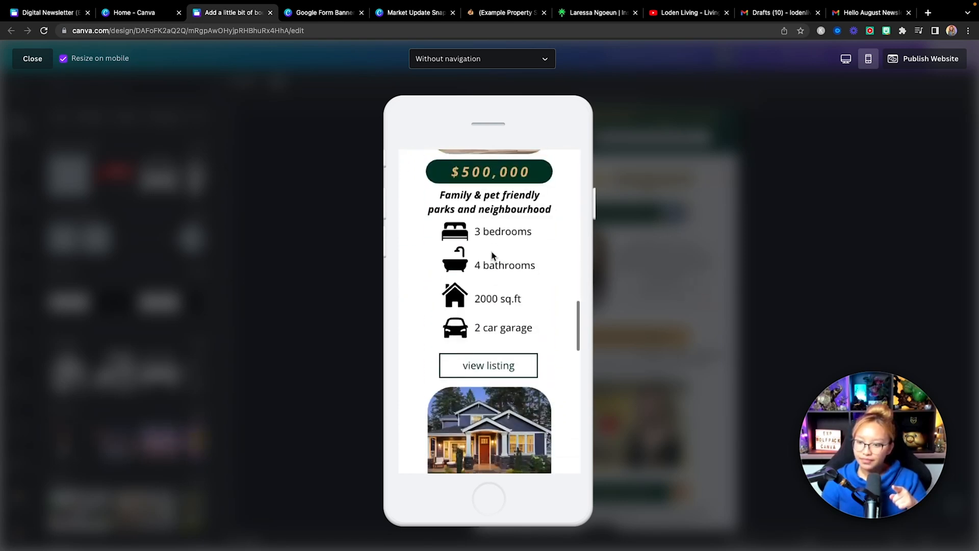
scroll(492, 255, down, 10)
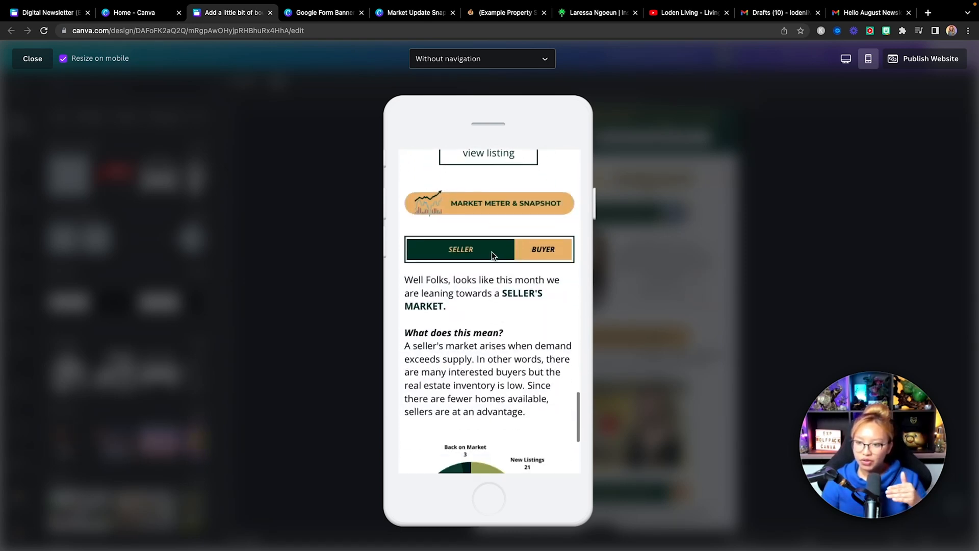
click(533, 301)
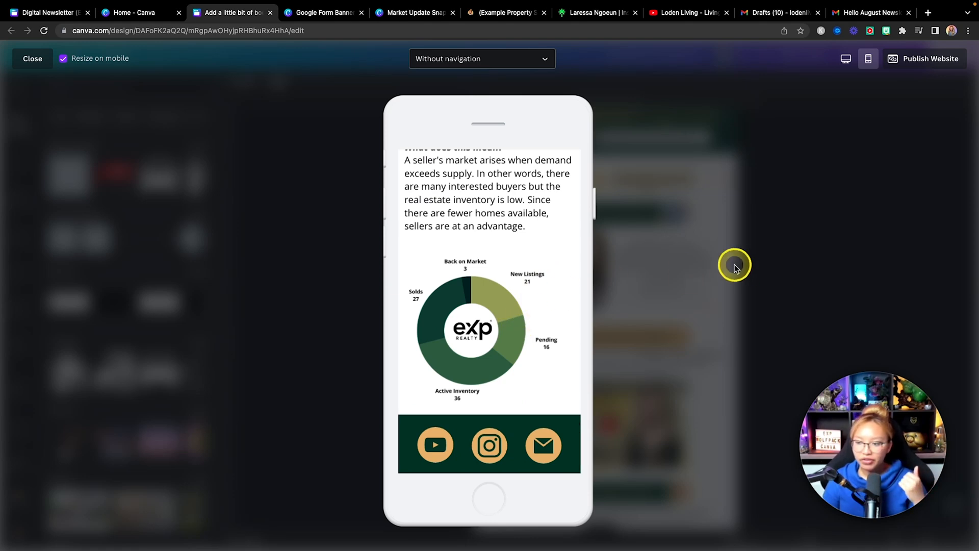
click(32, 58)
Step: Enlarge the coffee shop description and button group to font size 22 and scale up the coffee shop photo beside it
click(546, 255)
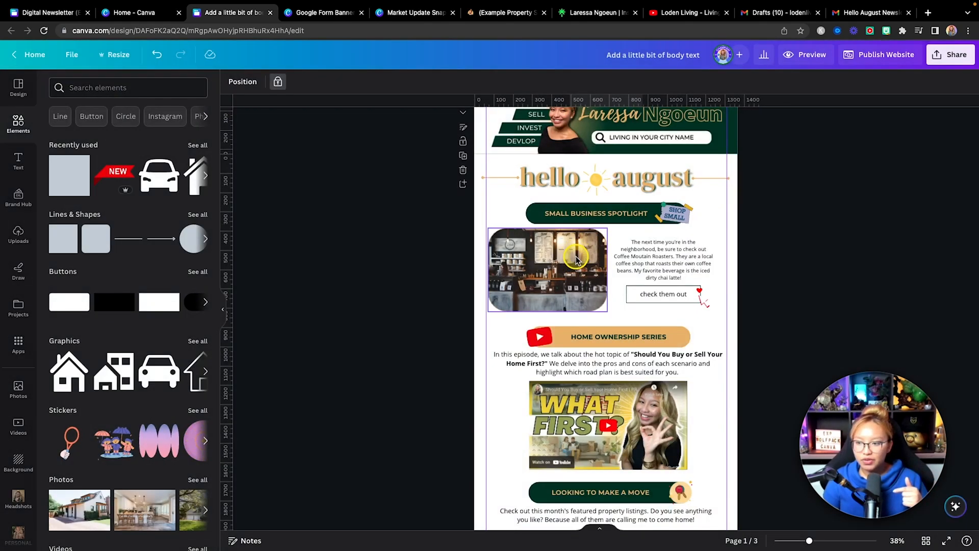
click(670, 273)
click(569, 284)
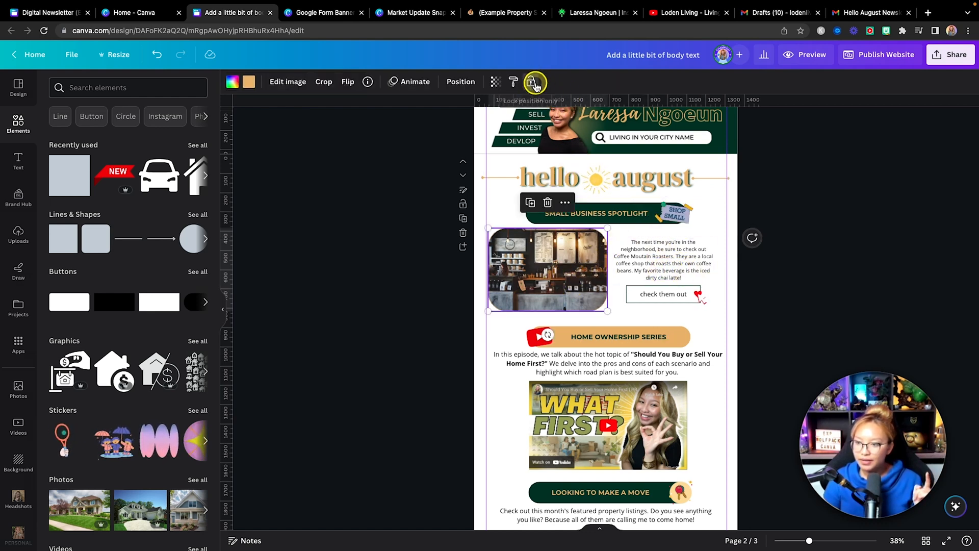
click(650, 254)
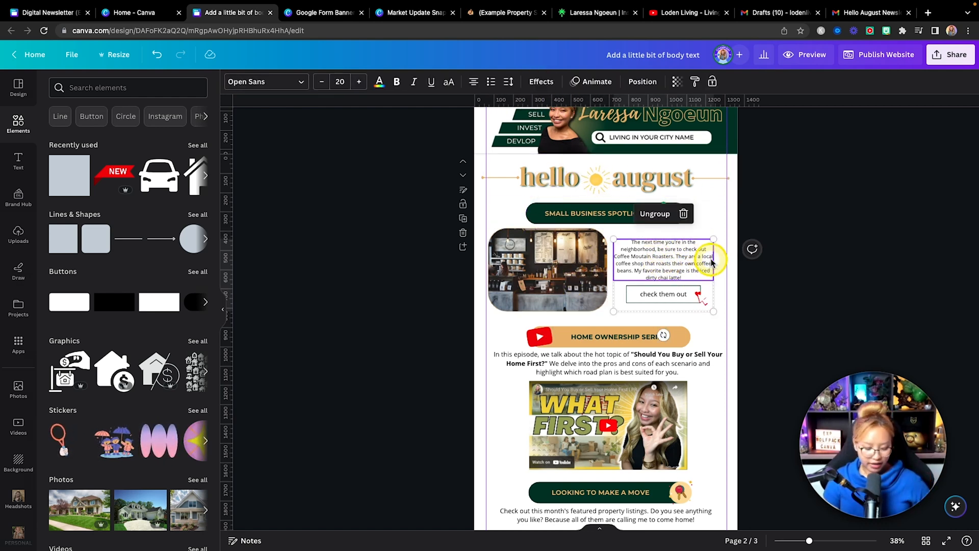
key(super+z)
click(791, 284)
click(696, 276)
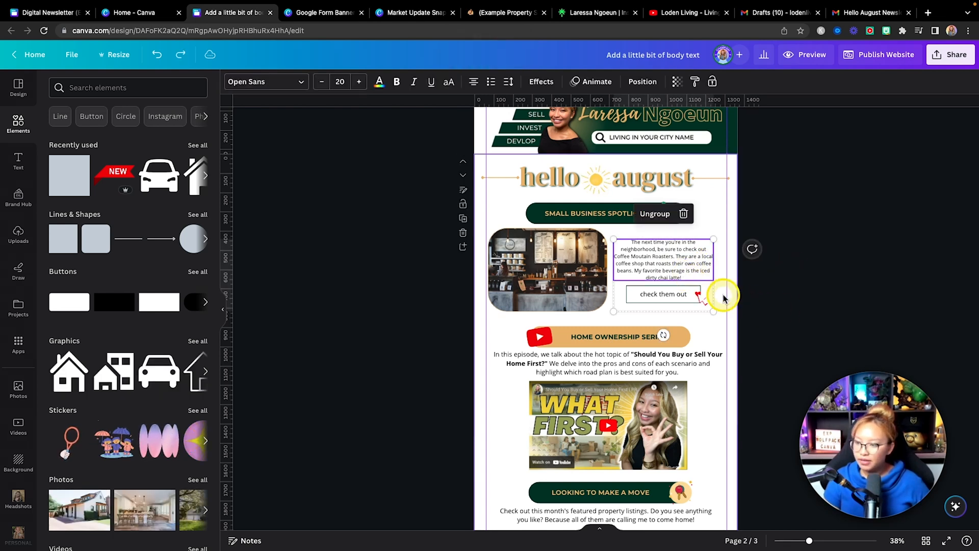
mouse_move(713, 312)
mouse_down()
mouse_move(724, 319)
mouse_move(710, 299)
mouse_up()
click(592, 286)
drag(607, 311, 615, 315)
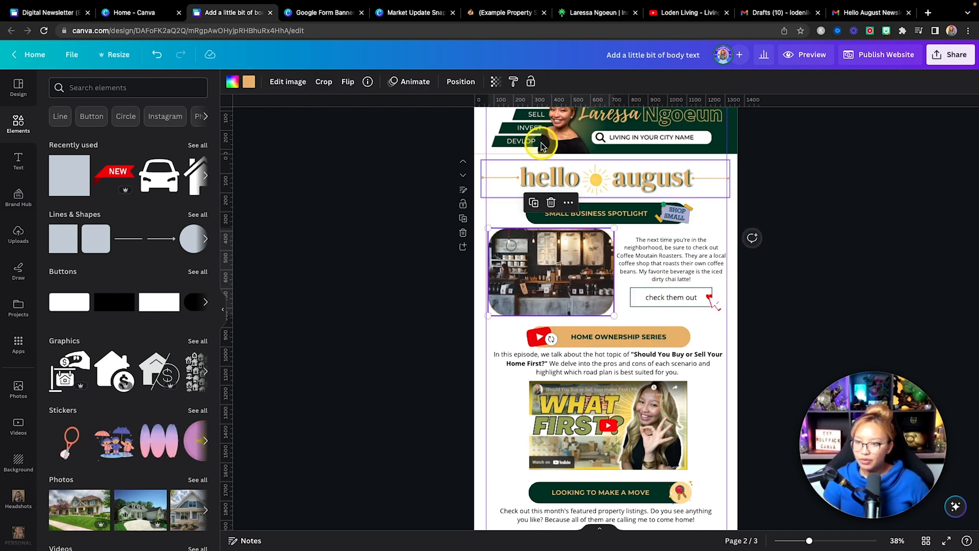
Step: Lock only the position of the coffee shop description group and of the "SMALL BUSINESS SPOTLIGHT" heading banner
click(643, 255)
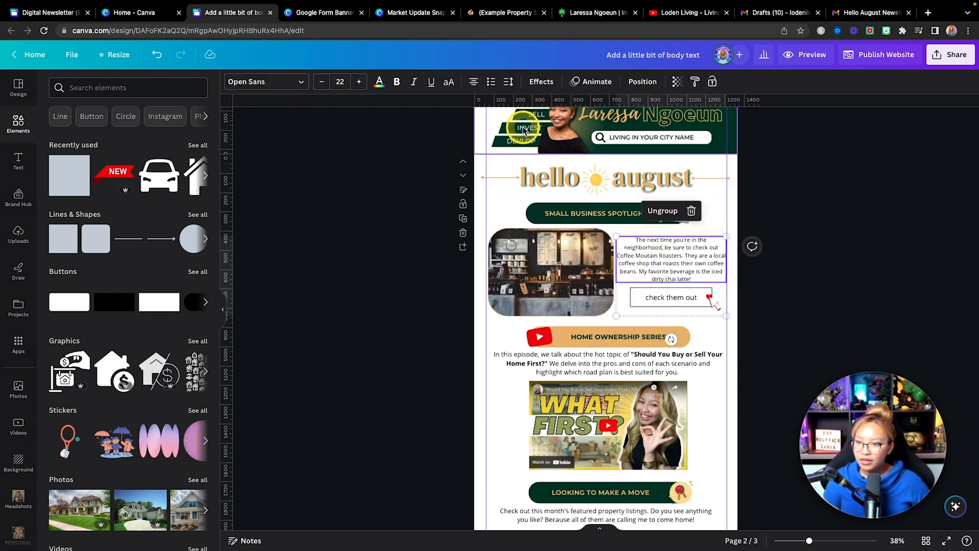
click(715, 83)
drag(758, 210, 622, 210)
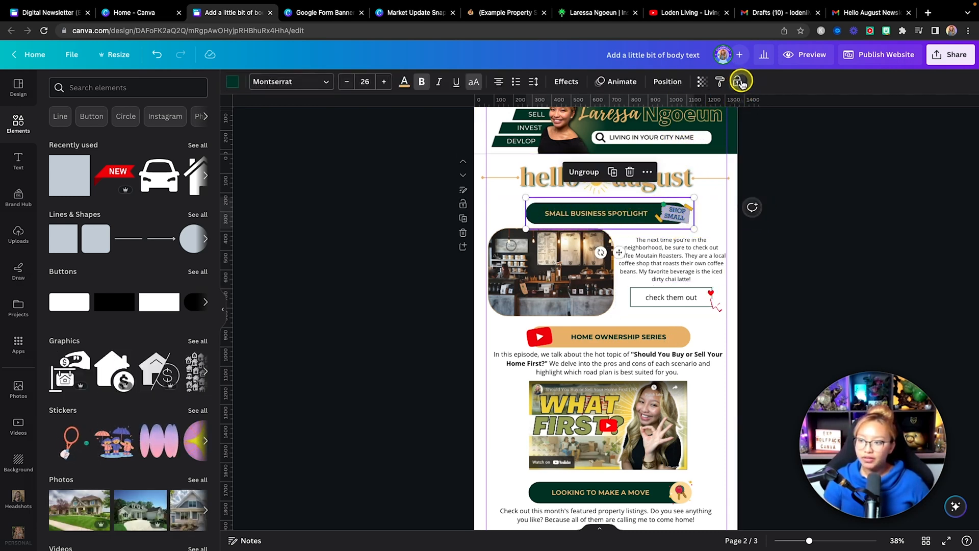
click(738, 82)
Step: Group the "HOME OWNERSHIP SERIES" text, its tan banner and the YouTube icon, and lock the group's position
scroll(650, 284, down, 2)
click(651, 281)
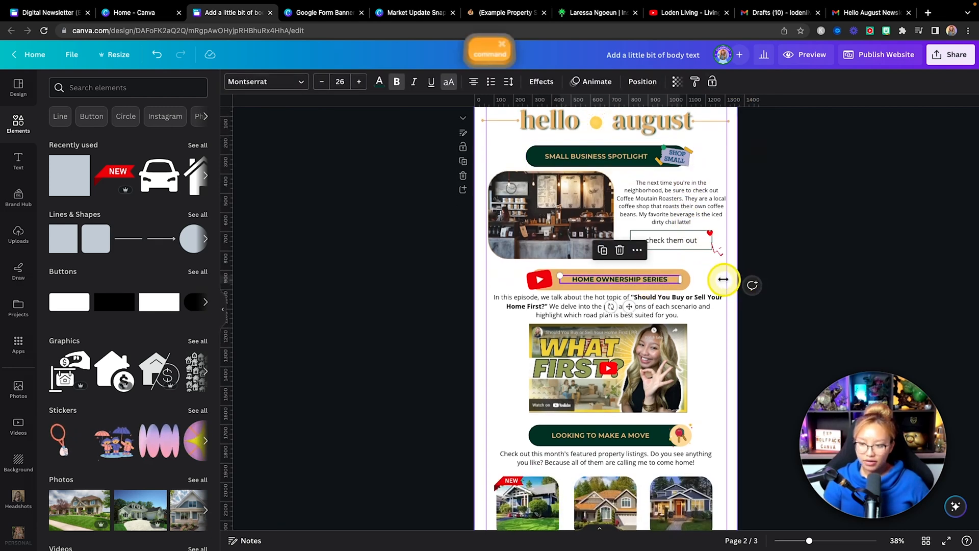
key(super+z)
drag(710, 281, 559, 282)
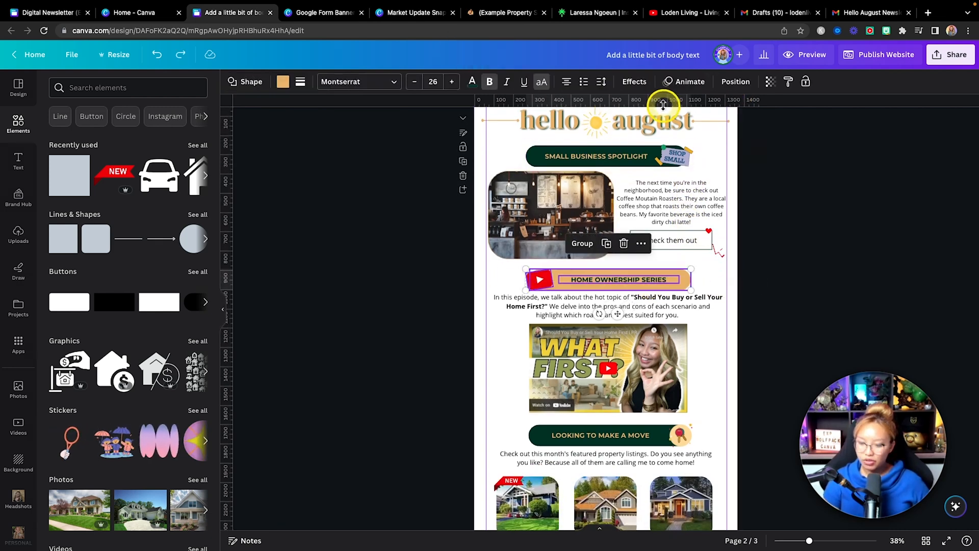
key(super+g)
click(740, 82)
Step: Lock only the position of the "LOOKING TO MAKE A MOVE" and "MARKET METER & SNAPSHOT" heading banners
scroll(693, 306, down, 3)
click(694, 348)
scroll(669, 221, down, 1)
click(807, 83)
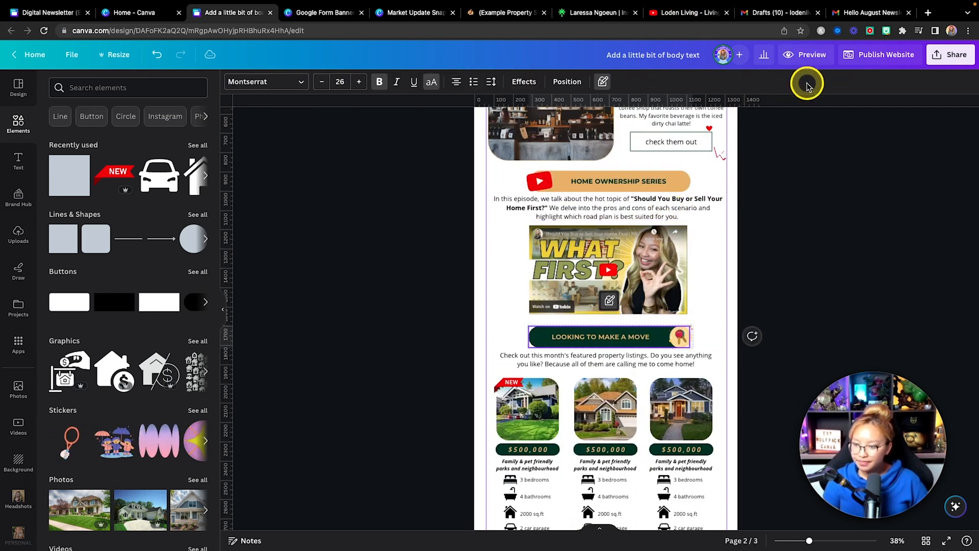
scroll(664, 255, down, 6)
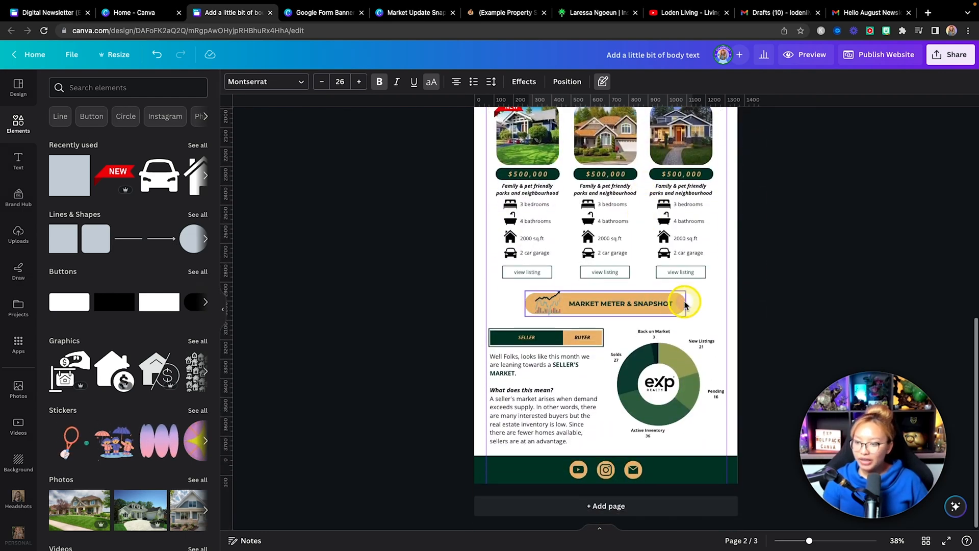
click(679, 305)
click(806, 81)
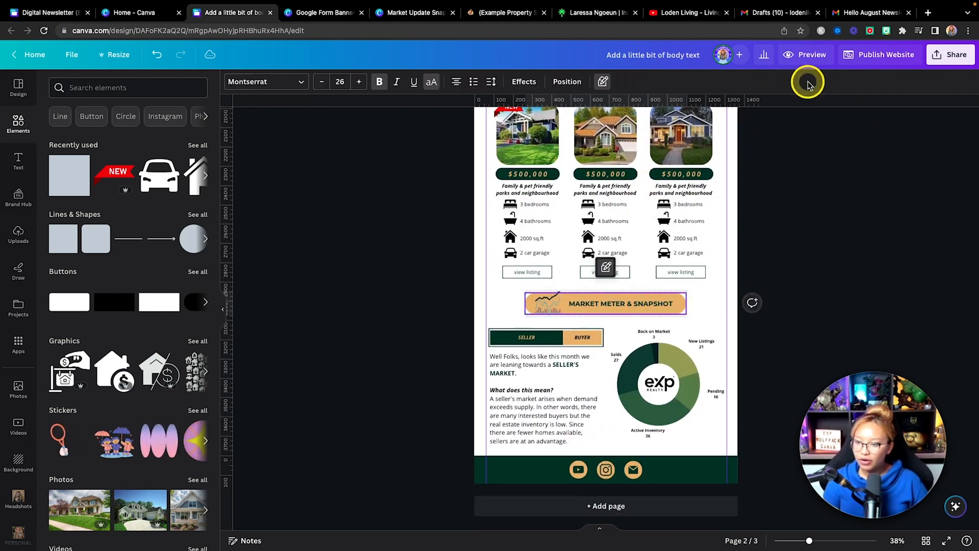
Step: Preview the mobile version again and check the whole newsletter, including the resized small business section
scroll(612, 199, up, 2)
scroll(612, 199, up, 5)
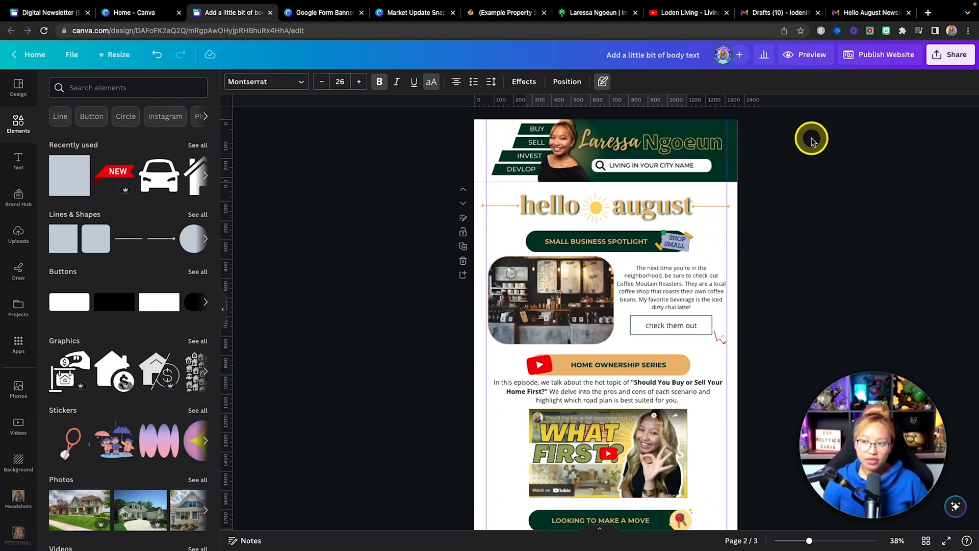
click(801, 57)
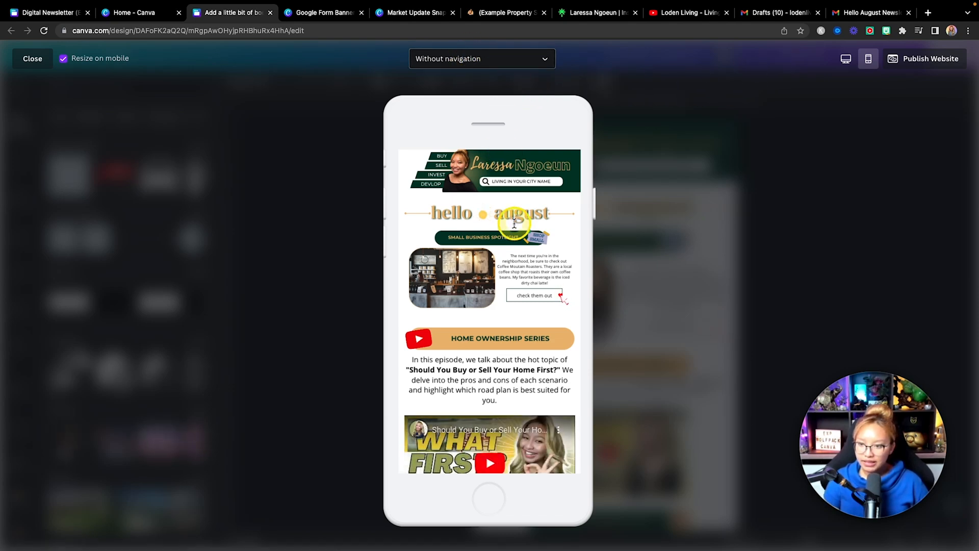
scroll(514, 223, down, 10)
scroll(514, 225, down, 10)
scroll(514, 224, up, 20)
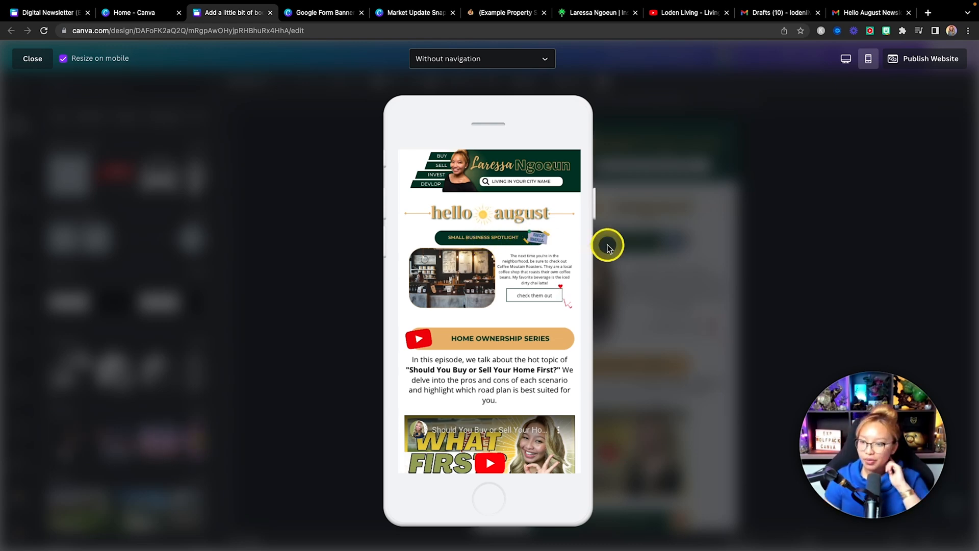
Step: Leave the mobile preview and check the locks on the coffee shop text, photo and "SMALL BUSINESS SPOTLIGHT" banner
click(33, 59)
click(692, 302)
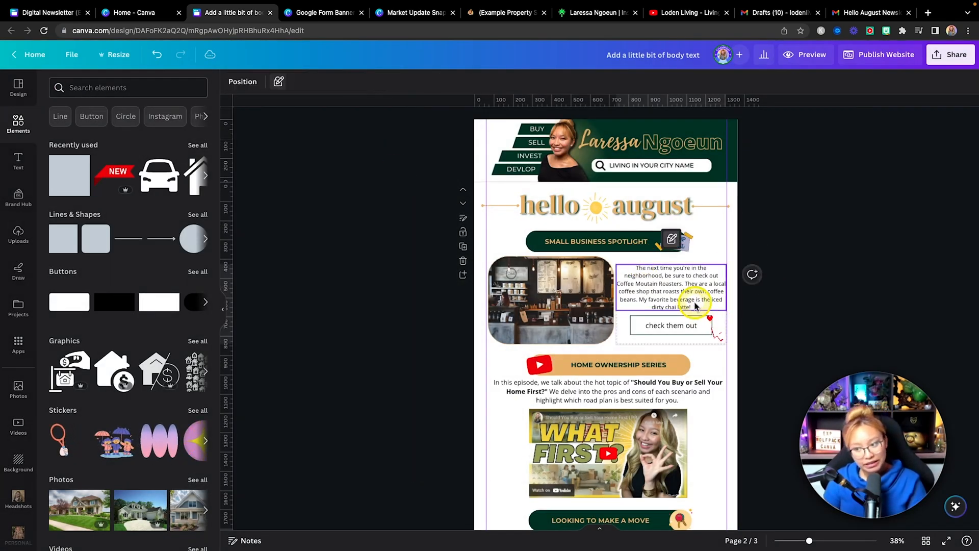
click(591, 280)
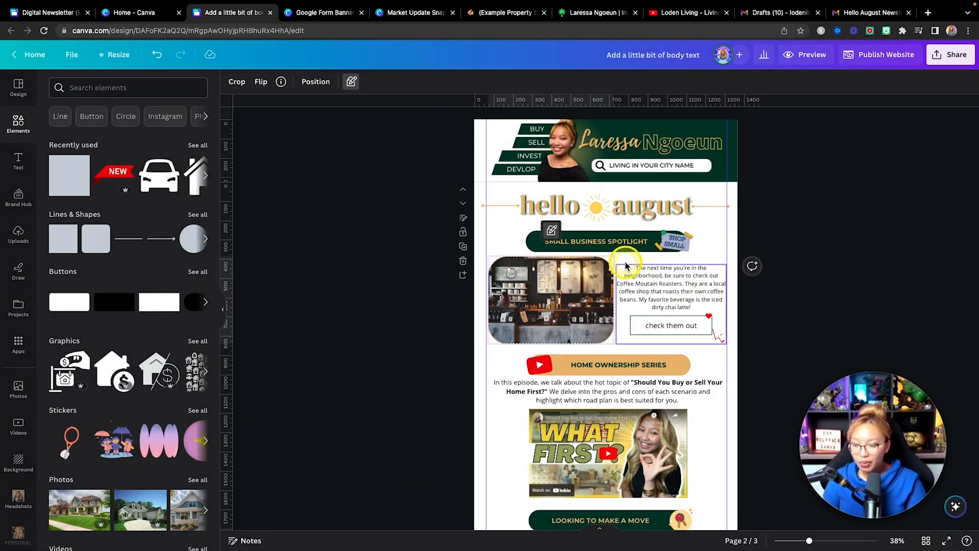
click(681, 245)
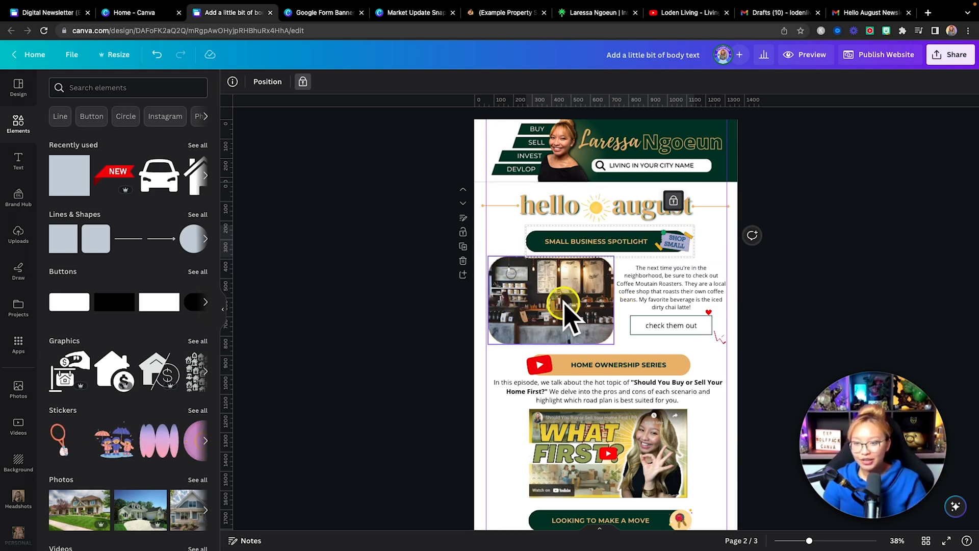
Step: Switch to the Digital Newsletter example and compare its mobile and desktop previews, then close the preview
click(57, 13)
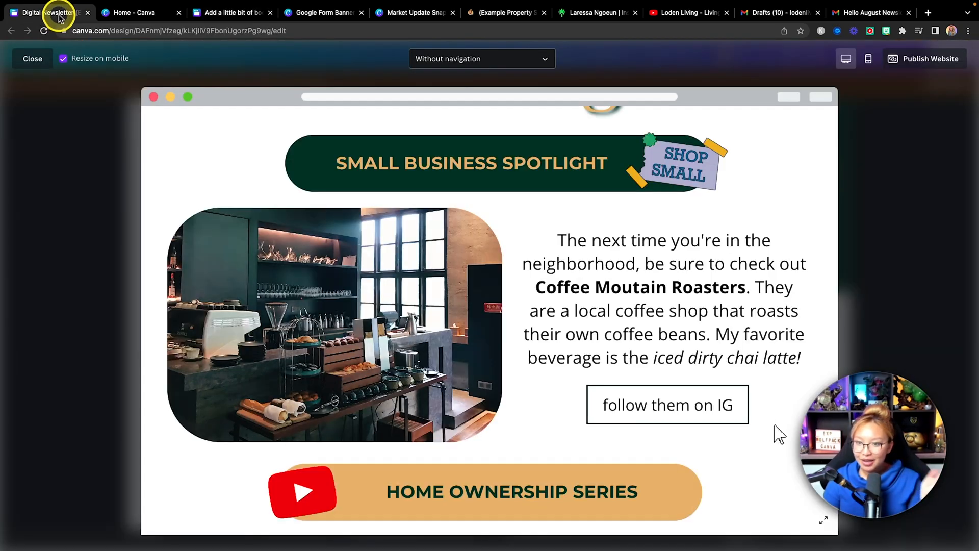
click(870, 61)
scroll(514, 244, up, 5)
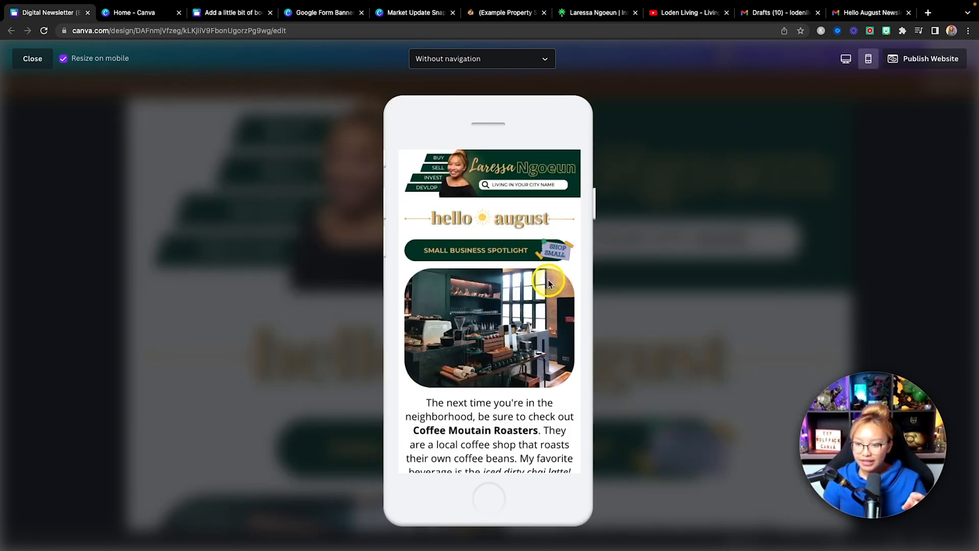
scroll(516, 317, down, 5)
scroll(561, 319, up, 5)
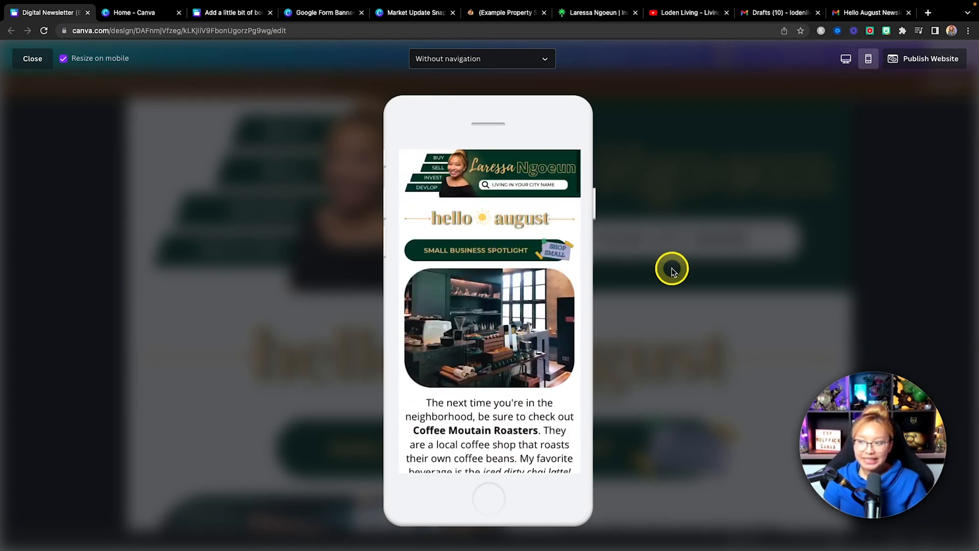
click(847, 60)
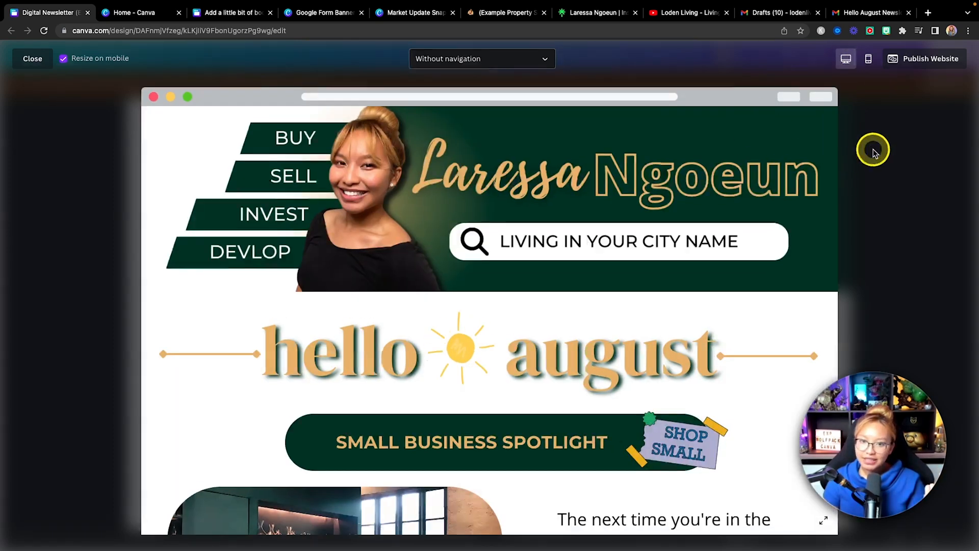
key(Escape)
scroll(759, 118, down, 3)
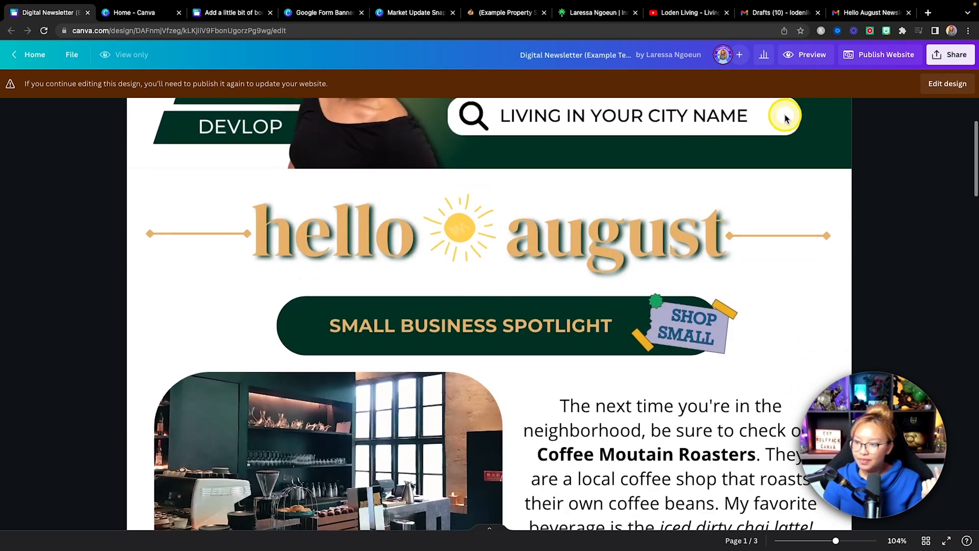
Step: Open the example newsletter for editing and inspect its coffee shop photo's size and lock options
click(951, 85)
scroll(577, 305, down, 3)
scroll(577, 306, down, 3)
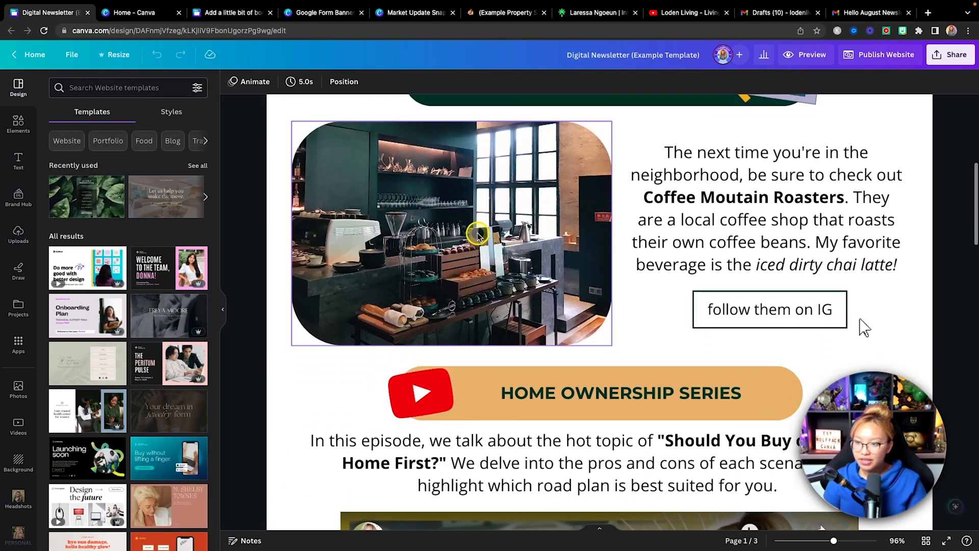
click(516, 221)
scroll(517, 222, up, 2)
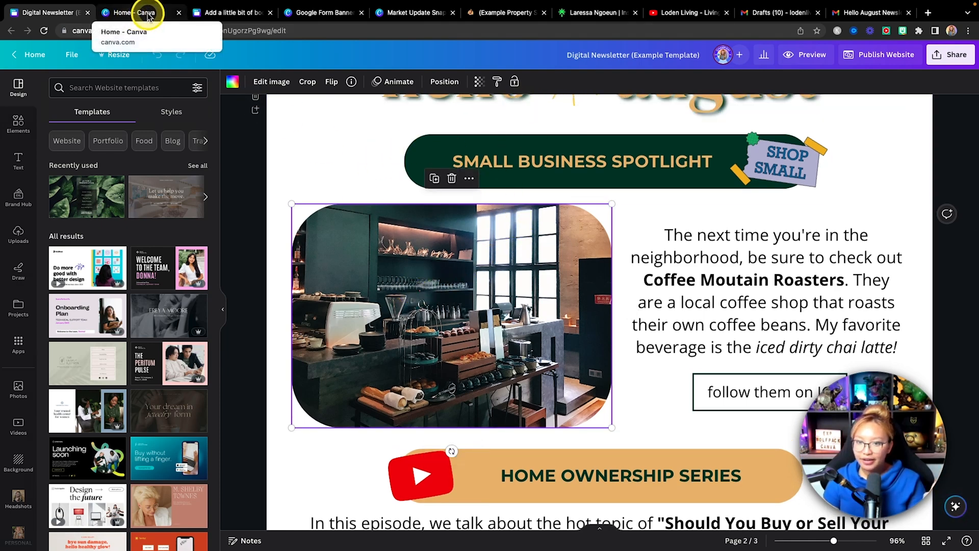
Step: Return to the newsletter draft and look over its small business section and the sections below it
click(250, 13)
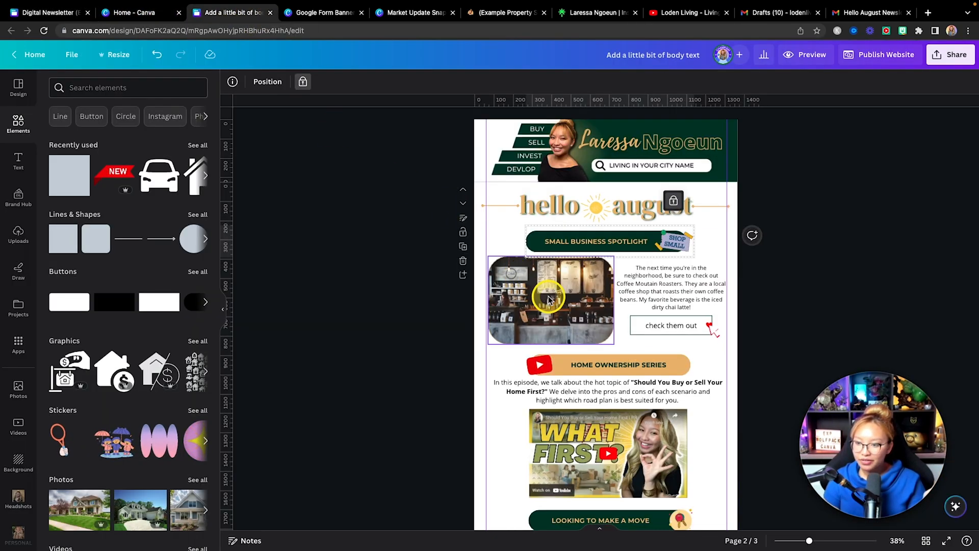
click(160, 60)
click(478, 286)
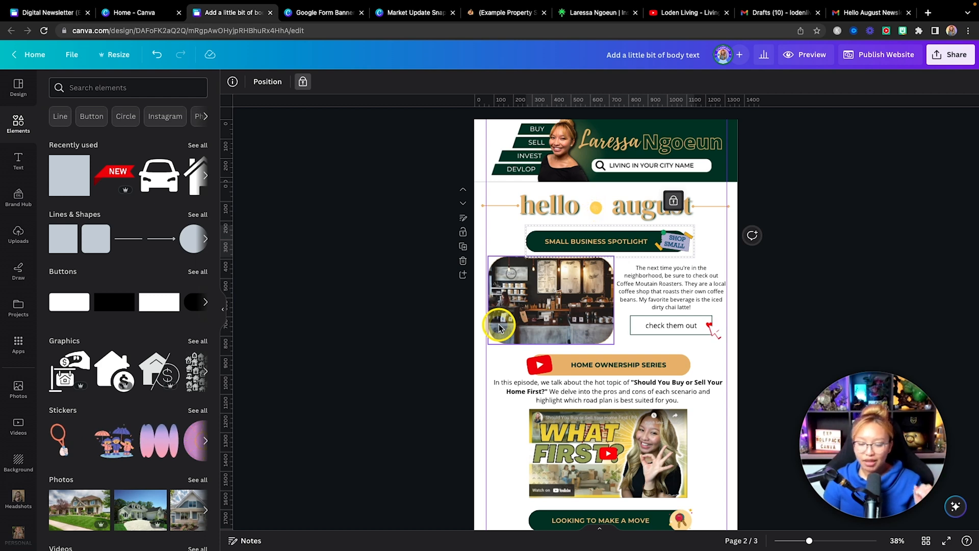
scroll(499, 328, down, 5)
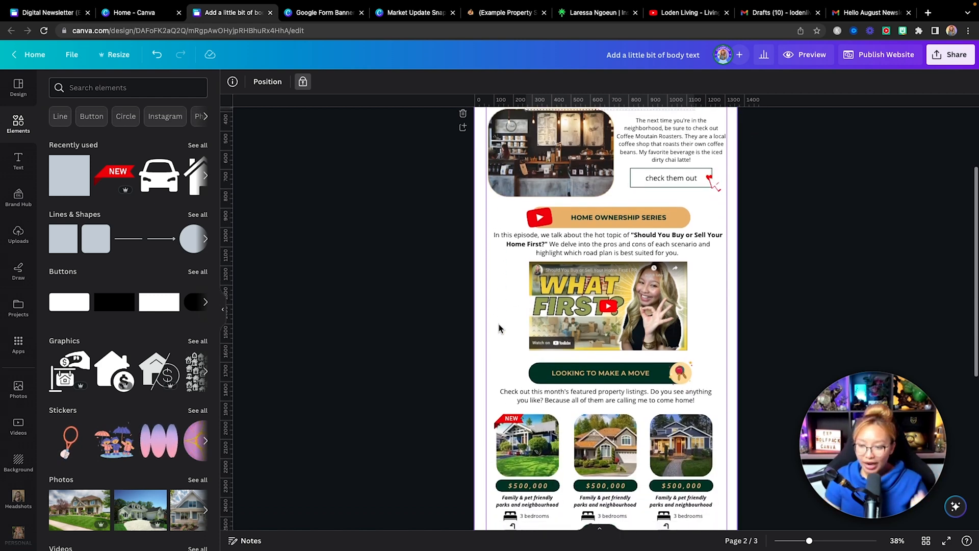
scroll(499, 328, up, 5)
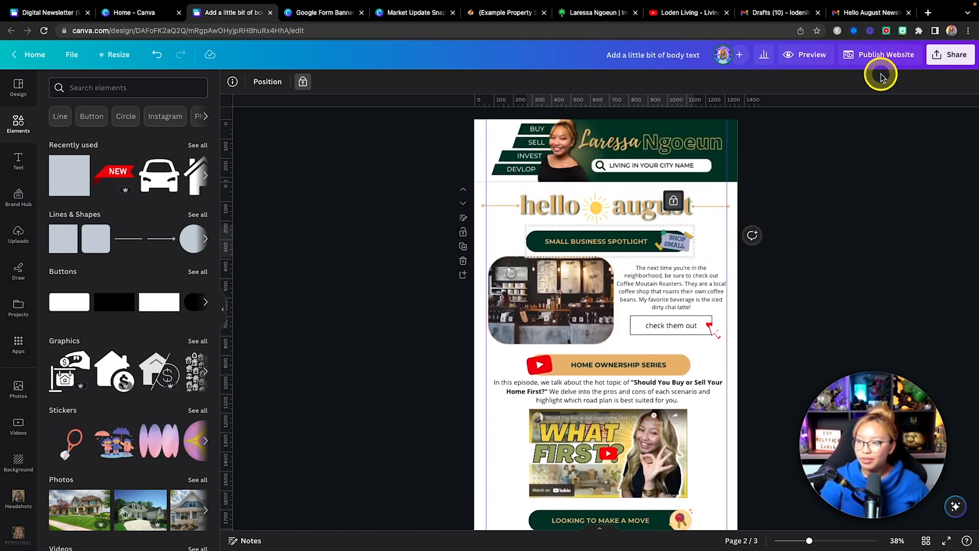
Step: Start publishing the website to a free Canva domain with mobile resizing, and open the browser tab details for editing
click(899, 57)
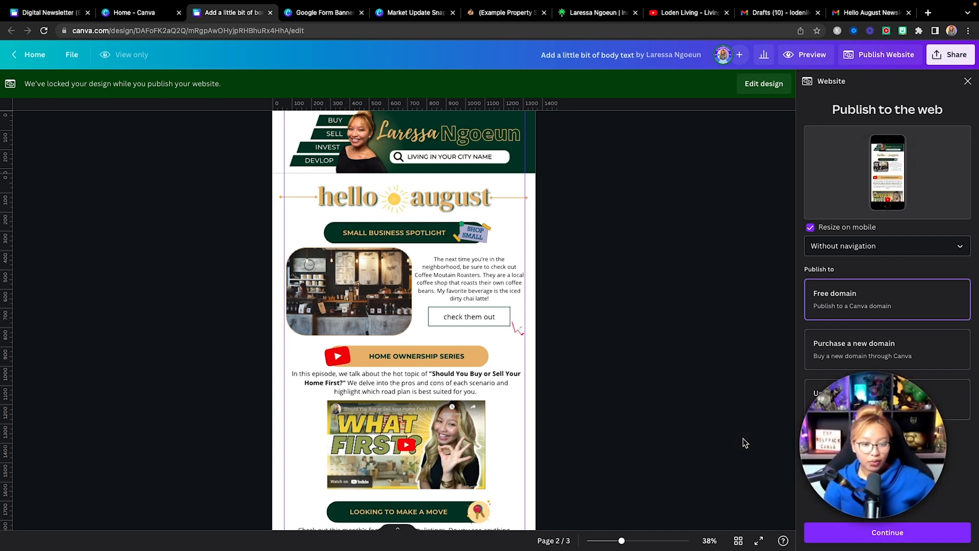
click(767, 491)
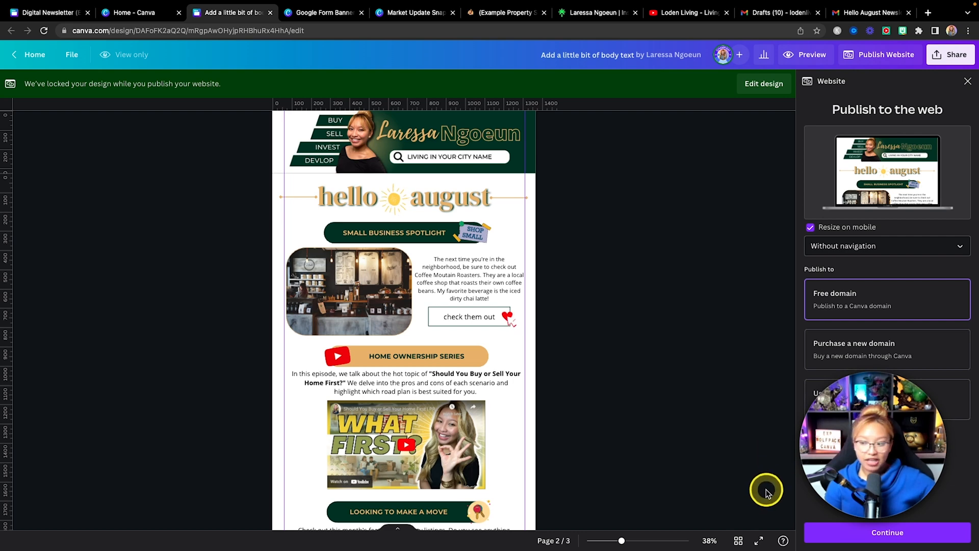
click(827, 534)
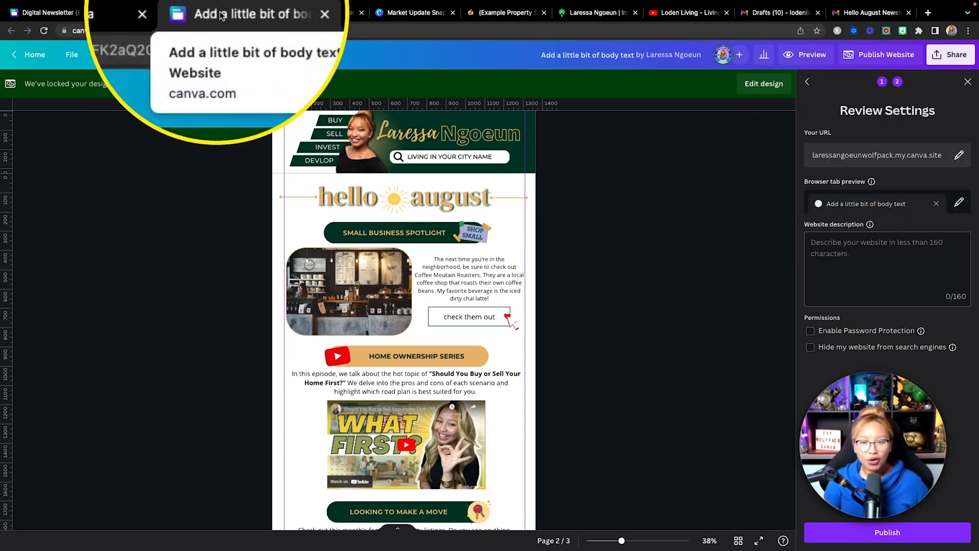
click(956, 202)
click(817, 202)
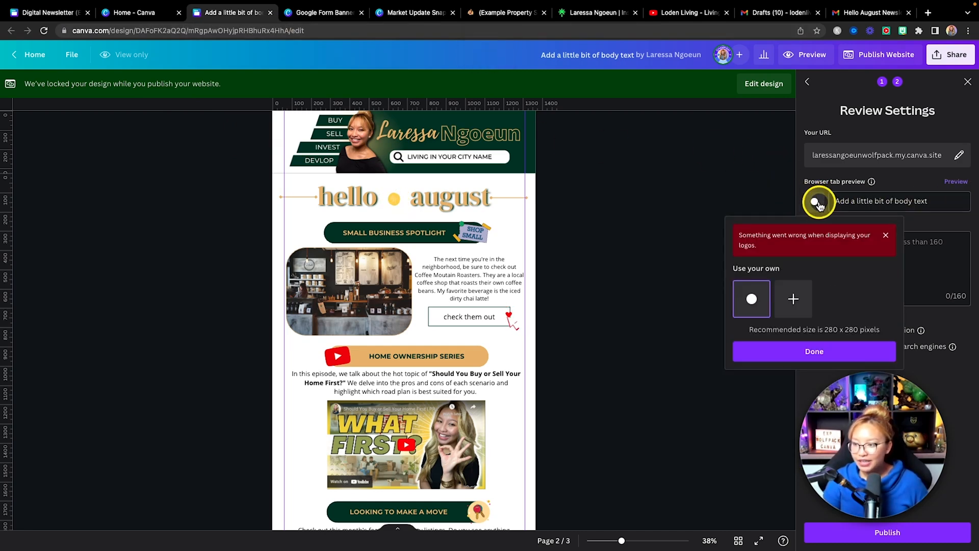
click(798, 297)
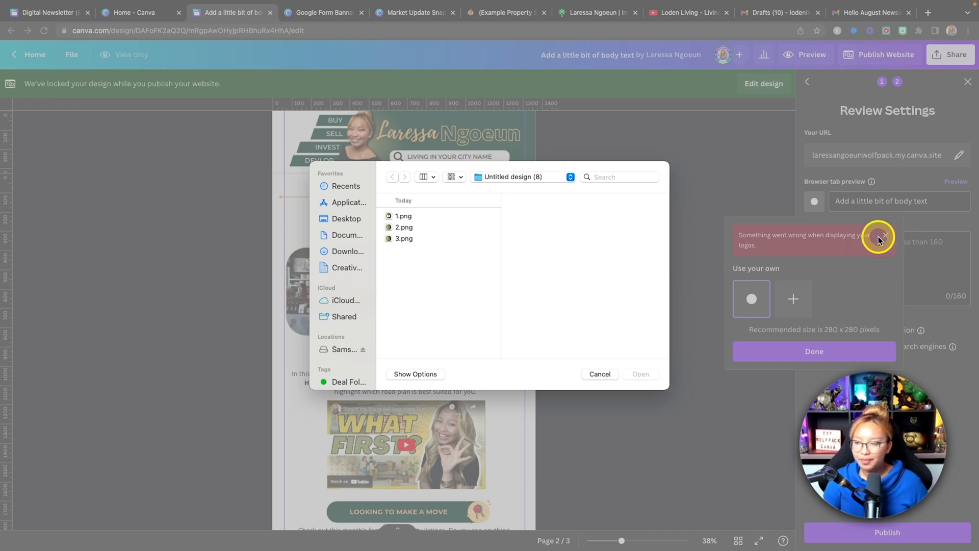
click(597, 374)
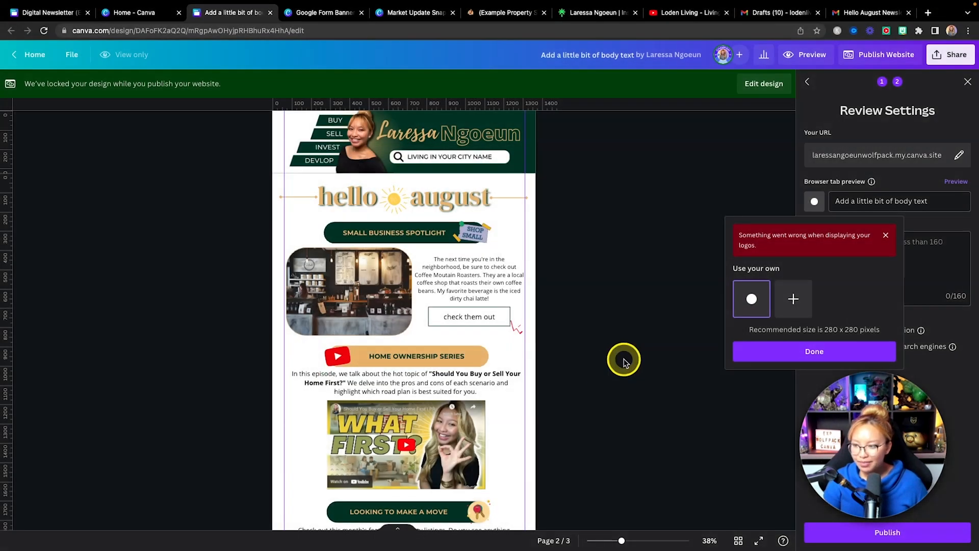
click(746, 352)
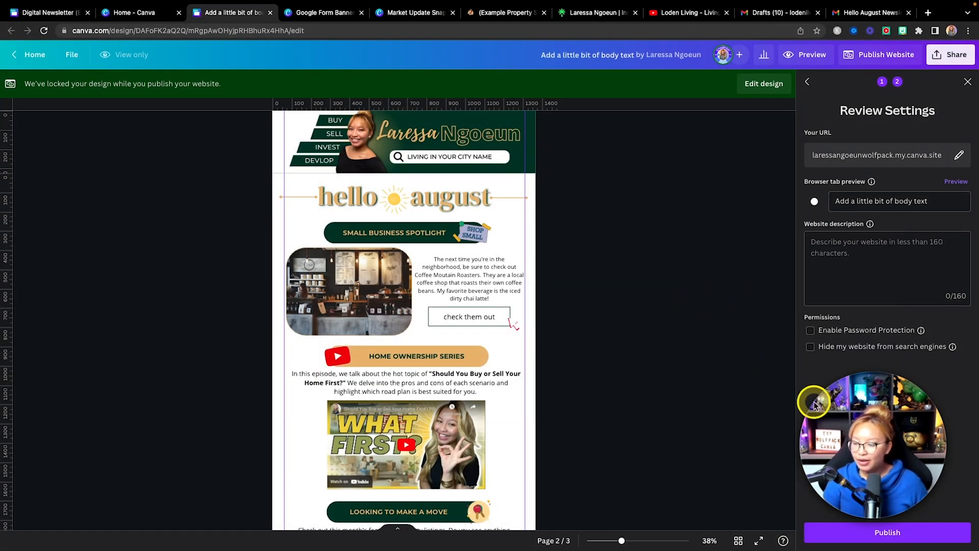
click(815, 202)
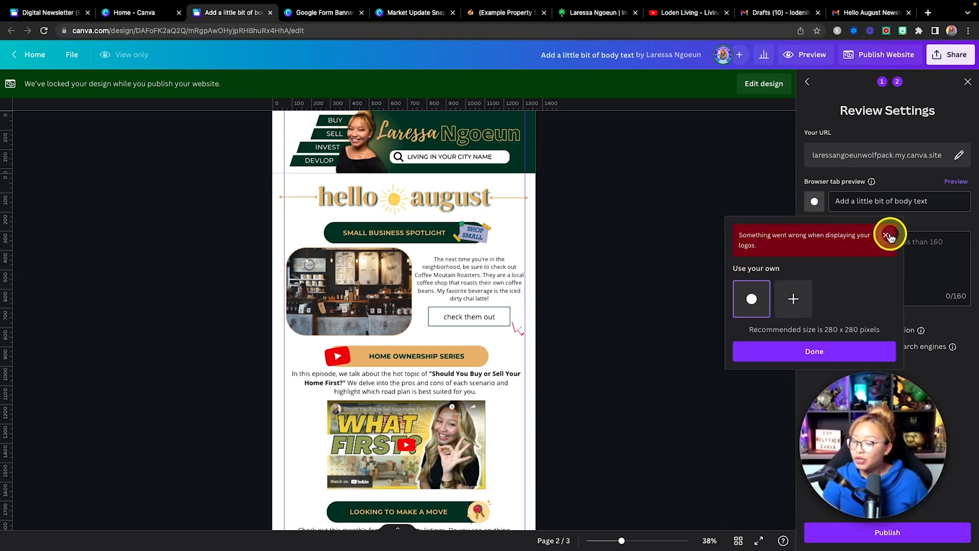
Step: Set the browser tab title to "Newsletter" and publish the website
click(914, 200)
drag(939, 203, 797, 203)
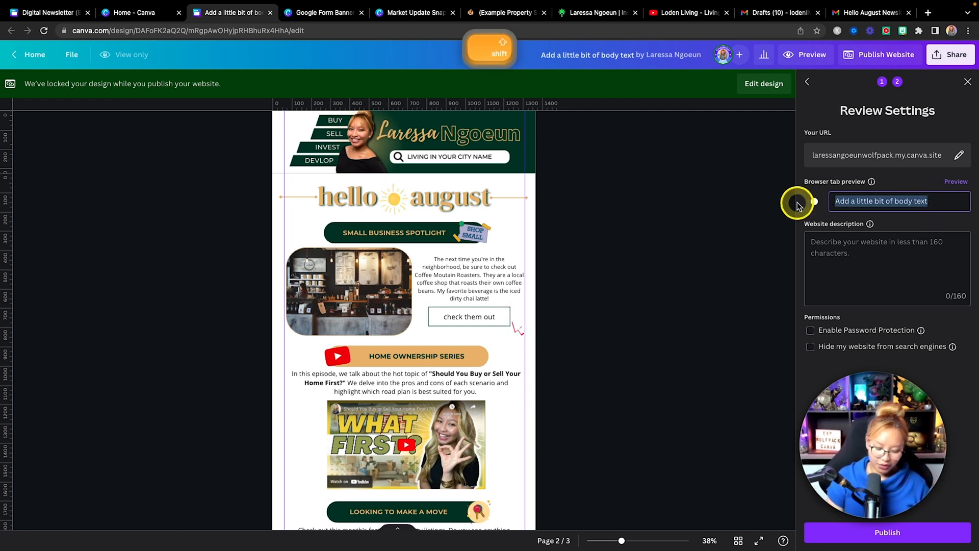
text(Newsletter)
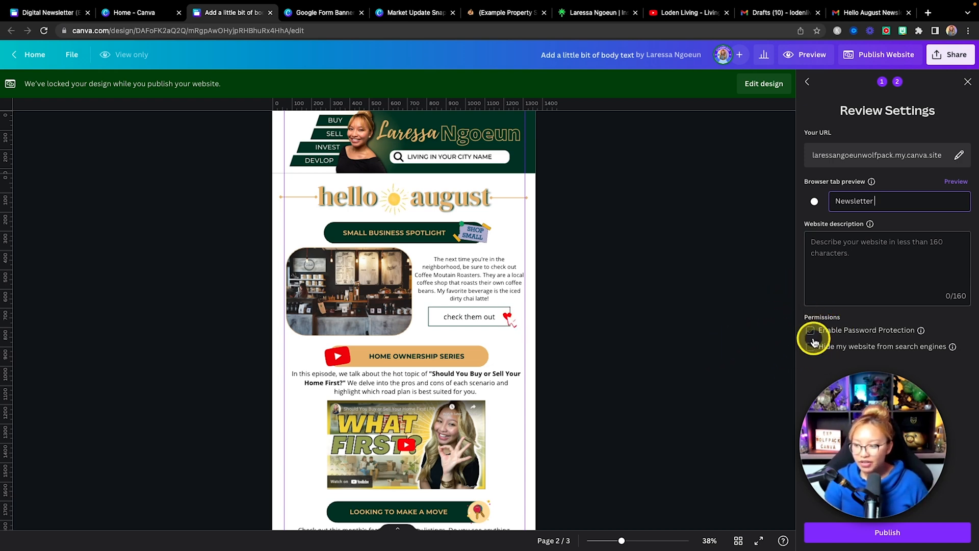
click(827, 531)
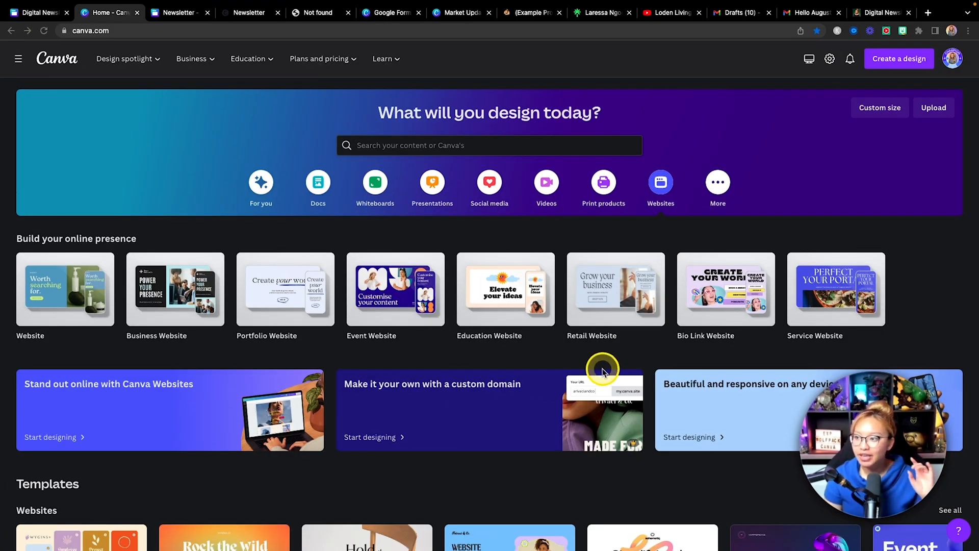
Step: Open the domain settings in the Canva account, review the free domain's published websites, and open the options for the 123 Dinosaur Road site
click(954, 60)
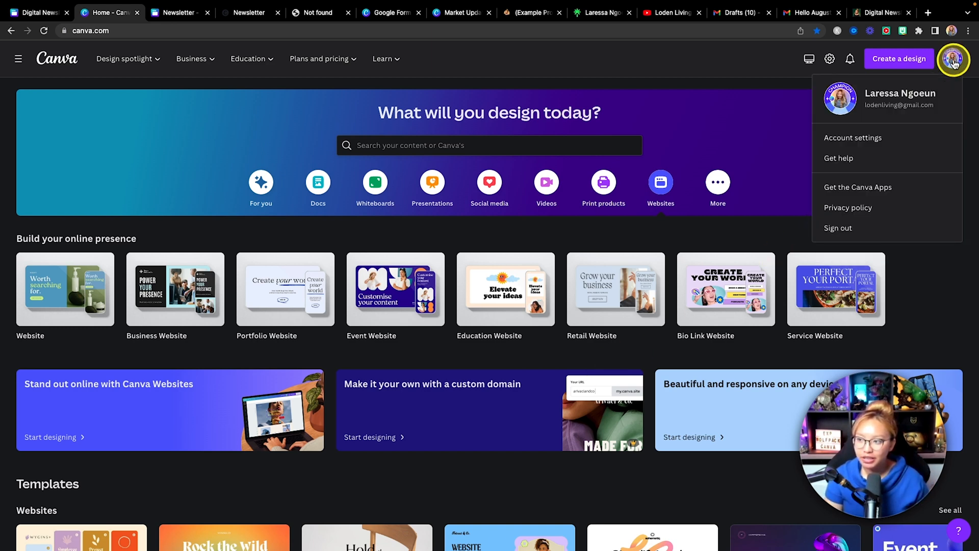
click(890, 136)
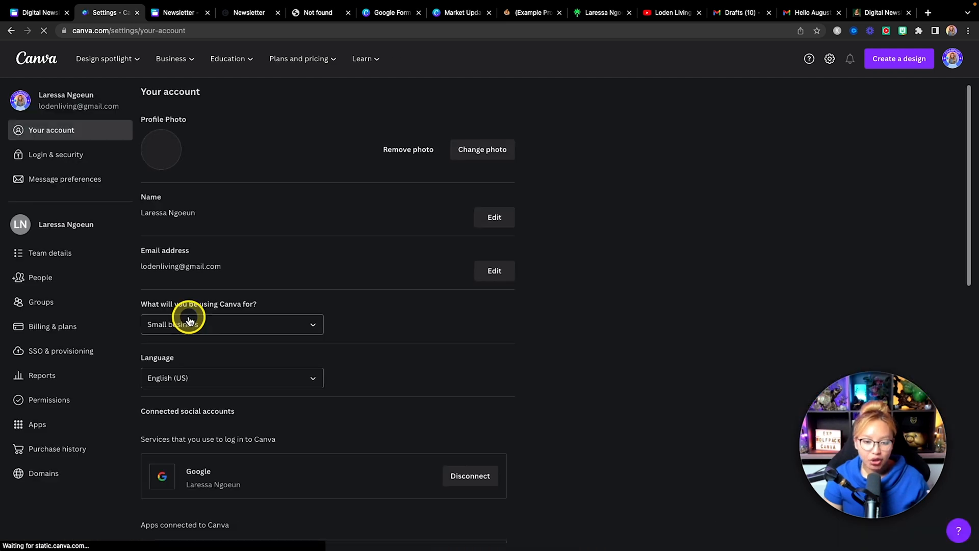
click(70, 472)
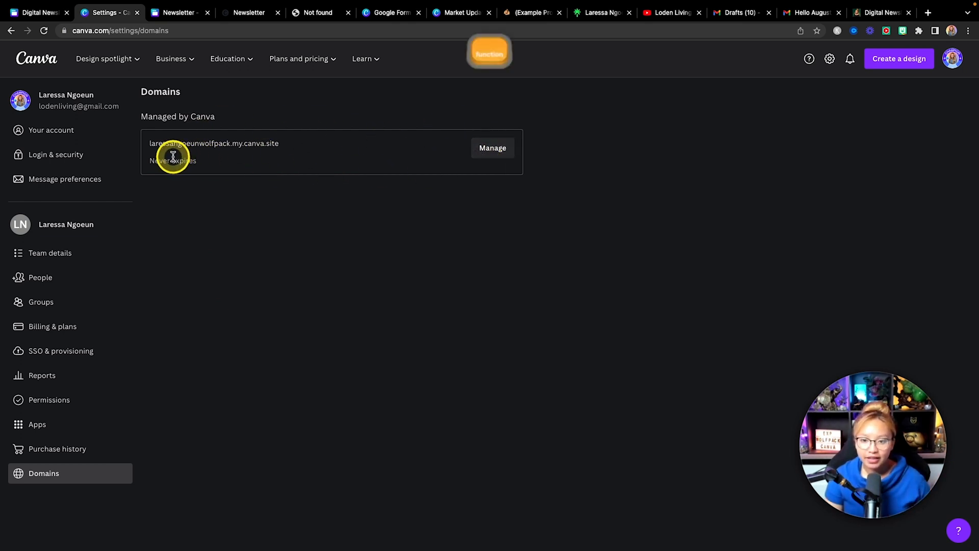
key(fn)
click(499, 160)
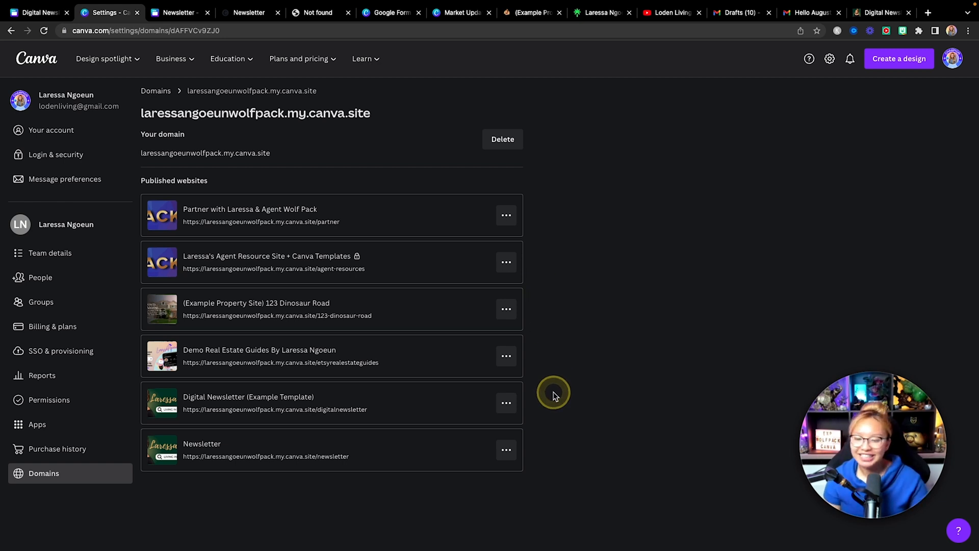
click(507, 312)
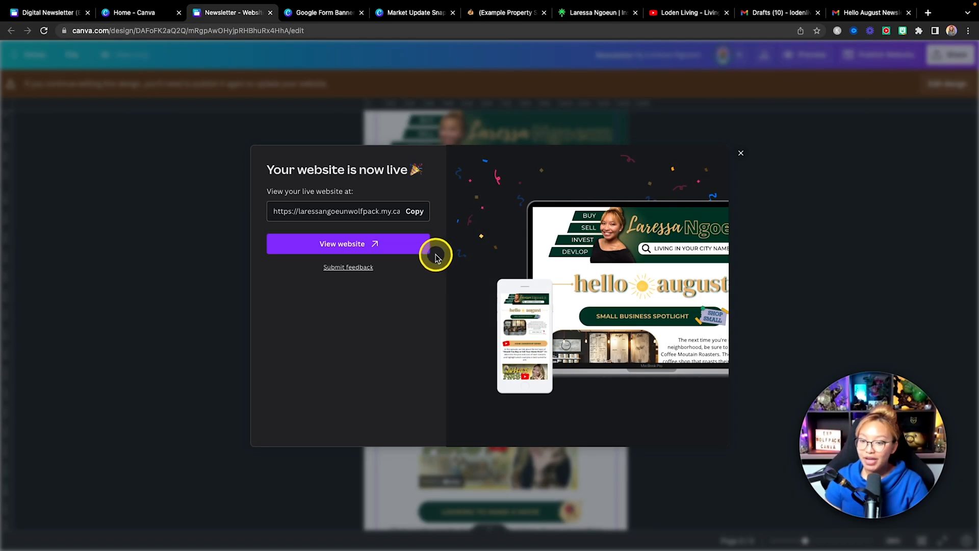
Step: View the live newsletter website and check it from the header down to the footer, including its web address
click(370, 247)
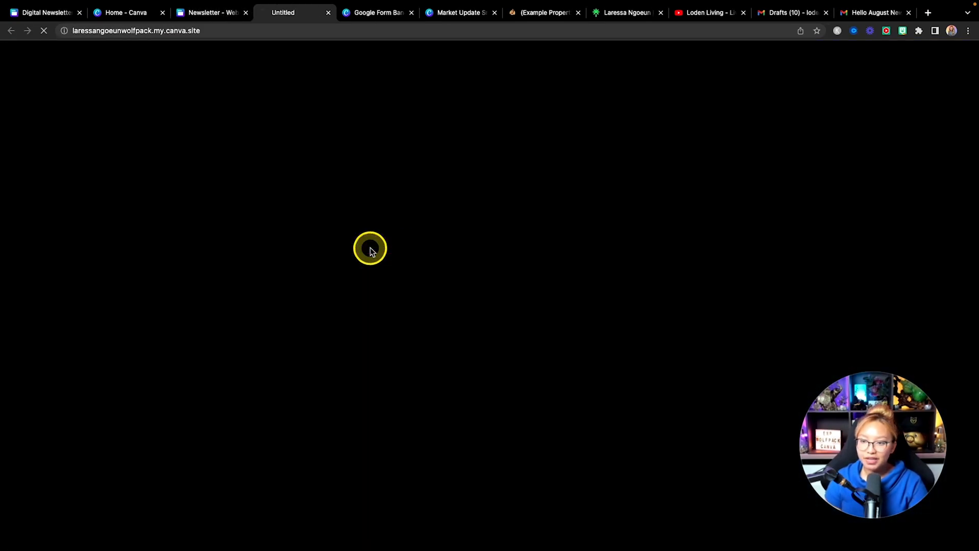
scroll(387, 269, down, 10)
scroll(389, 267, down, 15)
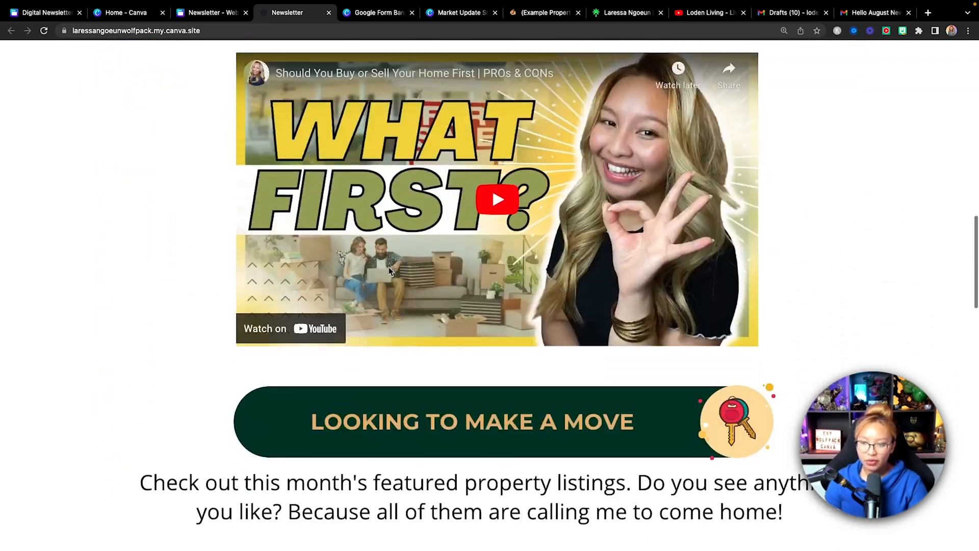
scroll(389, 270, down, 8)
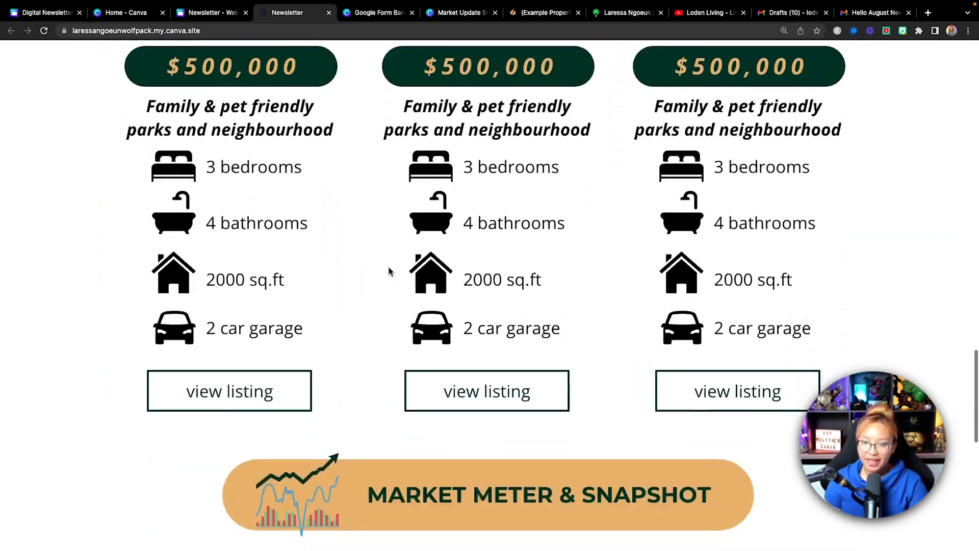
scroll(623, 306, down, 10)
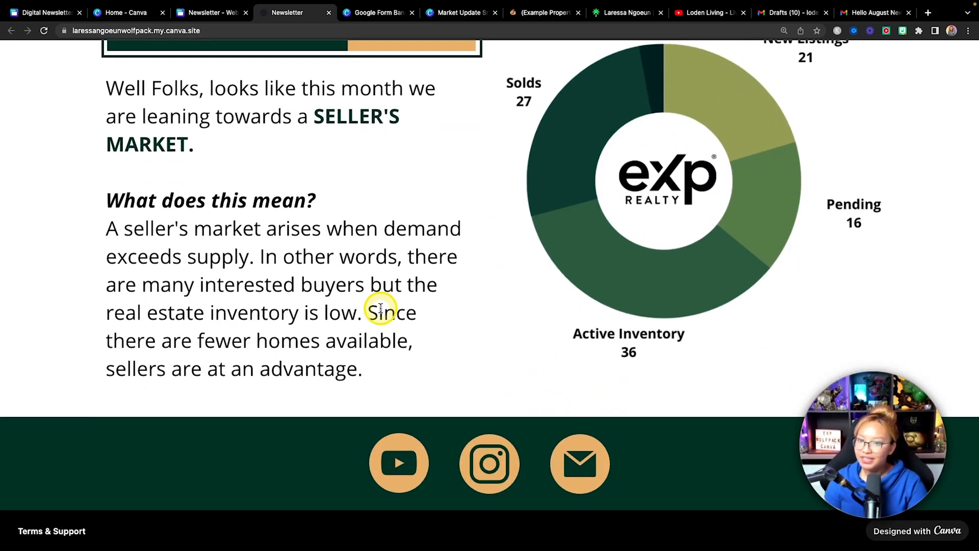
click(107, 29)
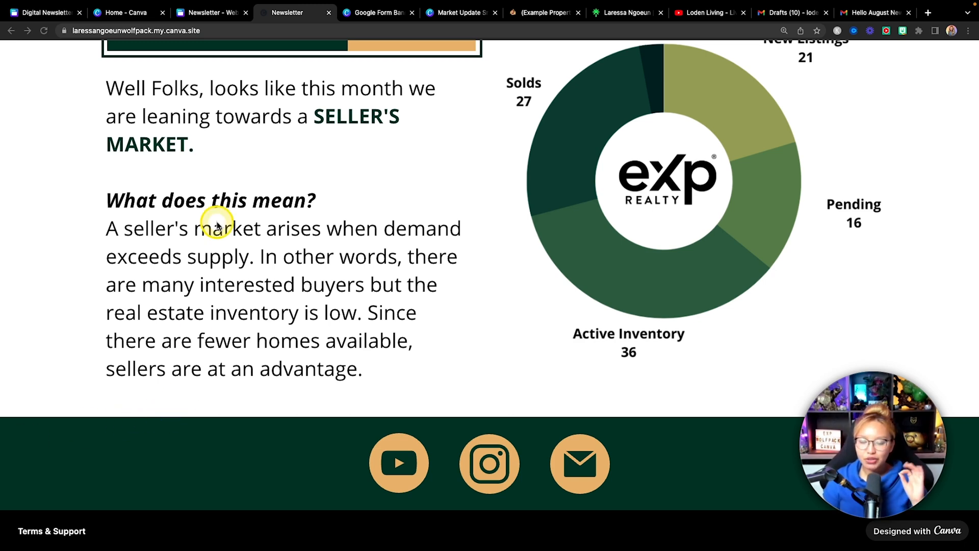
Step: Return to the newsletter design, dismiss the notice that the website is live, and resume editing the design
click(223, 15)
click(733, 153)
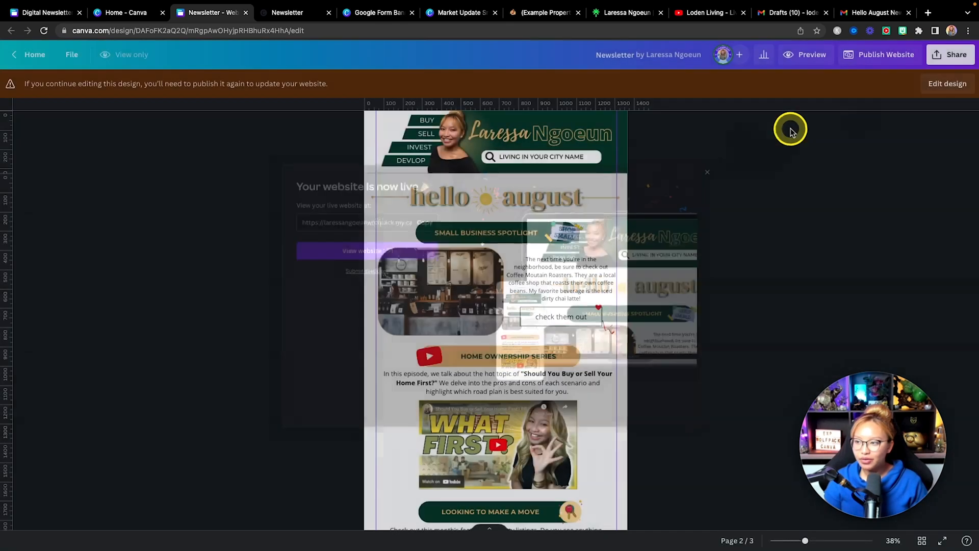
click(944, 83)
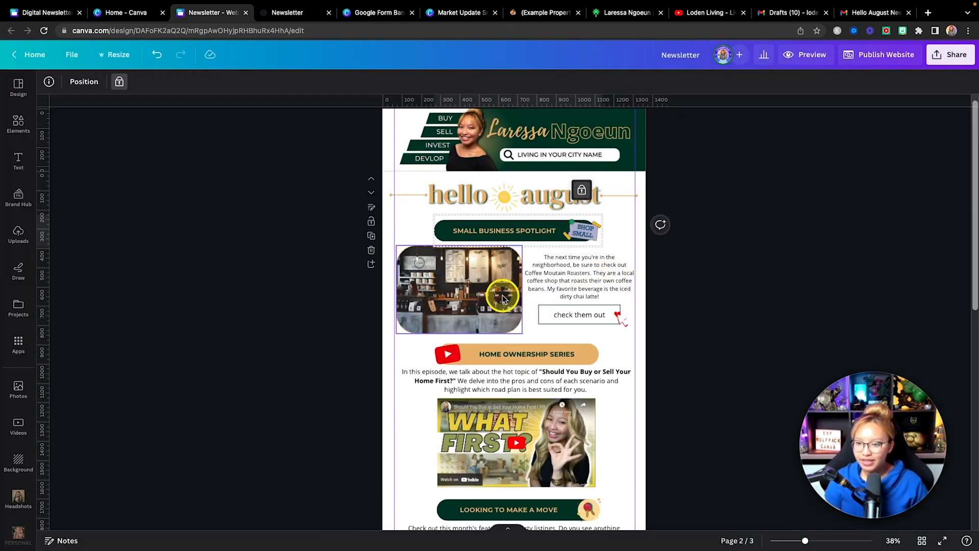
Step: Fully unlock the coffee shop photo in the Small Business Spotlight section
scroll(658, 280, up, 3)
scroll(658, 283, up, 1)
click(426, 307)
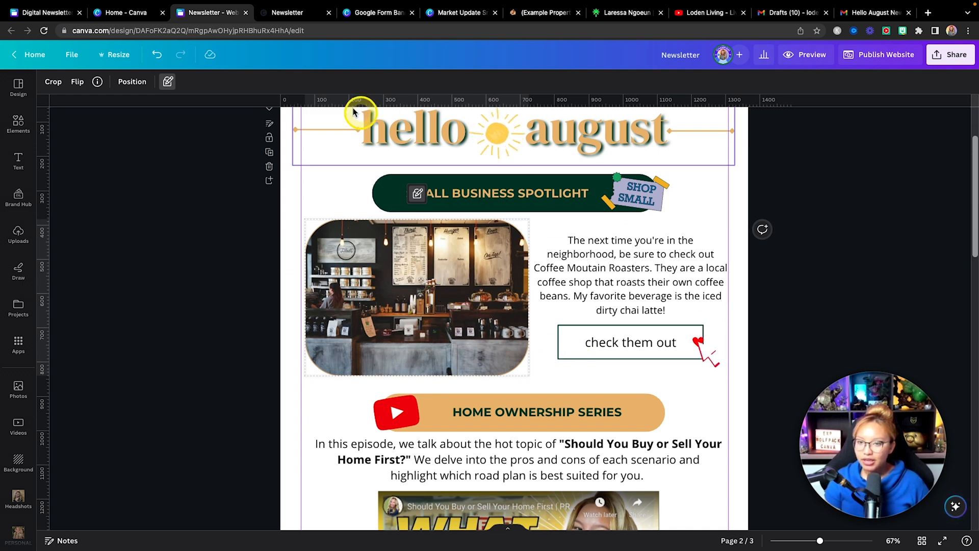
click(167, 82)
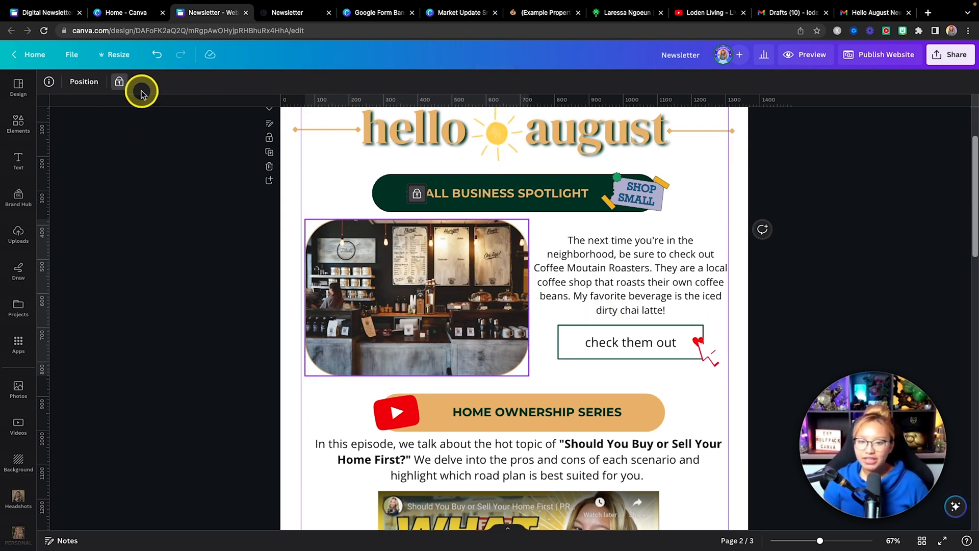
click(123, 84)
Step: Inspect the coffee shop photo's rounded border up close, and delete the photo together with its frame
scroll(357, 258, up, 5)
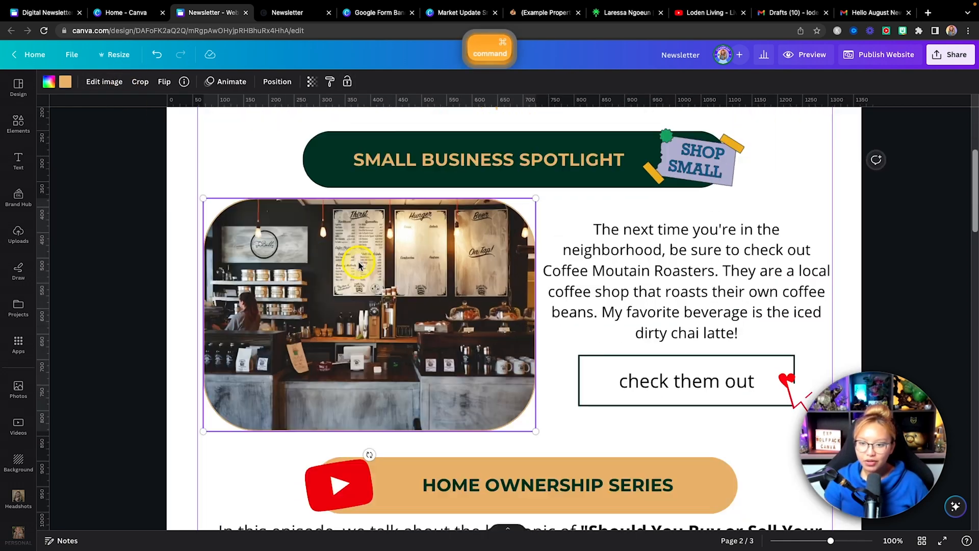
click(127, 149)
scroll(163, 175, up, 3)
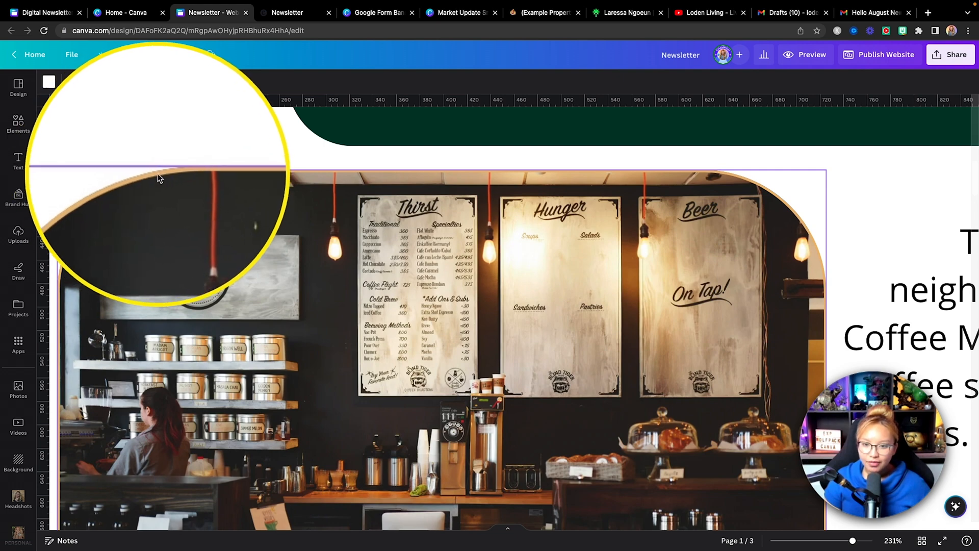
key(shift)
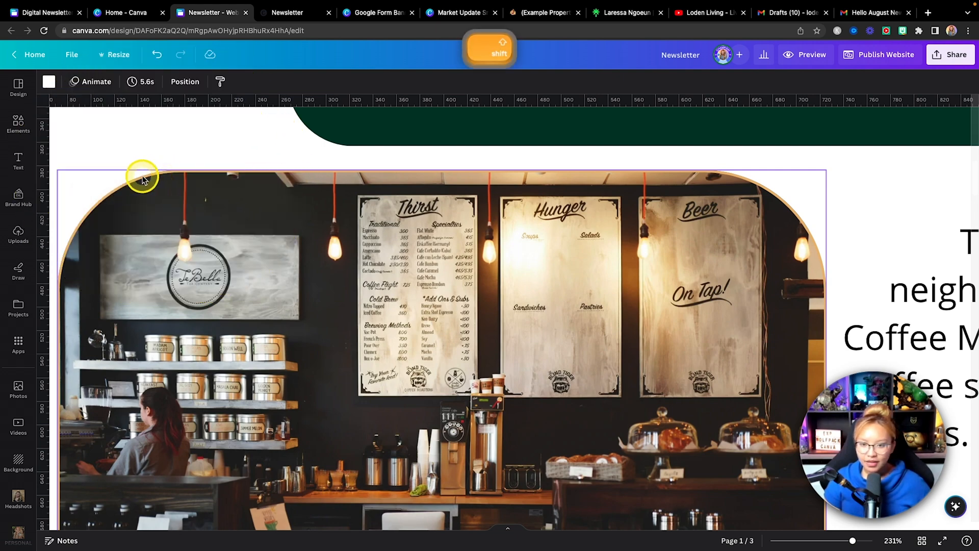
scroll(262, 220, down, 5)
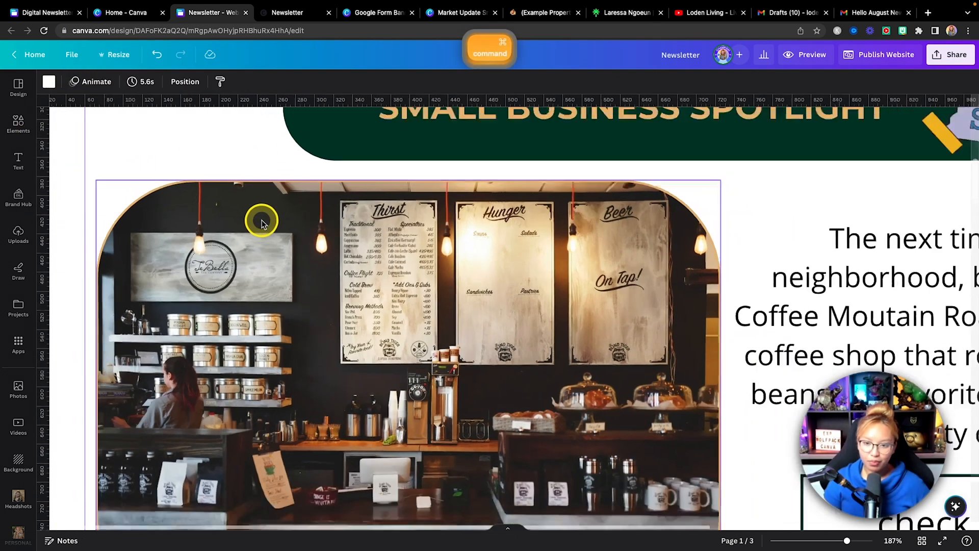
click(306, 239)
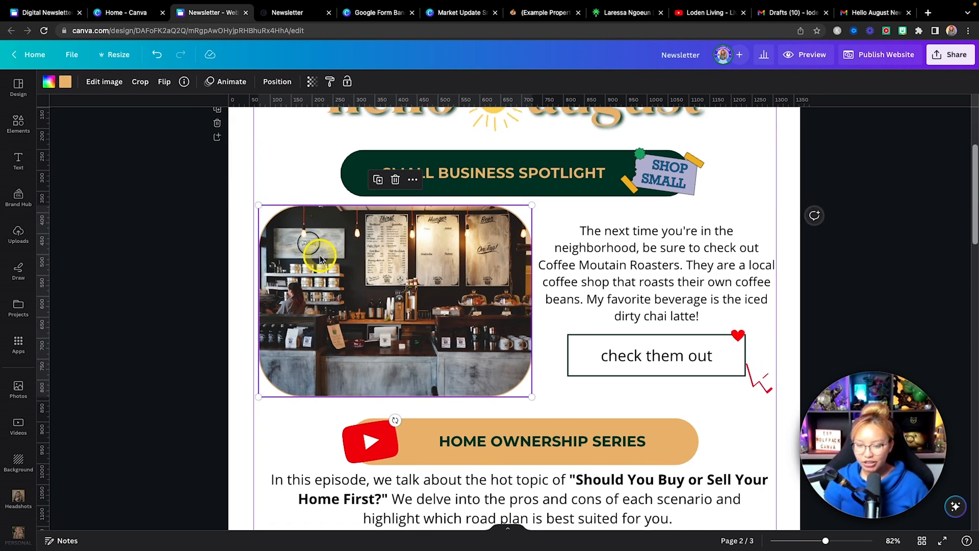
key(BackSpace)
key(BackSpace)
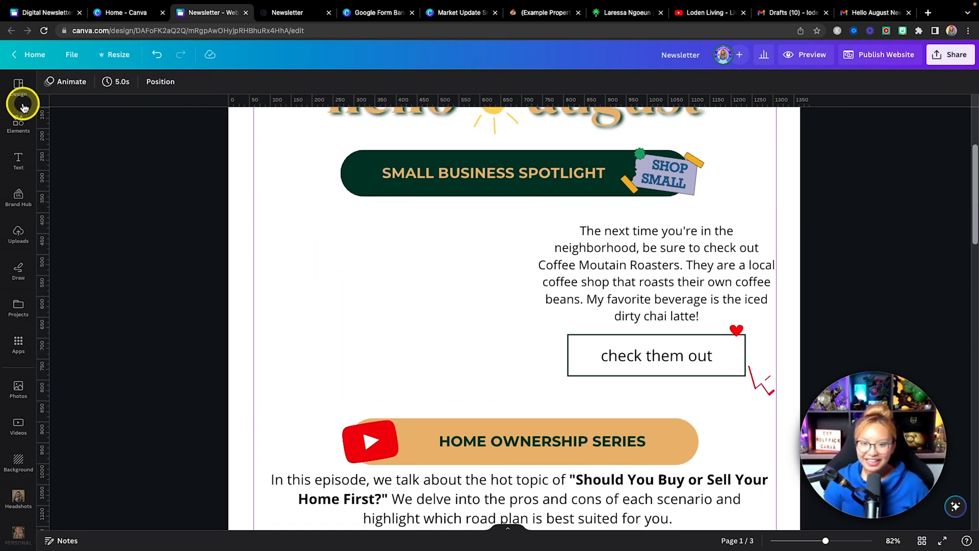
Step: Open the full collection of frame elements and search it for "rounded rectangle"
click(18, 122)
scroll(132, 357, down, 10)
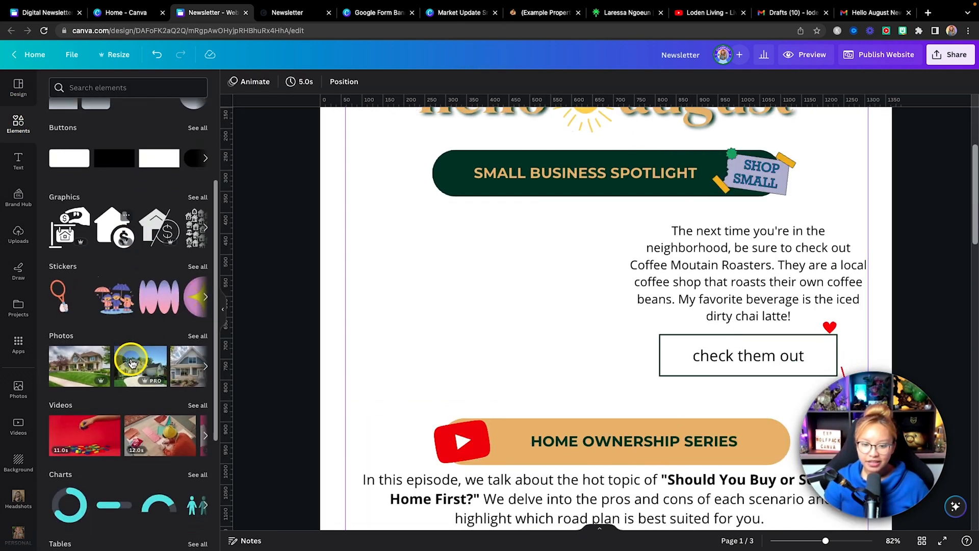
click(203, 235)
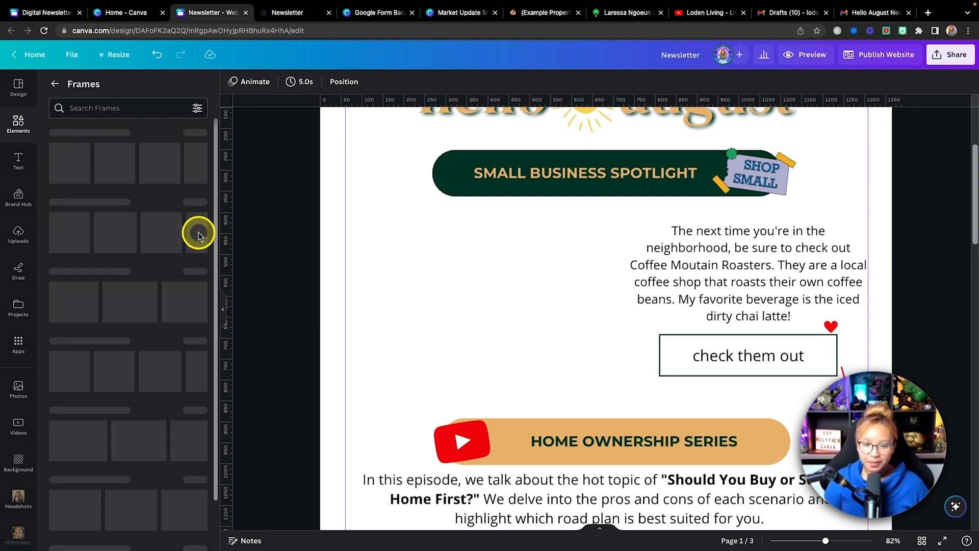
click(132, 107)
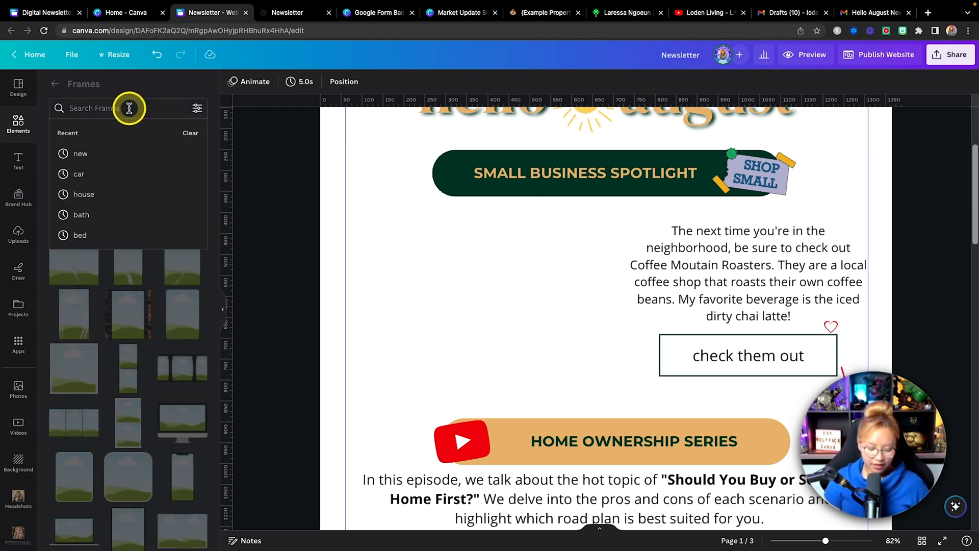
text(rounded rectangle)
key(Return)
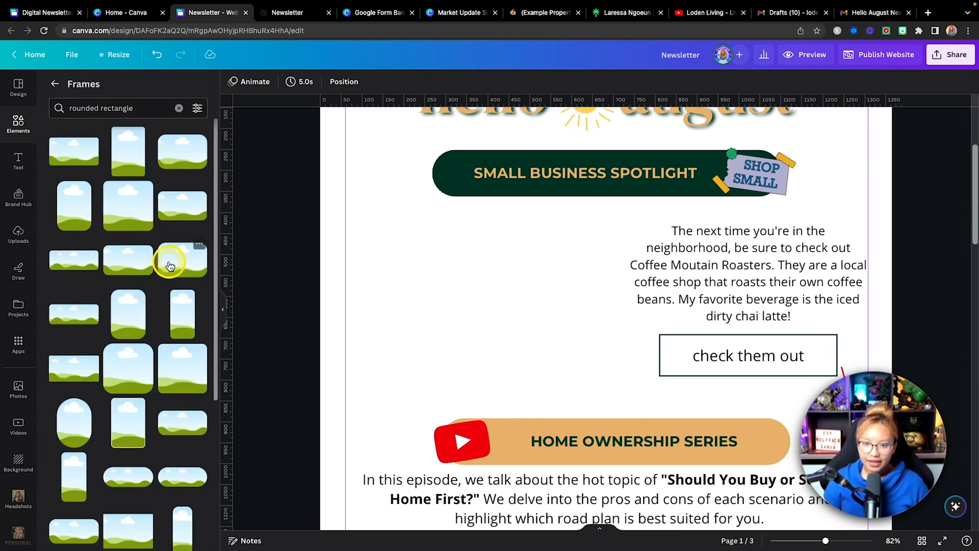
click(187, 152)
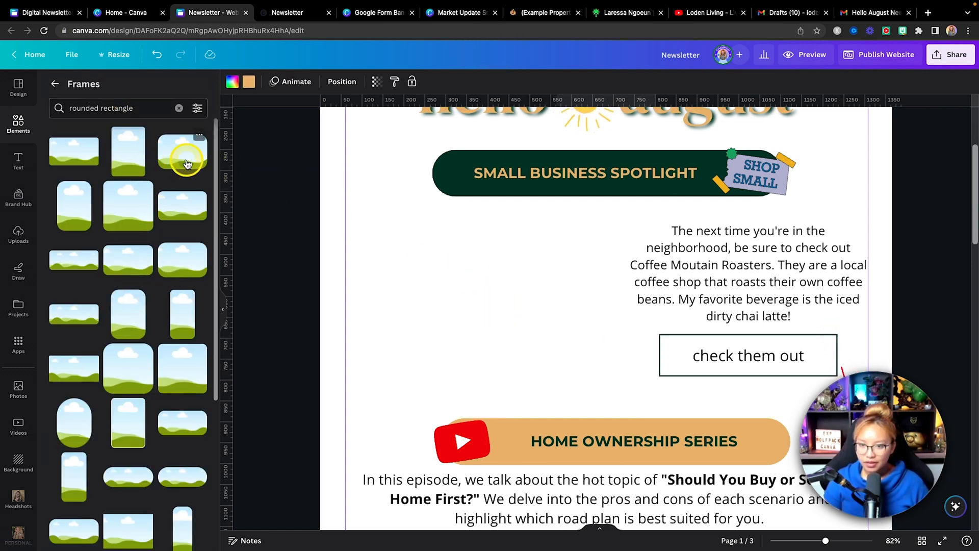
scroll(704, 361, down, 5)
scroll(580, 341, down, 10)
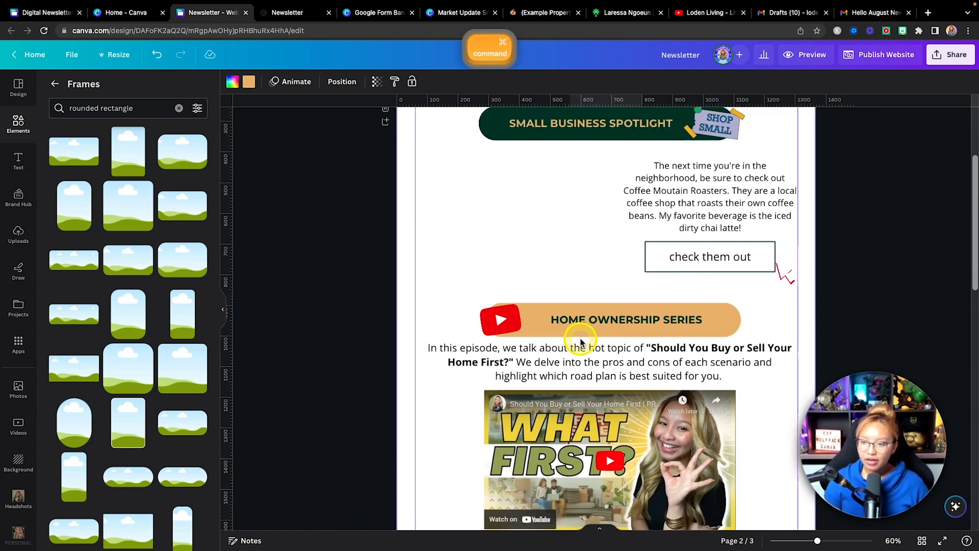
drag(608, 134, 563, 204)
scroll(600, 220, up, 10)
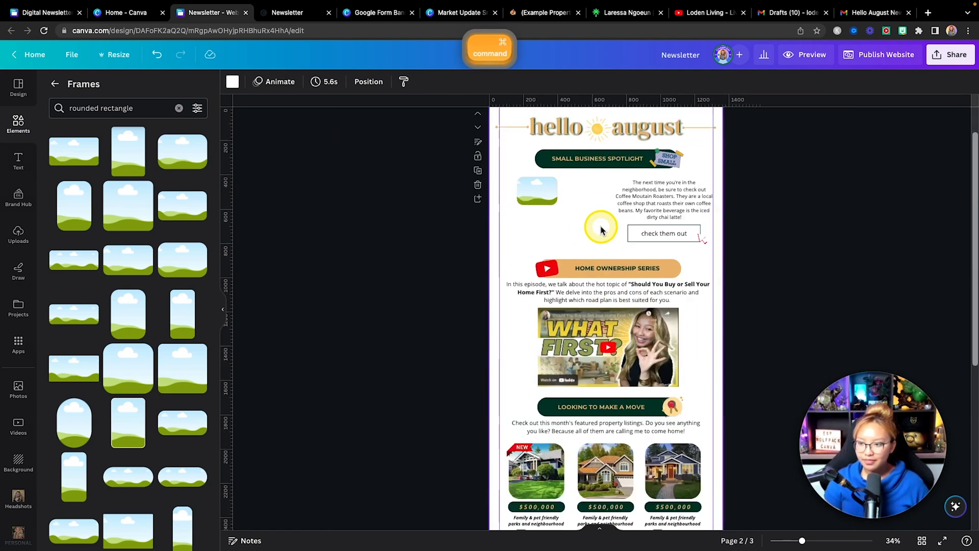
drag(470, 166, 615, 271)
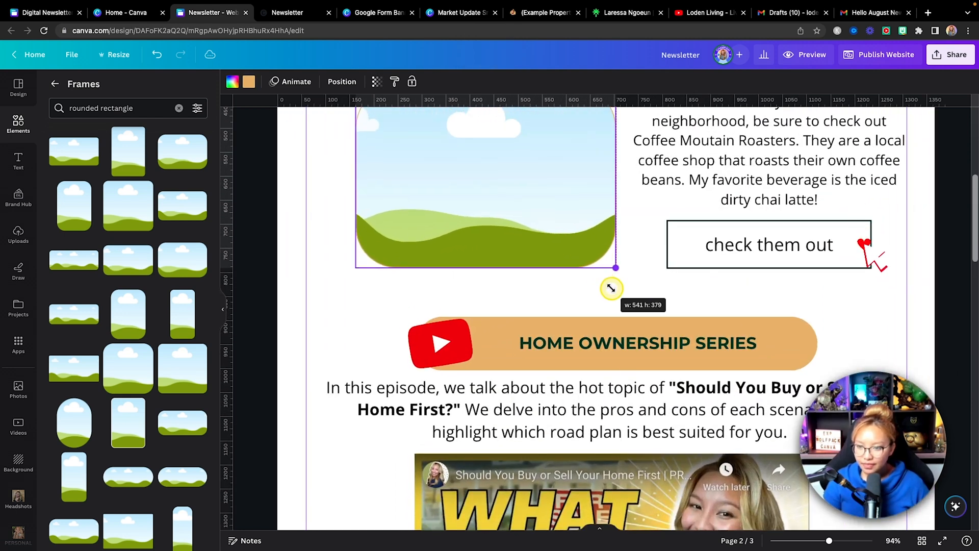
key(BackSpace)
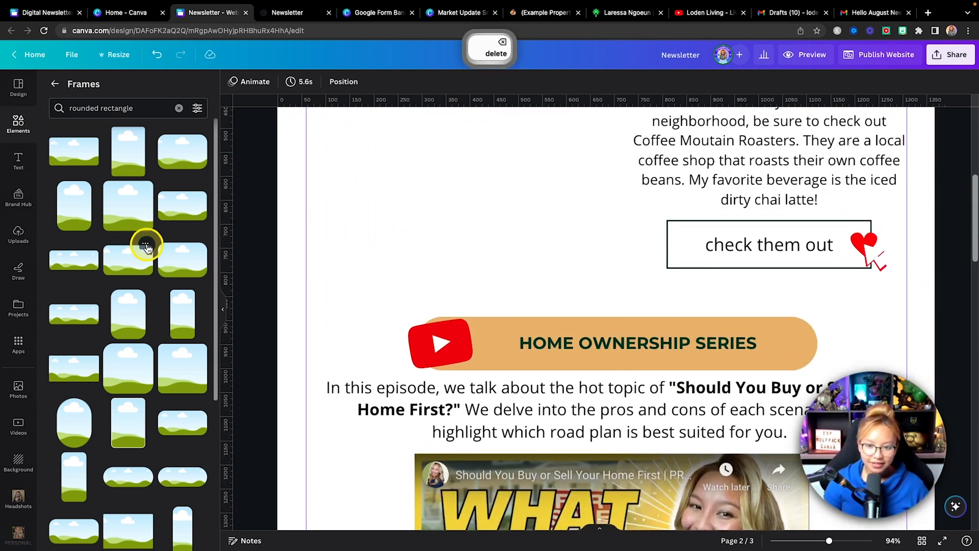
Step: Place a rounded rectangle frame beside the Small Business Spotlight text and delete the surplus frame covering the Looking to Make a Move section
scroll(201, 275, down, 1)
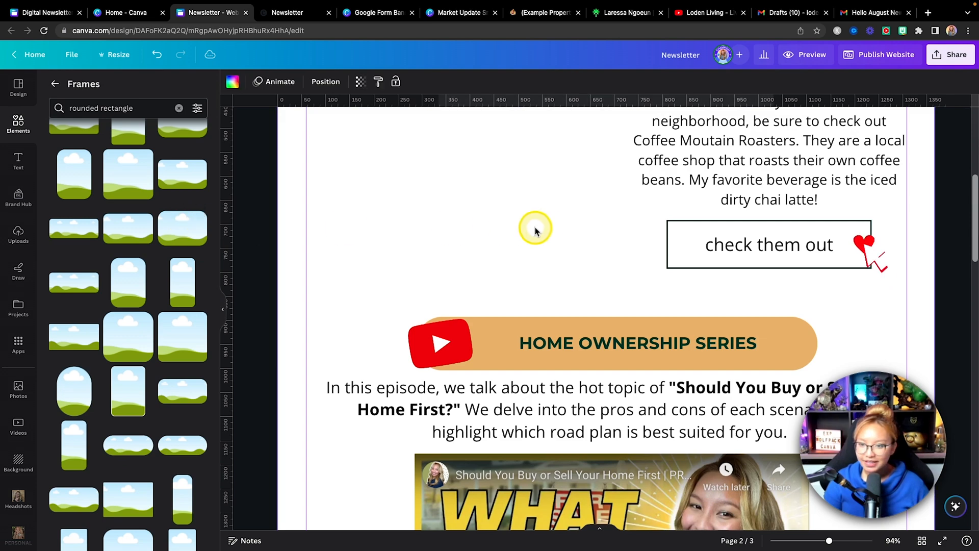
scroll(510, 224, up, 5)
scroll(485, 357, up, 3)
scroll(501, 337, down, 4)
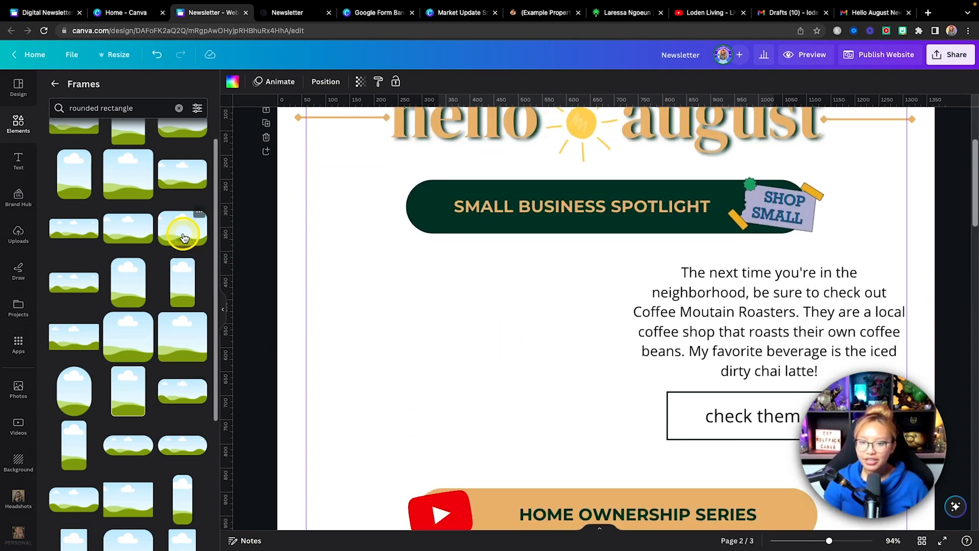
drag(184, 237, 585, 238)
scroll(470, 344, down, 5)
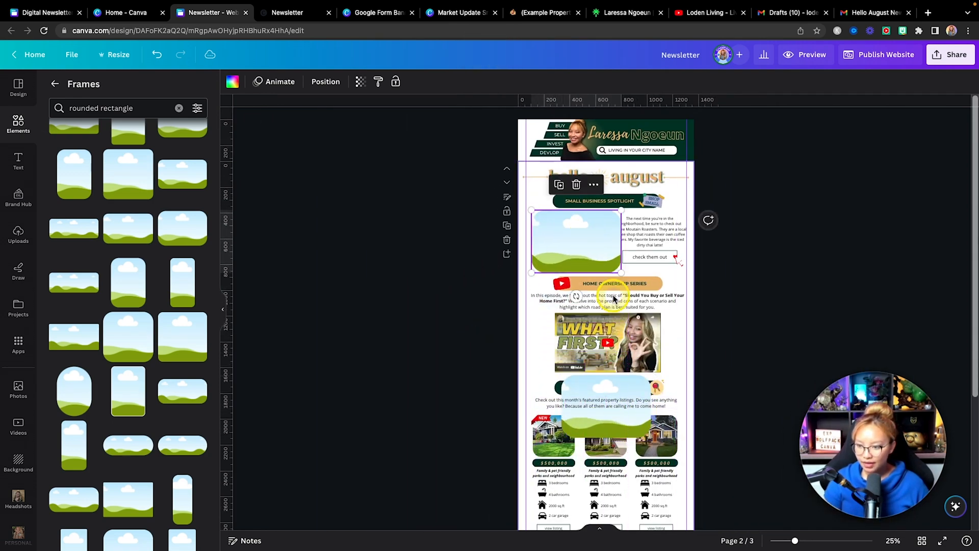
click(606, 389)
key(BackSpace)
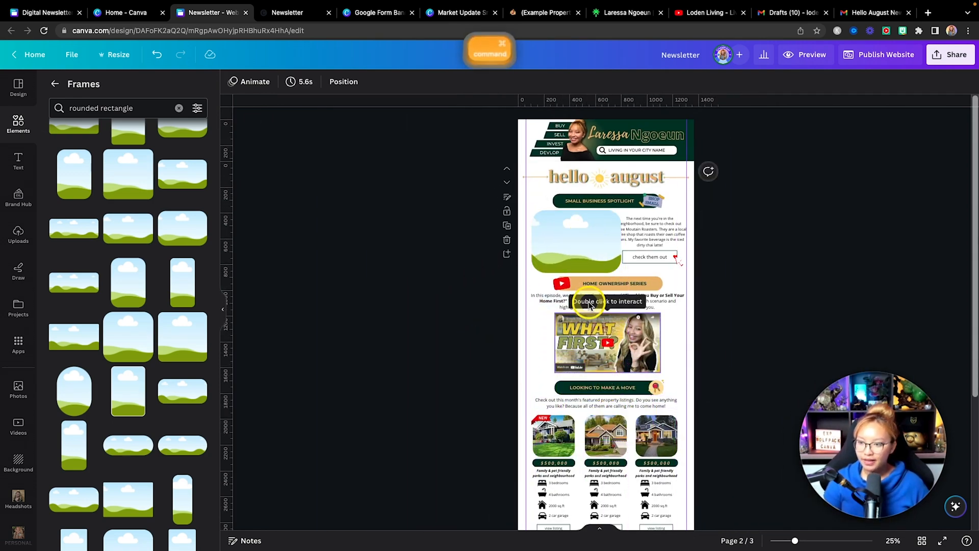
Step: Shrink the rounded frame until it clears the coffee shop text and move it slightly lower in the section
scroll(575, 218, up, 10)
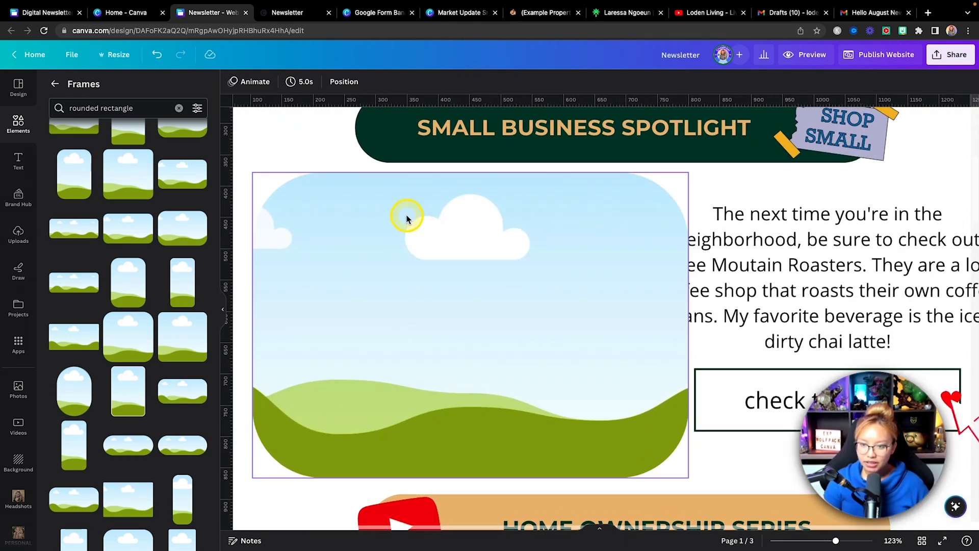
click(531, 375)
drag(688, 477, 629, 446)
drag(500, 346, 501, 366)
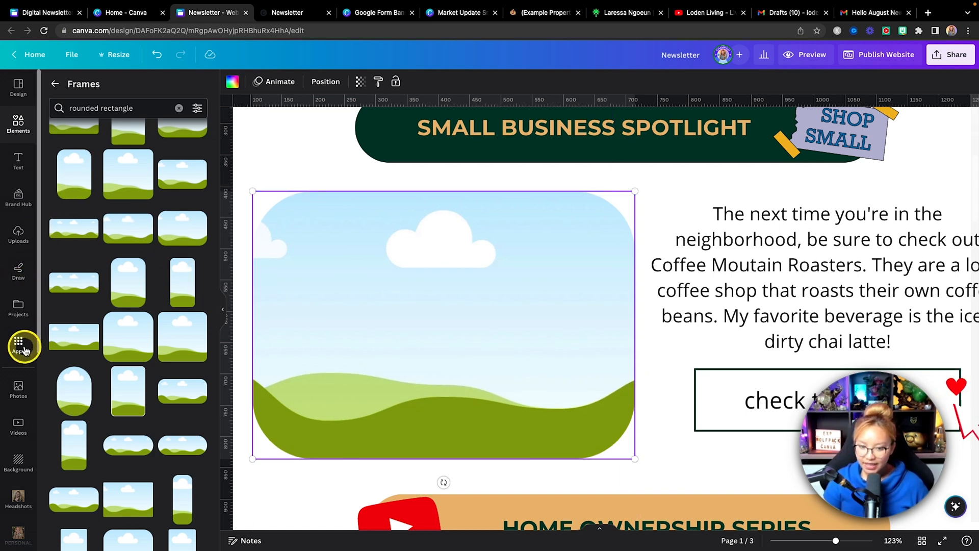
Step: Fill the rounded frame with the recently used coffee shop counter photo and lock its position
click(18, 390)
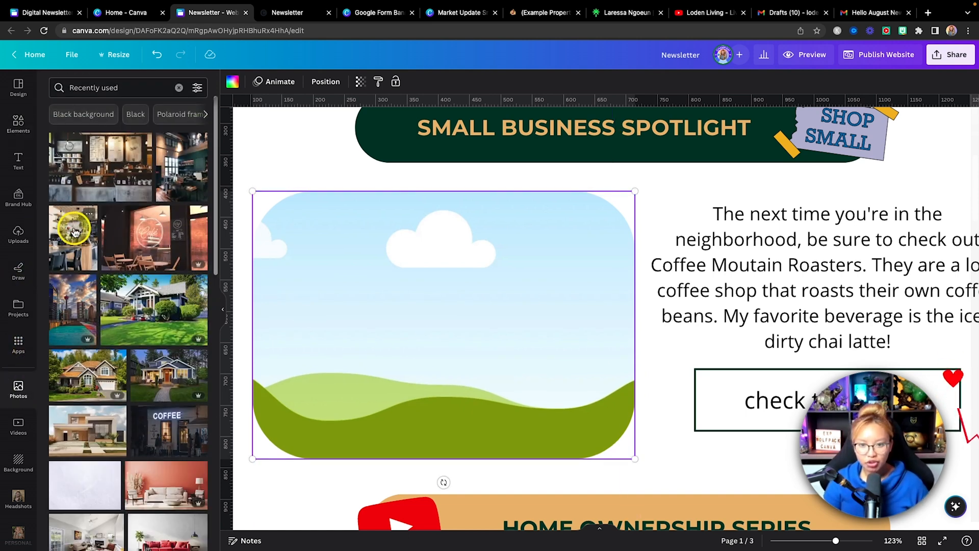
drag(126, 179, 536, 300)
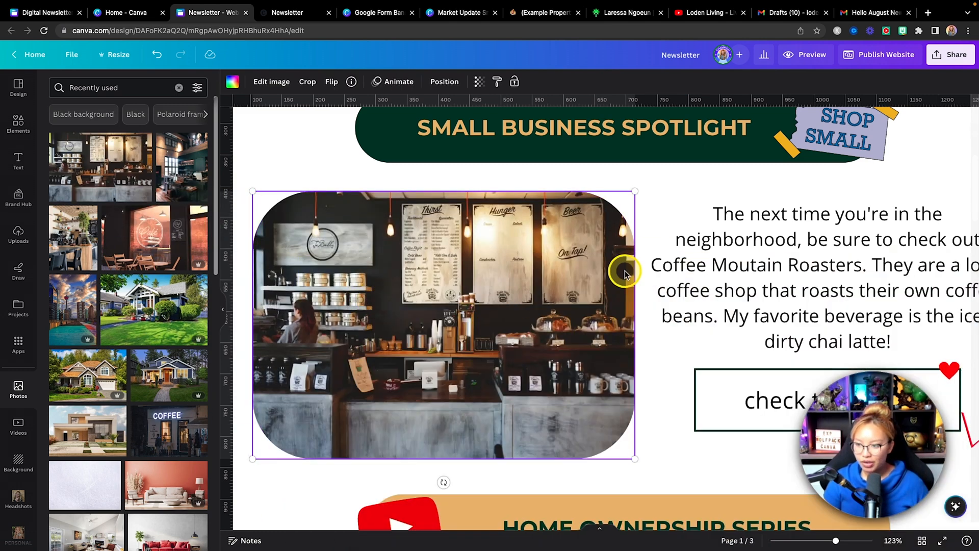
click(515, 82)
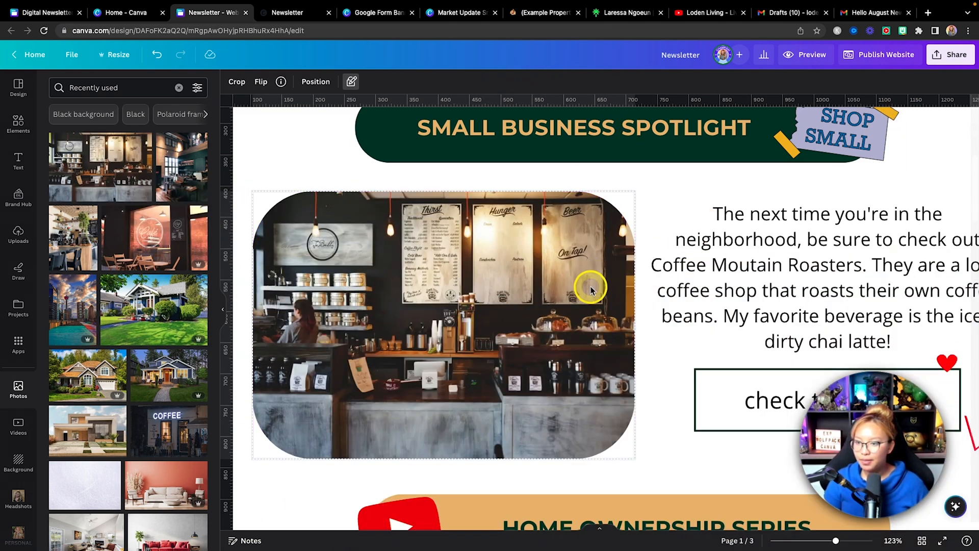
click(770, 262)
key(super+0)
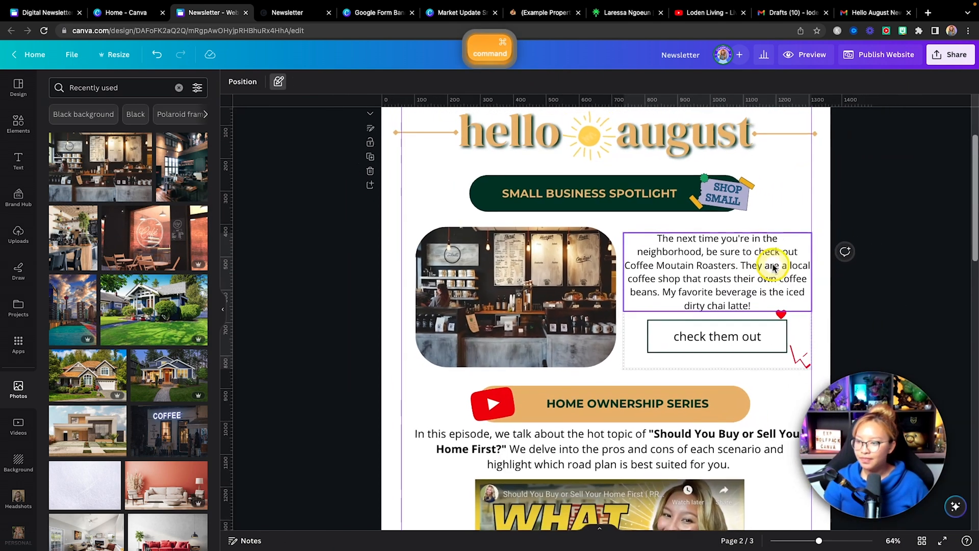
Step: Unlock the coffee shop photo to enlarge it out to the page's left margin guide, and lock its position again
click(521, 284)
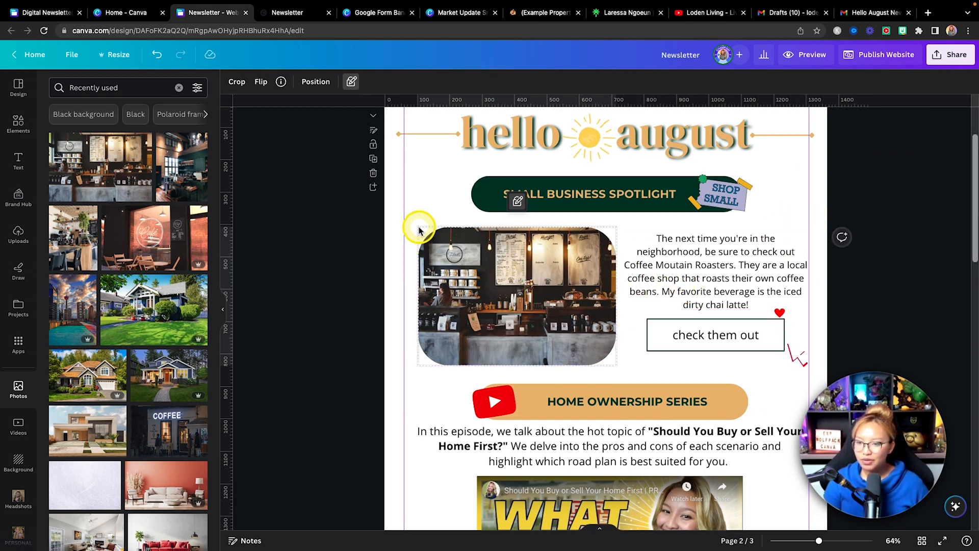
click(351, 82)
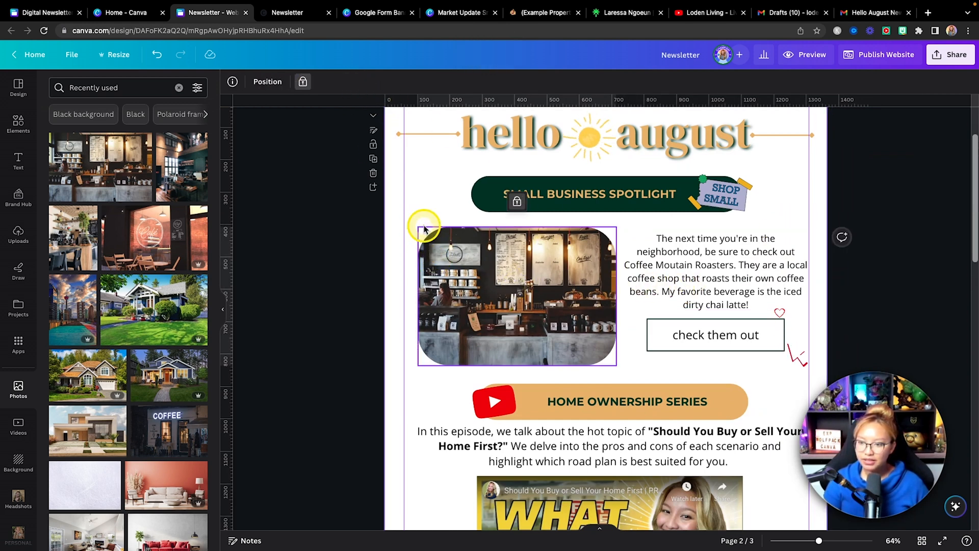
click(303, 83)
drag(416, 224, 404, 220)
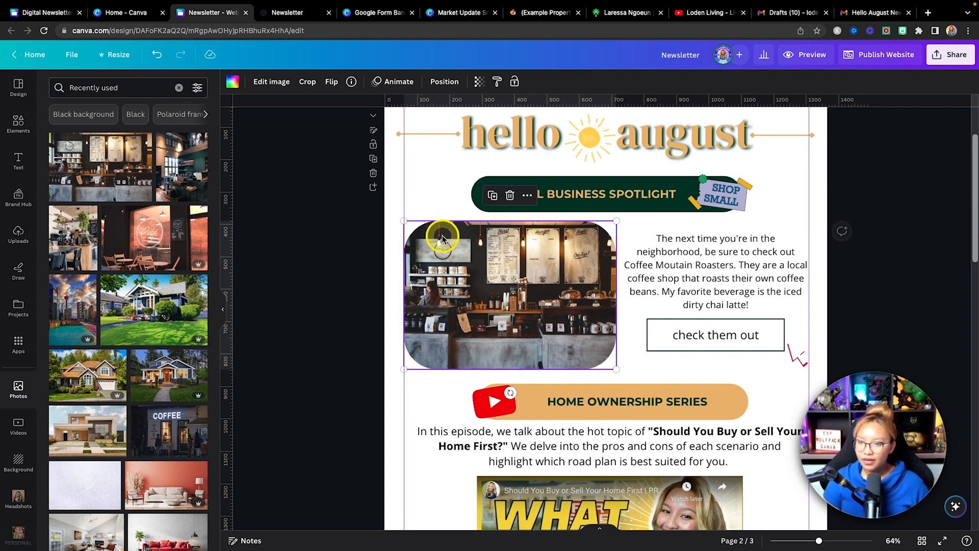
click(515, 81)
Step: Preview the Small Business Spotlight section in the mobile view and return to the editor
click(804, 55)
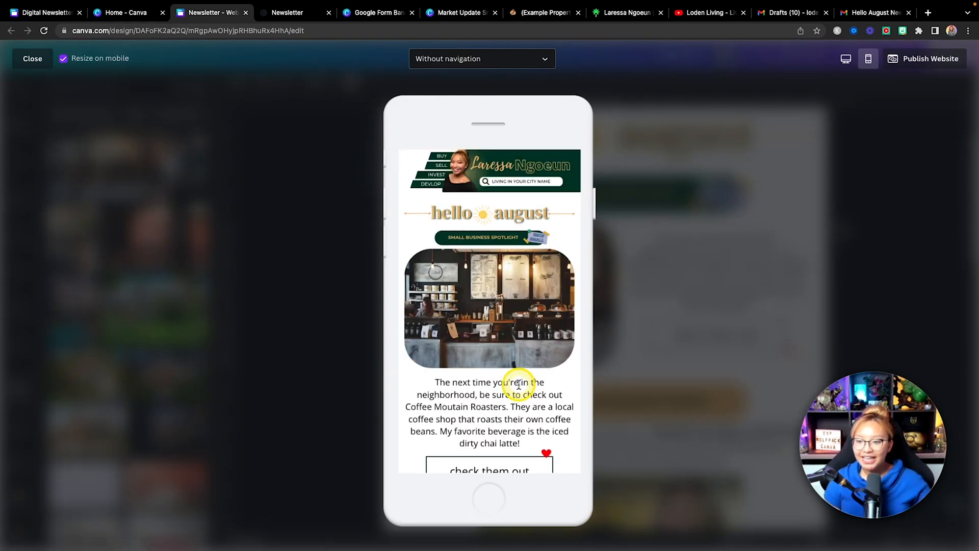
scroll(518, 384, down, 2)
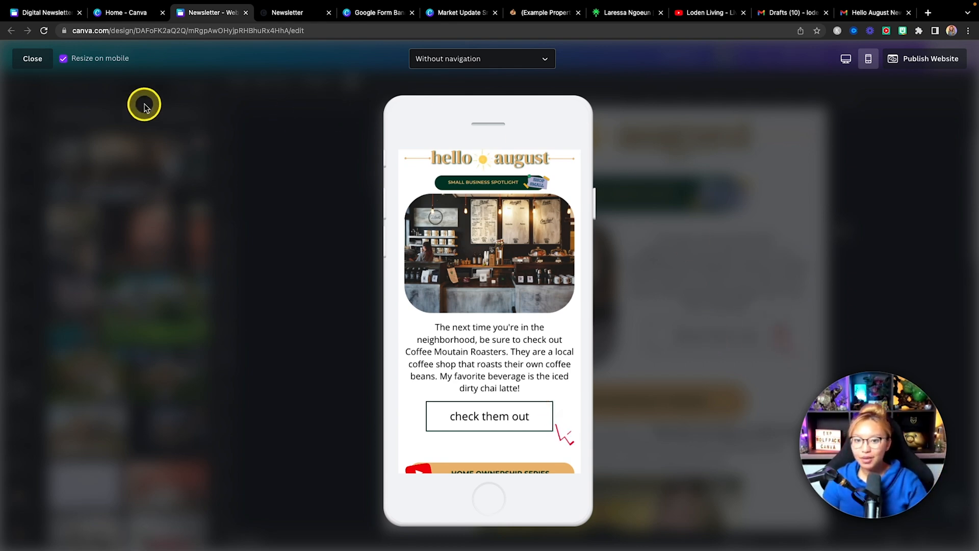
click(24, 62)
scroll(574, 224, up, 3)
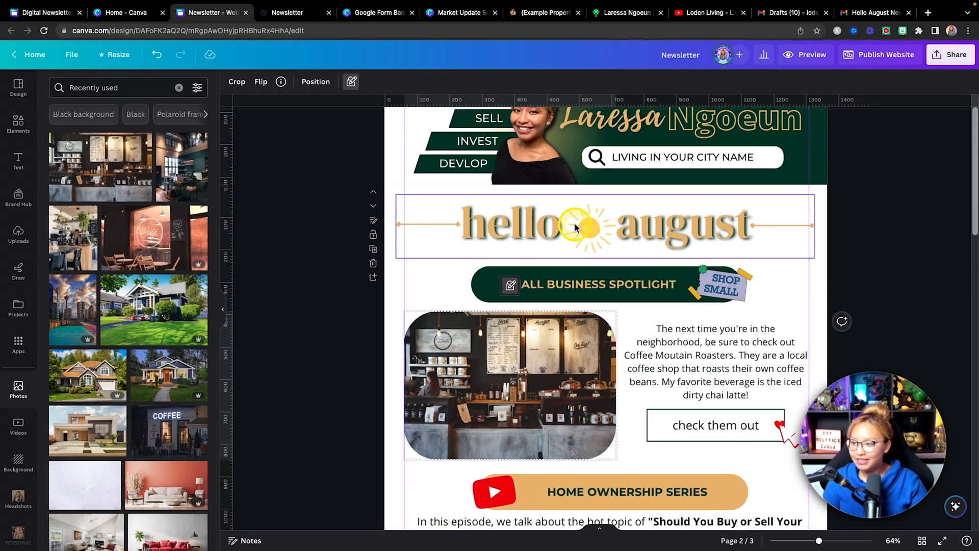
Step: Republish the newsletter website to its existing address, keeping the browser tab title "Newsletter" and its current icon
click(888, 58)
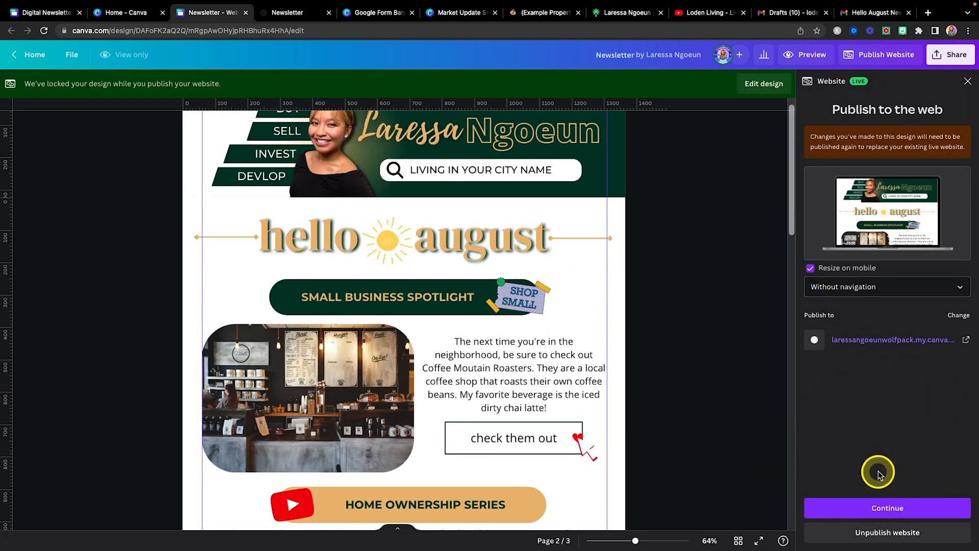
click(876, 509)
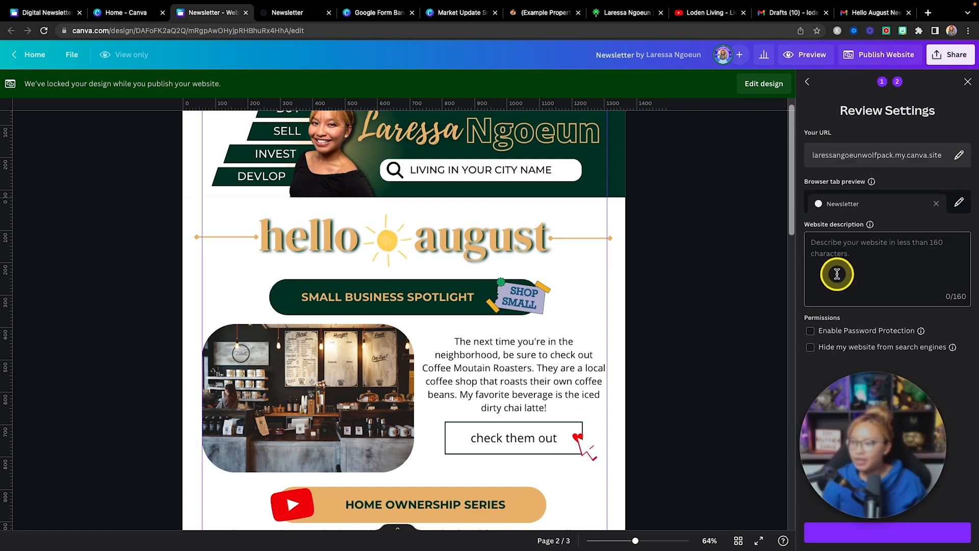
click(959, 202)
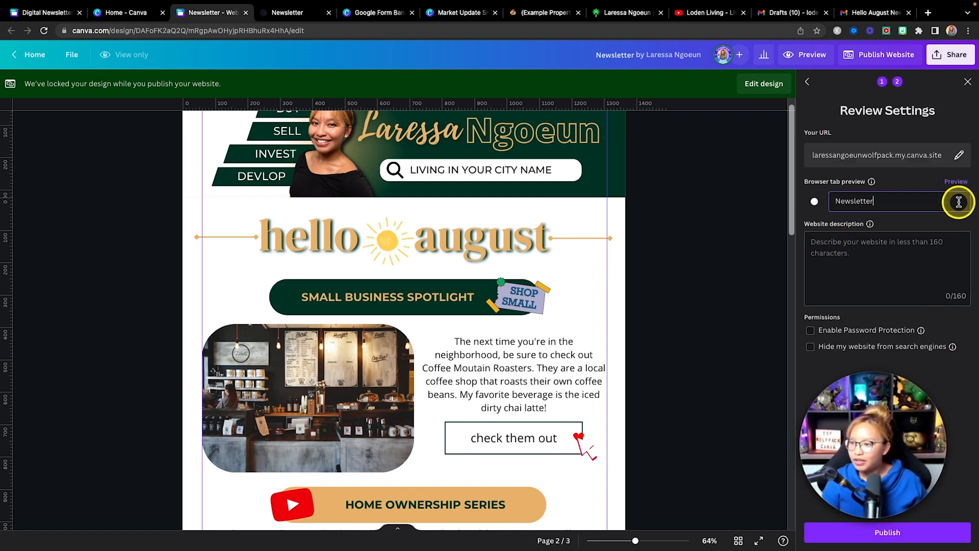
click(816, 202)
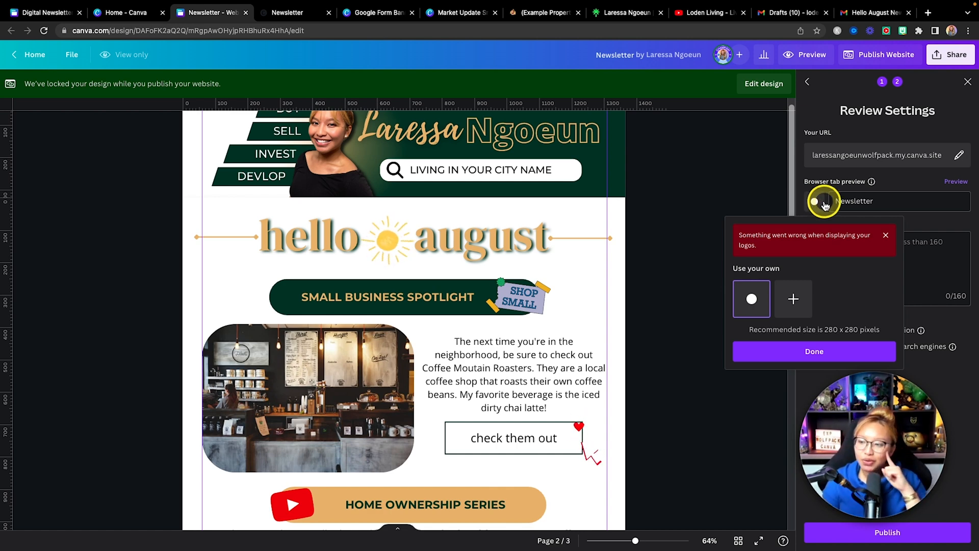
click(942, 220)
click(851, 530)
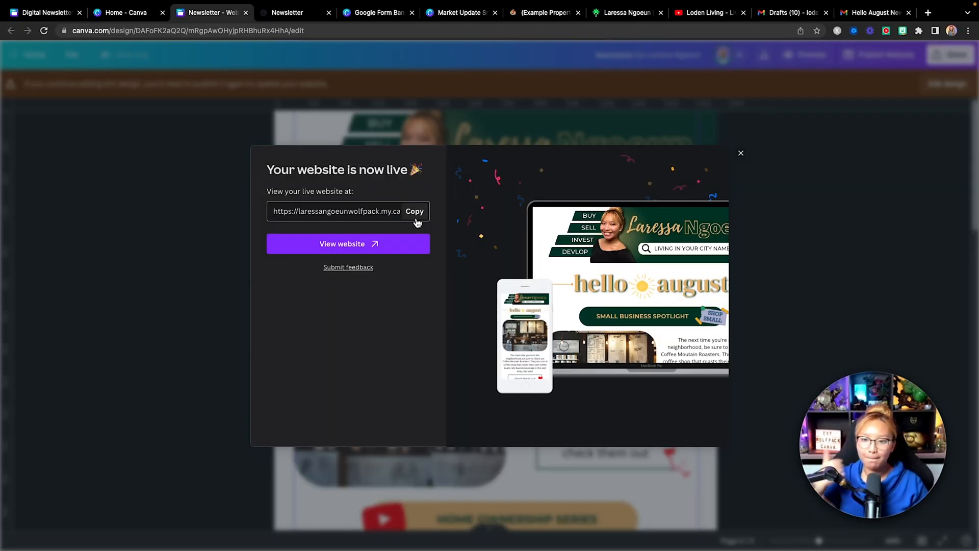
click(741, 154)
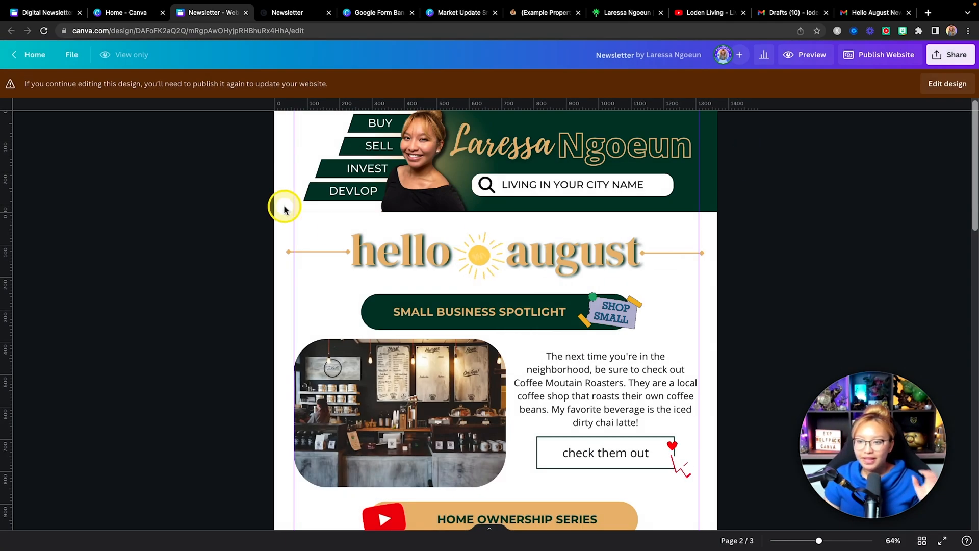
Step: Open the design's download options and choose PDF Print as the file type
scroll(359, 235, up, 1)
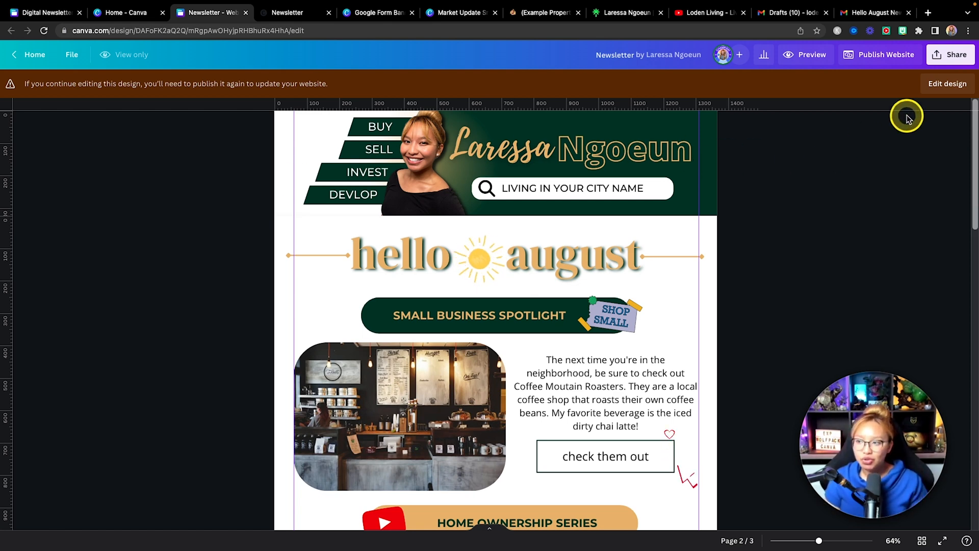
click(949, 55)
click(819, 315)
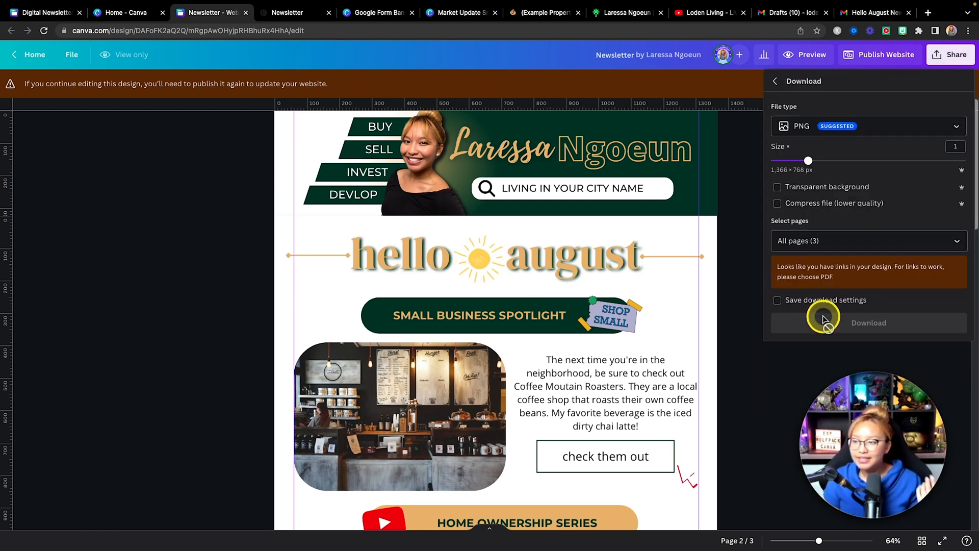
click(801, 134)
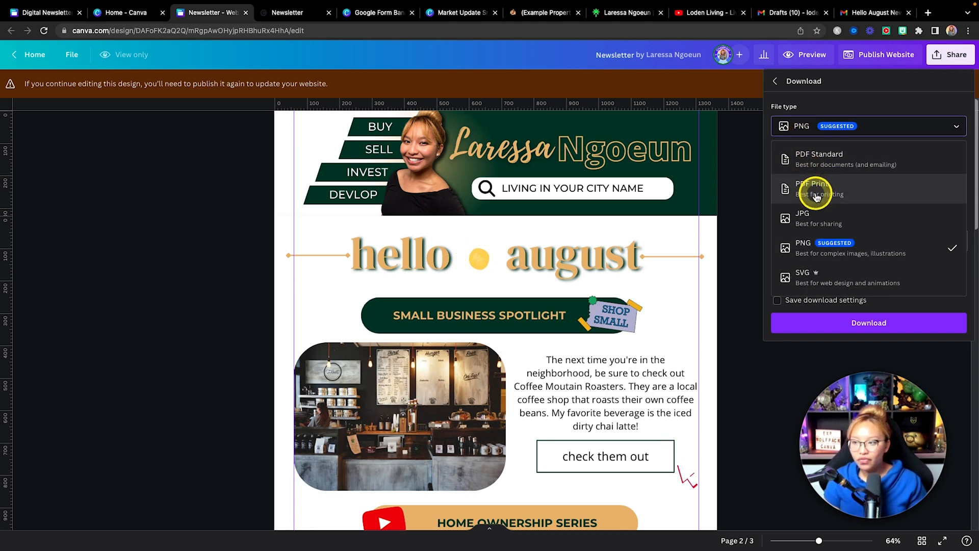
click(815, 188)
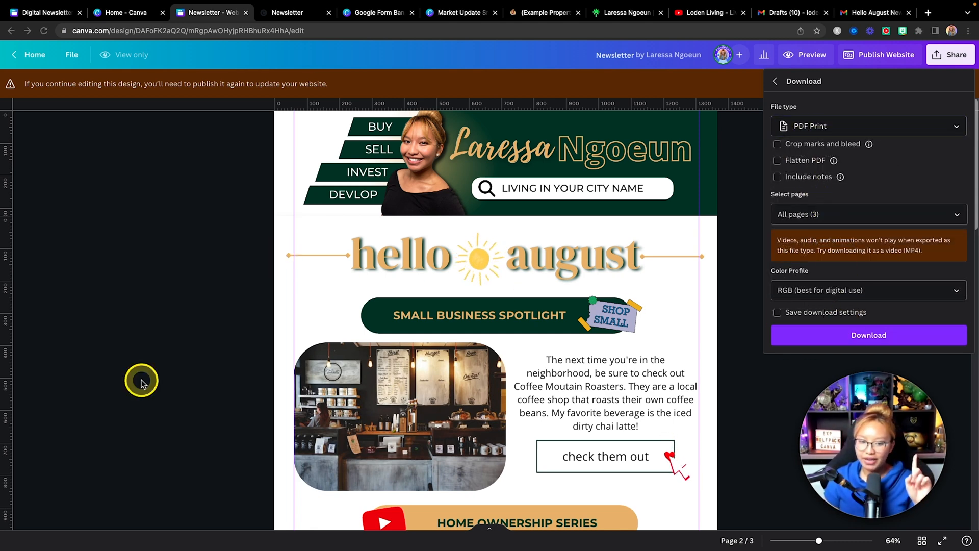
Step: Switch to Preview, look through the practice newsletter PDF, and check where the "follow them on IG" link leads
key(ctrl+Left)
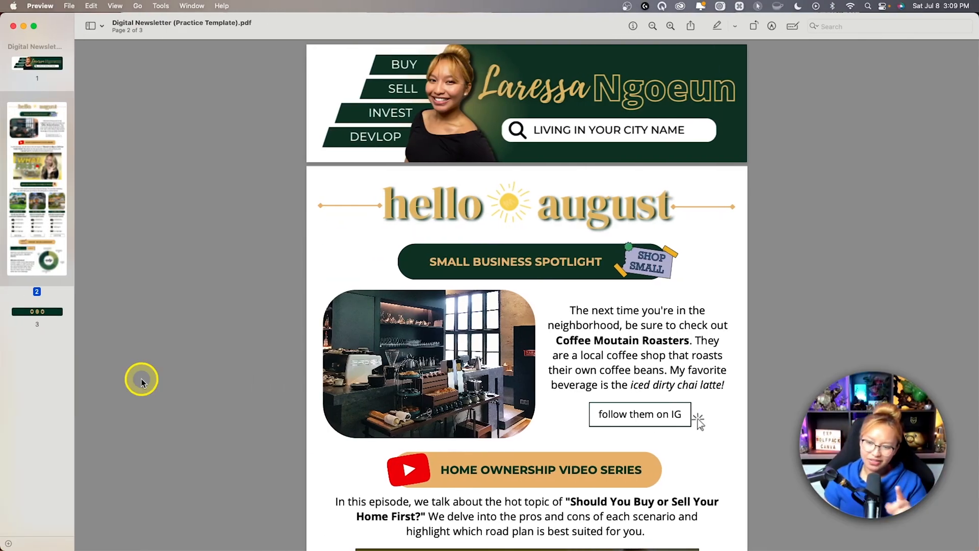
scroll(159, 363, down, 15)
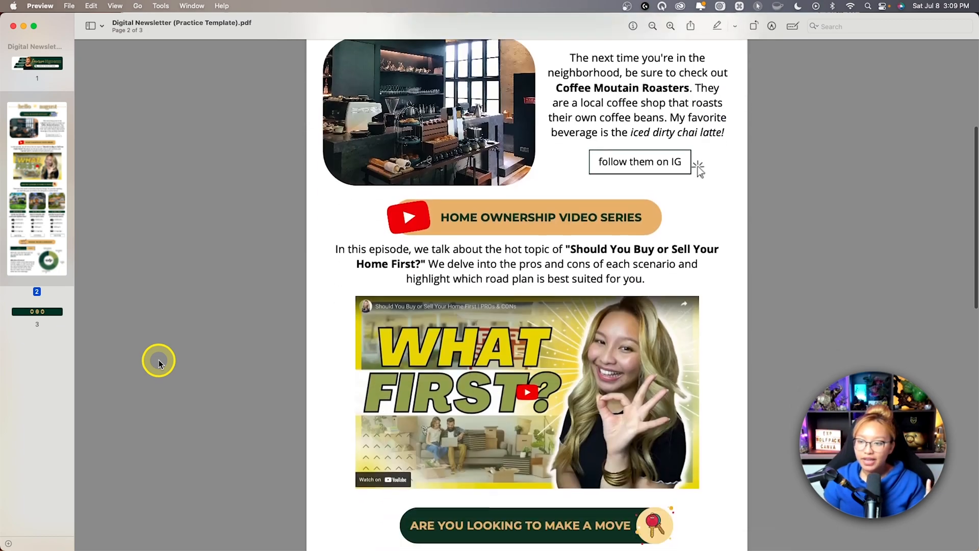
scroll(158, 360, down, 5)
scroll(158, 359, up, 15)
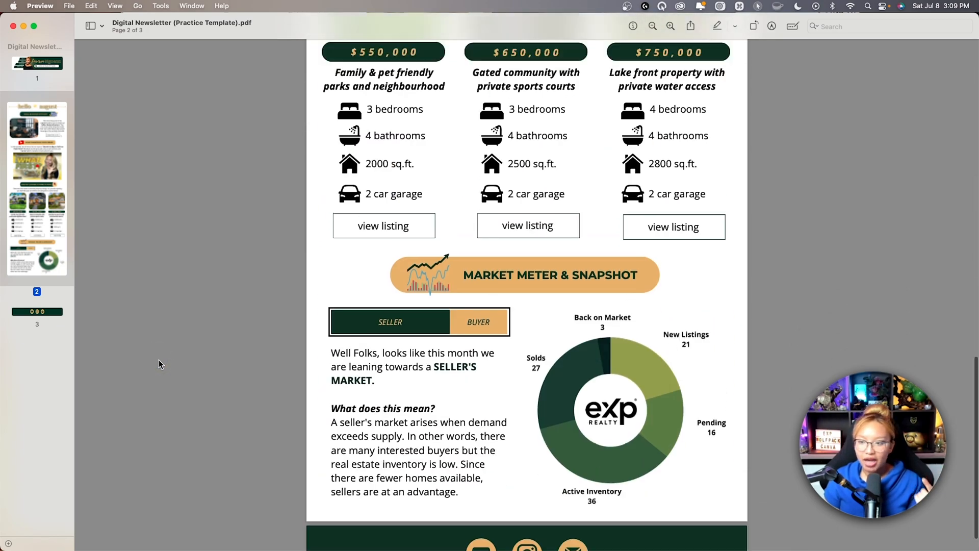
scroll(158, 360, up, 6)
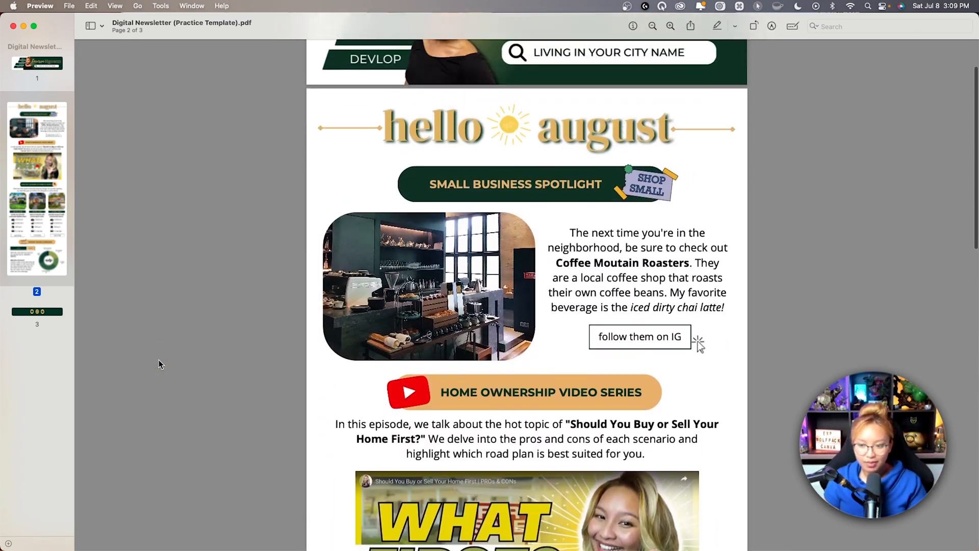
scroll(655, 342, down, 3)
click(635, 267)
click(522, 314)
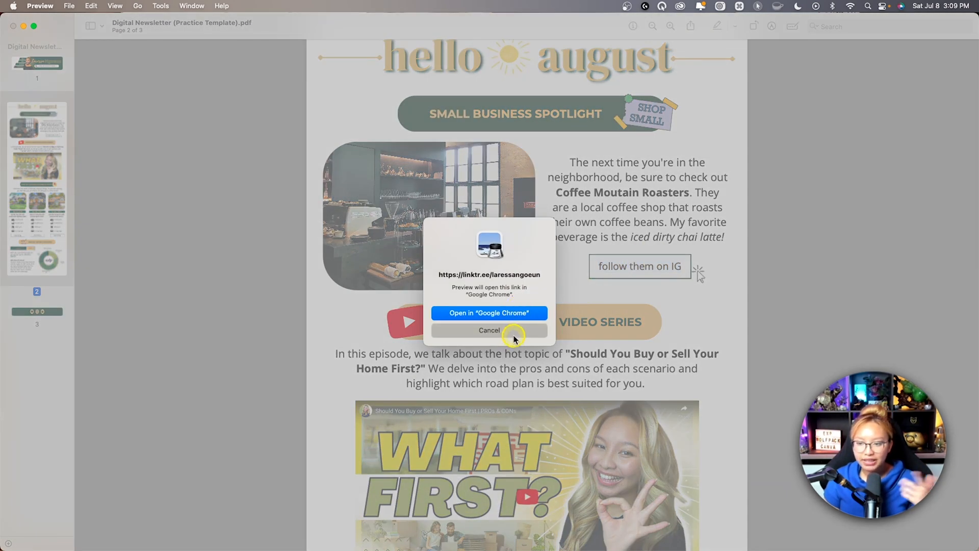
scroll(526, 405, down, 4)
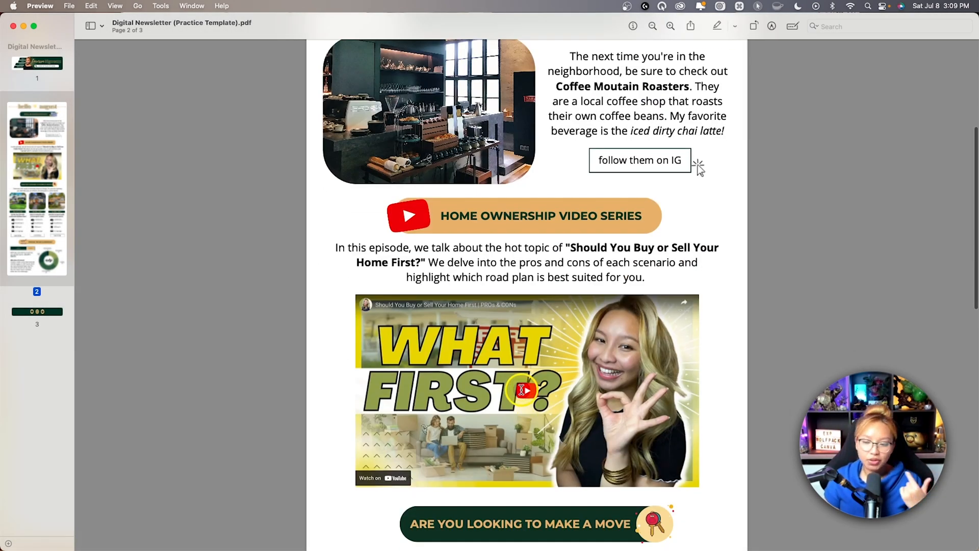
scroll(522, 390, down, 20)
scroll(478, 283, down, 5)
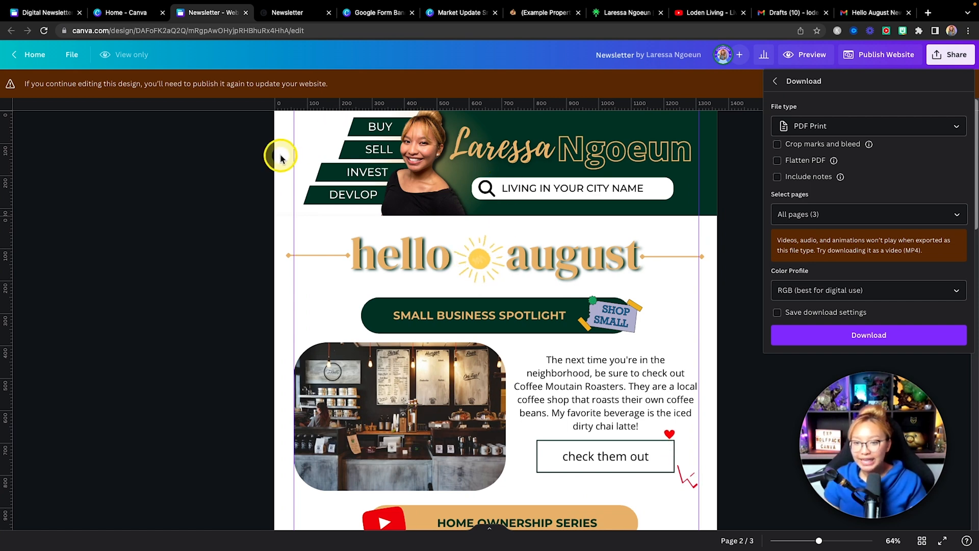
Step: Leave the download options, reload the live newsletter site, and copy its web address
click(224, 168)
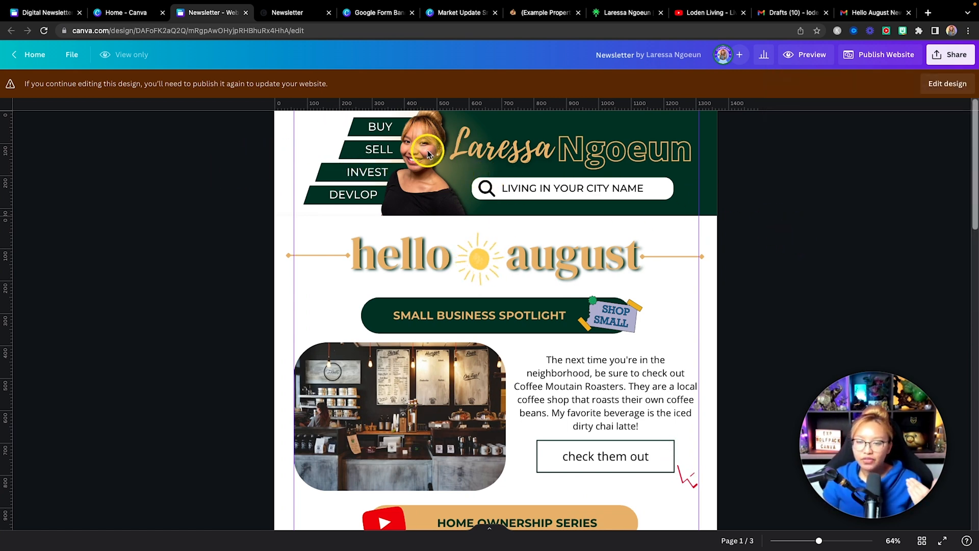
click(288, 12)
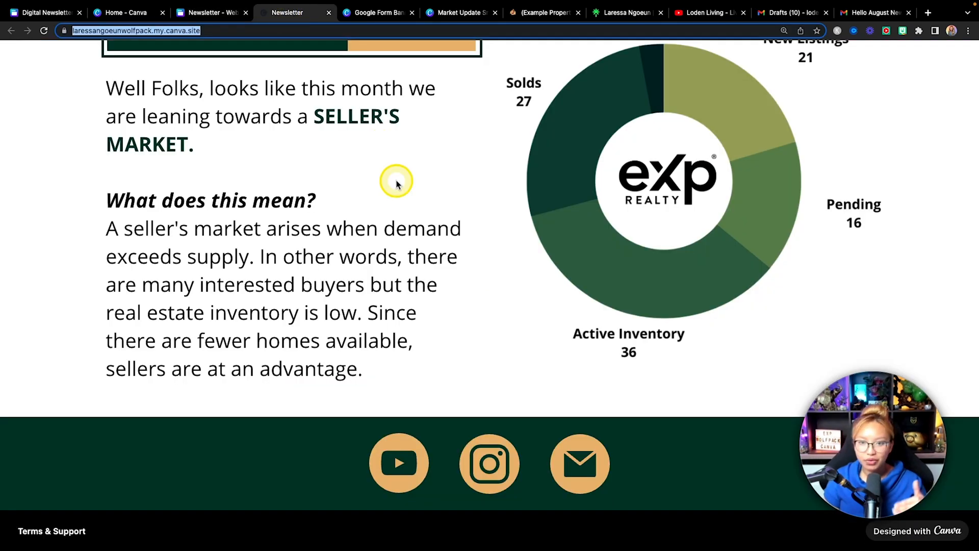
scroll(394, 181, up, 15)
key(Return)
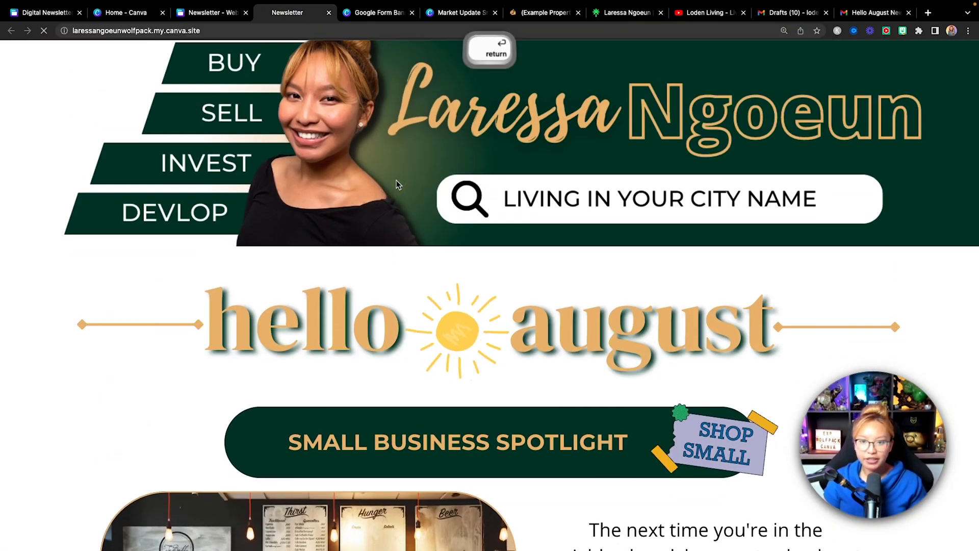
click(125, 31)
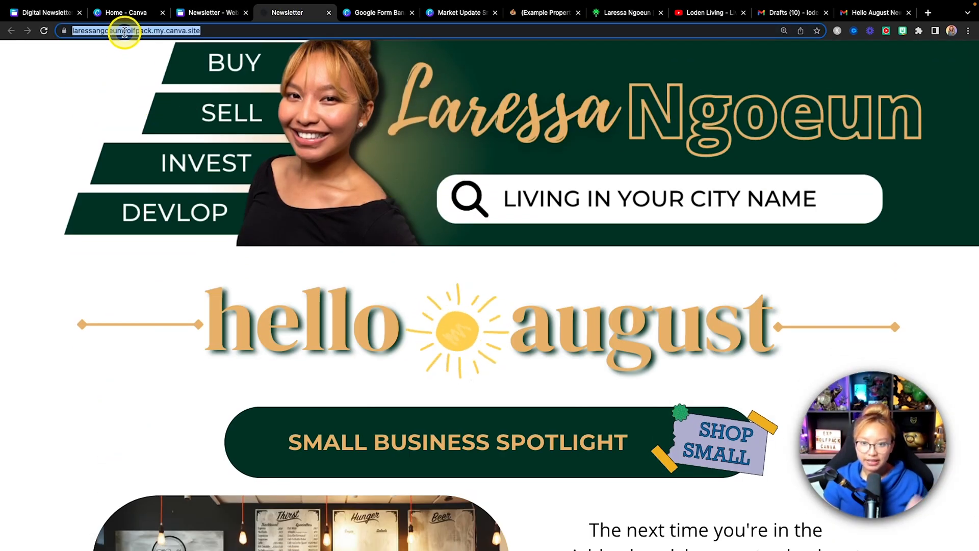
key(super+c)
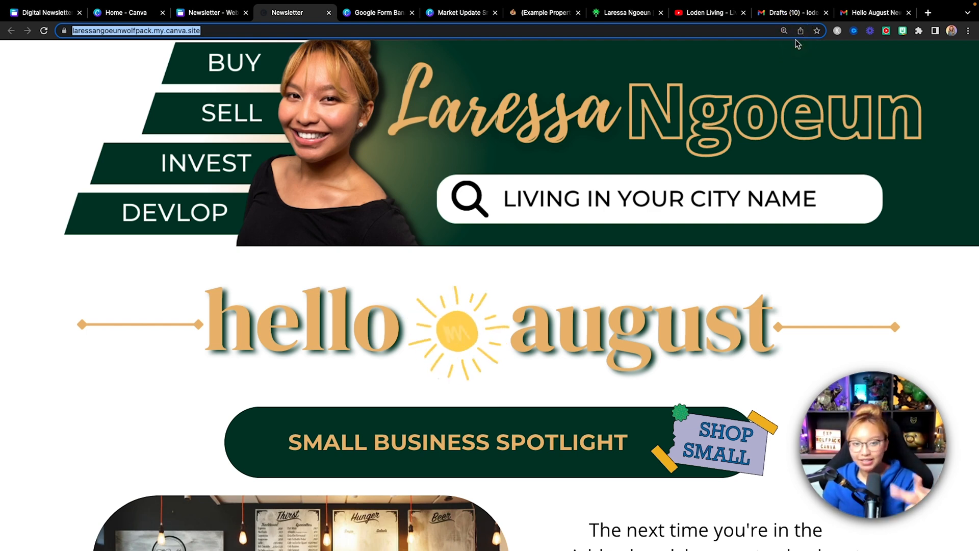
click(799, 67)
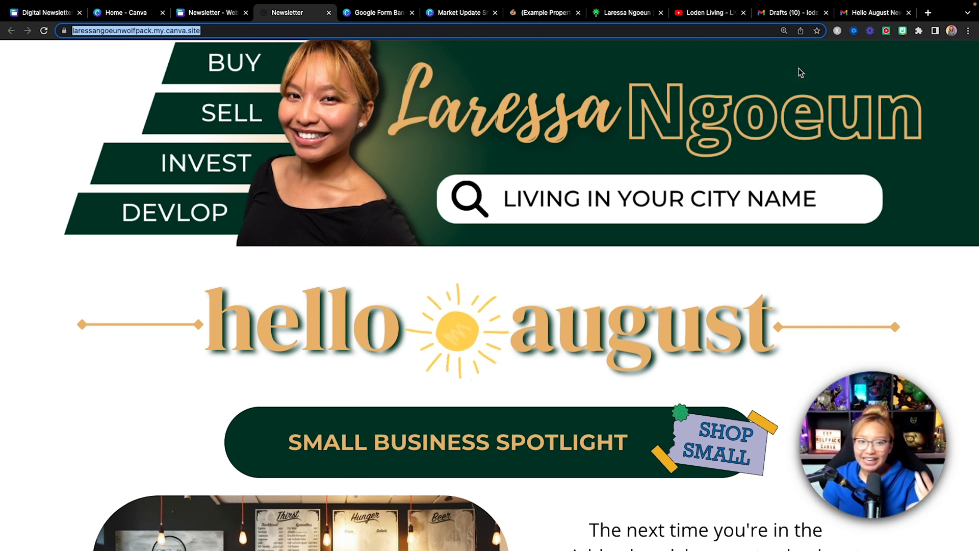
Step: Switch to the Gmail draft "Hello AUGUST [Digital Newsletter]" and inspect the link behind the highlighted "AUGUST NEWSLETTER" text
click(797, 14)
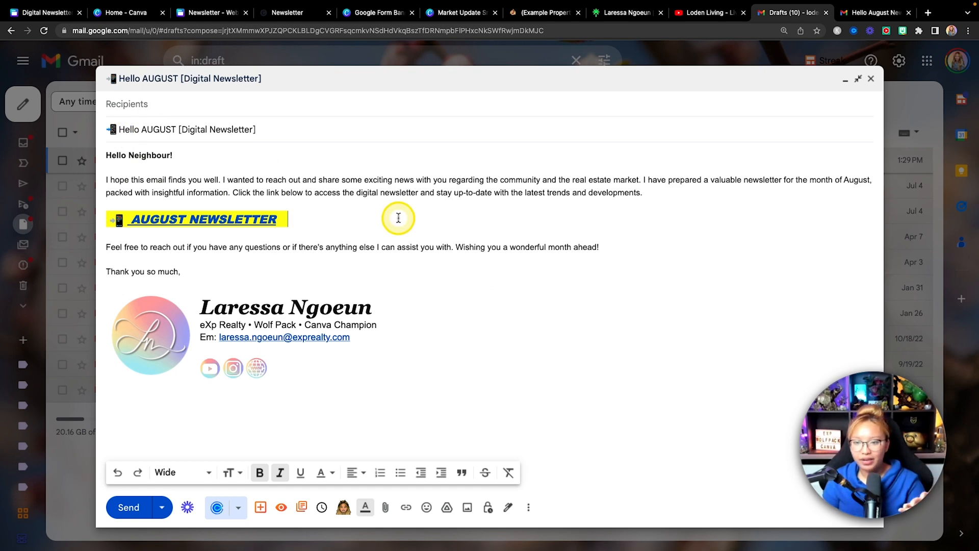
drag(319, 220, 113, 221)
click(199, 221)
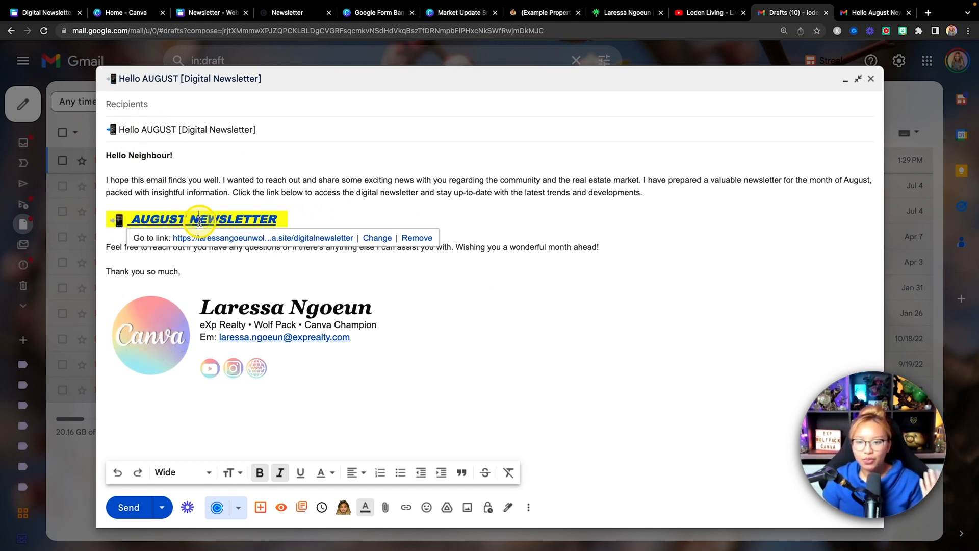
Step: Insert a new line with the mobile phone arrow emoji below the highlighted "AUGUST NEWSLETTER" link
click(405, 212)
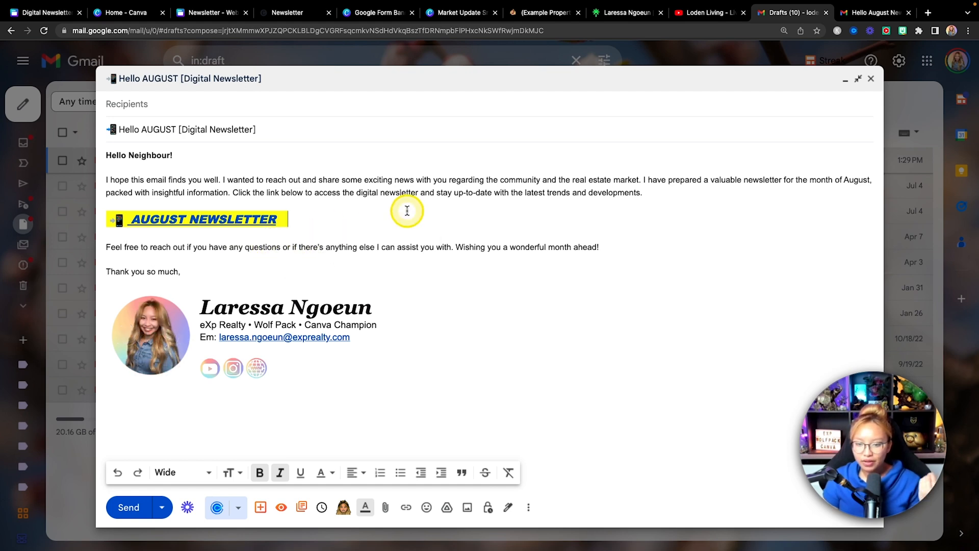
key(Return)
text(A)
key(BackSpace)
key(BackSpace)
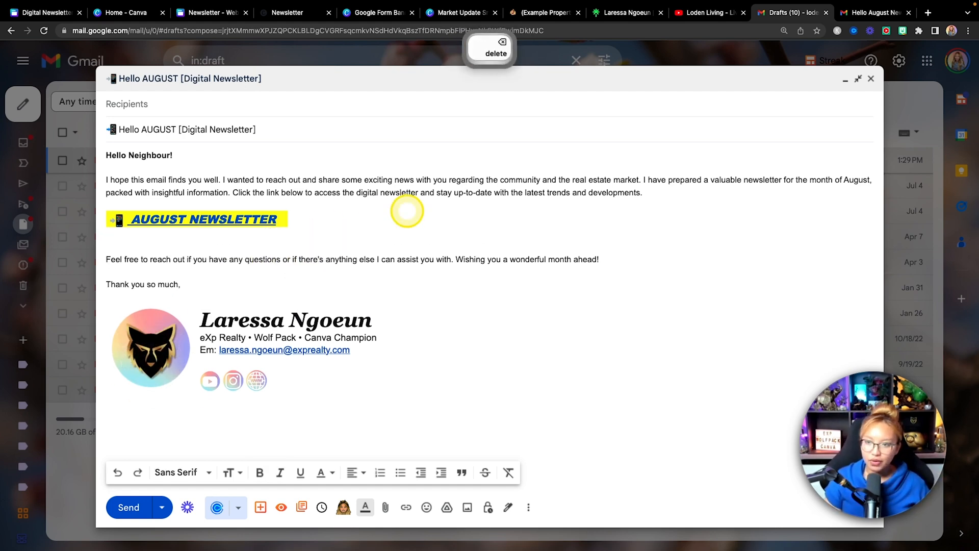
key(Return)
text(A)
key(BackSpace)
key(ctrl+super+space)
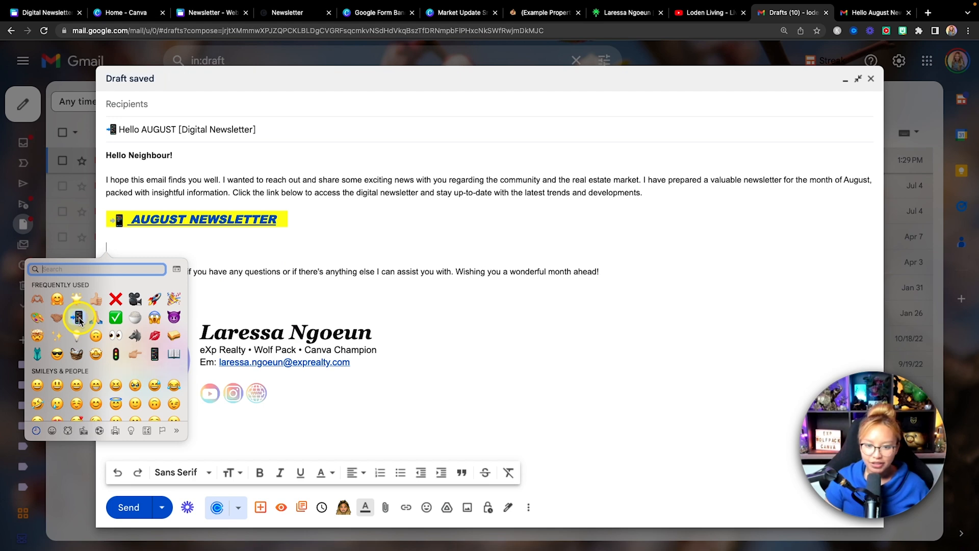
click(170, 234)
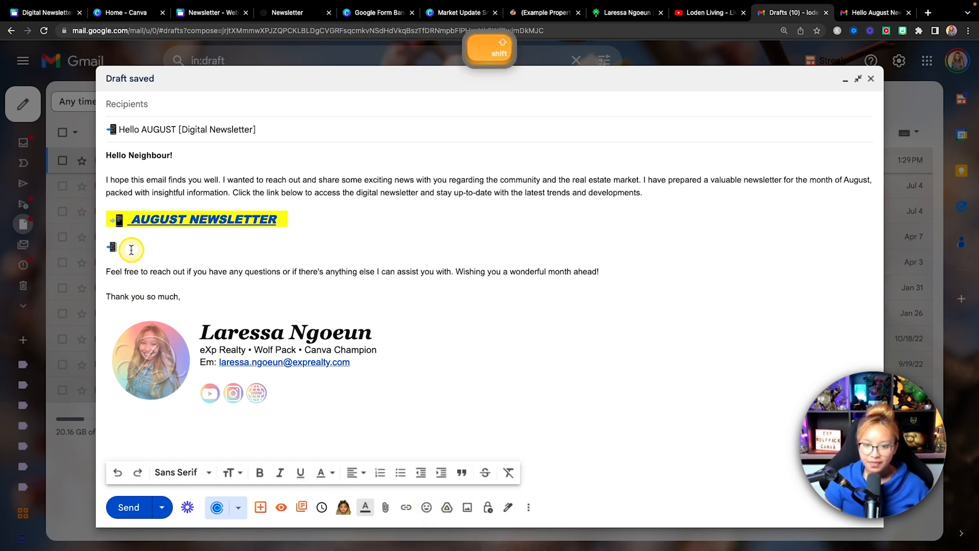
Step: Write "AUGUST NEWSLETTTER" in capitals after the phone emoji
key(Caps_Lock)
text(AUG)
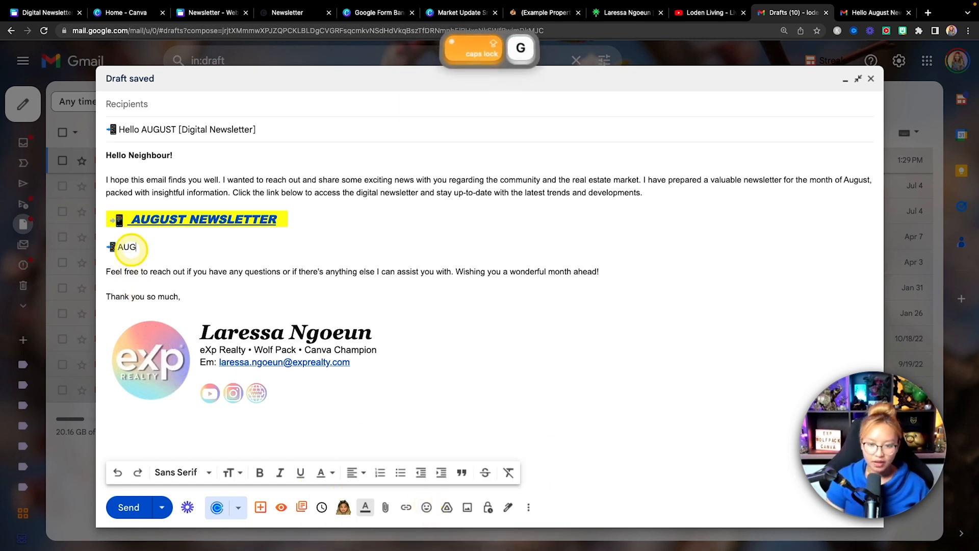
text(UST NEWSLETTTER)
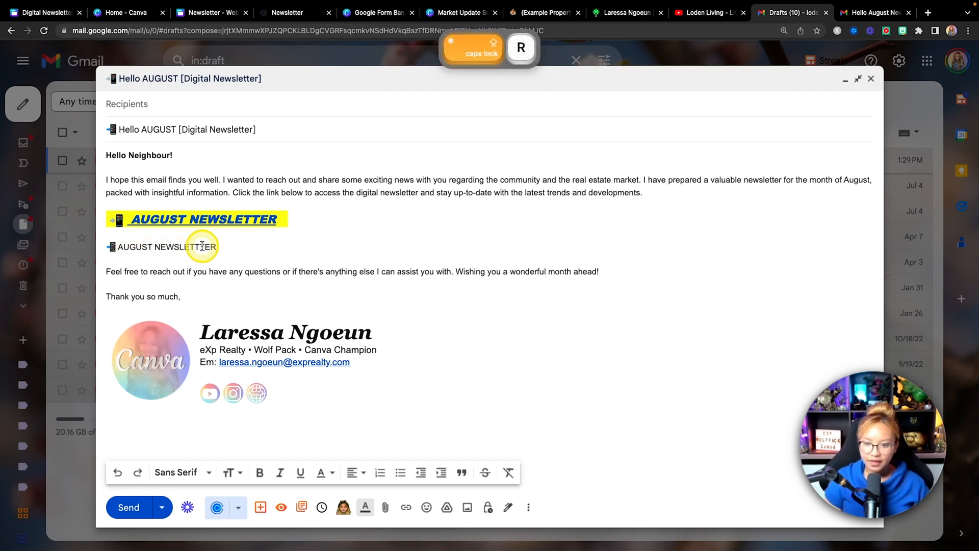
Step: Format the new emoji and newsletter line in the Wide font with italics
drag(219, 246, 114, 247)
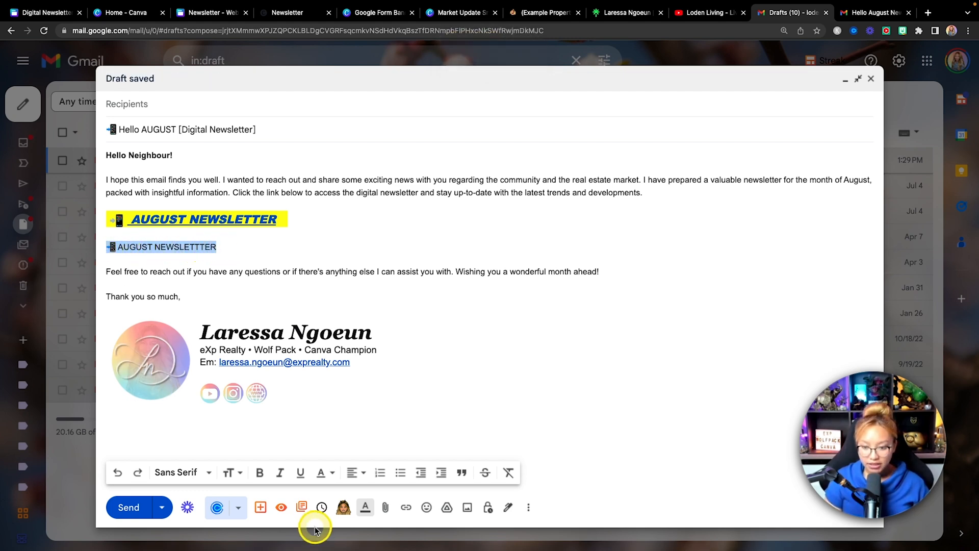
click(192, 473)
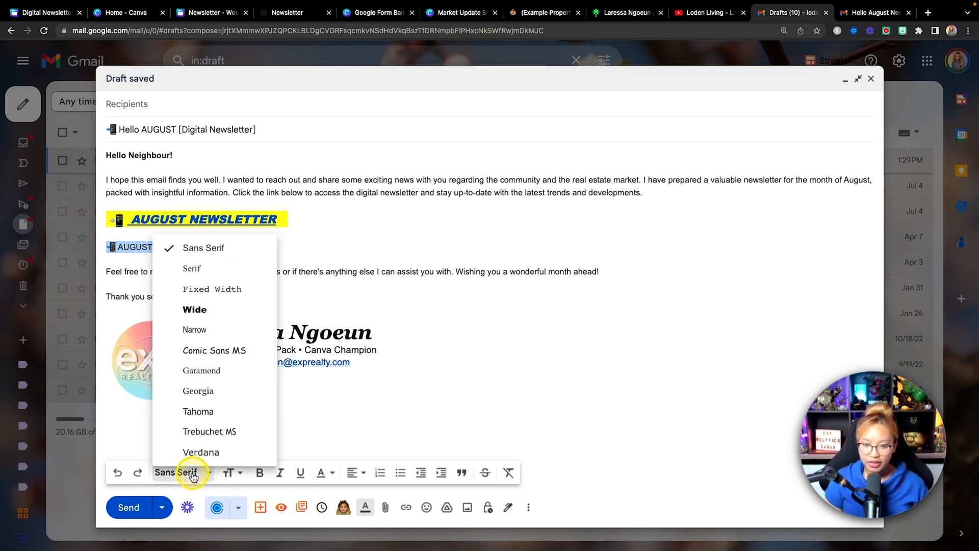
click(209, 311)
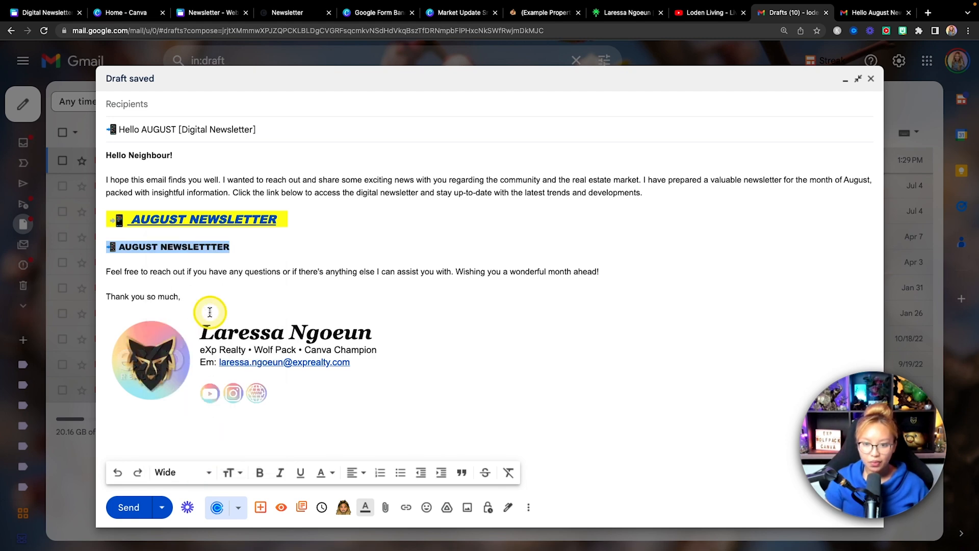
click(282, 474)
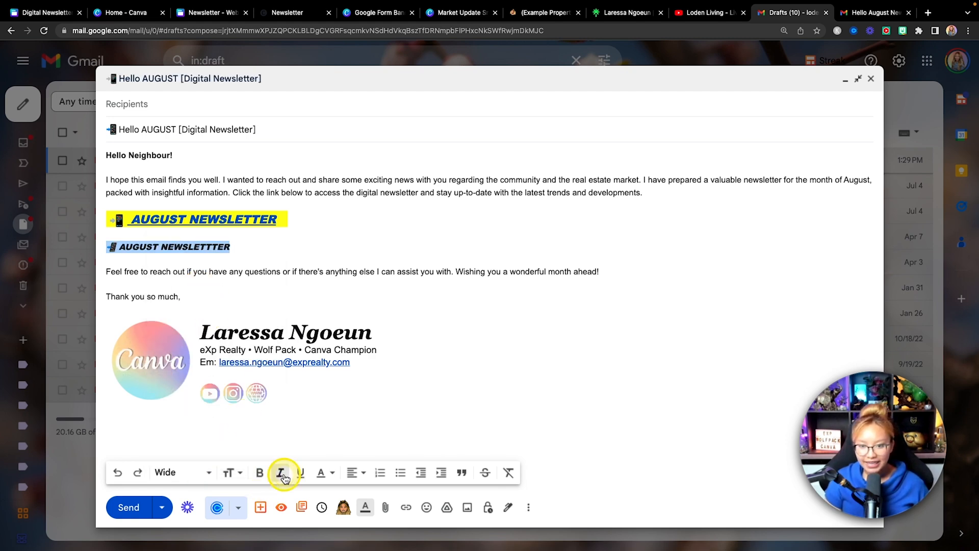
Step: Enlarge the text of the selected "AUGUST NEWSLETTTER" line to match the highlighted newsletter line above it
click(232, 474)
click(268, 432)
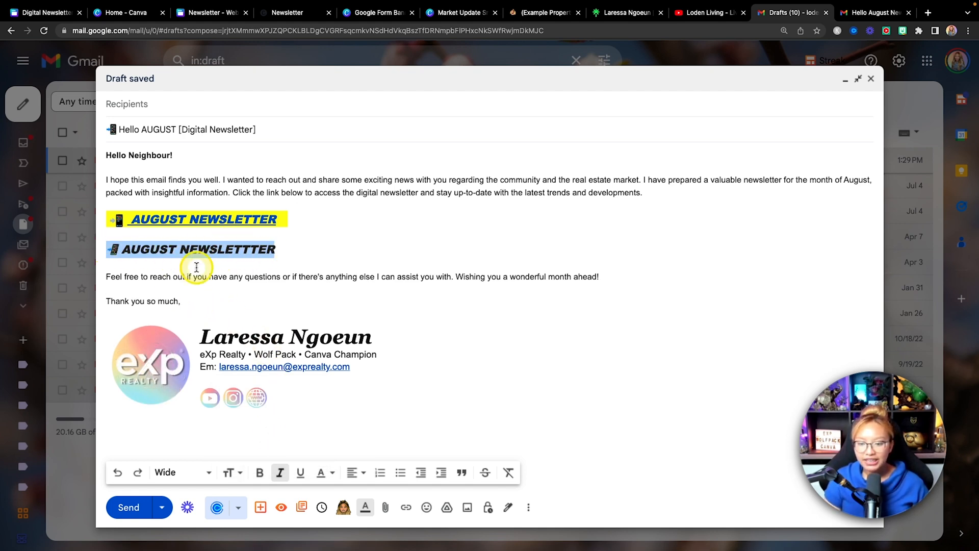
Step: Link the new "AUGUST NEWSLETTTER" line to the live website address copied from the published Newsletter page, and test the link
click(406, 508)
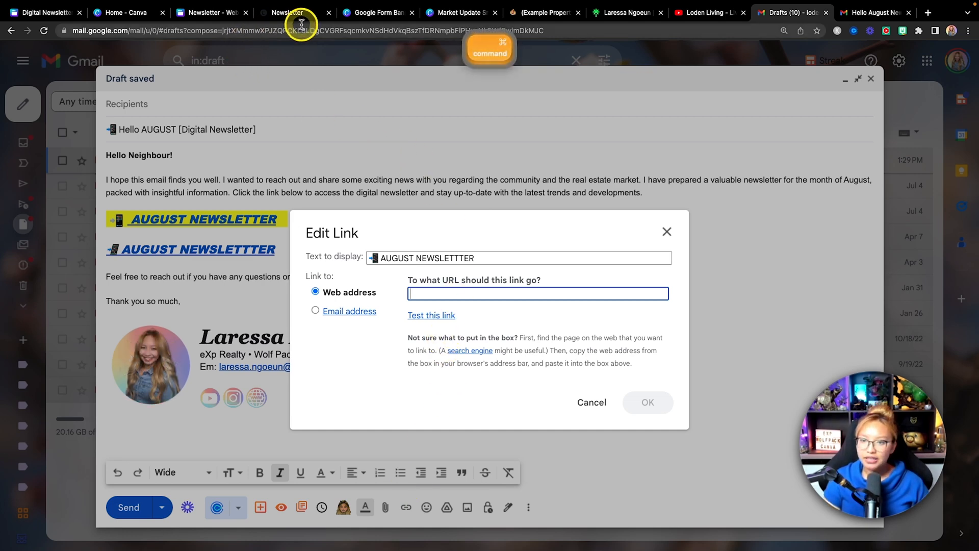
text(https://laressangoeunwolfpack.my.canva.site/)
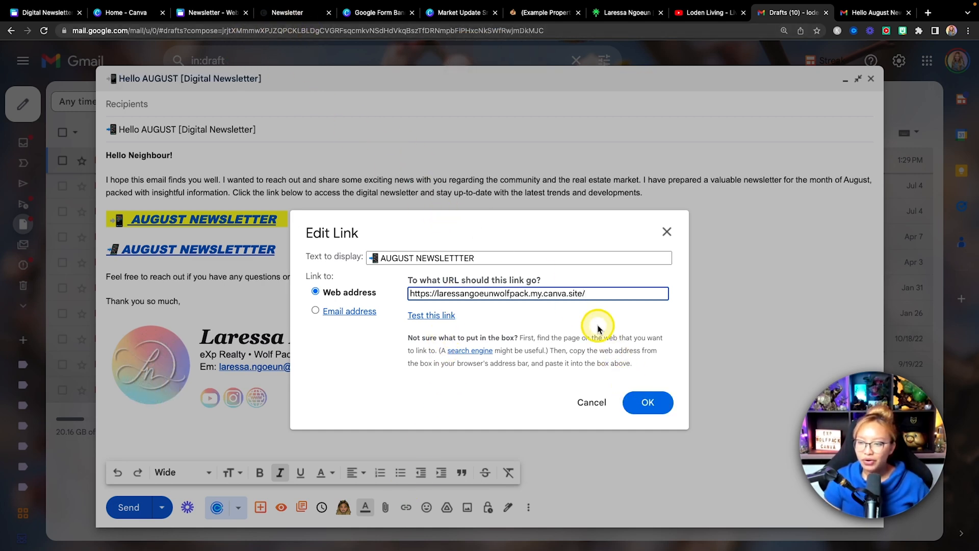
key(super+z)
click(292, 15)
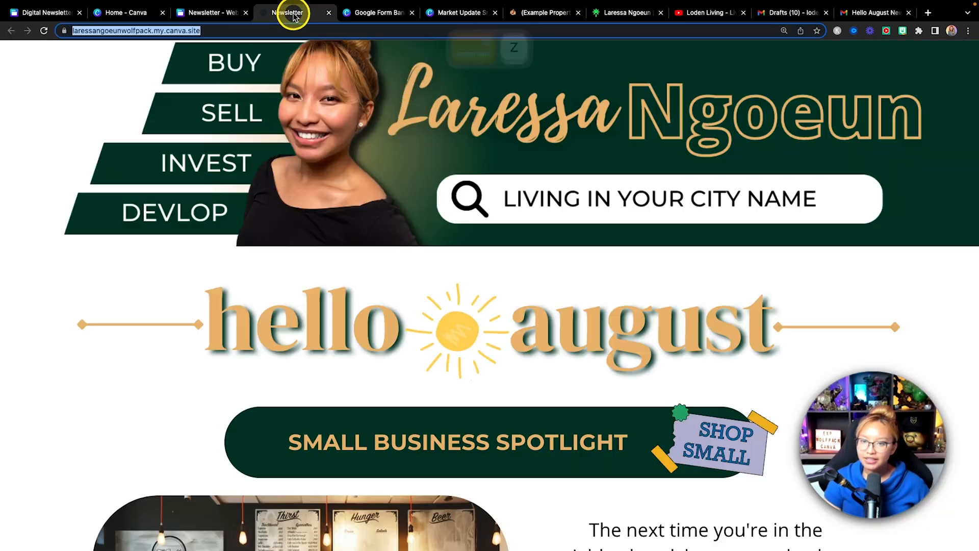
click(158, 30)
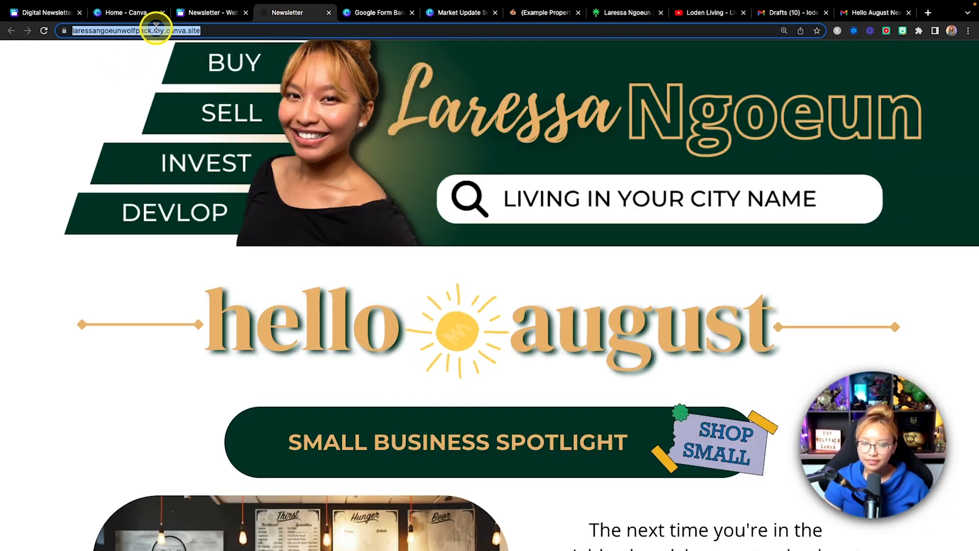
key(super+c)
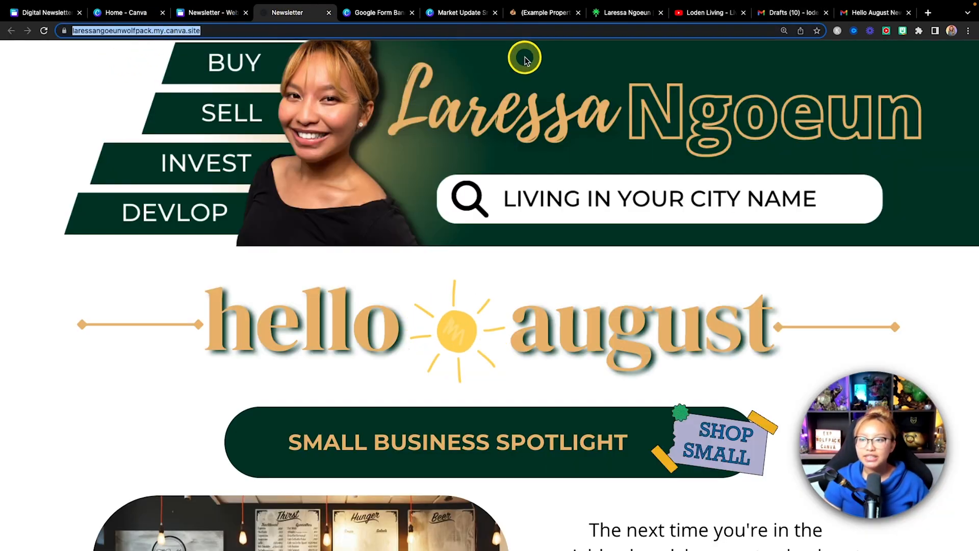
click(799, 15)
key(super+v)
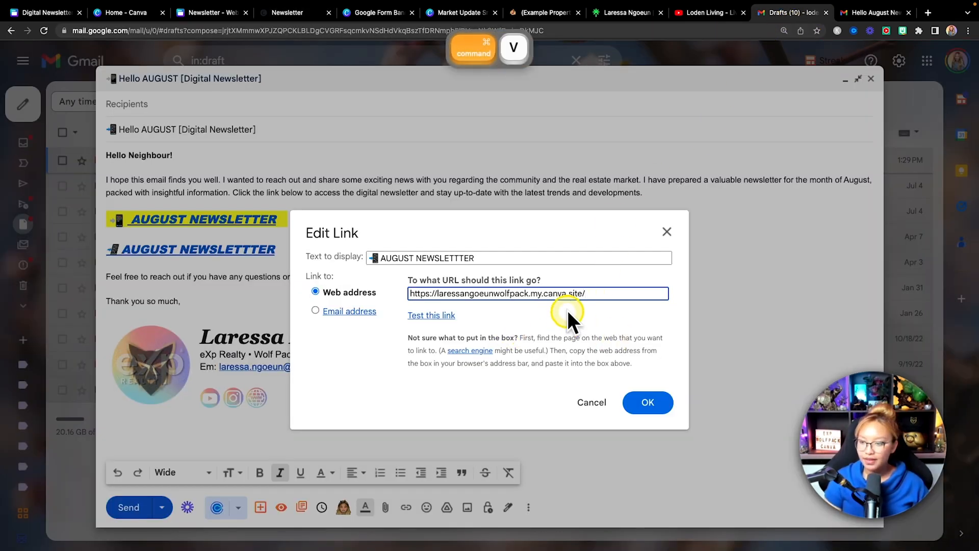
click(648, 402)
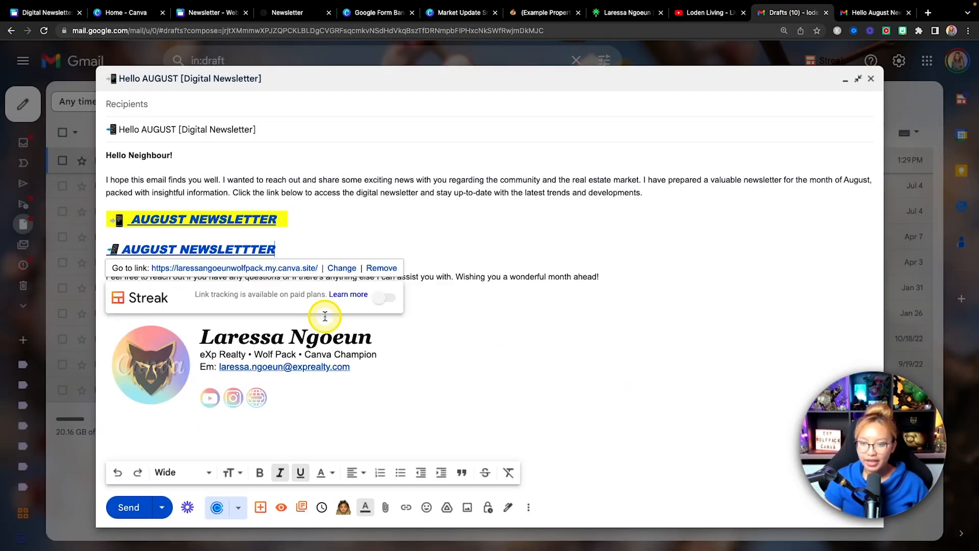
click(244, 269)
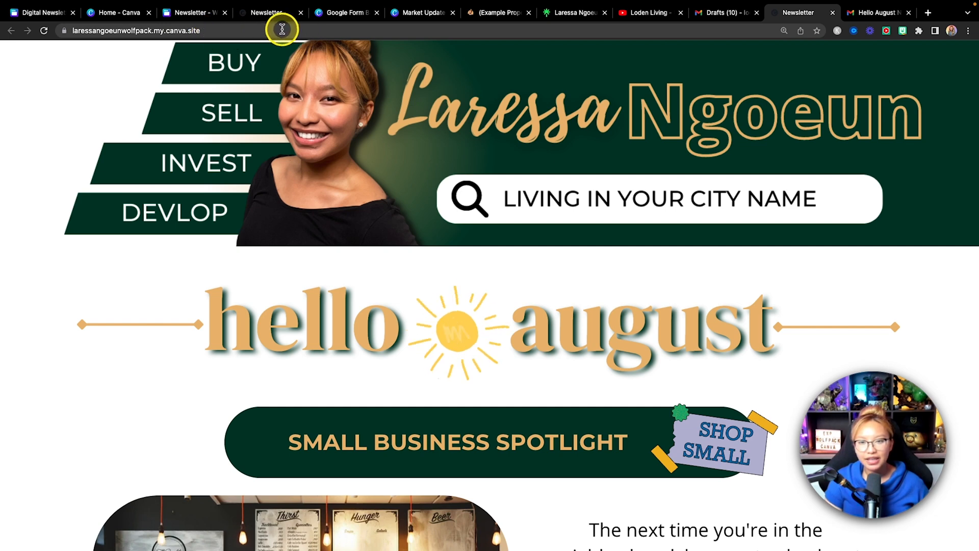
click(834, 13)
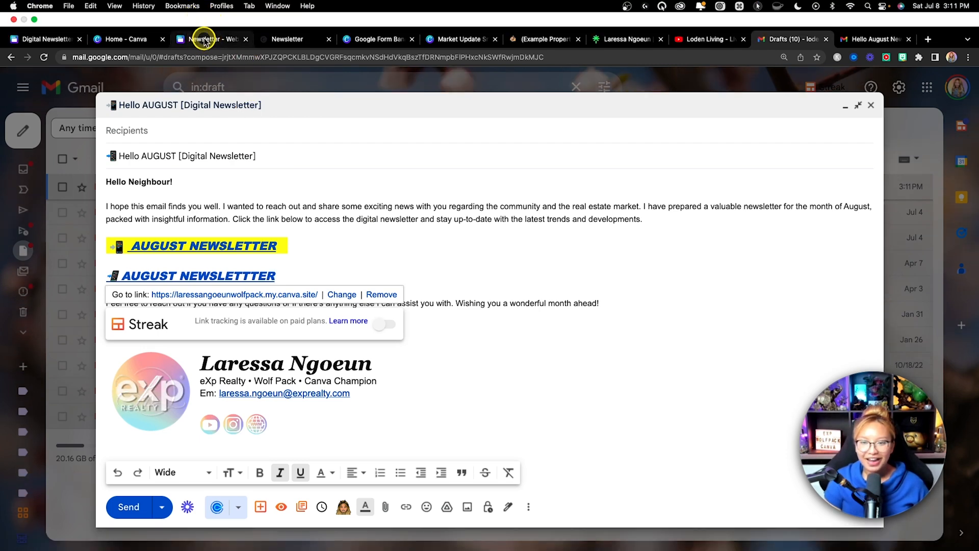
Step: Switch to the Canva Newsletter design and republish the website with "newsletter" as its URL path
click(204, 12)
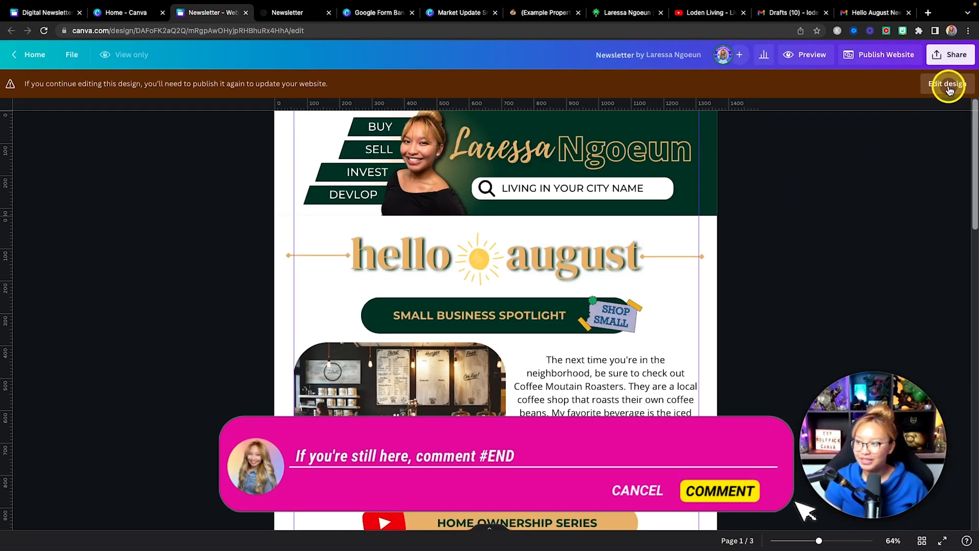
click(948, 86)
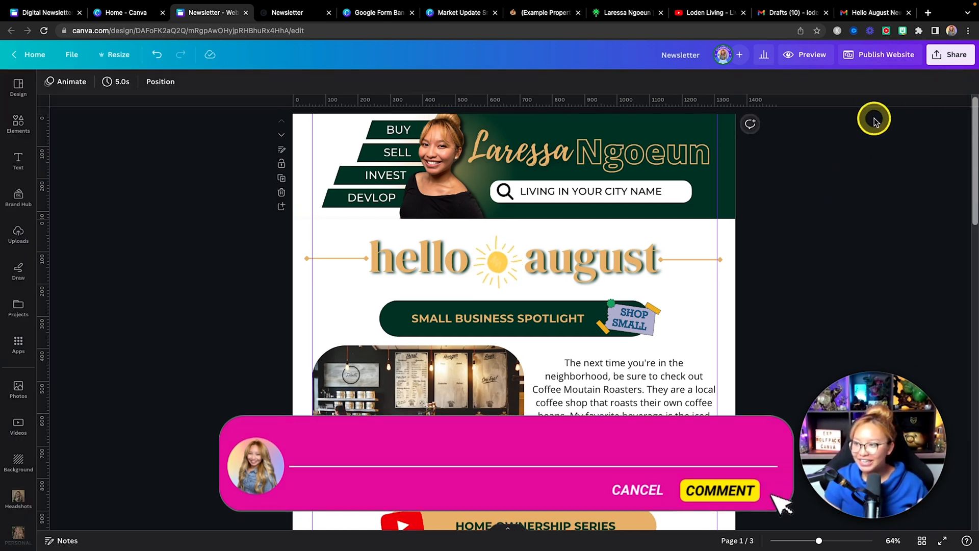
click(873, 56)
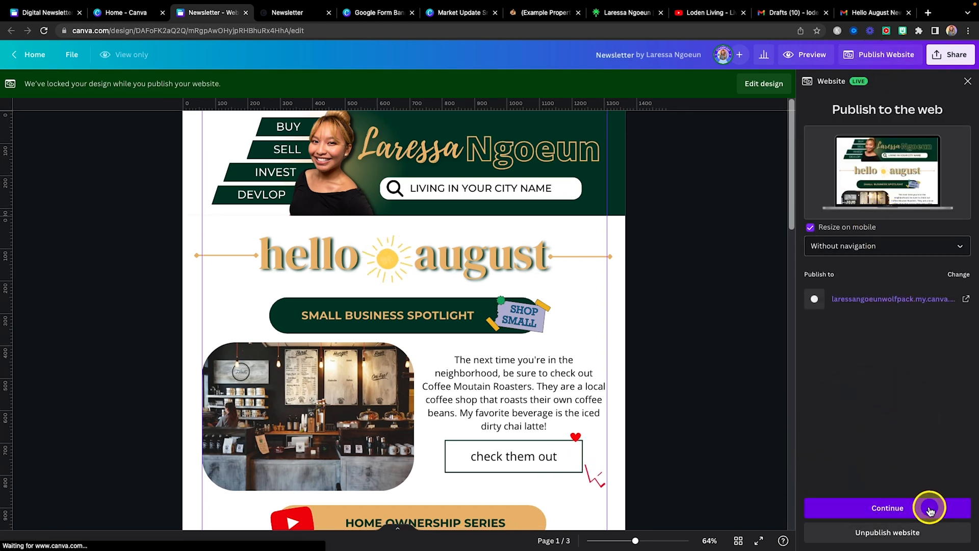
click(929, 509)
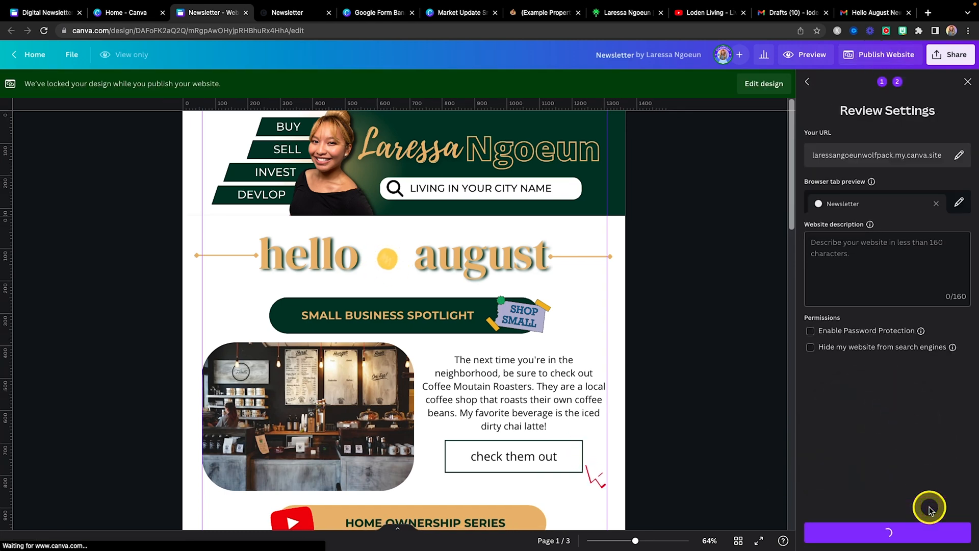
click(961, 155)
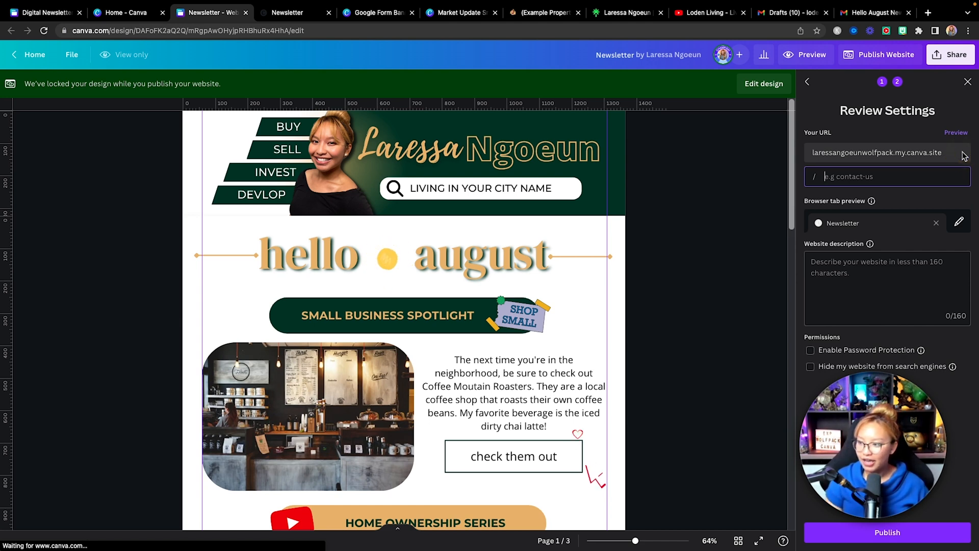
text(newsletter)
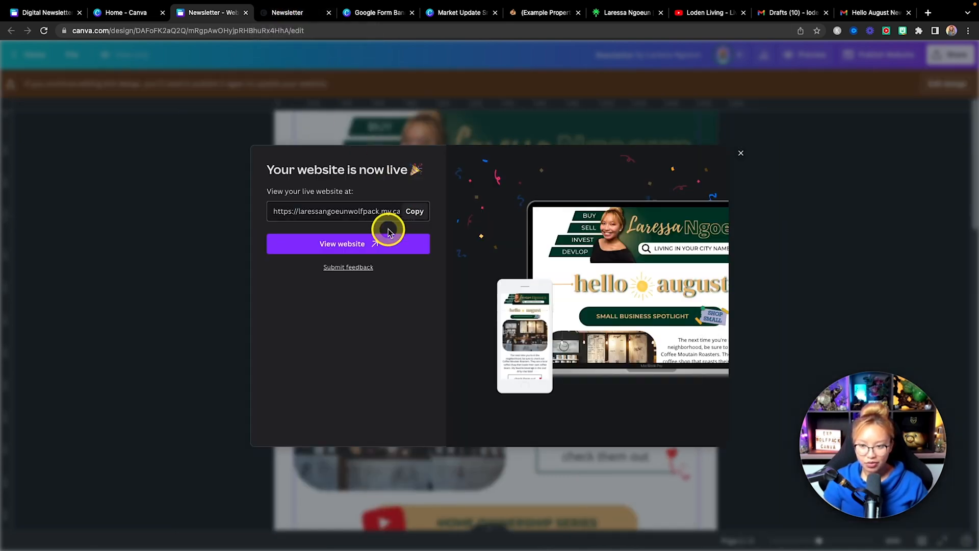
Step: View the republished website at its new address and reload the page at the old address without the path
click(389, 232)
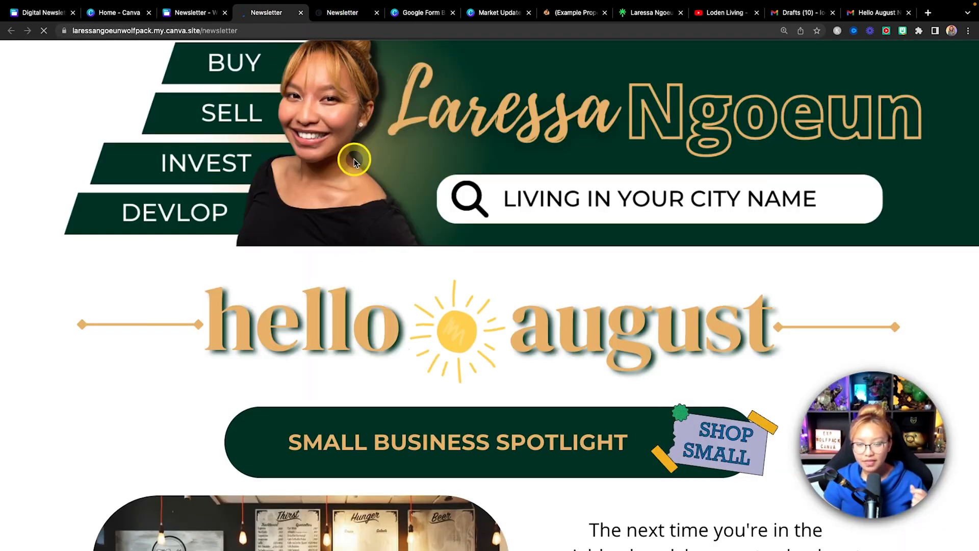
click(338, 14)
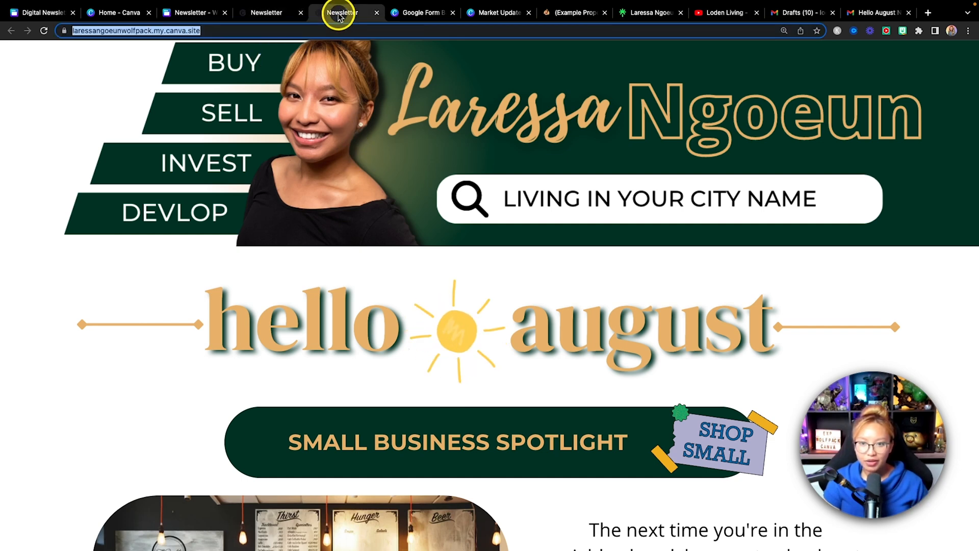
key(super+r)
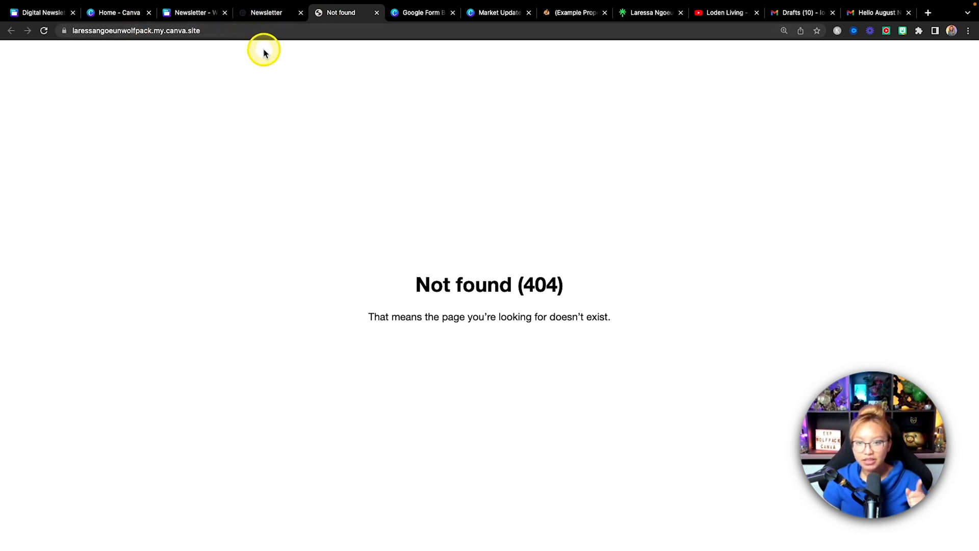
Step: Copy the full address ending in "/newsletter" from the republished newsletter page
click(273, 14)
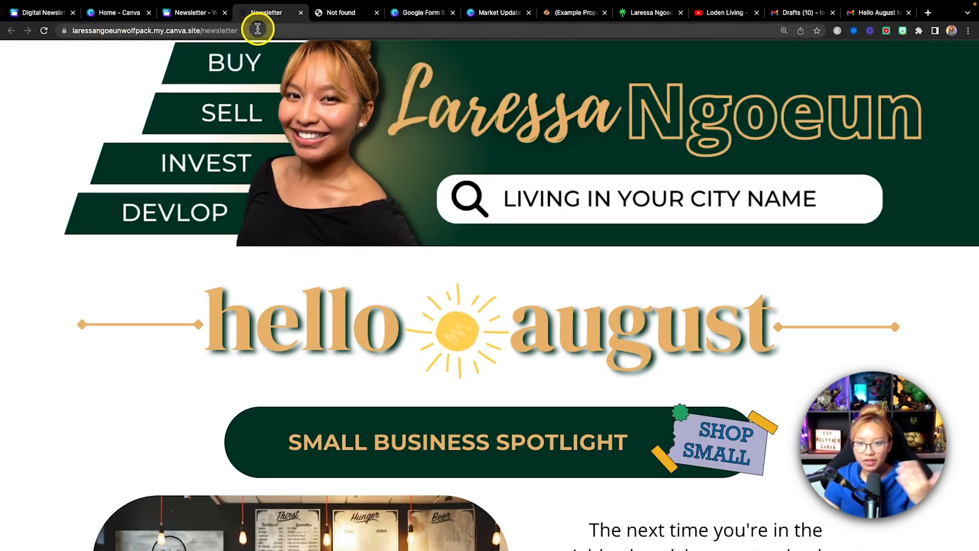
click(70, 33)
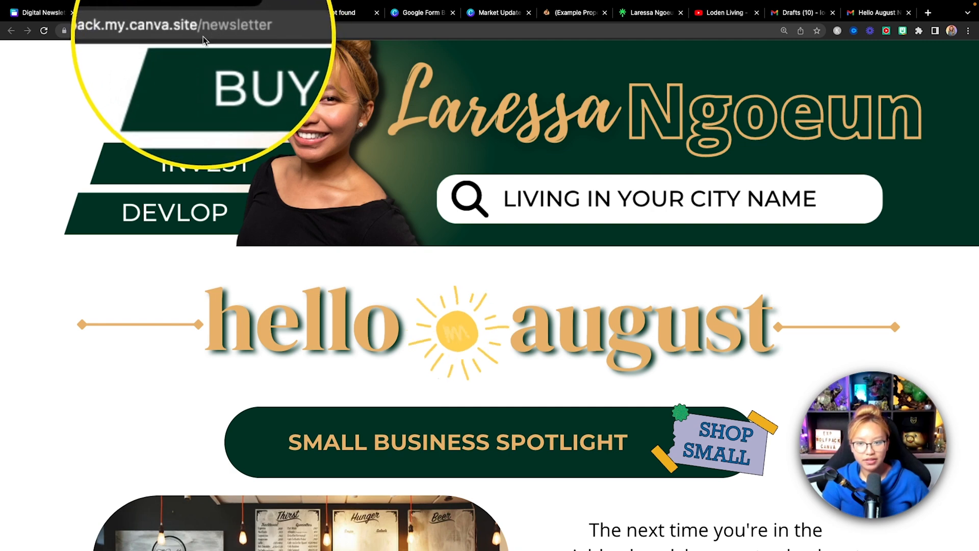
key(shift)
click(219, 29)
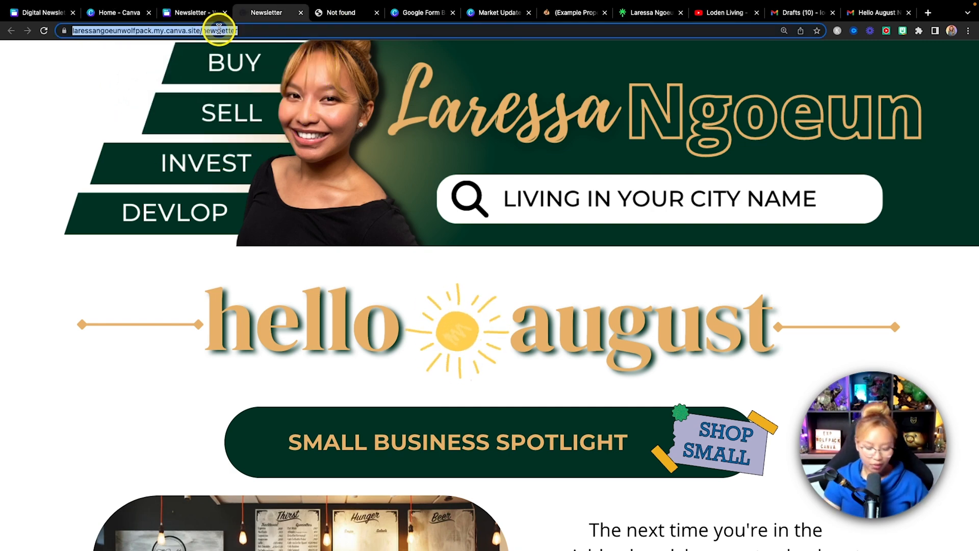
key(super+c)
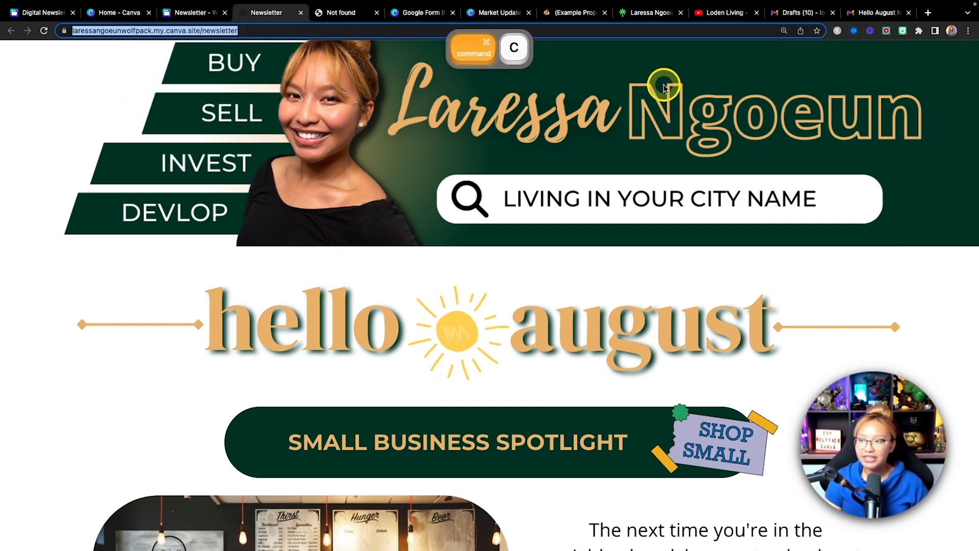
Step: Return to the Gmail draft and replace the "AUGUST NEWSLETTTER" link's web address with the copied "/newsletter" address
click(804, 14)
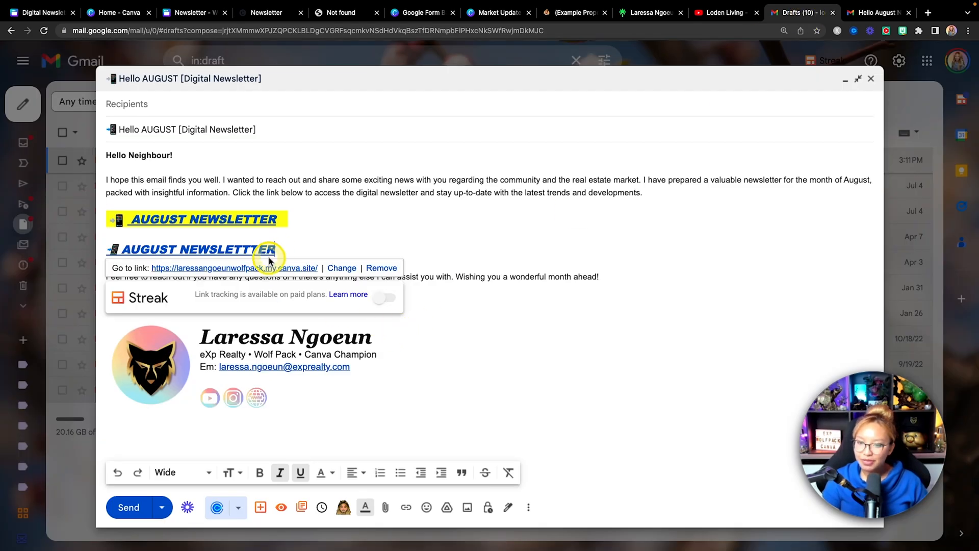
drag(272, 249, 107, 249)
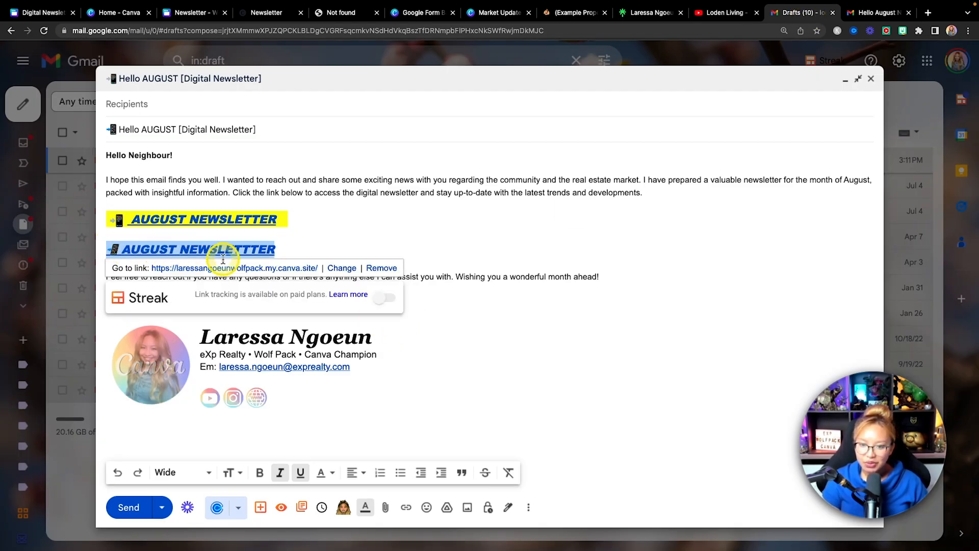
click(342, 268)
drag(586, 293, 408, 285)
key(BackSpace)
key(super+v)
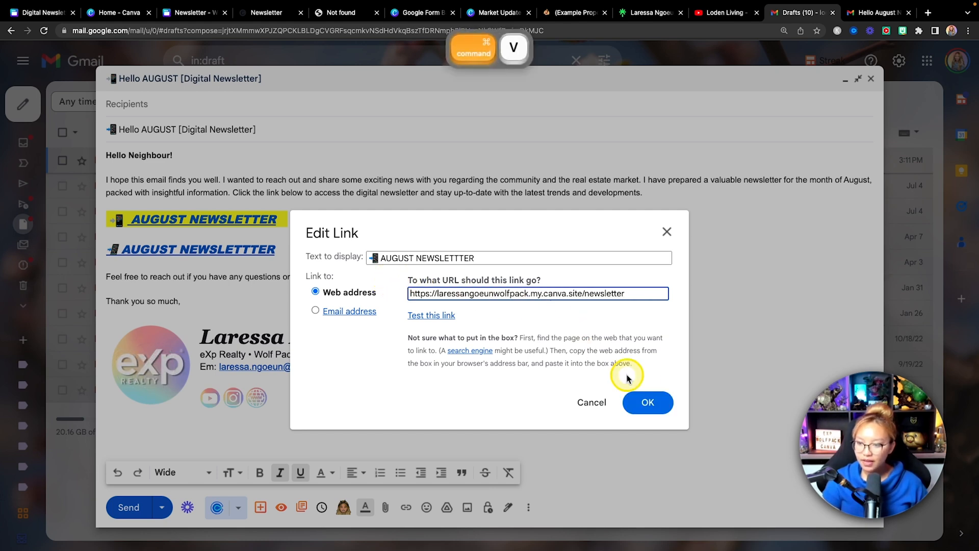
click(648, 403)
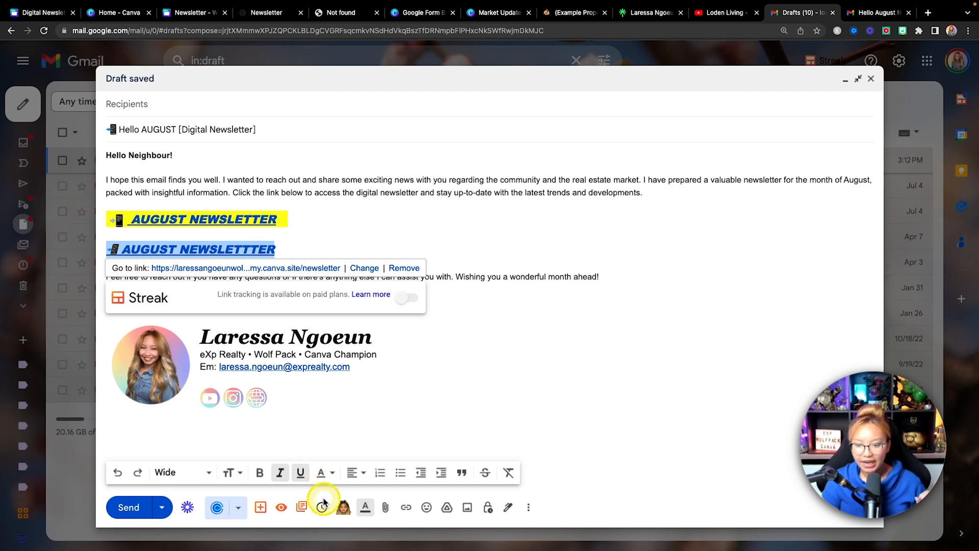
Step: Give the linked "AUGUST NEWSLETTTER" line a yellow background colour
click(333, 474)
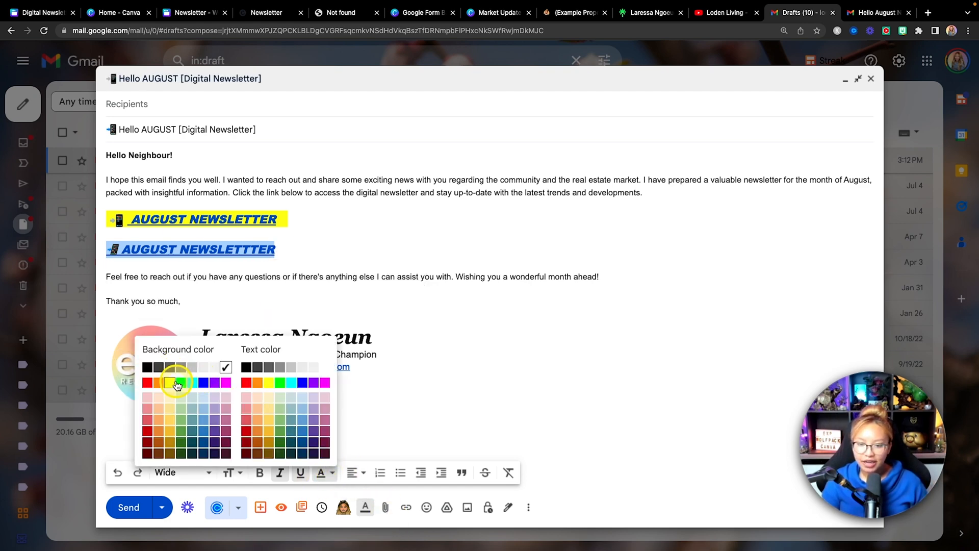
click(171, 388)
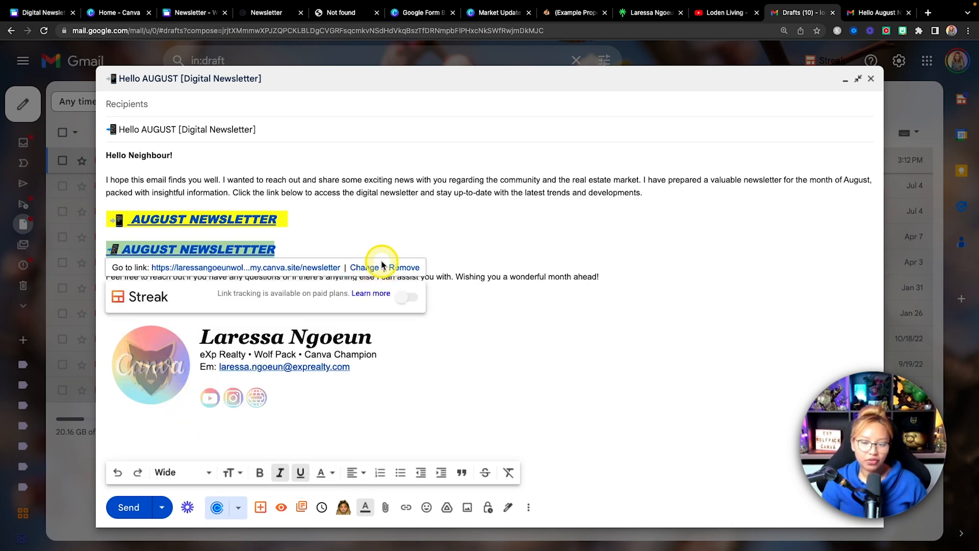
click(362, 236)
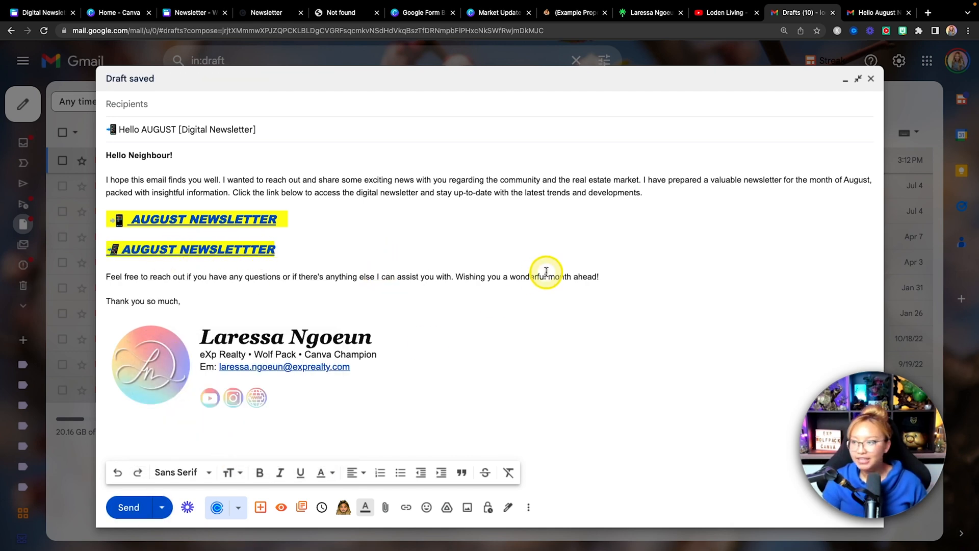
Step: Switch to the received "Hello August Newsletter" email and open its "AUGUST NEWSLETTER" link
click(878, 14)
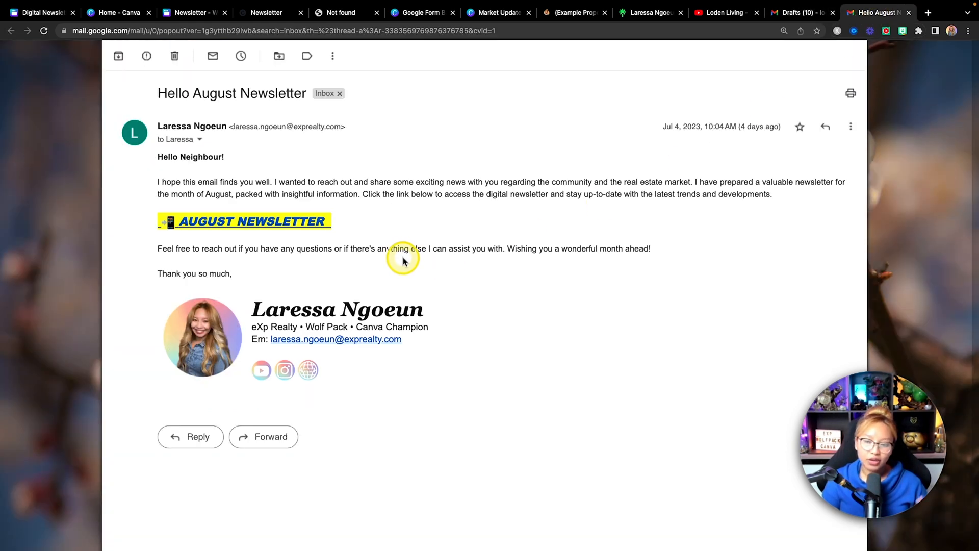
click(273, 222)
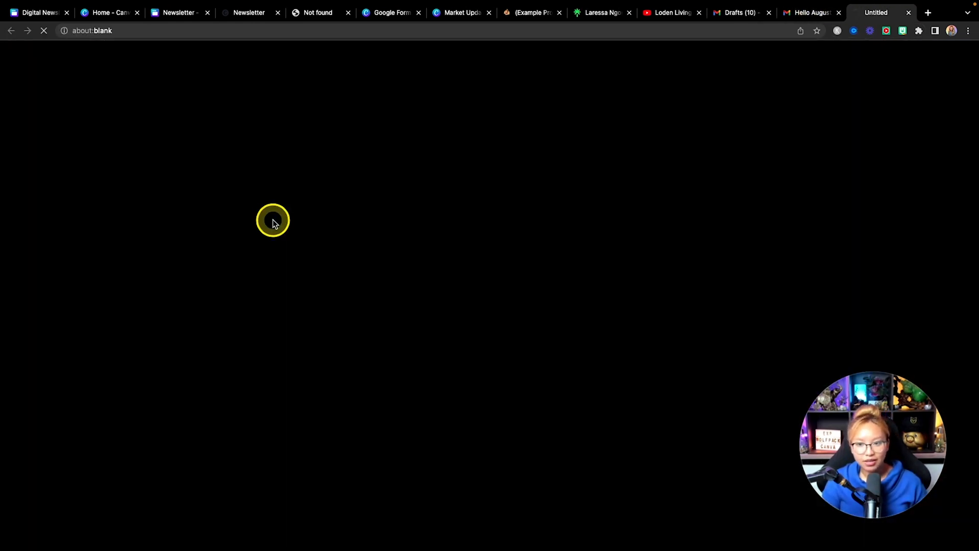